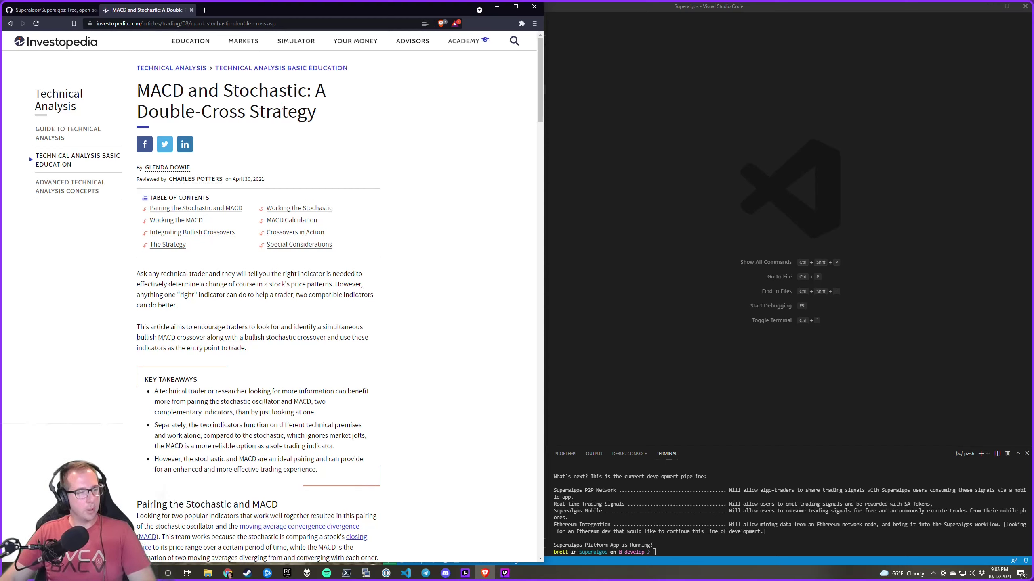
key("alt+Tab")
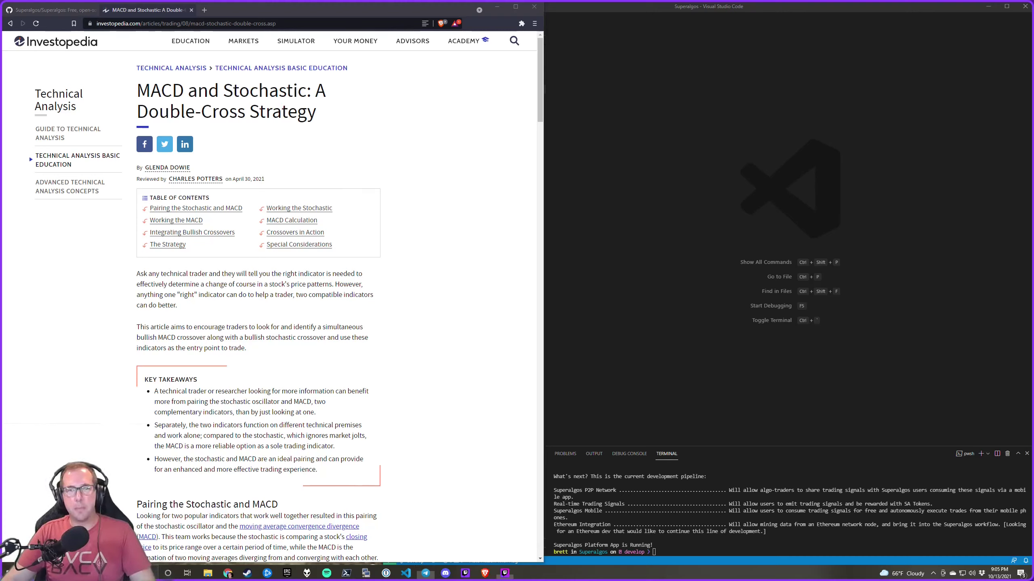
left_click(119, 320)
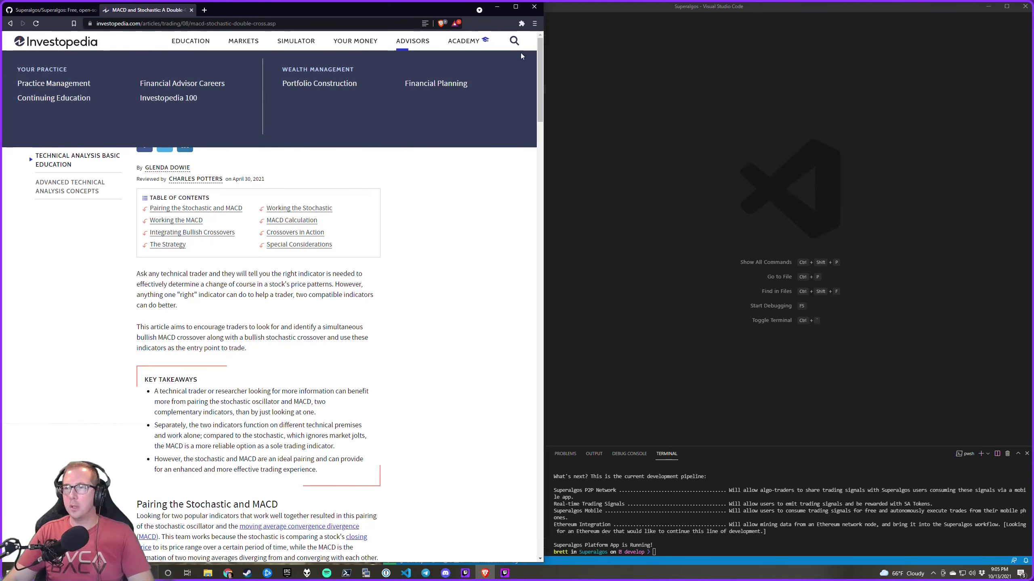
mouse_move(438, 61)
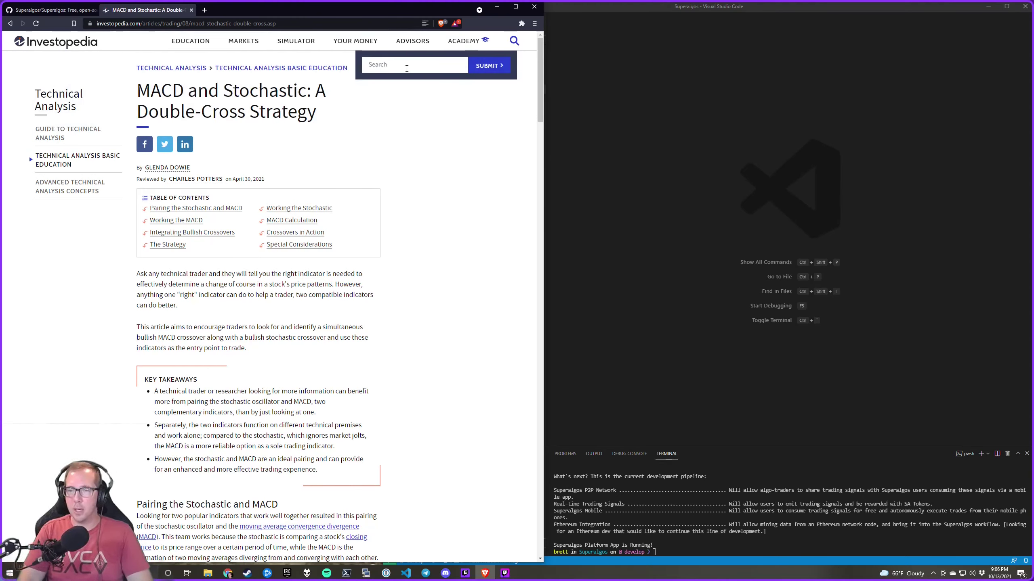
type("m")
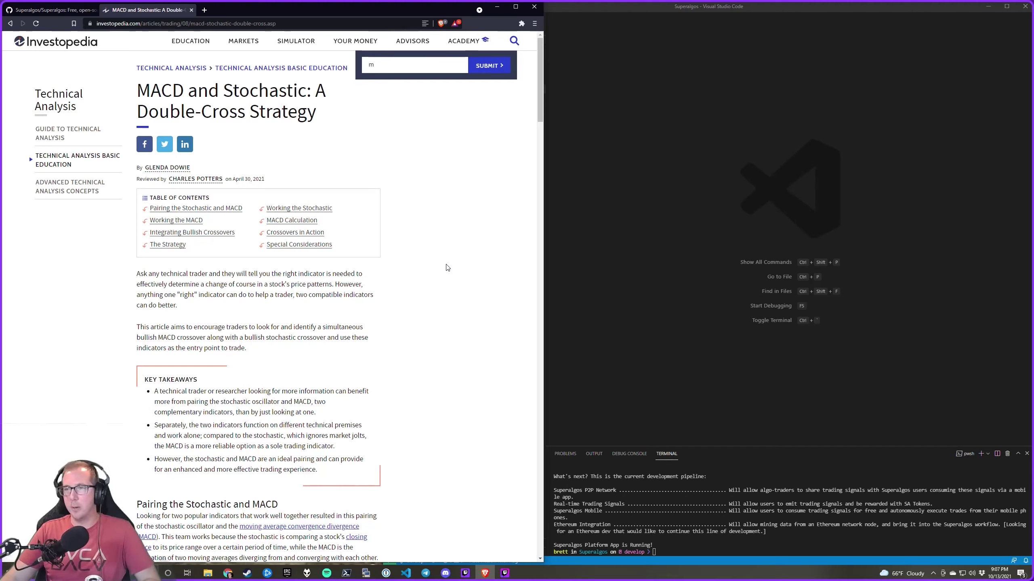
scroll(444, 259, "down", 1)
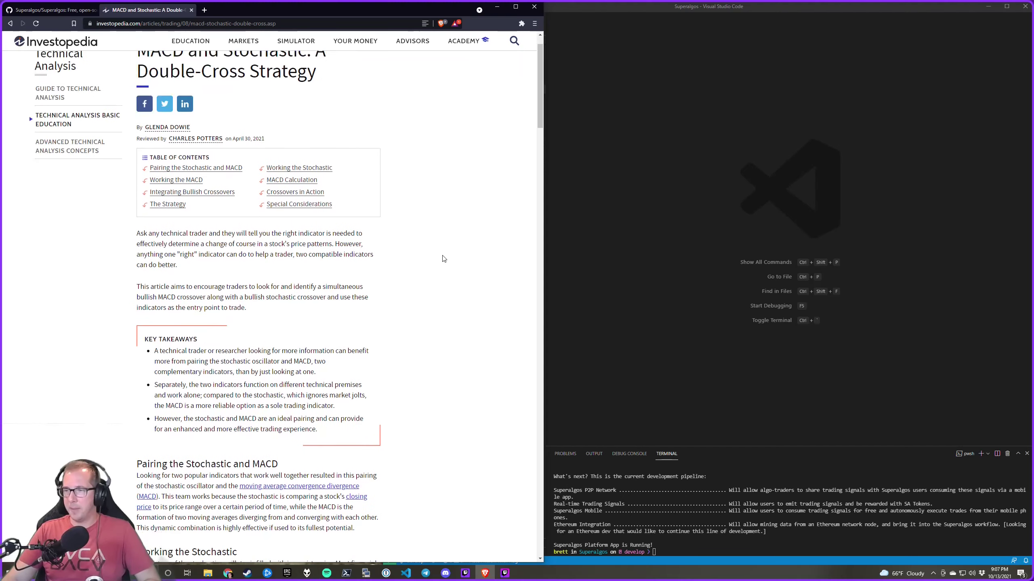
scroll(444, 259, "up", 1)
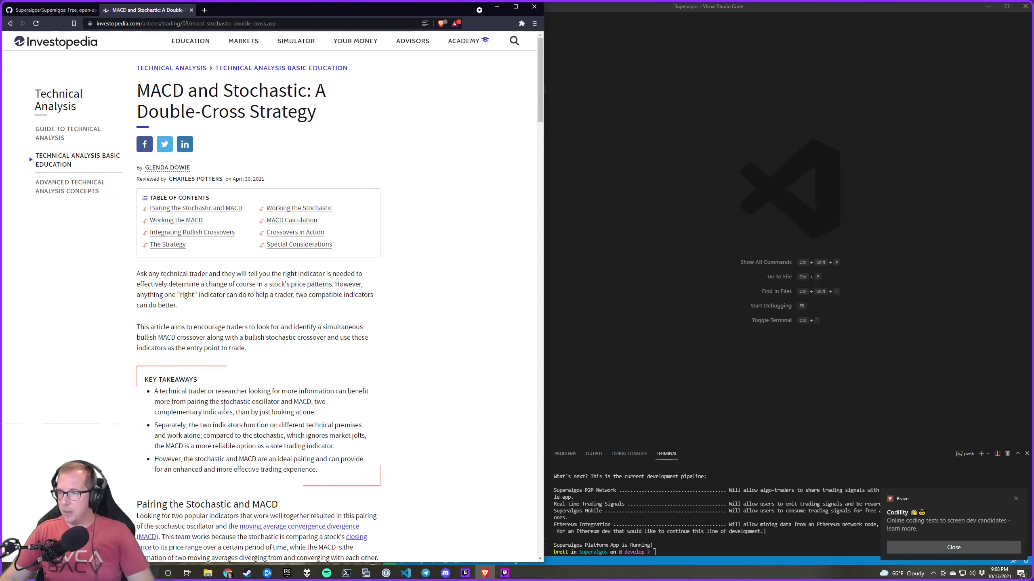
left_click(948, 521)
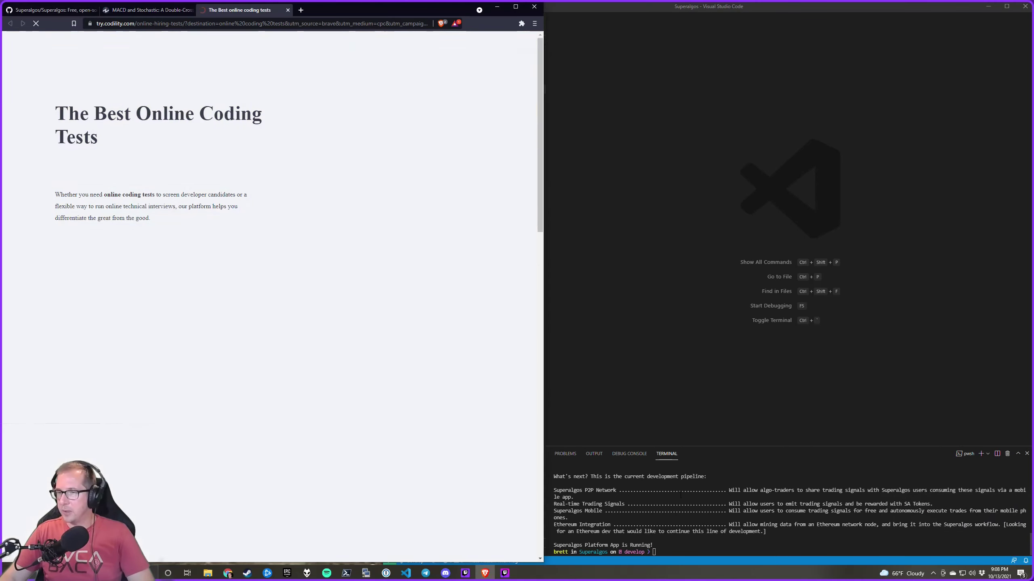
key("ctrl+w")
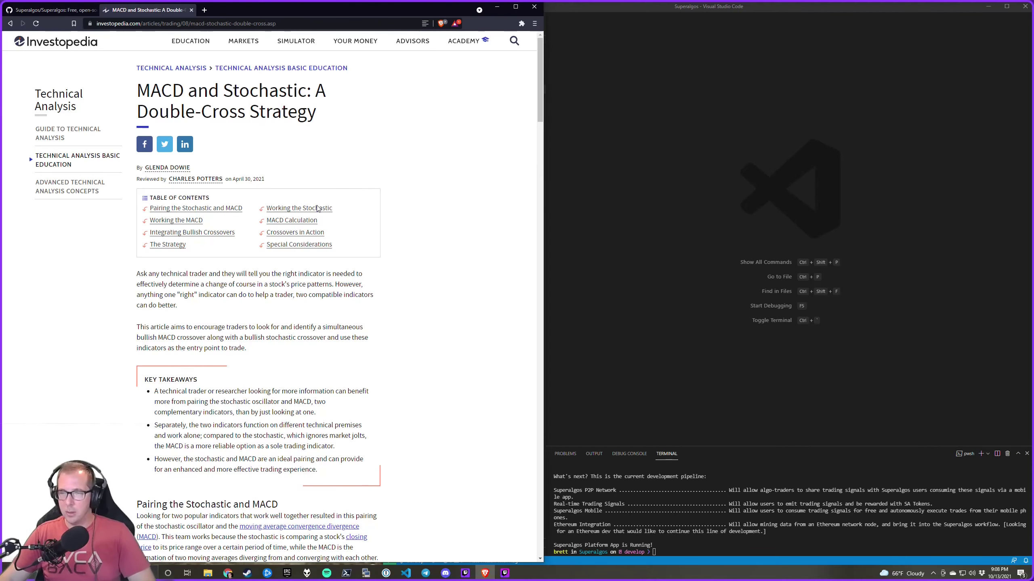
Open the "MACD: A Primer" article from the MACD and Stochastic double-cross strategy article
scroll(317, 207, "down", 1)
scroll(317, 209, "down", 1)
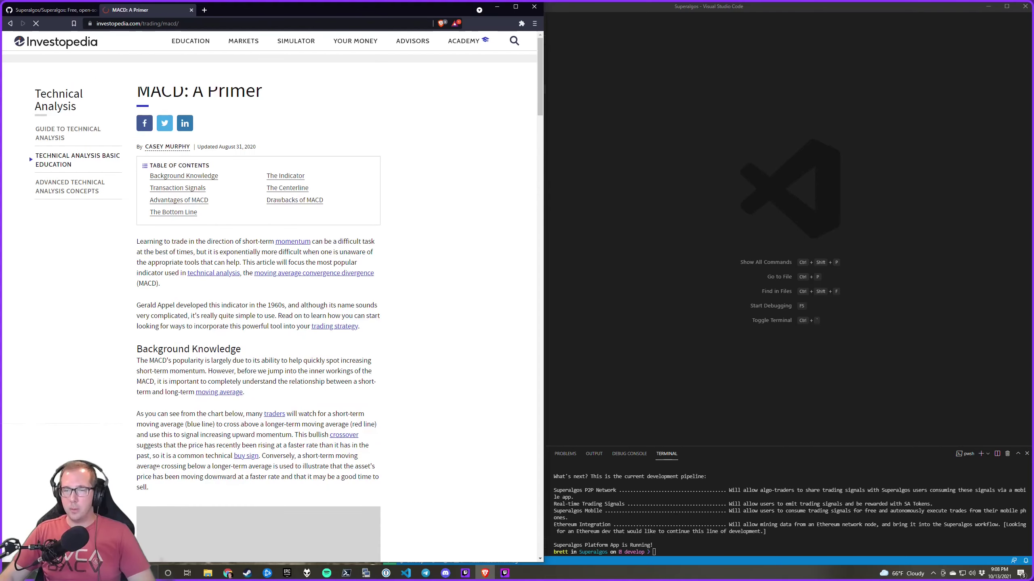
scroll(107, 319, "down", 2)
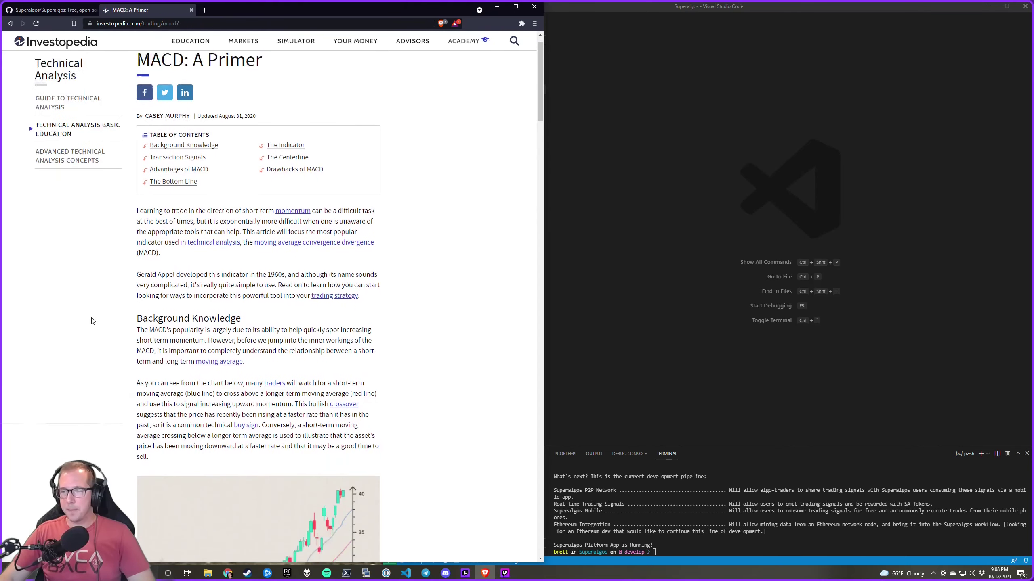
scroll(105, 320, "up", 2)
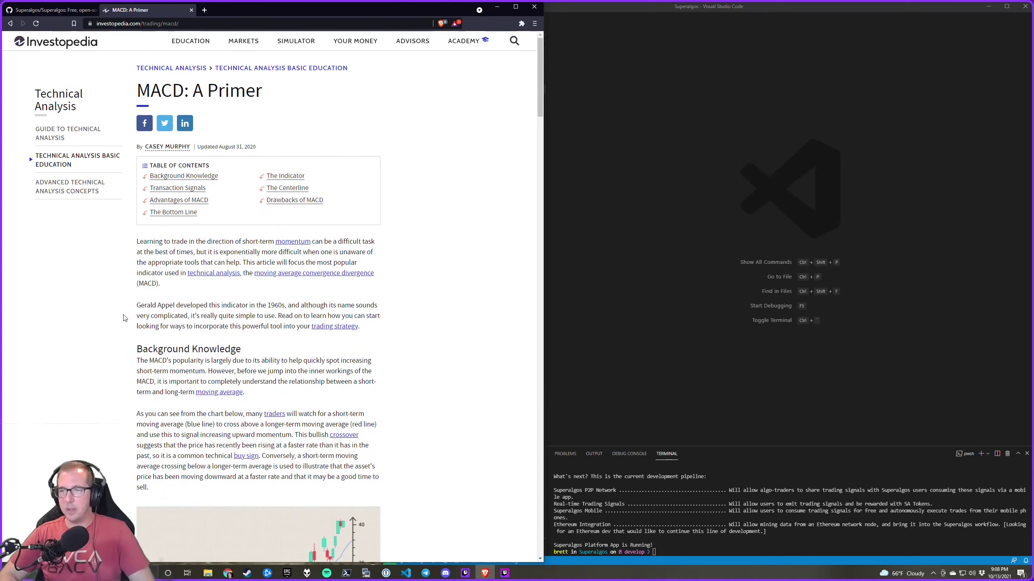
Switch to Visual Studio Code and run git pull upstream develop in the Superalgos terminal
left_click(740, 546)
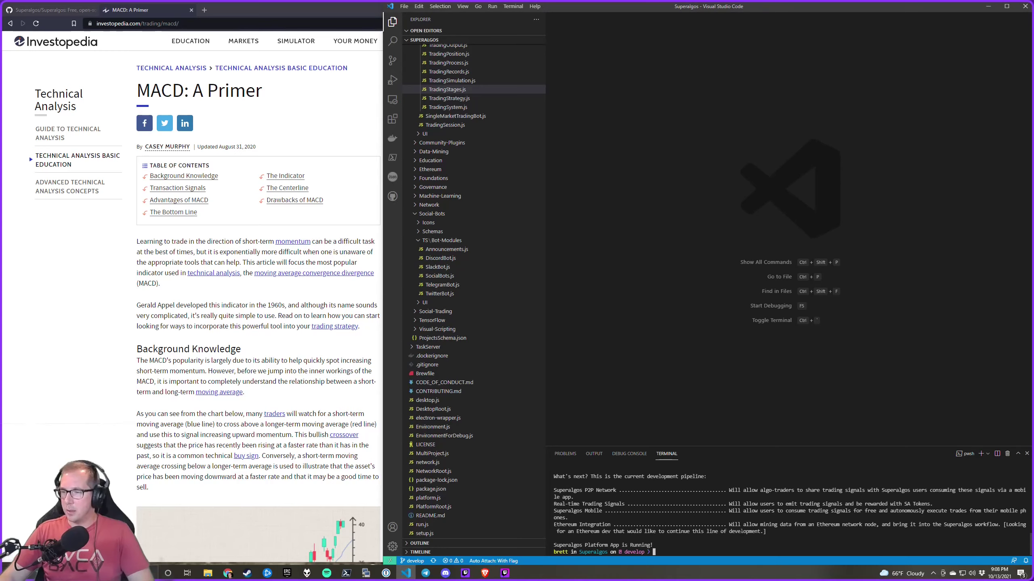
type("git")
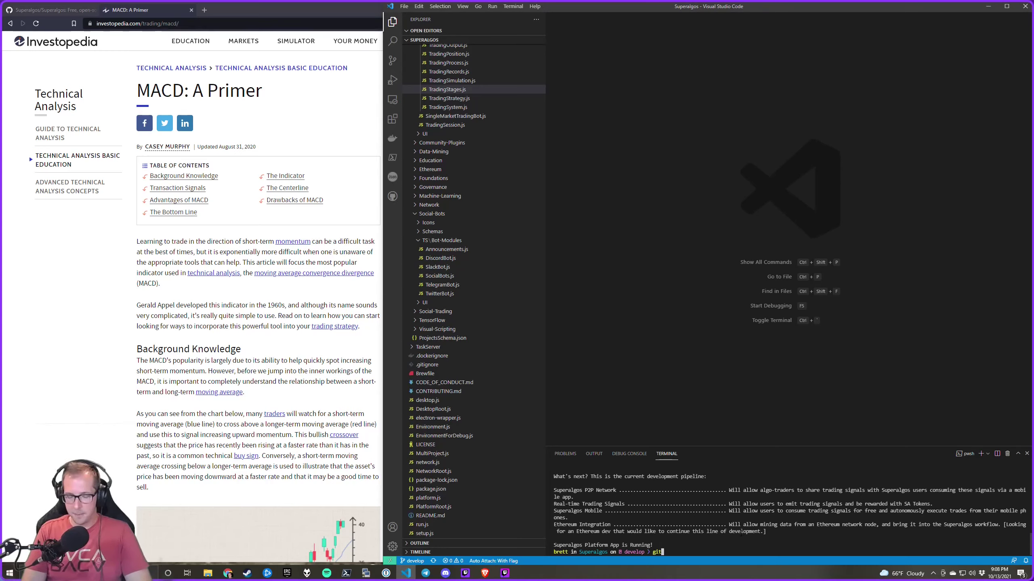
type(" pull ups")
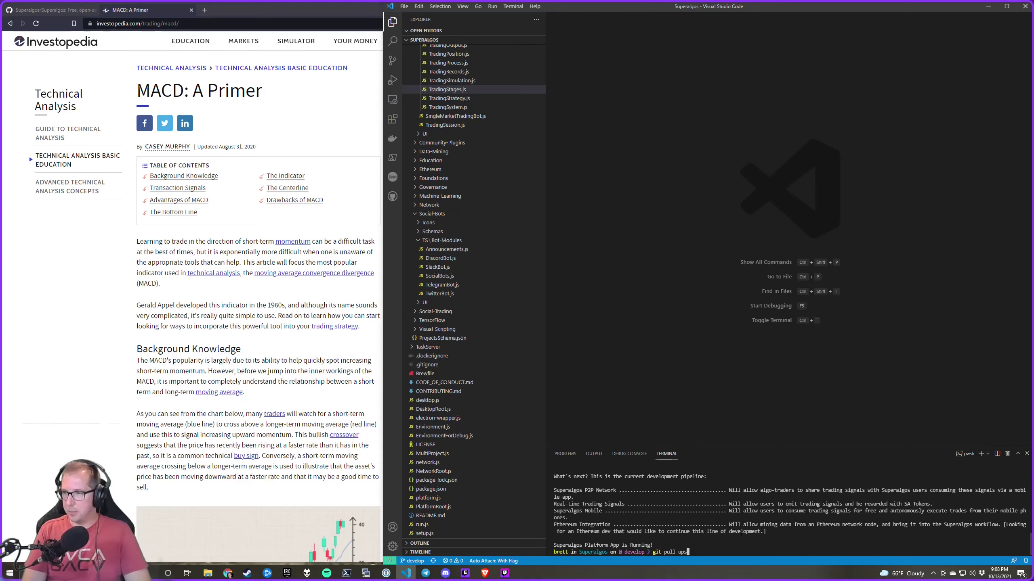
type("tream develop")
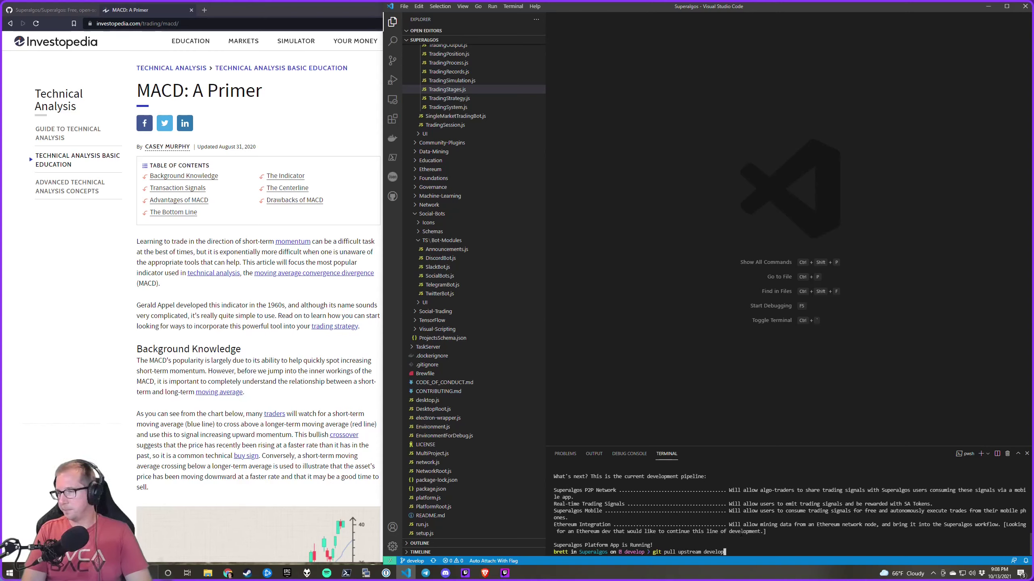
key("Return")
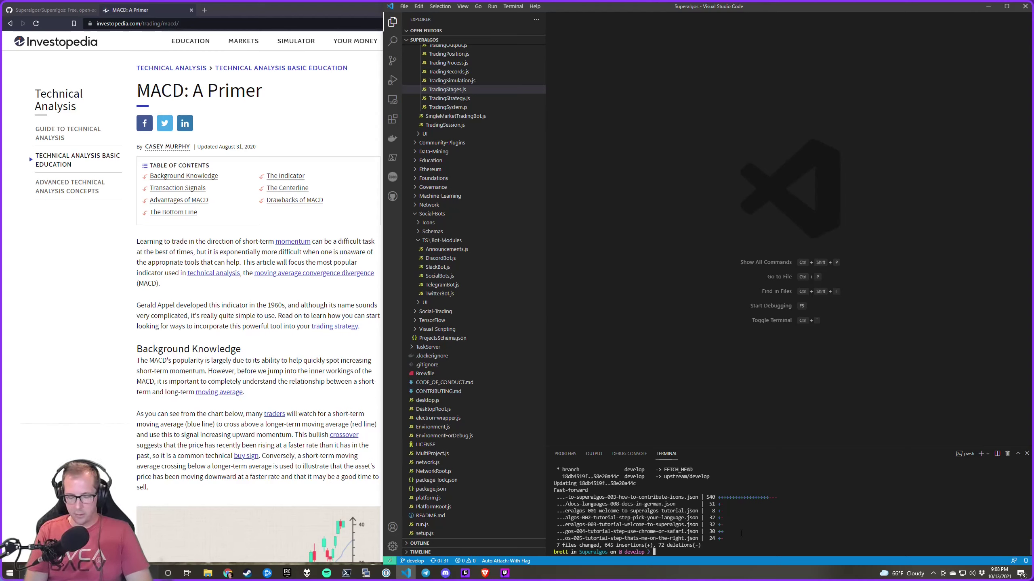
Rerun the earlier node setup command from the terminal history to reinstall the Superalgos dependencies
key("ctrl+r")
type("node")
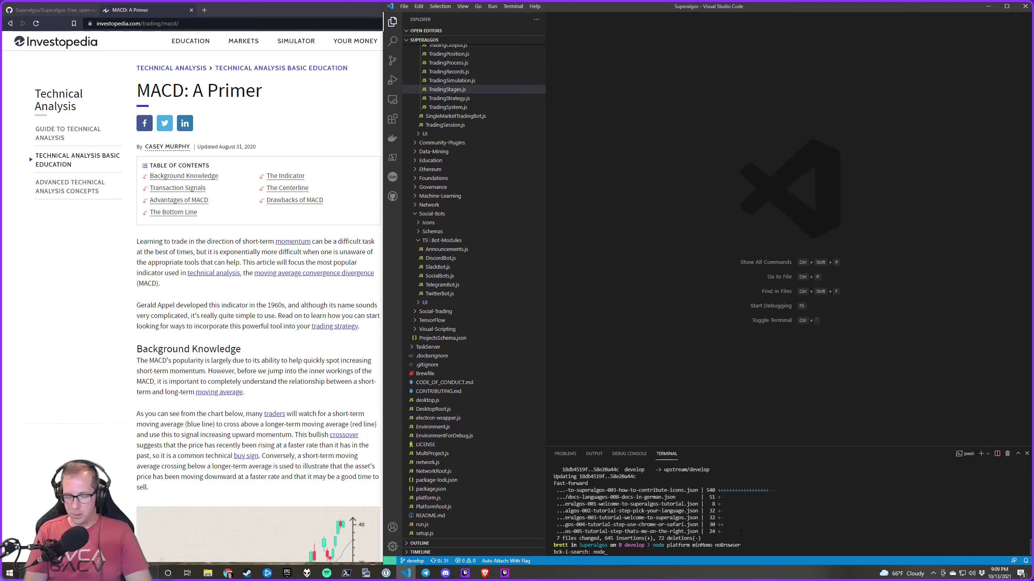
type(" se")
key("Return")
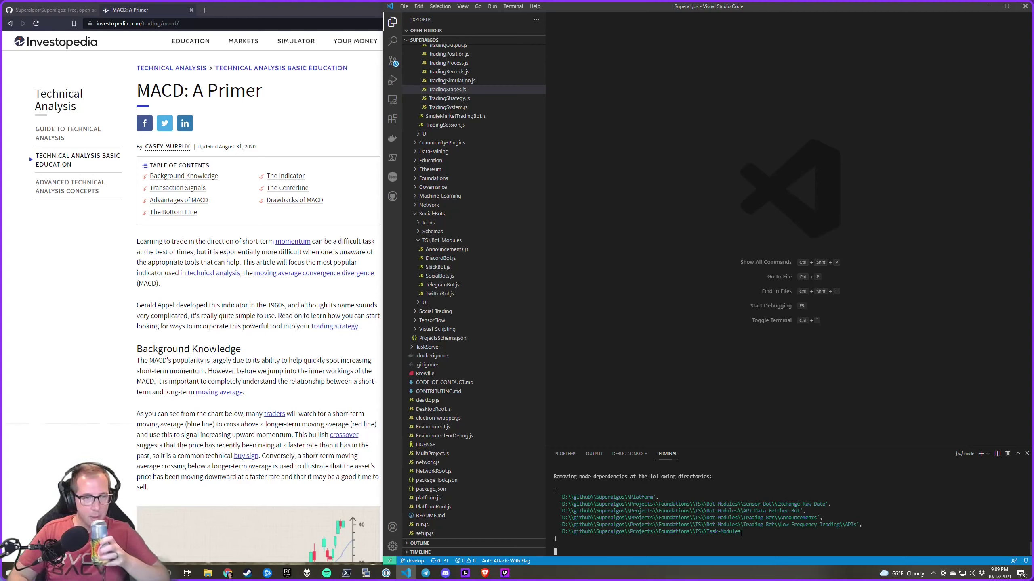
Switch to the browser and read the MACD primer through the Indicator and Transaction Signals sections, examining the buy and sell crossover chart
left_click(316, 403)
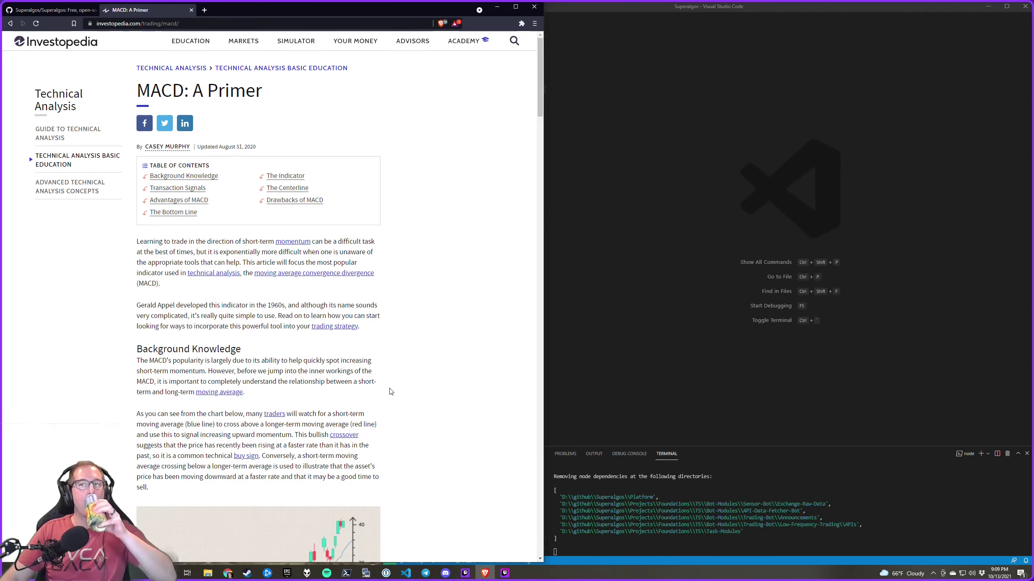
scroll(388, 392, "down", 4)
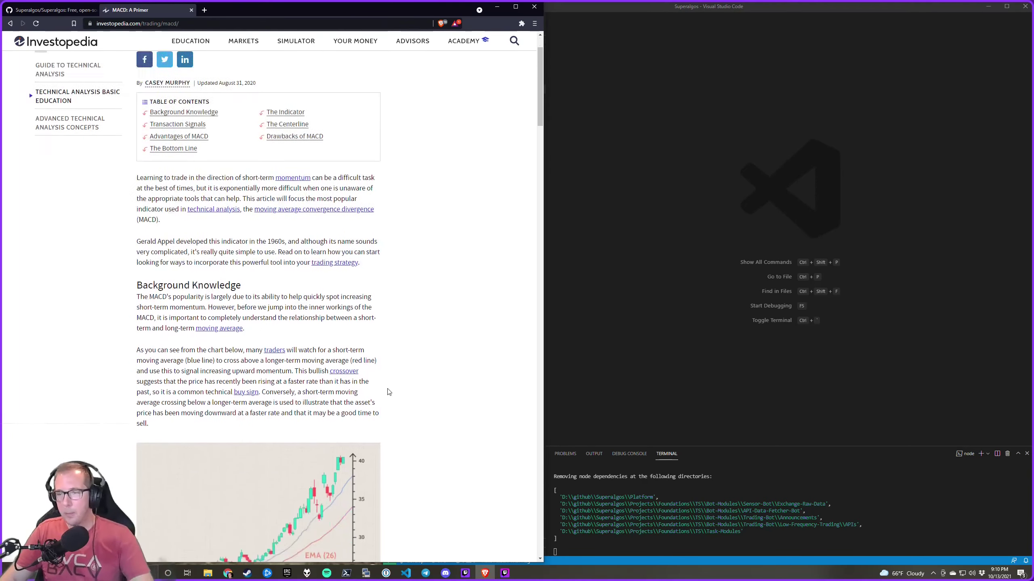
scroll(363, 346, "down", 4)
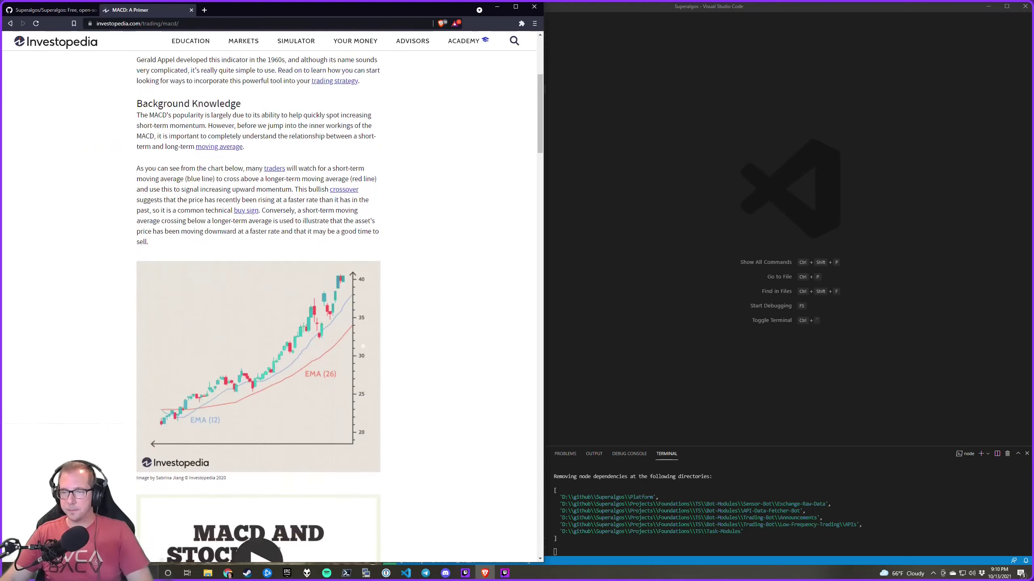
scroll(363, 346, "down", 12)
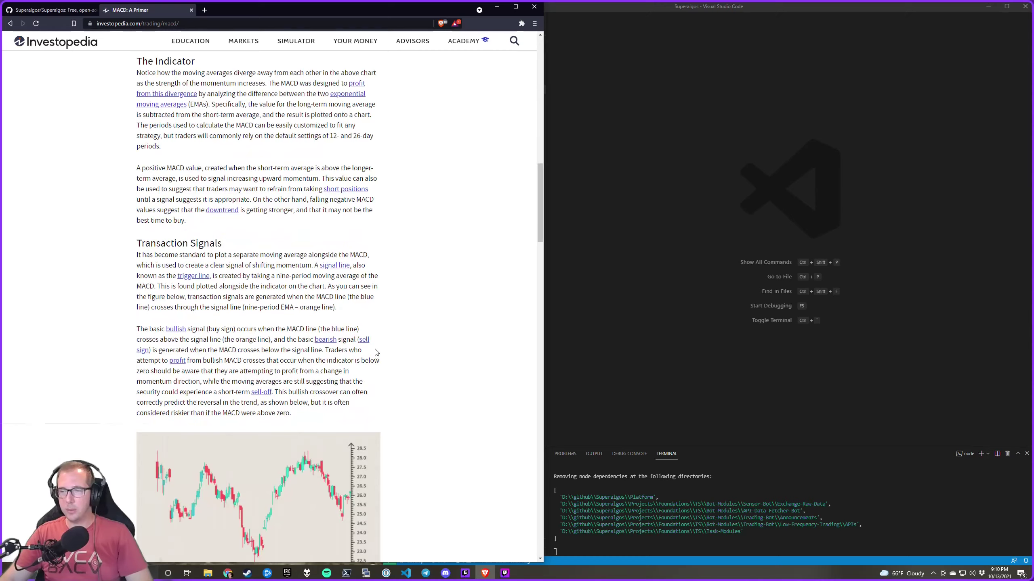
scroll(364, 348, "down", 4)
scroll(377, 347, "down", 1)
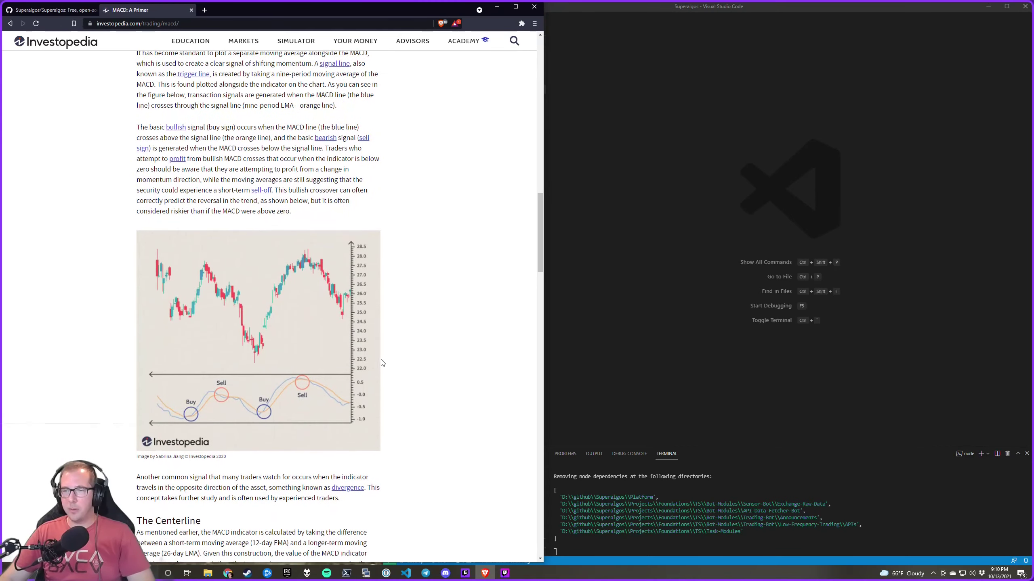
scroll(387, 364, "down", 1)
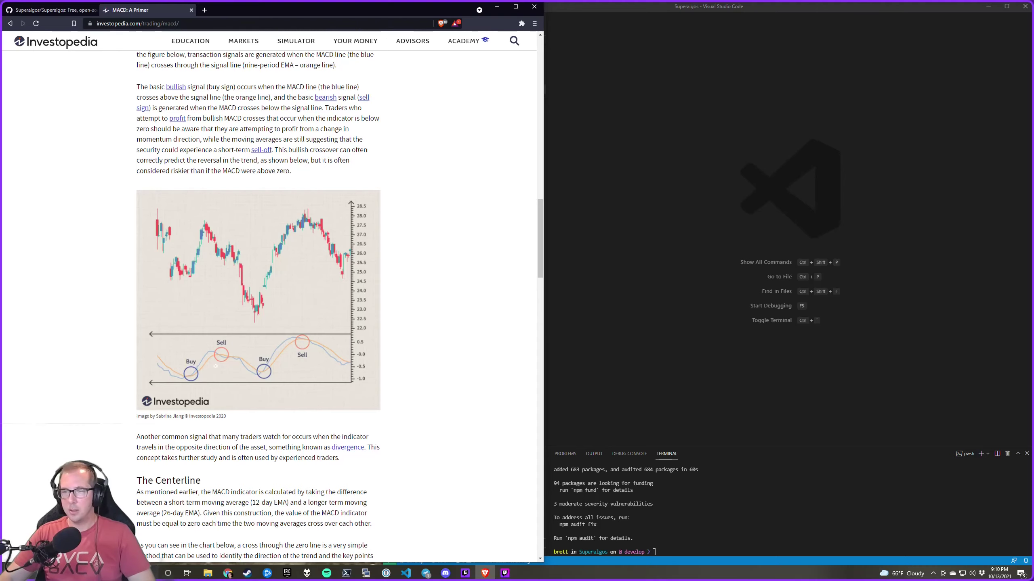
left_click(248, 355)
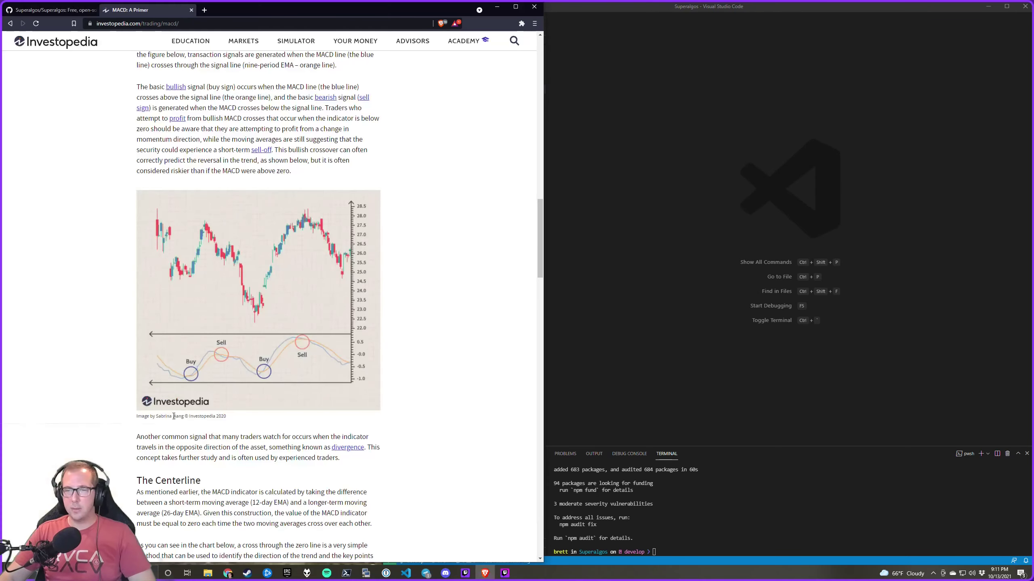
left_click(386, 343)
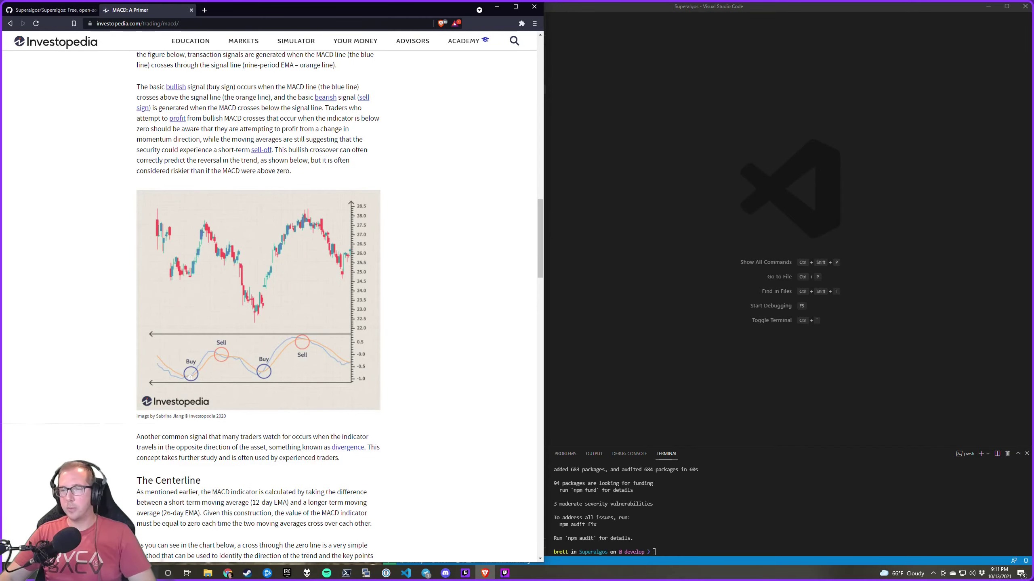
Switch to Visual Studio Code and start the platform from terminal history with node platform minMemo noBrowser
left_click(814, 509)
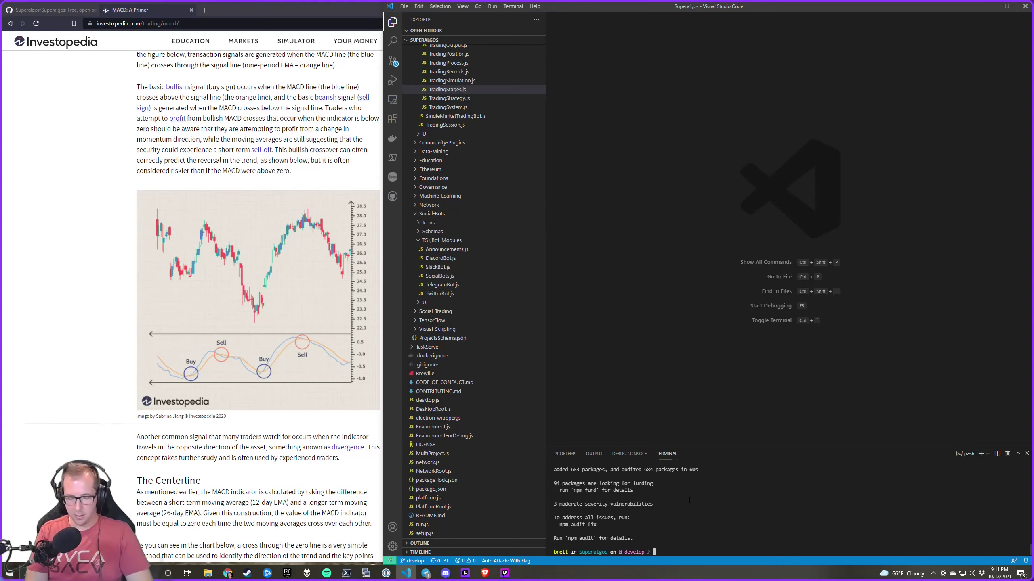
key("ctrl+r")
type("node p")
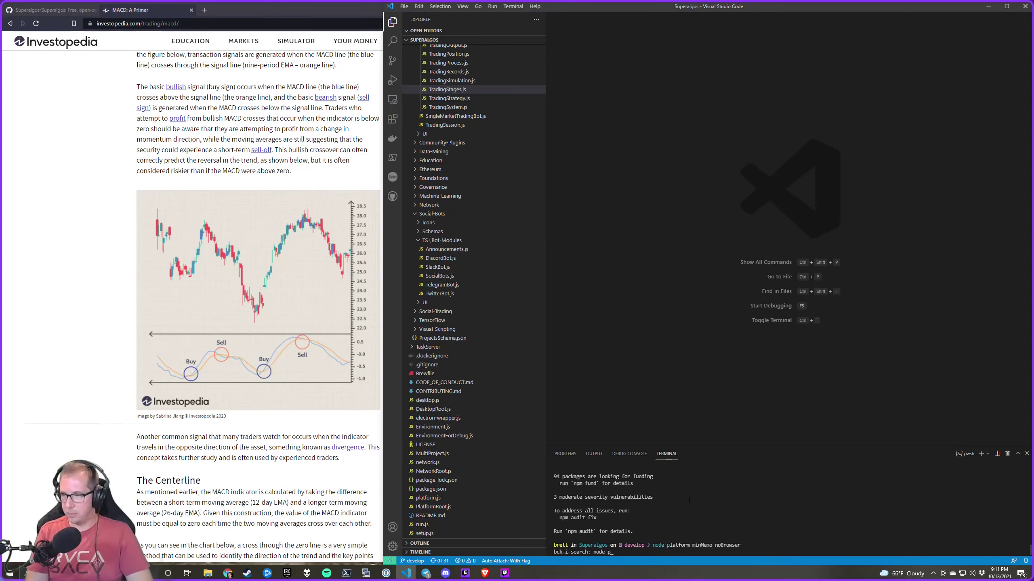
type("lat")
key("Return")
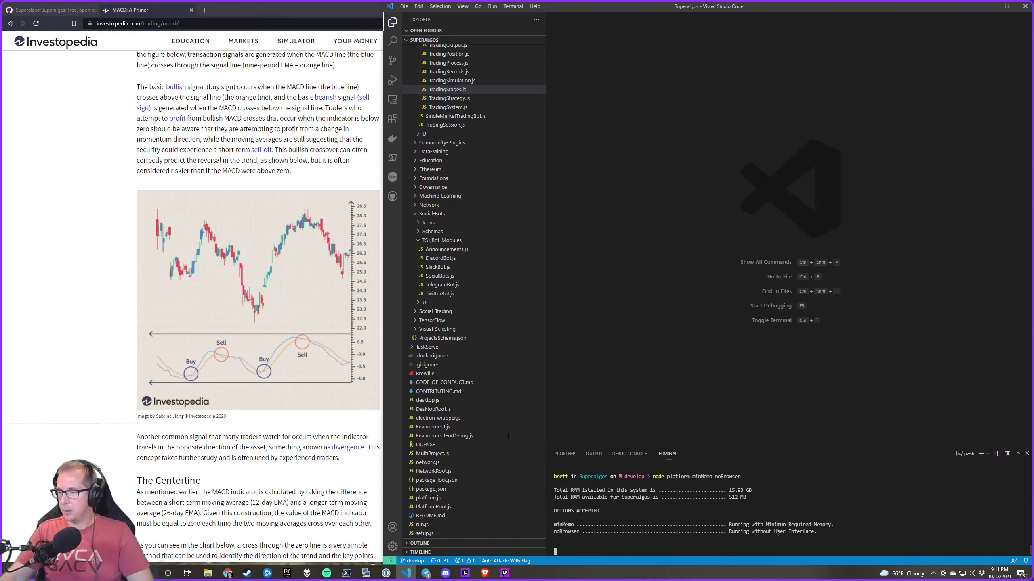
right_click(512, 434)
key("Escape")
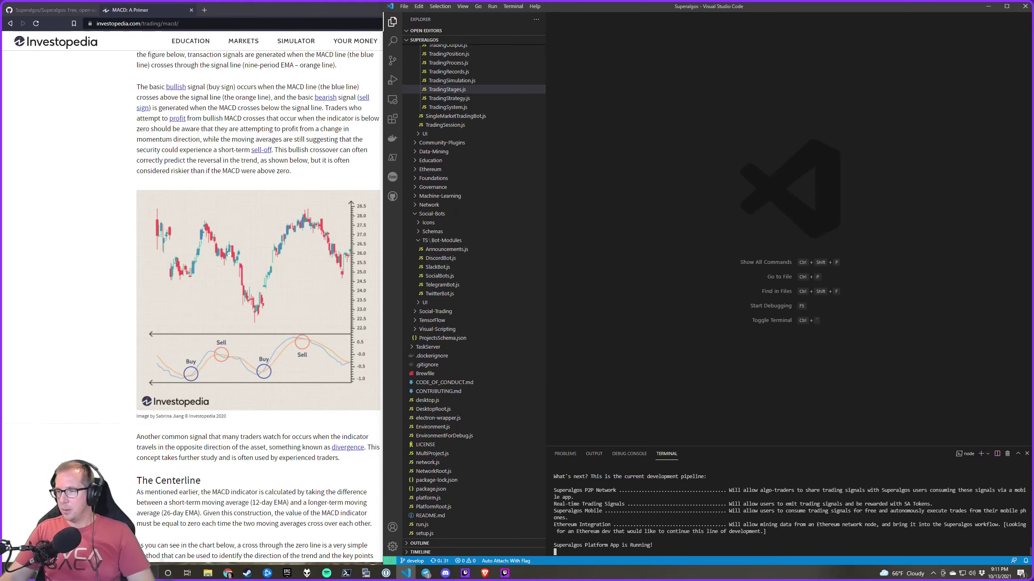
Load the Superalgos Platform at localhost:34248 in a new browser tab and maximize the browser window
left_click(238, 101)
key("ctrl+t")
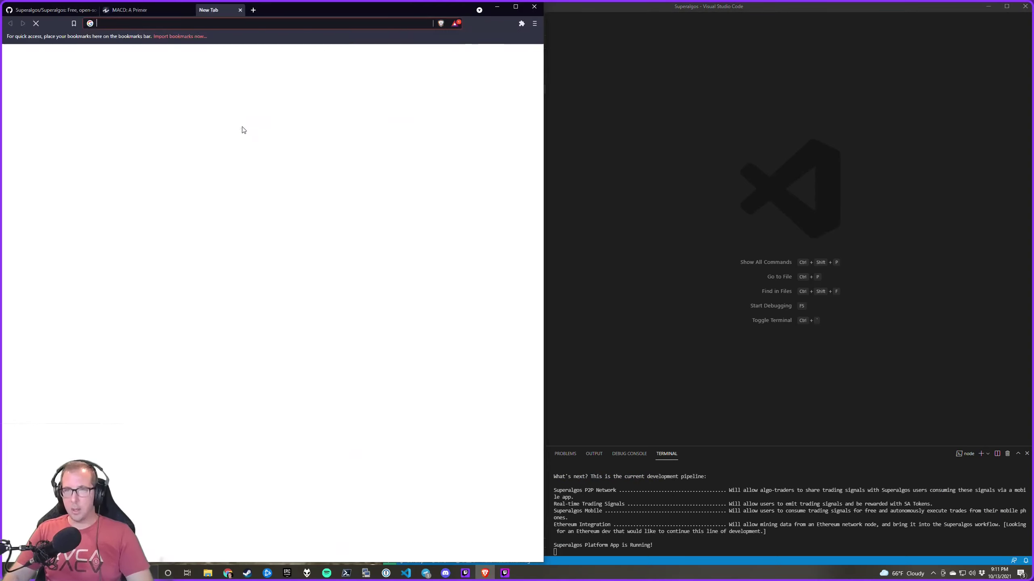
type("local")
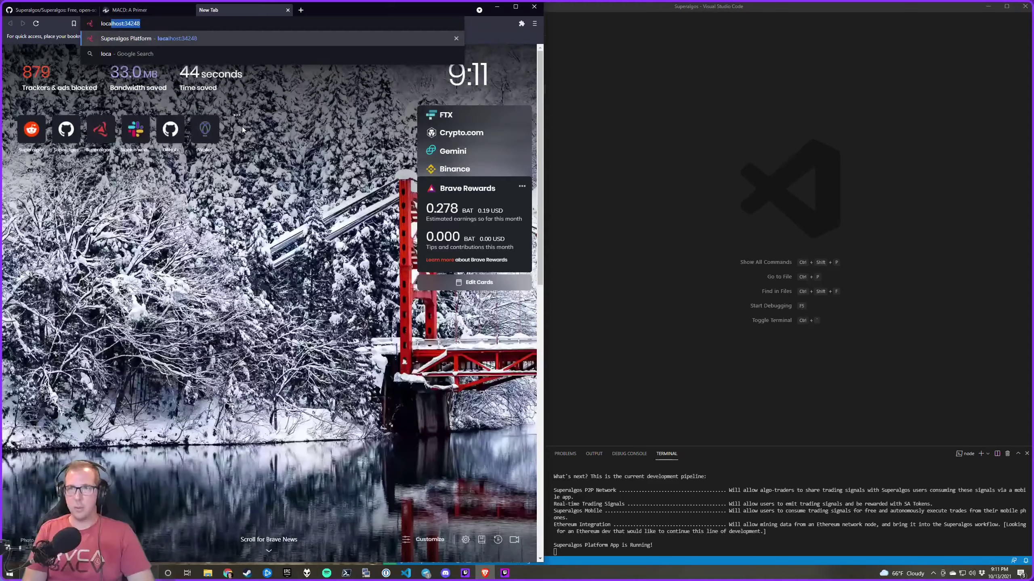
key("Return")
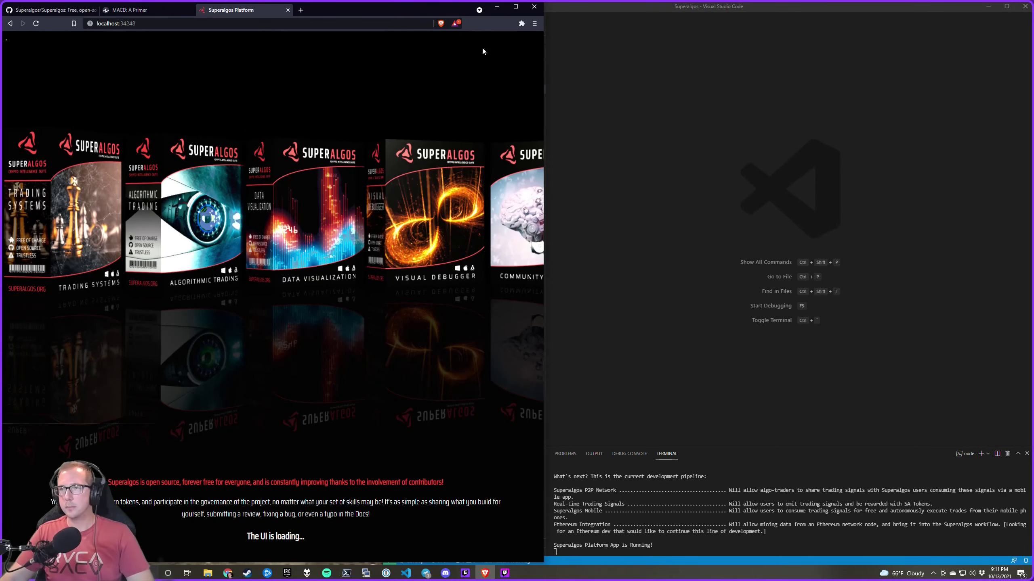
left_click_drag(546, 44, 631, 44)
left_click(596, 7)
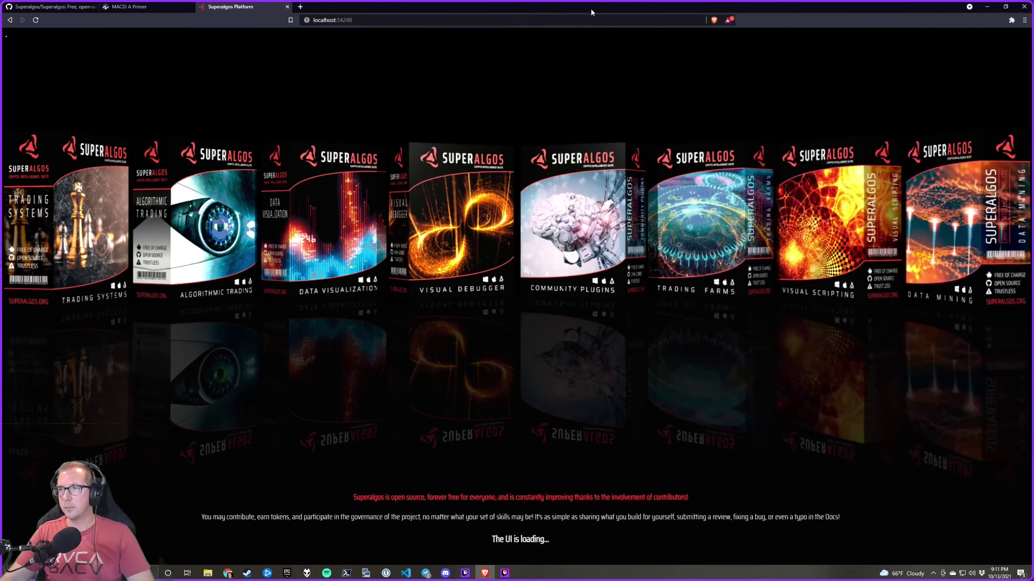
Return to the MACD primer and read the Centerline, Advantages, Drawbacks and Bottom Line sections through to the related articles
left_click(151, 6)
scroll(354, 158, "down", 7)
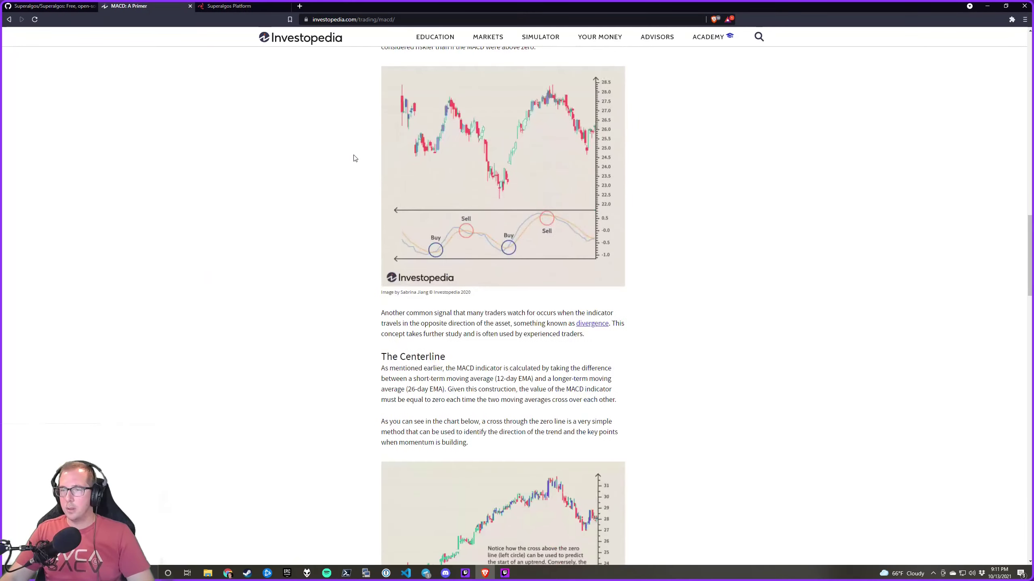
scroll(357, 156, "down", 1)
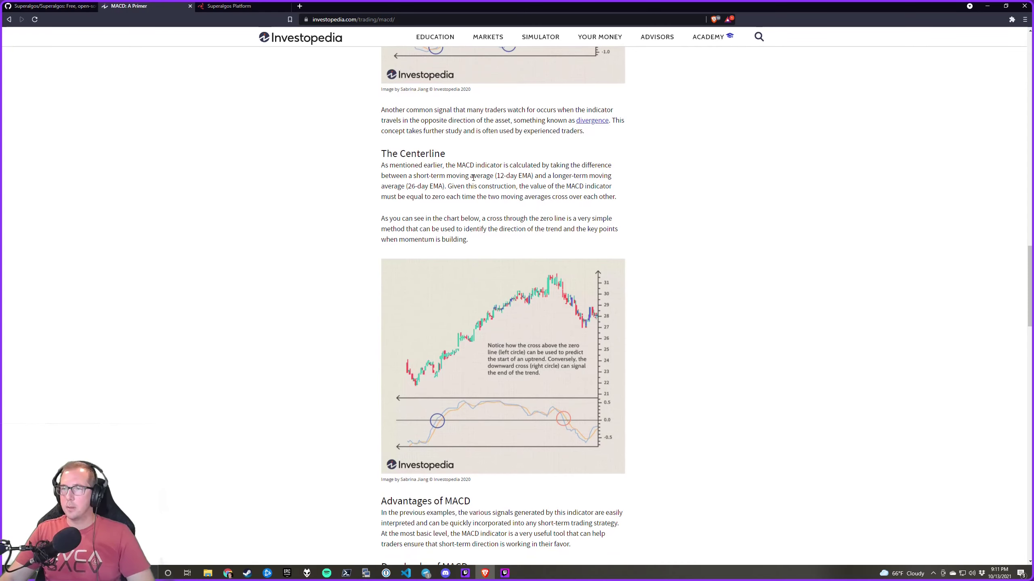
scroll(476, 177, "down", 1)
scroll(475, 176, "down", 5)
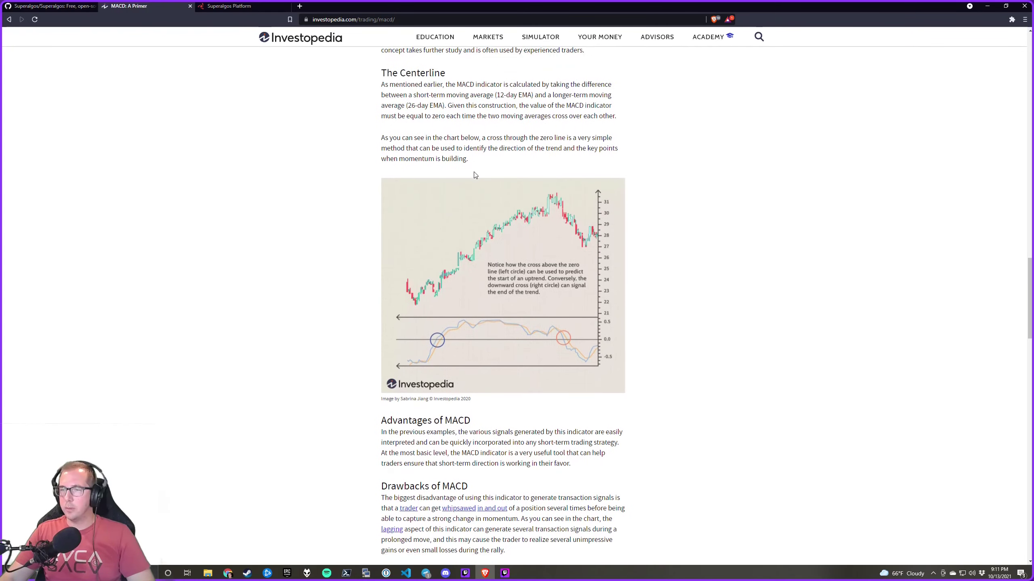
scroll(473, 172, "down", 3)
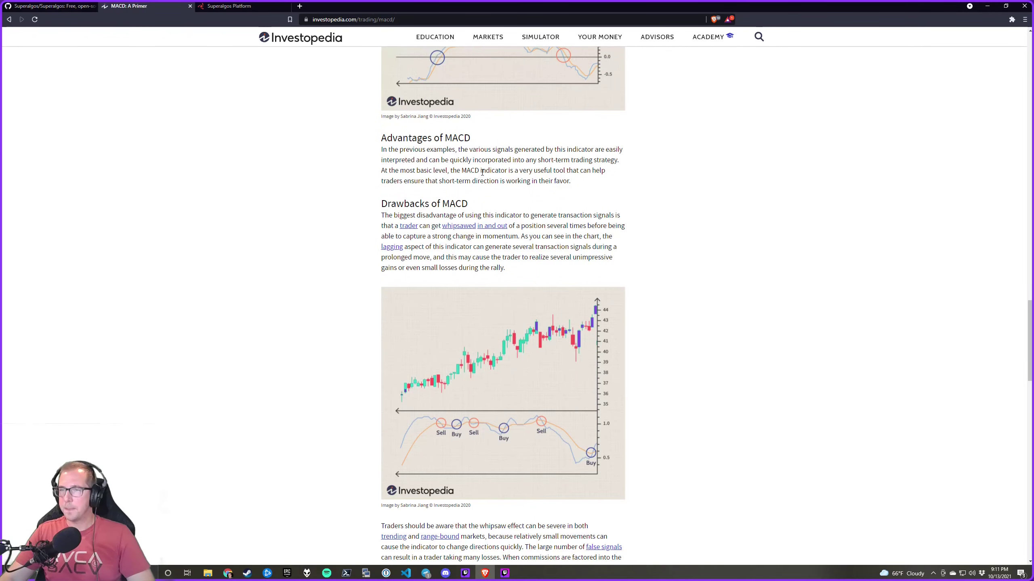
scroll(483, 172, "down", 1)
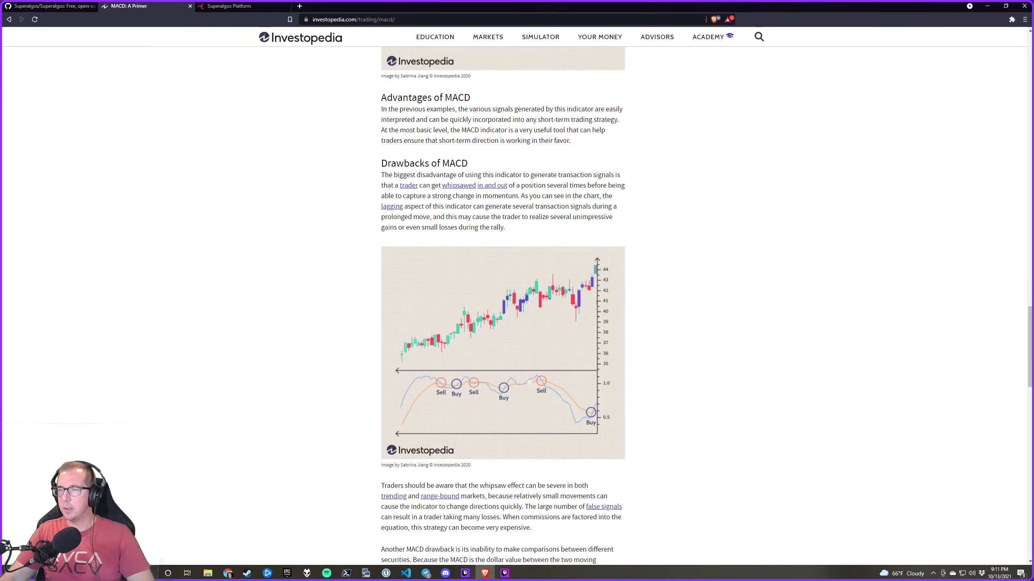
scroll(529, 384, "down", 3)
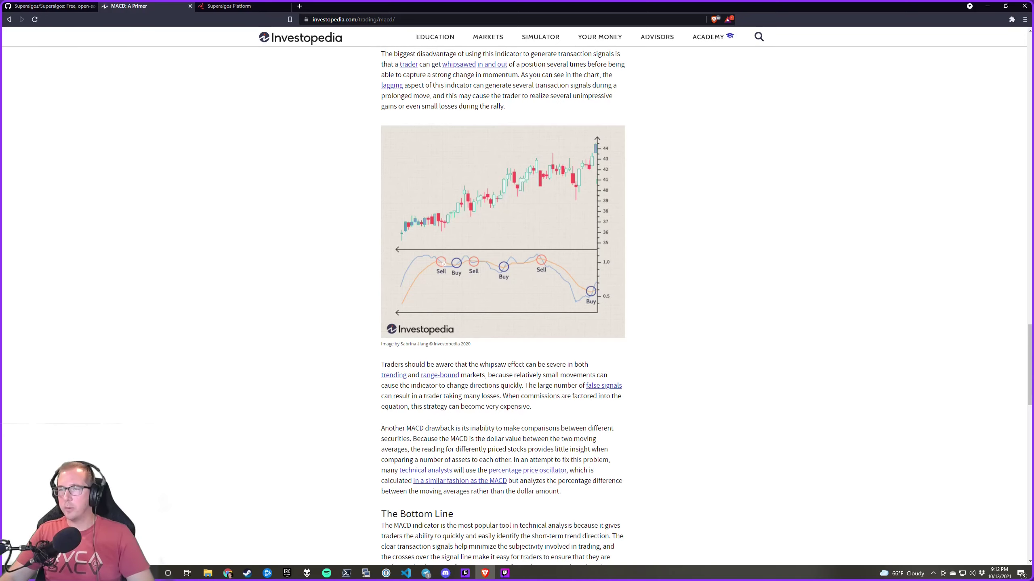
scroll(554, 272, "down", 3)
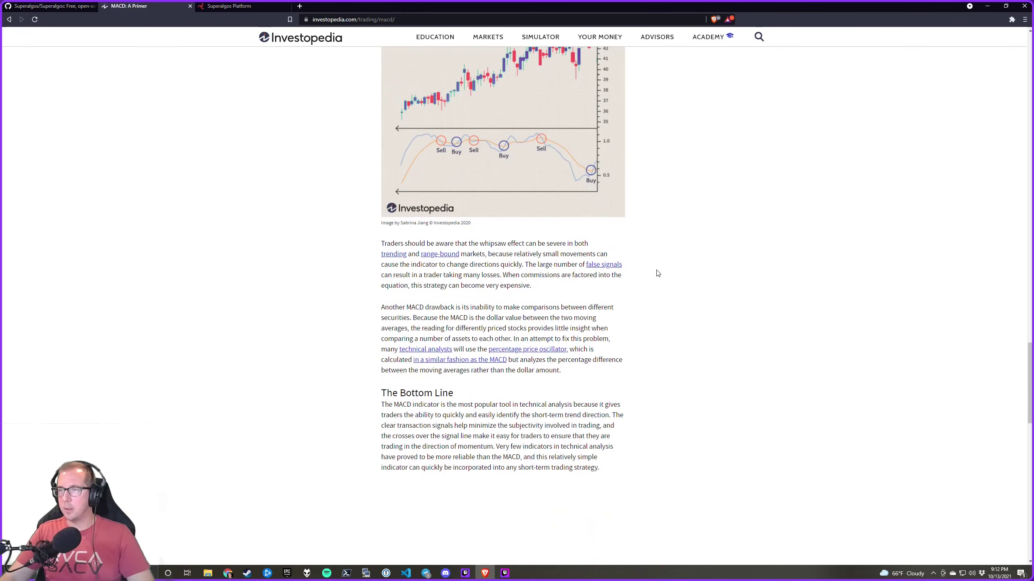
scroll(658, 273, "down", 1)
scroll(658, 273, "down", 10)
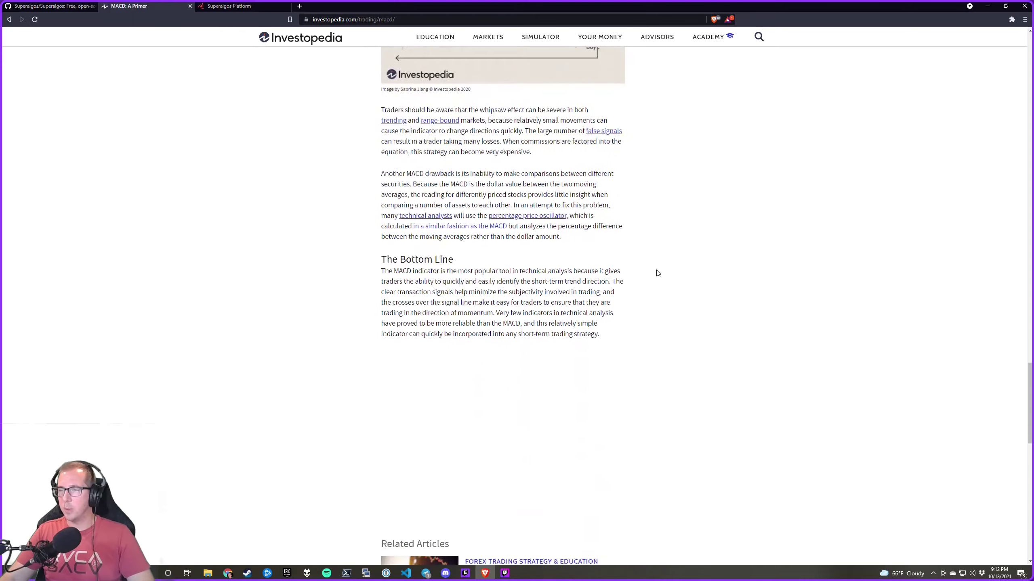
scroll(658, 273, "down", 4)
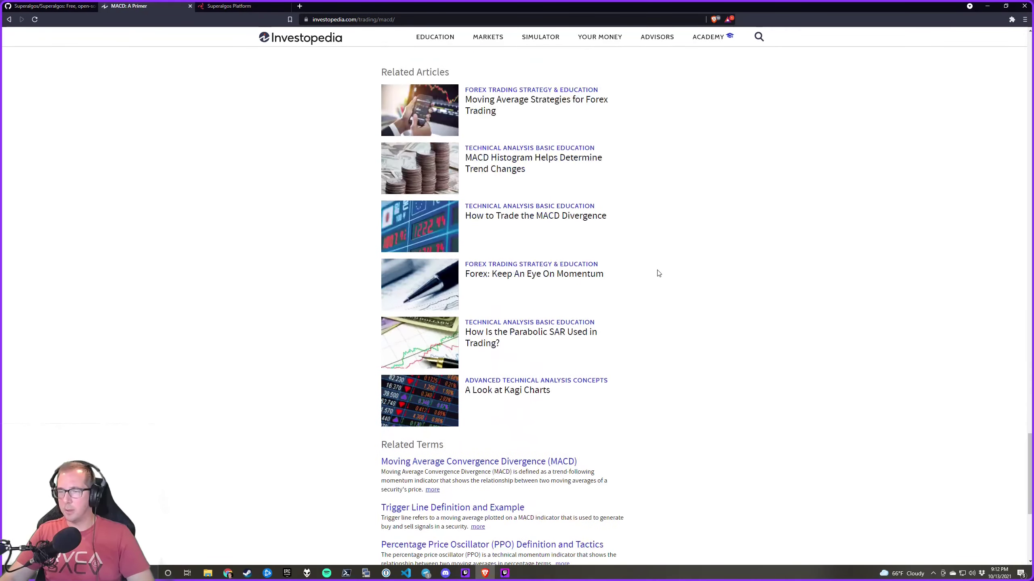
Compare the buy and sell signal-line crossover chart with the zero-line centerline chart in the MACD primer
scroll(658, 272, "up", 20)
scroll(672, 279, "up", 20)
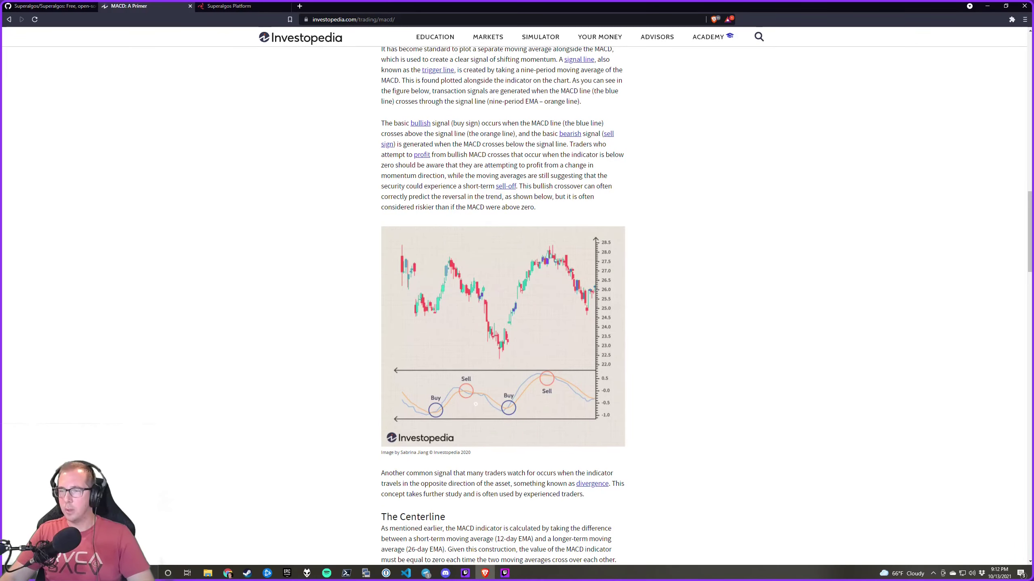
scroll(623, 385, "down", 14)
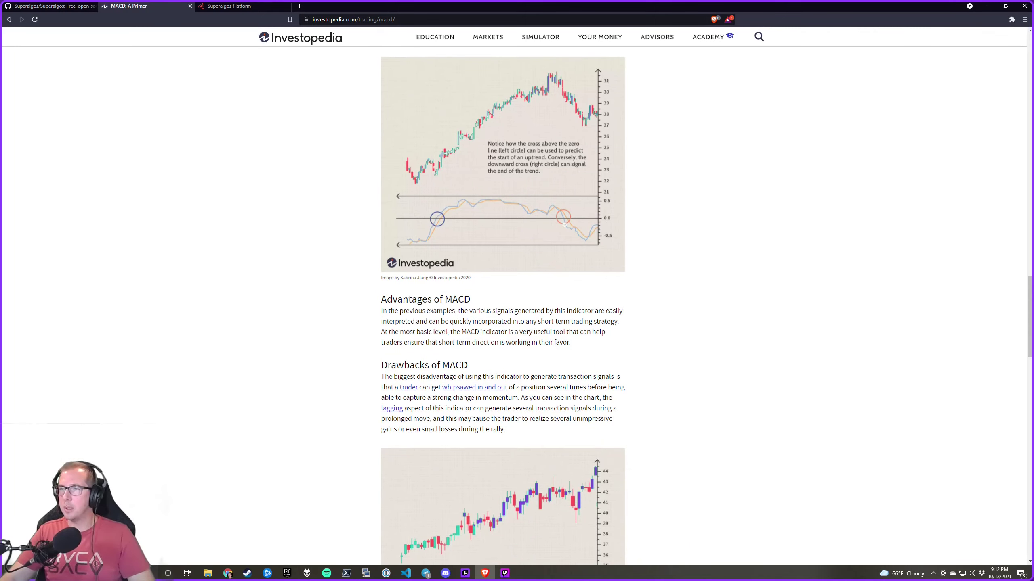
Switch to the Superalgos Platform and load the Getting-Started-Tutorials plugin workspace
left_click(228, 5)
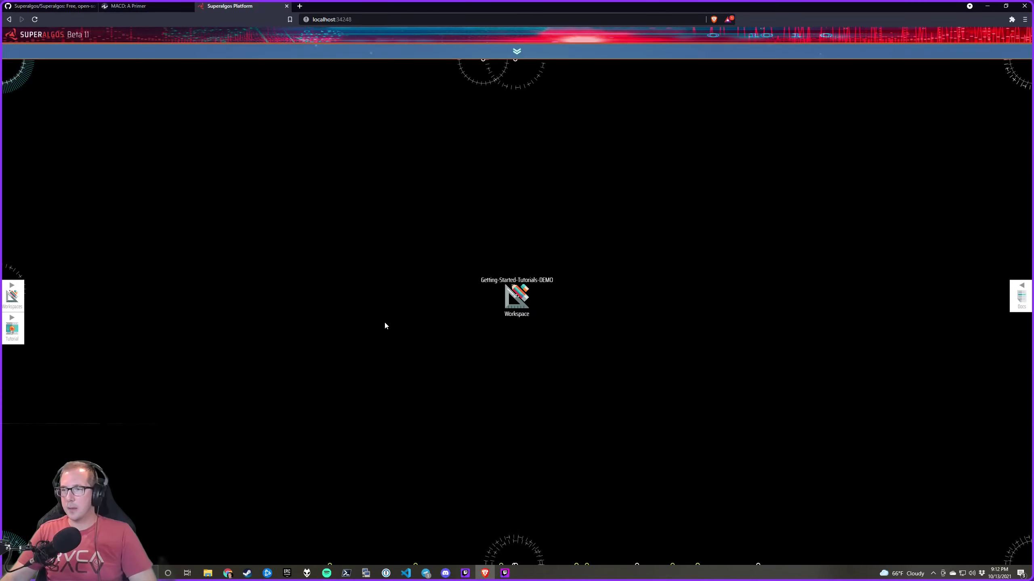
left_click(15, 296)
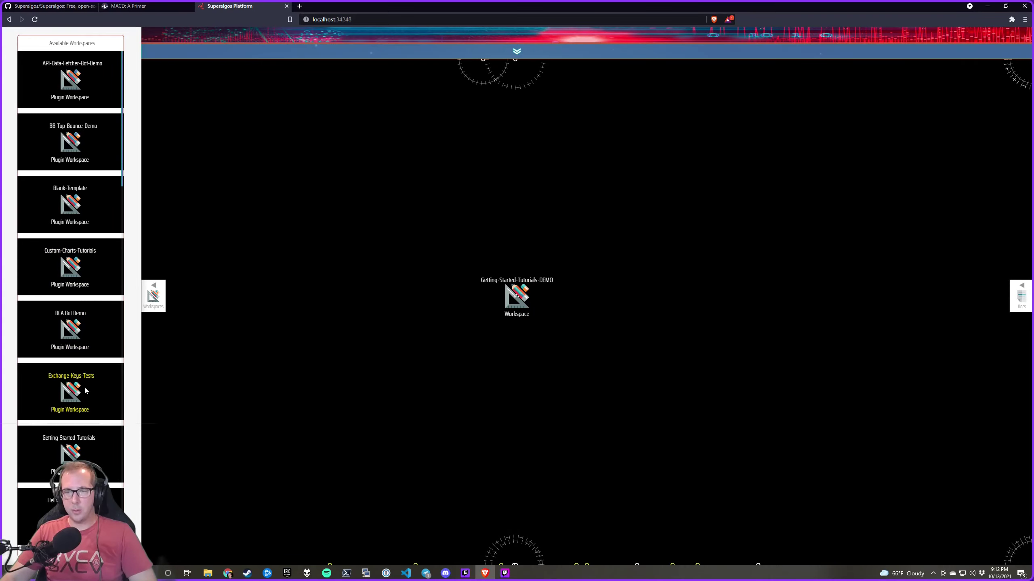
scroll(84, 393, "down", 1)
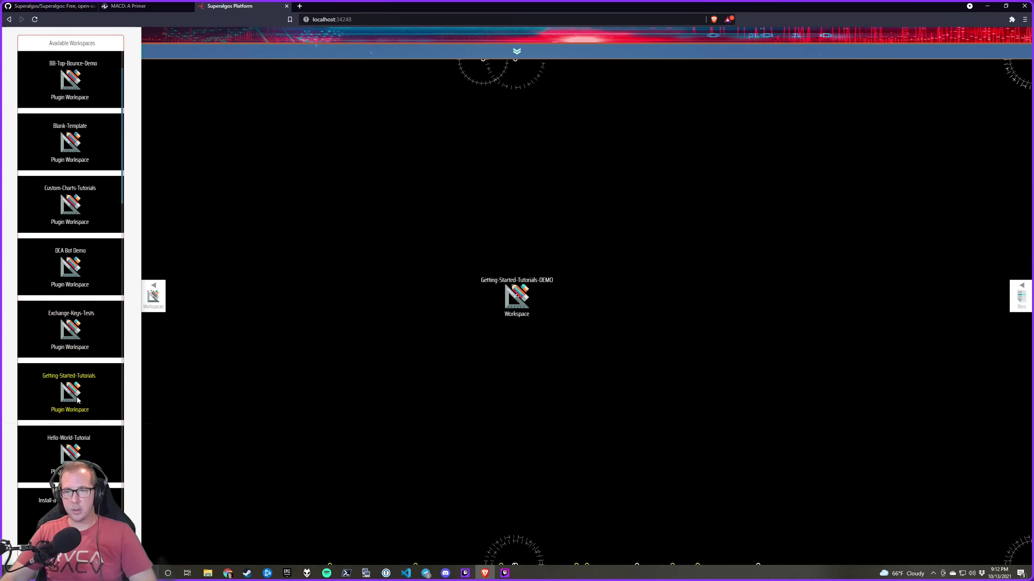
left_click(77, 400)
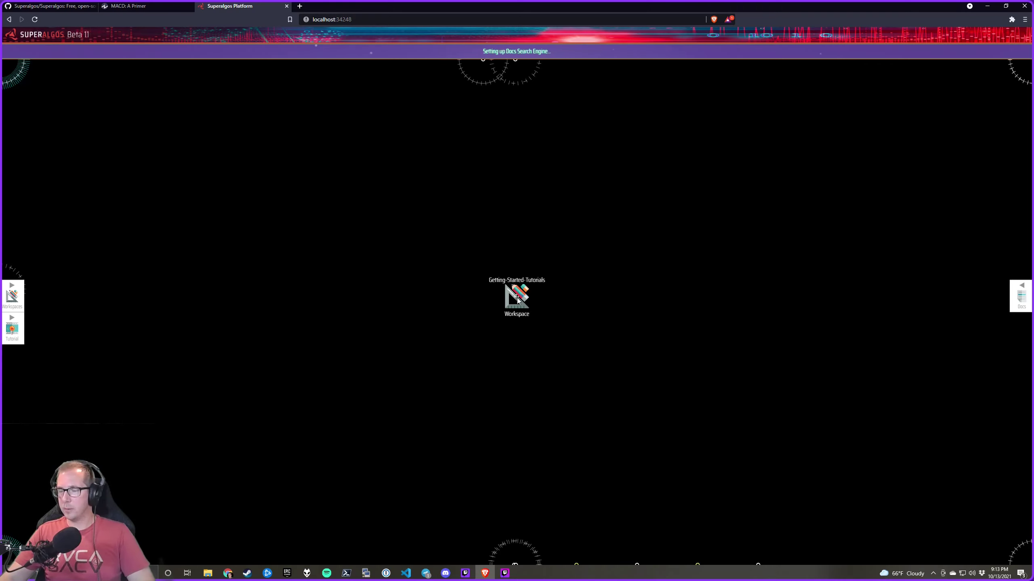
mouse_move(518, 300)
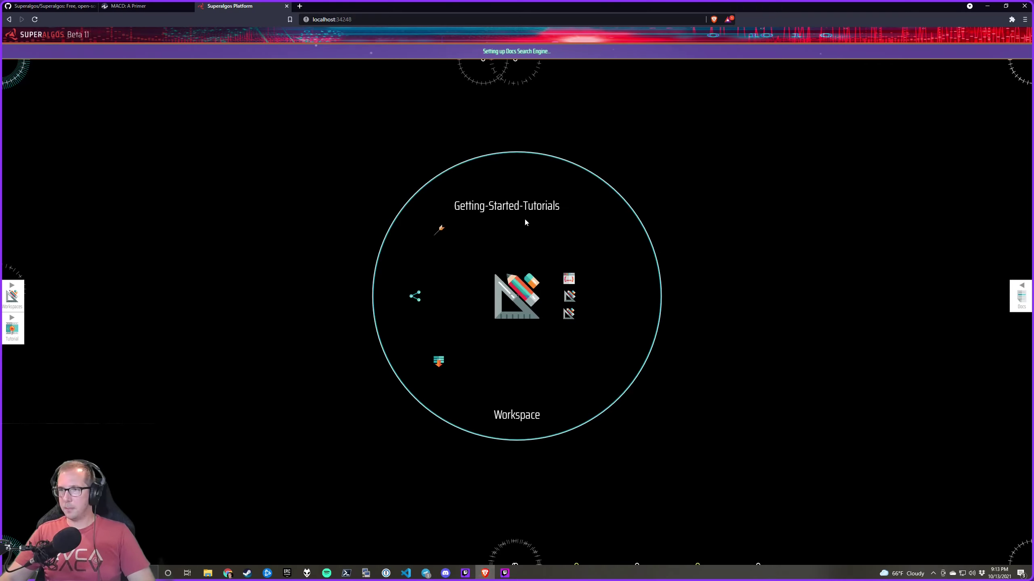
left_click(414, 296)
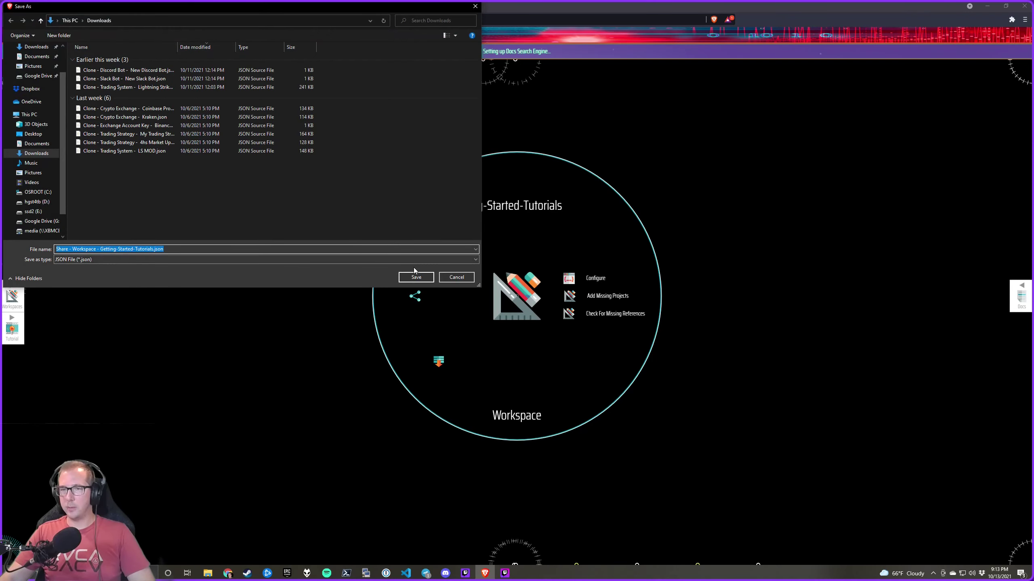
left_click(456, 277)
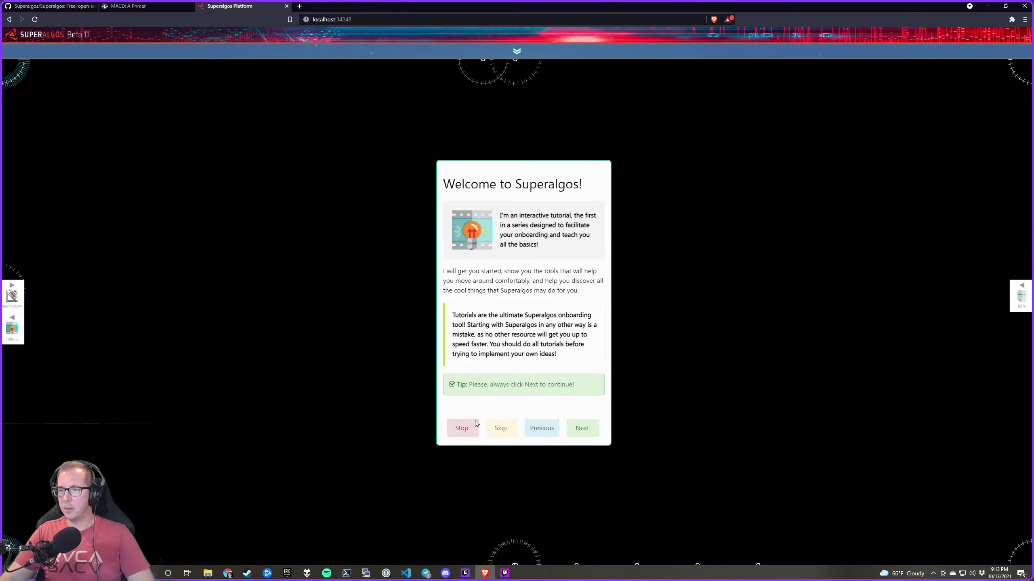
Stop the welcome tutorial and rename the Getting-Started-Tutorials workspace GST MACD CROSSOVER
left_click(474, 426)
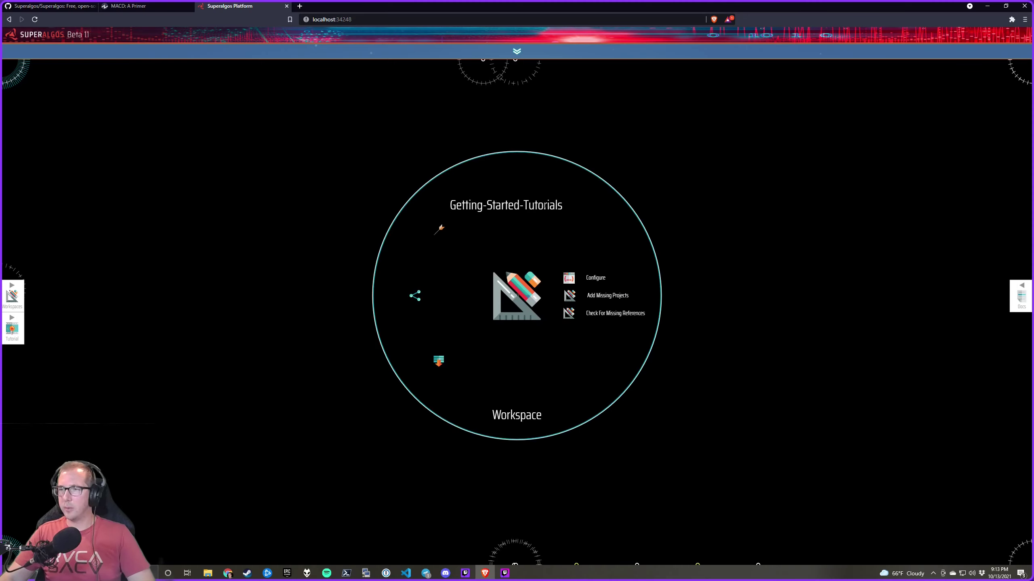
double_click(544, 205)
key("BackSpace")
key("BackSpace")
key("BackSpace")
key("BackSpace")
key("BackSpace")
key("BackSpace")
key("BackSpace")
key("BackSpace")
key("BackSpace")
key("BackSpace")
key("BackSpace")
key("BackSpace")
key("BackSpace")
key("BackSpace")
key("BackSpace")
key("BackSpace")
key("BackSpace")
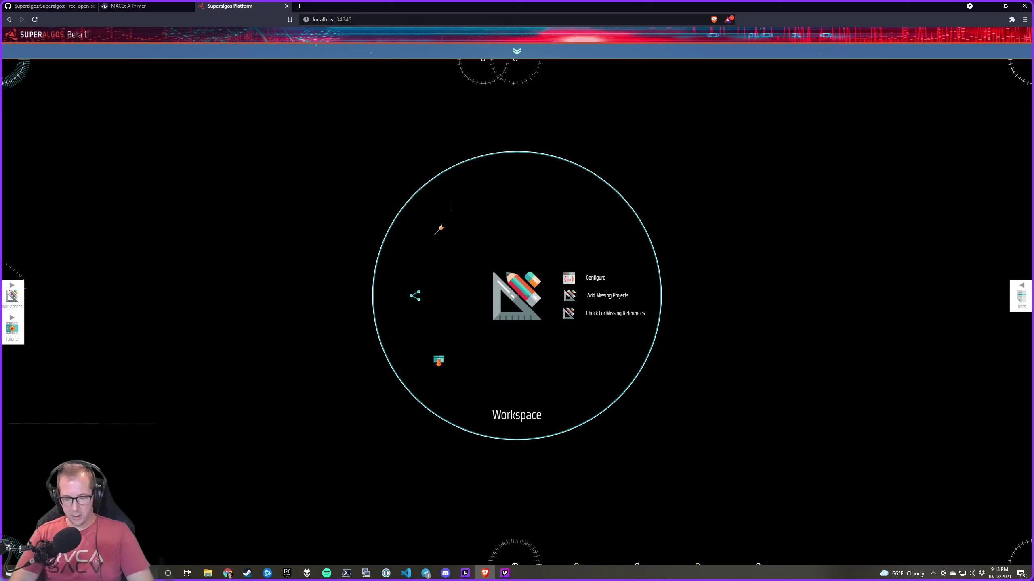
type("GDT")
key("BackSpace")
key("BackSpace")
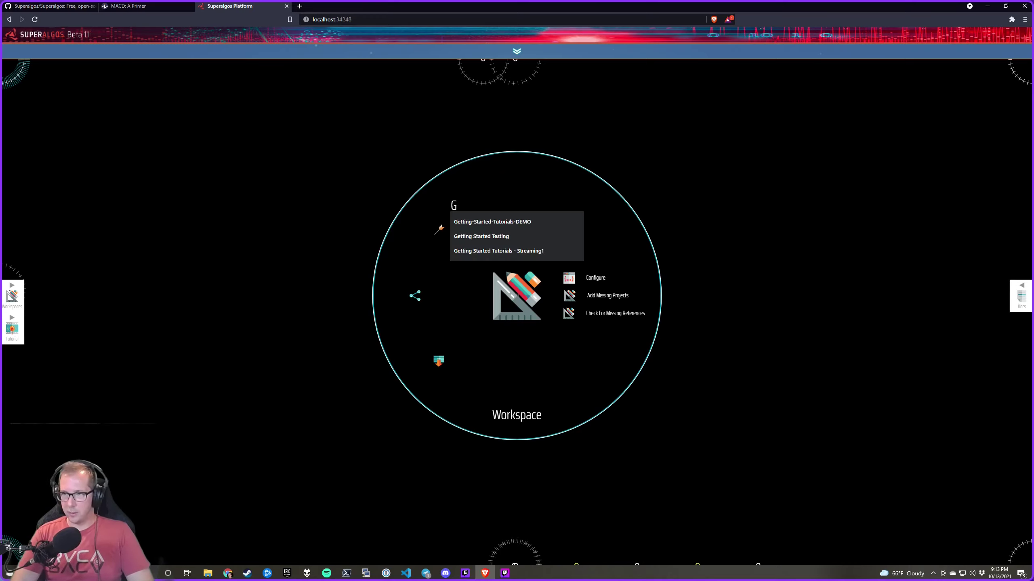
type("ST")
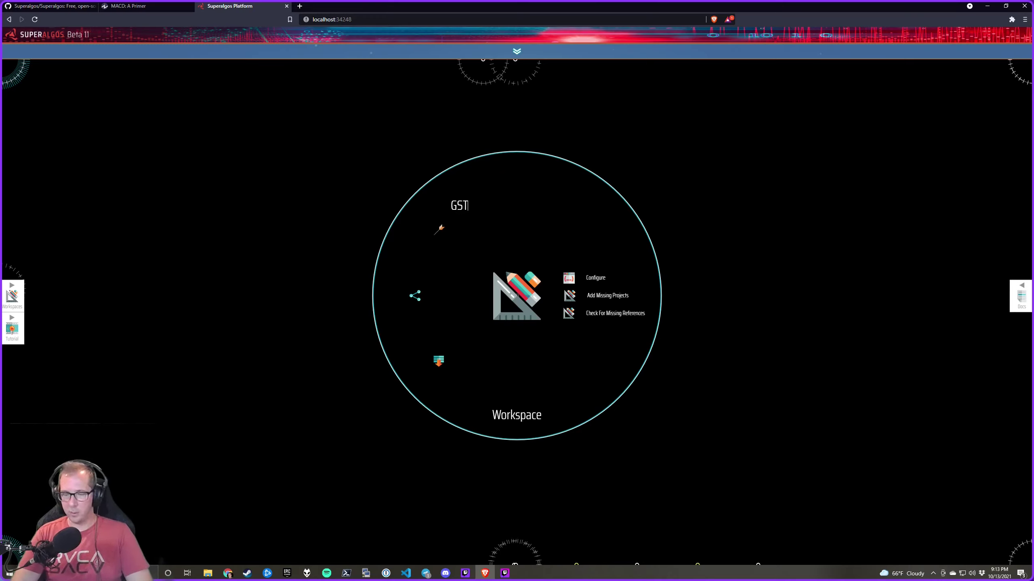
type(" M")
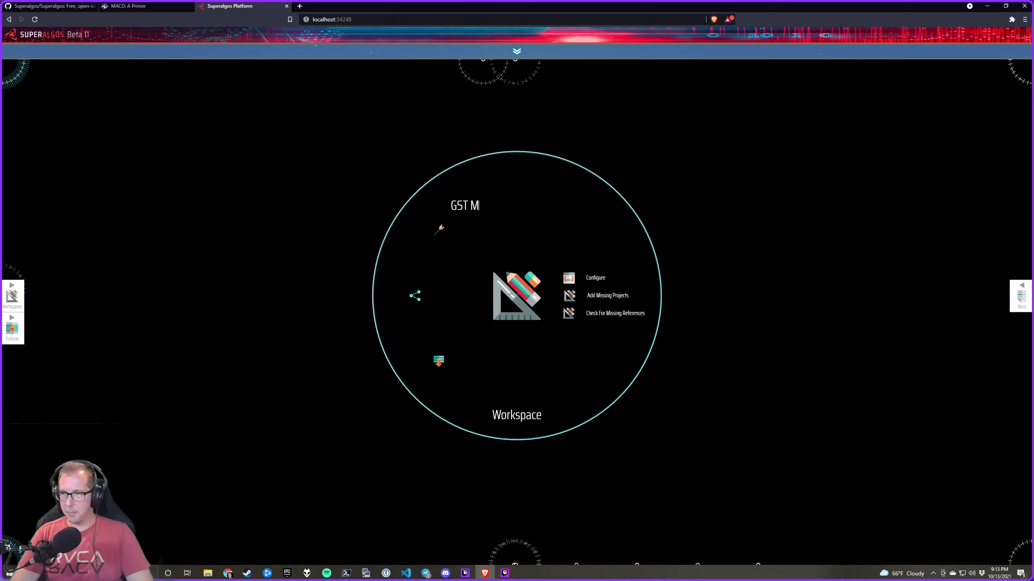
type("ACD CROSSOVER")
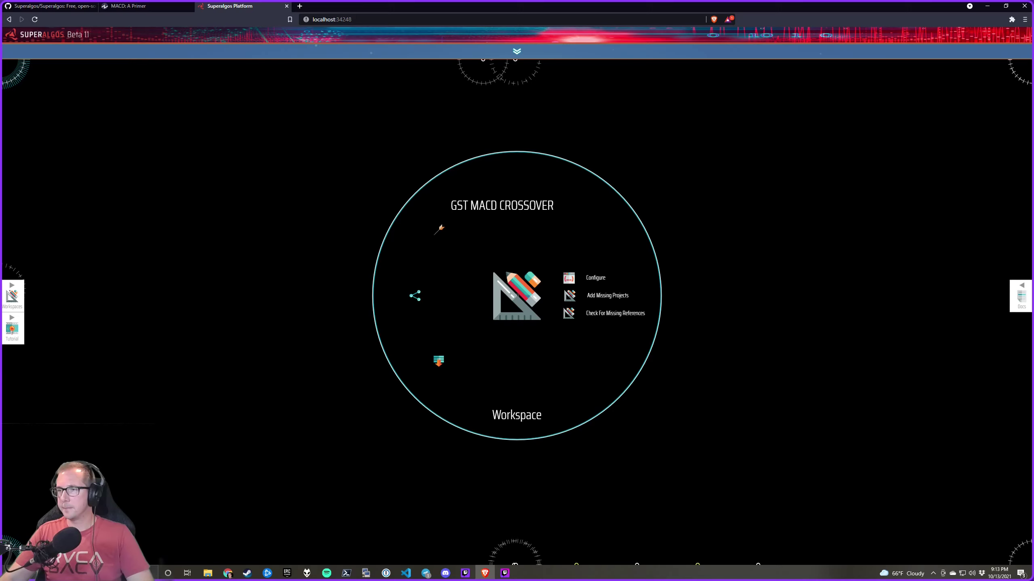
key("Return")
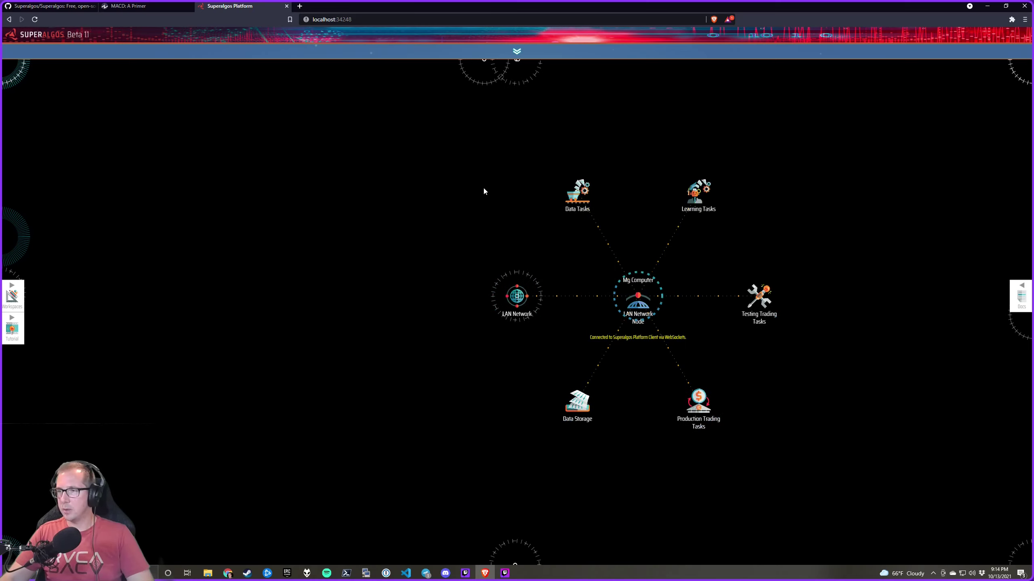
Check the host and port configuration of the My Computer LAN Network Node, then leave it
left_click(677, 245)
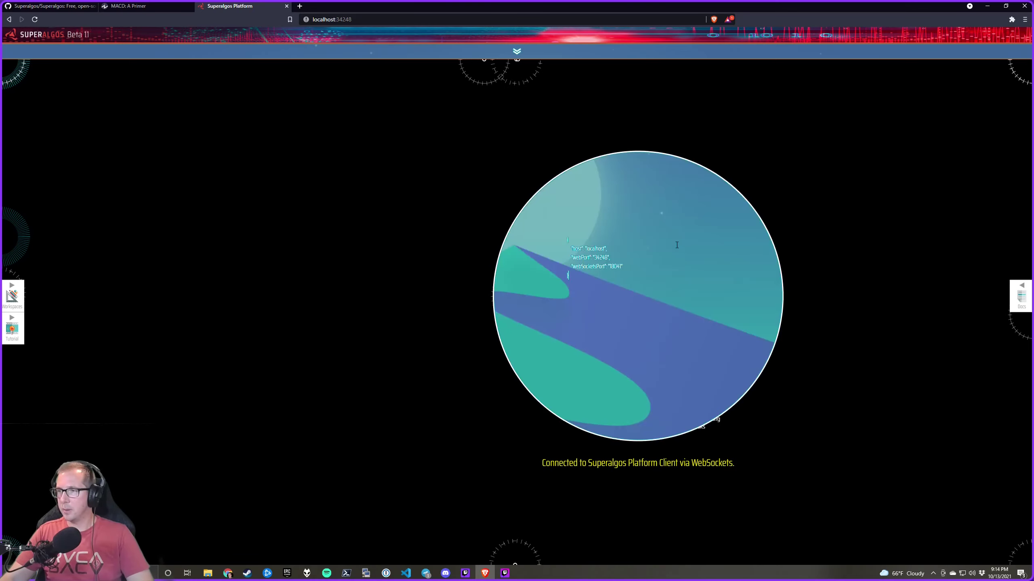
double_click(600, 247)
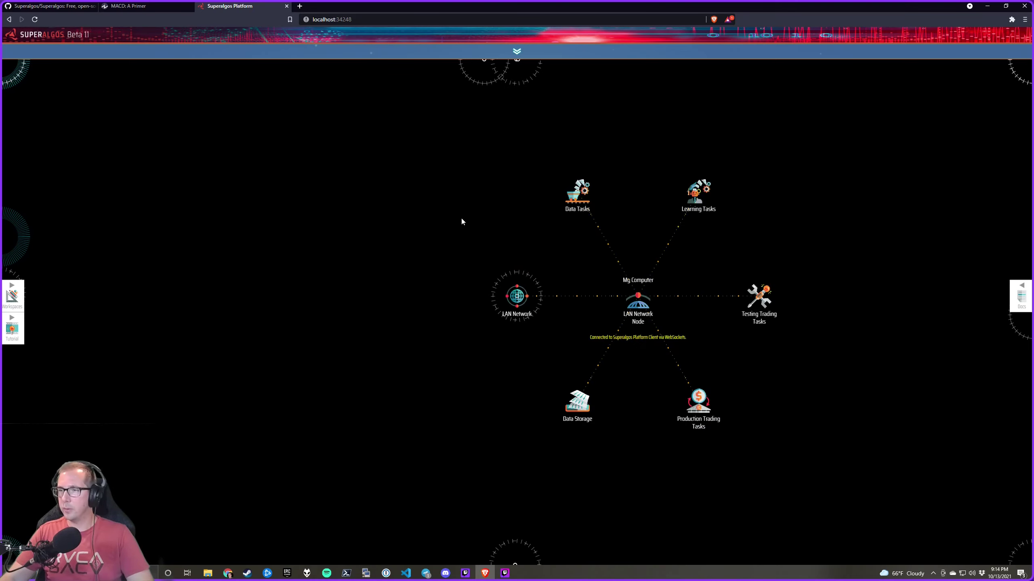
left_click(491, 299)
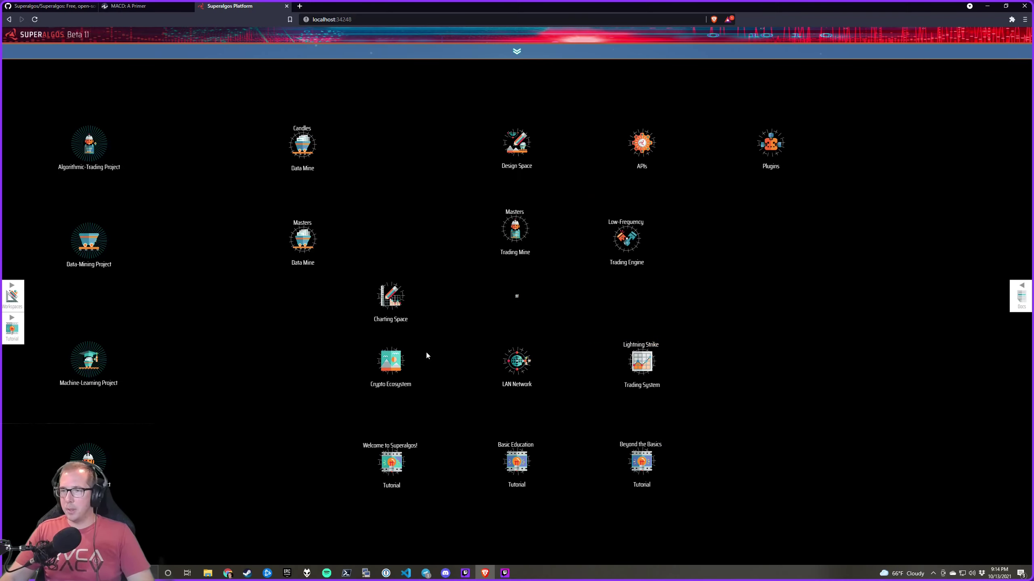
Expand the Crypto Ecosystem and rename its tested Binance crypto exchange BinanceUS
mouse_move(489, 330)
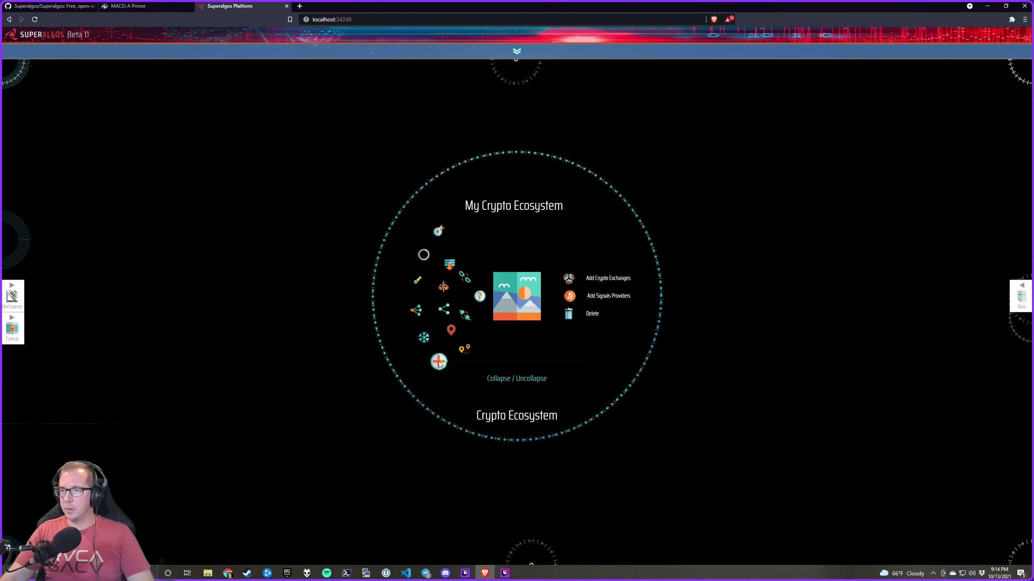
left_click(480, 354)
mouse_move(635, 328)
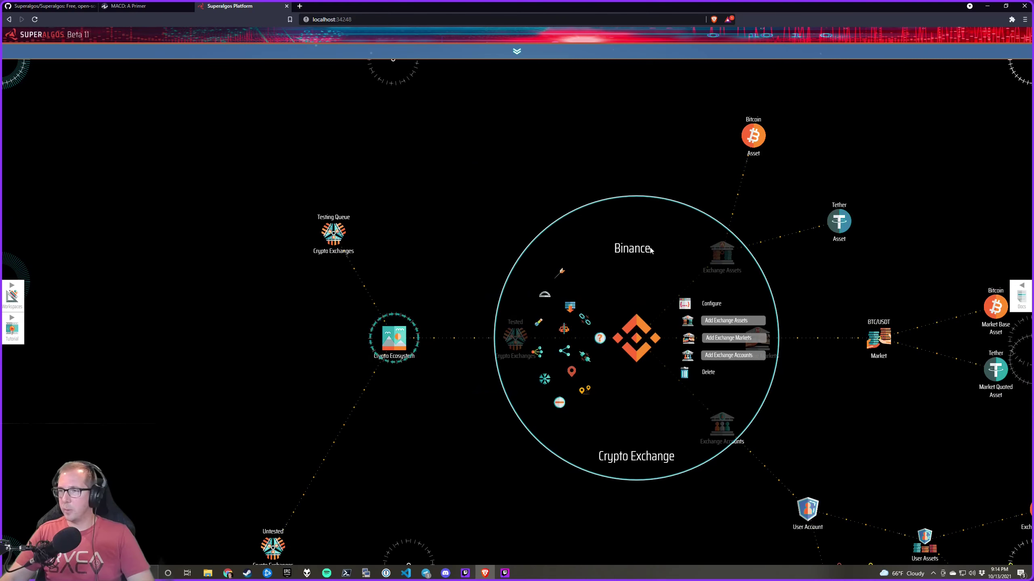
type("U")
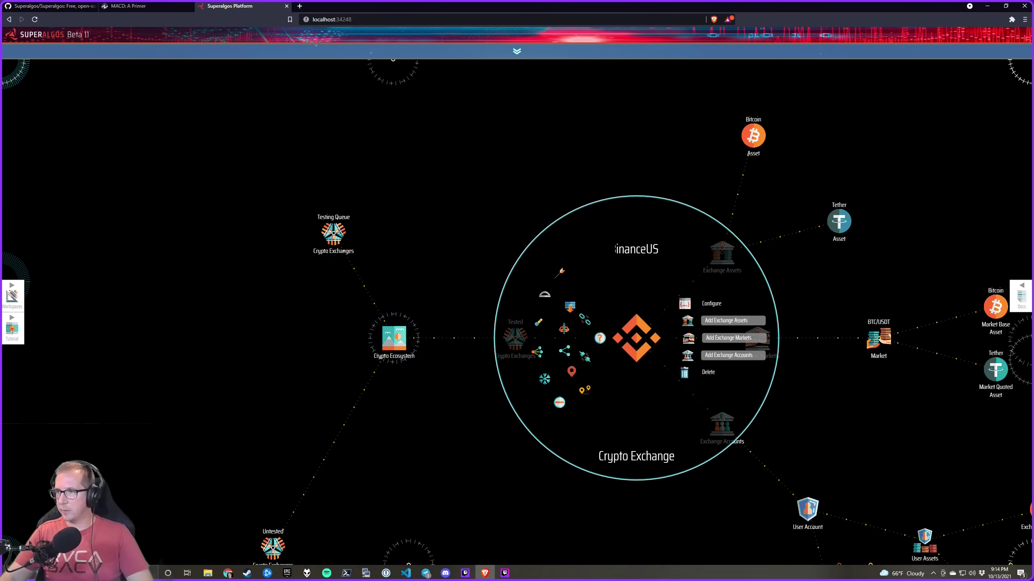
Set the codeName in the BinanceUS exchange's configuration to binanceus and save the workspace
left_click(684, 306)
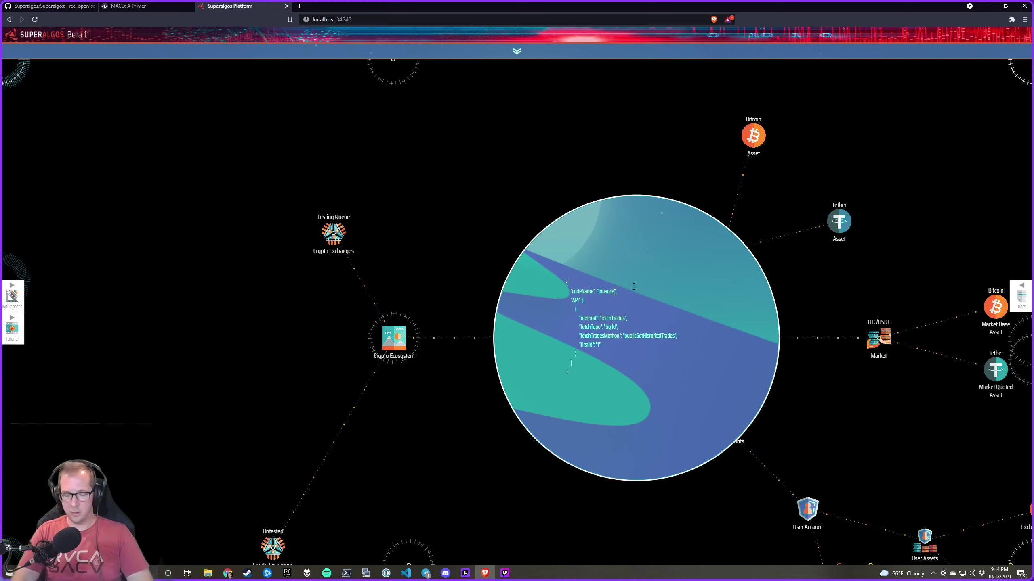
type("us")
left_click(661, 192)
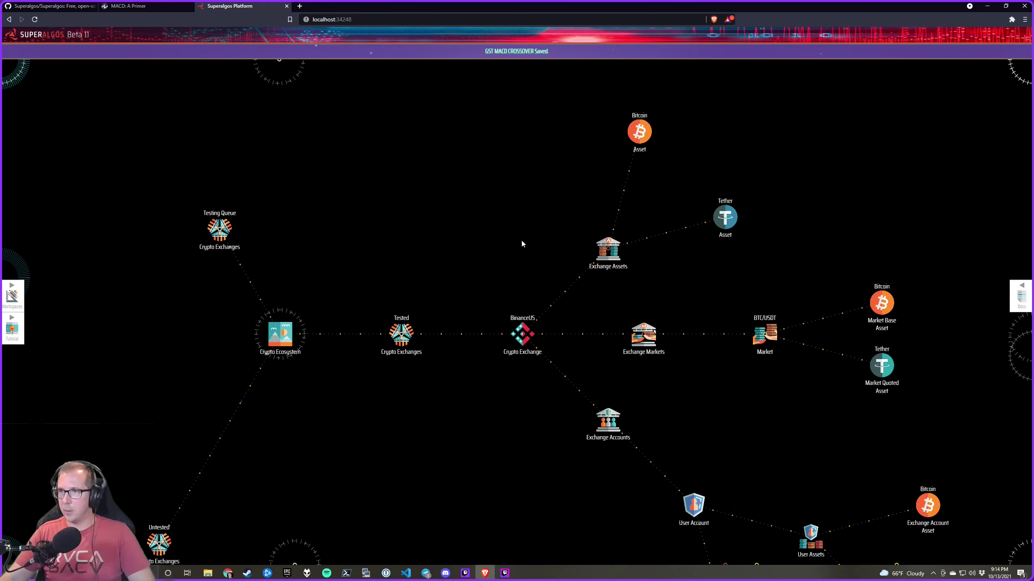
Reload the Superalgos Platform page and return to the MACD primer's centerline chart
key("F5")
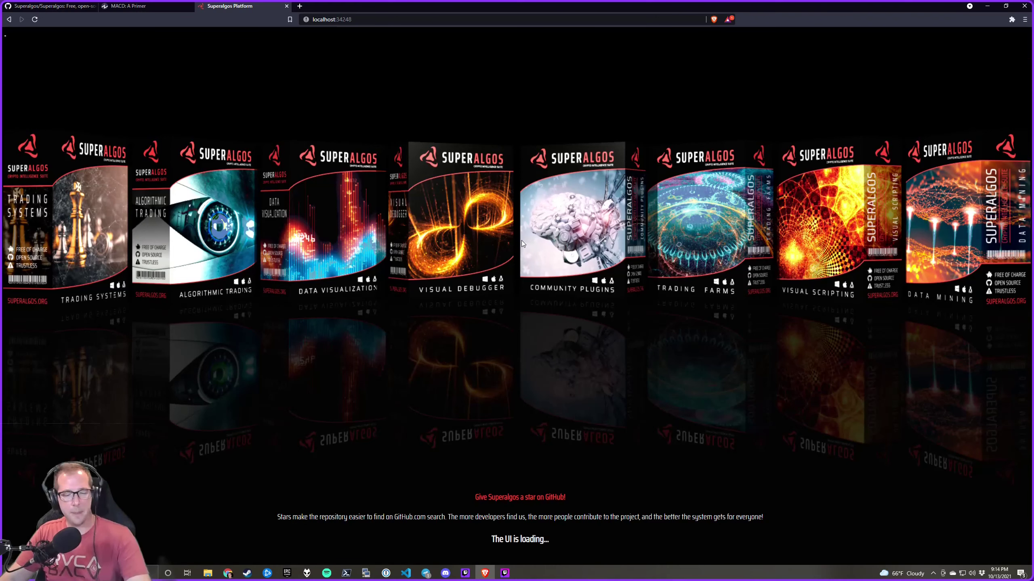
key("ctrl+shift+Tab")
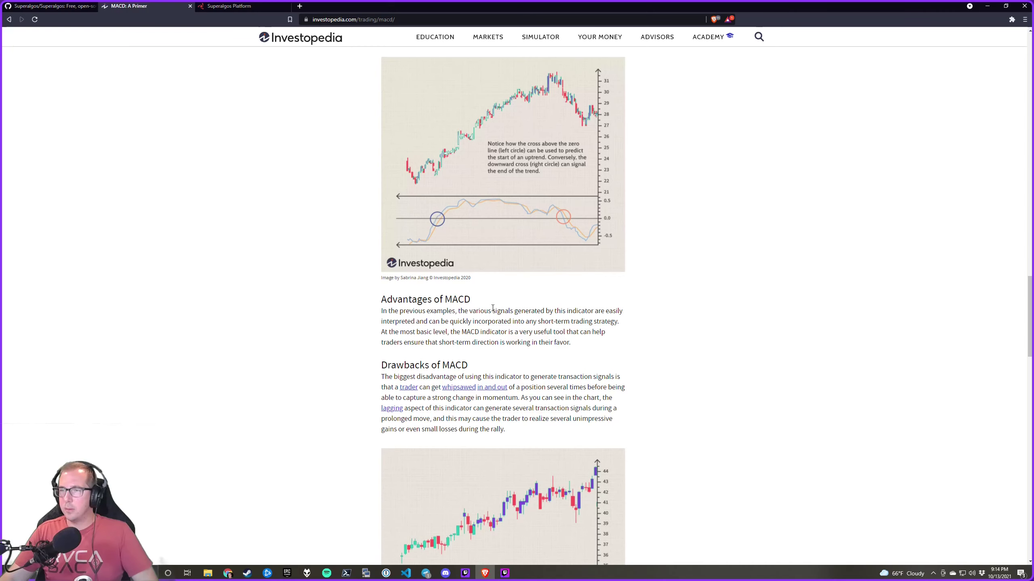
Examine the centerline and transaction signals sections of the MACD primer, including the buy and sell crossover chart
scroll(493, 308, "up", 1)
scroll(496, 310, "up", 3)
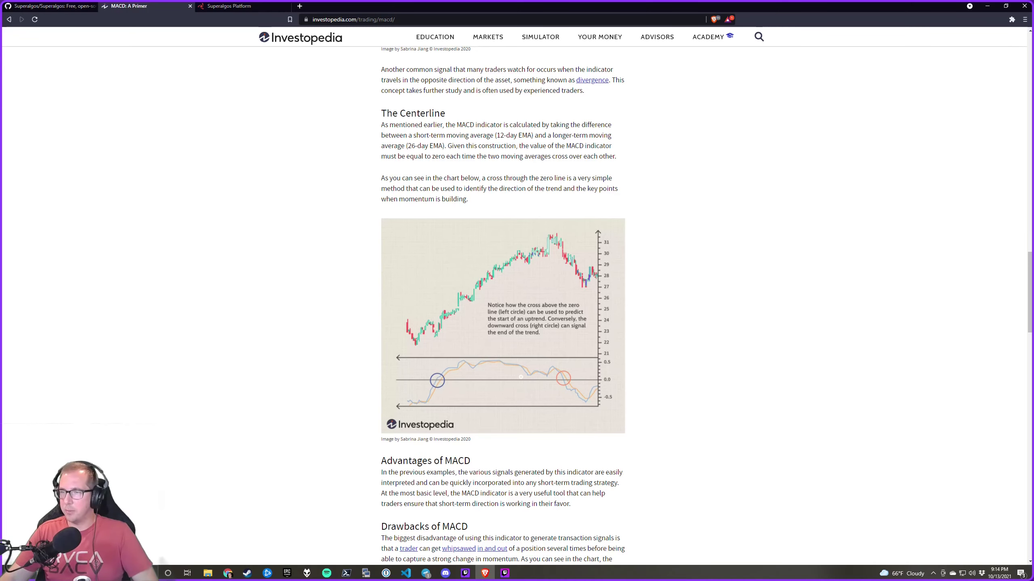
scroll(566, 363, "down", 1)
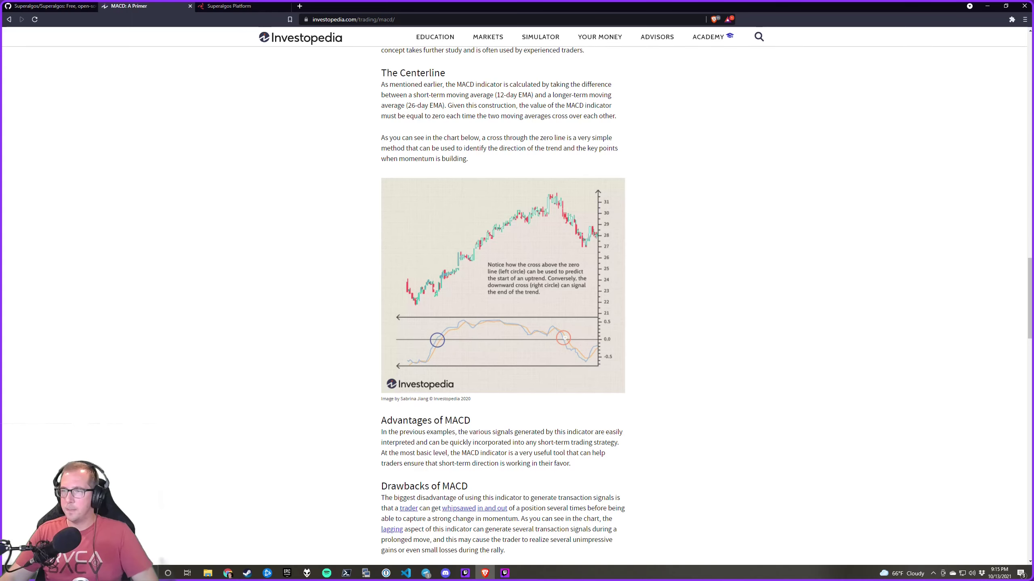
scroll(335, 325, "up", 6)
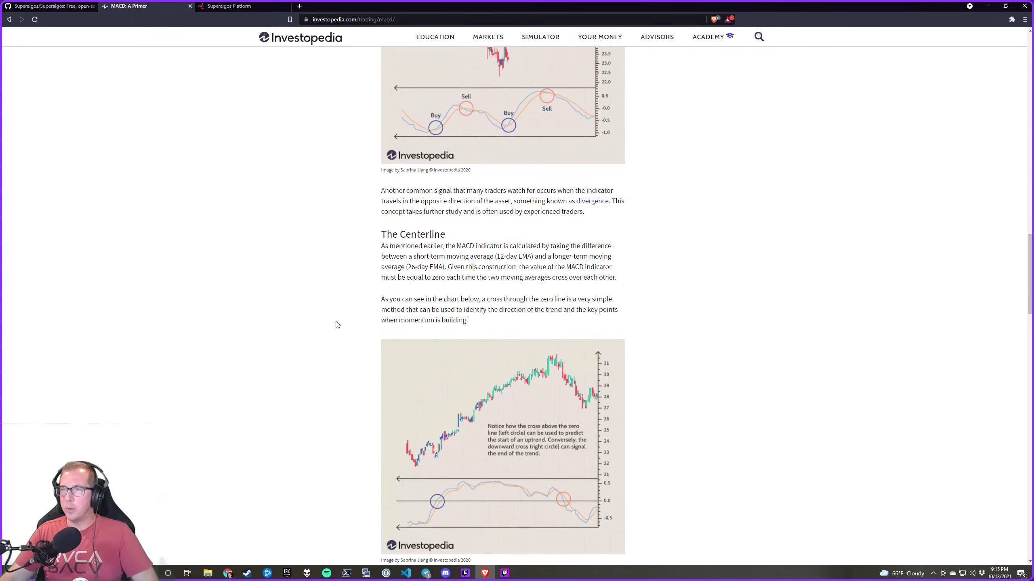
scroll(503, 285, "up", 1)
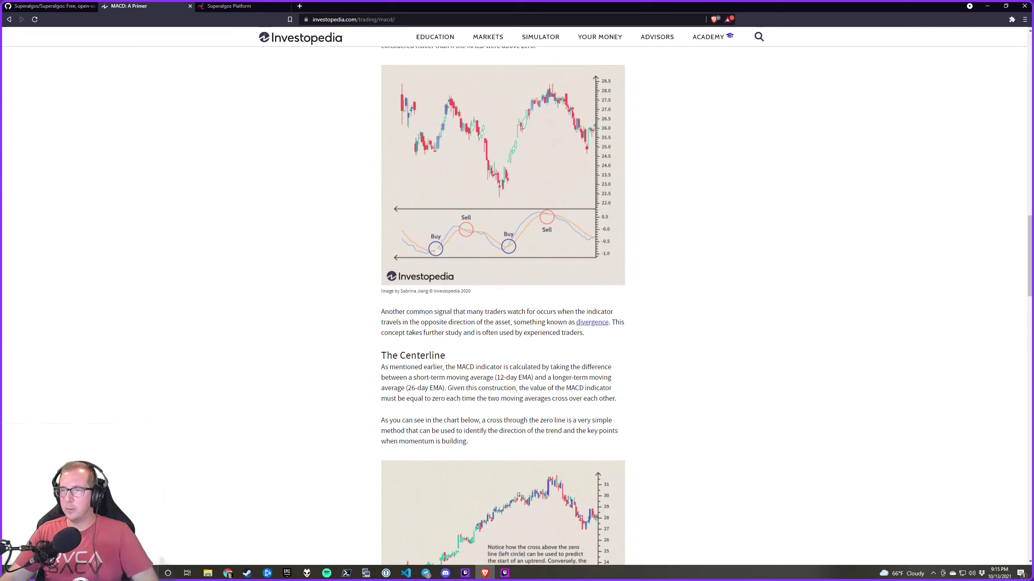
scroll(462, 251, "up", 4)
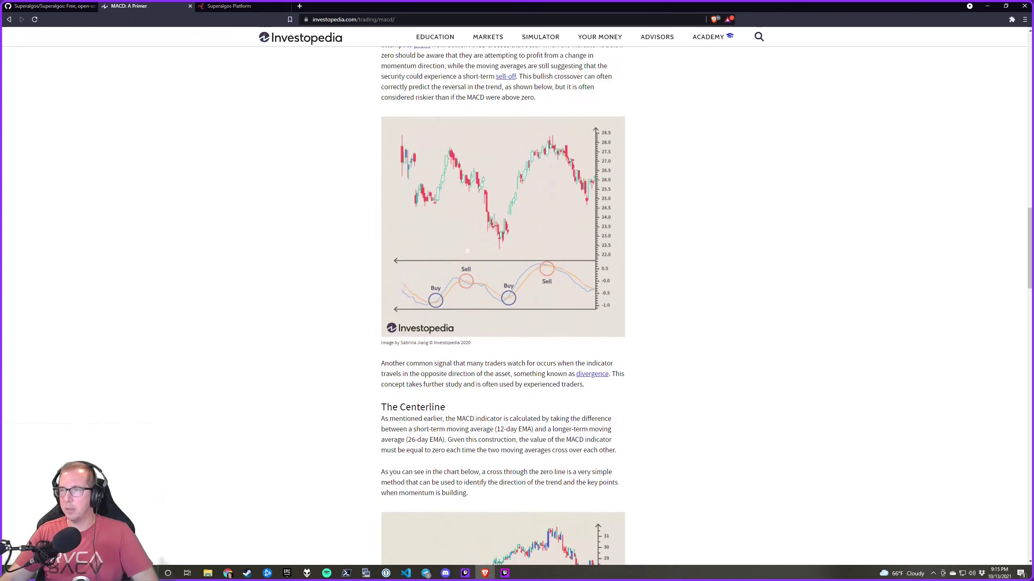
scroll(492, 247, "up", 3)
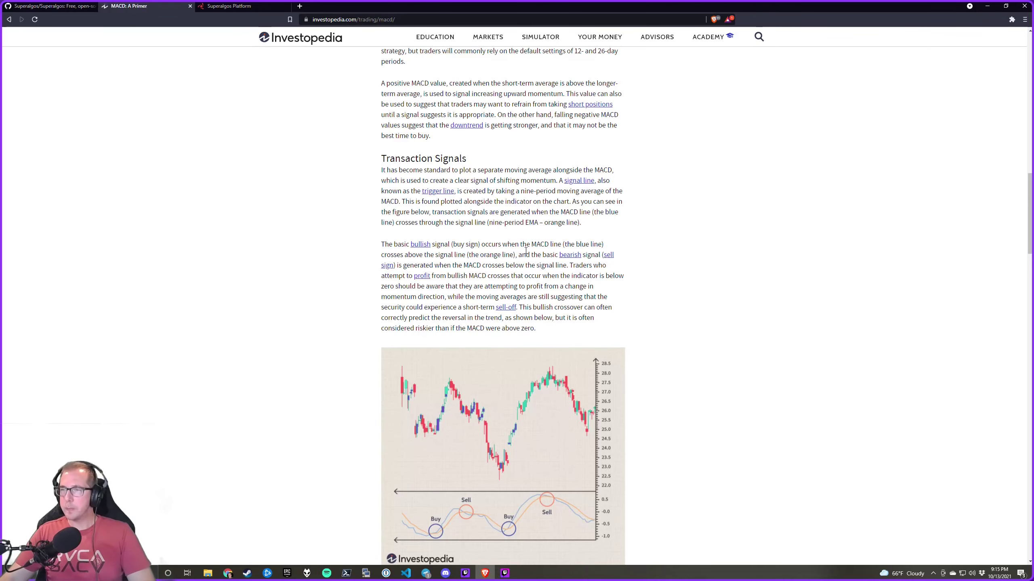
scroll(525, 250, "down", 1)
Switch to the Superalgos Platform page, then expand the Plugins hierarchy and its Data-Mining plugin project
left_click(200, 5)
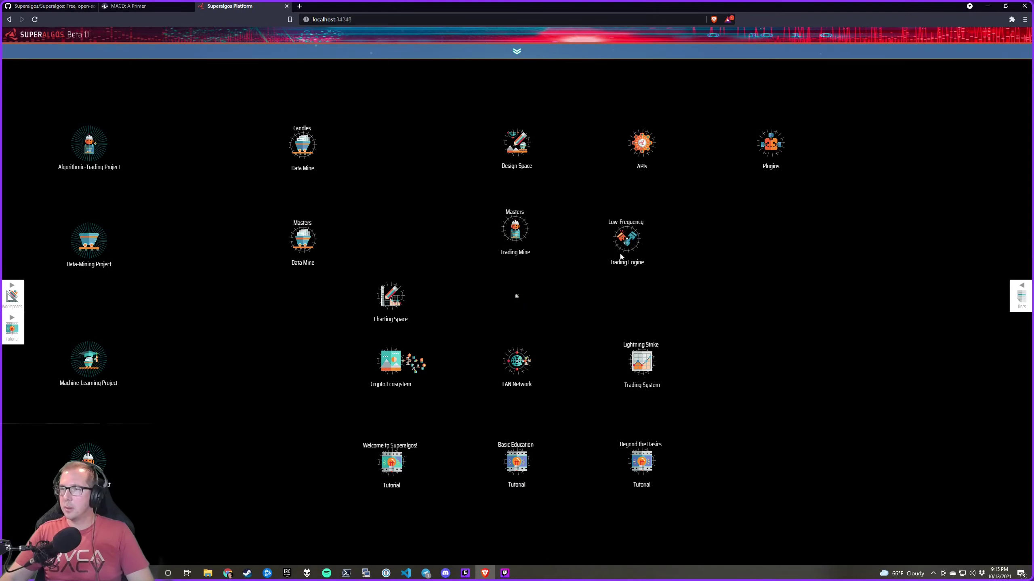
left_click(767, 149)
mouse_move(528, 293)
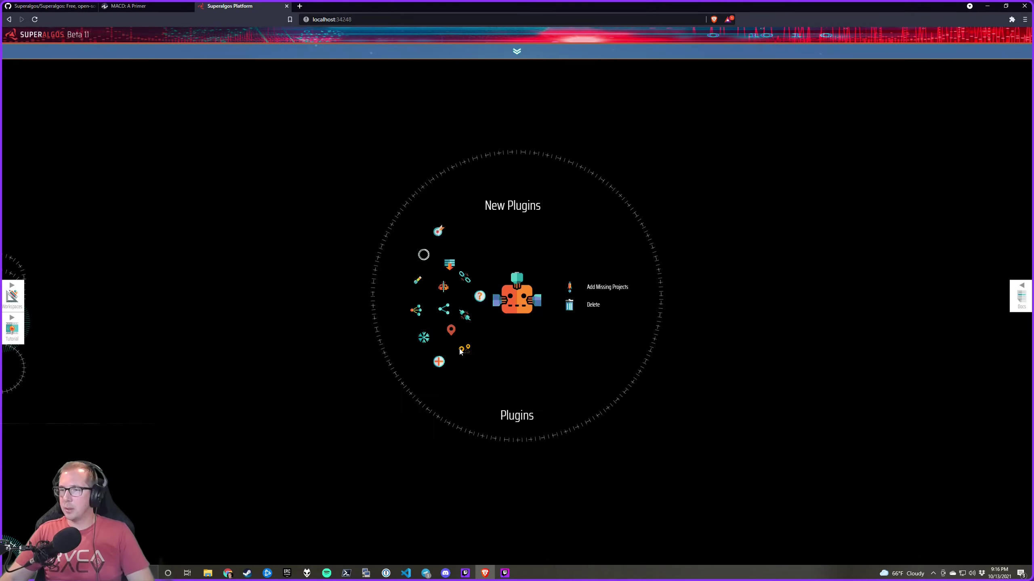
left_click(438, 362)
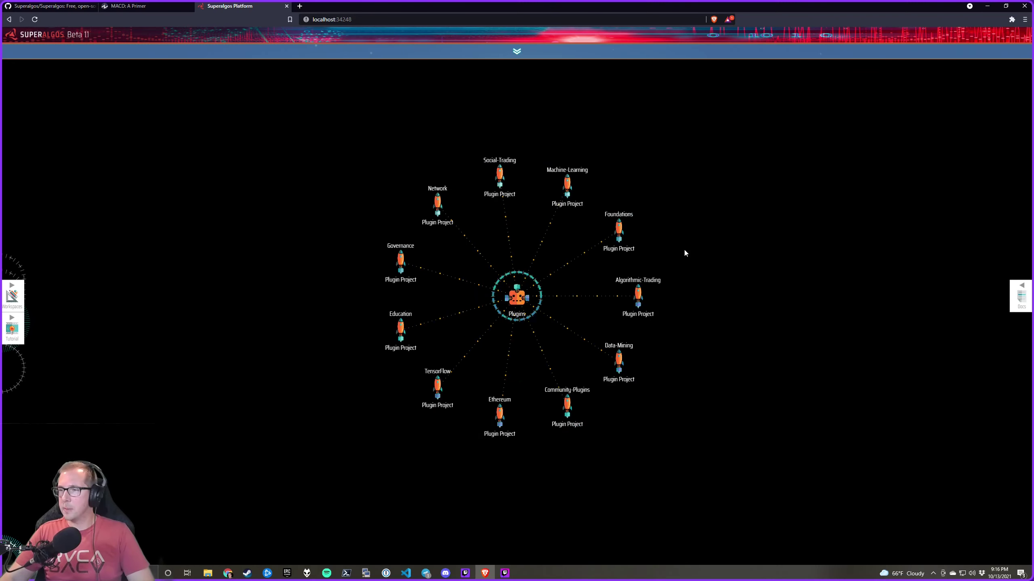
mouse_move(619, 358)
left_click(540, 427)
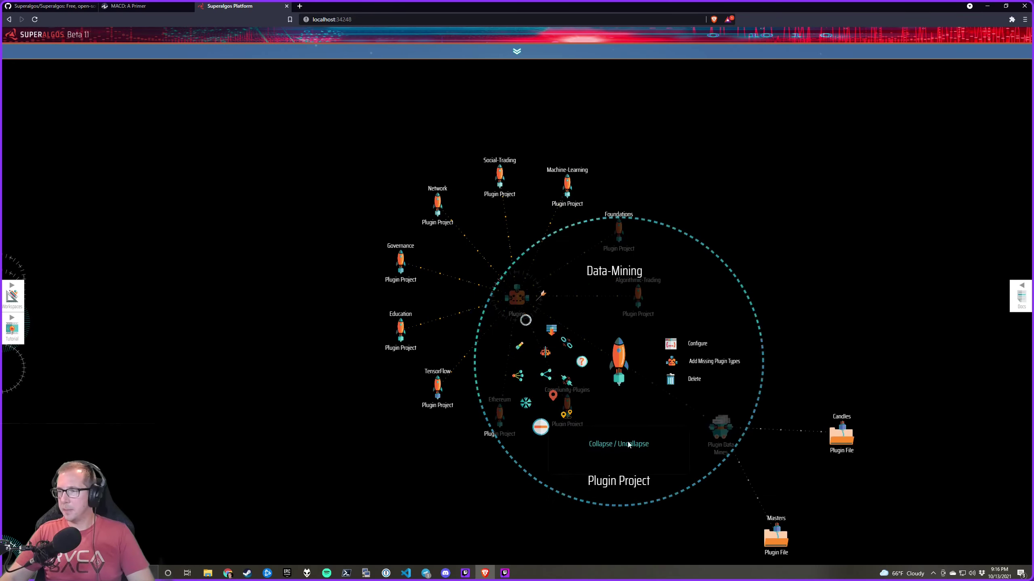
Add the missing data mines to Plugin Data Mines under the Data-Mining project
left_click_drag(768, 473, 741, 335)
mouse_move(700, 297)
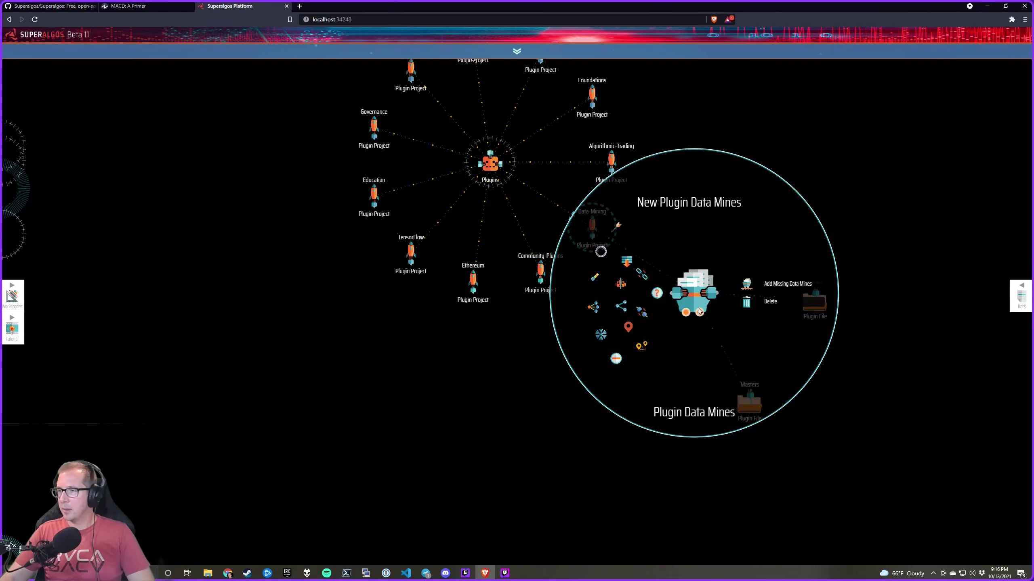
left_click(753, 286)
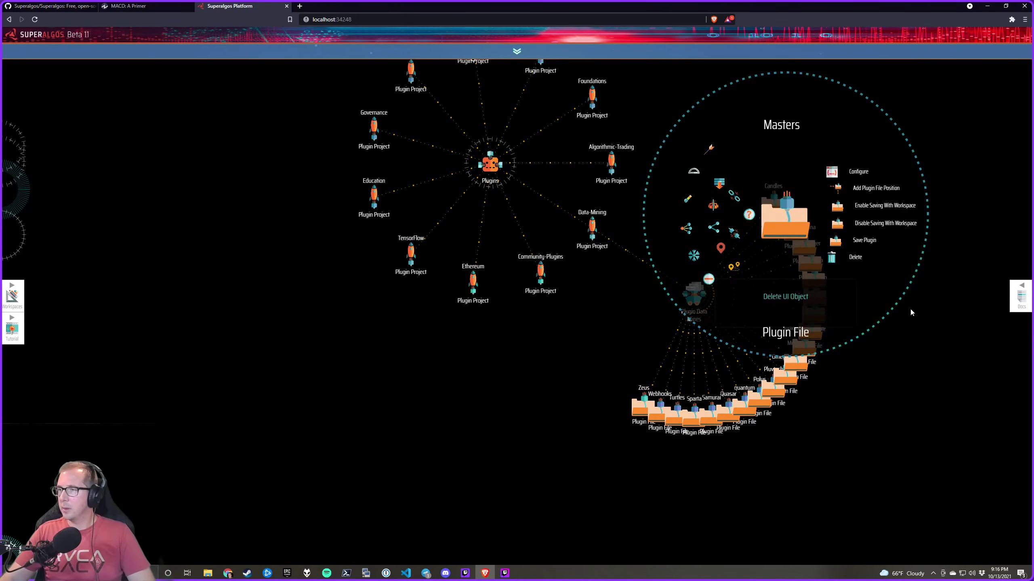
Delete unneeded plugin files from Plugin Data Mines, including Alpha, Buddha and CoinGecko
mouse_move(808, 234)
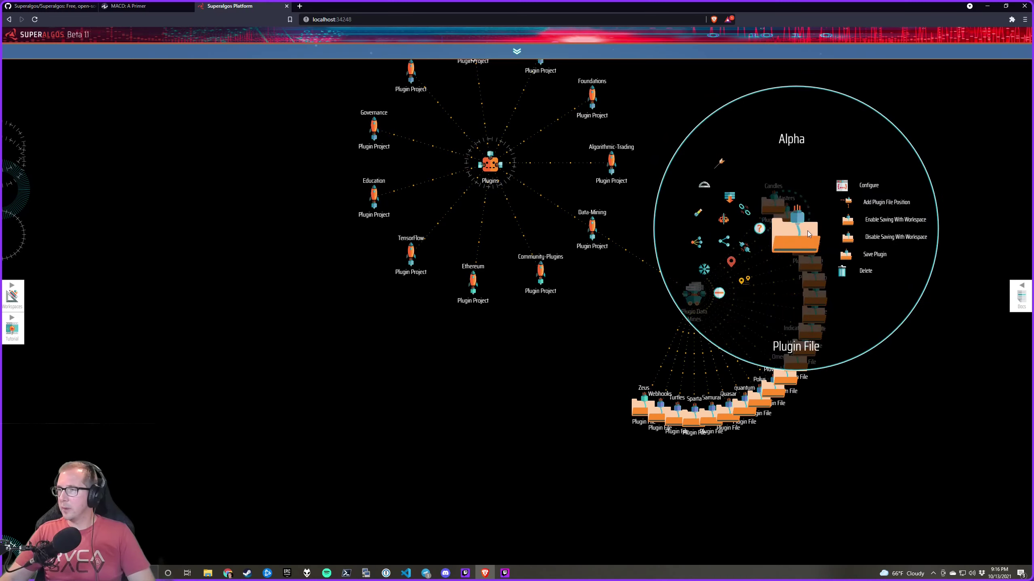
left_click(843, 275)
left_click(843, 276)
mouse_move(838, 273)
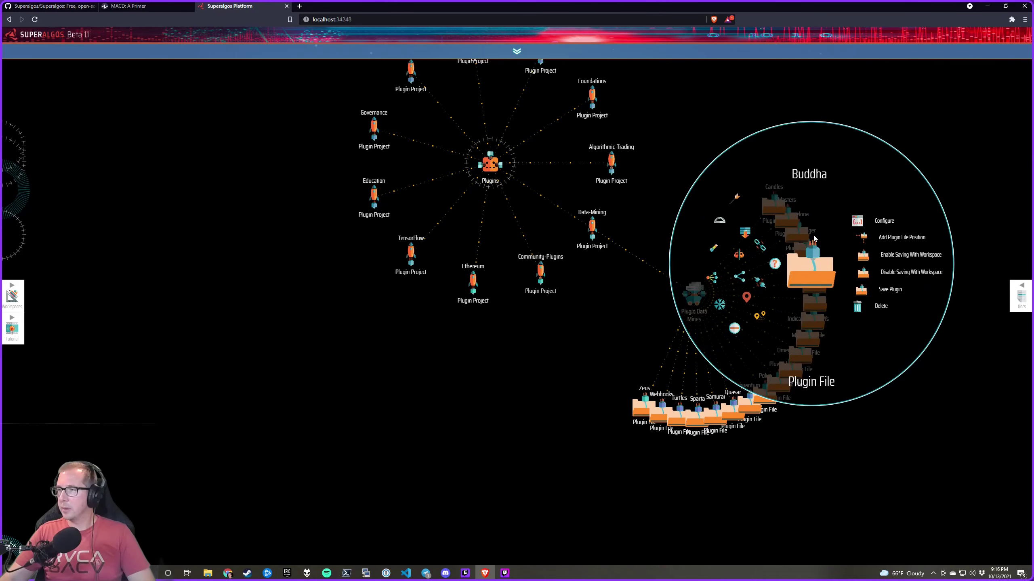
left_click(858, 305)
left_click(858, 304)
mouse_move(809, 256)
left_click(859, 303)
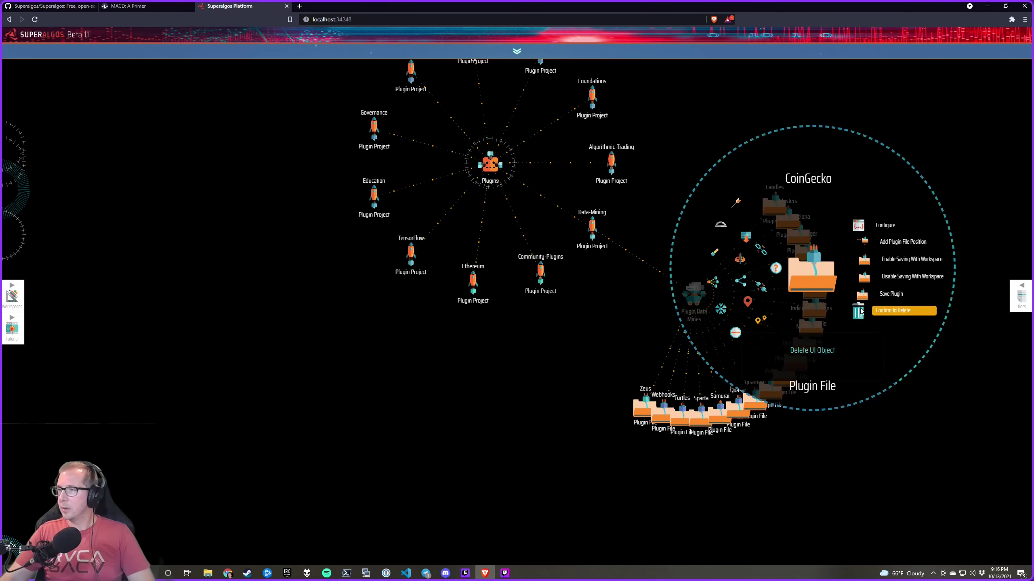
left_click(858, 304)
left_click(871, 317)
left_click(871, 316)
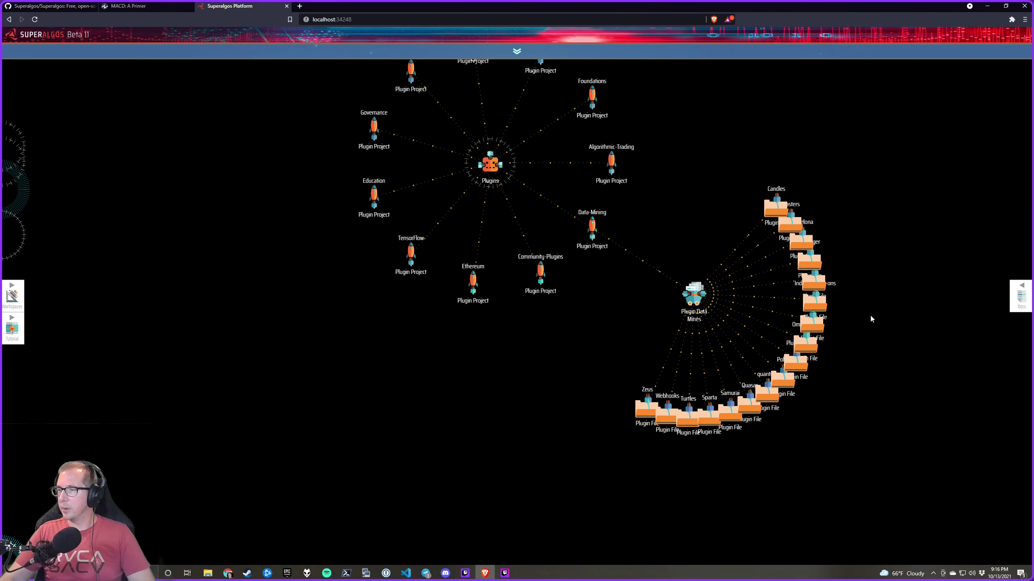
Delete the Zeus, Webhooks and Turtles plugin files from Plugin Data Mines
mouse_move(645, 409)
left_click(594, 464)
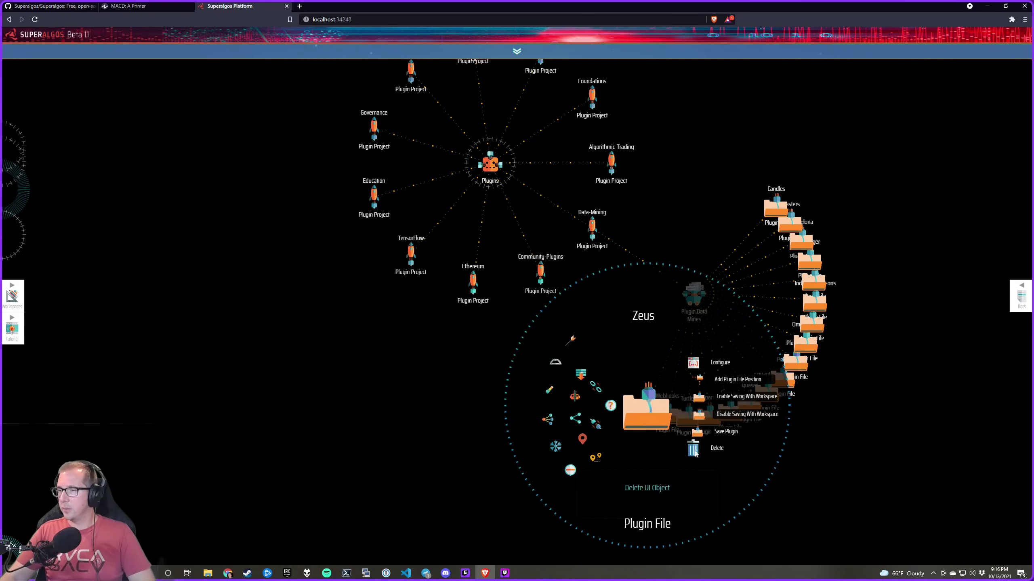
left_click(594, 464)
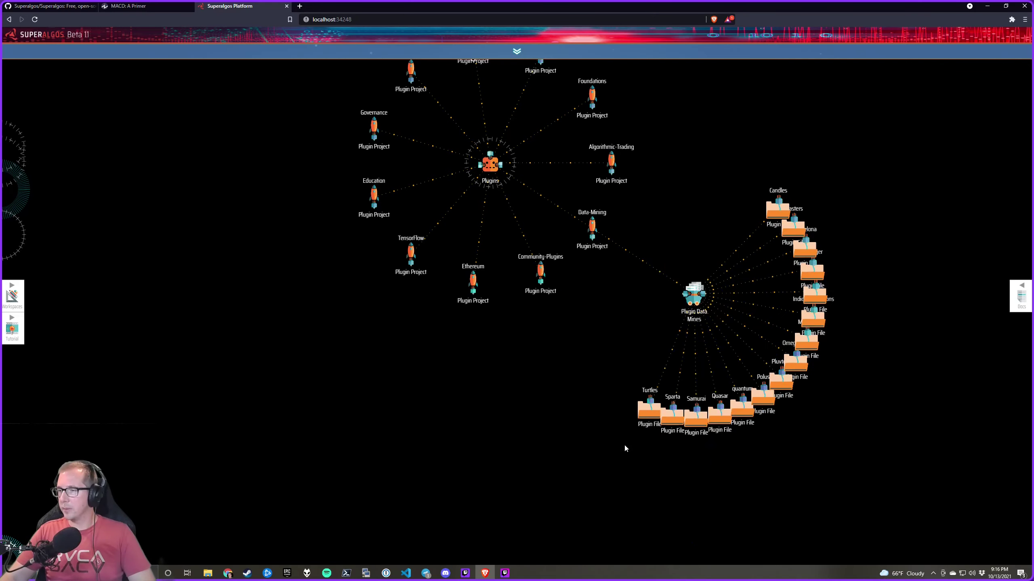
mouse_move(636, 442)
left_click(692, 451)
left_click(692, 451)
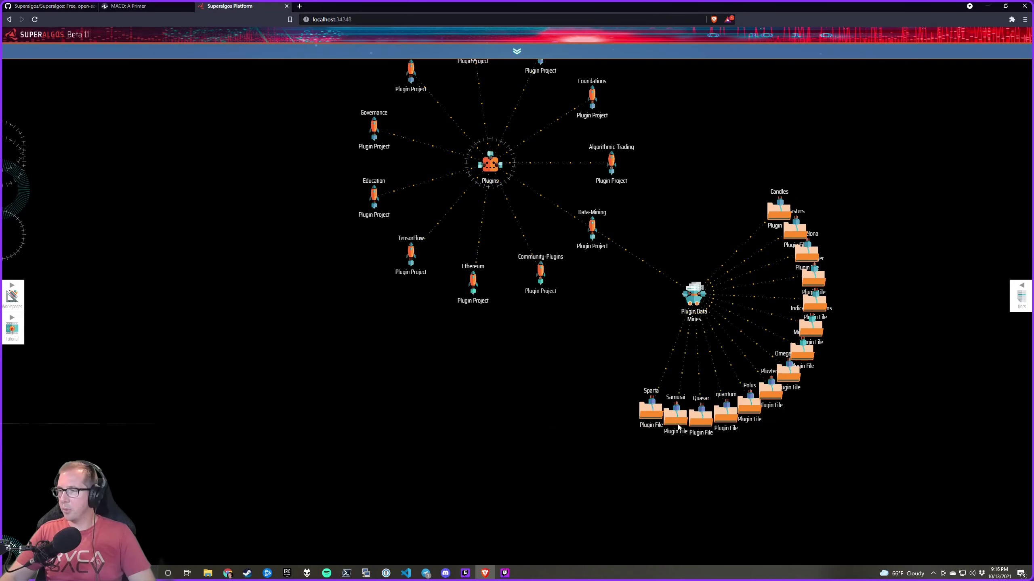
Delete the Samurai, Quasar, Polus and quantum plugin files from Plugin Data Mines, keeping Sparta
mouse_move(678, 425)
left_click(722, 458)
left_click(739, 456)
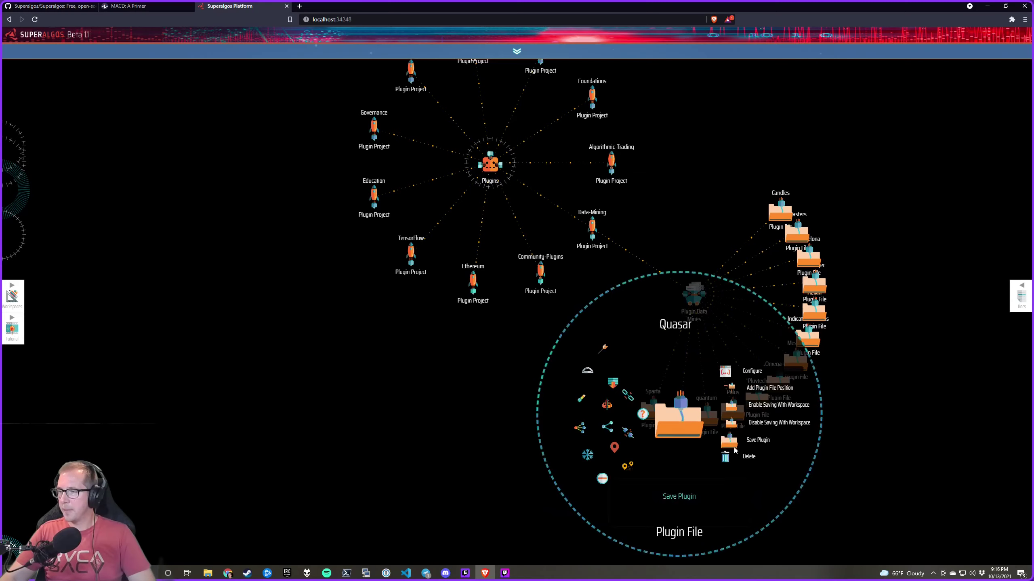
left_click(725, 458)
left_click(738, 458)
mouse_move(714, 427)
left_click(770, 456)
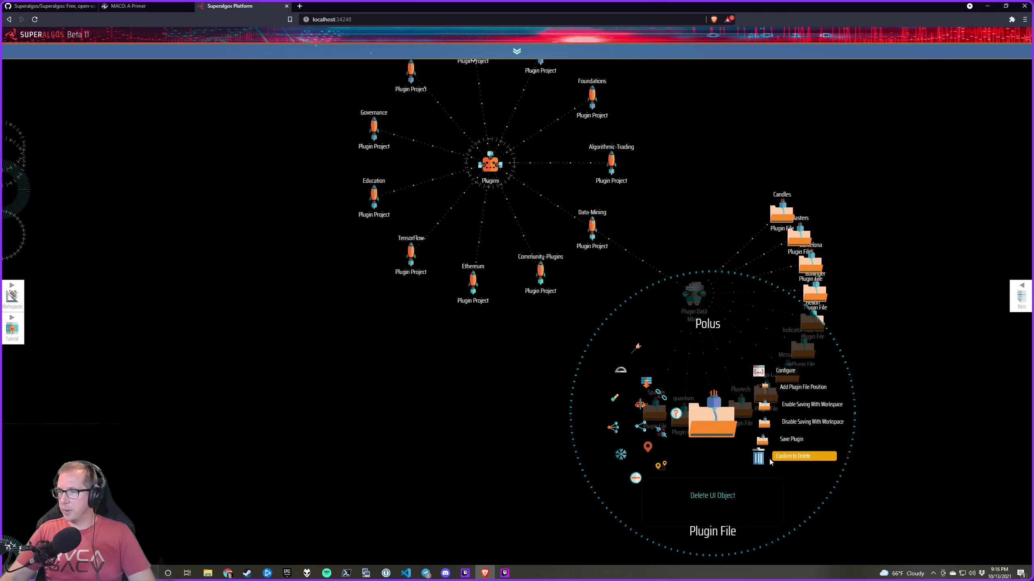
left_click(784, 457)
left_click(734, 457)
left_click(738, 457)
Delete the Omega-One and Pluvtech plugin files from Plugin Data Mines
mouse_move(728, 439)
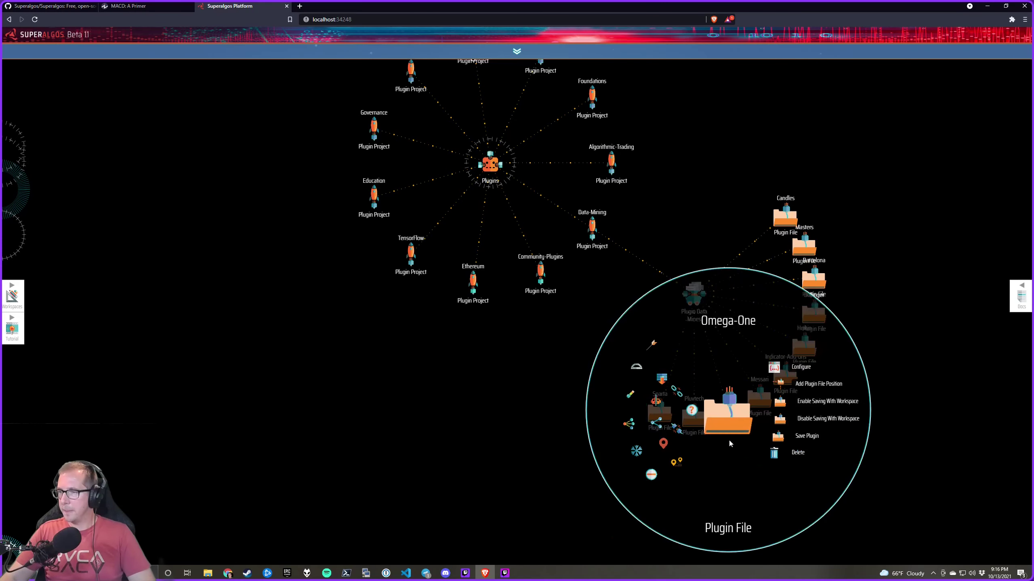
left_click(786, 452)
left_click(787, 451)
mouse_move(693, 423)
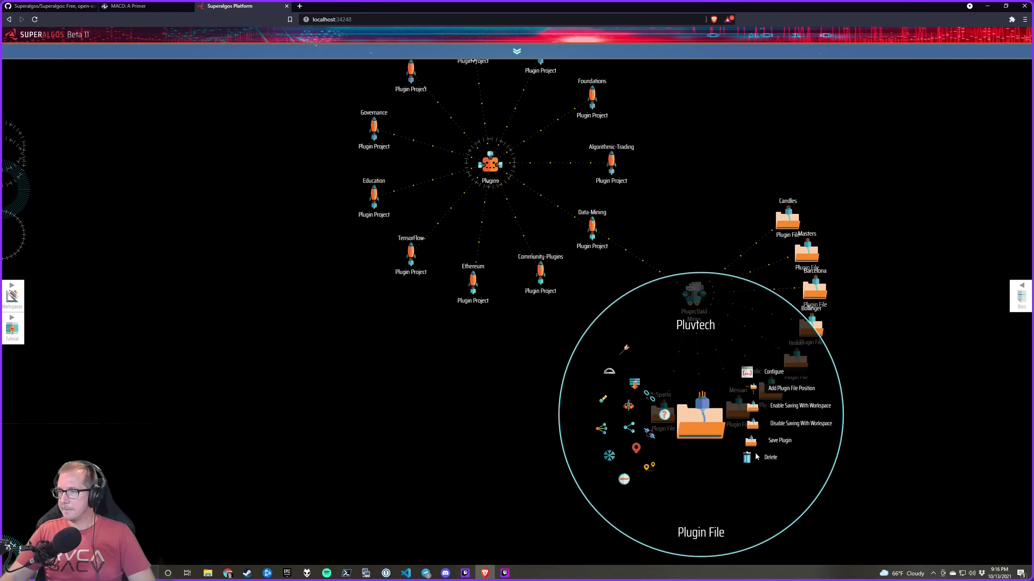
left_click(764, 460)
left_click(764, 460)
Delete the Messari, Indicator Add-ons and Heikin plugin files from Plugin Data Mines
mouse_move(732, 423)
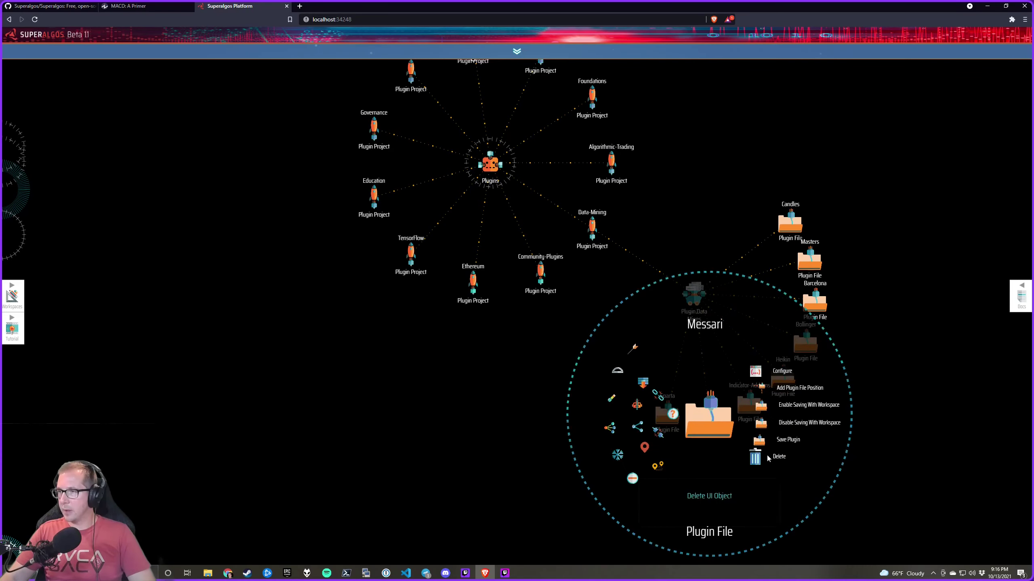
left_click(747, 457)
left_click(781, 458)
left_click(768, 456)
mouse_move(740, 428)
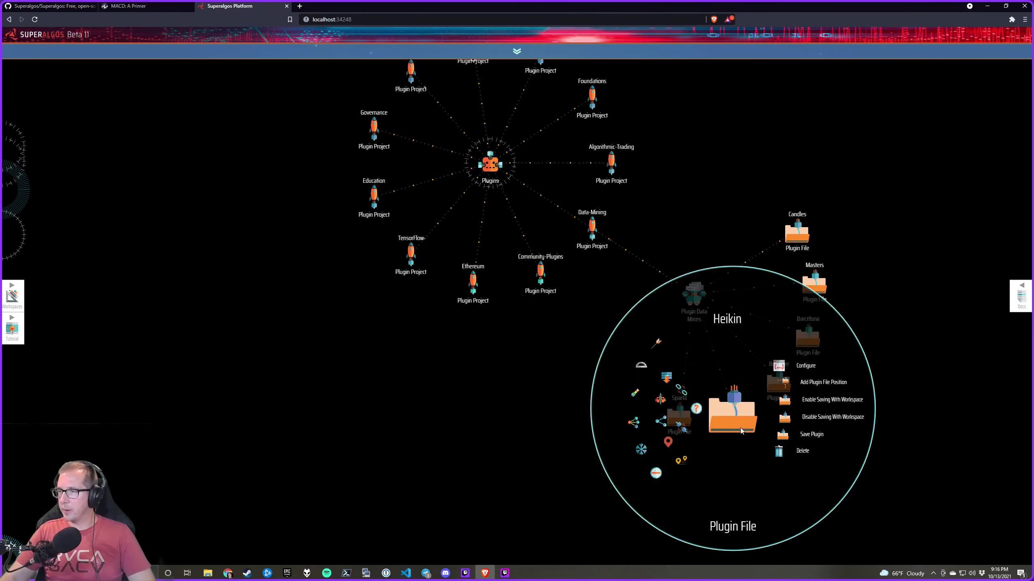
left_click(779, 450)
left_click(779, 451)
Delete the Bollinger, Barcelona and Masters plugin files, keeping only Candles and Sparta under Plugin Data Mines
mouse_move(755, 413)
left_click(788, 440)
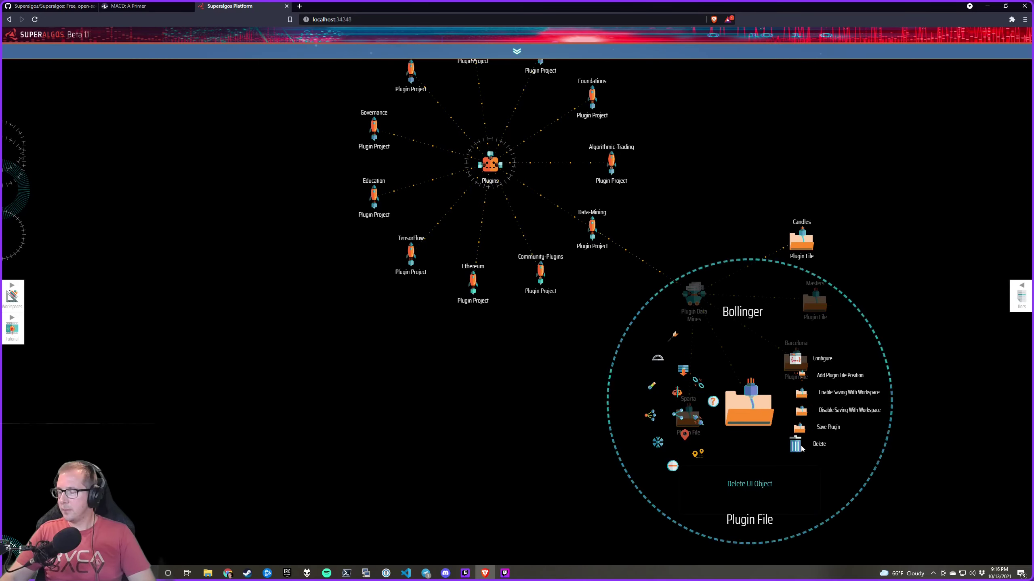
left_click(788, 440)
mouse_move(781, 393)
left_click(827, 428)
left_click(828, 429)
mouse_move(822, 375)
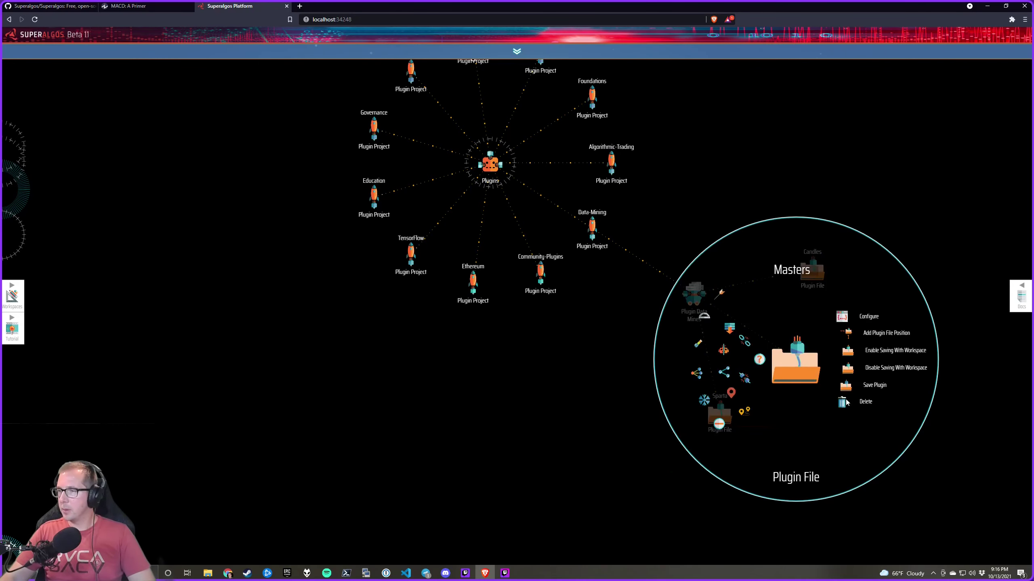
left_click(846, 402)
left_click(846, 402)
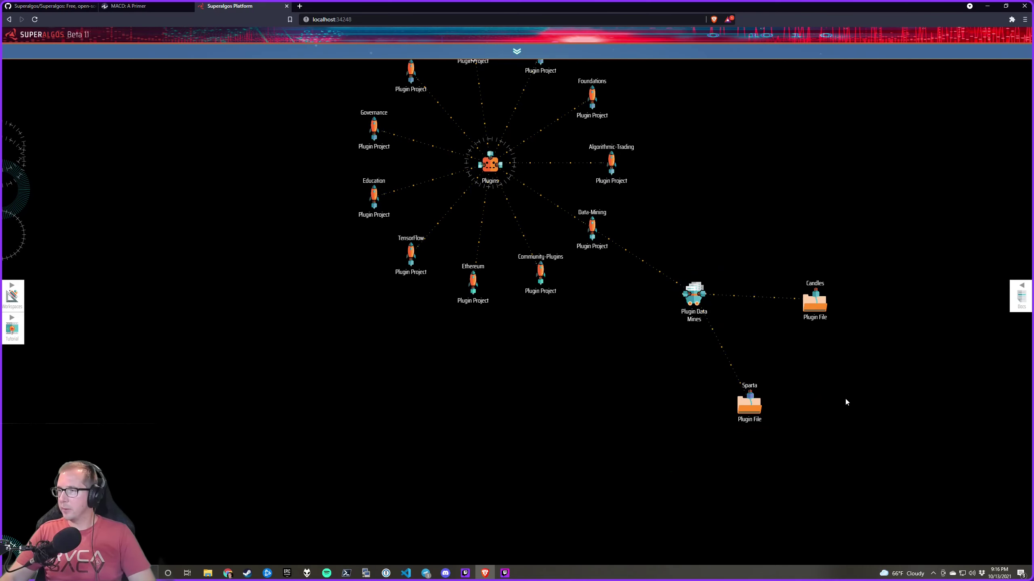
Clone the Lightning Strike trading system and save it in Downloads as "Clone - Trading System - Lightning Strike (1).json"
scroll(717, 350, "down", 1)
left_click(644, 362)
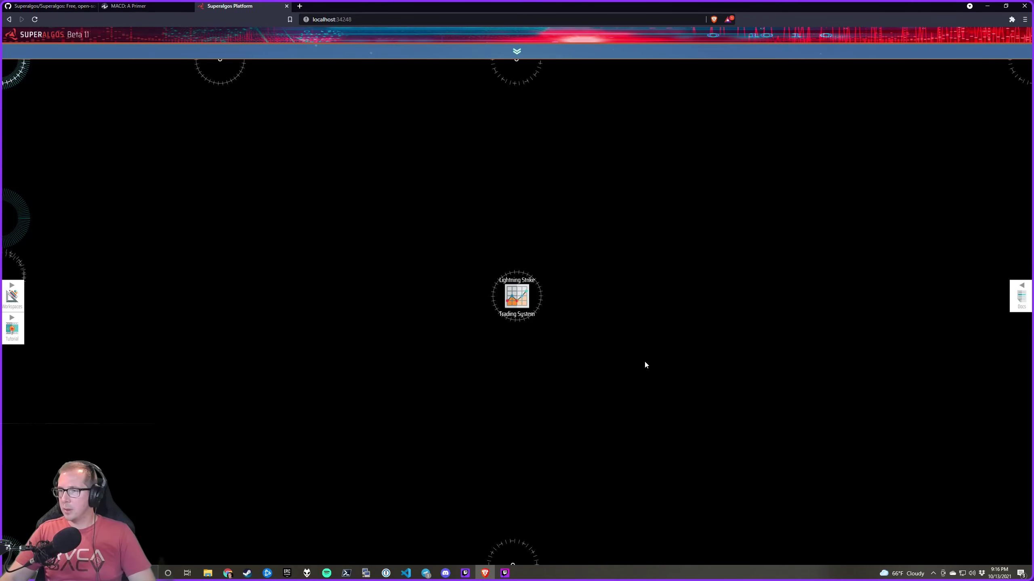
mouse_move(521, 309)
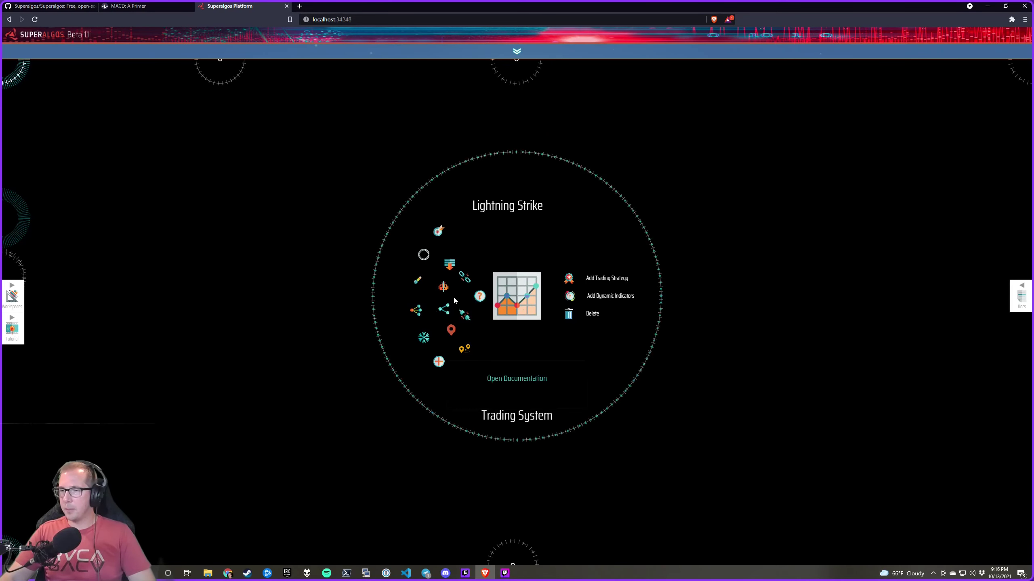
left_click(444, 289)
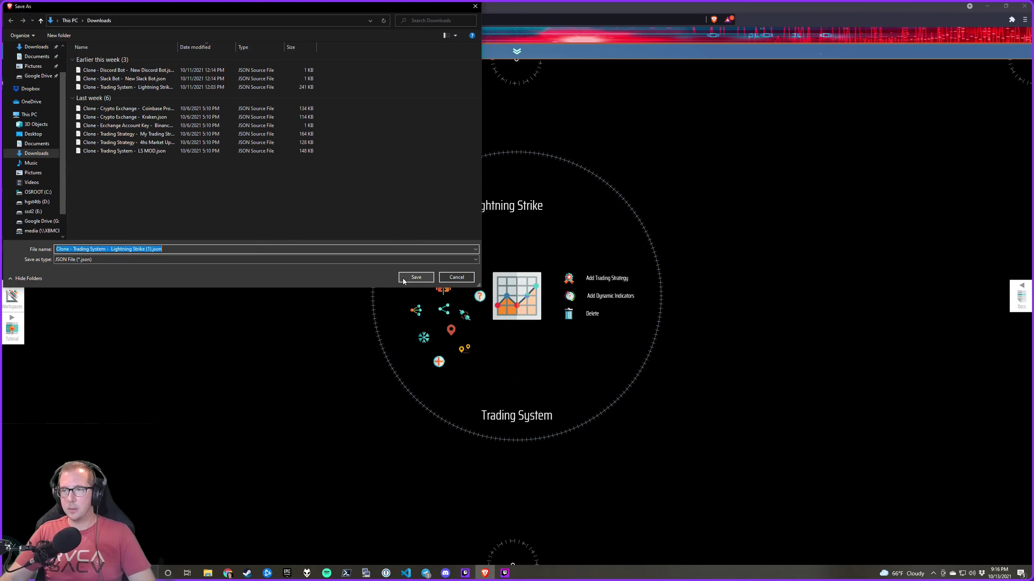
left_click(416, 277)
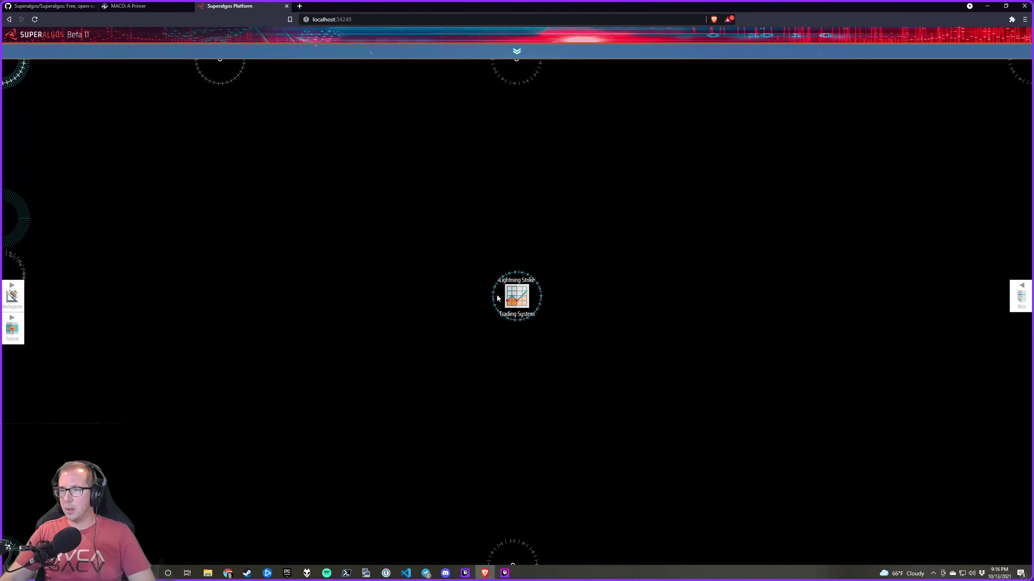
mouse_move(499, 298)
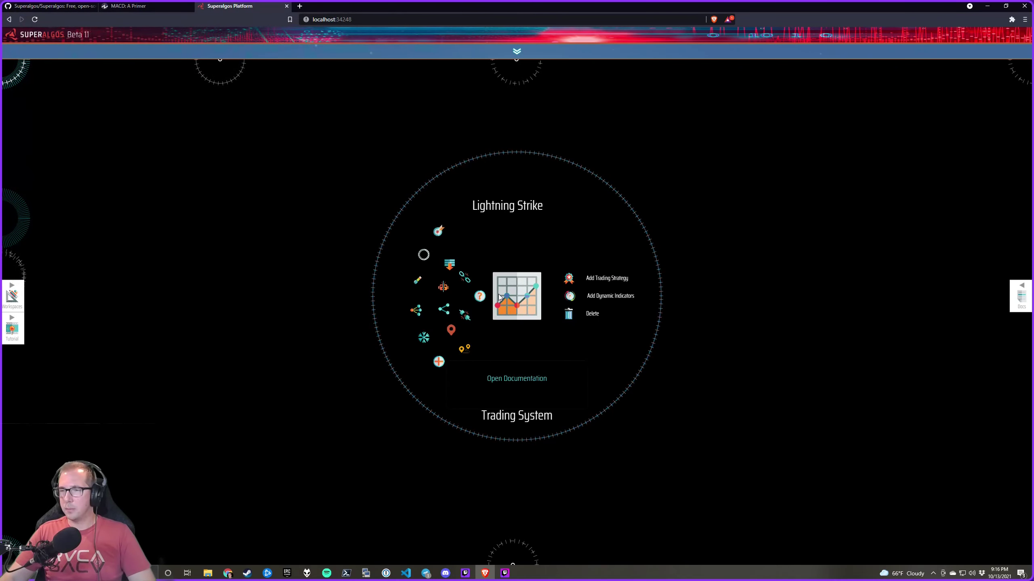
left_click(448, 289)
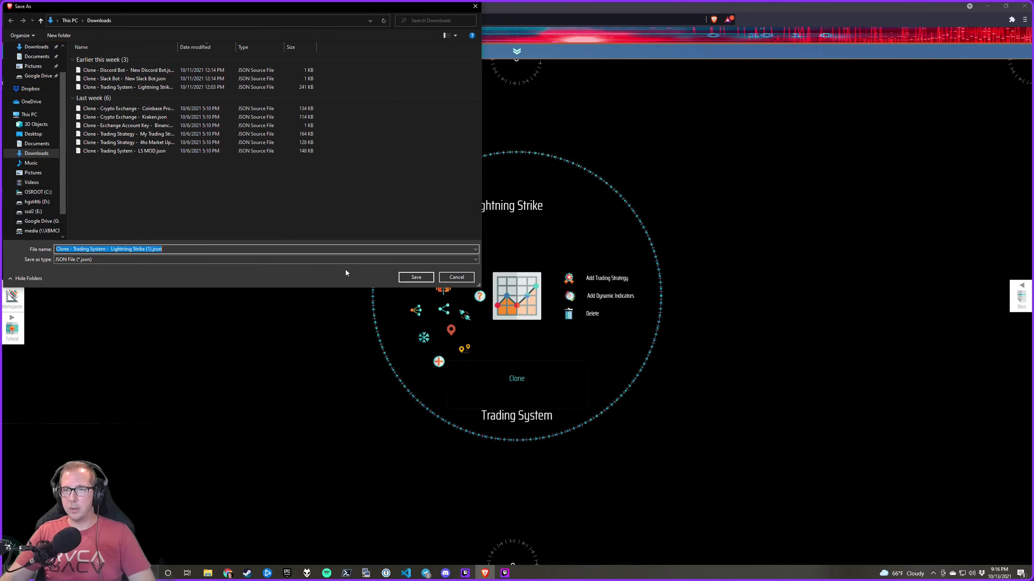
left_click(416, 277)
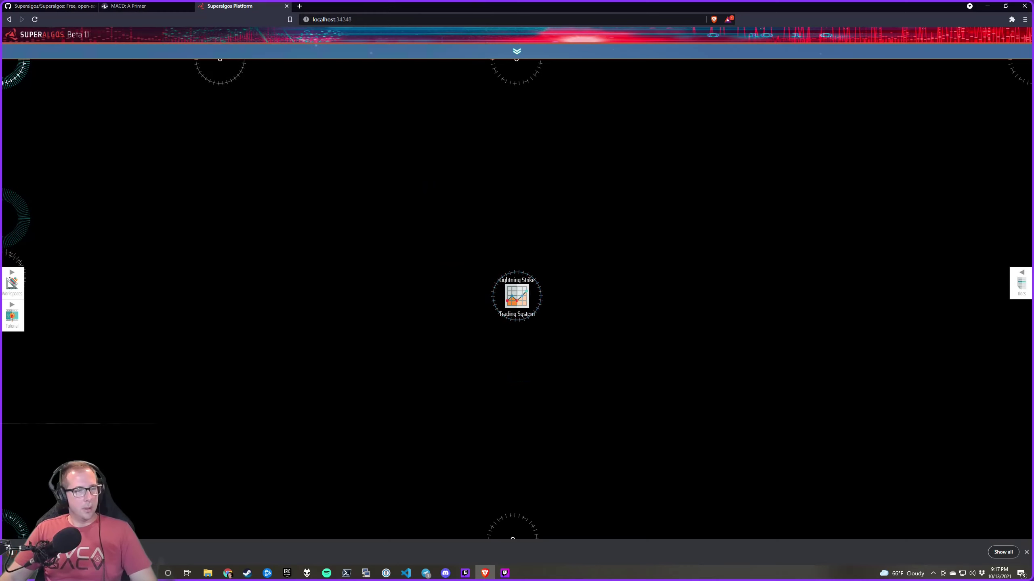
Import the cloned Lightning Strike trading system file into the workspace and rename the imported trading system MACD CROSSOVER
key("alt+Tab")
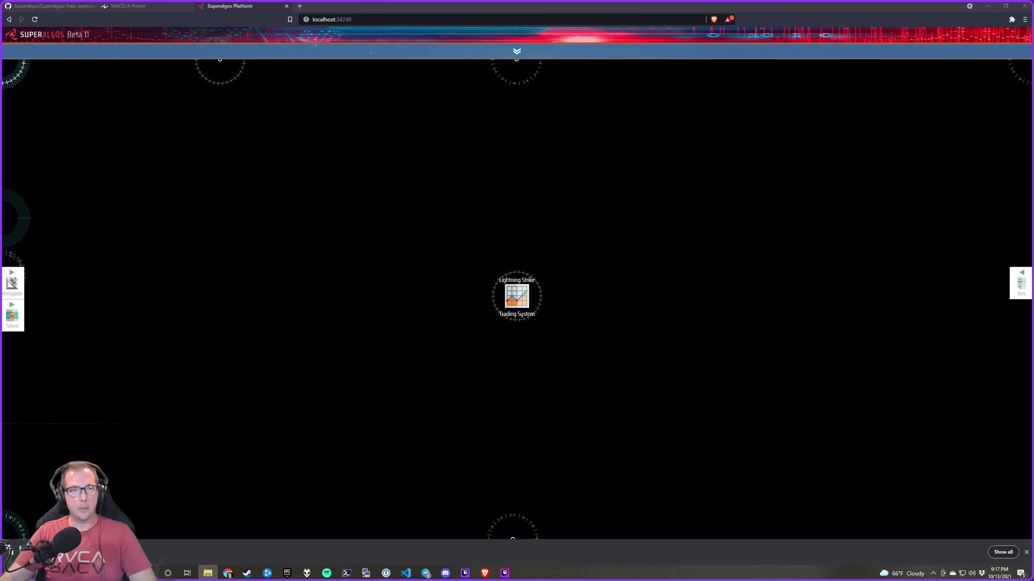
left_click_drag(53, 552, 407, 322)
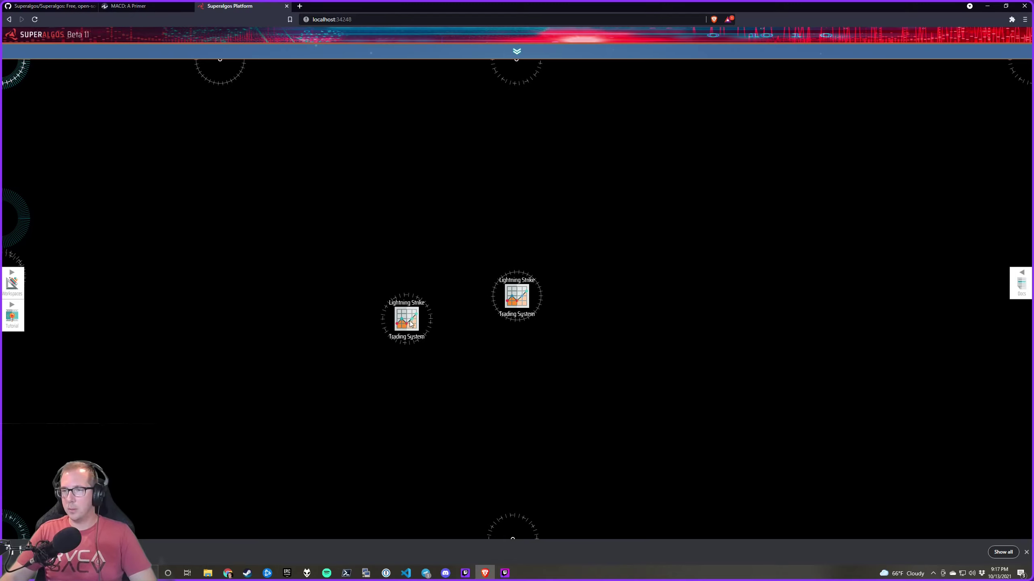
mouse_move(392, 305)
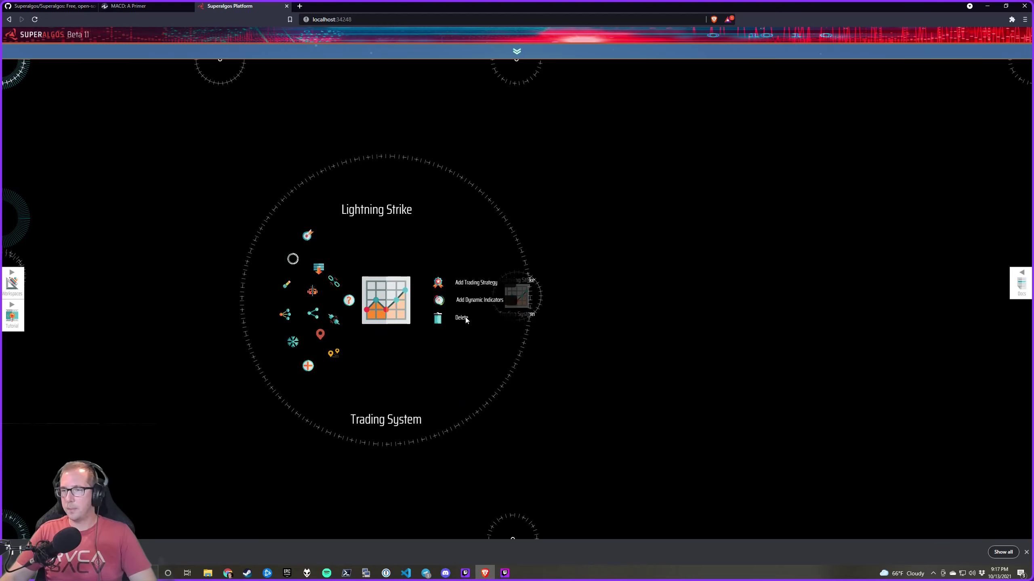
left_click(402, 209)
type("MACD")
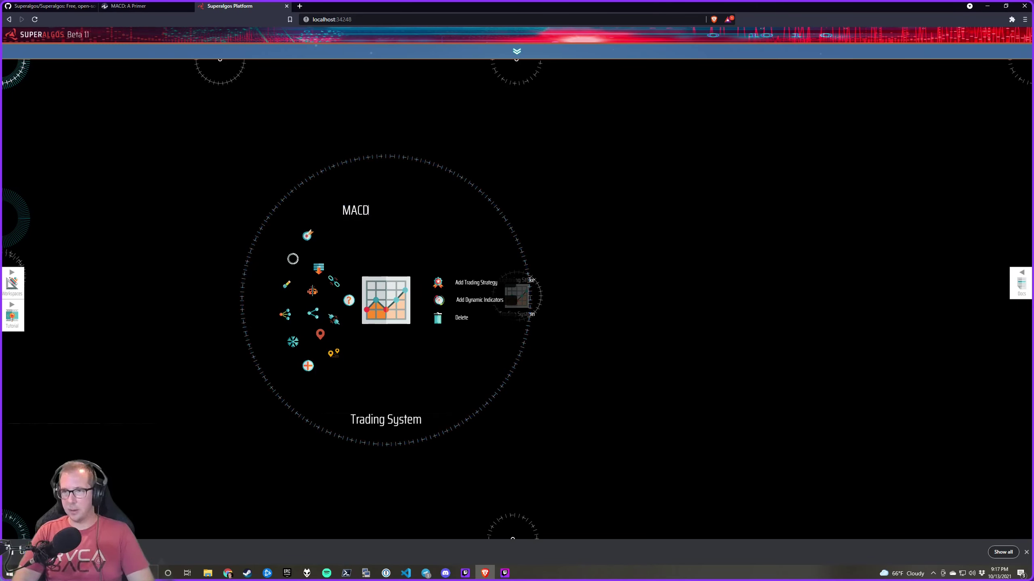
type(" CROSSOVER")
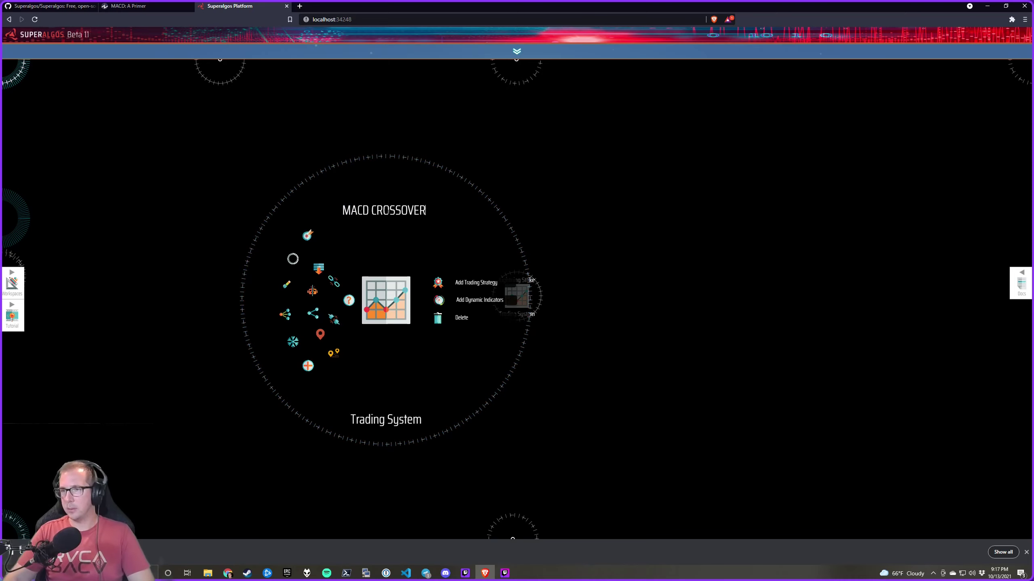
key("Return")
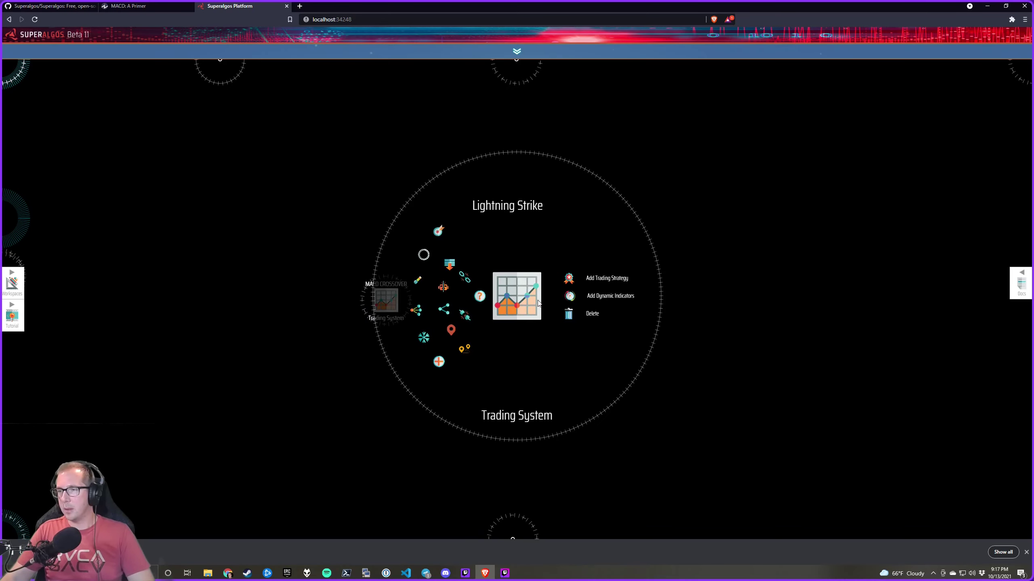
Delete the Masters-Lightning-Strike plugin file from Plugin Trading Systems under the Algorithmic-Trading project, and collapse that project
scroll(664, 178, "down", 5)
left_click(766, 146)
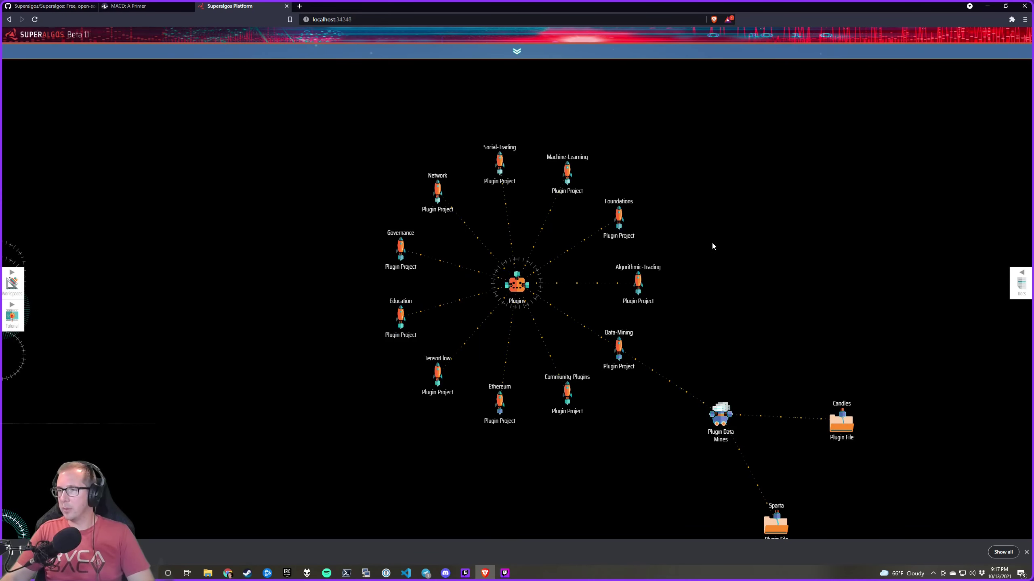
mouse_move(659, 271)
left_click(562, 297)
mouse_move(847, 313)
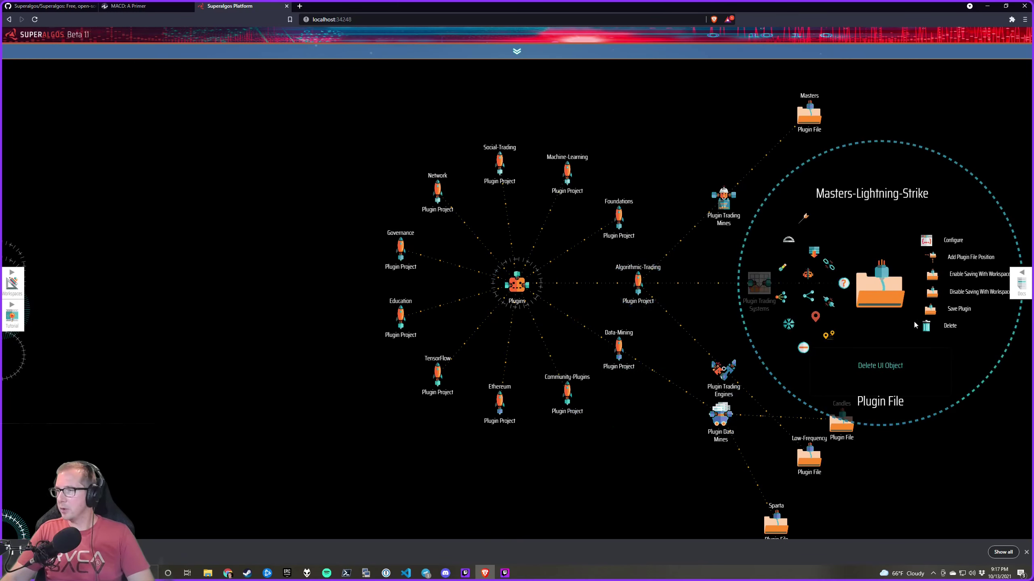
left_click(935, 329)
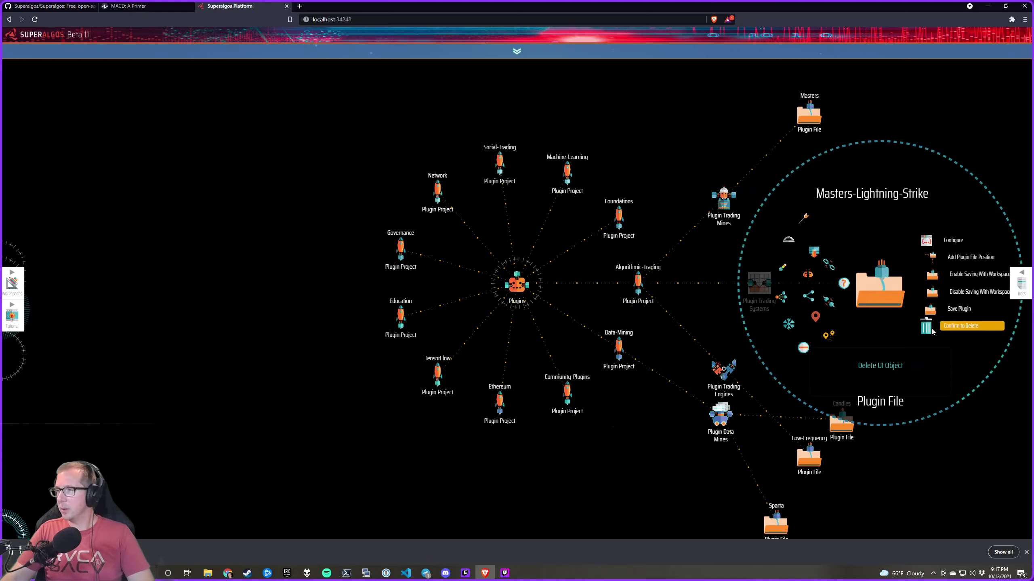
left_click(938, 326)
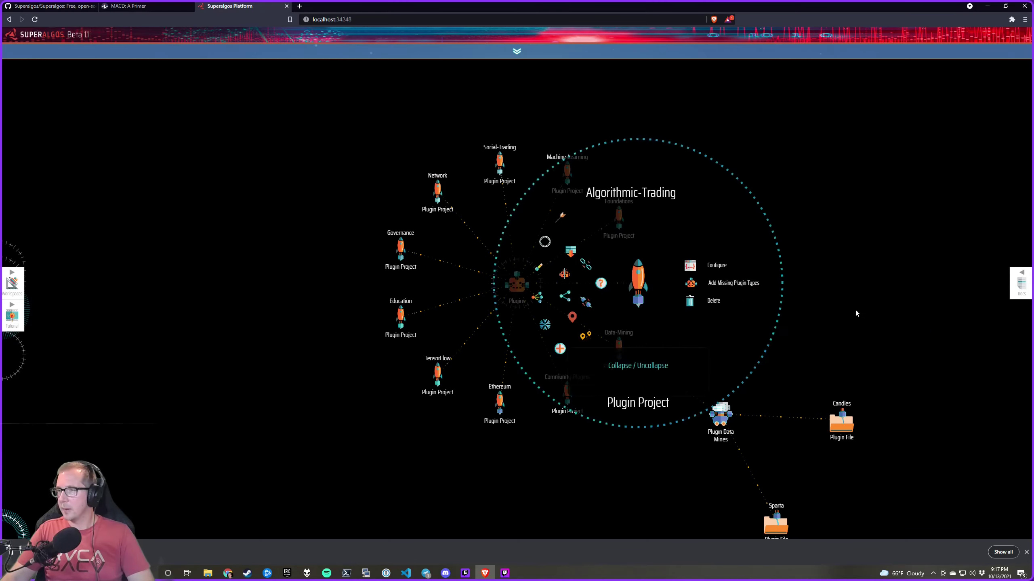
Move the MACD CROSSOVER trading system onto the Lightning Strike system's position, dismiss the downloads bar and reload the page
scroll(648, 356, "up", 3)
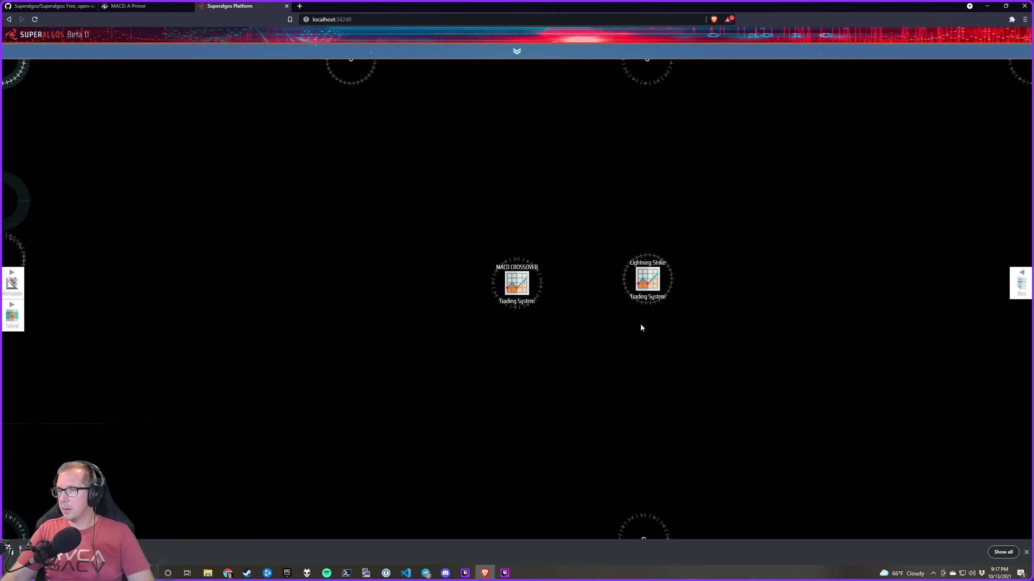
left_click_drag(523, 295, 651, 255)
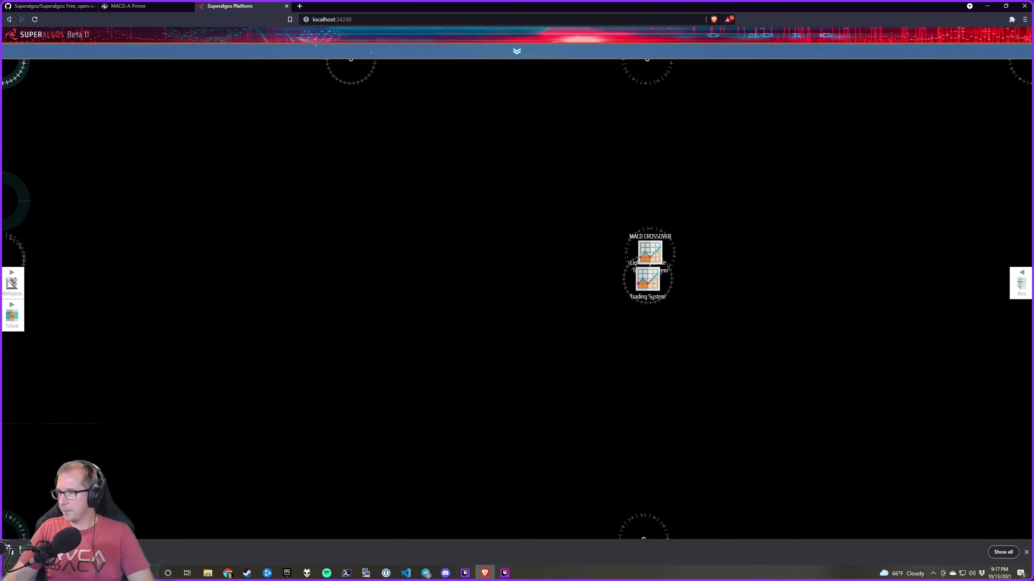
left_click(1026, 553)
key("F5")
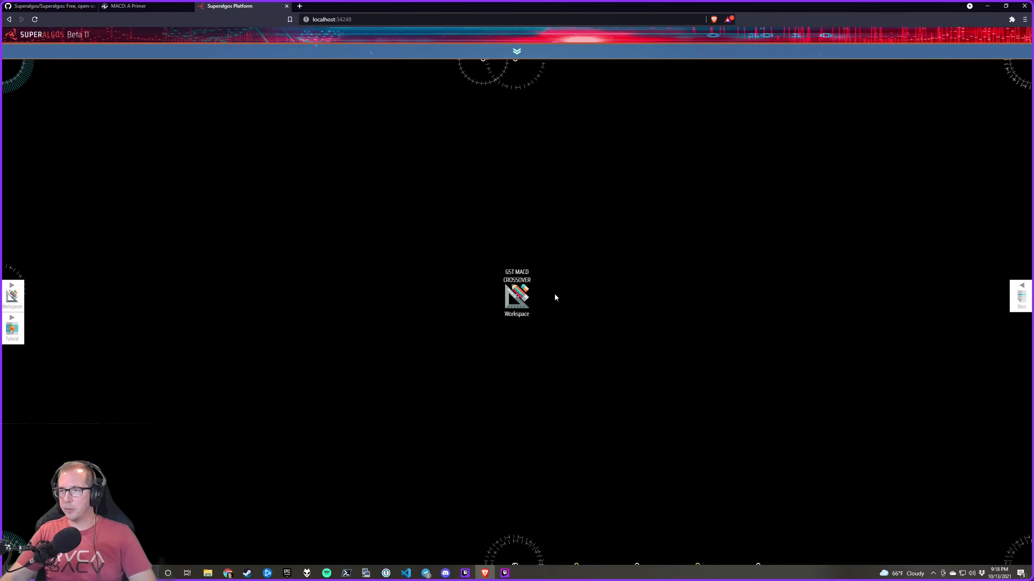
Expand the MACD CROSSOVER trading system to show its trading strategy and stages
mouse_move(547, 290)
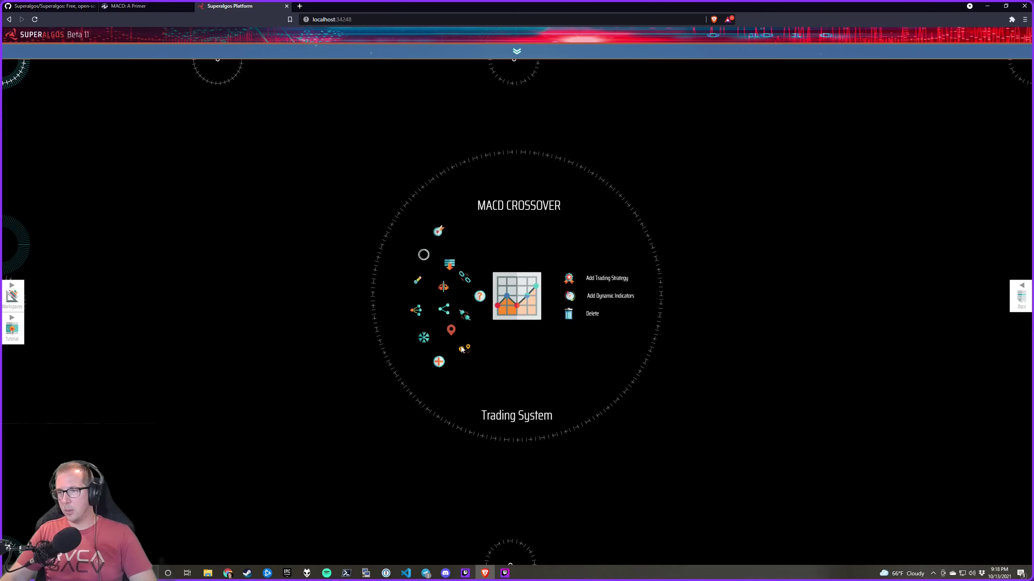
left_click(656, 296)
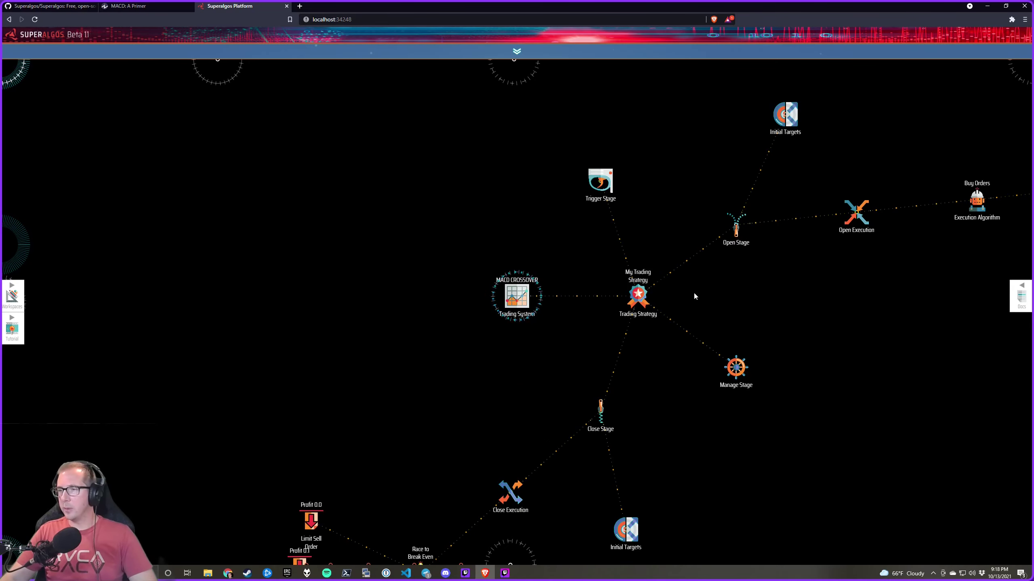
left_click_drag(692, 290, 656, 309)
Detach My Trading Strategy from the MACD CROSSOVER trading system, collapse it and reattach it to the system
mouse_move(616, 320)
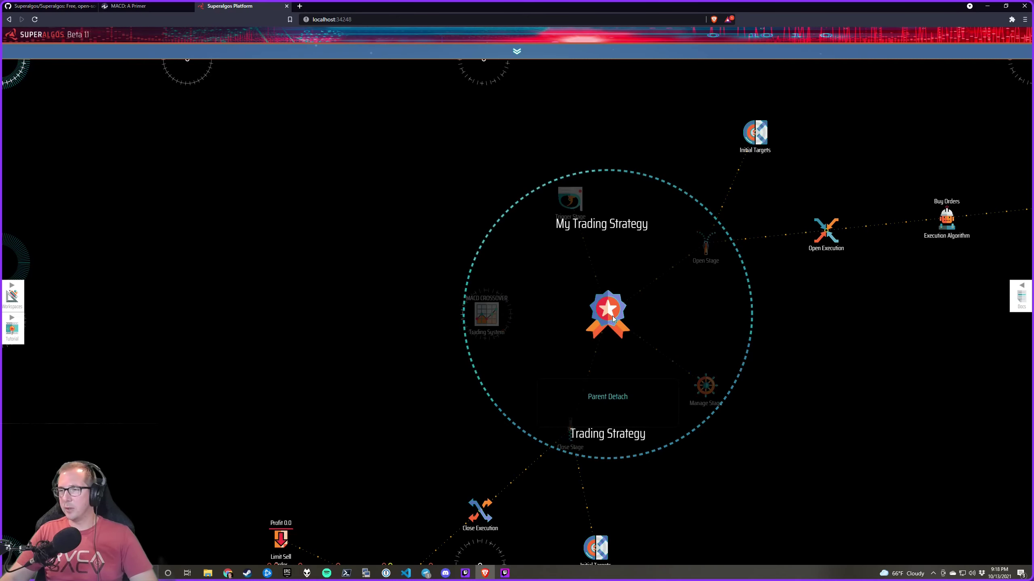
left_click(555, 296)
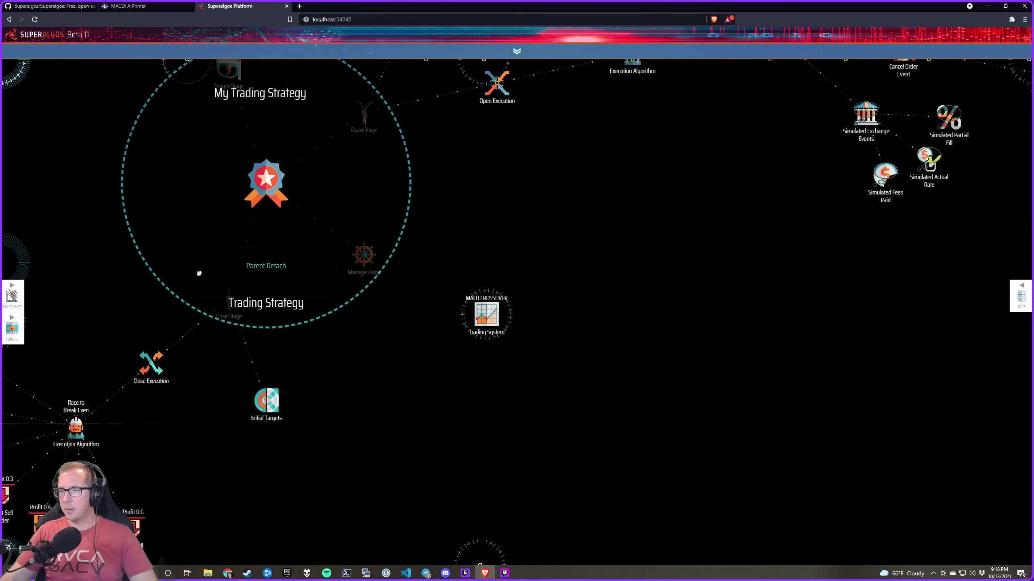
left_click(106, 372)
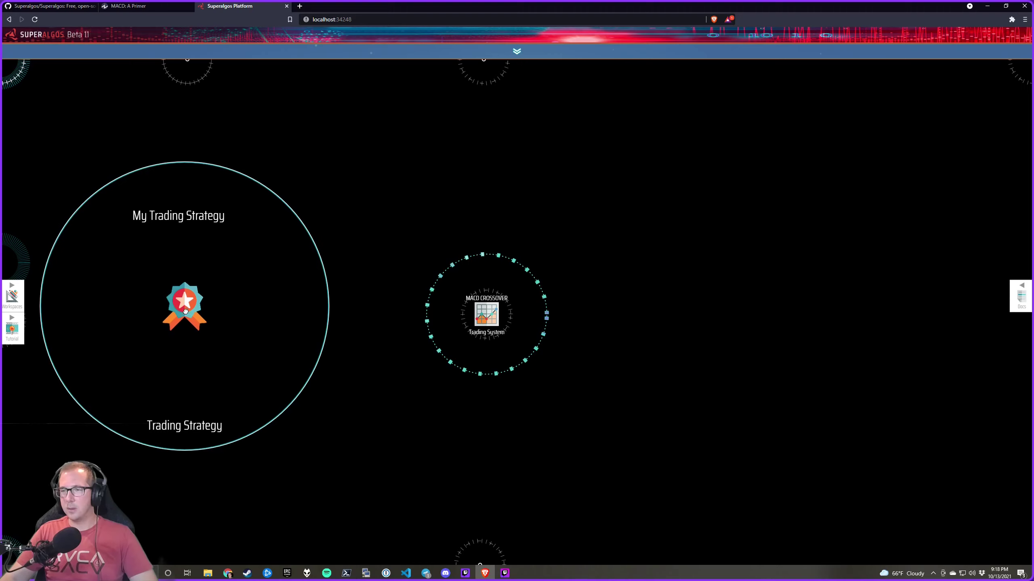
left_click_drag(185, 312, 363, 328)
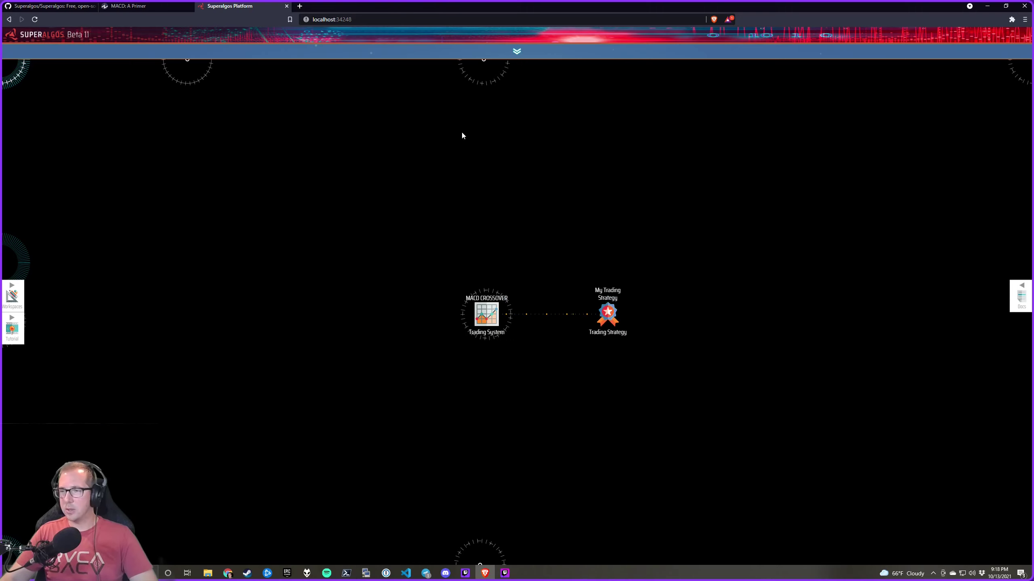
Expand the strategy and its Trigger Stage, and delete the existing situations under the Trigger On, Trigger Off and Take Position events
mouse_move(560, 300)
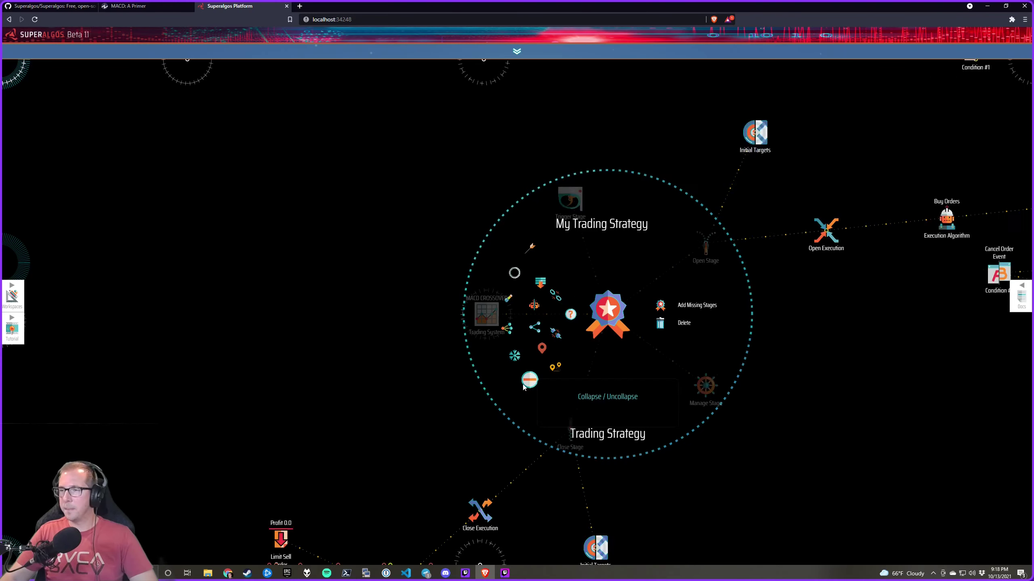
left_click_drag(437, 192, 376, 251)
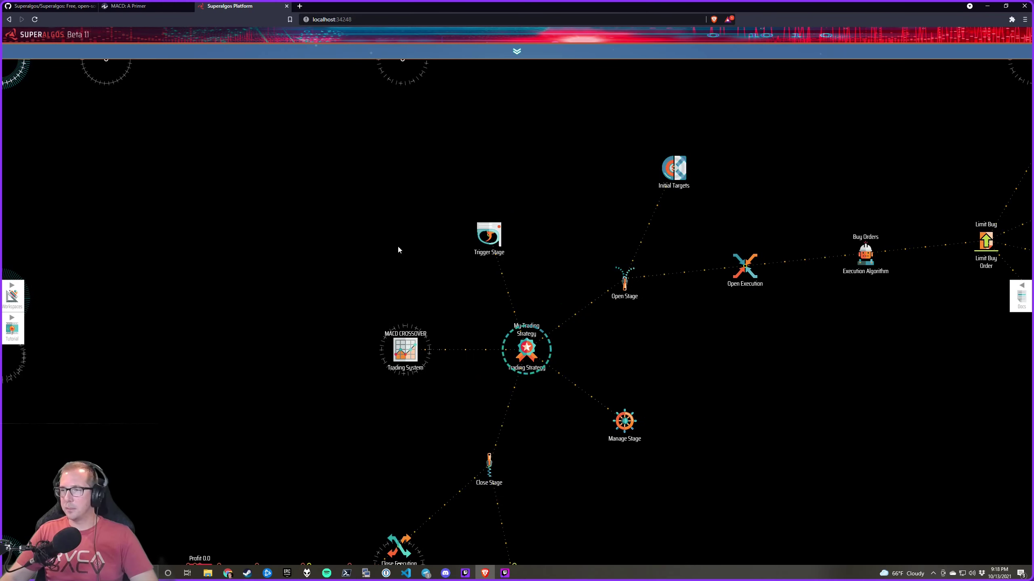
mouse_move(381, 246)
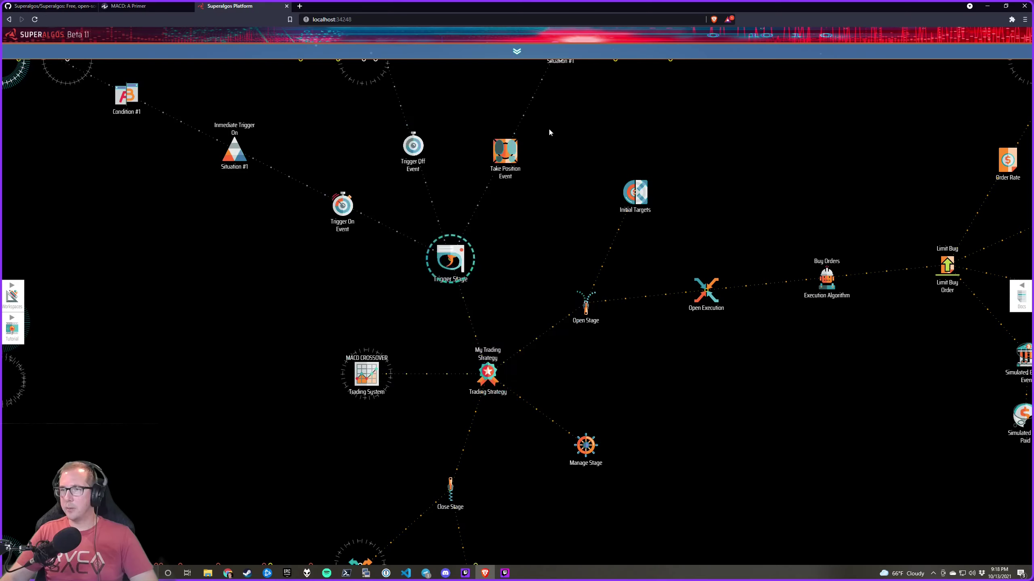
left_click_drag(251, 142, 467, 319)
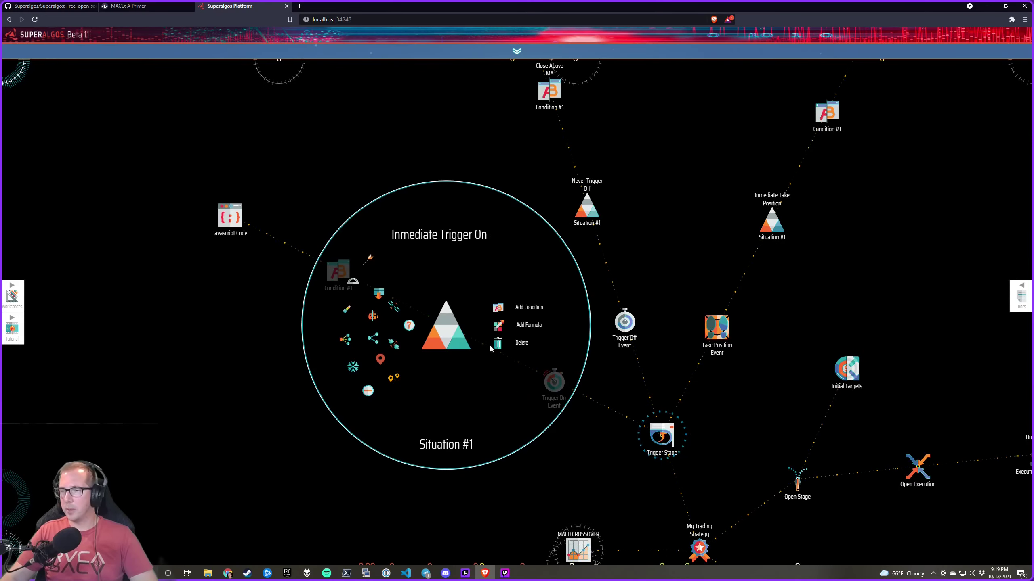
mouse_move(586, 210)
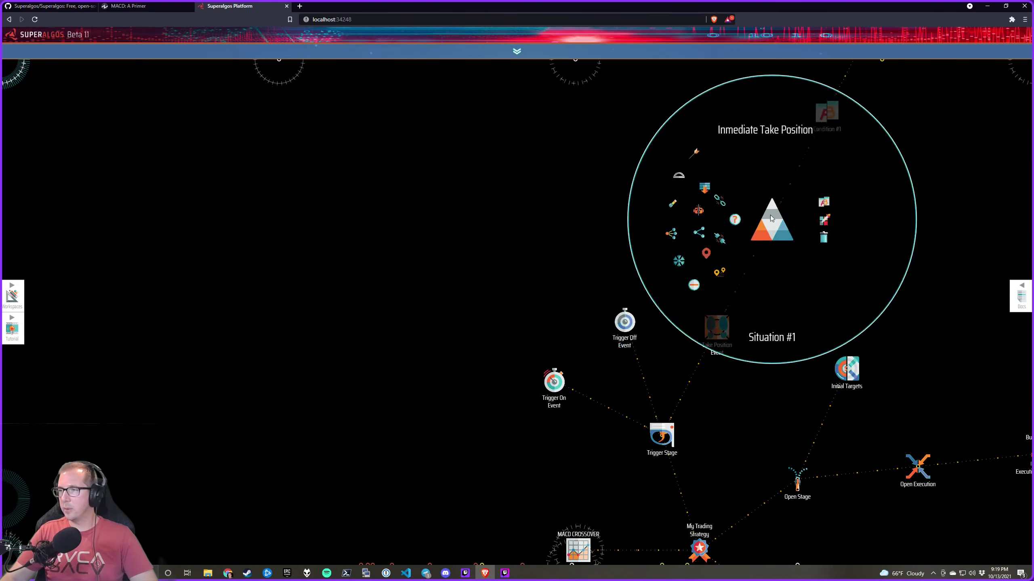
left_click_drag(802, 287, 644, 146)
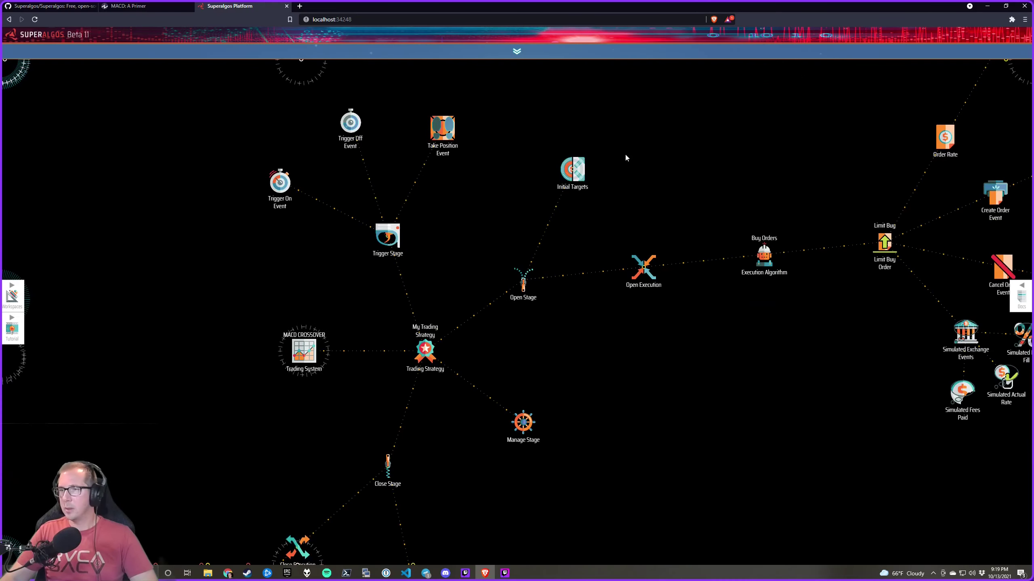
Add one new situation each to the Trigger On, Trigger Off and Take Position events, deleting the extra Situation #2 under Trigger On
mouse_move(293, 180)
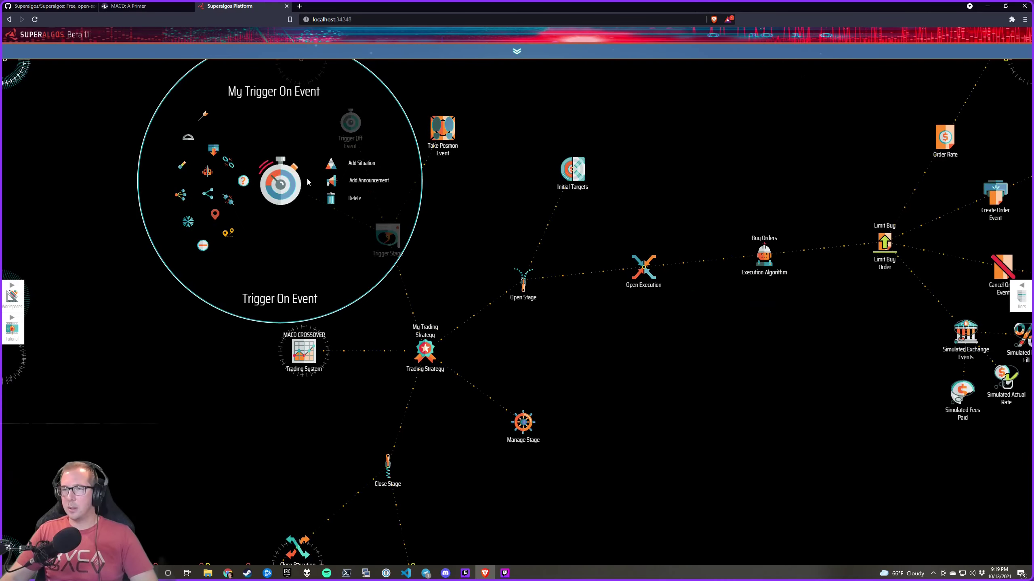
left_click(334, 165)
mouse_move(309, 162)
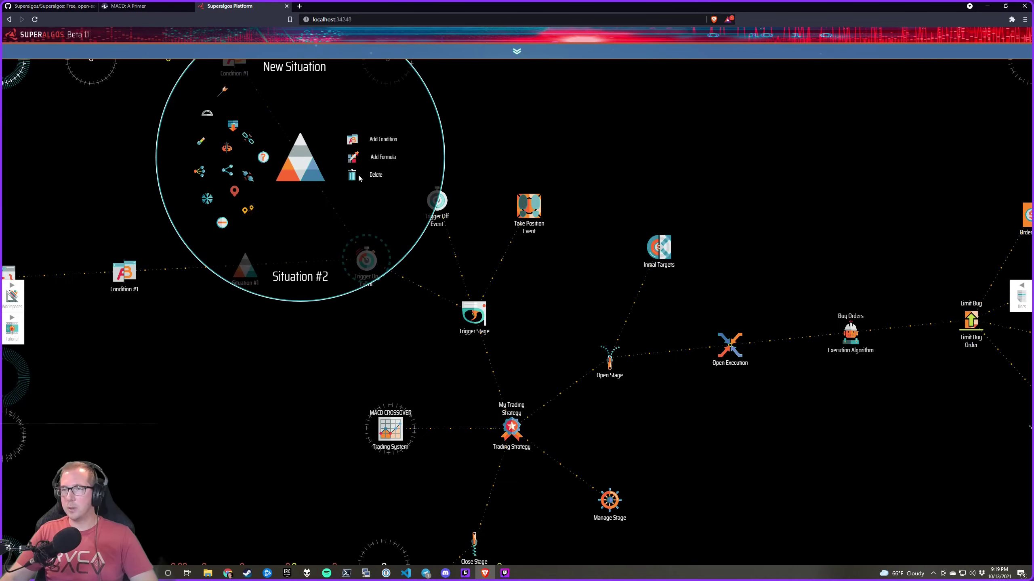
left_click(354, 175)
left_click(354, 175)
mouse_move(440, 254)
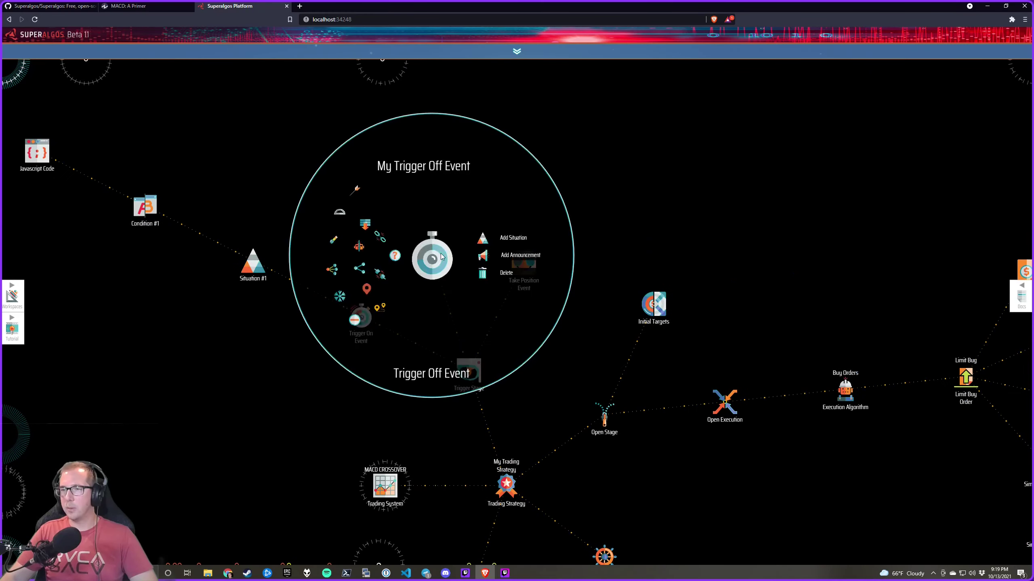
left_click(517, 241)
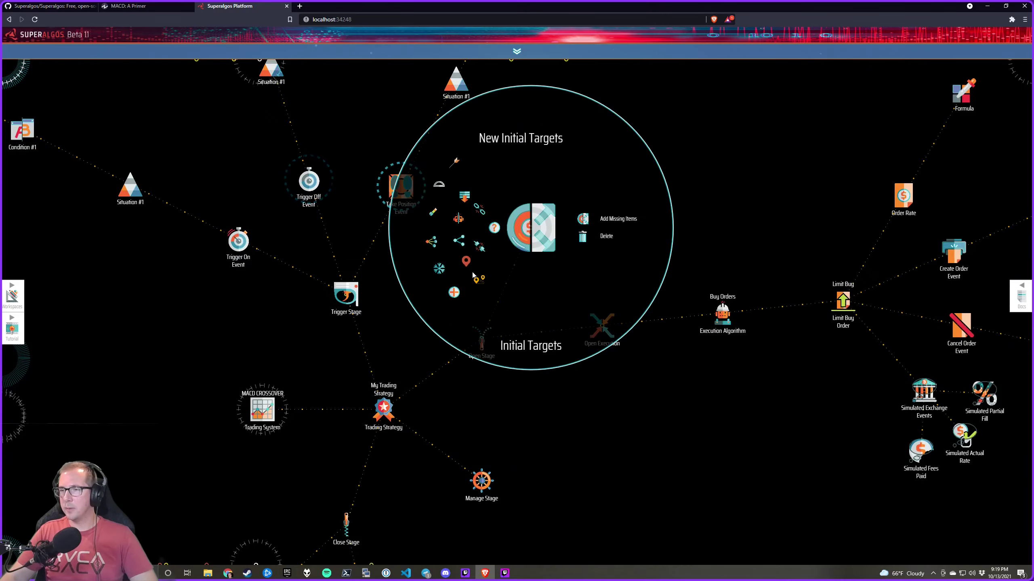
Delete the Limit Buy order from the Buy Orders execution algorithm in the Open Stage
left_click_drag(685, 248, 587, 253)
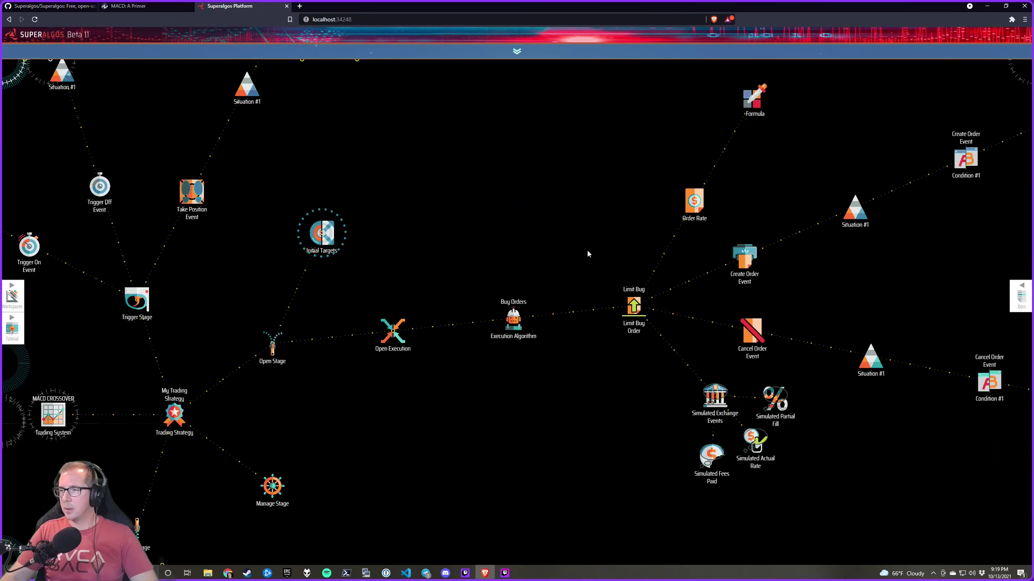
mouse_move(643, 306)
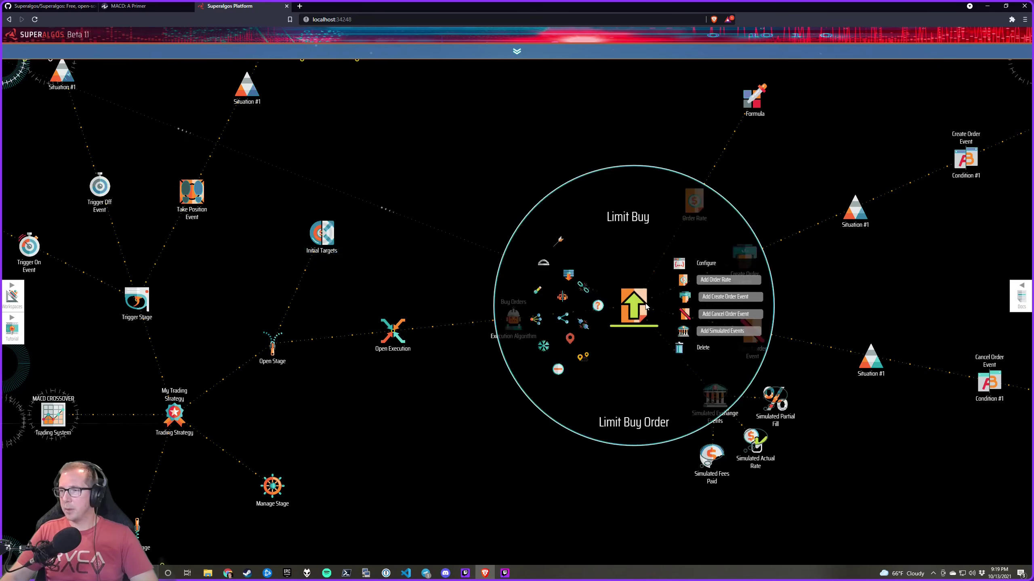
left_click(682, 352)
left_click(682, 352)
Delete the Race to Break Even execution algorithm with its limit sell orders from Close Execution in the Close Stage
scroll(660, 361, "down", 10)
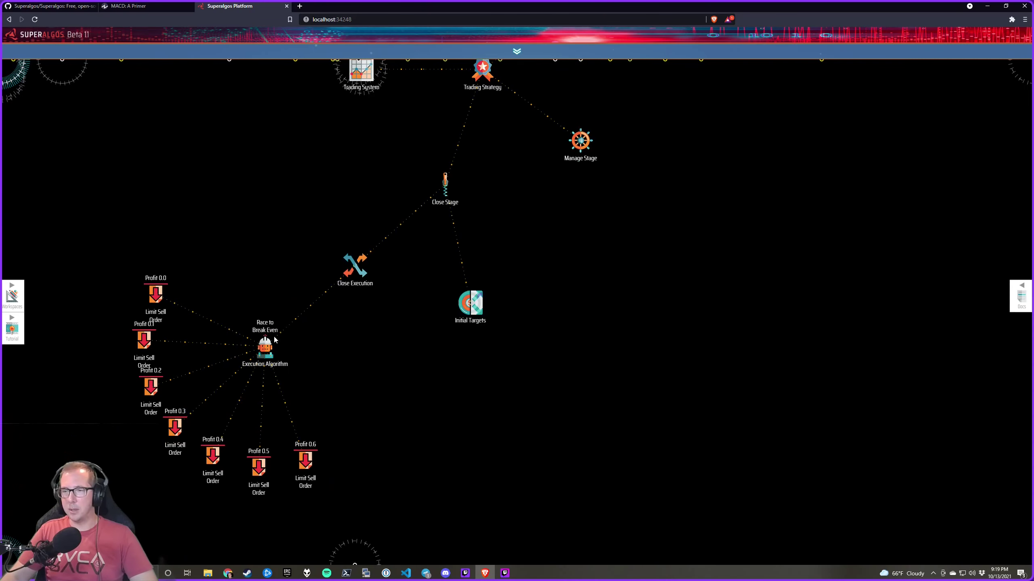
mouse_move(265, 348)
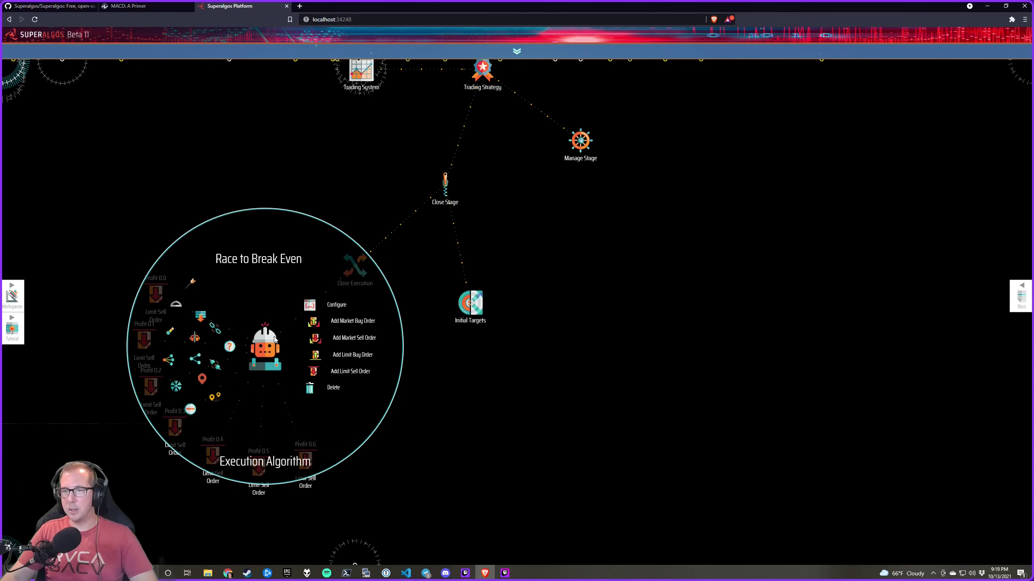
left_click(310, 392)
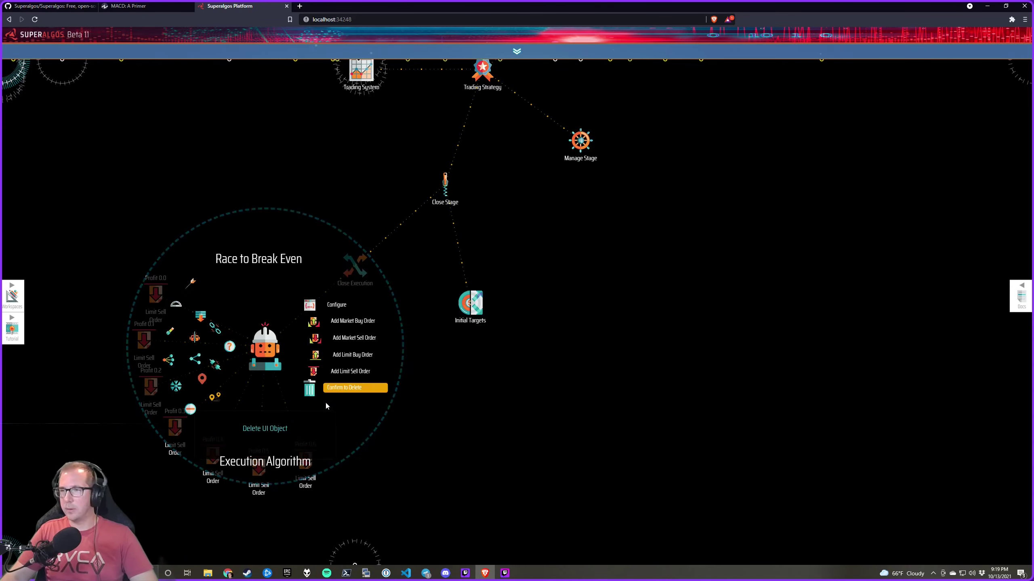
left_click(354, 388)
scroll(635, 313, "up", 10)
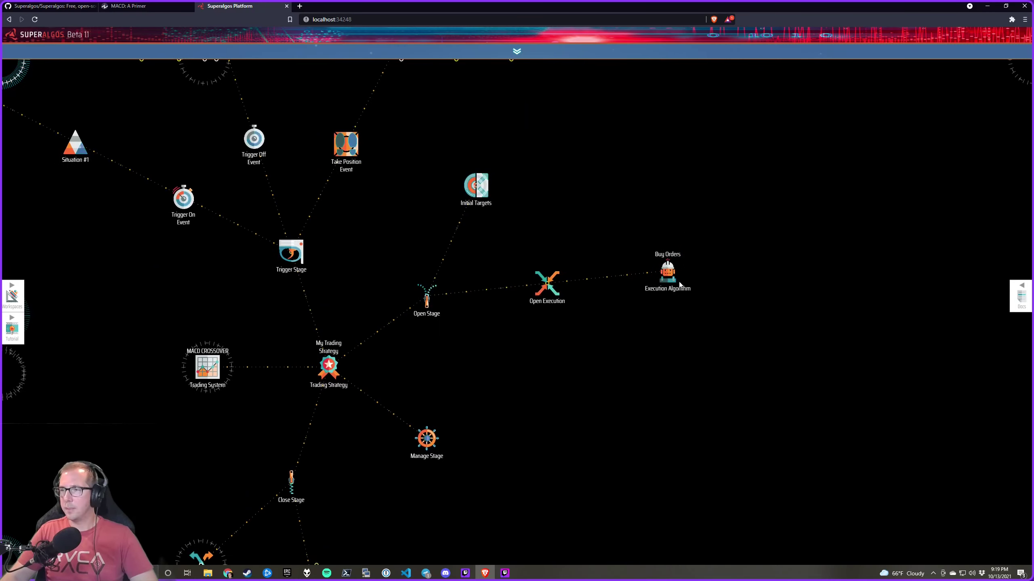
Delete the Buy Orders execution algorithm from Open Execution in the Open Stage and add a new execution algorithm there
left_click(723, 318)
left_click(758, 313)
mouse_move(547, 283)
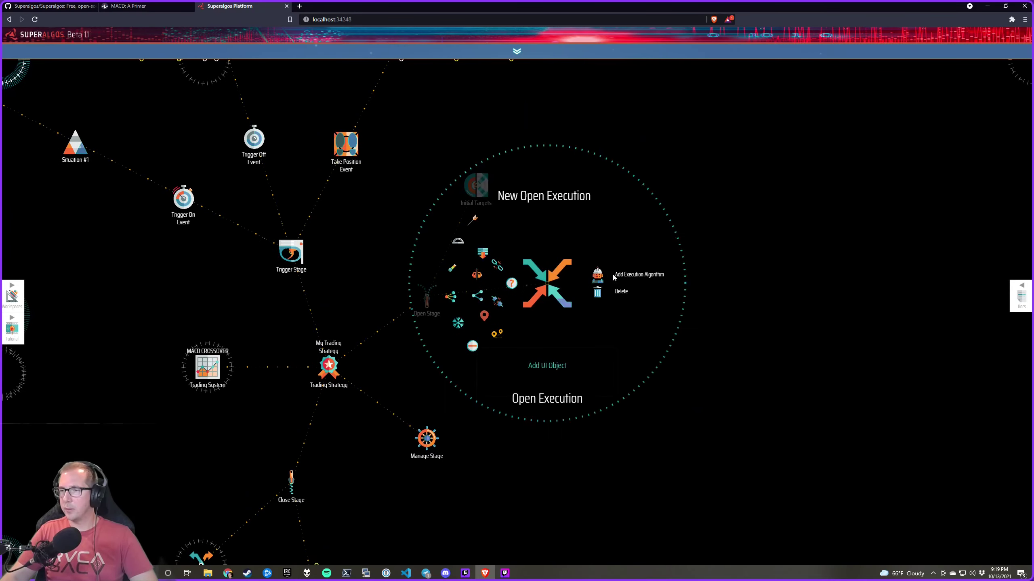
left_click(615, 275)
Add a market buy order to the new execution algorithm under Open Execution
left_click_drag(692, 353, 500, 387)
mouse_move(504, 320)
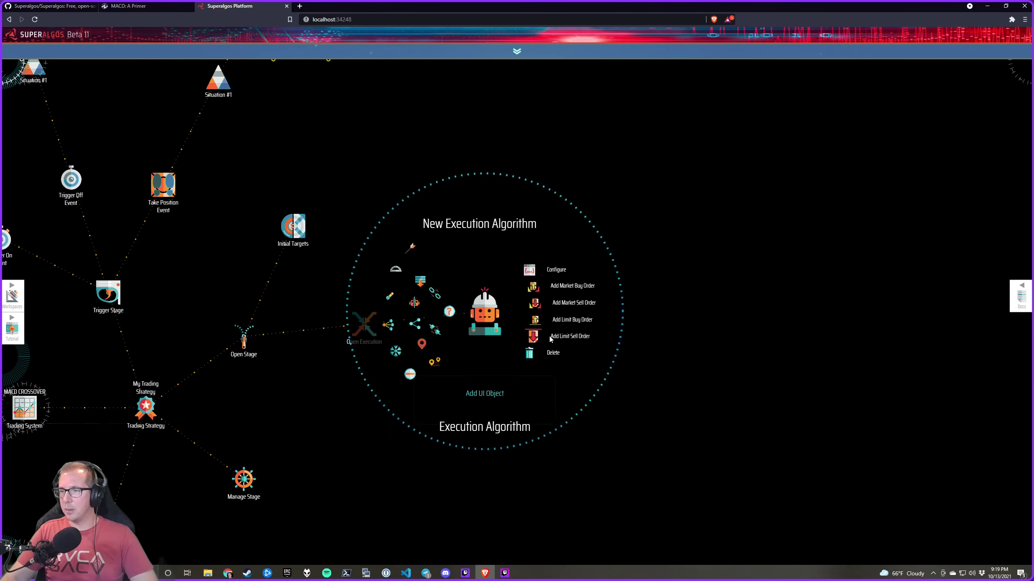
left_click(563, 288)
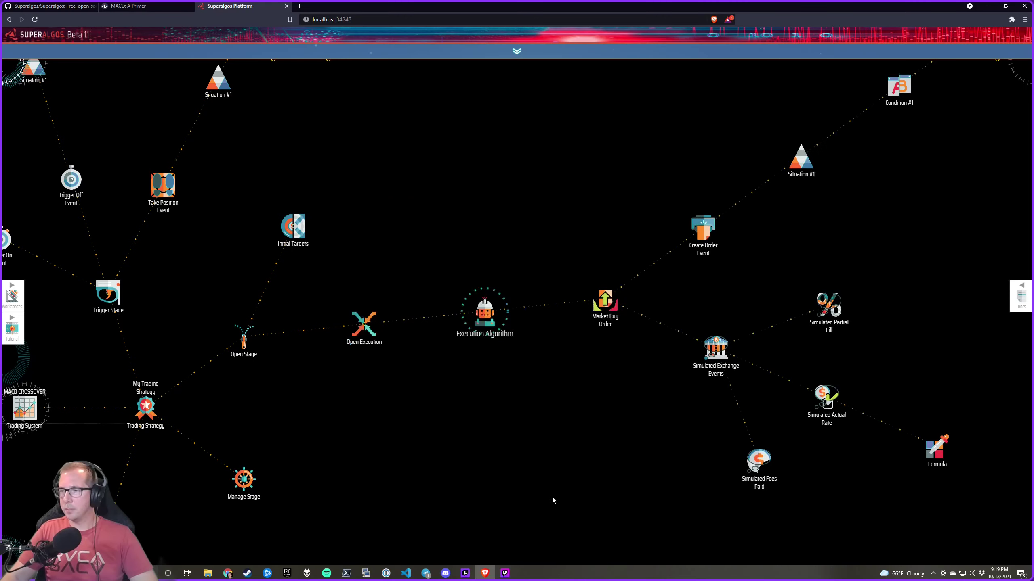
Add a new execution algorithm to Close Execution in the Close Stage and give it a market sell order
left_click_drag(553, 496, 597, 243)
left_click_drag(275, 246, 337, 197)
mouse_move(337, 197)
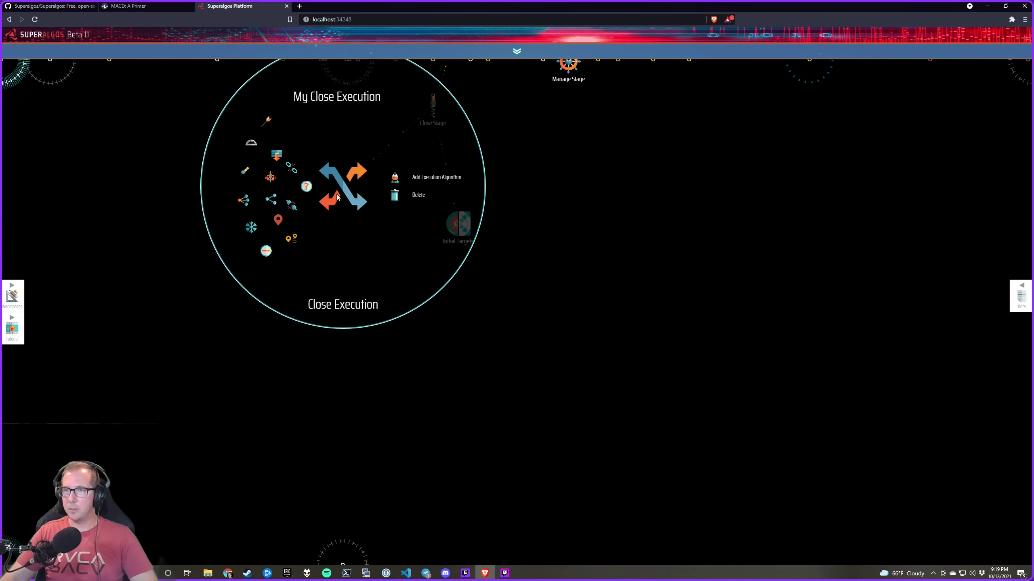
left_click_drag(373, 293, 462, 391)
mouse_move(432, 285)
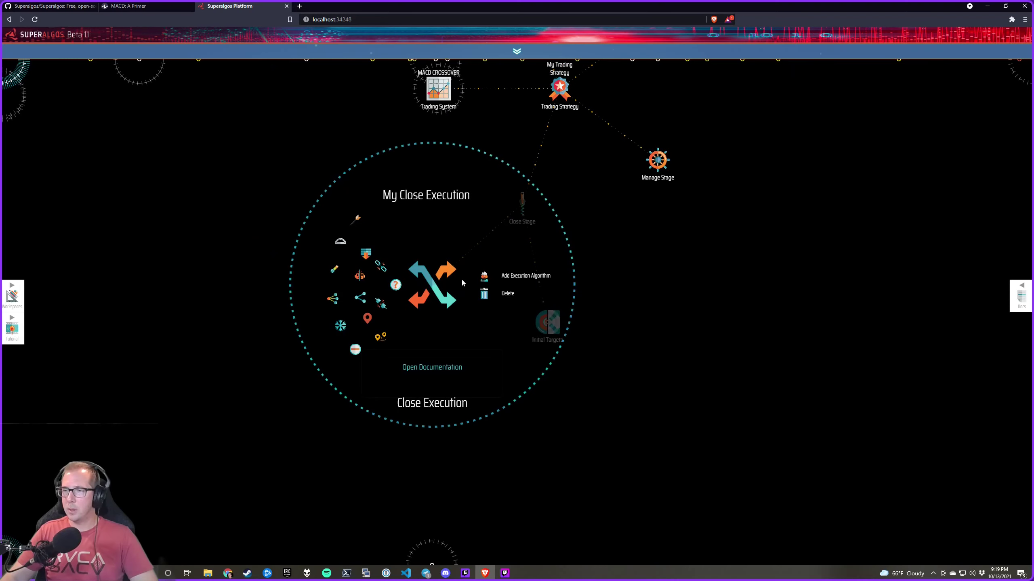
left_click(484, 276)
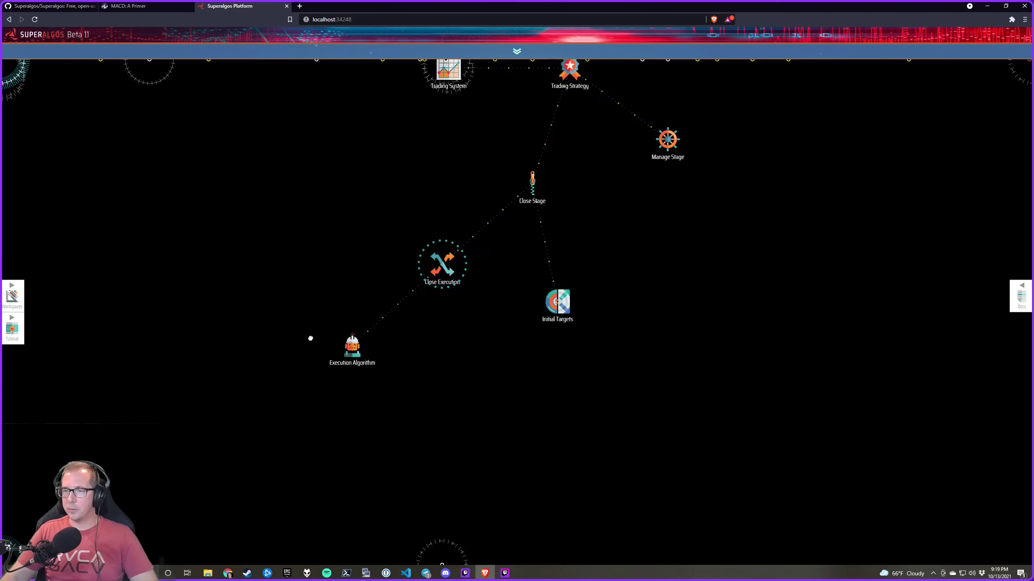
mouse_move(384, 320)
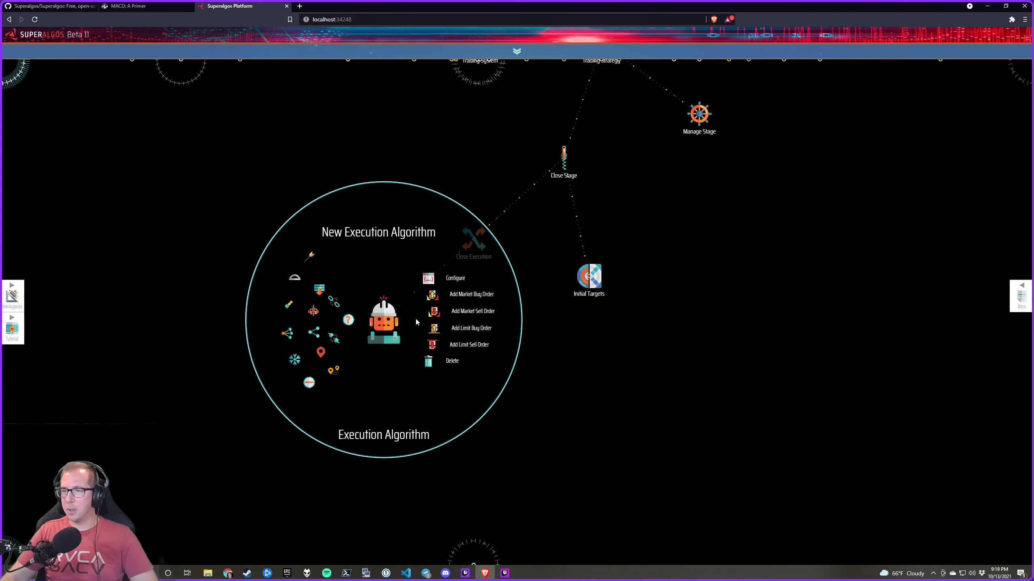
left_click(435, 311)
Expand the Low-Frequency trading engine on the design space
left_click_drag(709, 279, 577, 392)
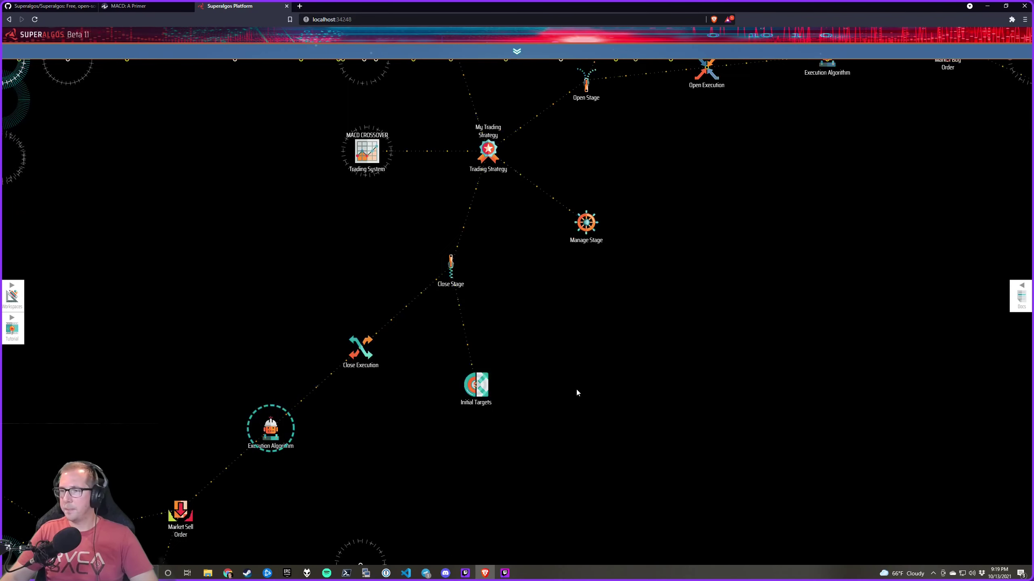
mouse_move(488, 391)
left_click_drag(539, 350, 568, 434)
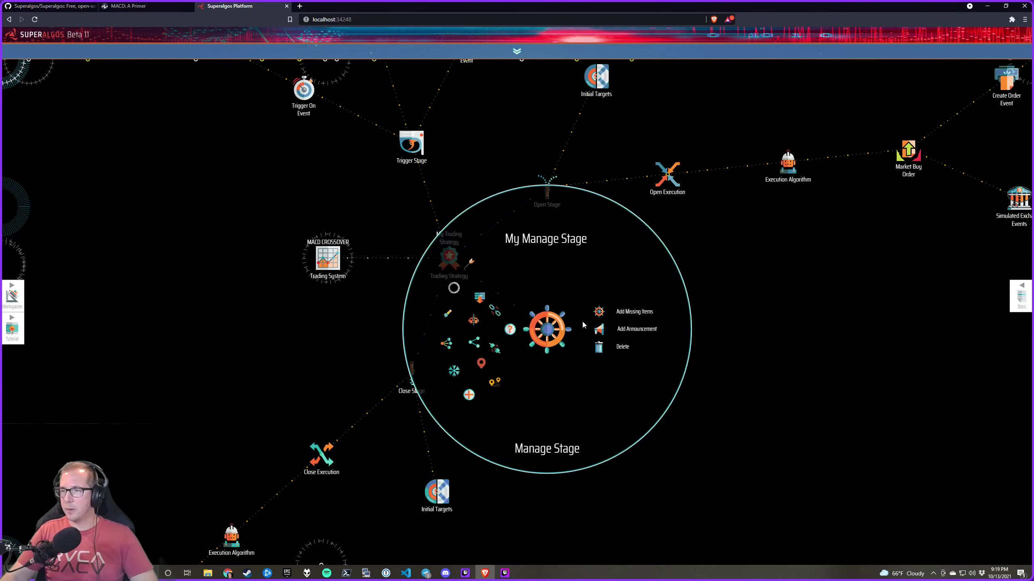
left_click_drag(632, 247, 600, 373)
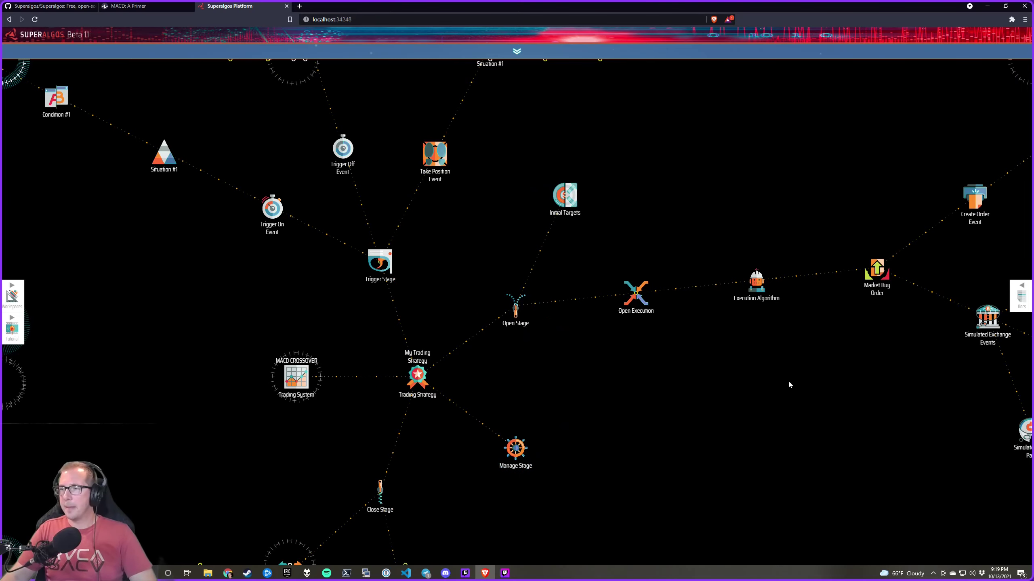
left_click_drag(788, 384, 394, 449)
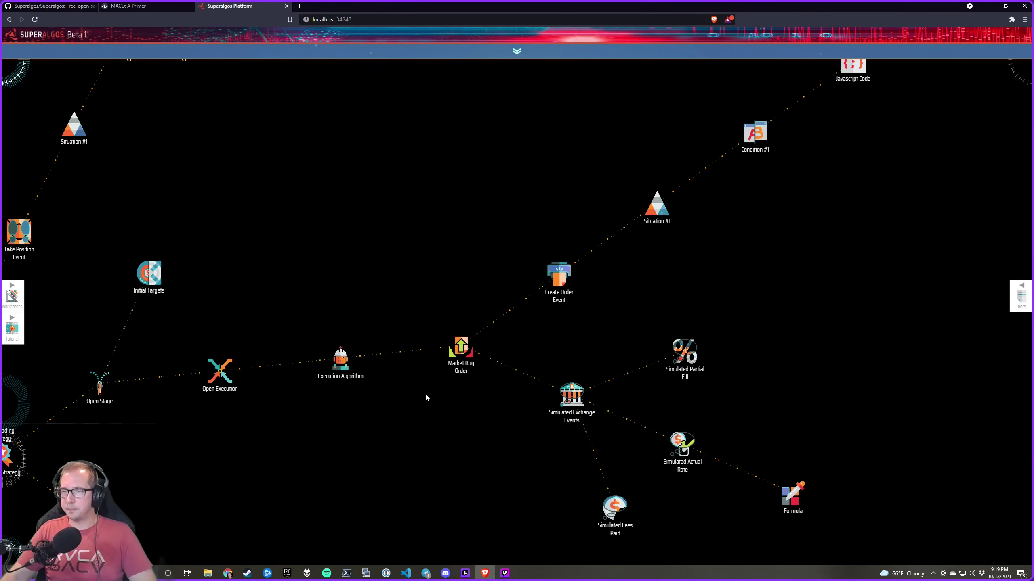
mouse_move(457, 361)
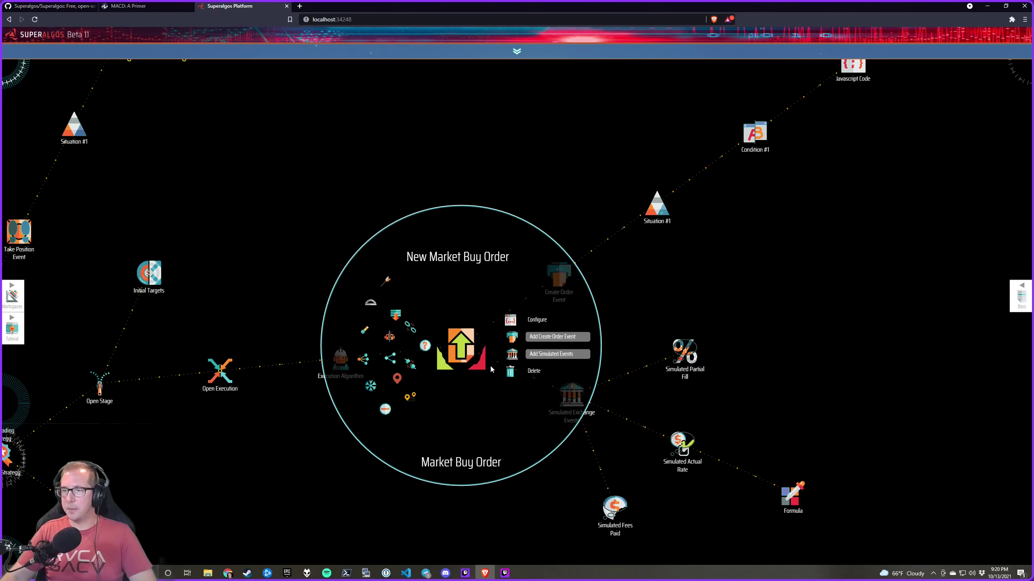
scroll(429, 252, "down", 2)
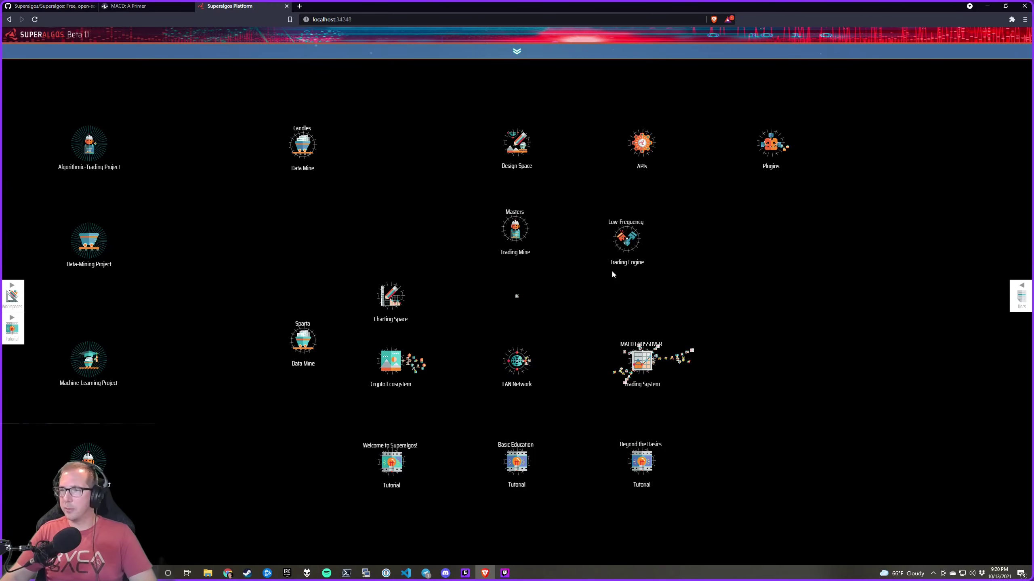
left_click(626, 239)
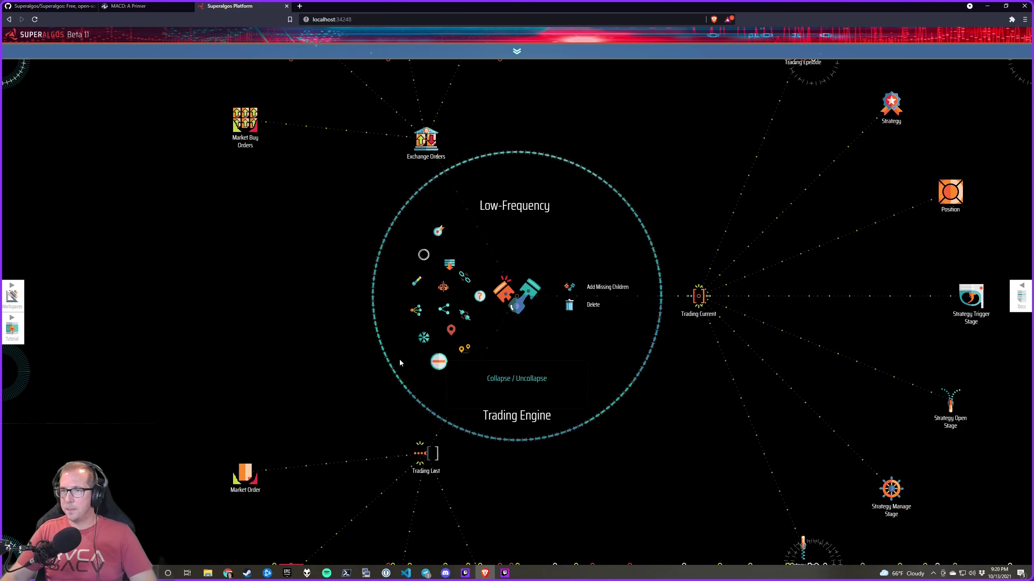
scroll(570, 385, "down", 2)
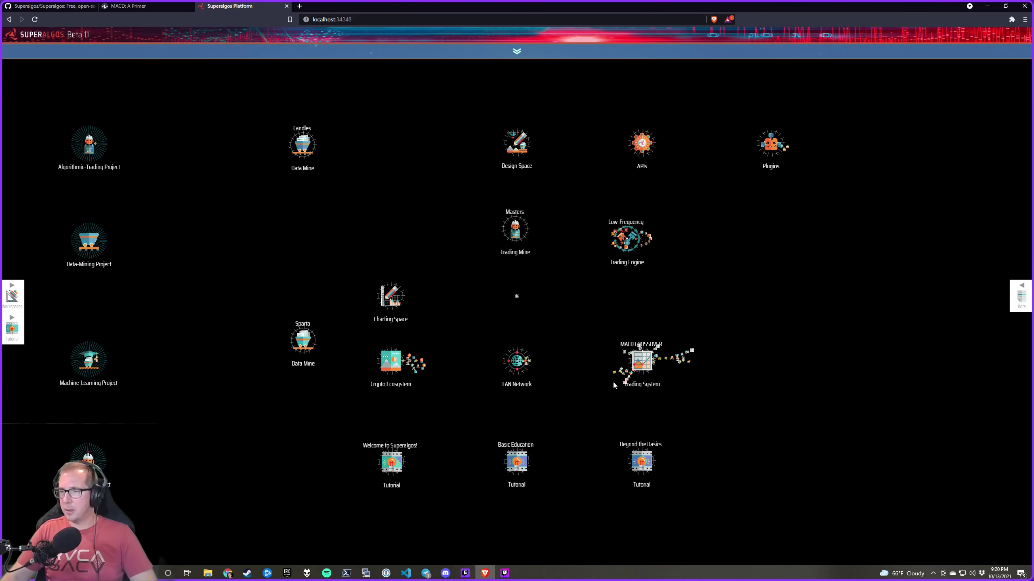
Save the new market buy order in the Open Stage as the node that will be moved
left_click(680, 364)
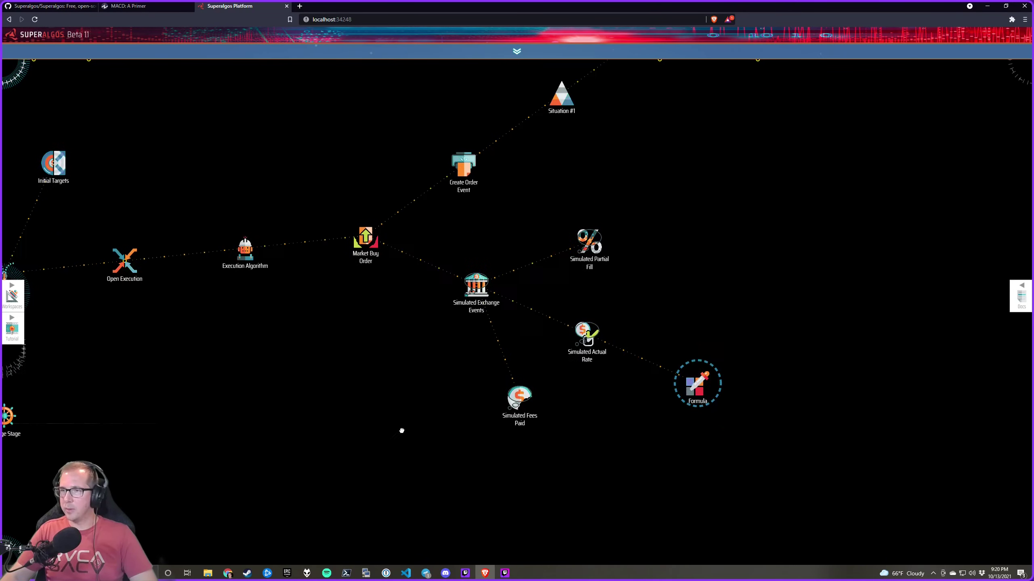
mouse_move(494, 342)
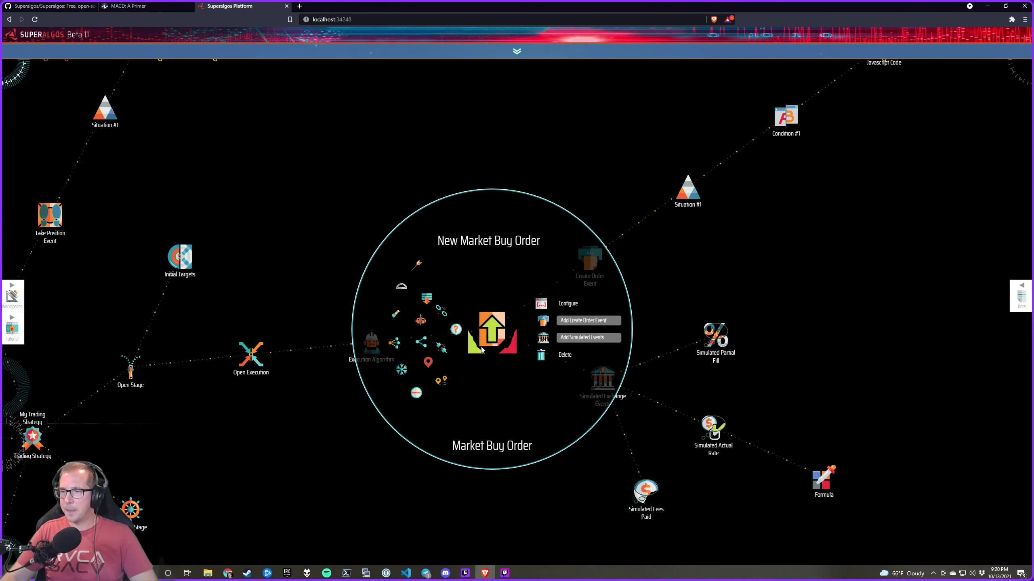
left_click(428, 368)
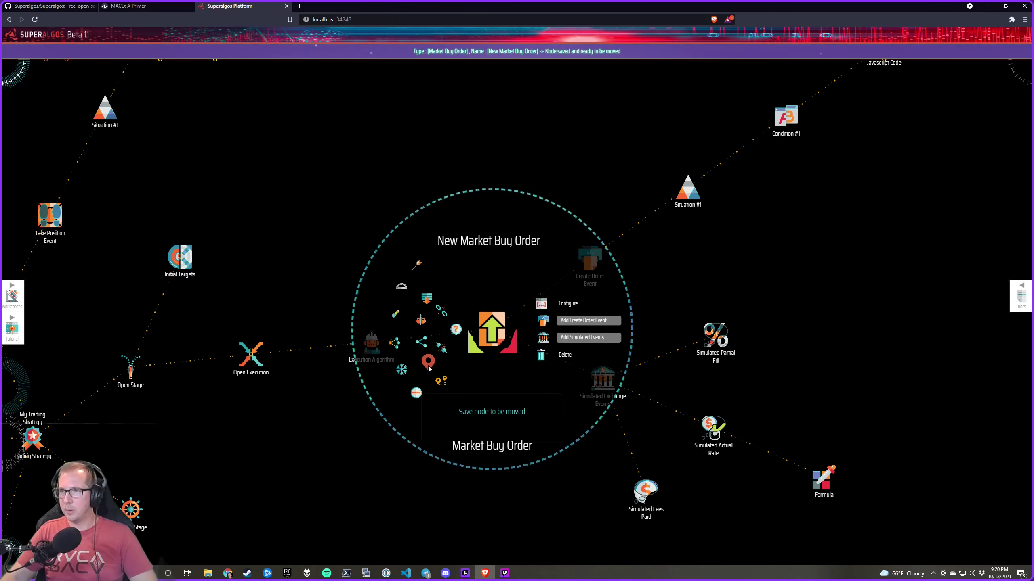
Expand the Market Buy Orders node under Exchange Orders in the Low-Frequency trading engine
scroll(369, 213, "down", 2)
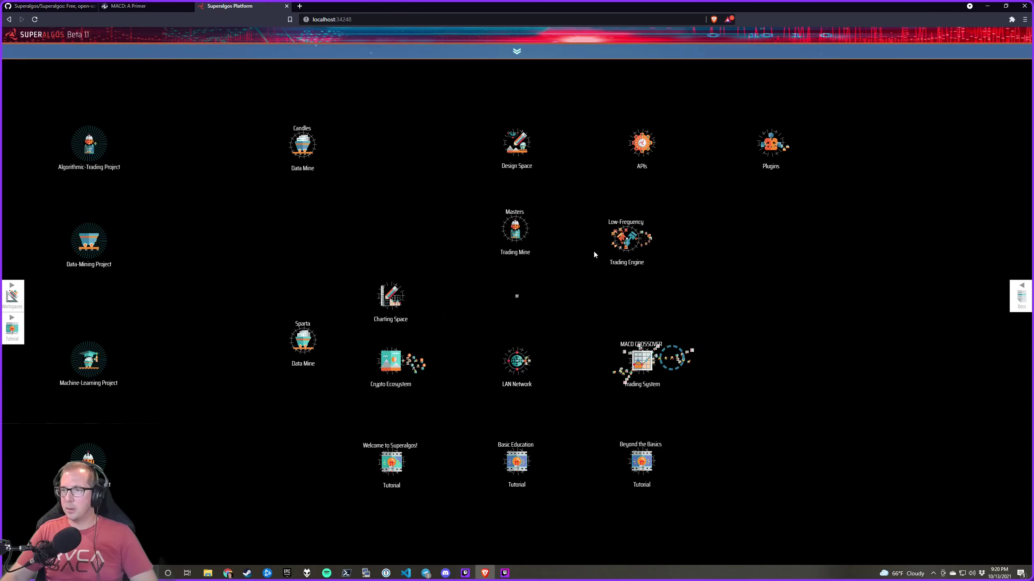
scroll(622, 237, "up", 2)
left_click_drag(562, 186, 690, 341)
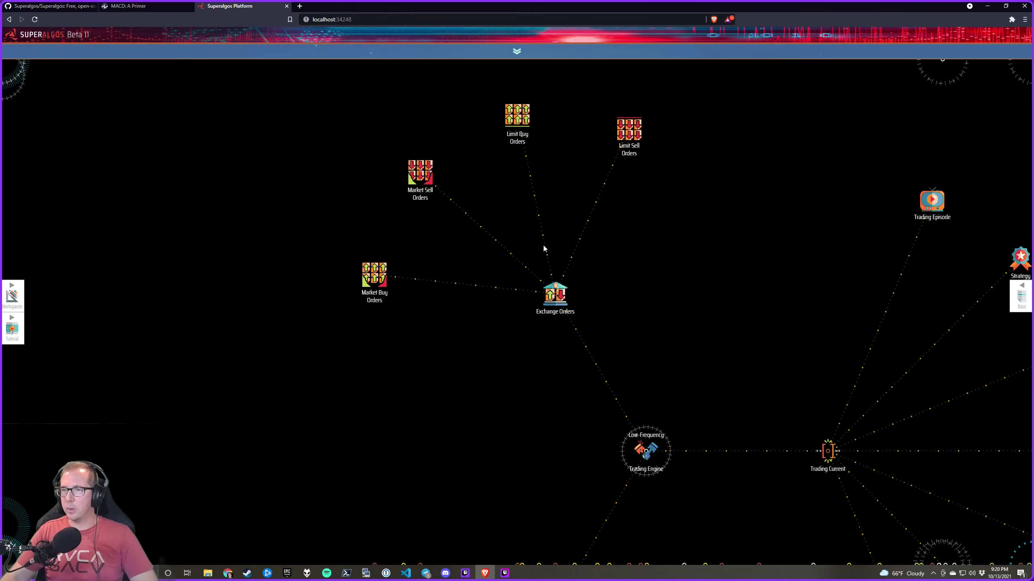
left_click_drag(548, 266, 722, 273)
mouse_move(547, 281)
left_click(472, 347)
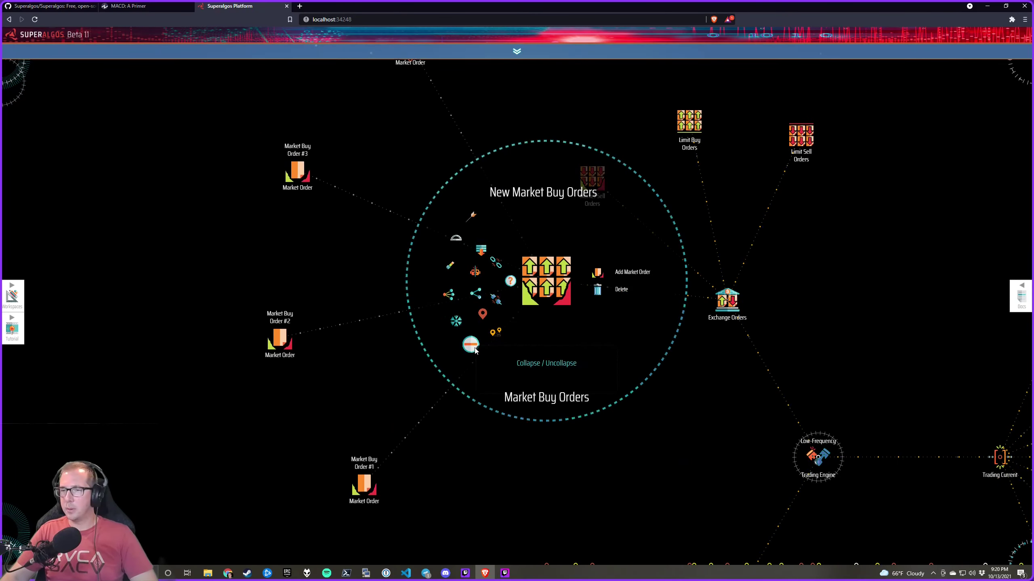
Try to snap the saved market buy order to the position of Market Buy Order #1 in the trading engine
left_click_drag(365, 374, 355, 201)
mouse_move(354, 313)
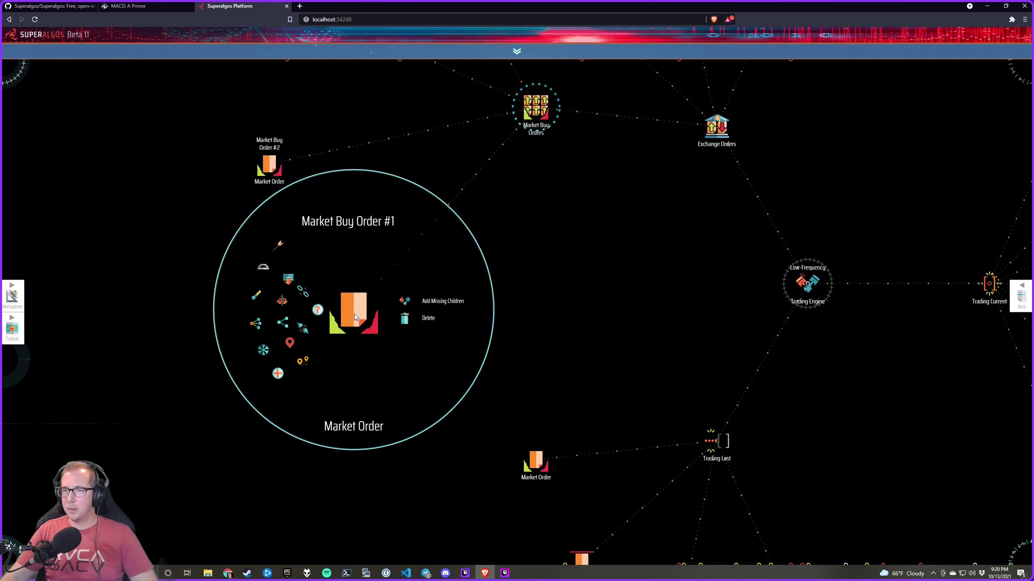
left_click(305, 359)
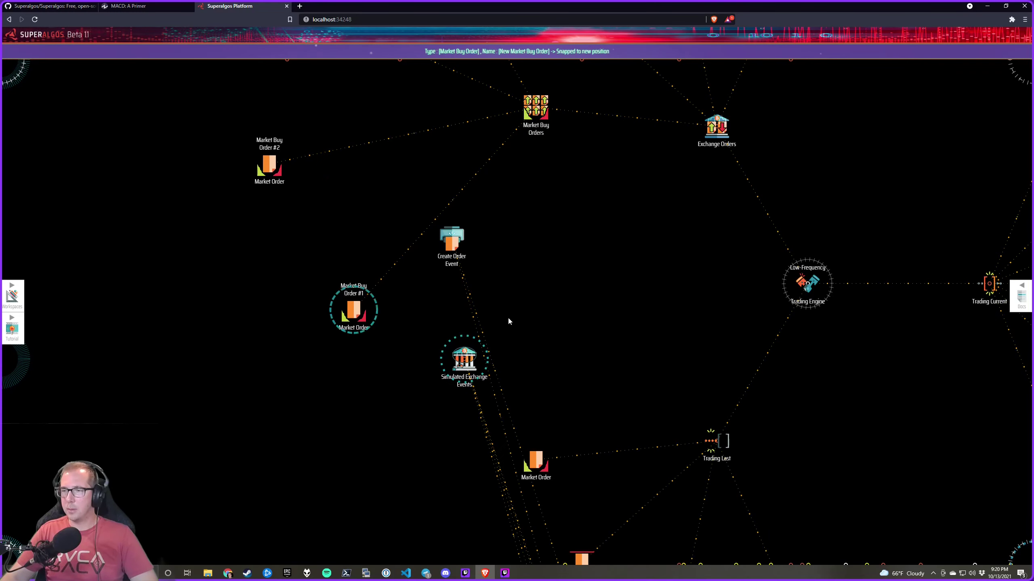
Save the Open Stage's market buy order for moving again and snap it onto the trading engine's Market Buy Order #1
scroll(532, 359, "down", 5)
scroll(672, 359, "up", 5)
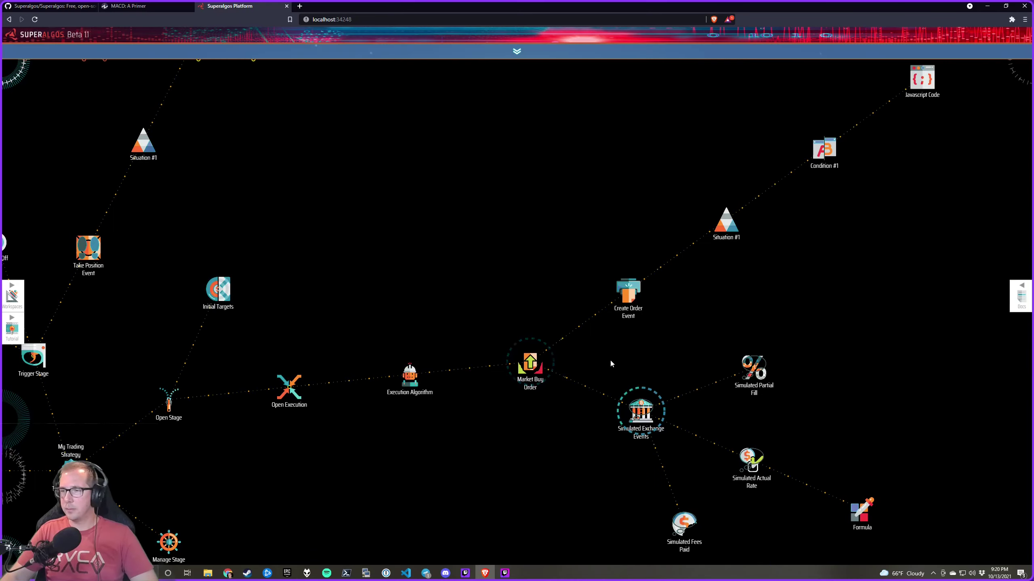
mouse_move(529, 364)
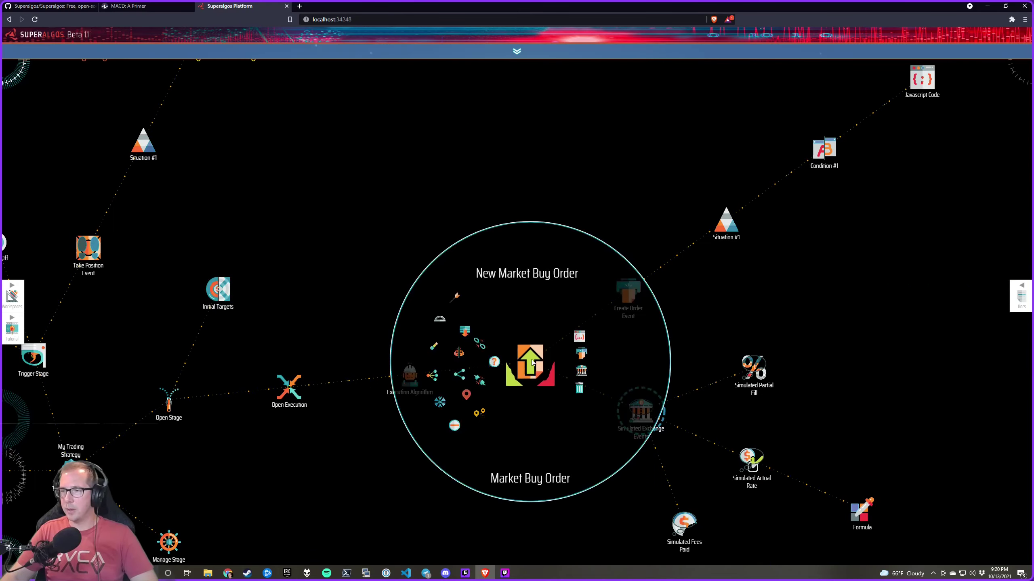
left_click(466, 395)
scroll(477, 256, "down", 6)
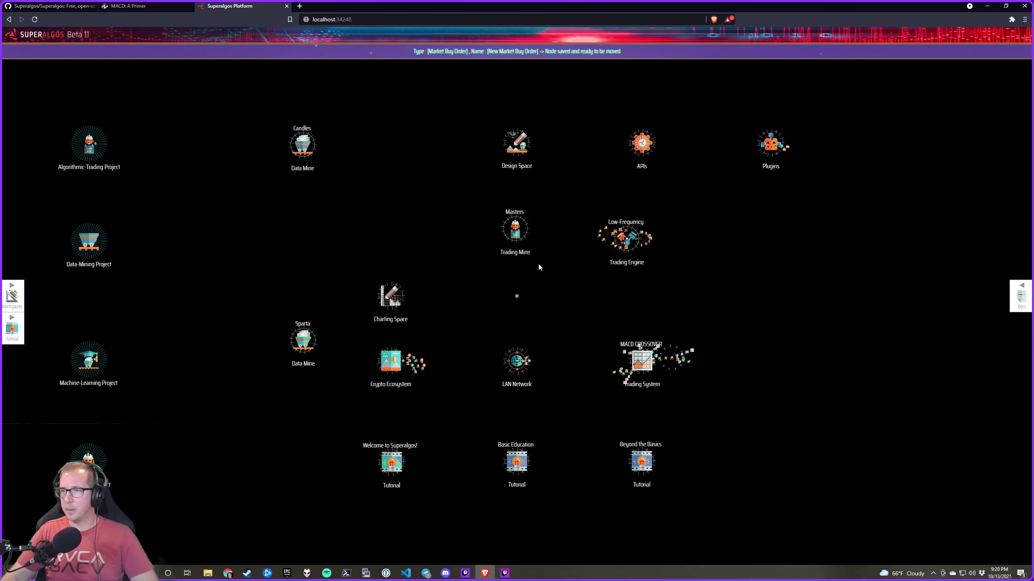
scroll(608, 248, "up", 6)
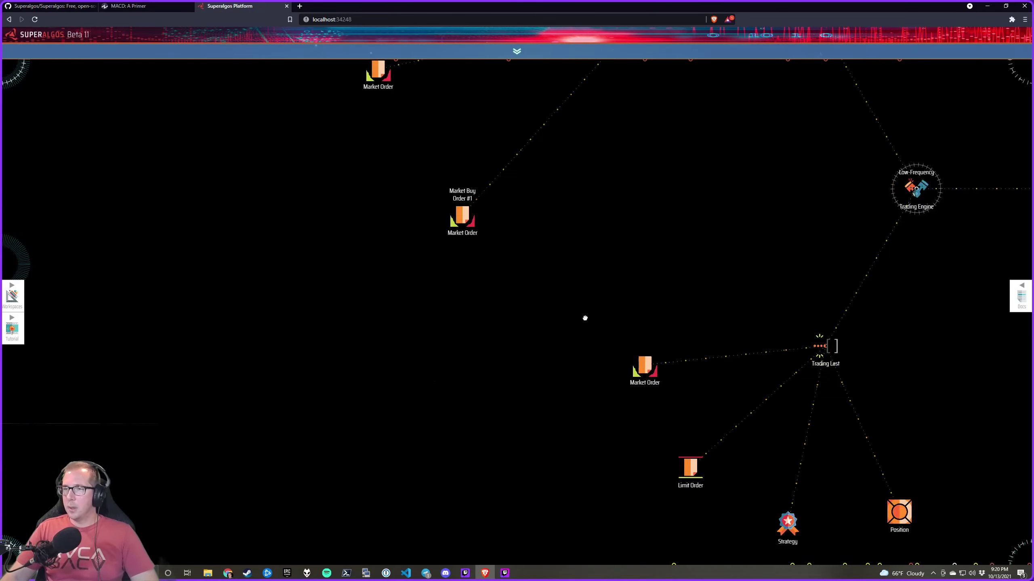
mouse_move(490, 274)
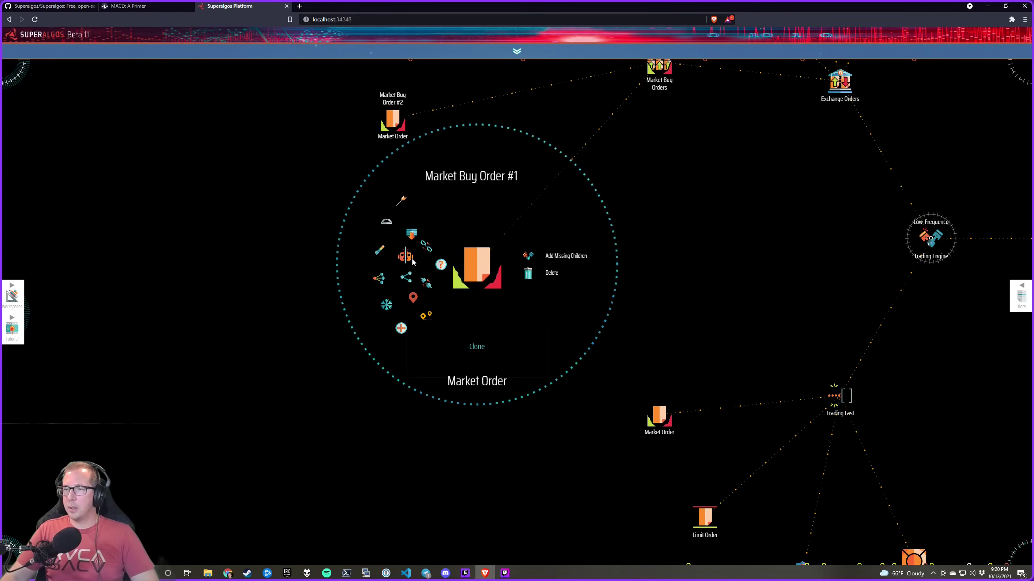
left_click(426, 317)
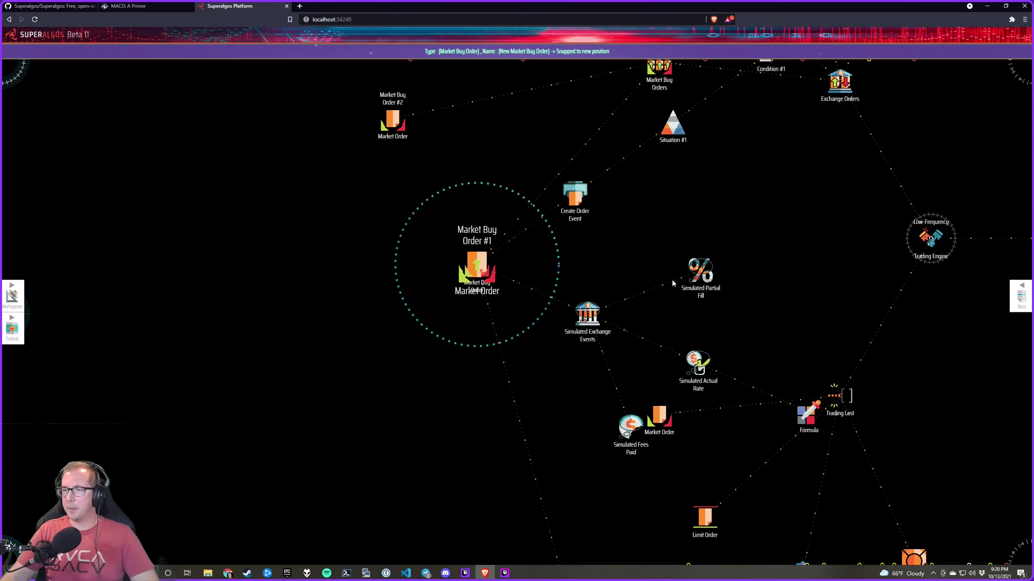
Move the snapped market buy order clear of Market Buy Order #1, place it just below that node, and release it
left_click_drag(491, 275, 321, 247)
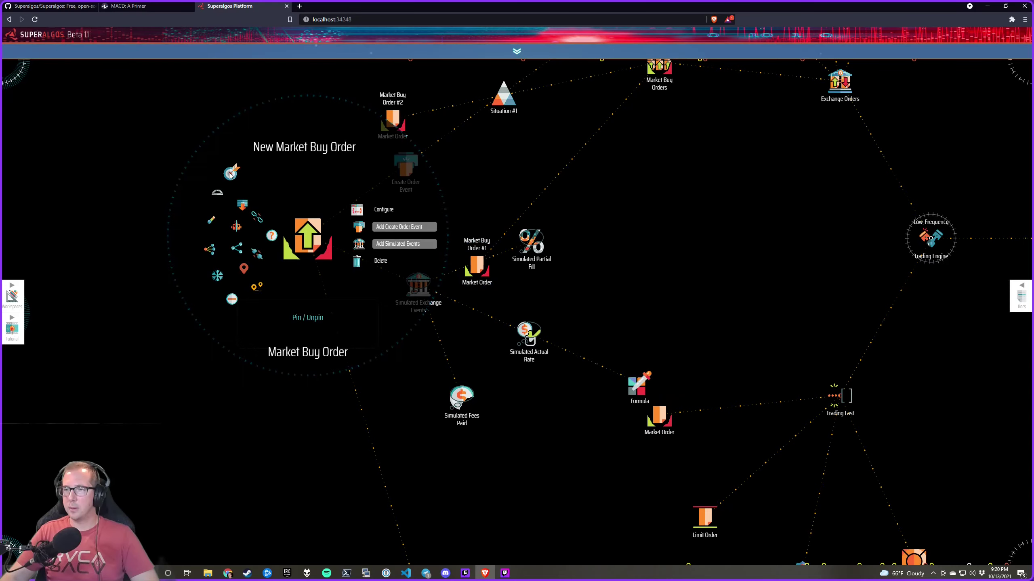
left_click_drag(302, 233, 448, 374)
mouse_move(447, 374)
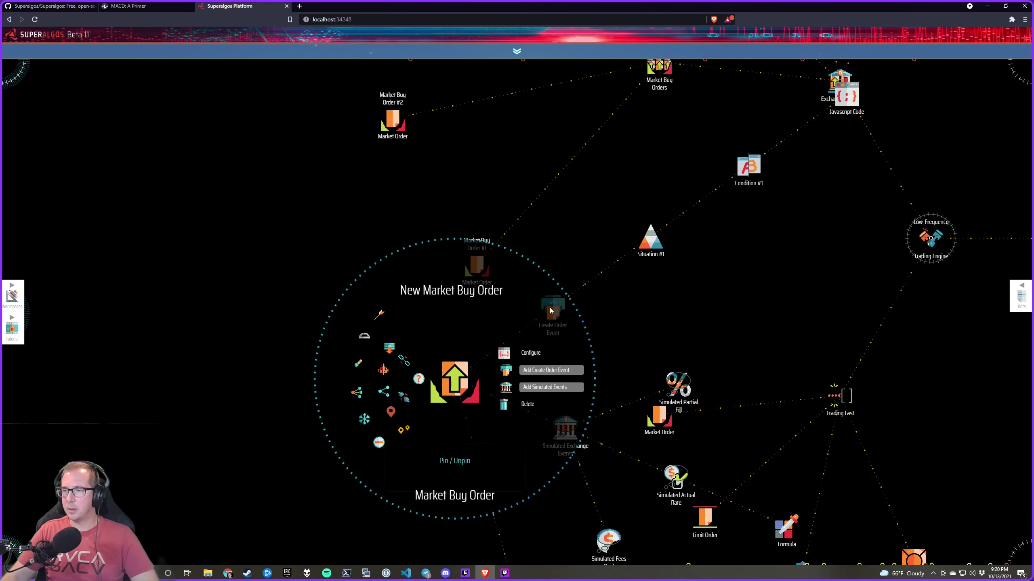
mouse_move(550, 311)
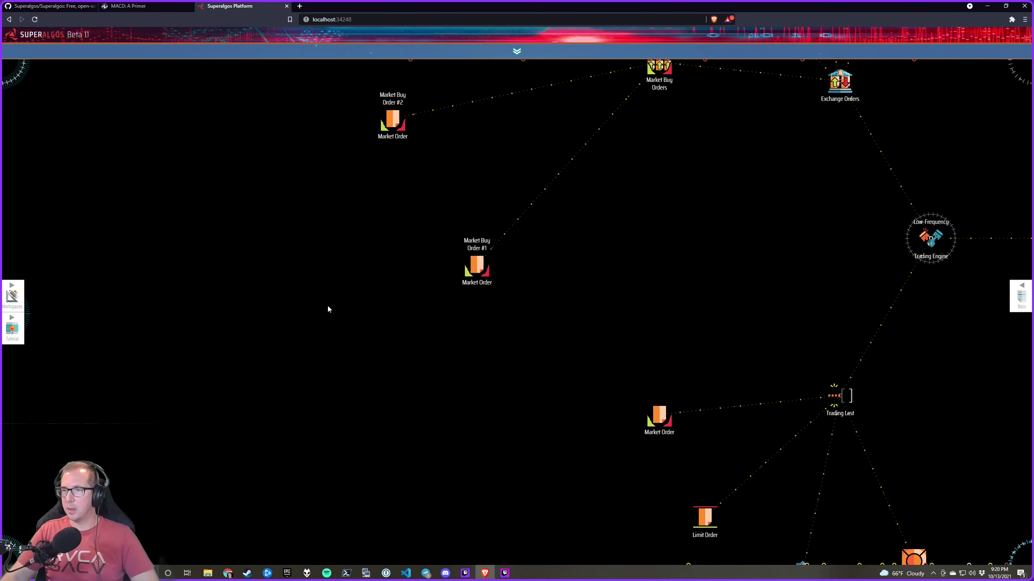
Save the Close Stage's market sell order in the MACD CROSSOVER trading system as the node for moving
left_click(523, 309)
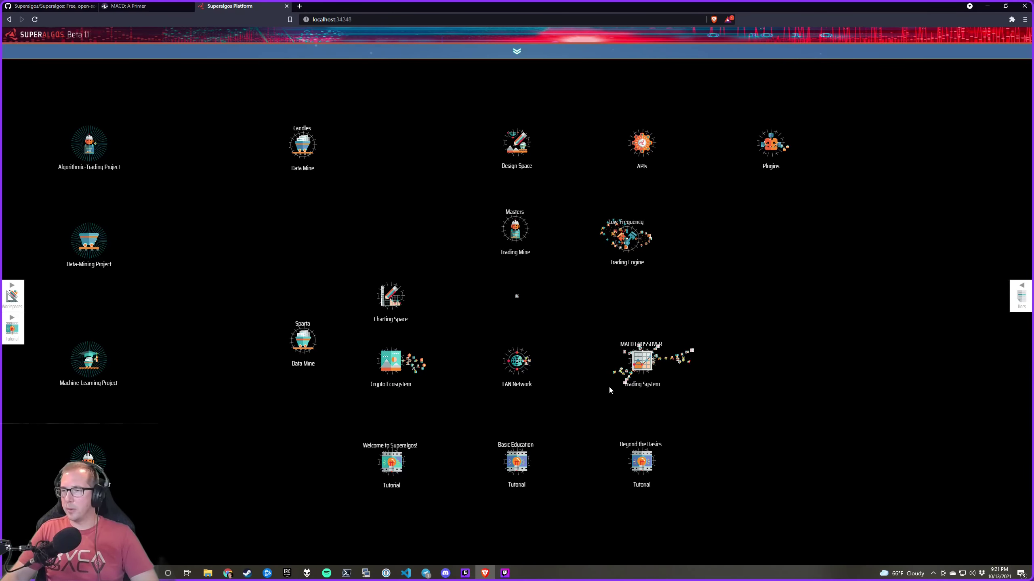
scroll(609, 389, "up", 1)
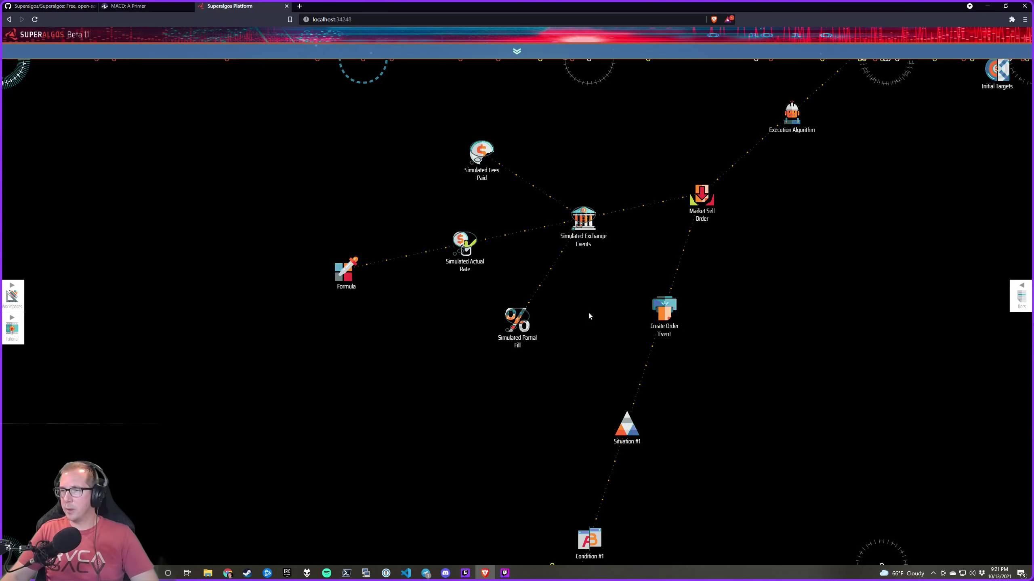
left_click_drag(692, 187, 618, 299)
mouse_move(618, 299)
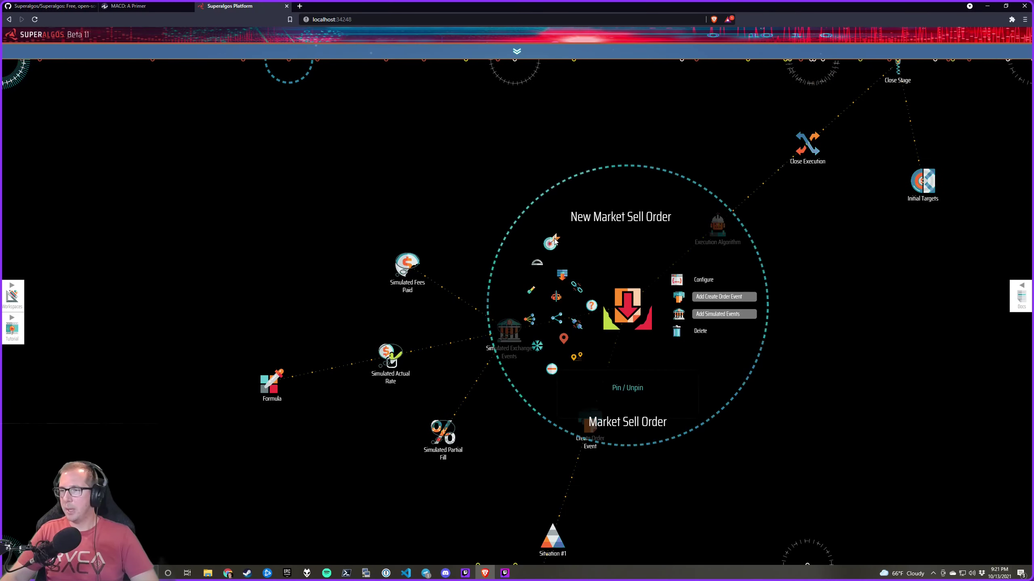
left_click(564, 344)
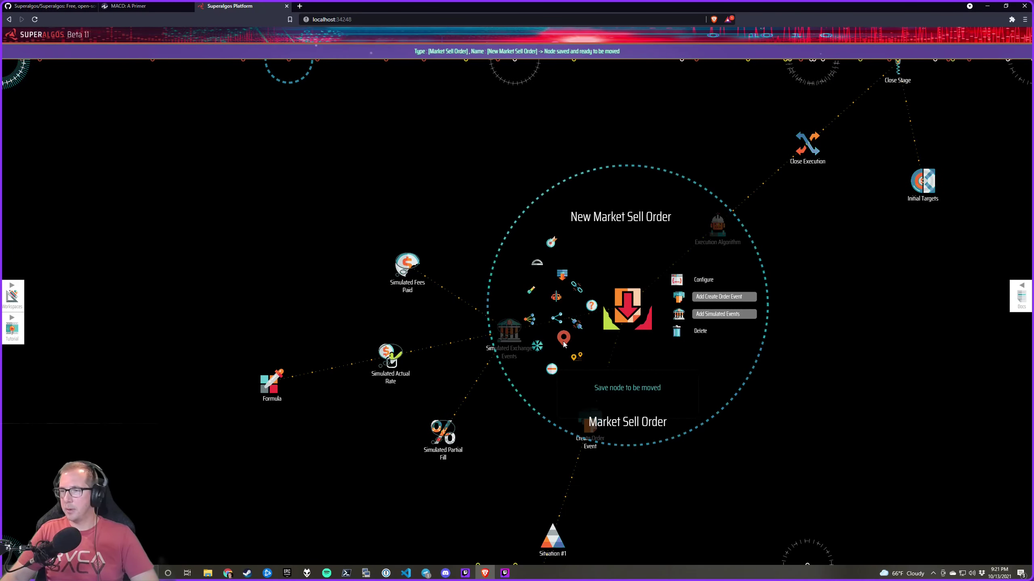
Snap the saved market sell order to the position of Market Sell Order #1 in the Low-Frequency trading engine
scroll(466, 134, "down", 1)
left_click(619, 243)
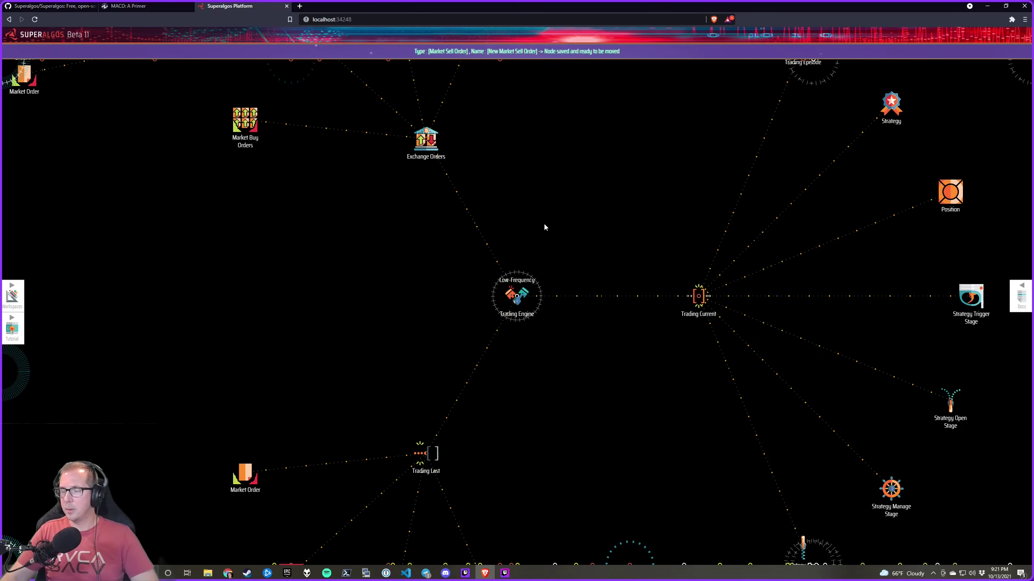
left_click_drag(475, 240, 627, 239)
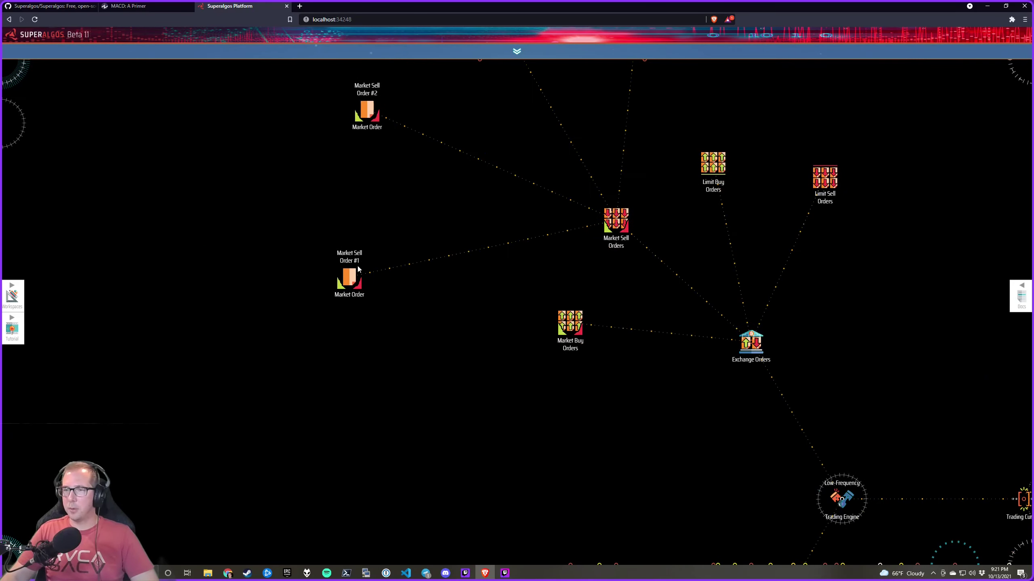
mouse_move(352, 274)
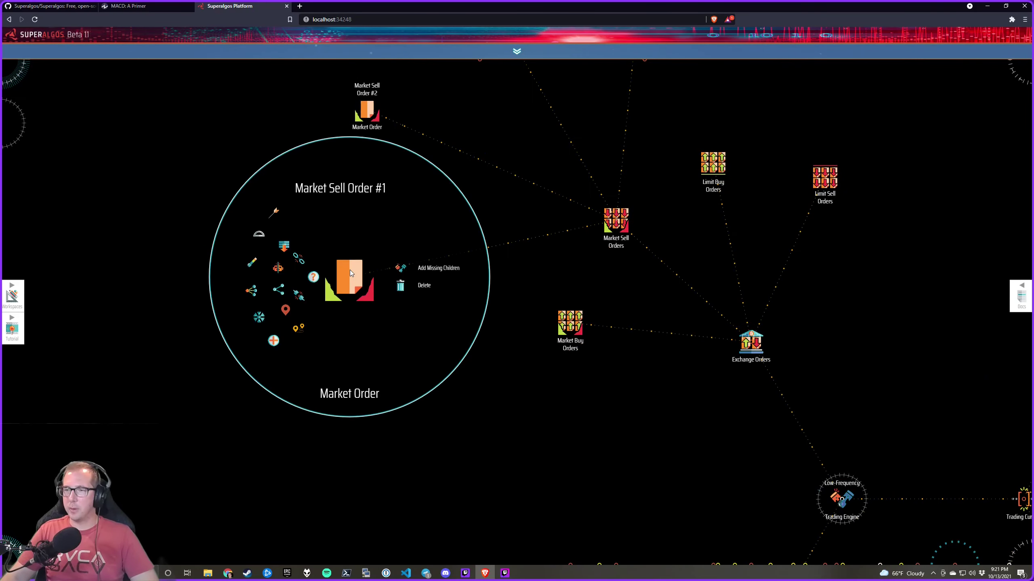
left_click(303, 330)
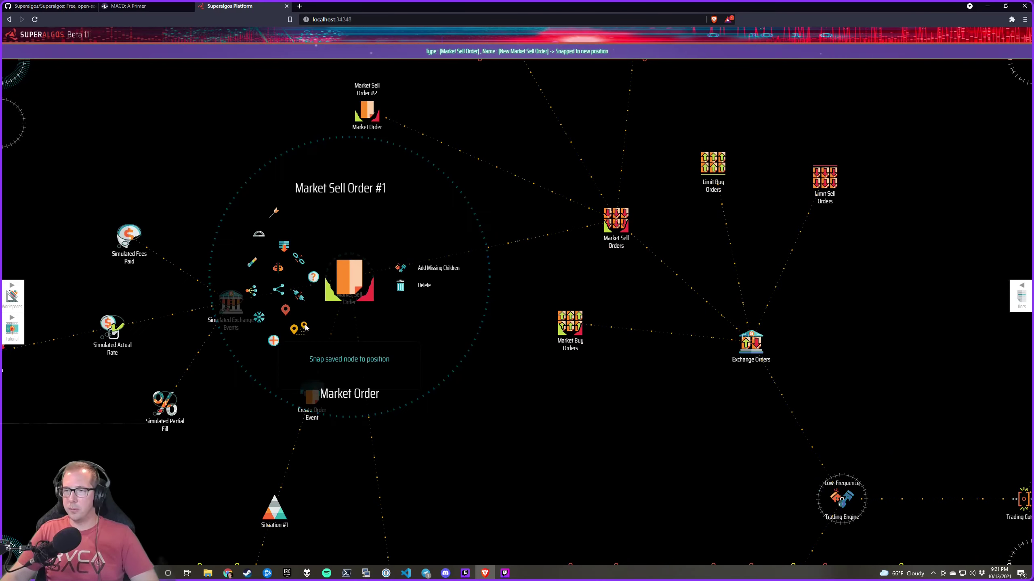
Pull the overlapping Market Sell Order #1 and the snapped market sell order apart, moving each one clear of the other
left_click_drag(379, 295, 377, 233)
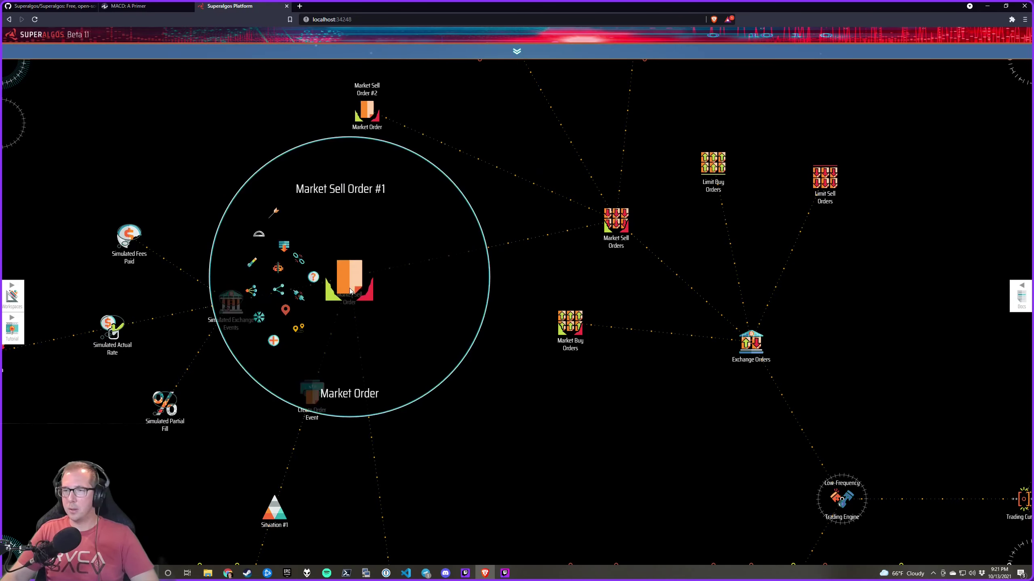
left_click_drag(350, 285, 394, 359)
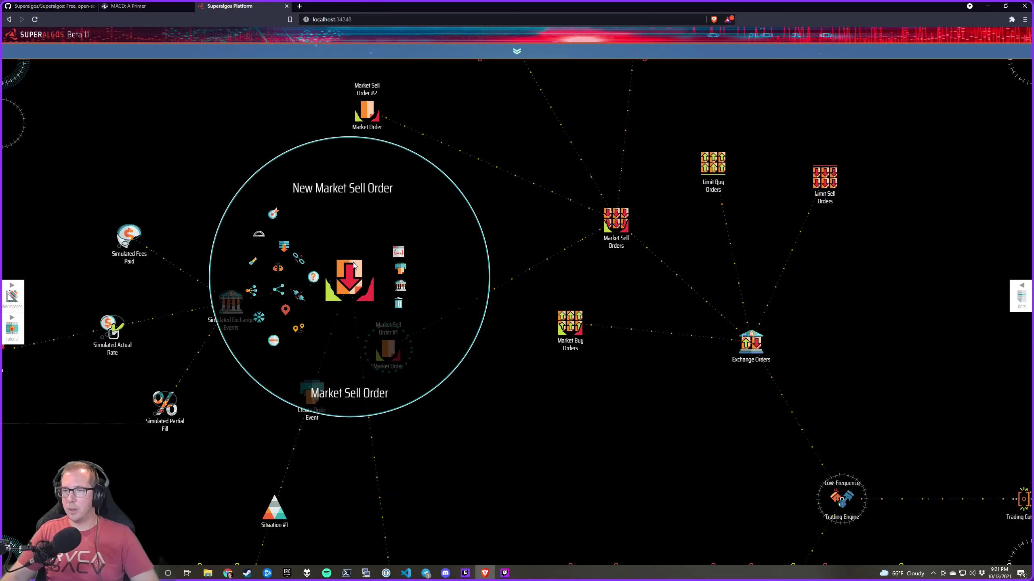
left_click_drag(353, 272, 253, 355)
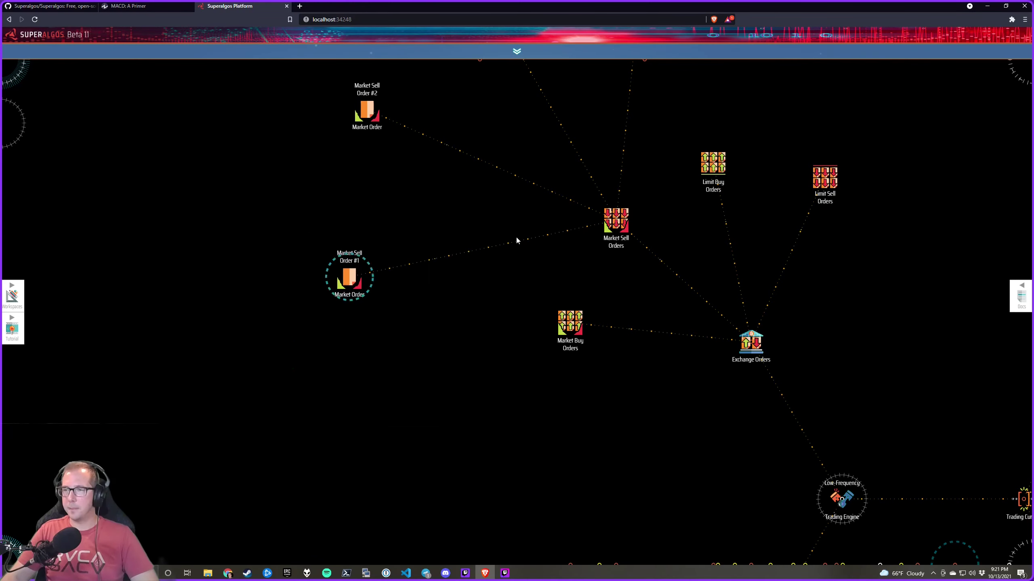
Revisit the strategy's trigger stage, check the buy and sell signals in the Investopedia MACD article, and return to Superalgos
left_click(540, 284)
left_click_drag(710, 437, 431, 227)
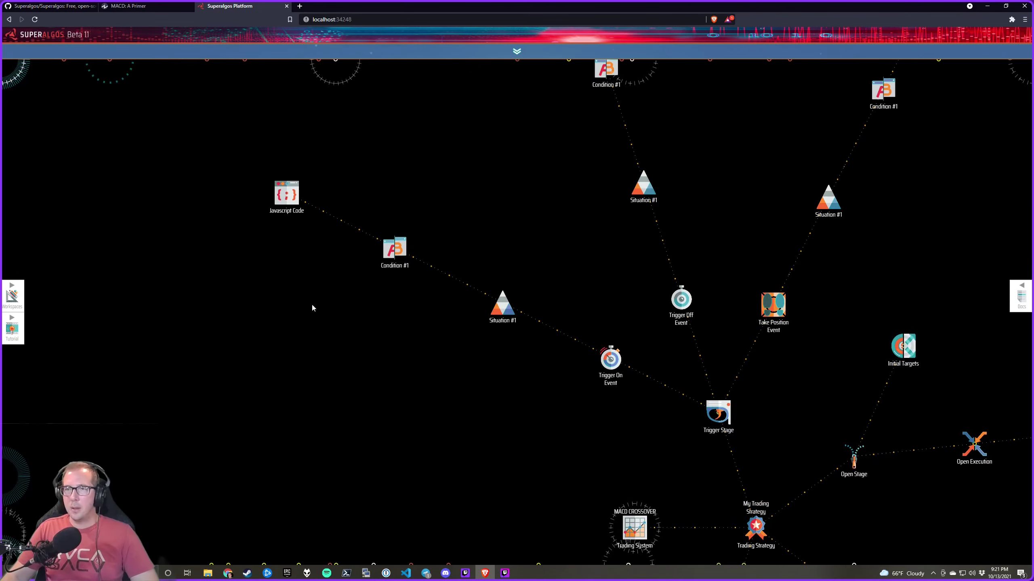
left_click(167, 6)
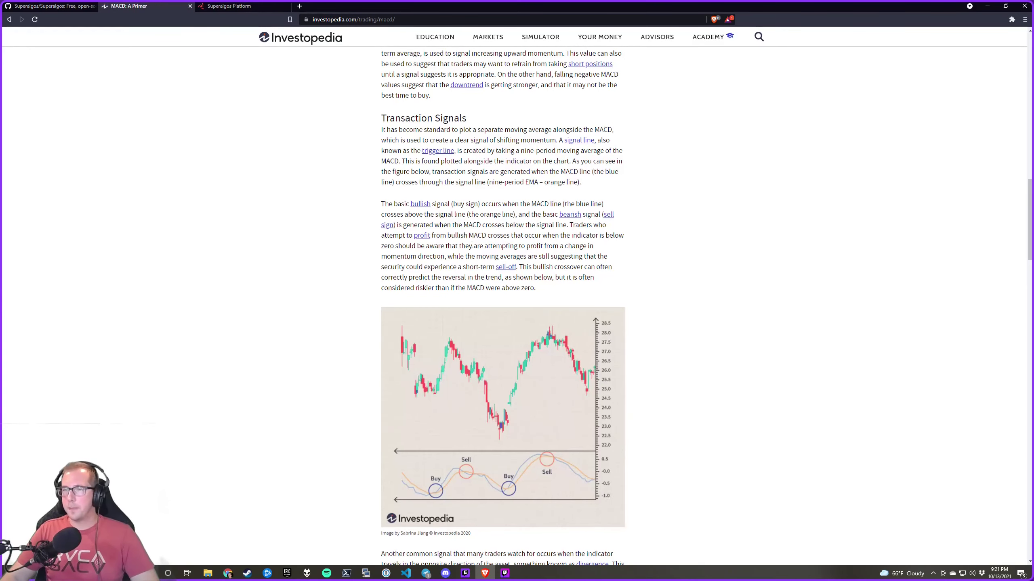
scroll(519, 246, "down", 1)
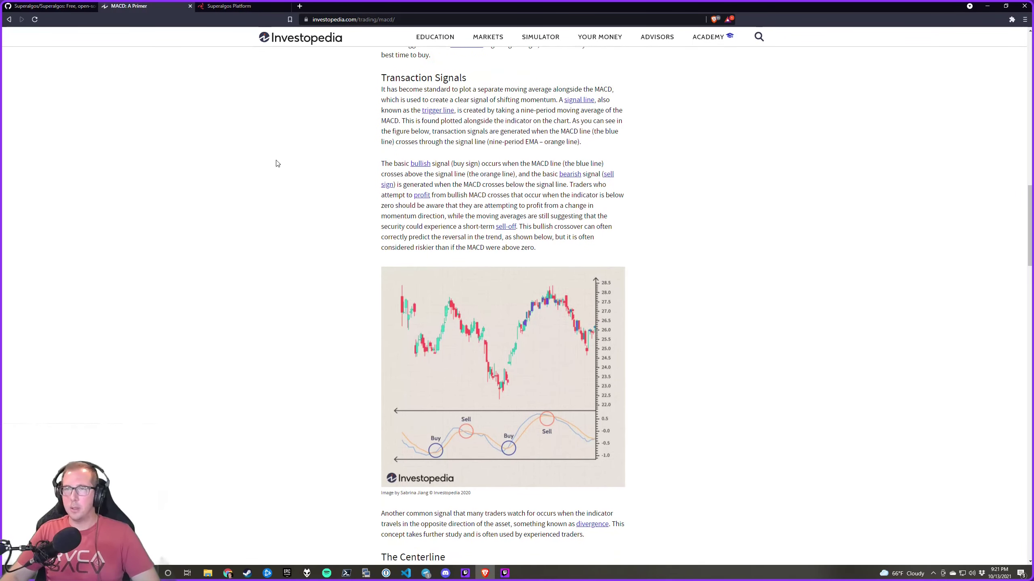
left_click(240, 6)
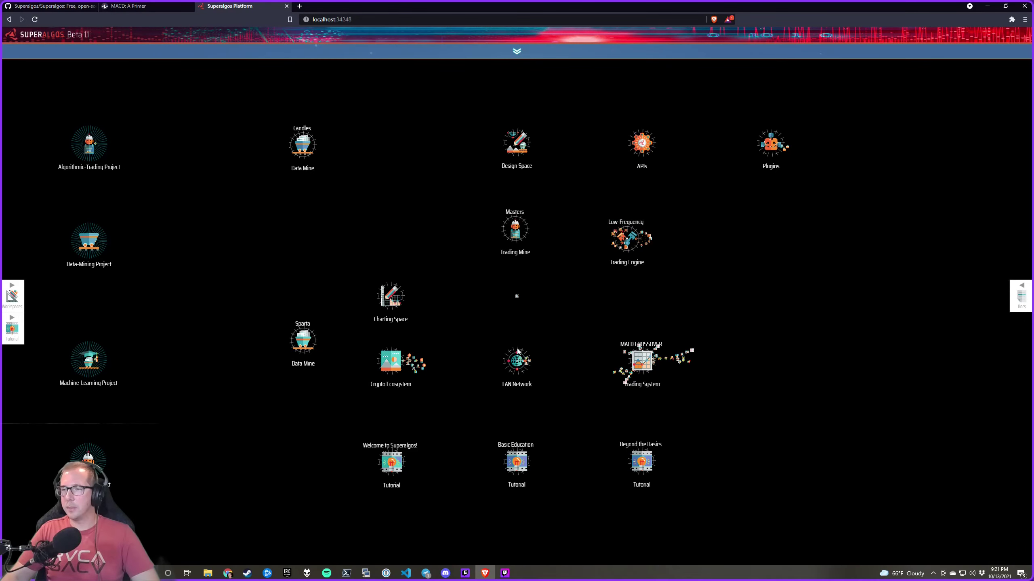
Uninstall the BinanceUS BTC/USDT market in the Crypto Ecosystem and install it again
left_click(516, 360)
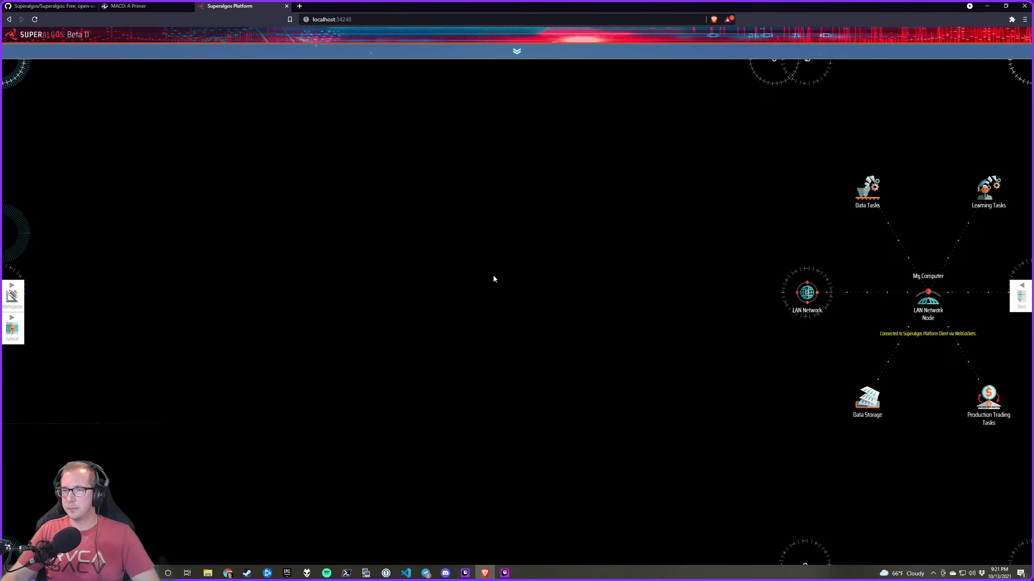
scroll(487, 366, "down", 2)
left_click(425, 364)
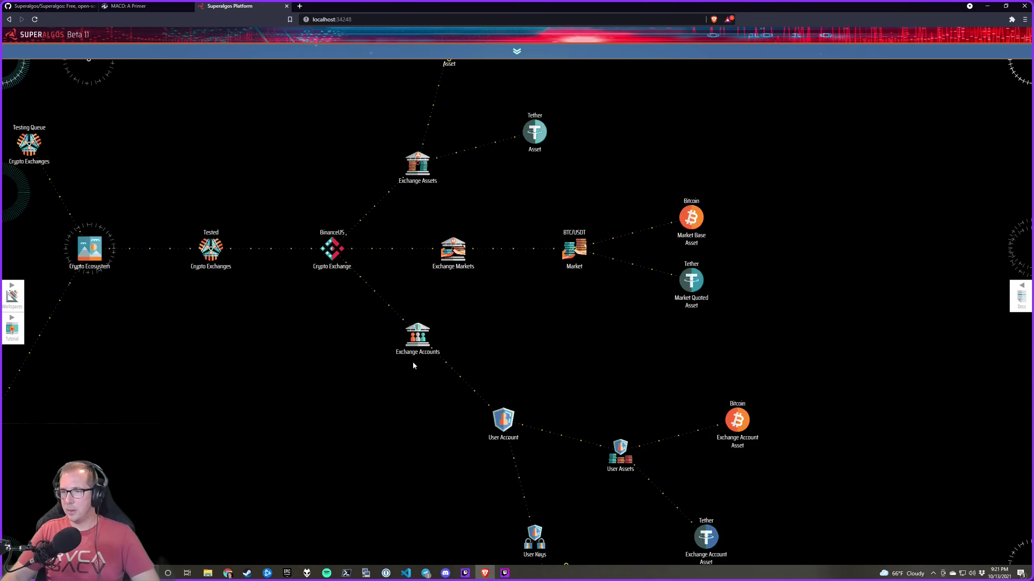
mouse_move(536, 326)
left_click(589, 332)
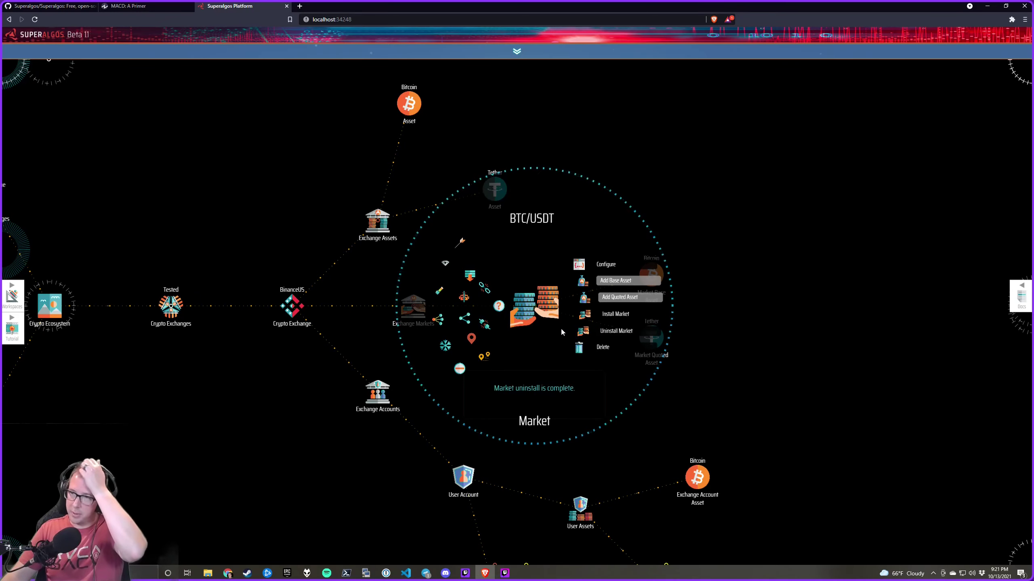
left_click(588, 318)
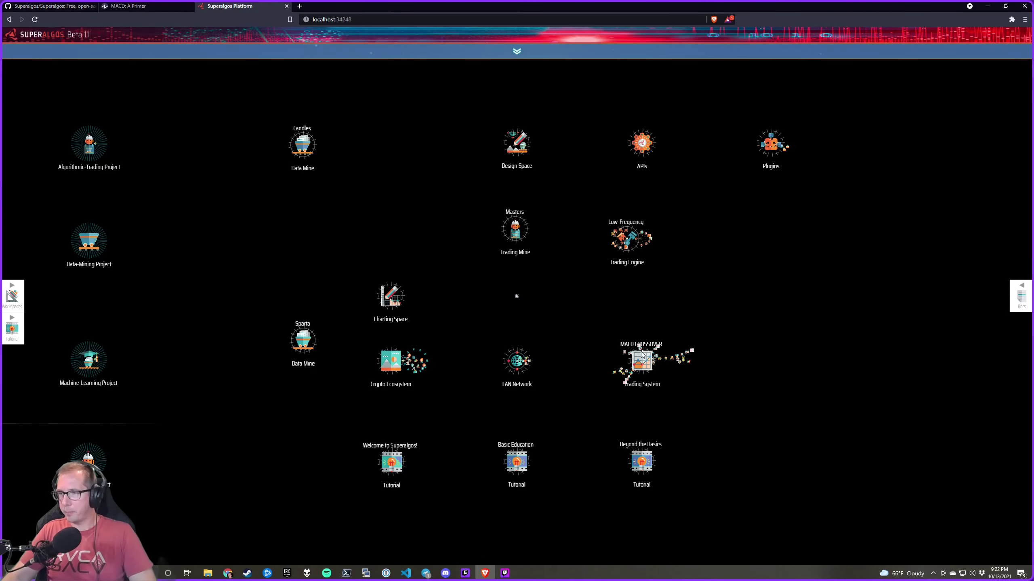
Expand the Testing Trading Tasks node under My Computer in the LAN Network
scroll(660, 326, "up", 3)
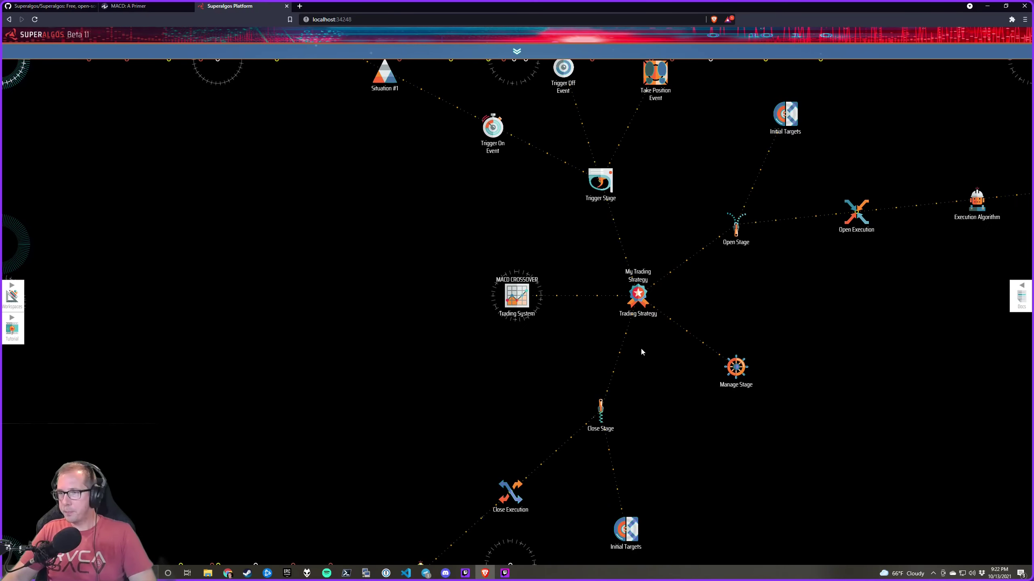
scroll(505, 229, "down", 5)
scroll(508, 261, "up", 5)
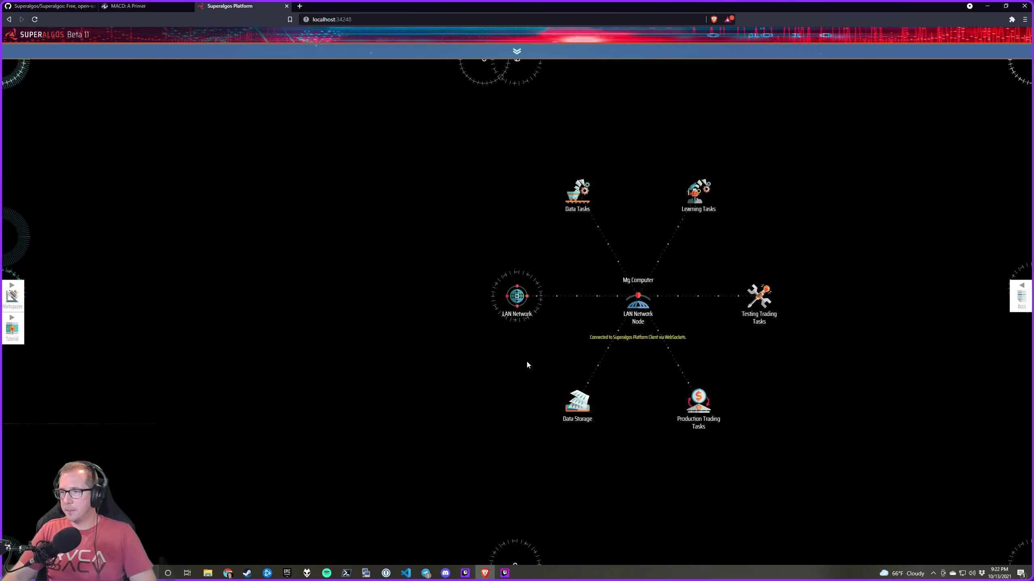
mouse_move(731, 327)
left_click(682, 361)
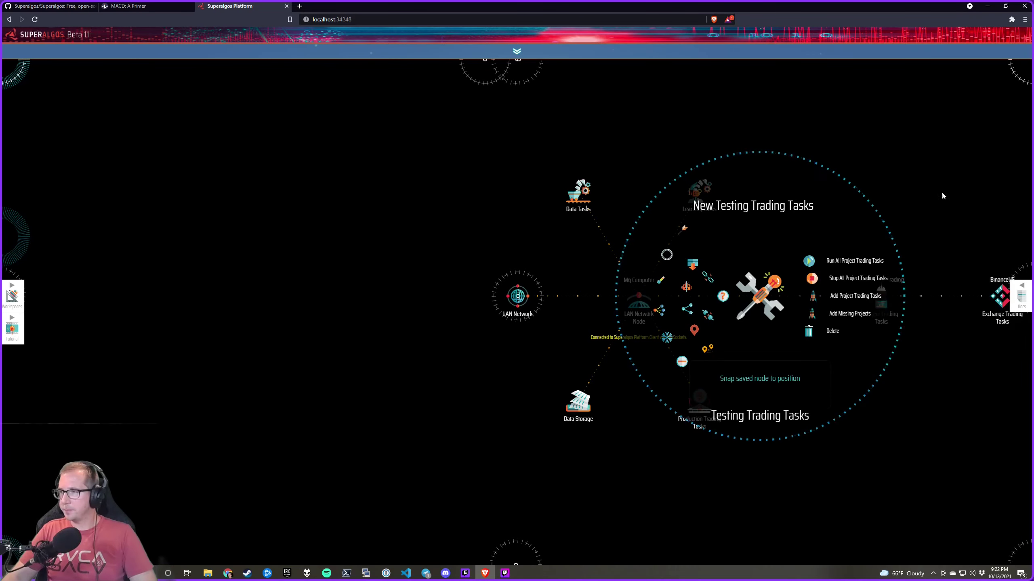
left_click_drag(941, 196, 565, 227)
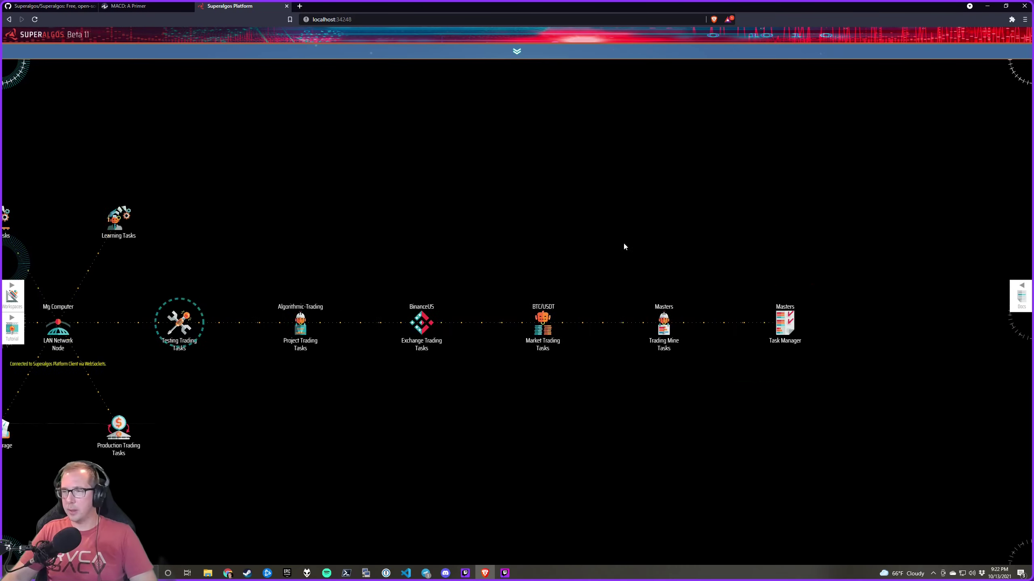
Expand the Masters Task Manager branch through the MACD CROSSOVER task to its backtesting session, parameters and references
mouse_move(650, 346)
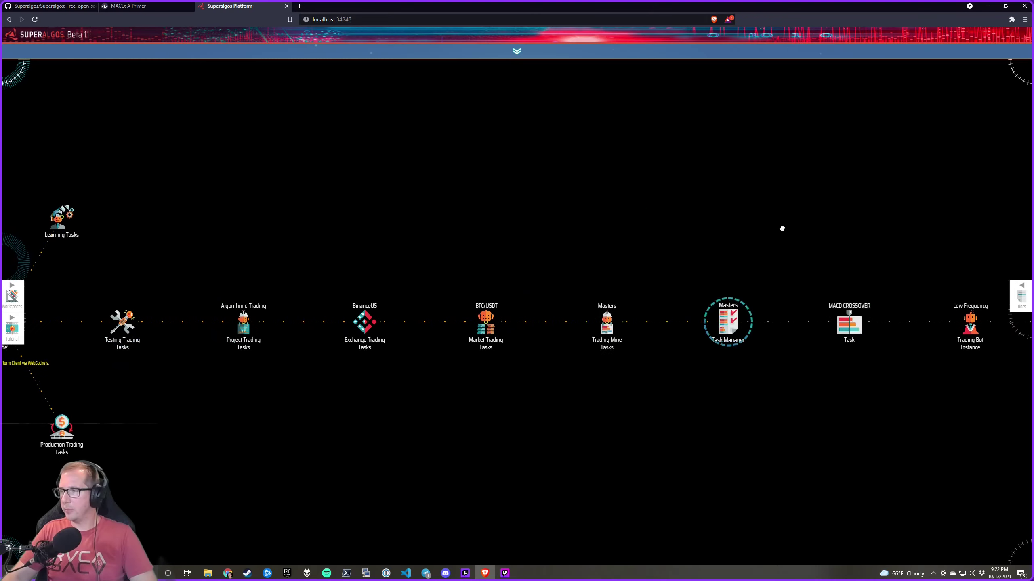
left_click_drag(780, 226, 516, 235)
mouse_move(581, 327)
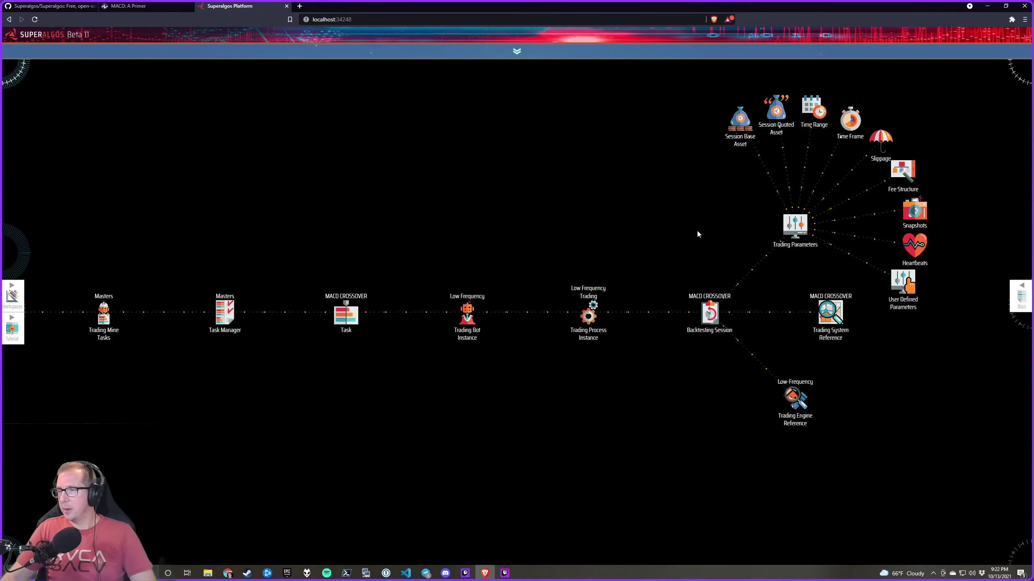
mouse_move(712, 311)
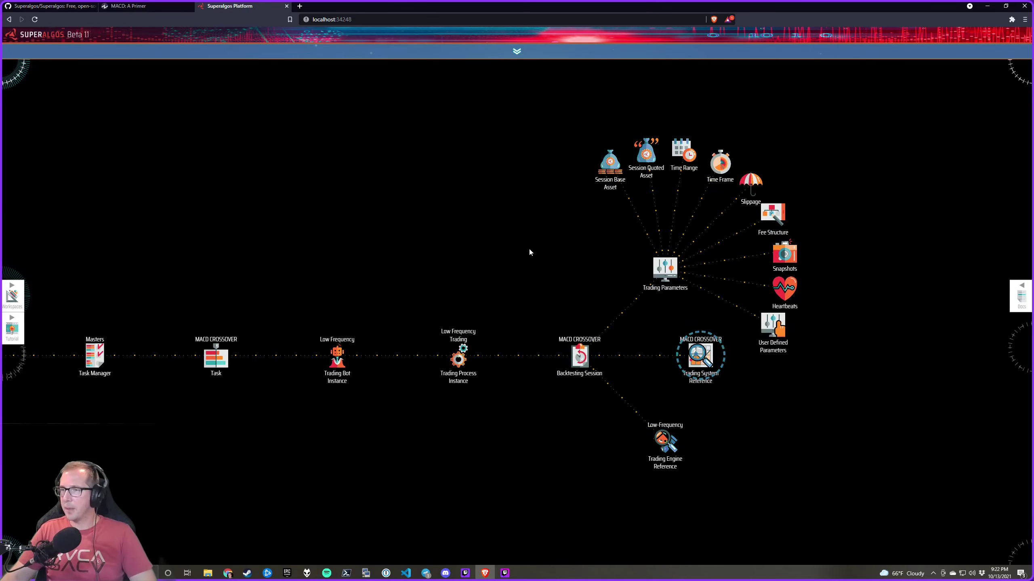
scroll(611, 296, "down", 3)
left_click(651, 361)
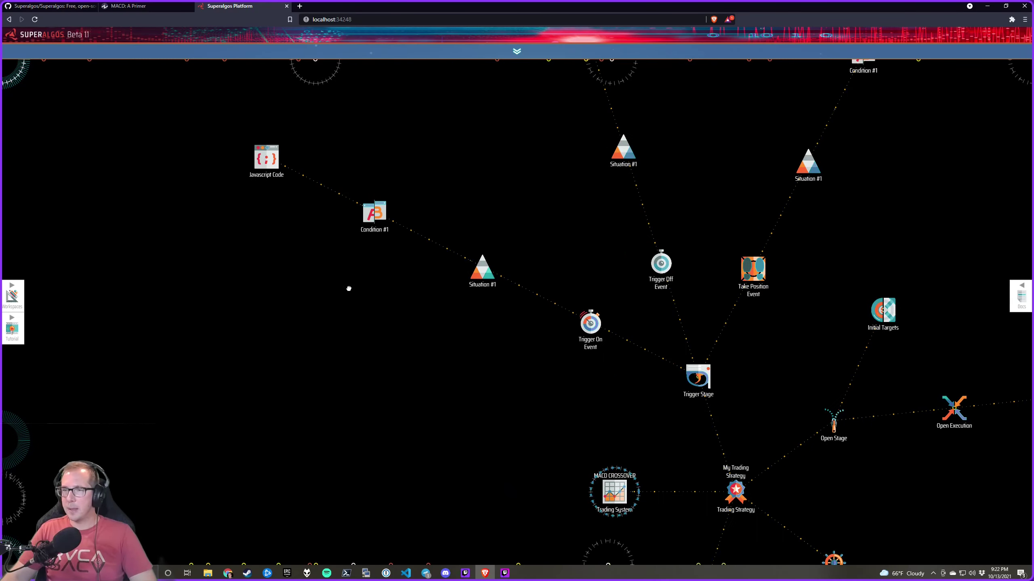
left_click_drag(349, 288, 389, 308)
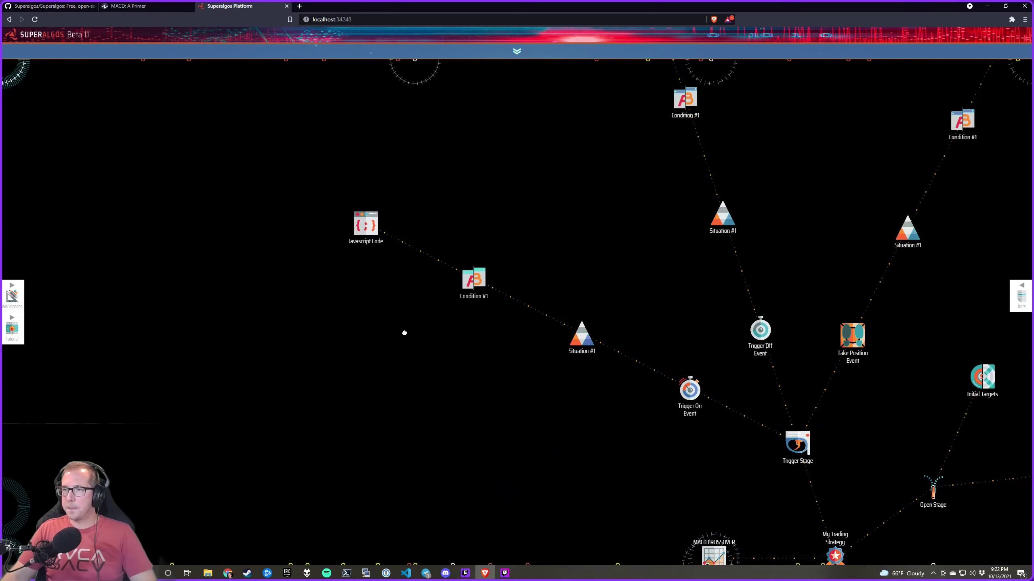
Expand the Sparta data mine's Task Manager in the BTC/USDT data tasks down to its indicator bot processes
scroll(478, 329, "down", 3)
left_click(526, 346)
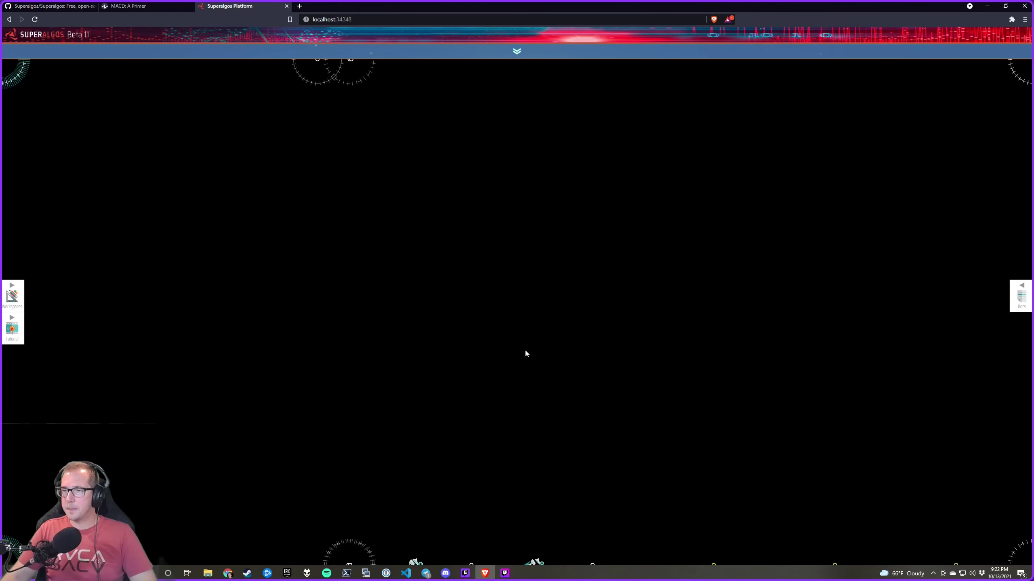
left_click(309, 413)
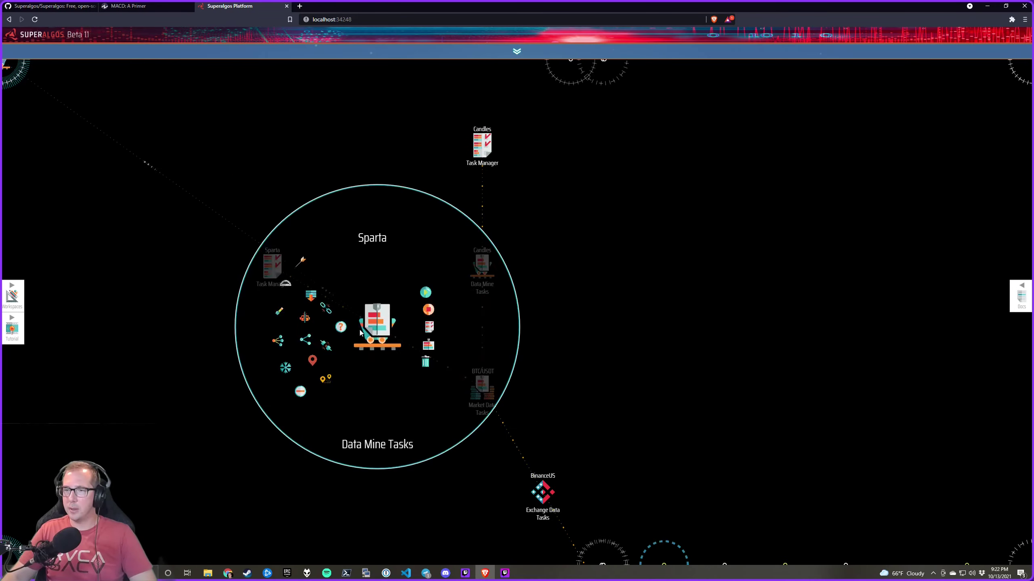
left_click(195, 331)
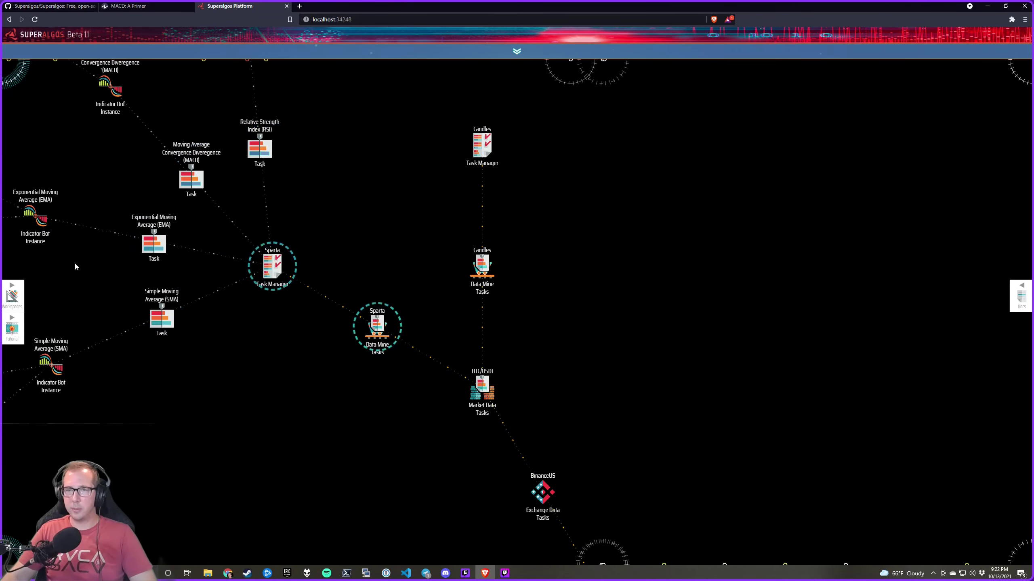
left_click_drag(76, 265, 235, 395)
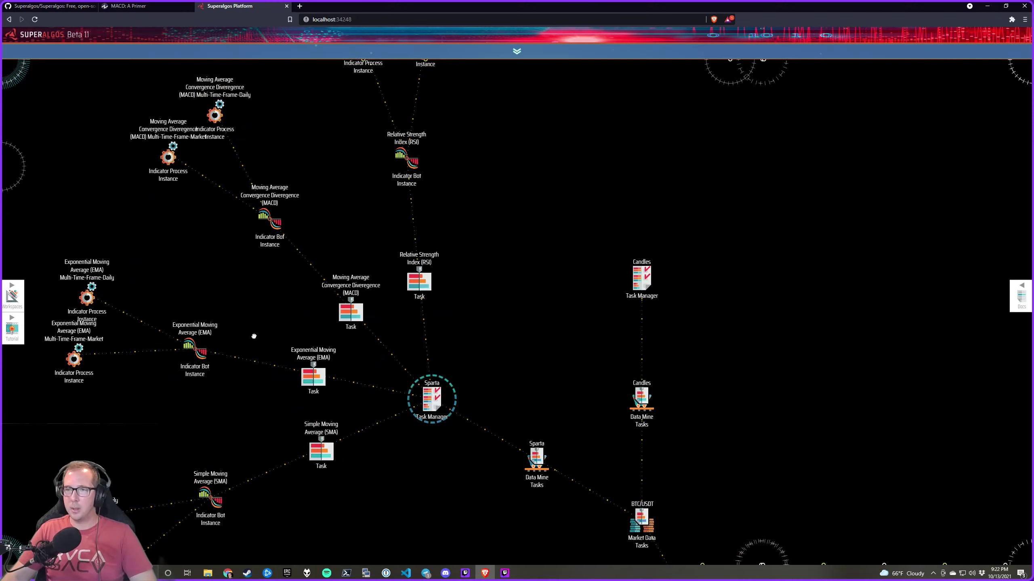
mouse_move(275, 249)
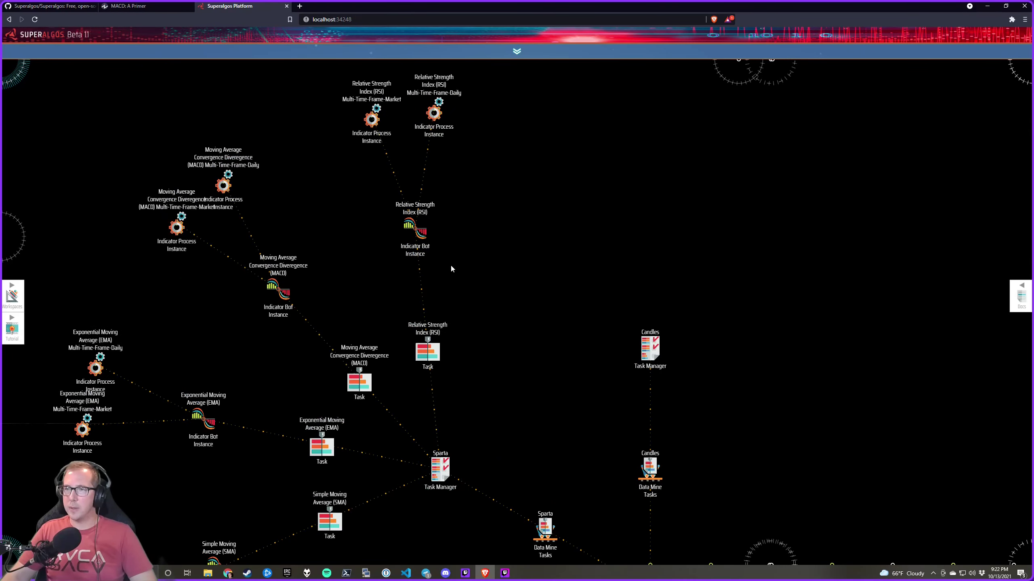
Expand the Candles Task Manager in the BTC/USDT data tasks to its Exchange Raw Data and Candles Volumes processes
left_click_drag(483, 282, 431, 191)
mouse_move(589, 206)
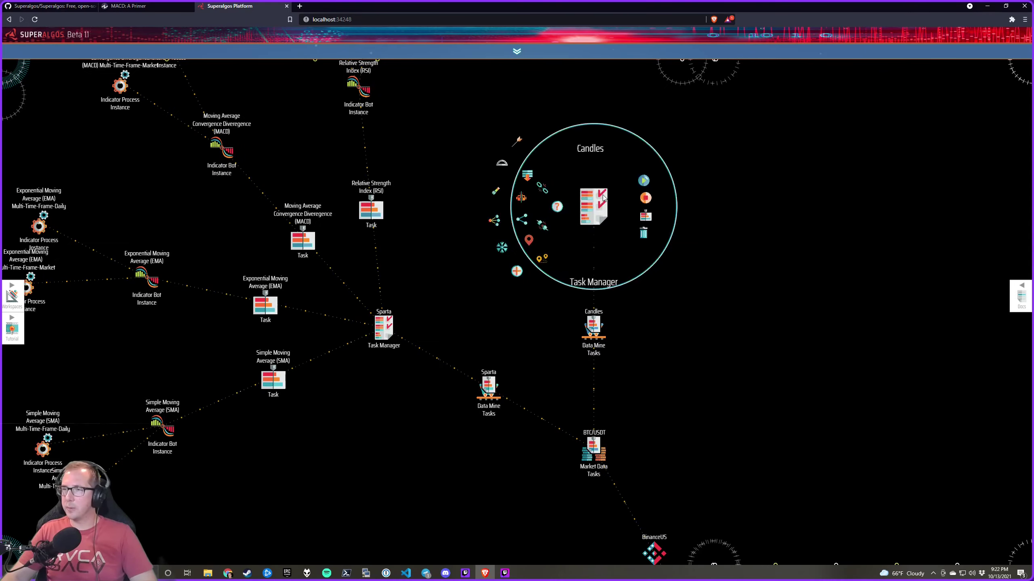
left_click_drag(503, 221, 564, 435)
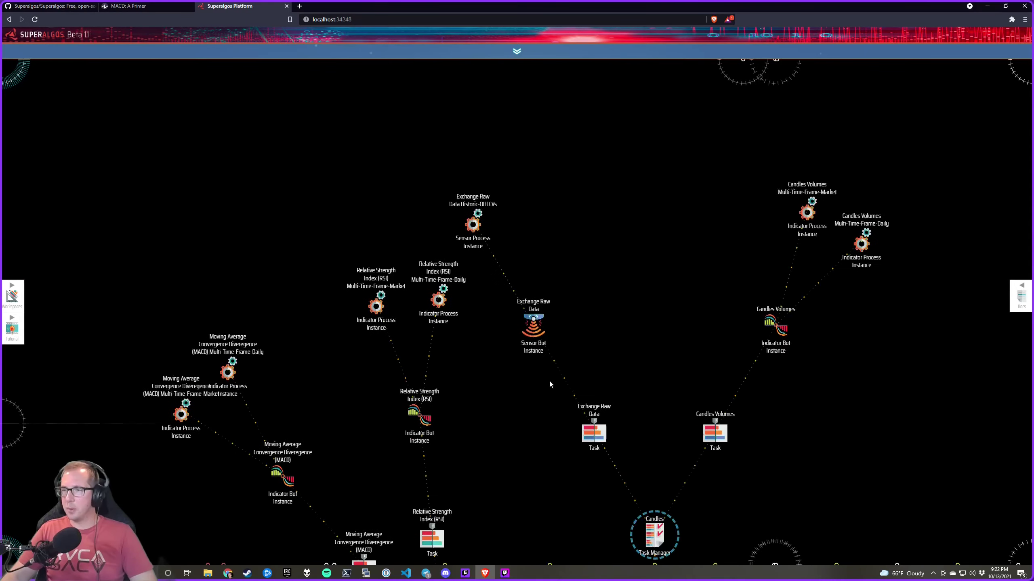
Set the startDate of the Exchange Raw Data sensor bot instance to 2021-01-01
mouse_move(533, 325)
left_click(584, 309)
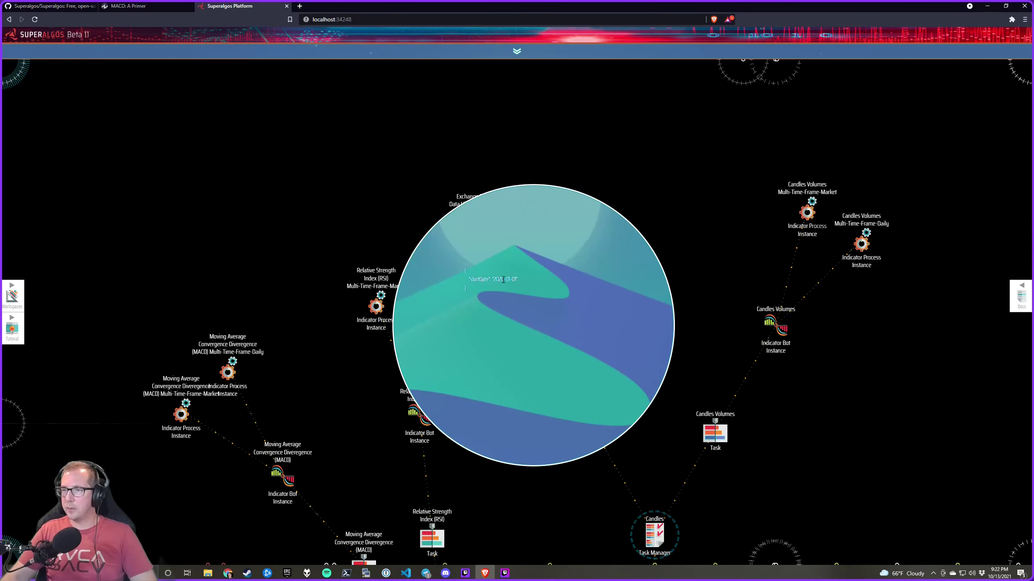
key("Delete")
type("1")
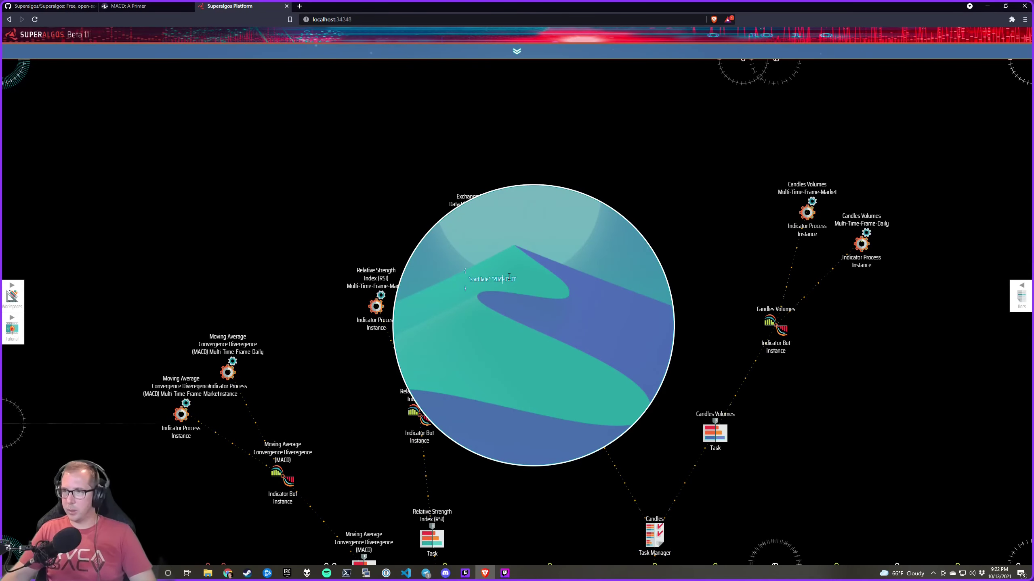
Run all data mine tasks of the BTC/USDT market data tasks and confirm the run
left_click_drag(599, 474, 478, 98)
mouse_move(545, 397)
left_click(627, 365)
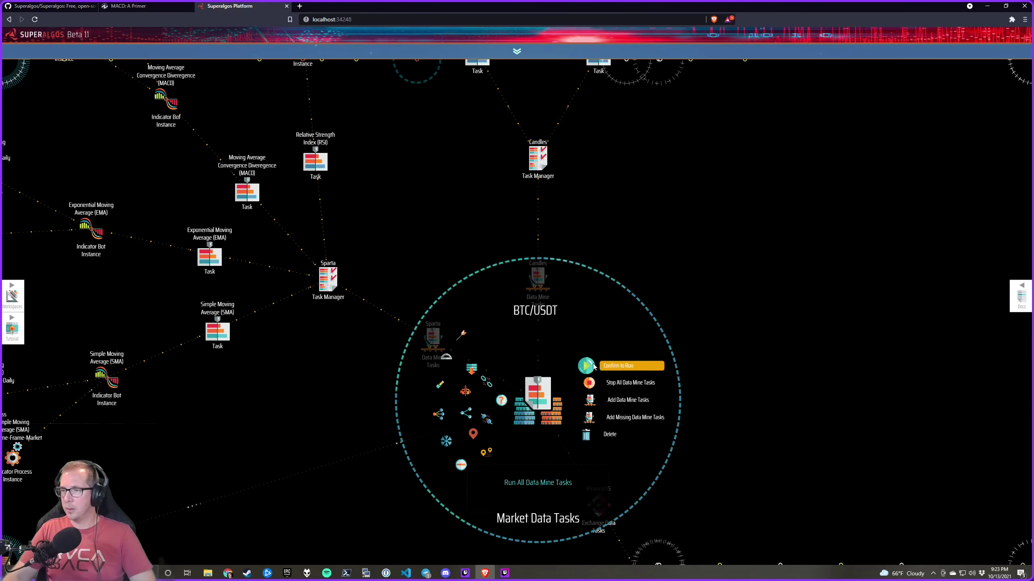
Check the progress of the running Exchange Raw Data, Candles Volumes, RSI, MACD, EMA and SMA processes
left_click_drag(437, 210, 557, 344)
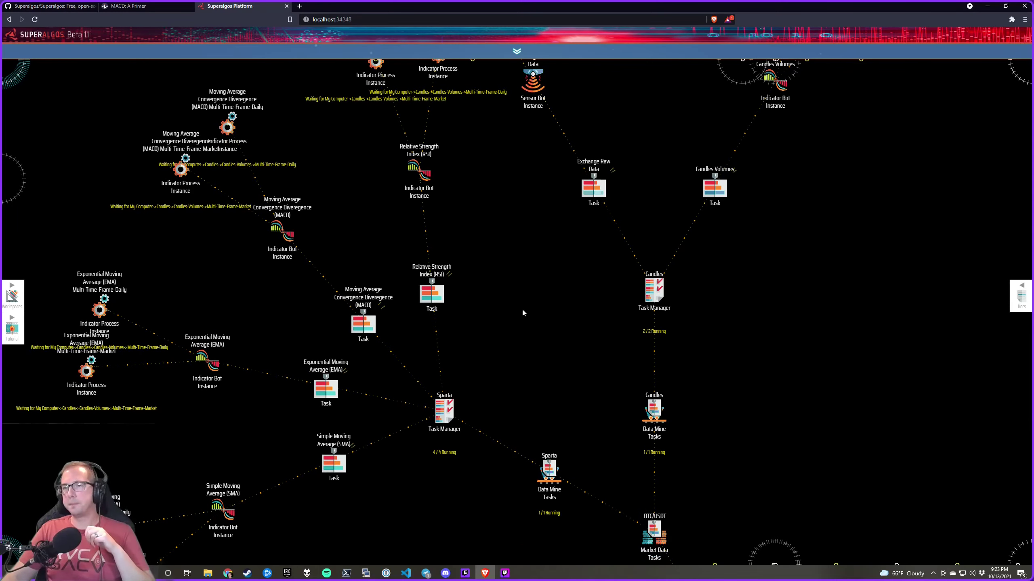
left_click_drag(522, 307, 552, 325)
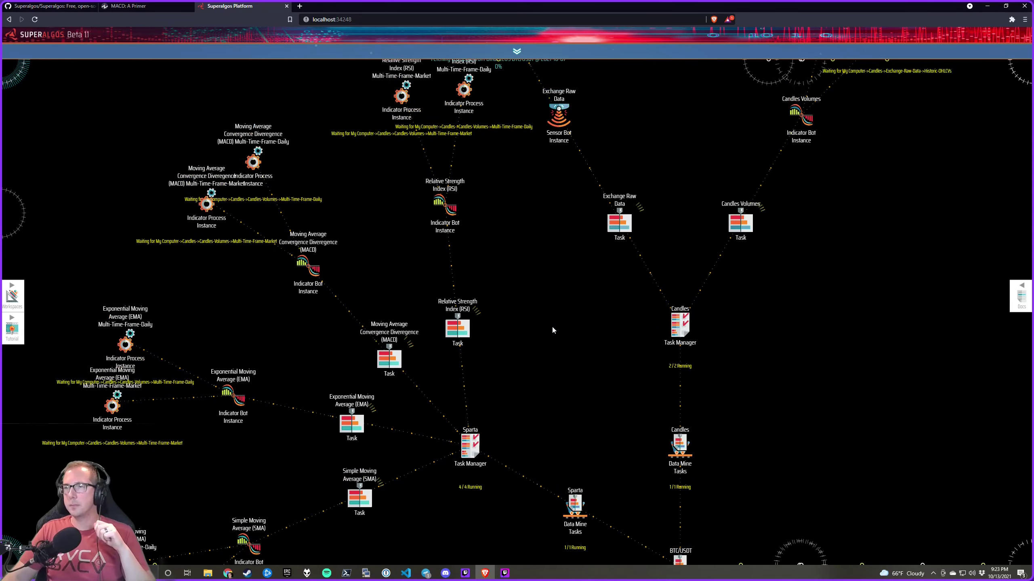
scroll(544, 376, "up", 3)
left_click_drag(525, 358, 489, 344)
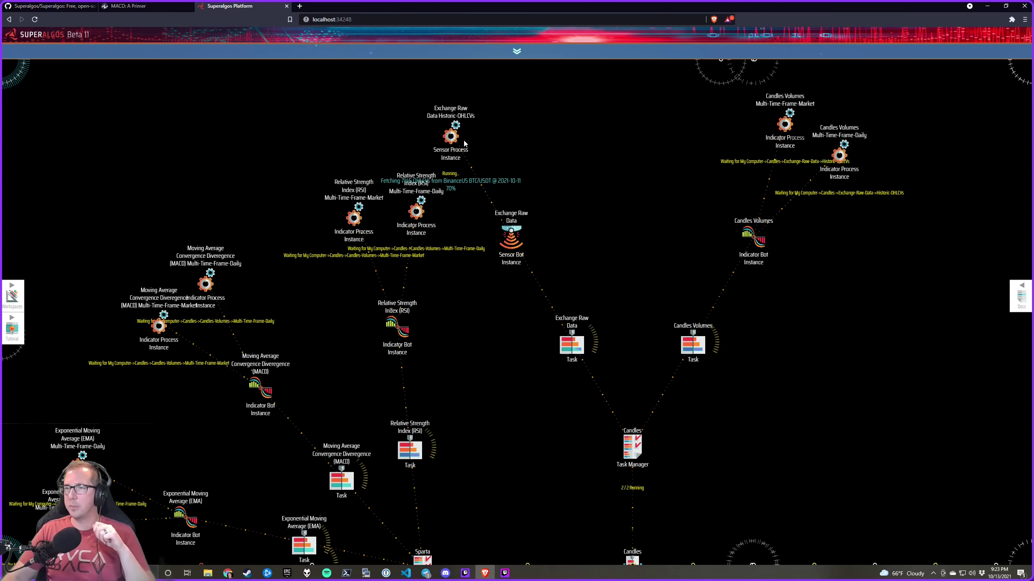
mouse_move(464, 142)
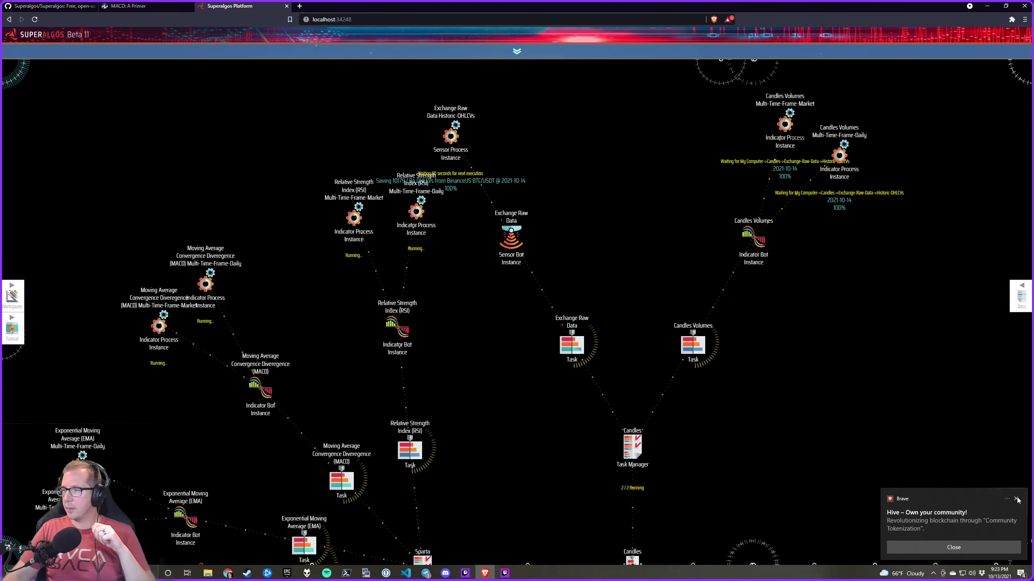
left_click_drag(502, 409, 534, 178)
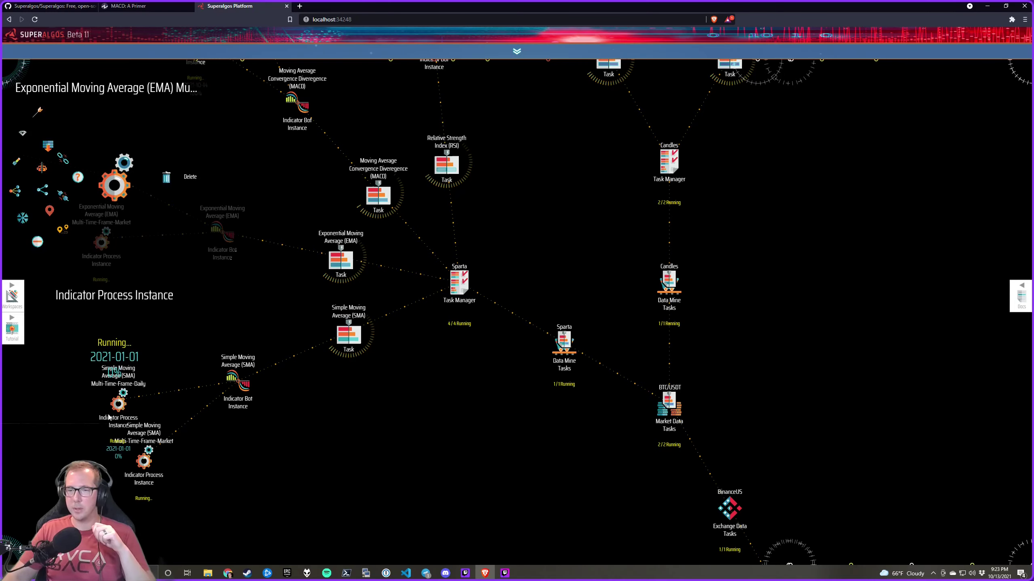
left_click_drag(289, 161, 215, 372)
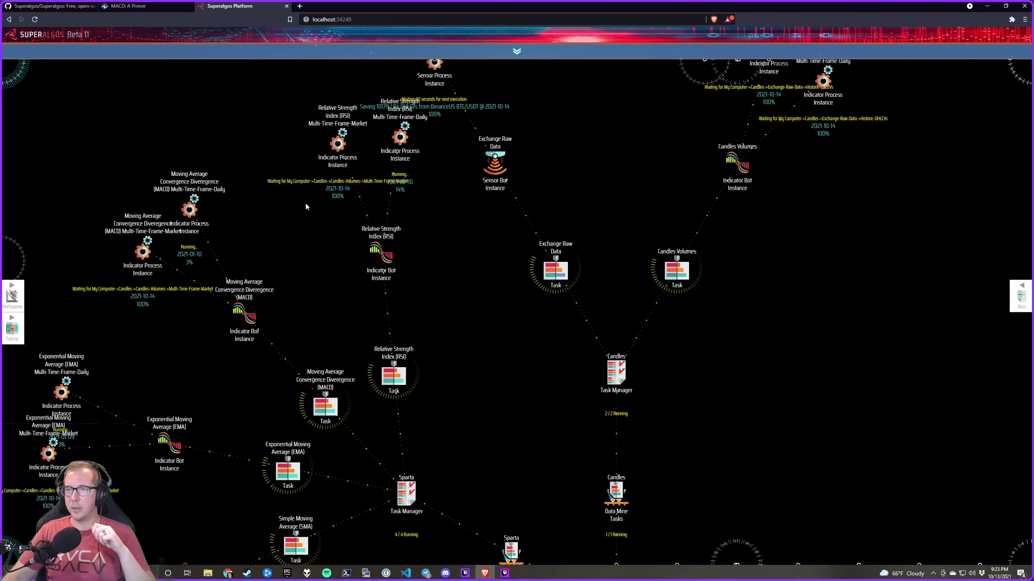
mouse_move(338, 144)
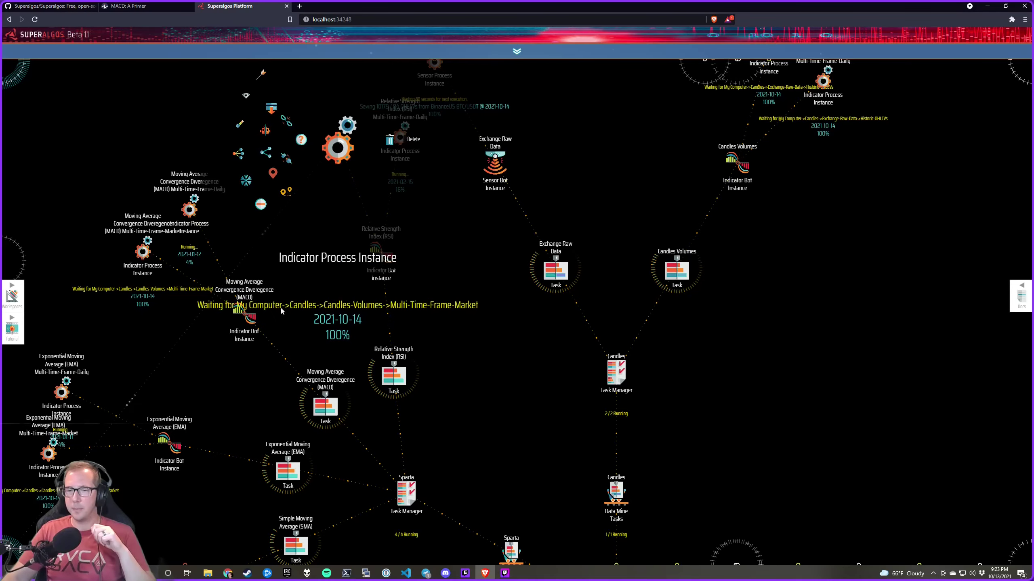
left_click_drag(266, 381, 316, 144)
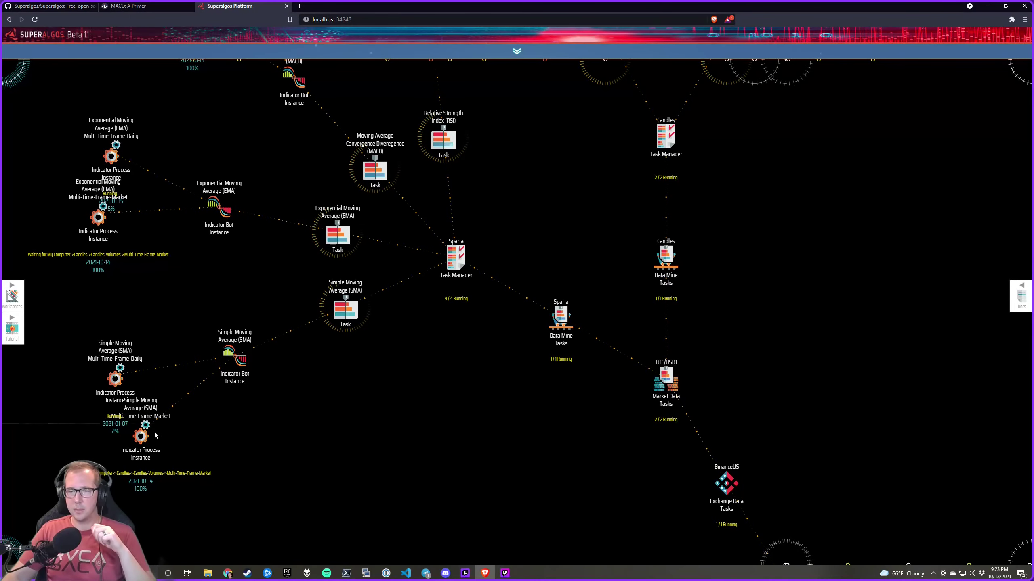
mouse_move(155, 435)
scroll(290, 430, "up", 1)
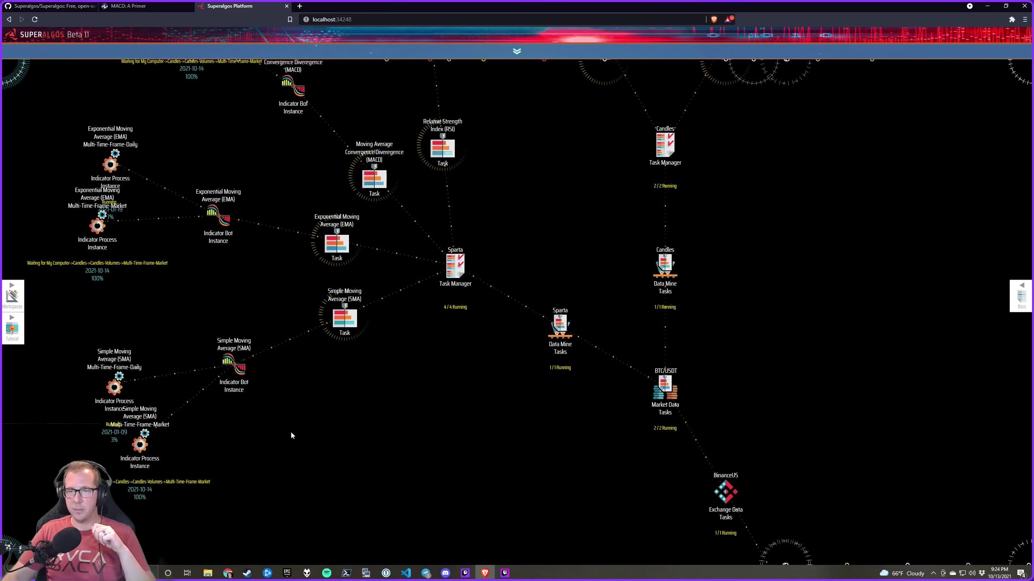
left_click_drag(316, 434, 263, 499)
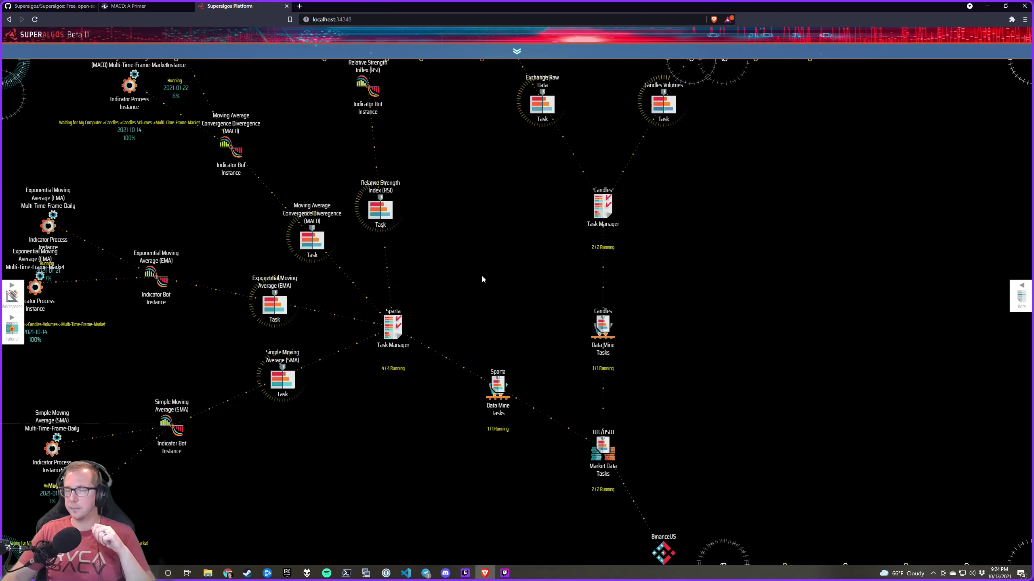
Show the BTC/USDT Candles layer on the MACD CROSSOVER backtesting session's chart in the charting space
scroll(481, 279, "down", 6)
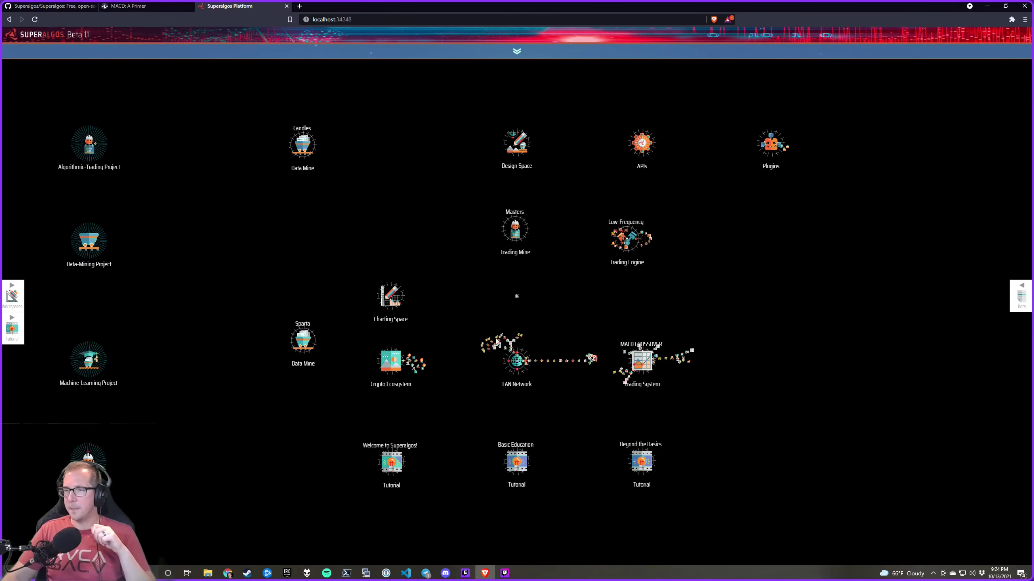
scroll(632, 359, "up", 2)
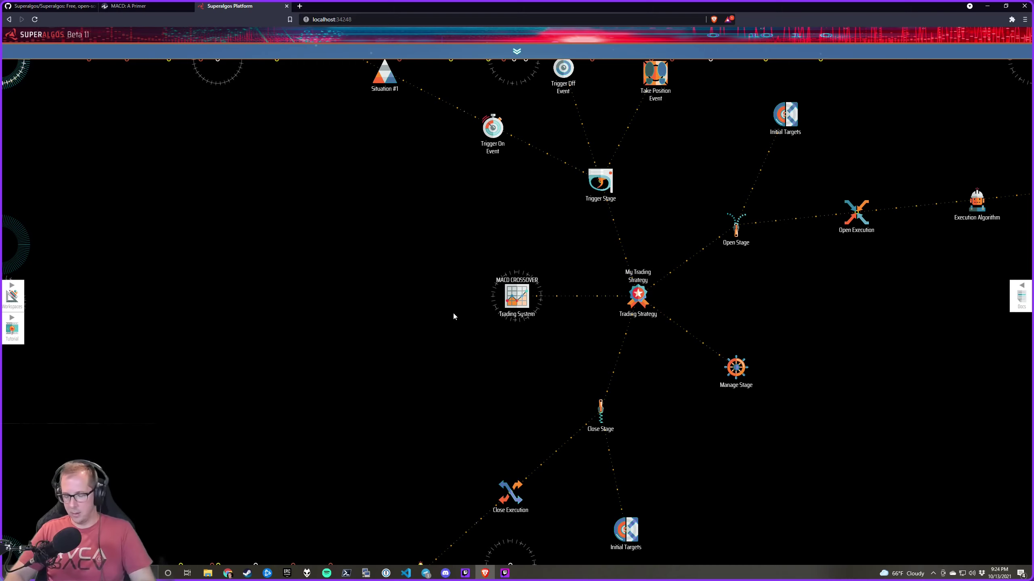
key("ctrl+Down")
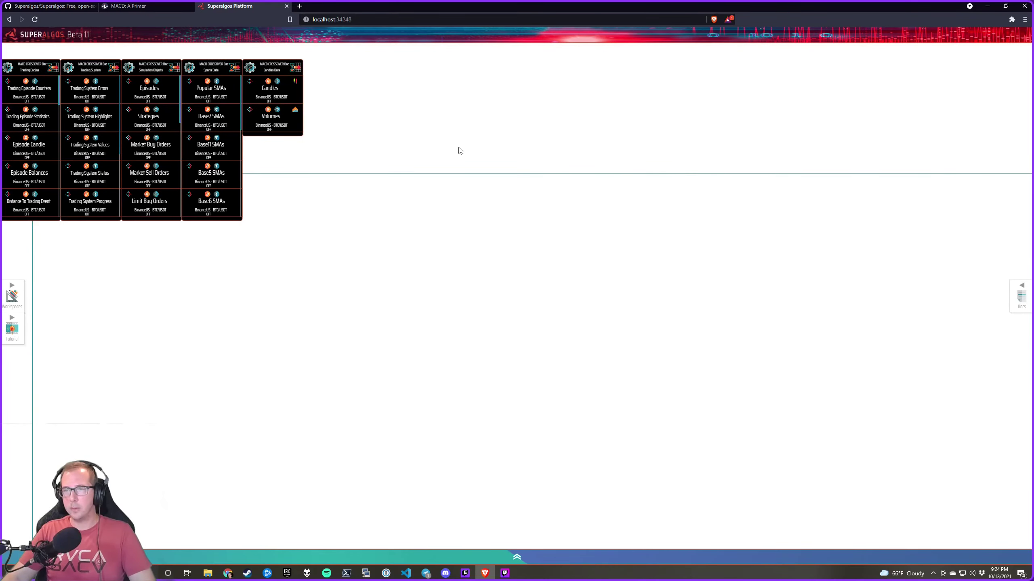
scroll(685, 108, "down", 5)
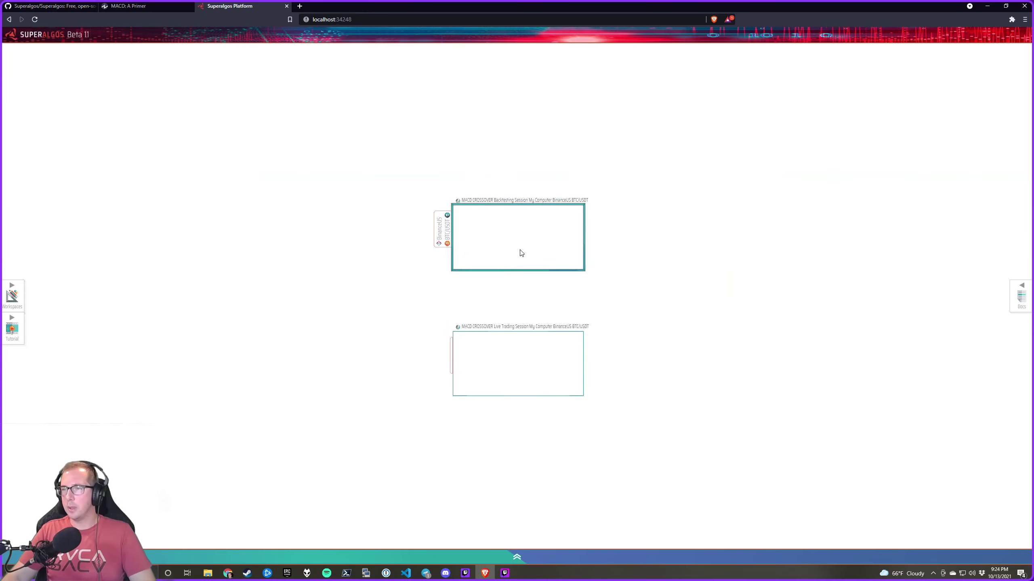
scroll(522, 246, "up", 3)
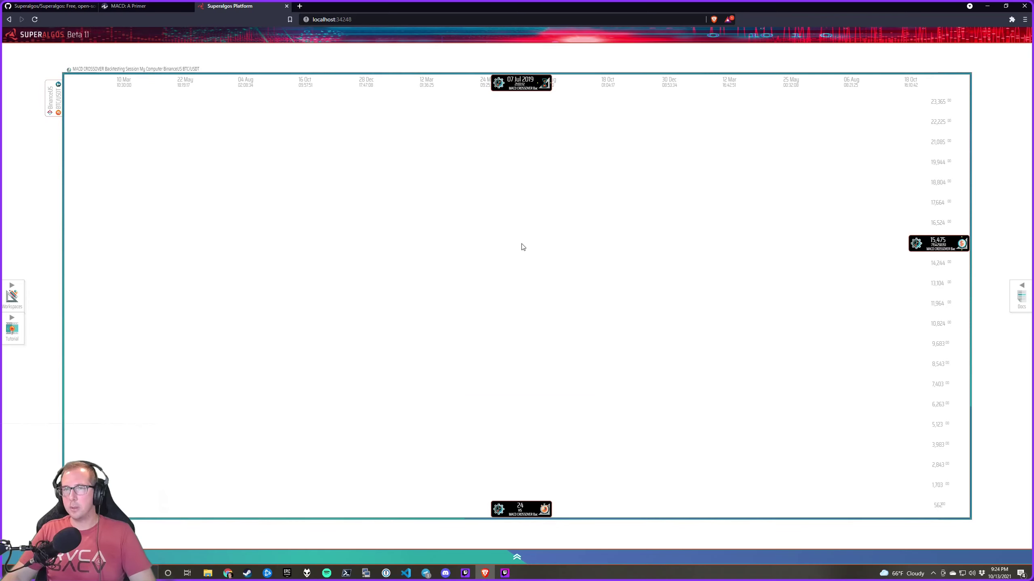
scroll(522, 247, "up", 2)
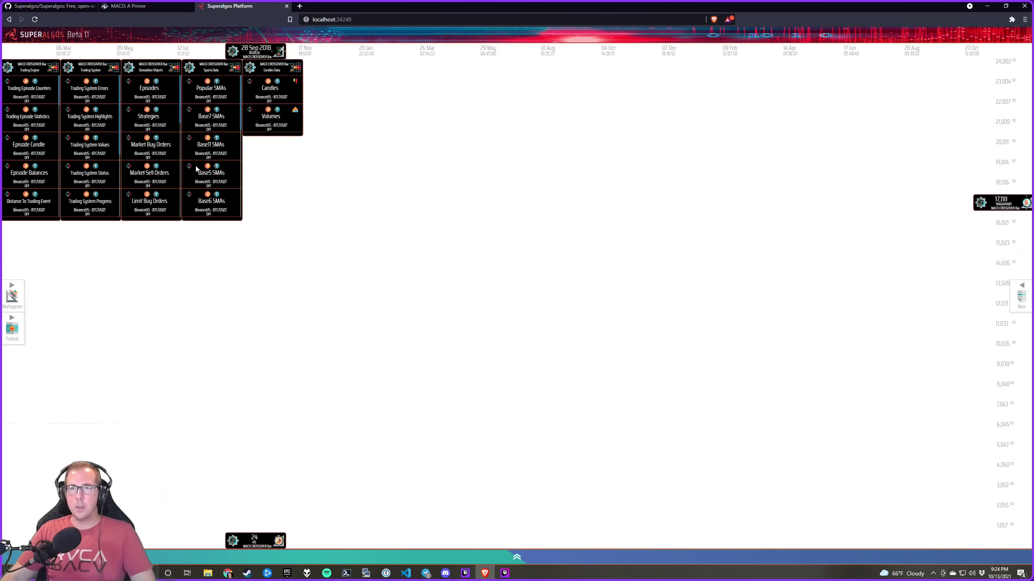
left_click(269, 90)
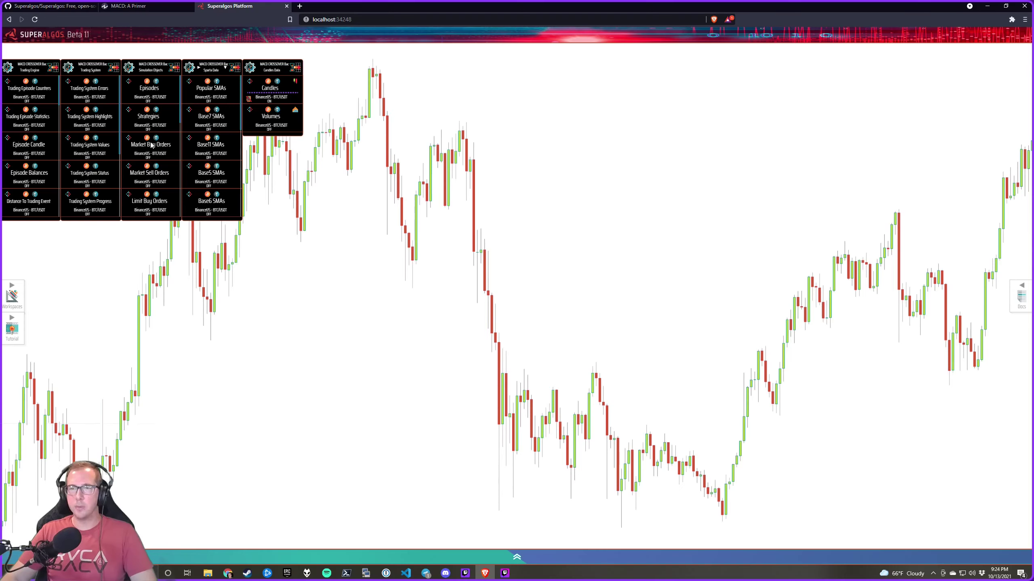
Turn on the MACD 122609 layer from the Sparta data on the backtesting chart
scroll(230, 164, "down", 5)
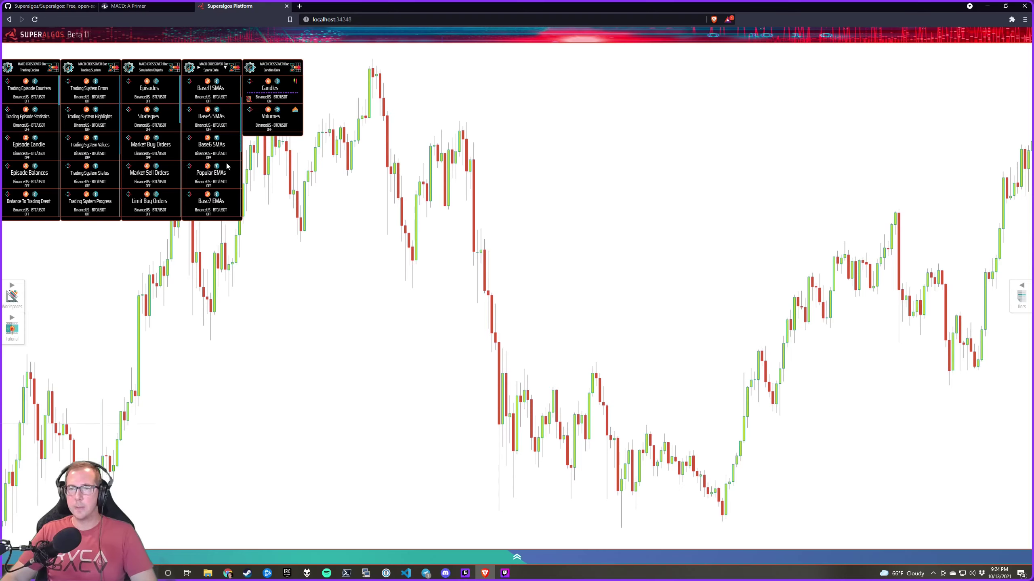
scroll(228, 168, "up", 2)
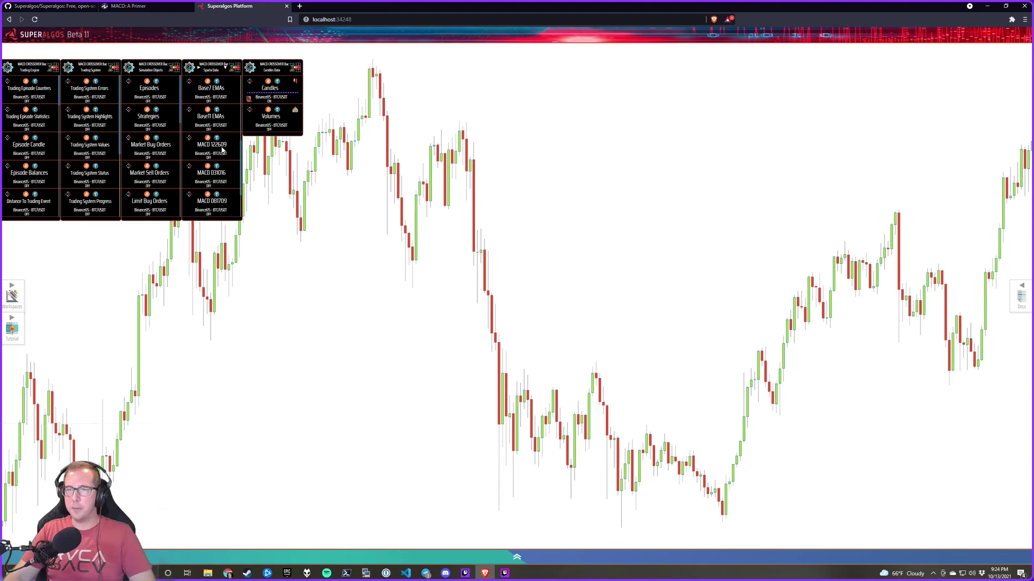
scroll(225, 161, "down", 1)
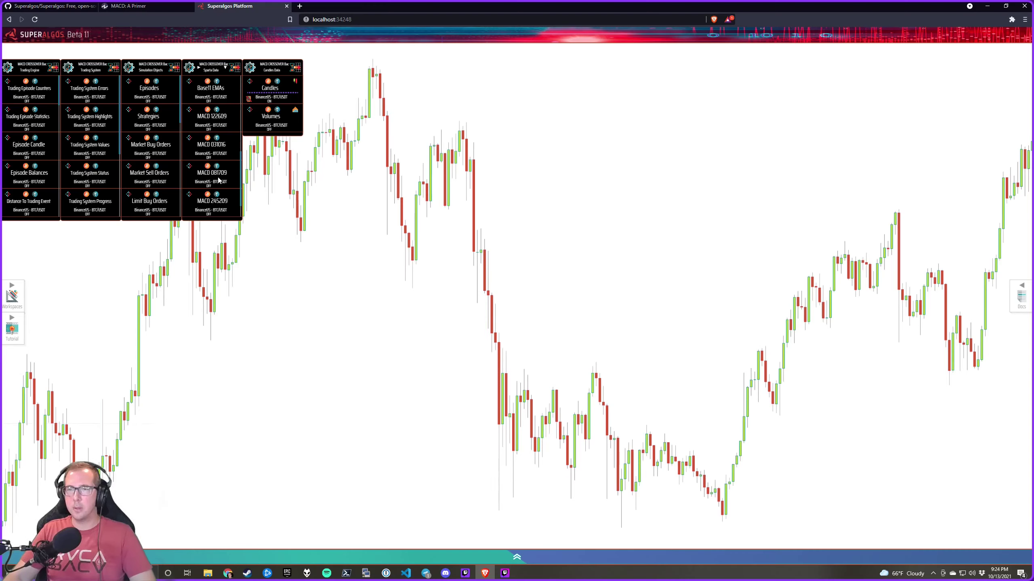
scroll(219, 181, "down", 1)
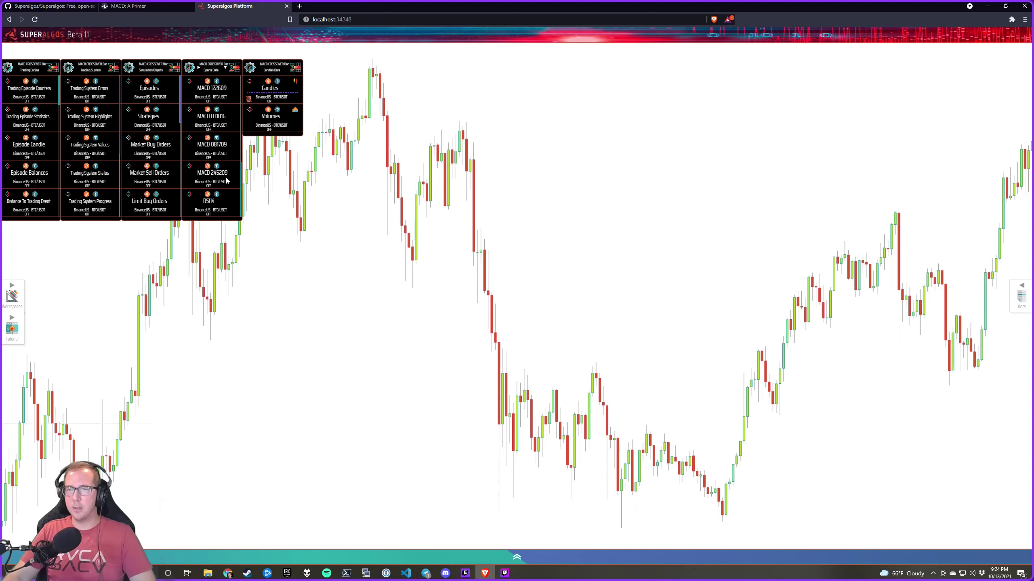
scroll(227, 181, "up", 1)
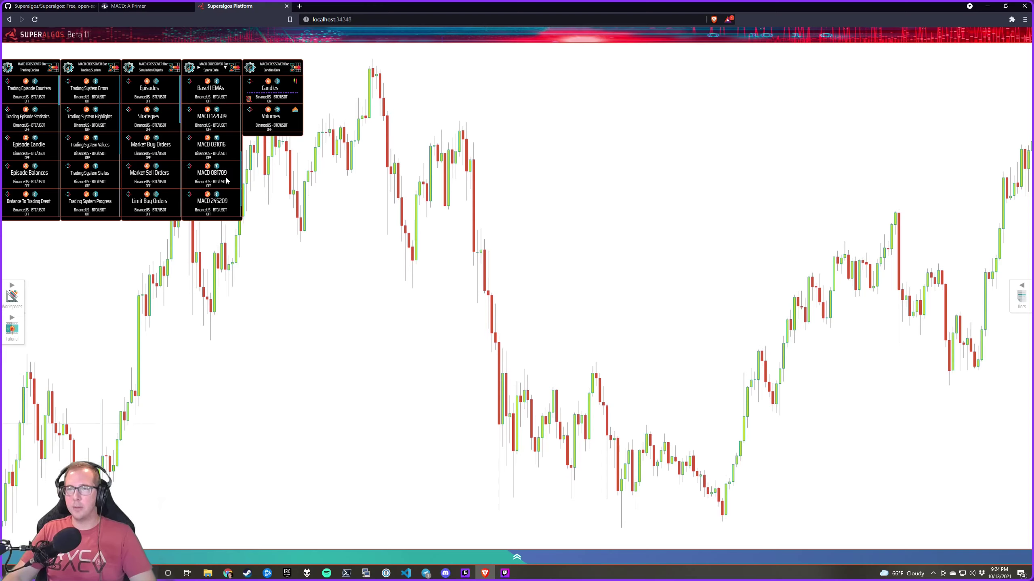
scroll(216, 143, "up", 1)
left_click(213, 149)
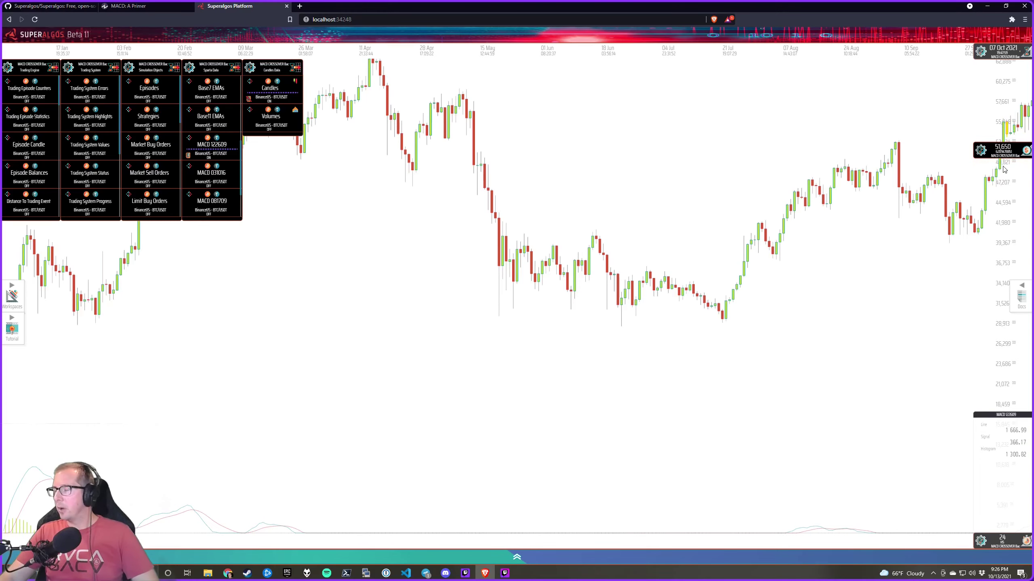
Adjust the vertical scale and position of the MACD 122609 plot so its lines and histogram are readable across the backtesting chart
scroll(1003, 287, "down", 5)
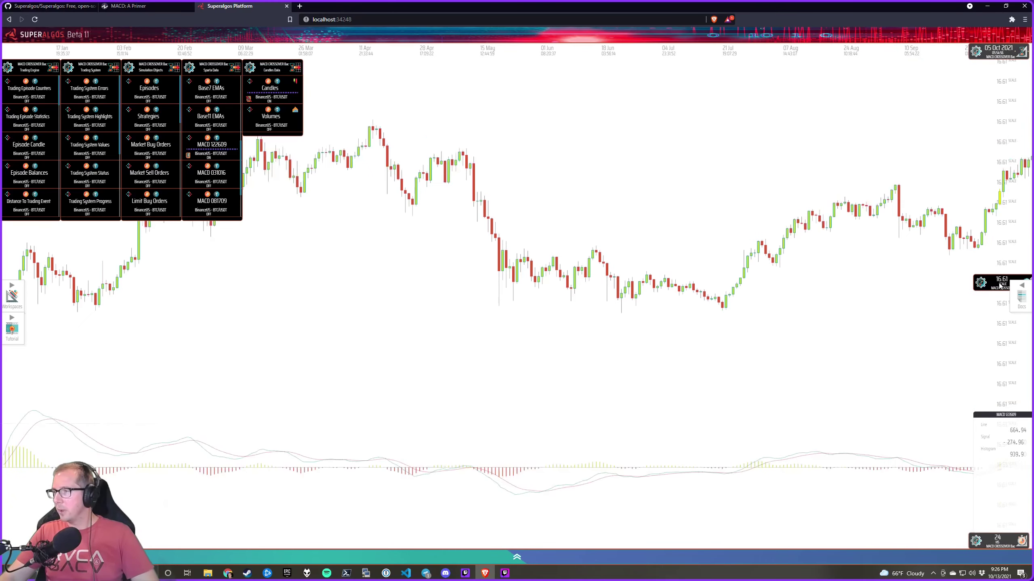
scroll(999, 286, "up", 3)
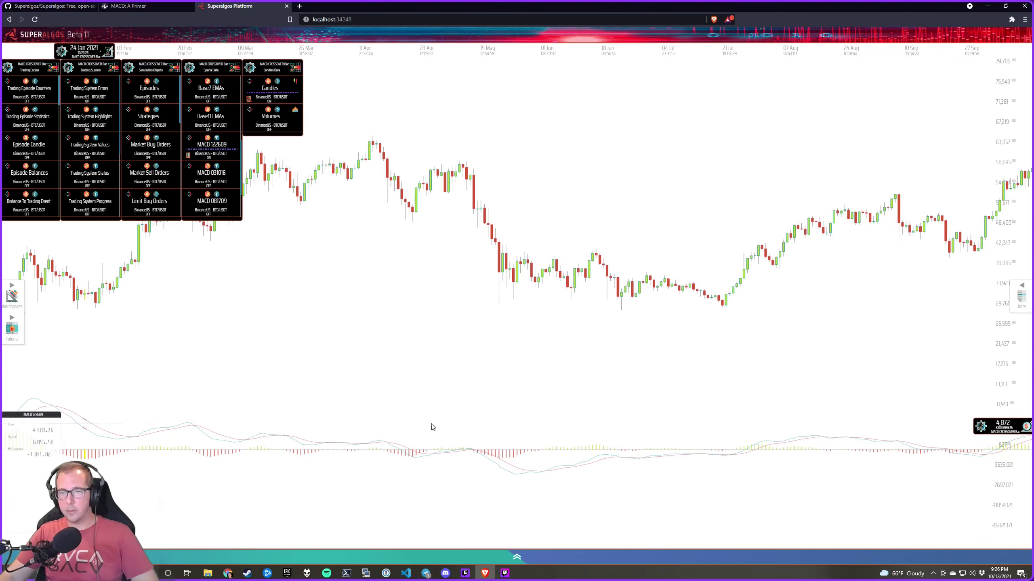
scroll(1004, 464, "up", 5)
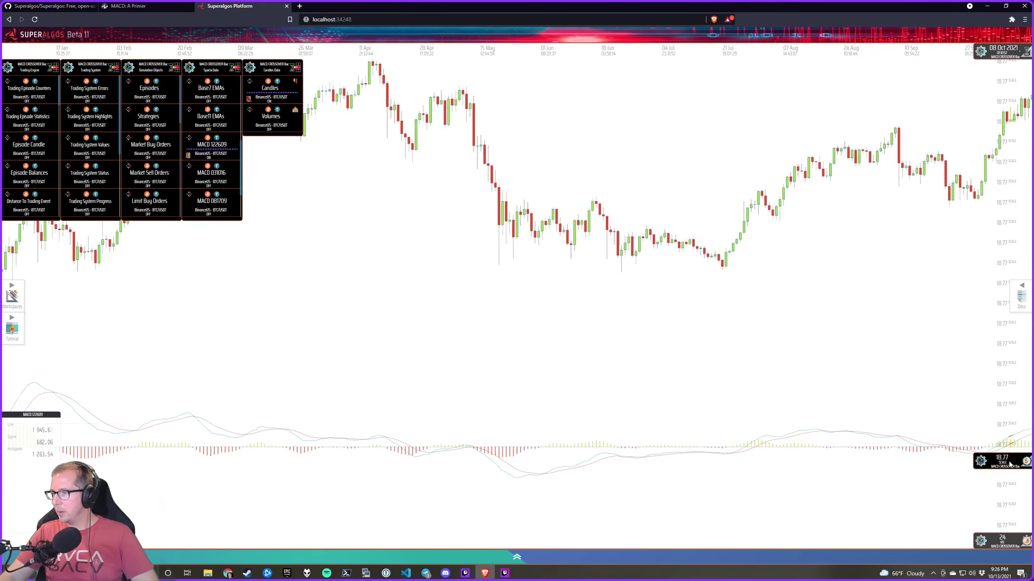
scroll(1002, 459, "up", 8)
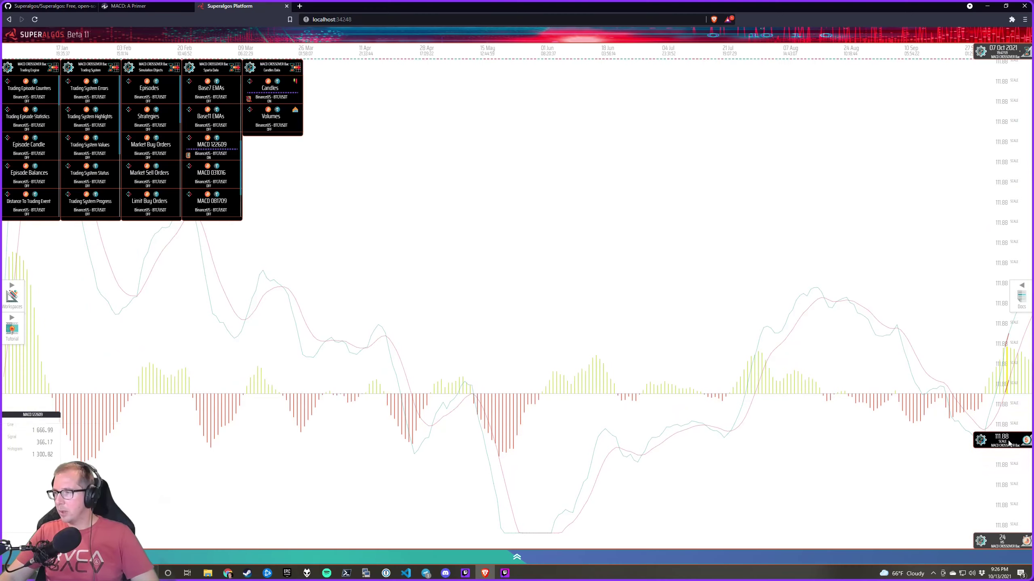
scroll(1005, 443, "up", 5)
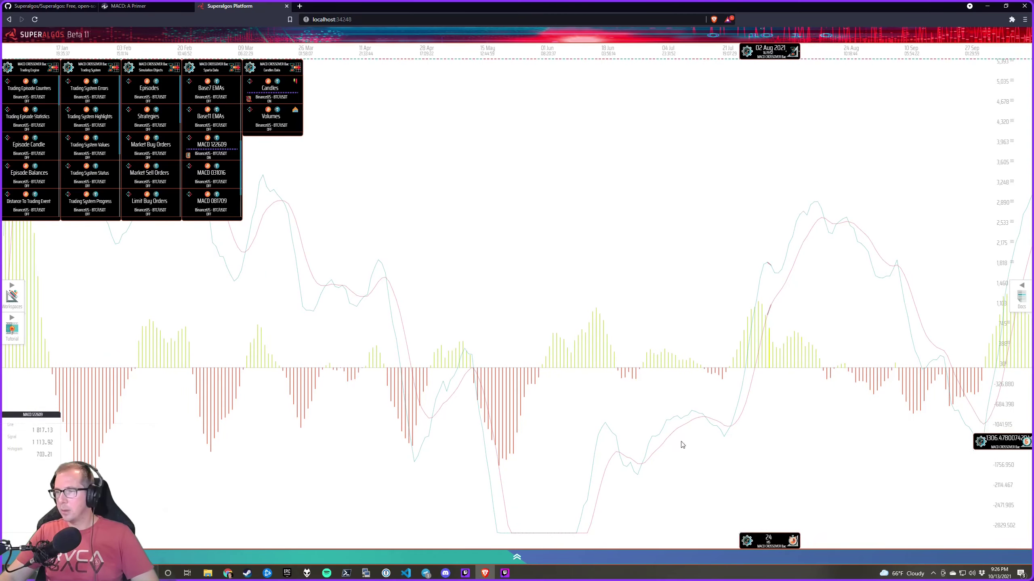
left_click_drag(680, 443, 641, 351)
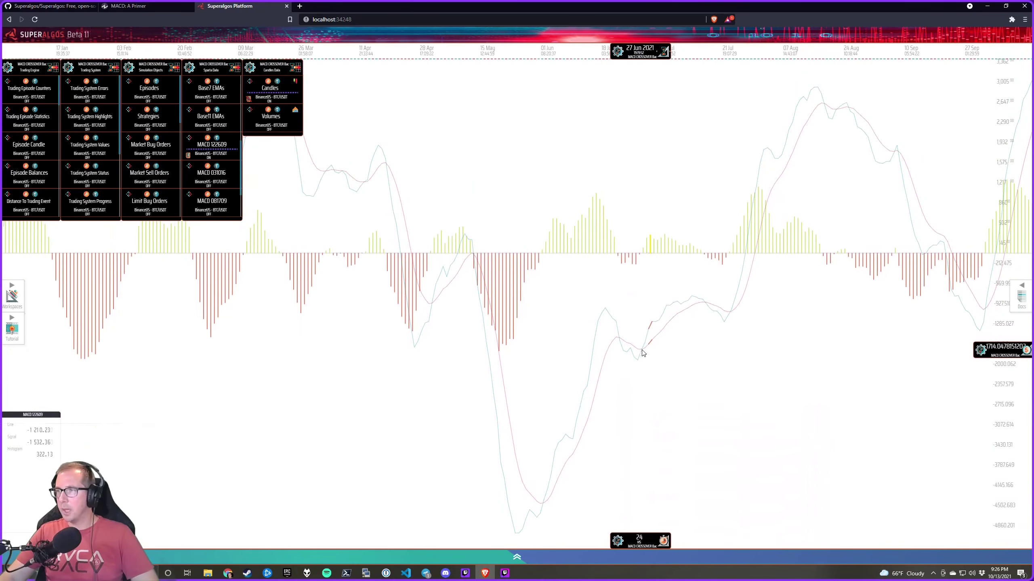
scroll(989, 247, "down", 3)
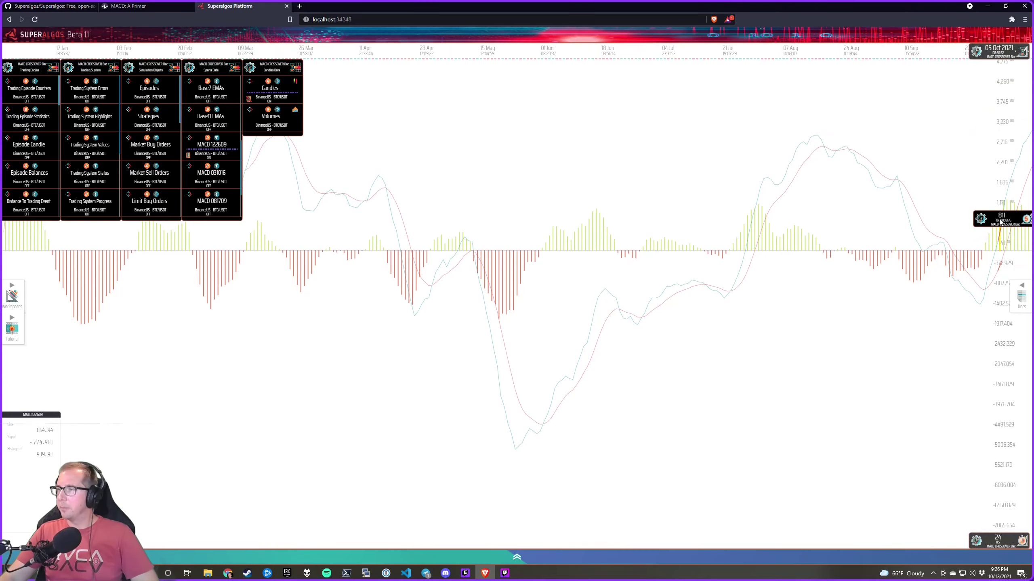
scroll(999, 222, "down", 2)
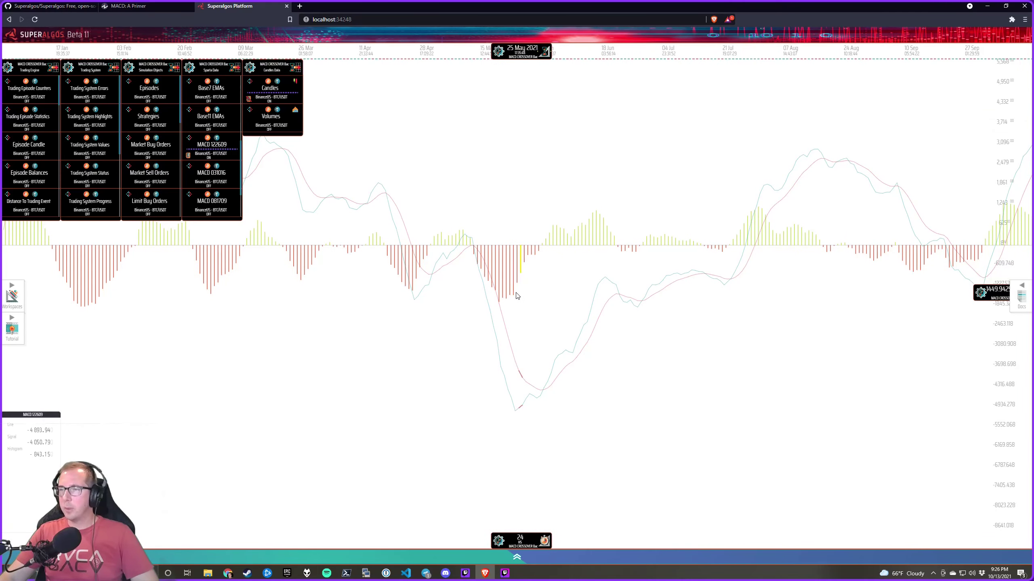
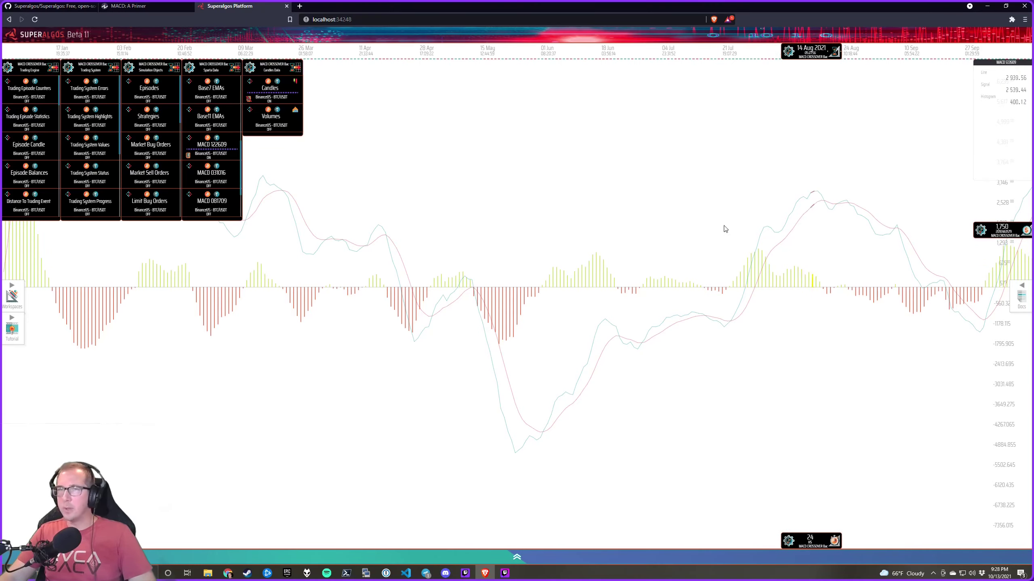
Switch to the Investopedia MACD article and review the sections on the indicator and the background knowledge about moving averages
left_click(159, 11)
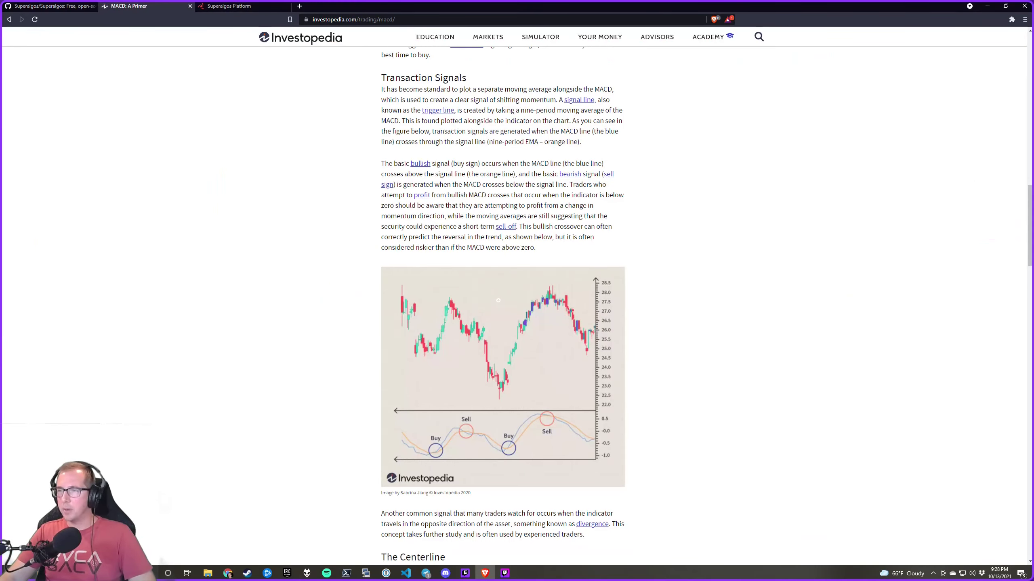
scroll(540, 257, "up", 4)
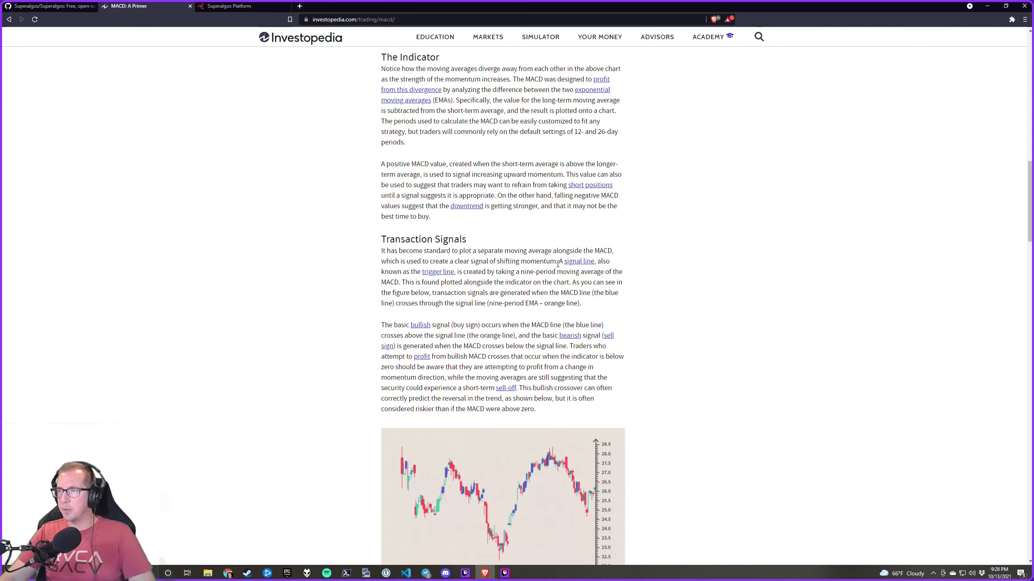
scroll(557, 264, "up", 4)
scroll(558, 264, "down", 4)
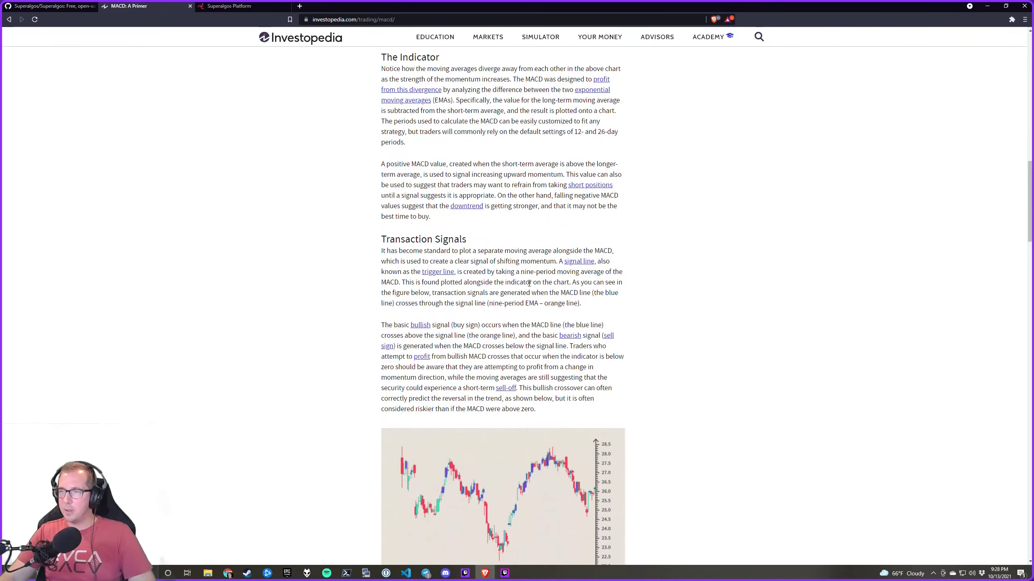
scroll(519, 285, "down", 1)
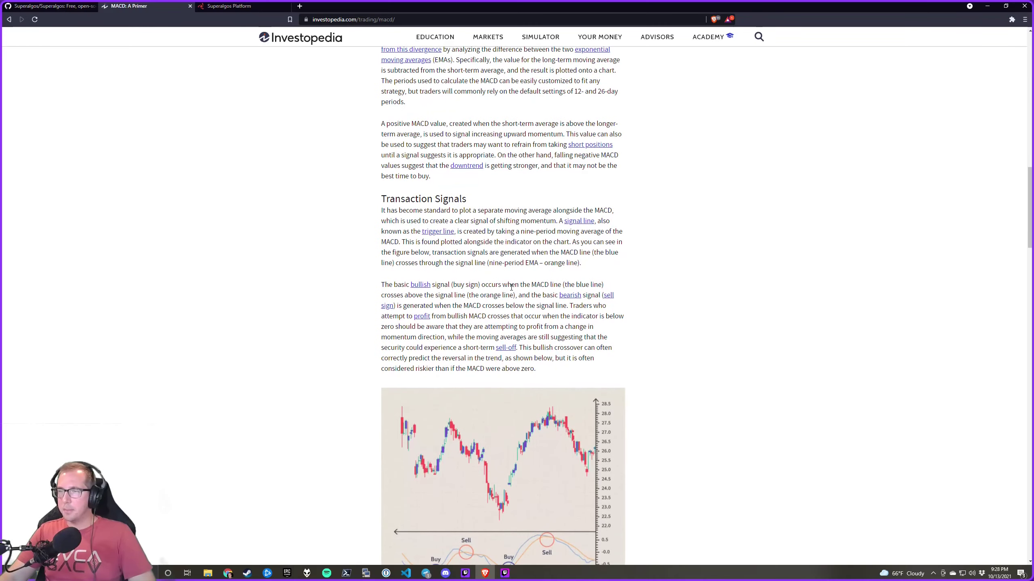
scroll(508, 287, "up", 4)
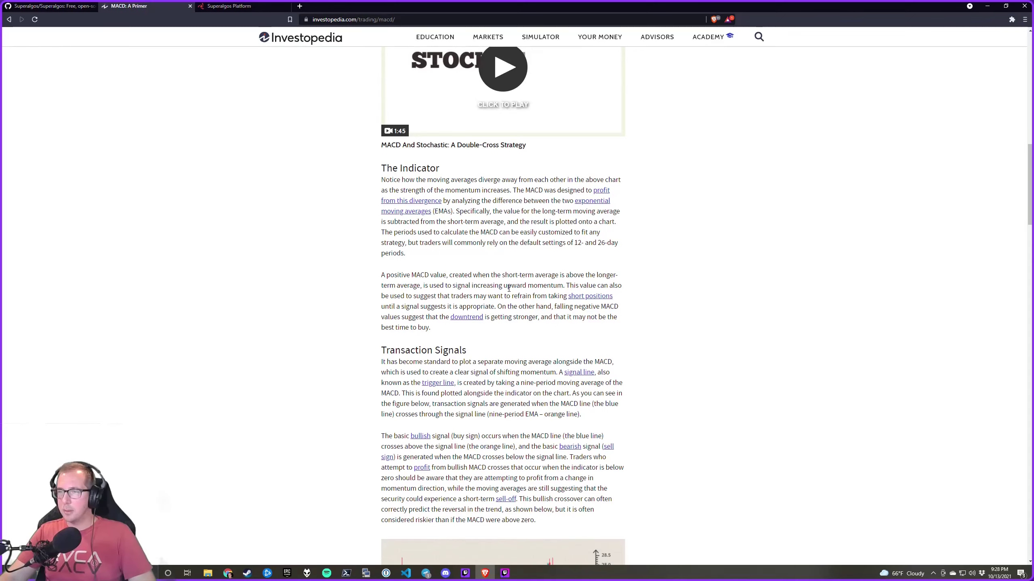
scroll(508, 288, "up", 3)
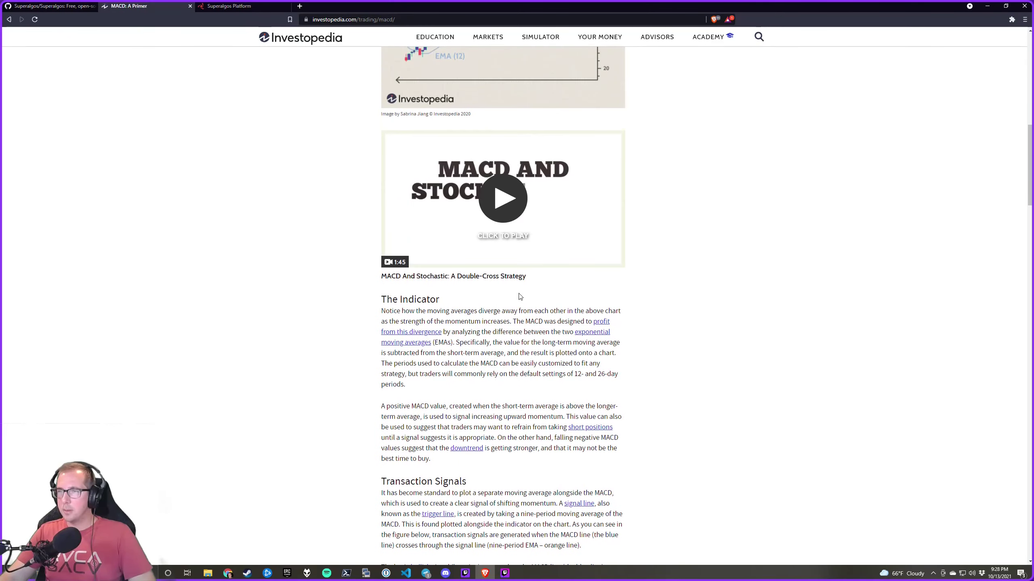
scroll(520, 297, "up", 10)
scroll(519, 293, "up", 1)
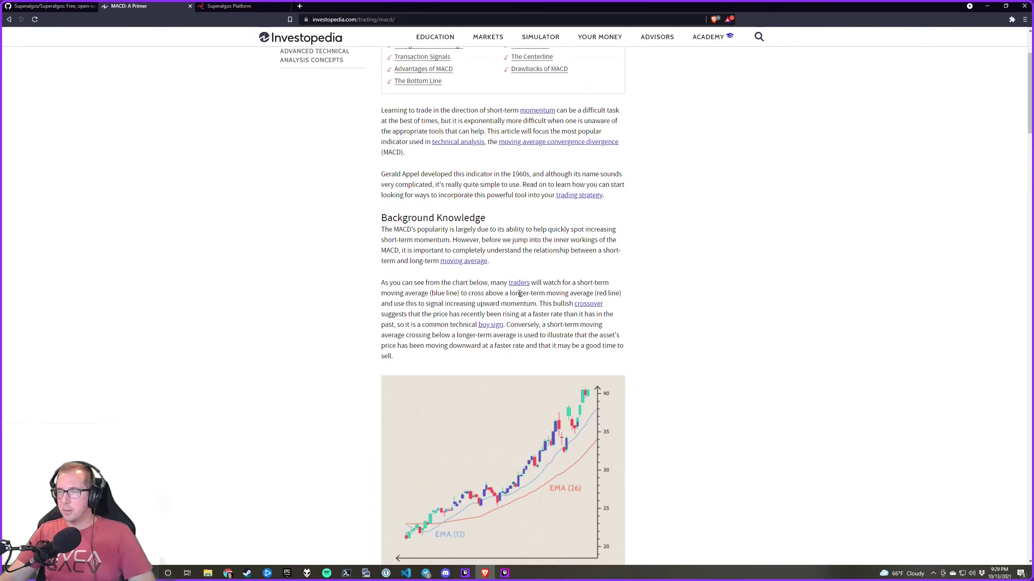
scroll(520, 297, "up", 1)
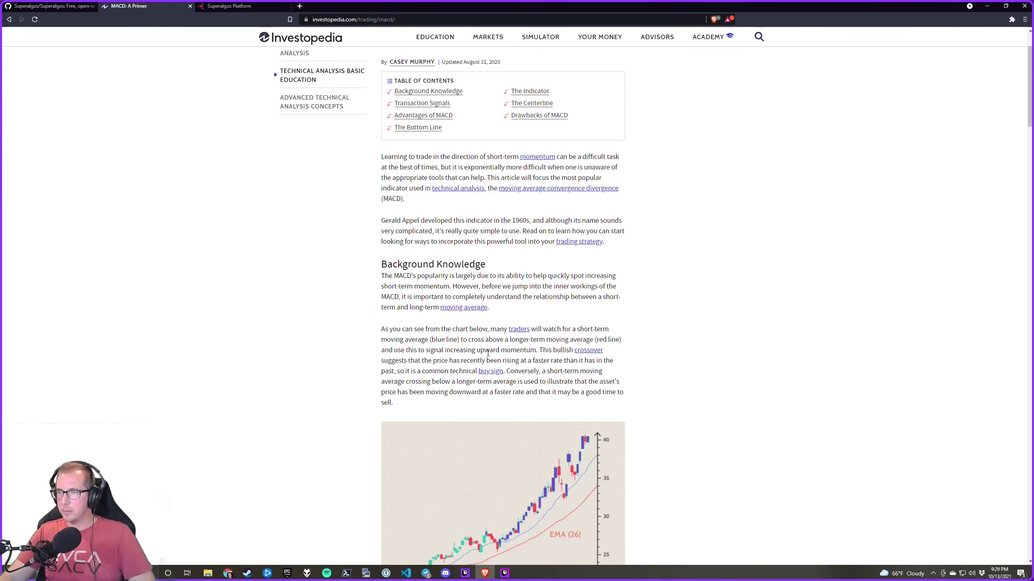
Read the Transaction Signals section and its chart for the MACD and signal line crossover rules for buying and selling
scroll(451, 354, "down", 8)
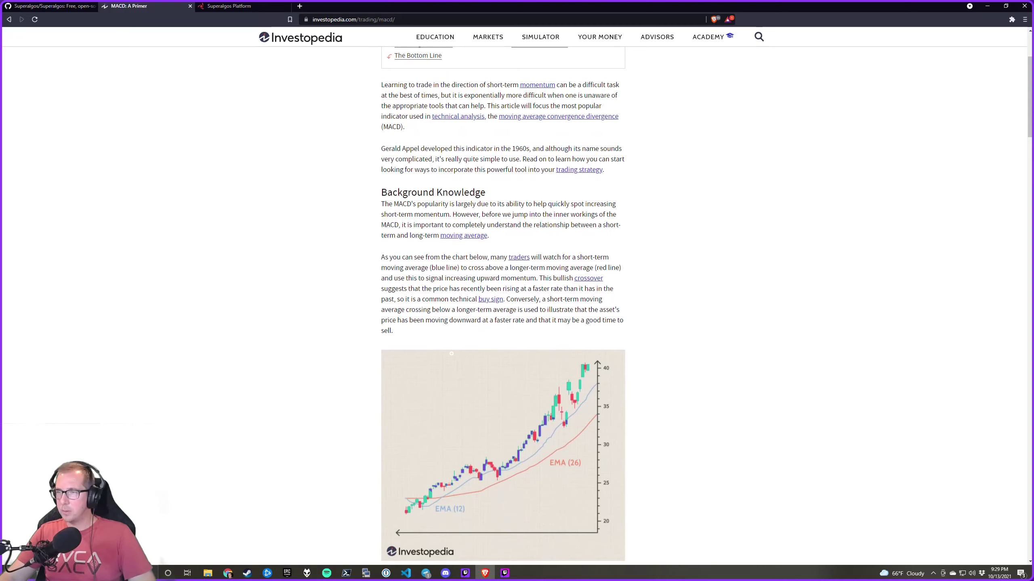
scroll(554, 318, "down", 8)
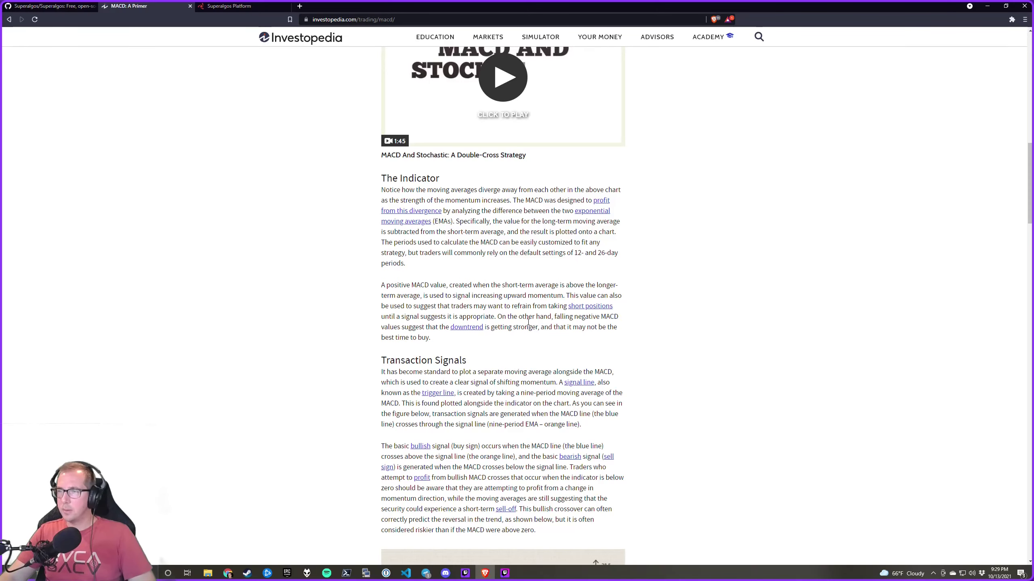
scroll(518, 339, "down", 2)
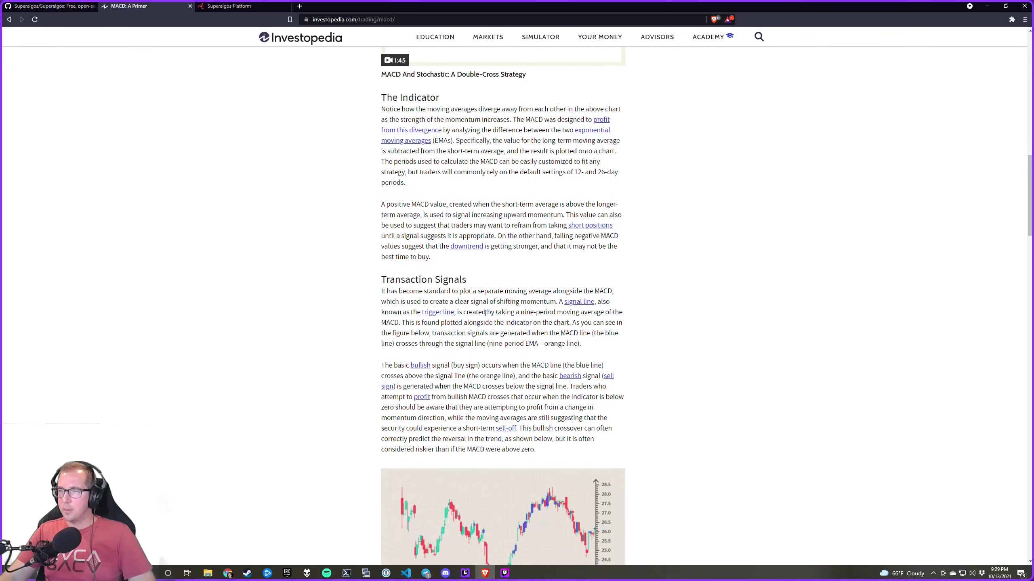
scroll(506, 312, "down", 1)
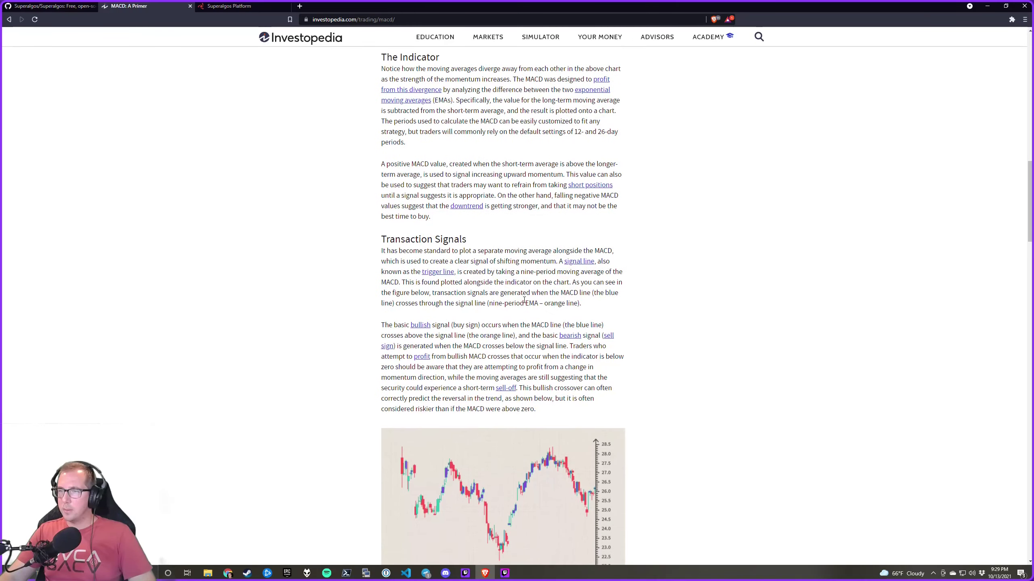
scroll(525, 295, "down", 3)
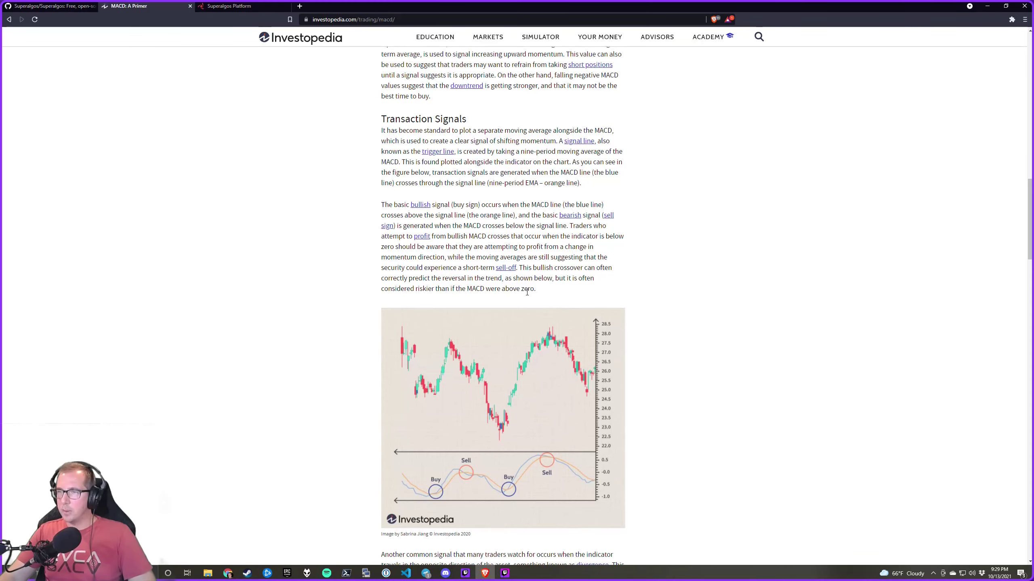
scroll(543, 282, "up", 1)
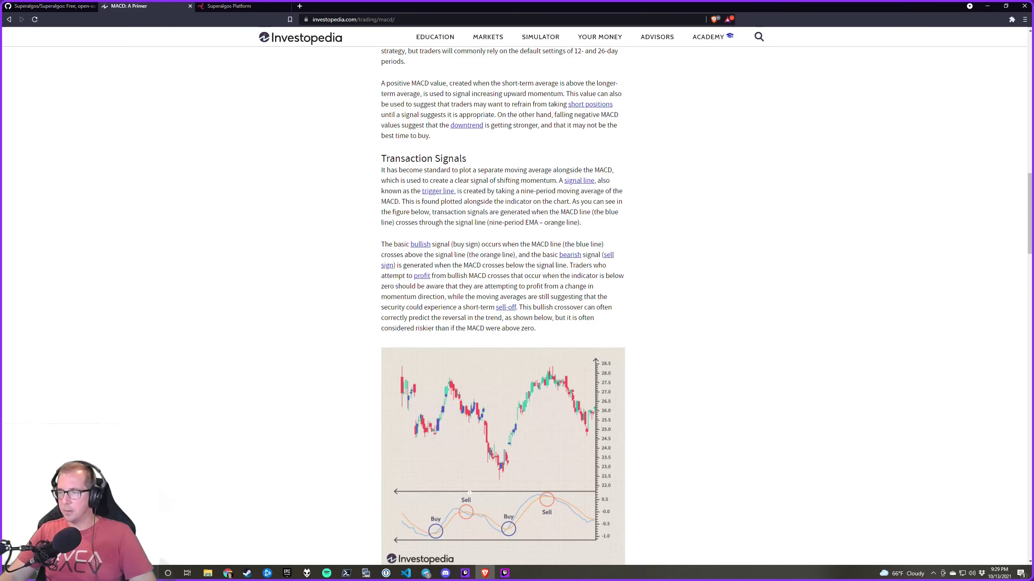
Switch back to Superalgos and open Condition #1 of the Trigger On Event's Situation #1 for editing
left_click(230, 5)
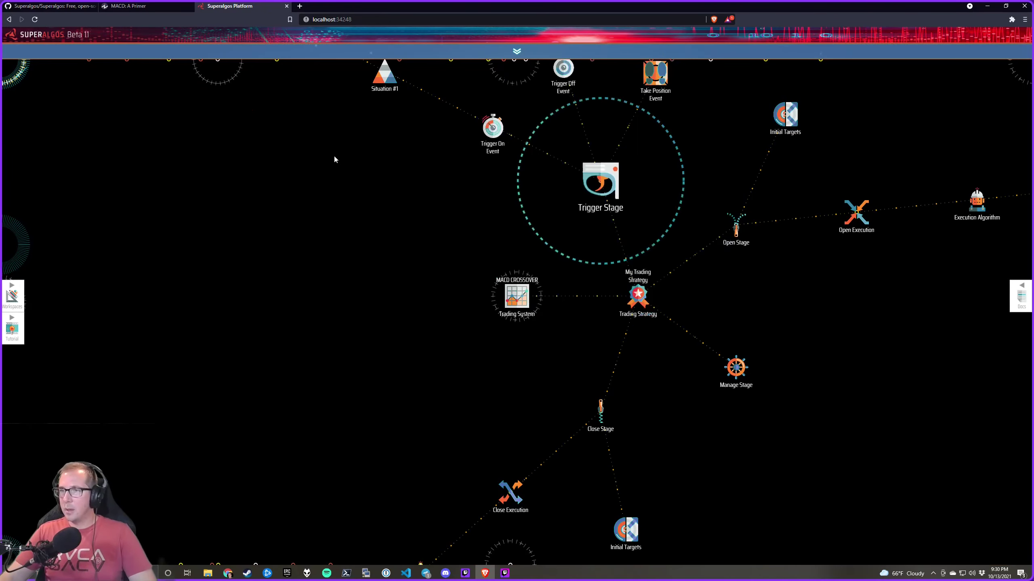
scroll(357, 391, "up", 2)
left_click_drag(356, 391, 510, 501)
mouse_move(451, 341)
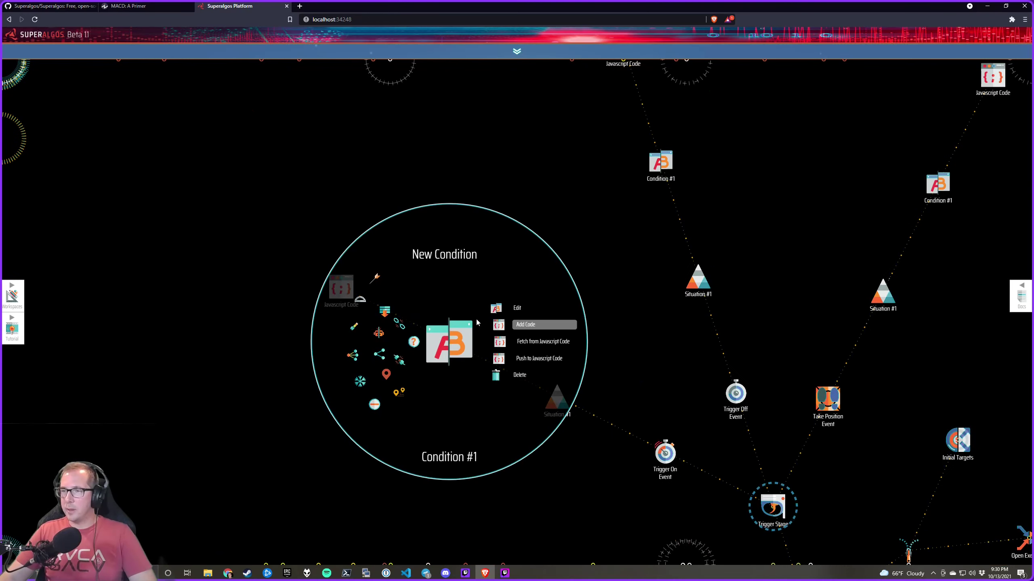
left_click(498, 310)
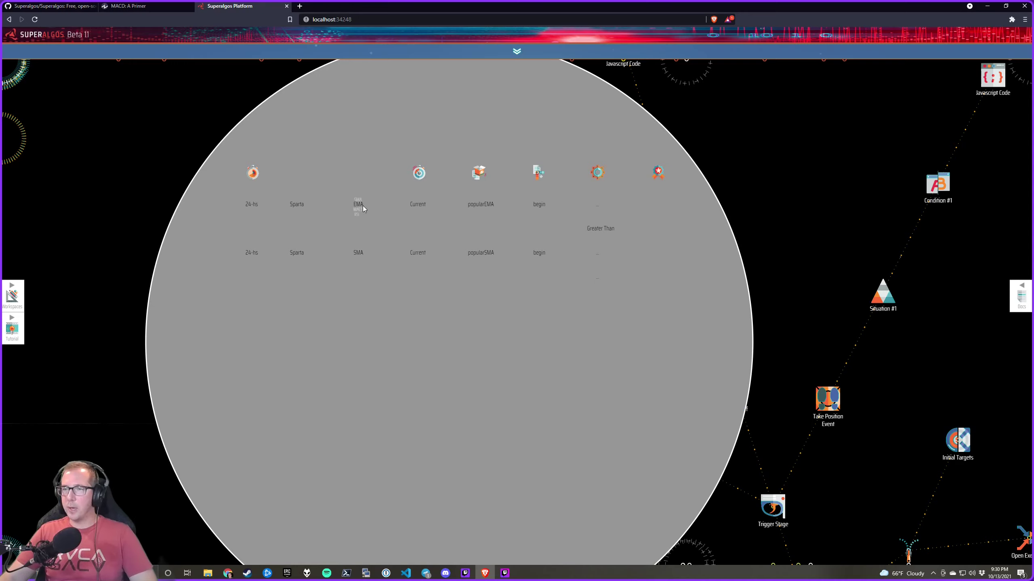
Browse the time frame, data mine and indicator options available for the condition's first operand
scroll(362, 209, "down", 1)
scroll(301, 209, "down", 1)
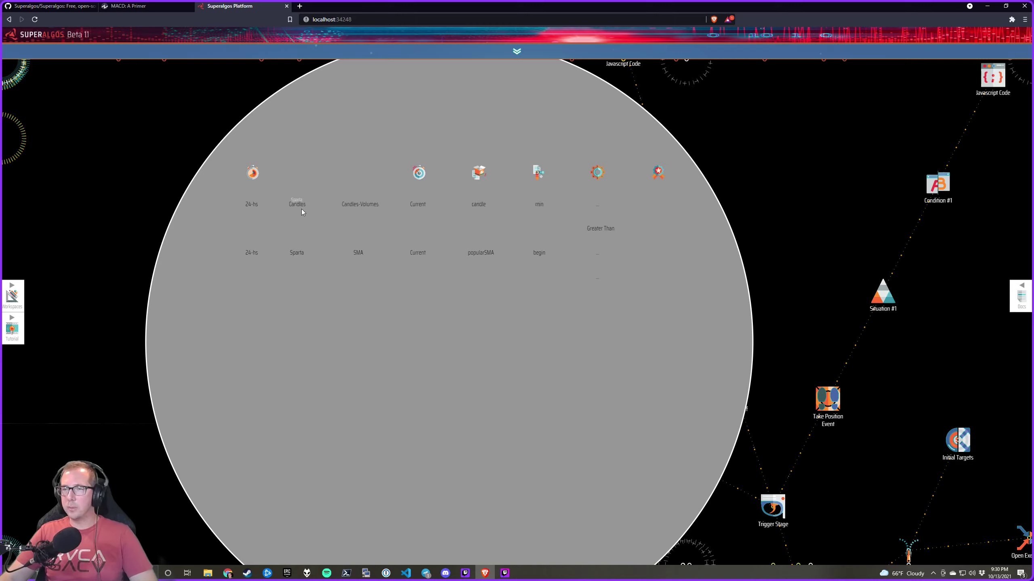
scroll(301, 209, "up", 1)
scroll(302, 210, "down", 1)
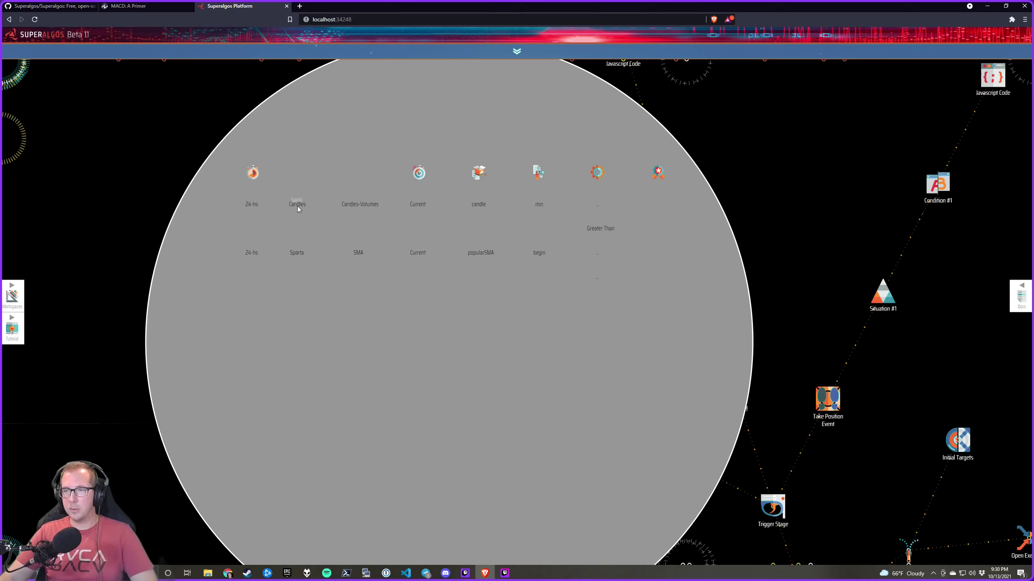
scroll(297, 206, "up", 1)
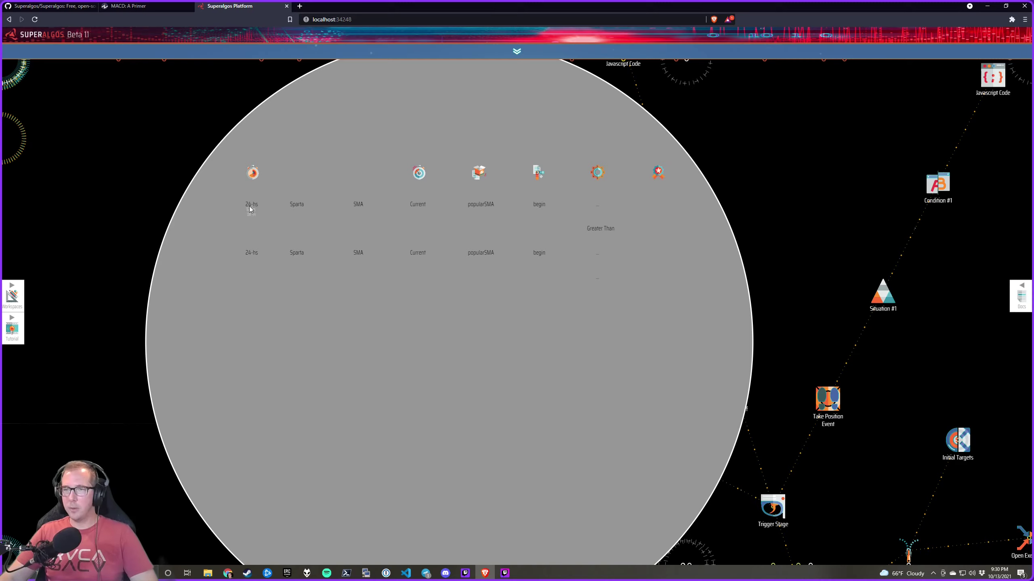
scroll(250, 209, "up", 2)
scroll(251, 209, "up", 4)
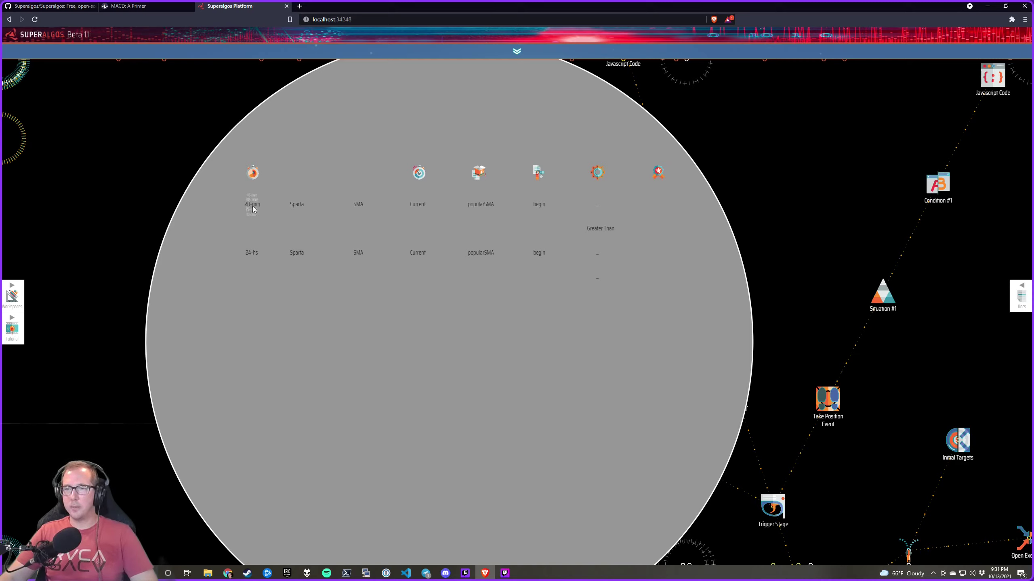
scroll(254, 209, "down", 10)
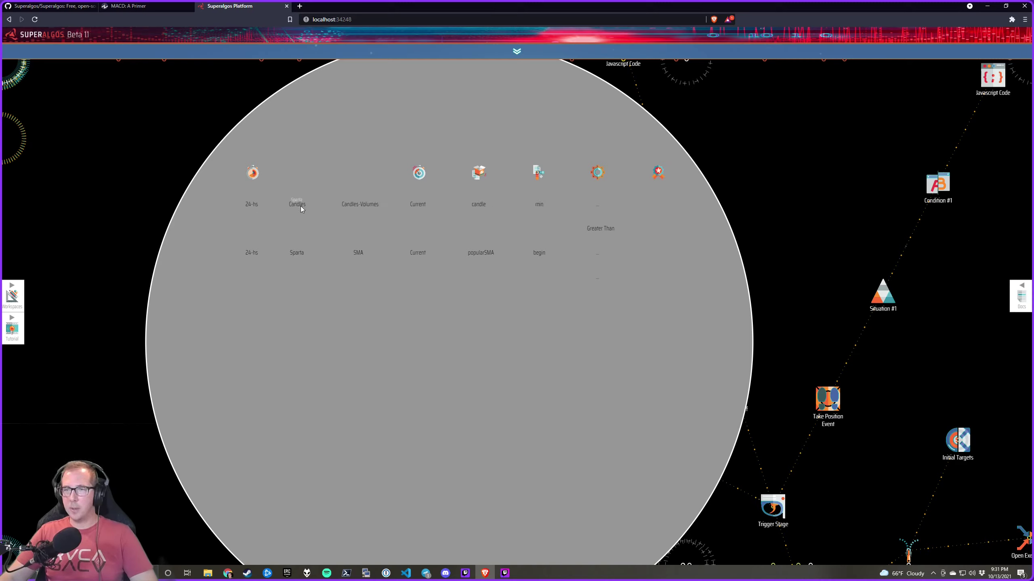
scroll(302, 209, "up", 3)
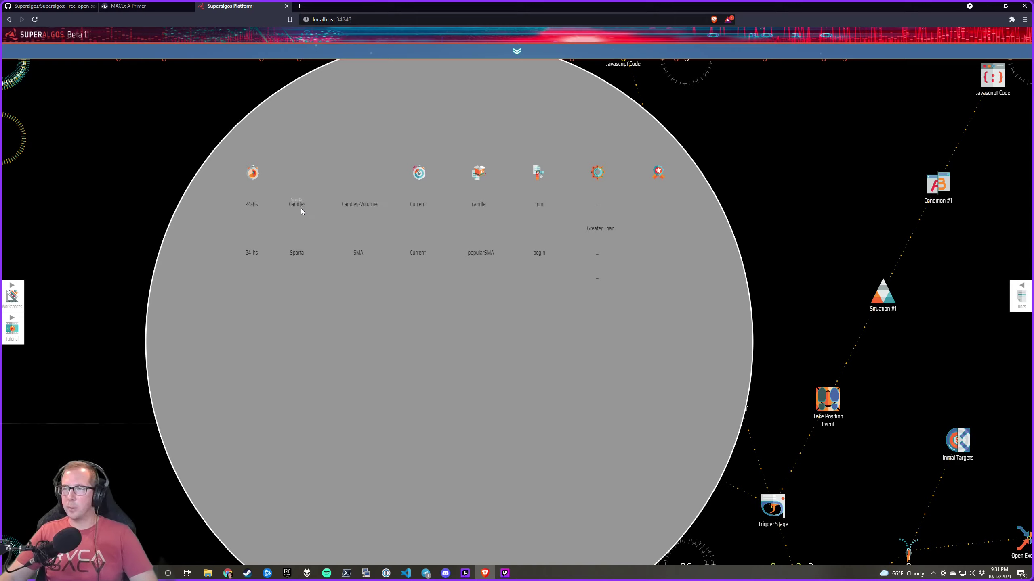
scroll(300, 206, "down", 1)
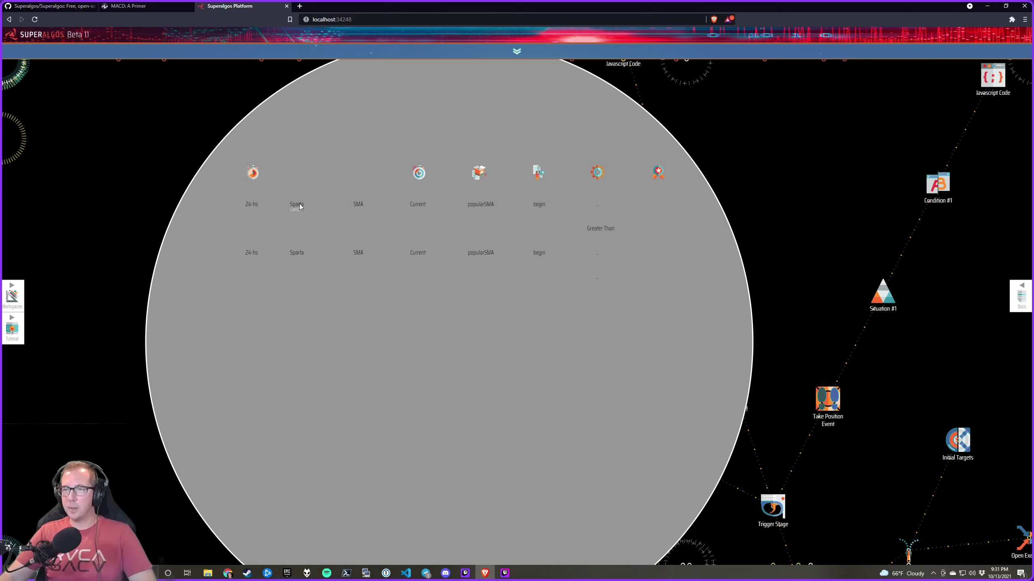
Set the first operand of Condition #1 to the 24-hs Sparta MACD, Current, macd122609, line
scroll(359, 204, "down", 1)
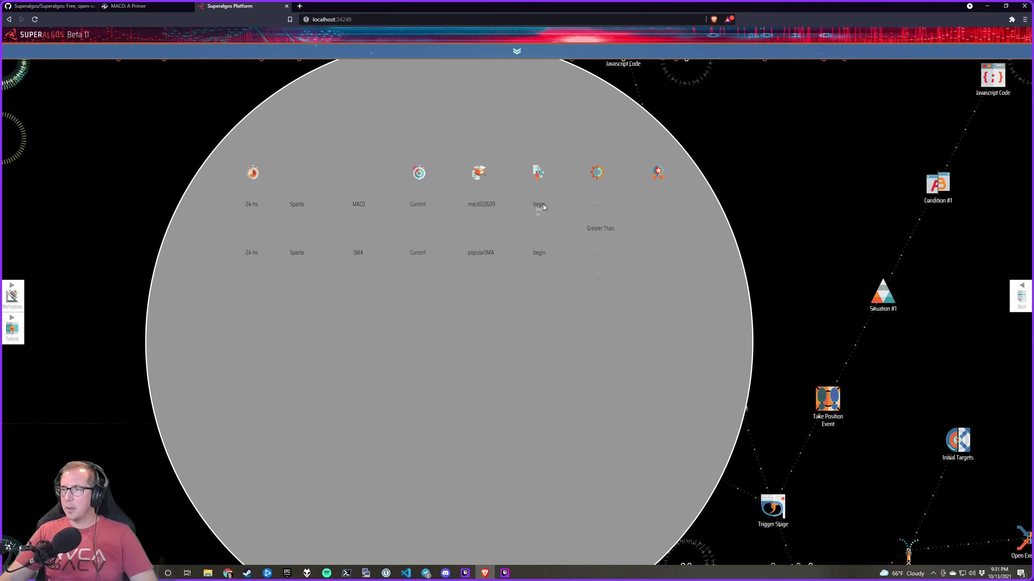
scroll(544, 206, "down", 1)
scroll(544, 207, "down", 1)
key("Escape")
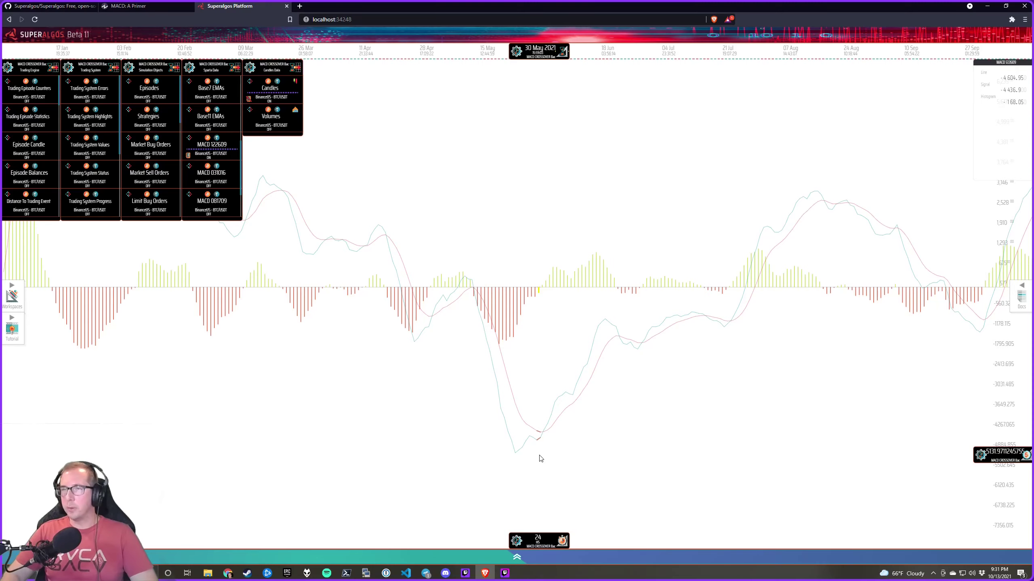
Complete the Trigger On condition with Less Than and the 24-hs Sparta MACD, Current, macd122609, signal as the second operand
key("ctrl+Down")
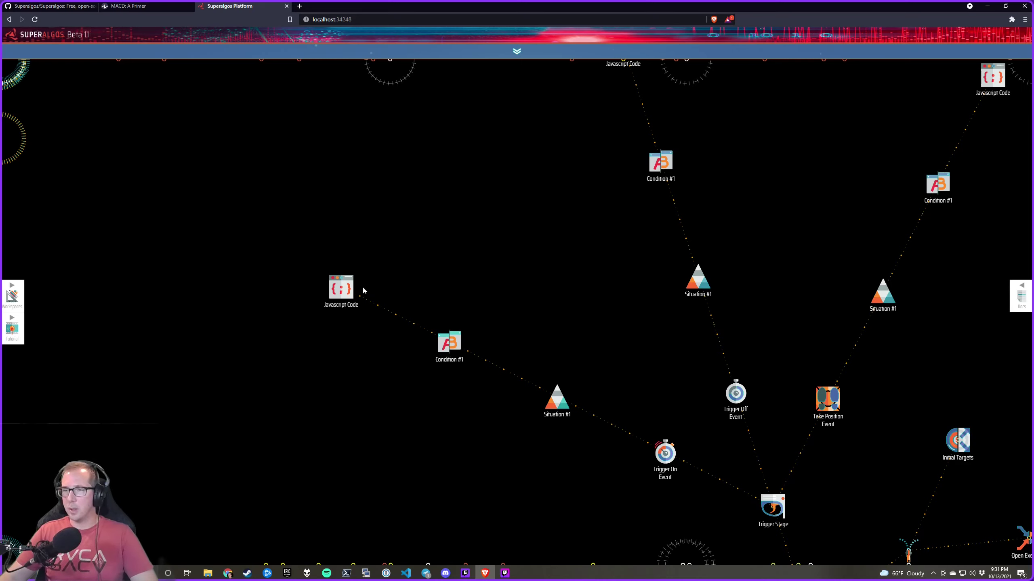
mouse_move(362, 286)
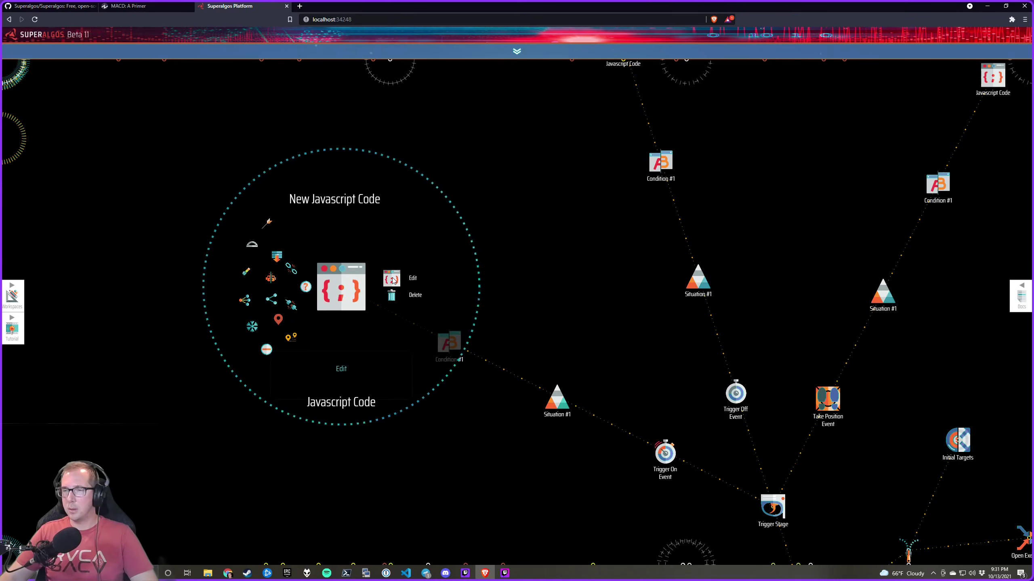
mouse_move(449, 342)
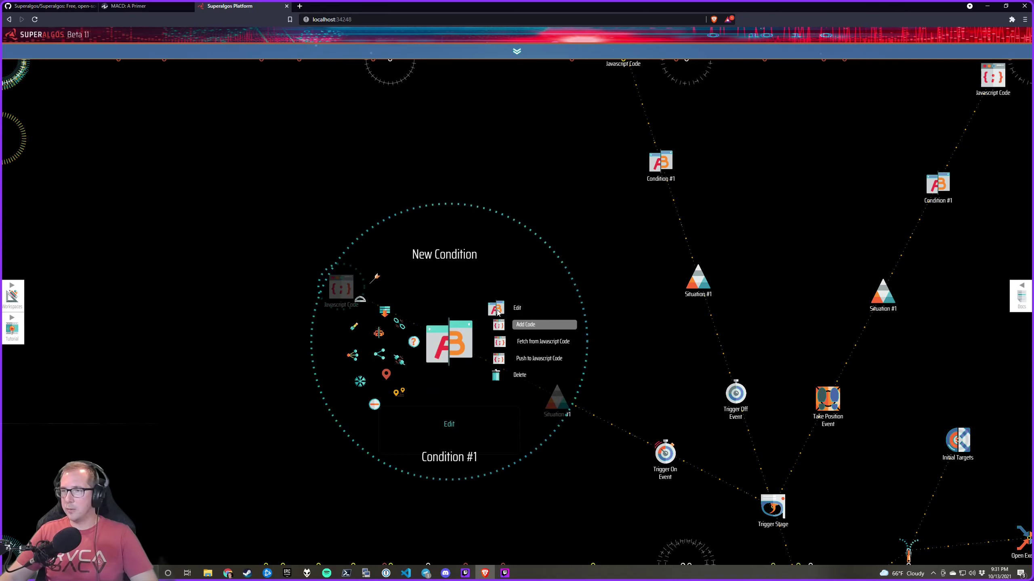
left_click(498, 313)
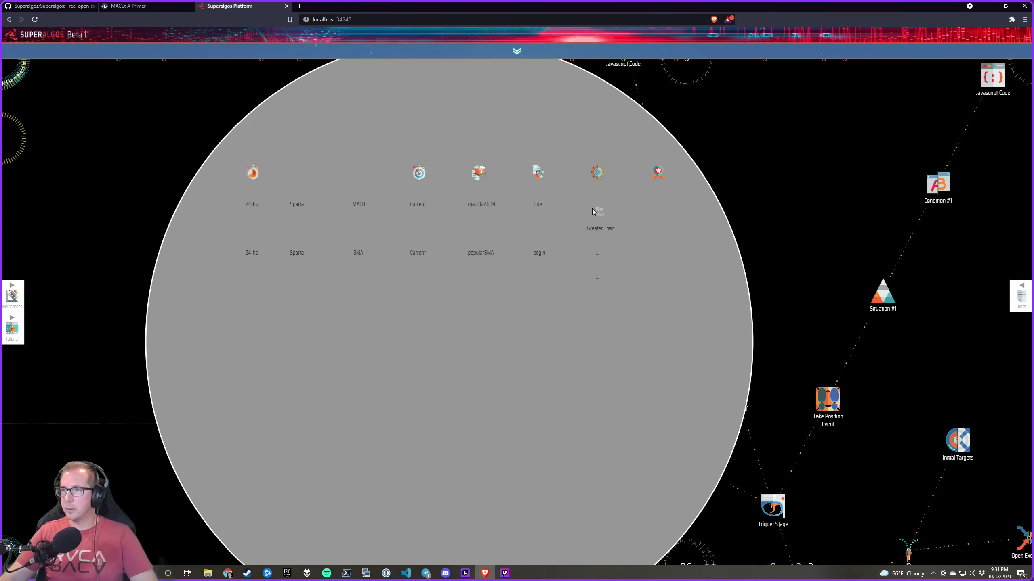
scroll(598, 233, "down", 1)
scroll(360, 253, "down", 1)
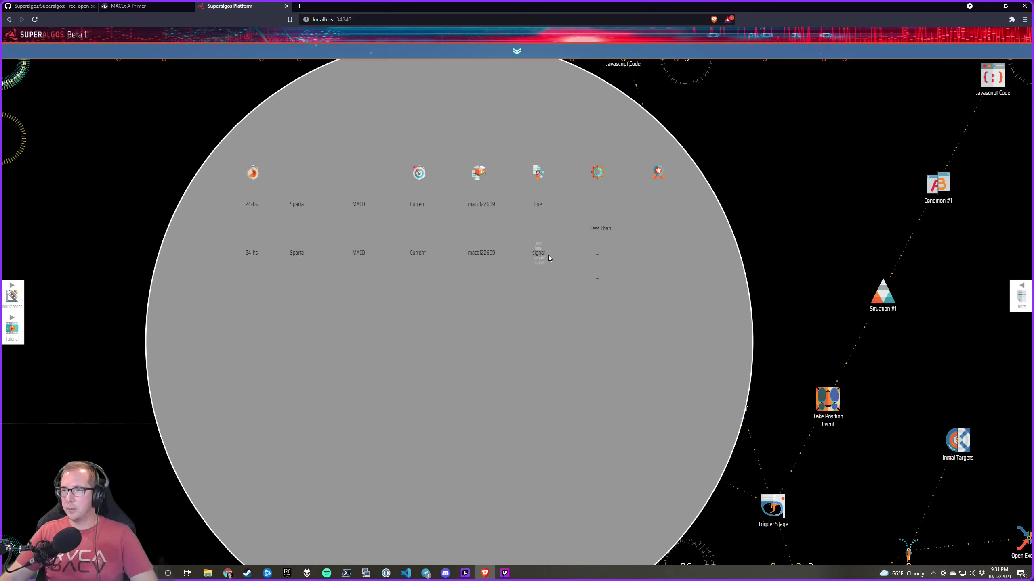
scroll(252, 206, "down", 2)
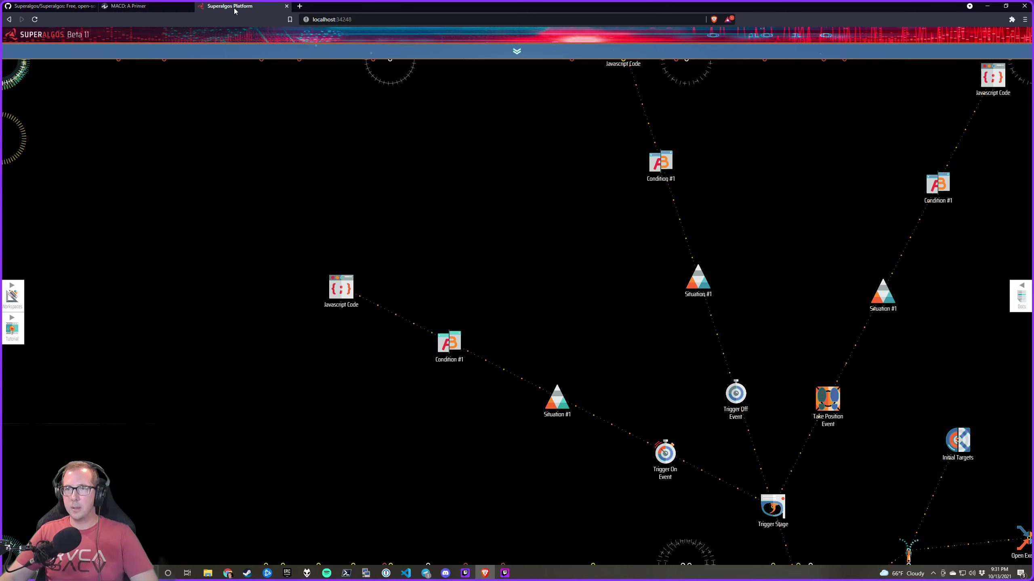
Return to the Investopedia article and look through the Centerline, Advantages, Drawbacks and Bottom Line sections
left_click(134, 6)
scroll(508, 216, "down", 8)
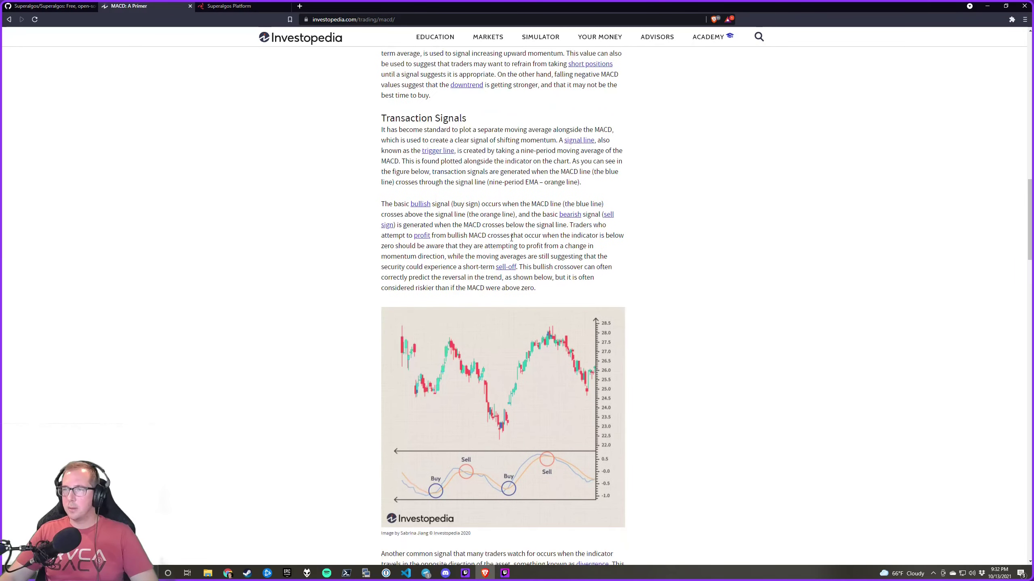
scroll(528, 241, "down", 12)
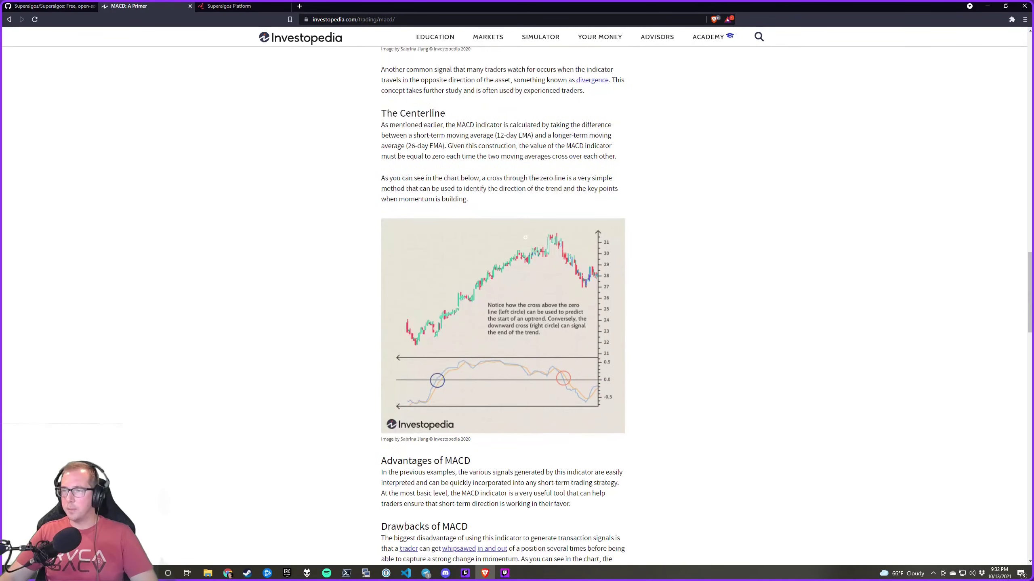
scroll(542, 239, "down", 6)
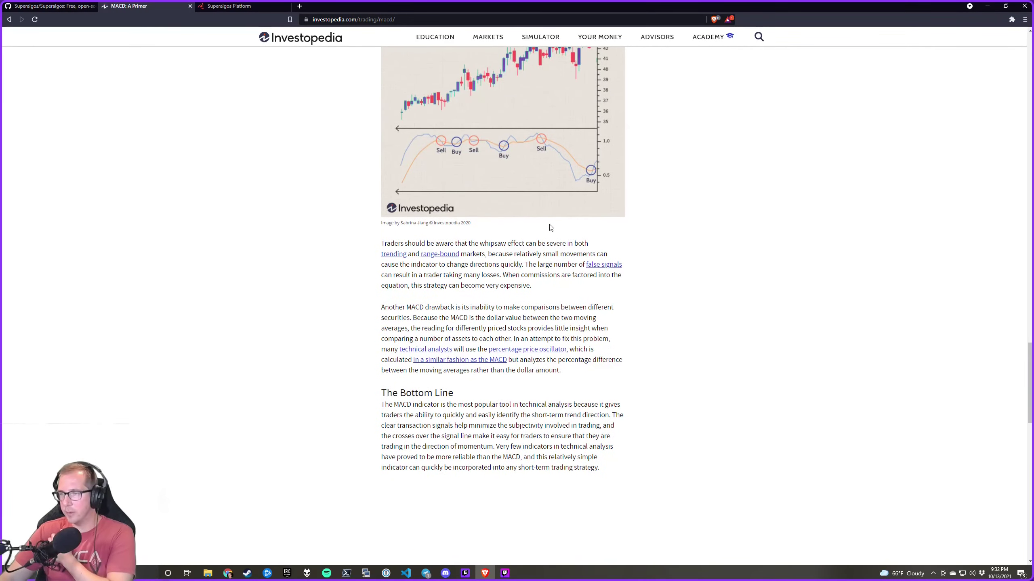
Reread the Investopedia article from the Drawbacks section back up to The Indicator and Transaction Signals sections
scroll(546, 230, "up", 6)
scroll(501, 258, "up", 20)
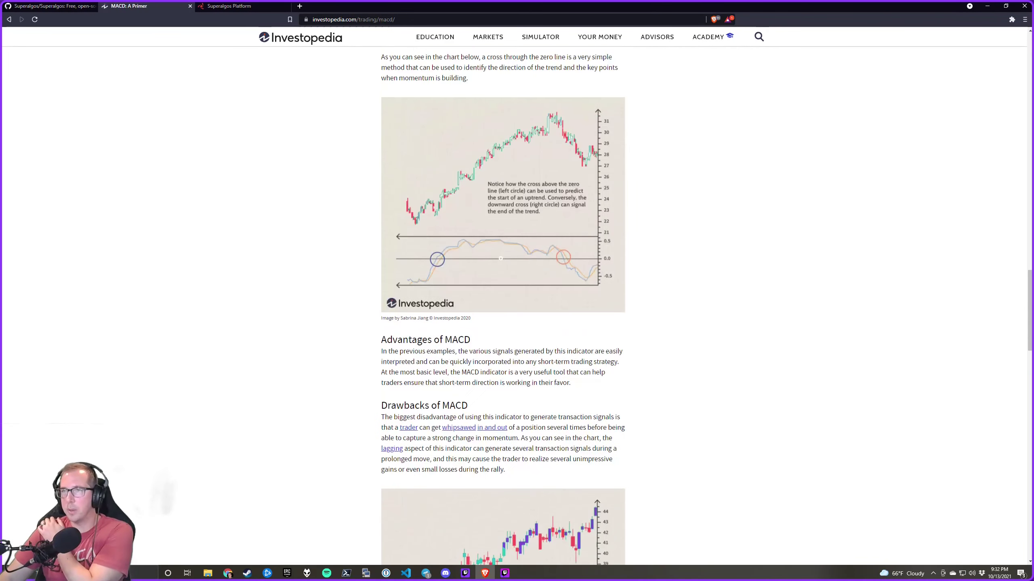
scroll(516, 271, "up", 7)
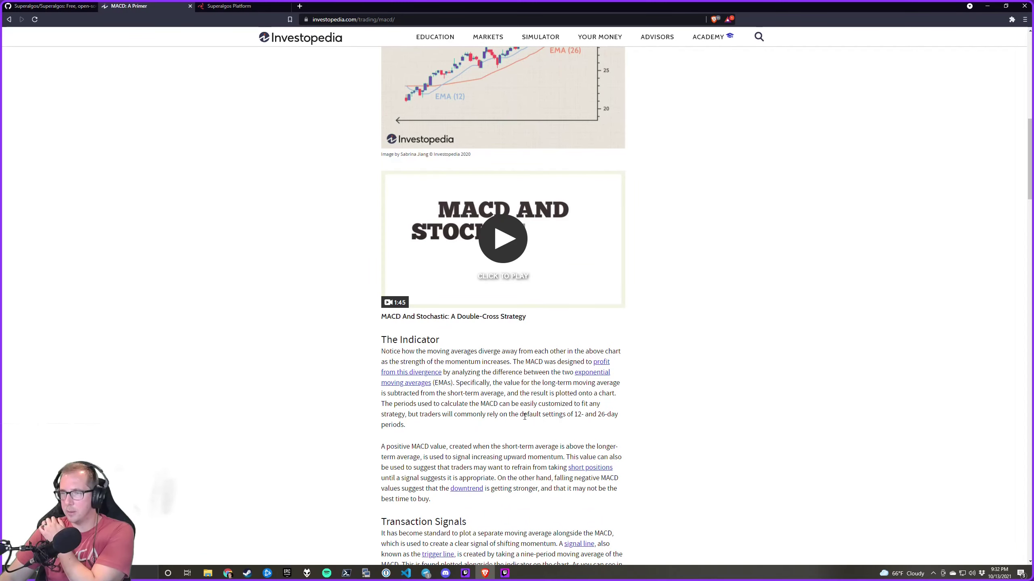
scroll(531, 408, "up", 1)
scroll(535, 413, "down", 3)
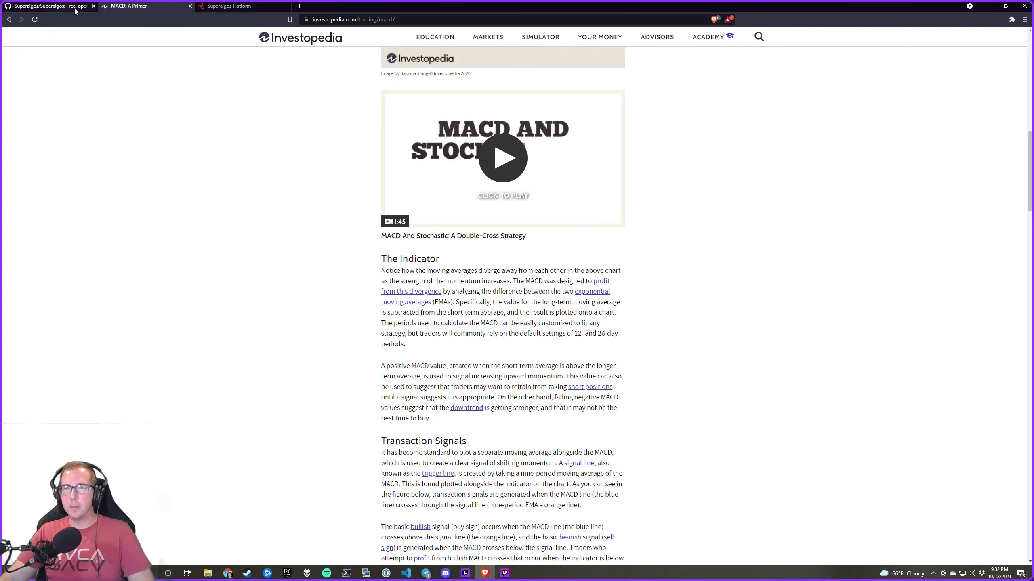
Switch back to Superalgos and review the MACD chart and the Trigger On Event's Condition #1
left_click(228, 7)
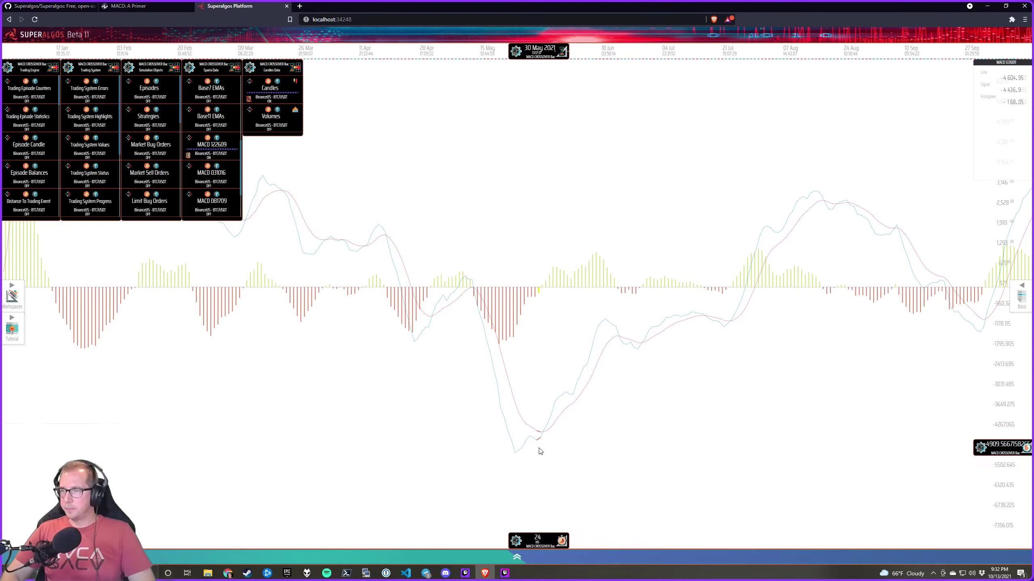
key("ctrl+Up")
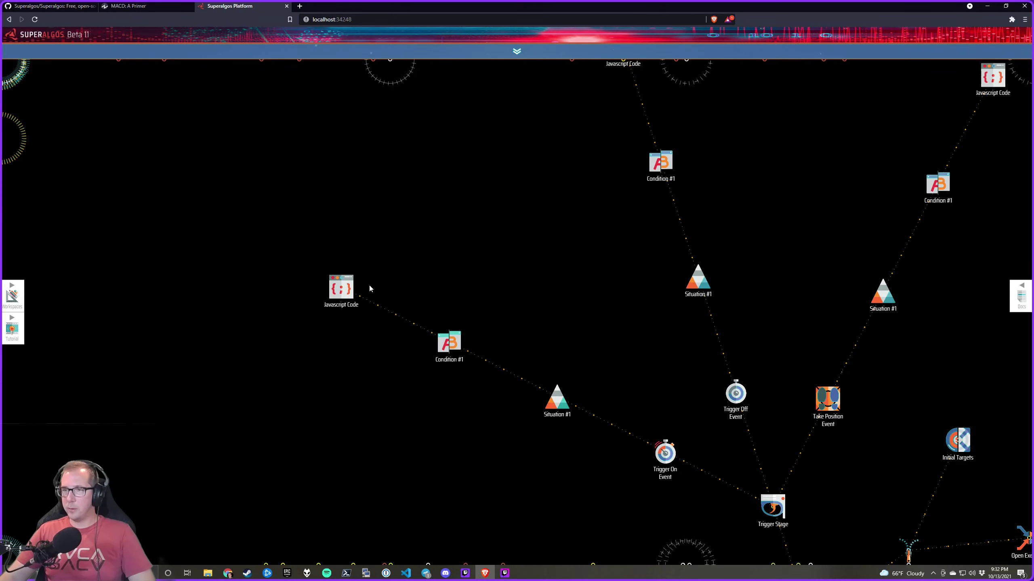
mouse_move(358, 286)
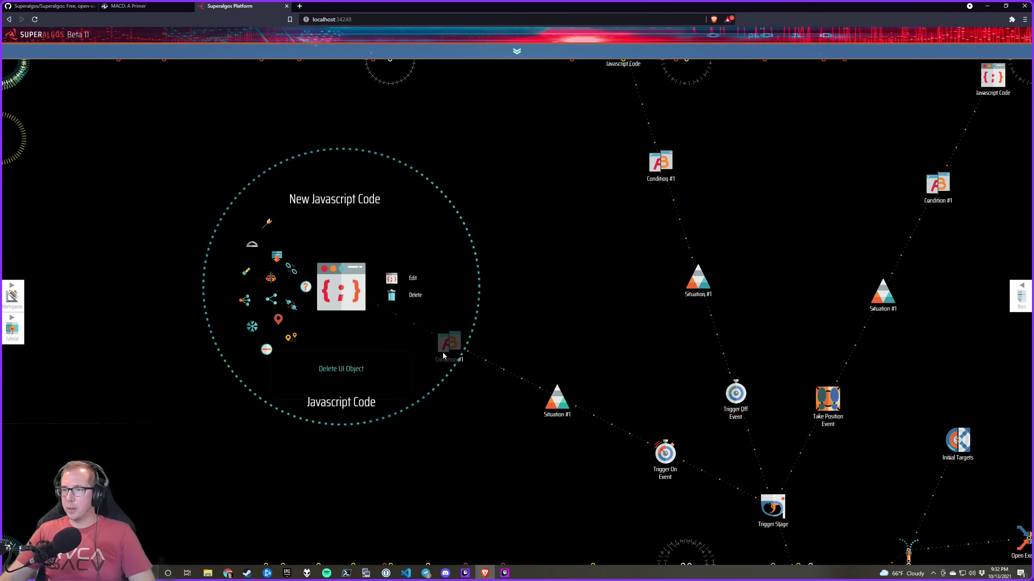
mouse_move(449, 343)
left_click(495, 310)
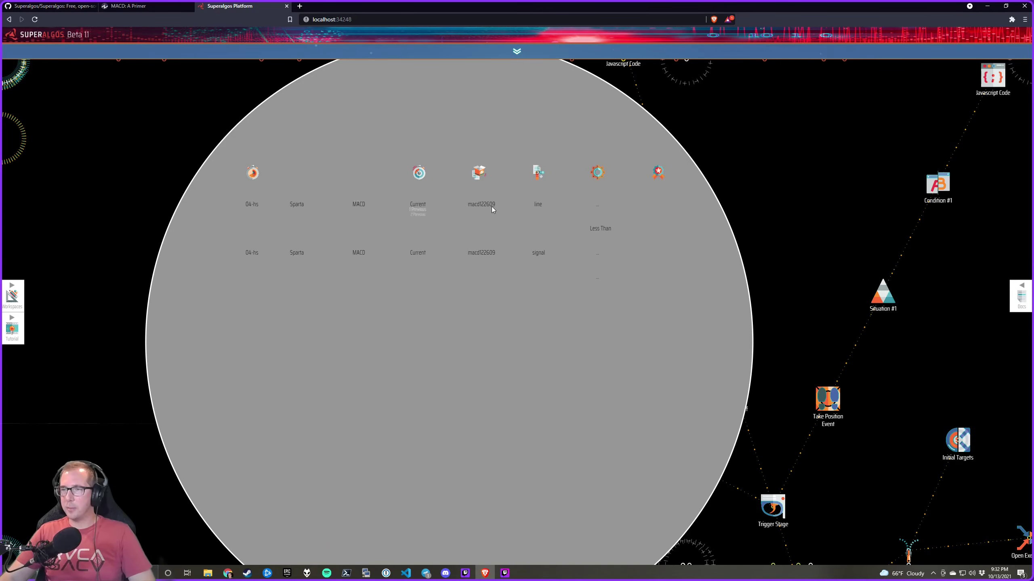
mouse_move(560, 249)
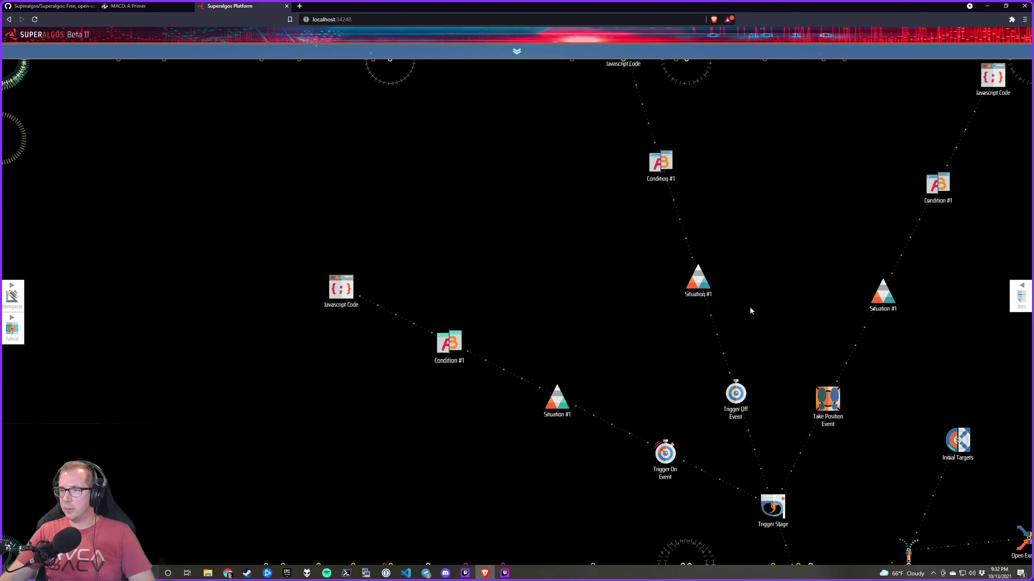
Push the Trigger On Event's Condition #1 to its JavaScript Code node and open that code to check it
mouse_move(565, 408)
mouse_move(449, 344)
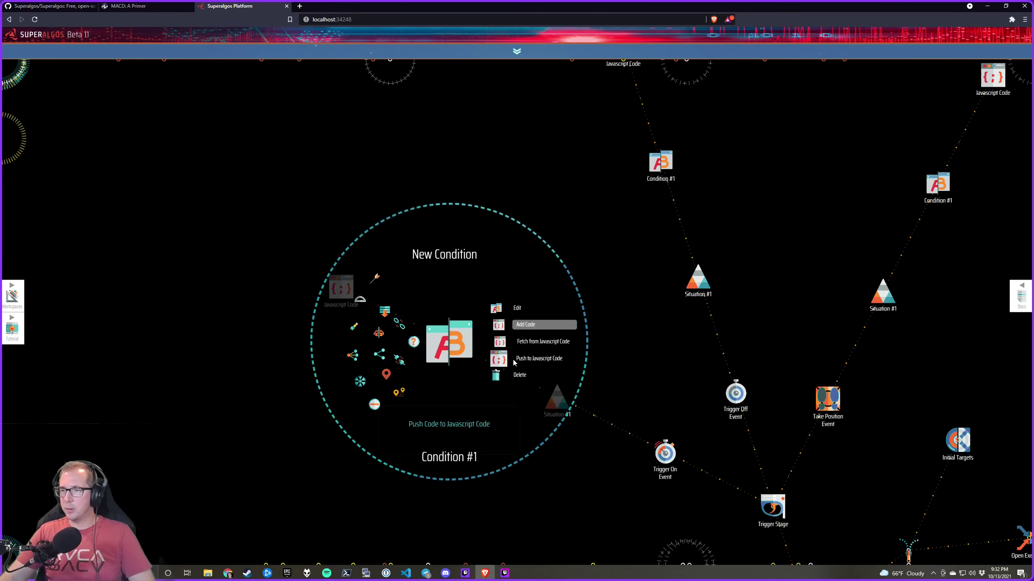
mouse_move(341, 289)
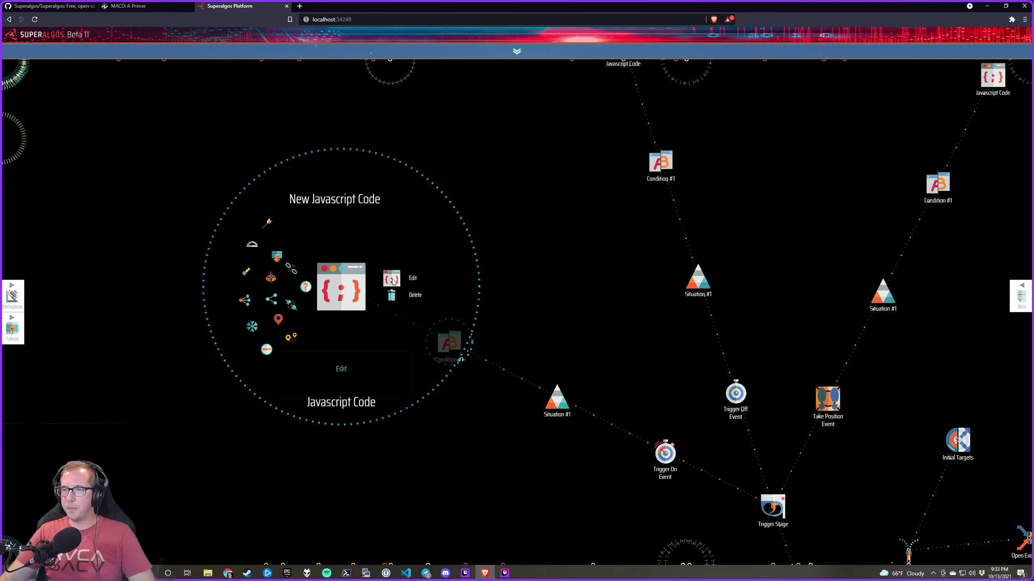
left_click(398, 279)
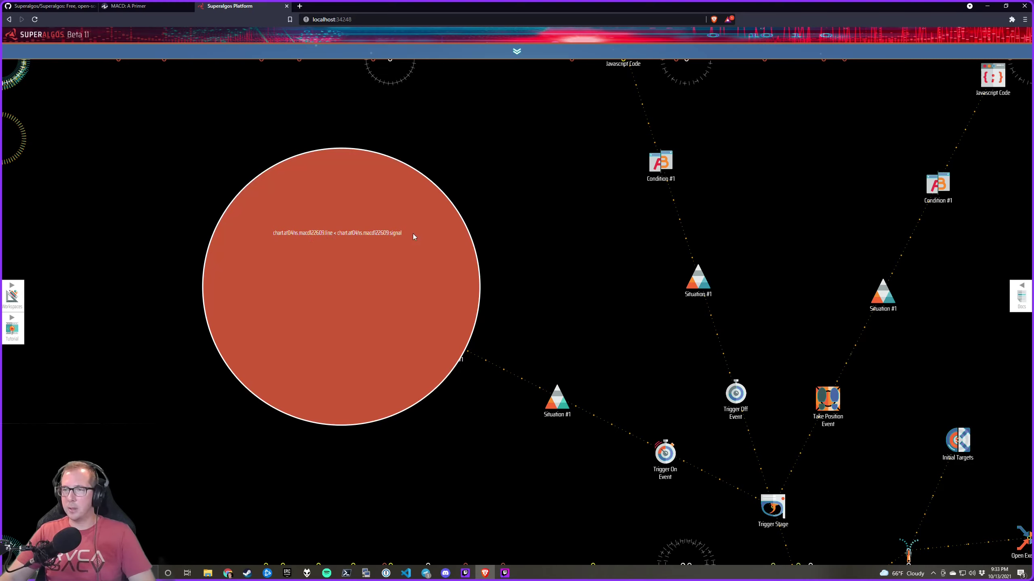
left_click(523, 276)
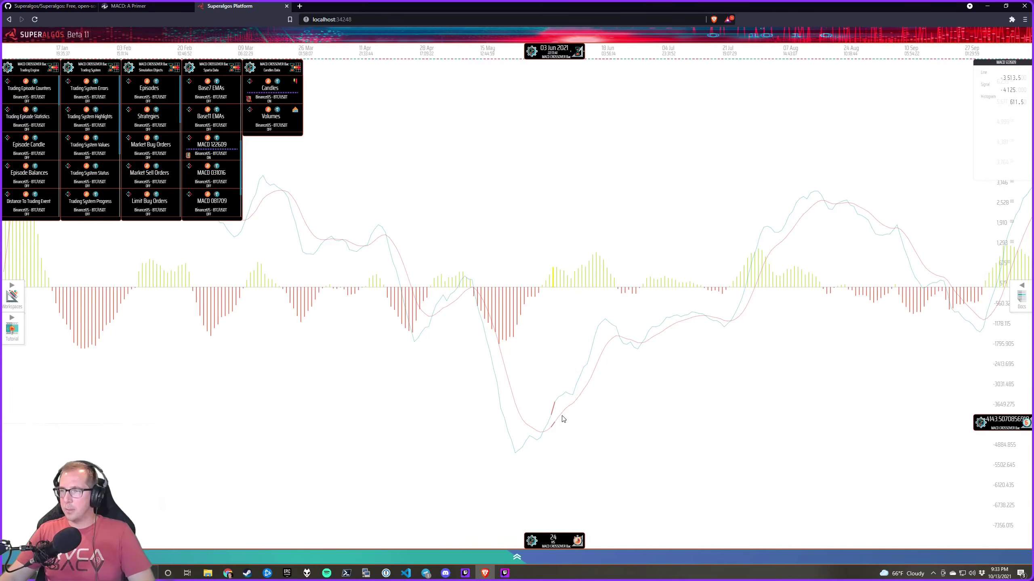
Replace the placeholder in the Trigger Off Event's JavaScript Code with false
key("alt+Up")
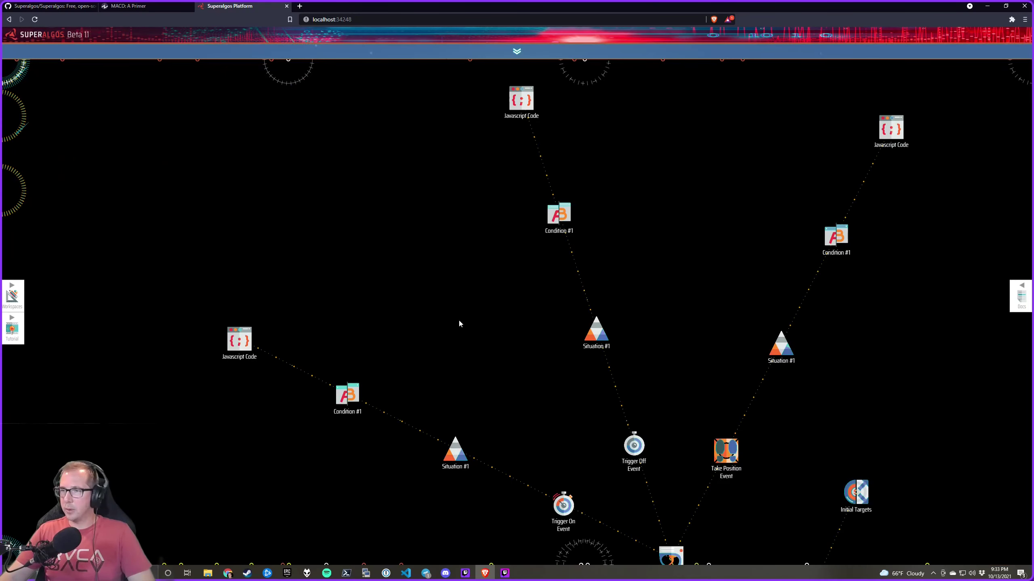
left_click_drag(357, 232, 333, 360)
mouse_move(498, 226)
left_click(553, 220)
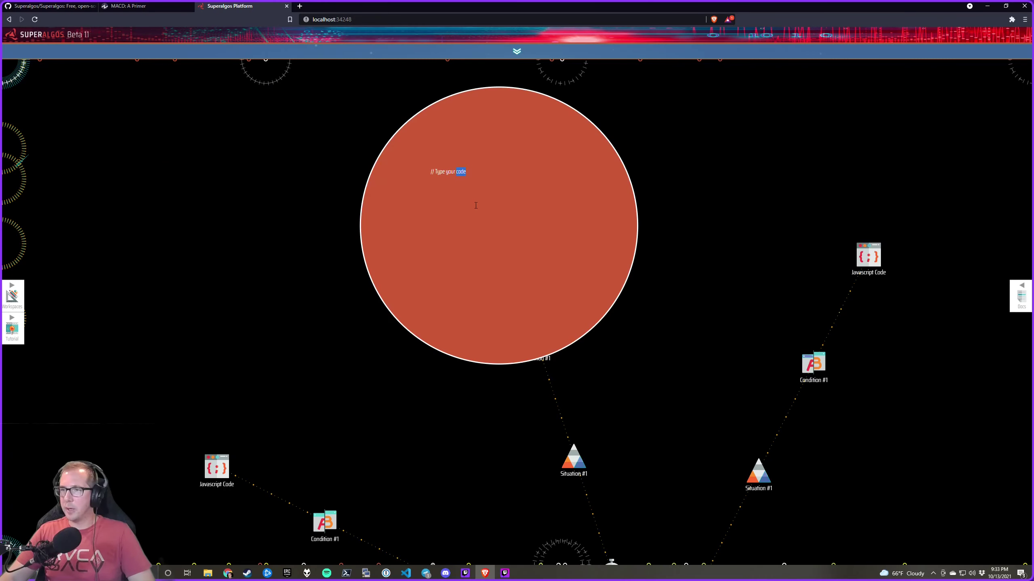
type("fas")
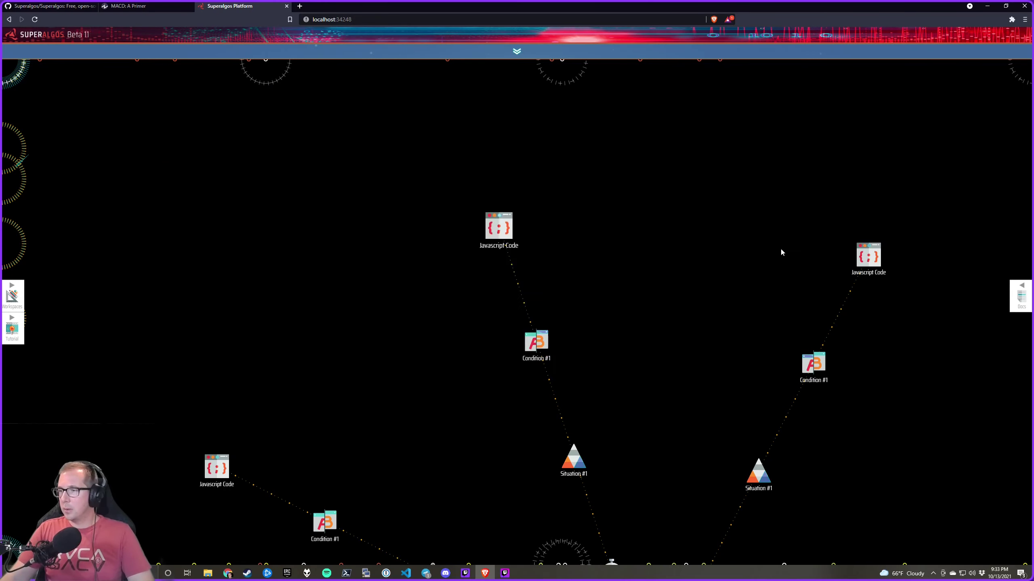
left_click_drag(780, 249, 417, 101)
left_click_drag(417, 162, 417, 244)
mouse_move(508, 199)
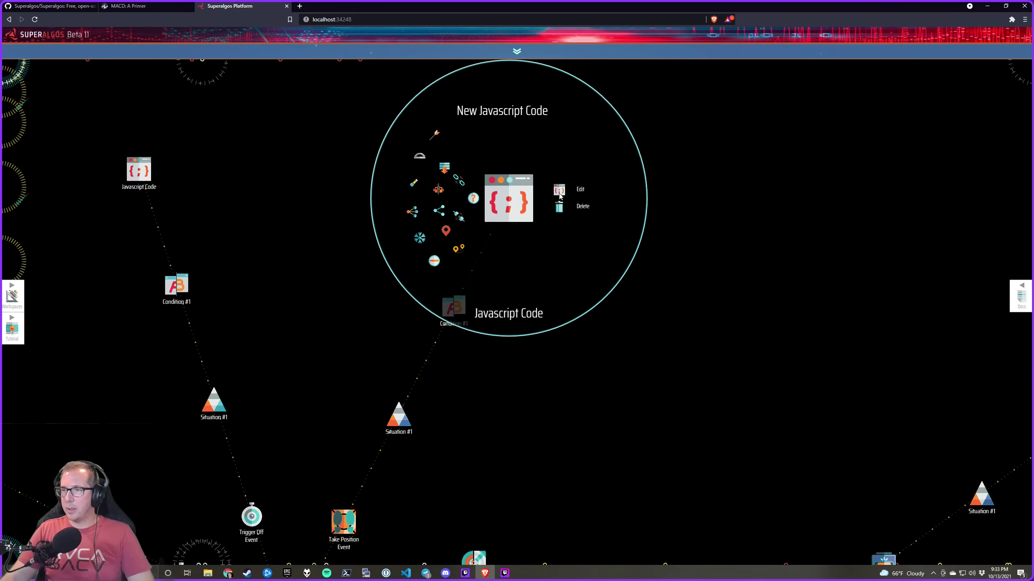
left_click(561, 188)
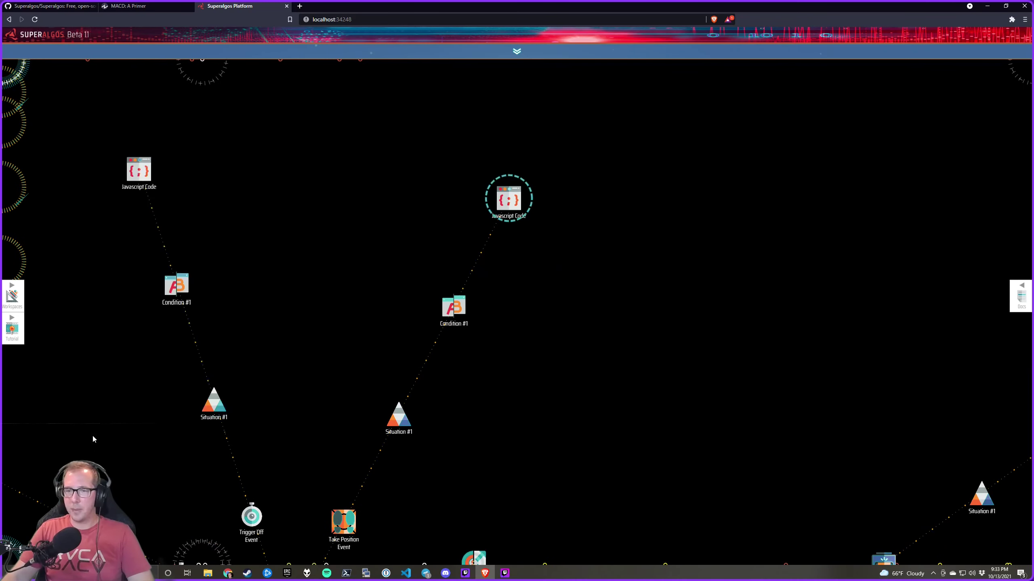
Copy the whole MACD line versus signal expression from the Trigger On Event's JavaScript Code
left_click_drag(94, 439, 252, 368)
left_click_drag(137, 203, 295, 207)
mouse_move(173, 342)
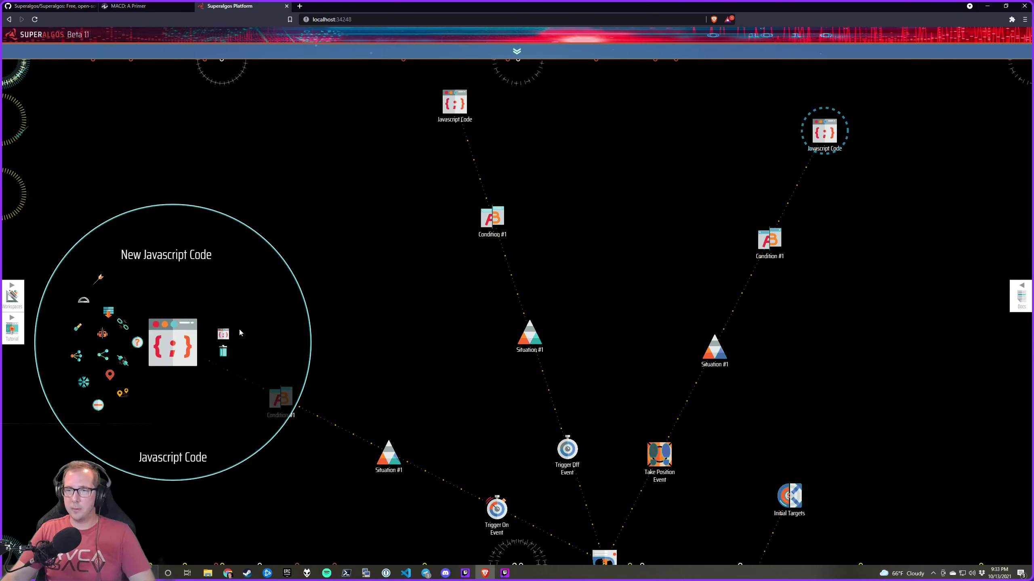
left_click(224, 332)
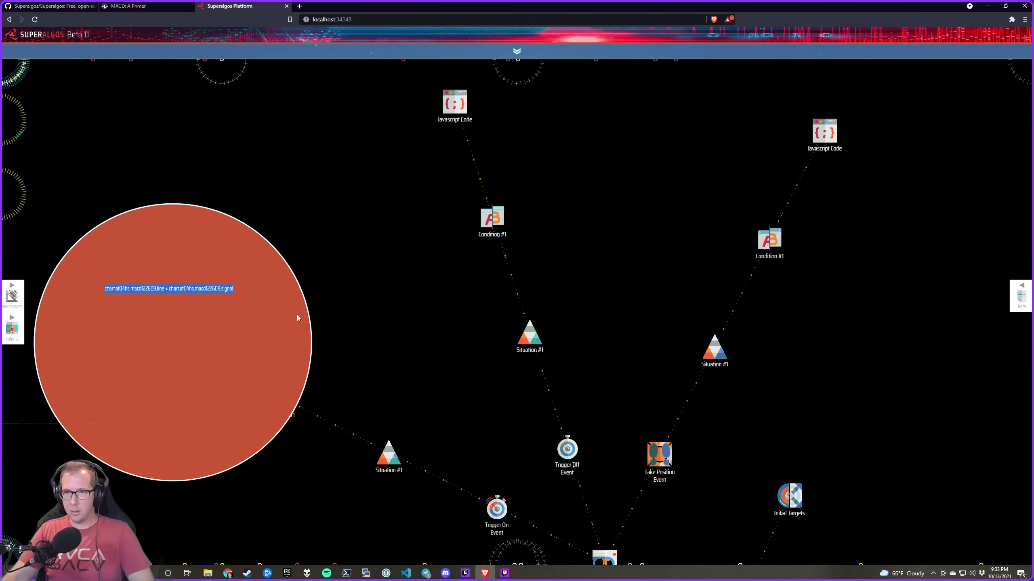
Paste the copied expression into the Take Position Event's JavaScript Code and change its comparison so macd122609 line > macd122609 signal
left_click_drag(431, 287, 413, 293)
left_click_drag(569, 277, 387, 443)
mouse_move(623, 305)
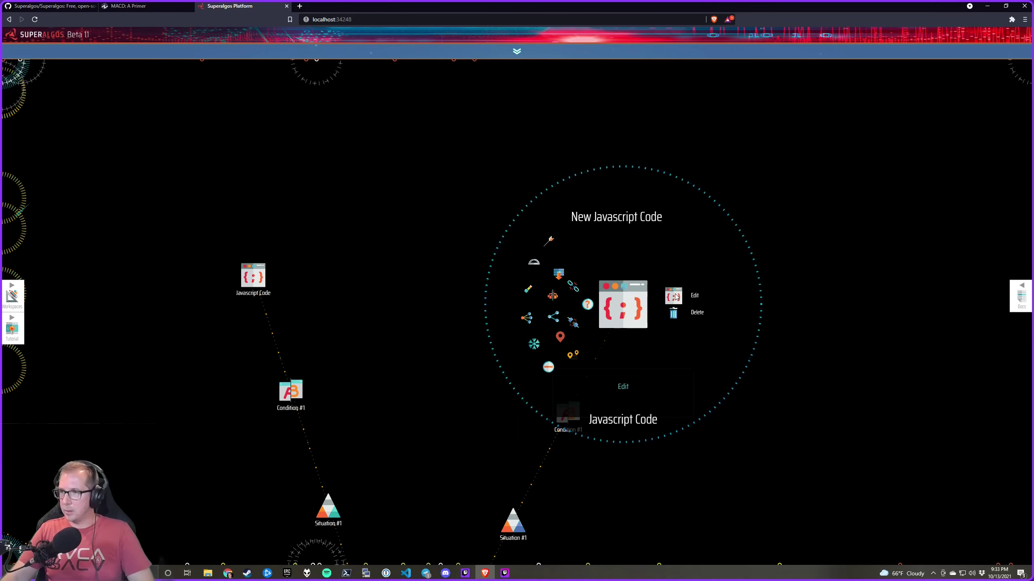
left_click(675, 296)
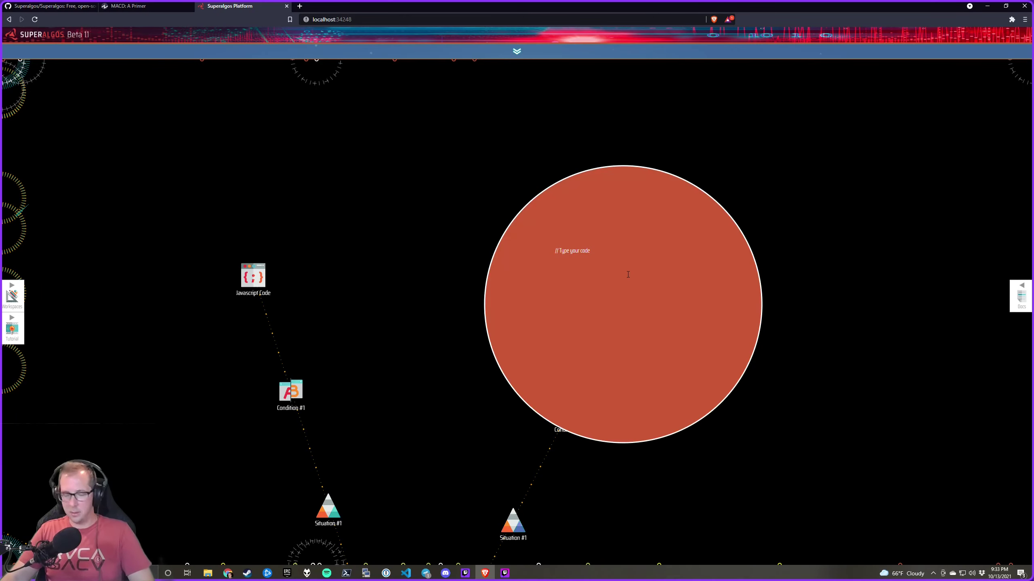
type("chart.at04hs.macd122609.line < chart.at04hs.macd122609.signal")
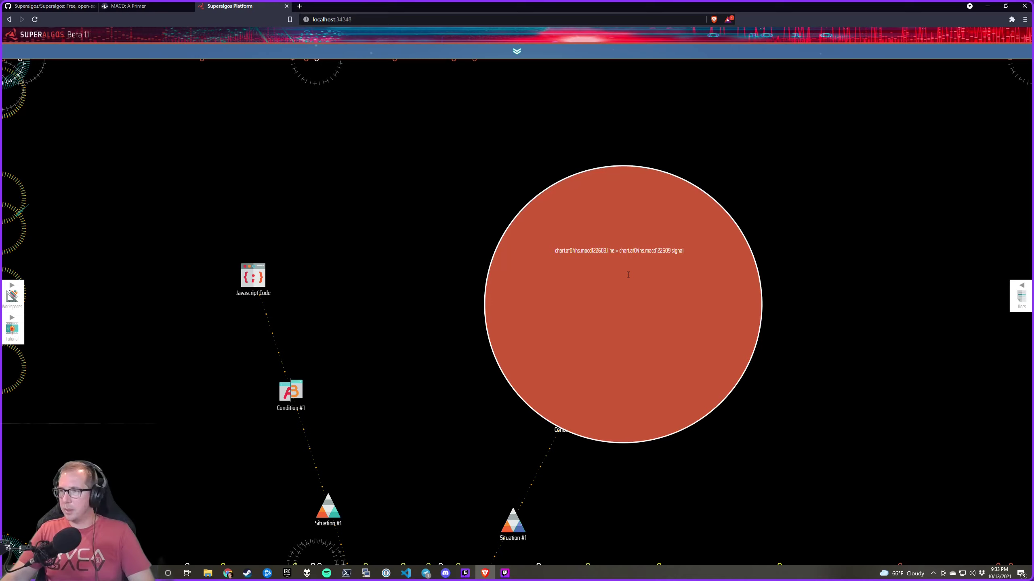
left_click(617, 253)
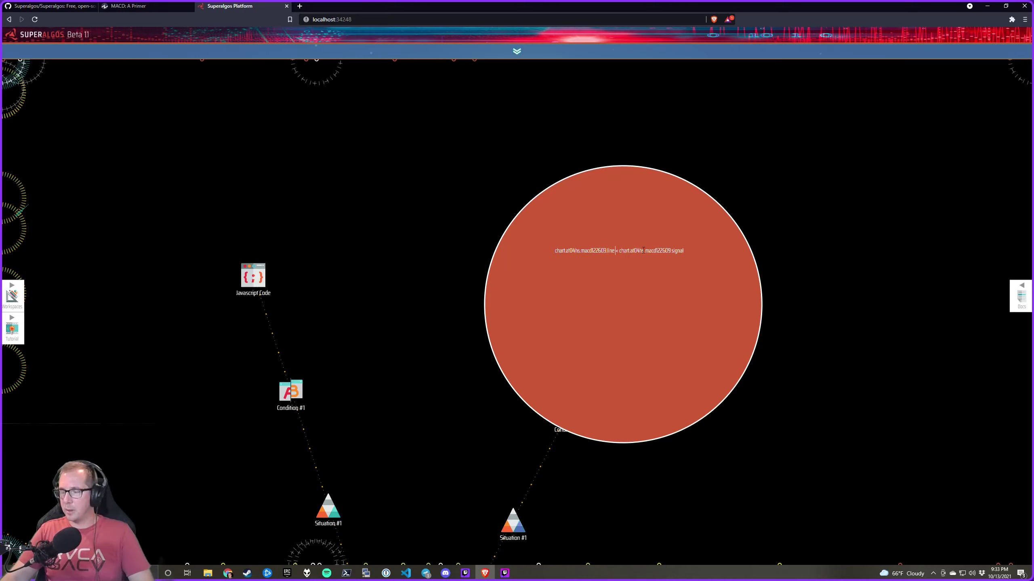
key("BackSpace")
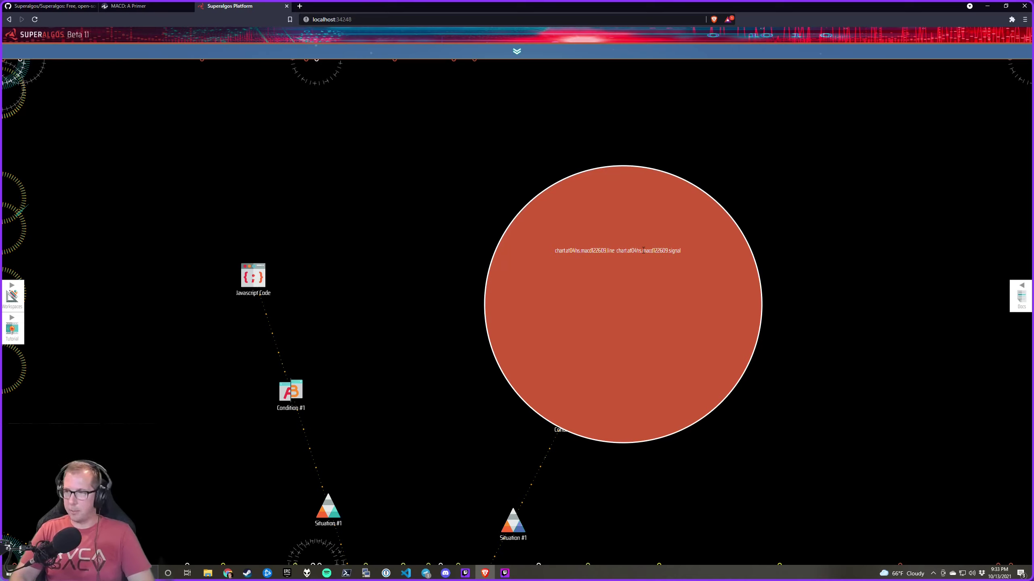
type(">")
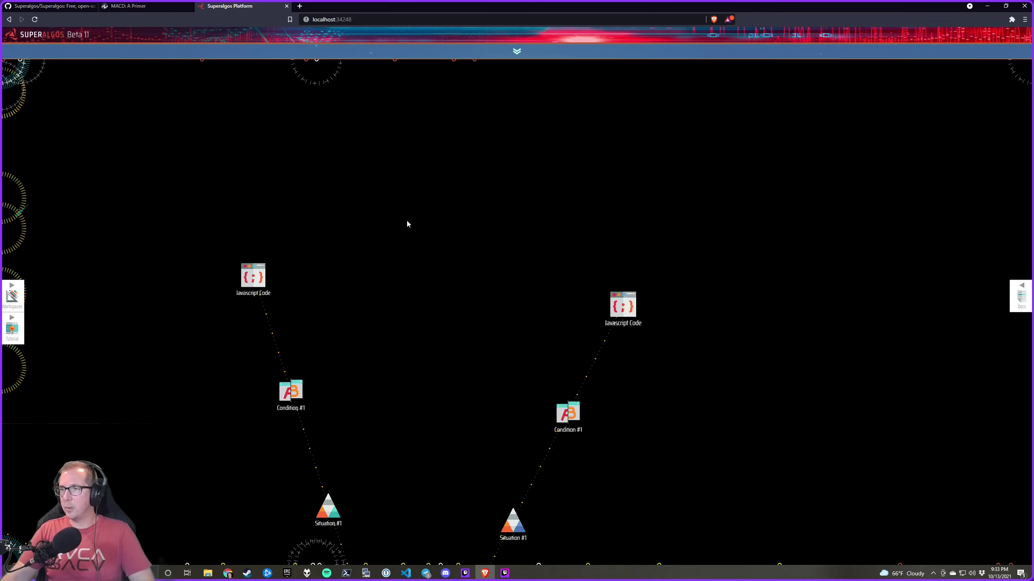
key("Escape")
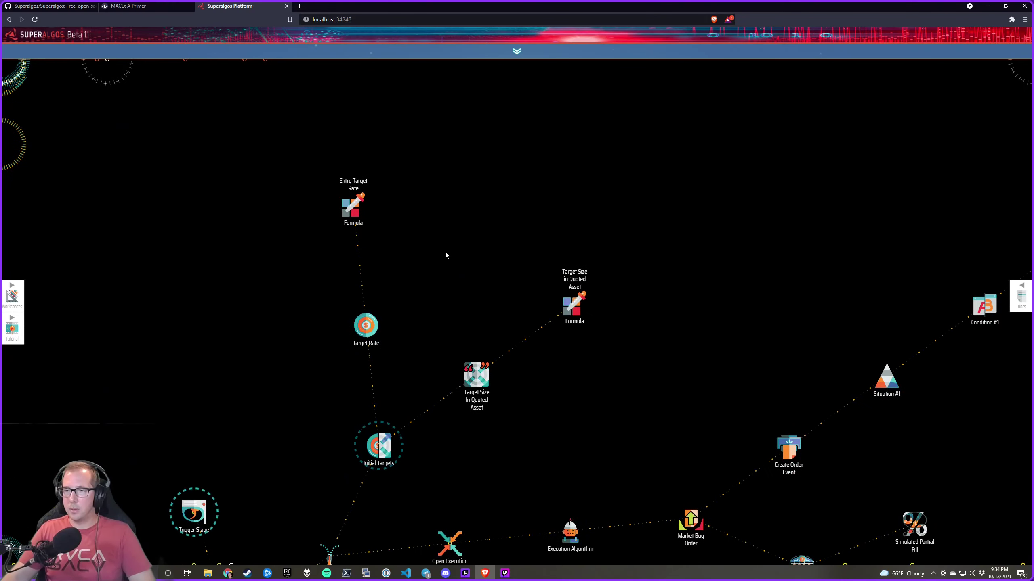
Inspect the Target Rate and Target Size In Quoted Asset formulas under the Open Stage's Initial Targets
left_click(409, 197)
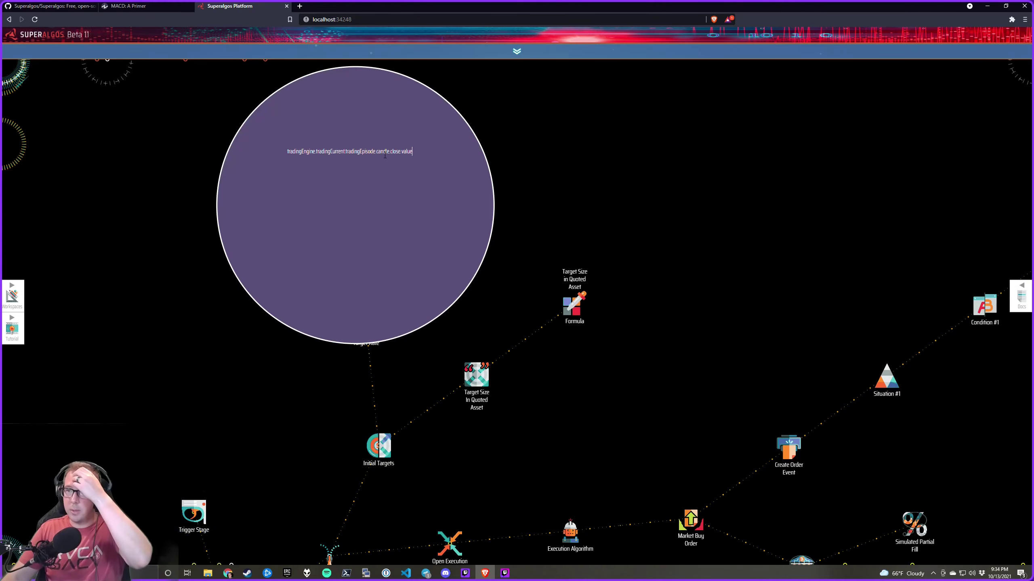
left_click(500, 311)
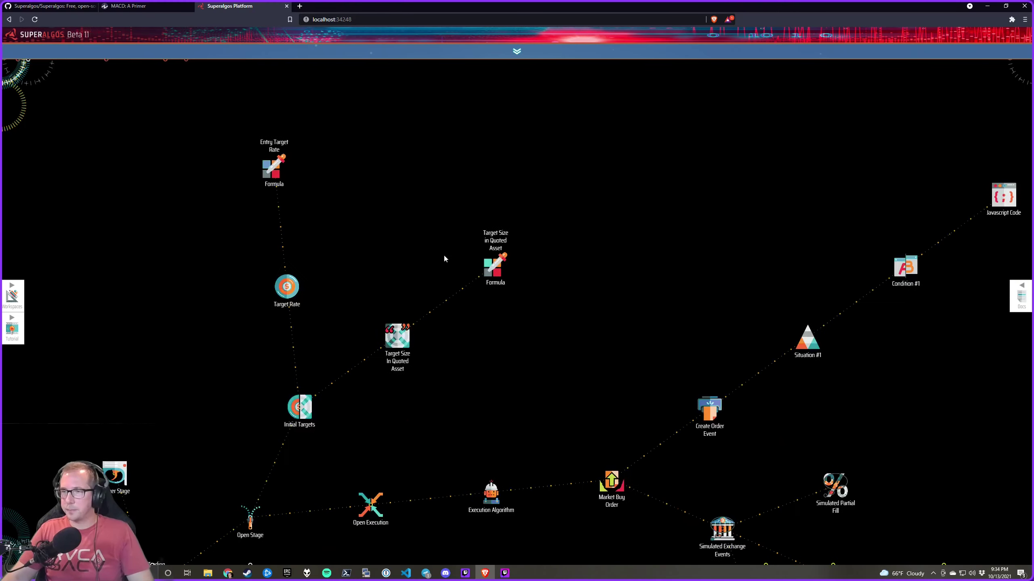
left_click(545, 257)
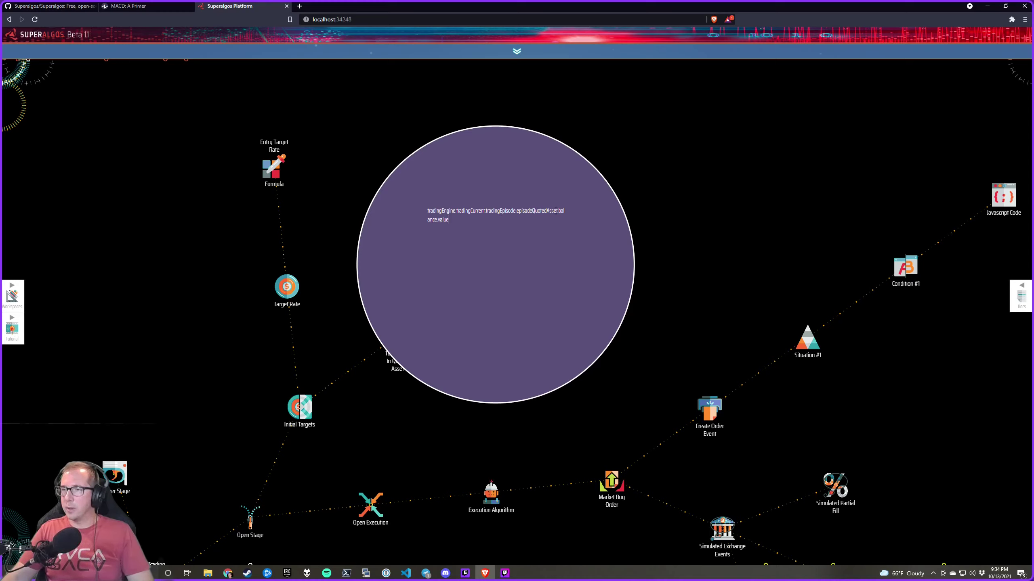
left_click(665, 219)
Set the JavaScript Code of the market buy order's Create Order Event condition to true
left_click_drag(586, 293, 444, 284)
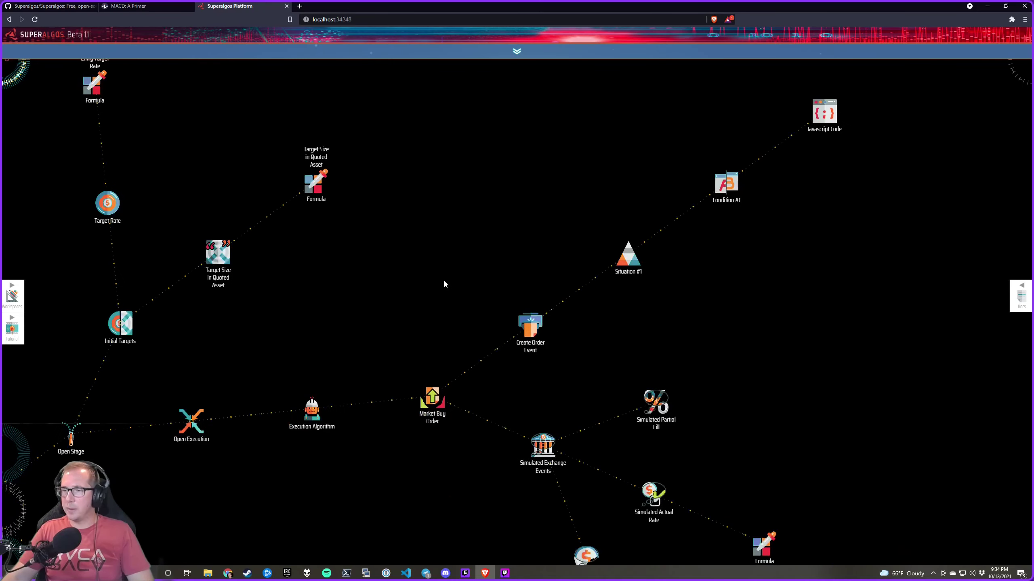
left_click(749, 153)
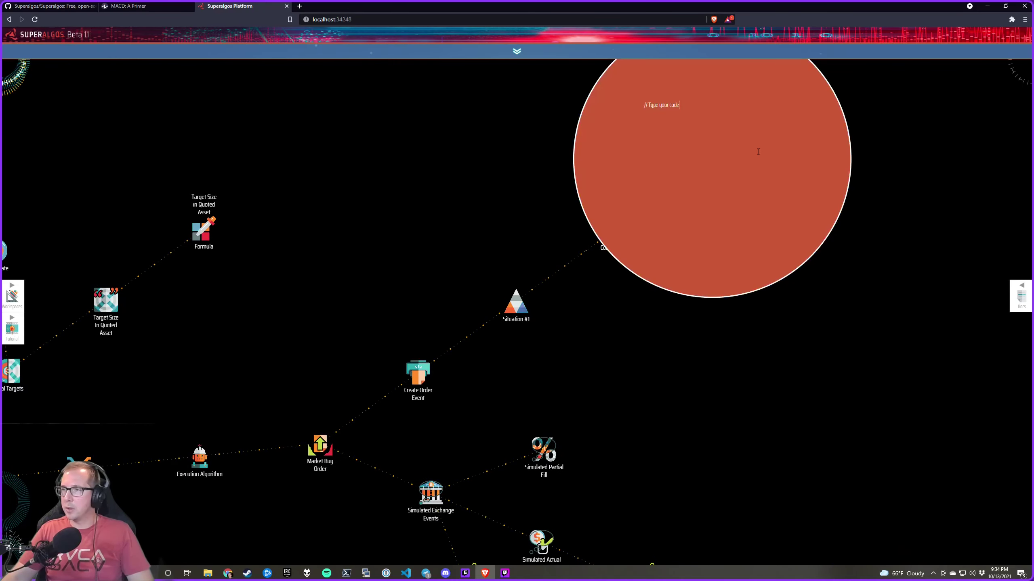
type("true")
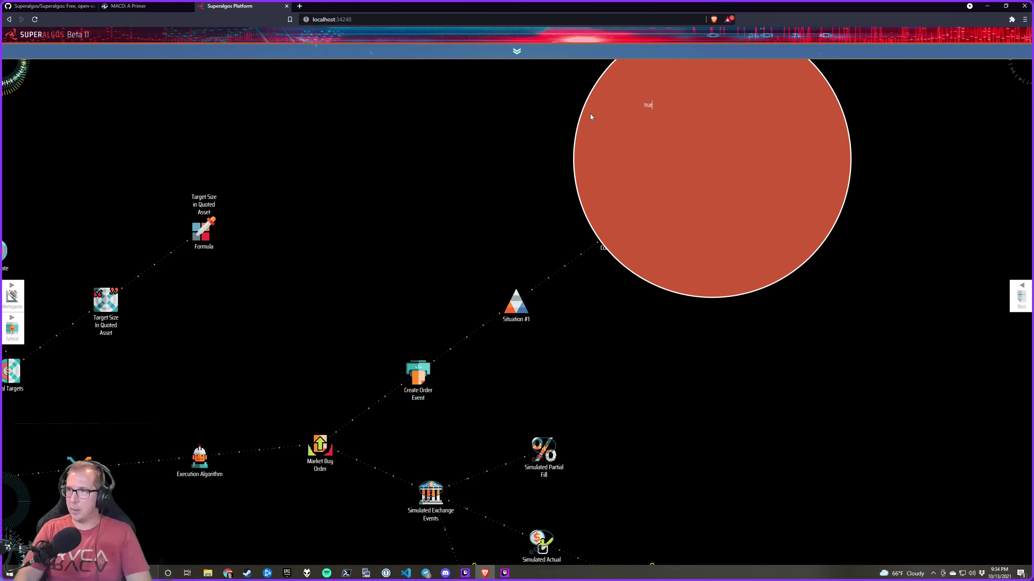
left_click(578, 109)
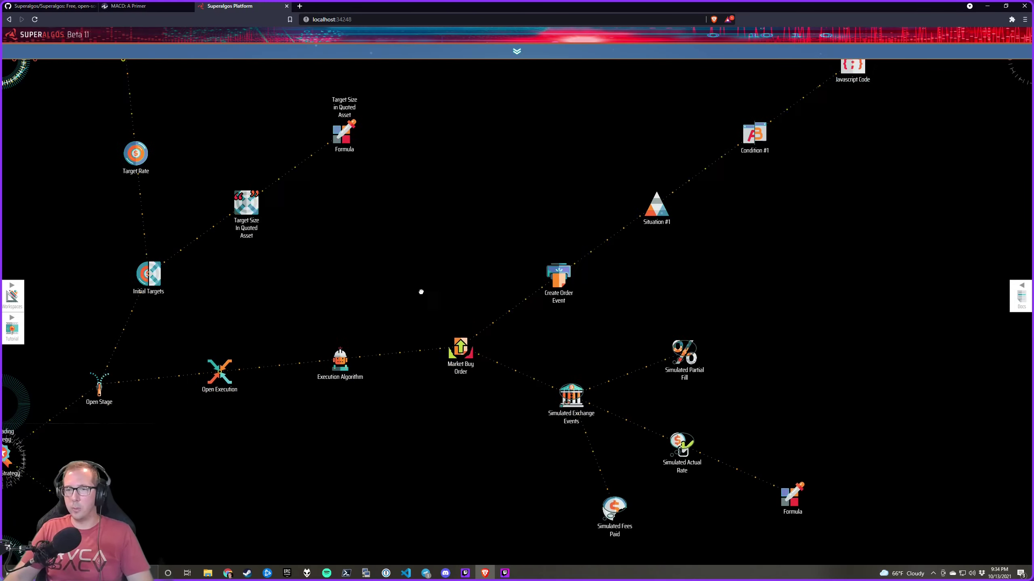
Expand the collapsed Trigger Stage so its event branches are shown
mouse_move(209, 306)
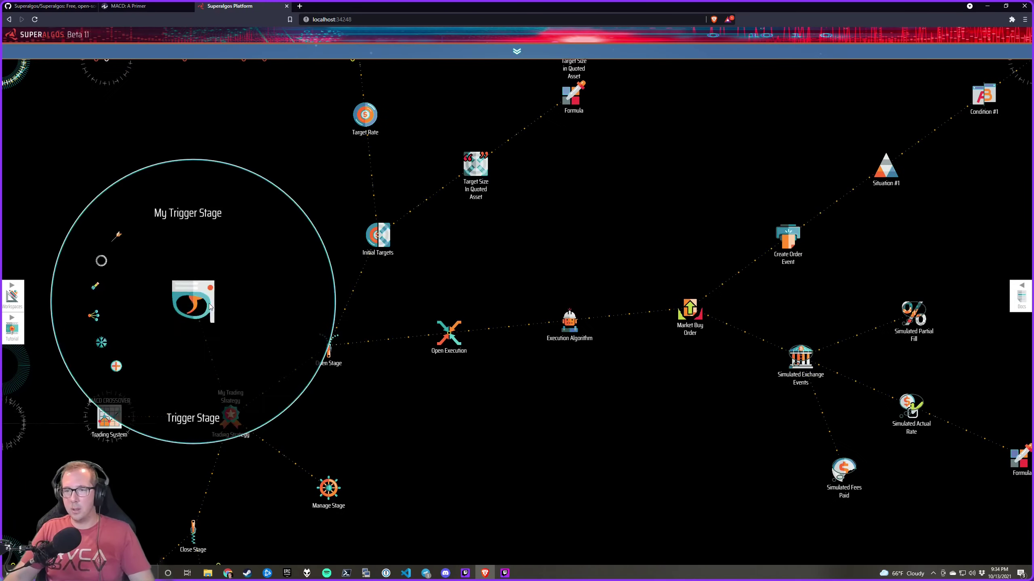
left_click(116, 367)
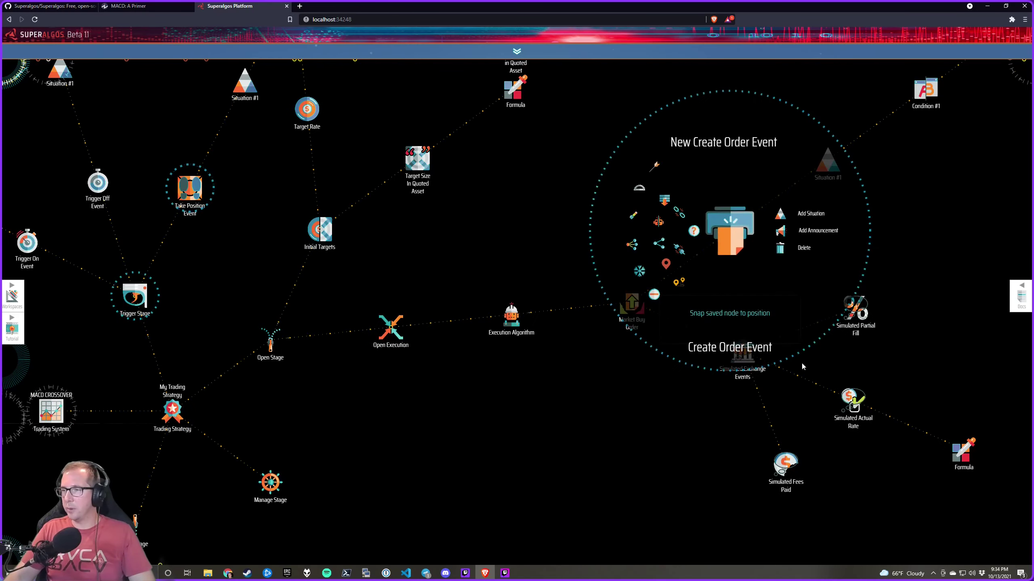
Delete the Simulated Exchange Events under the market buy order and expand the Manage Stage's branches
mouse_move(744, 352)
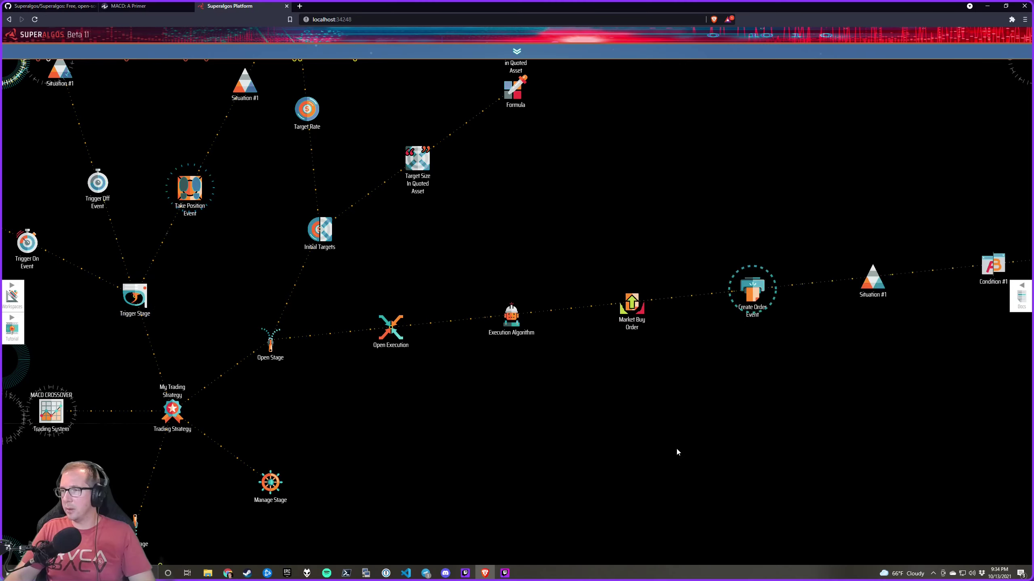
left_click_drag(448, 424, 577, 237)
mouse_move(391, 291)
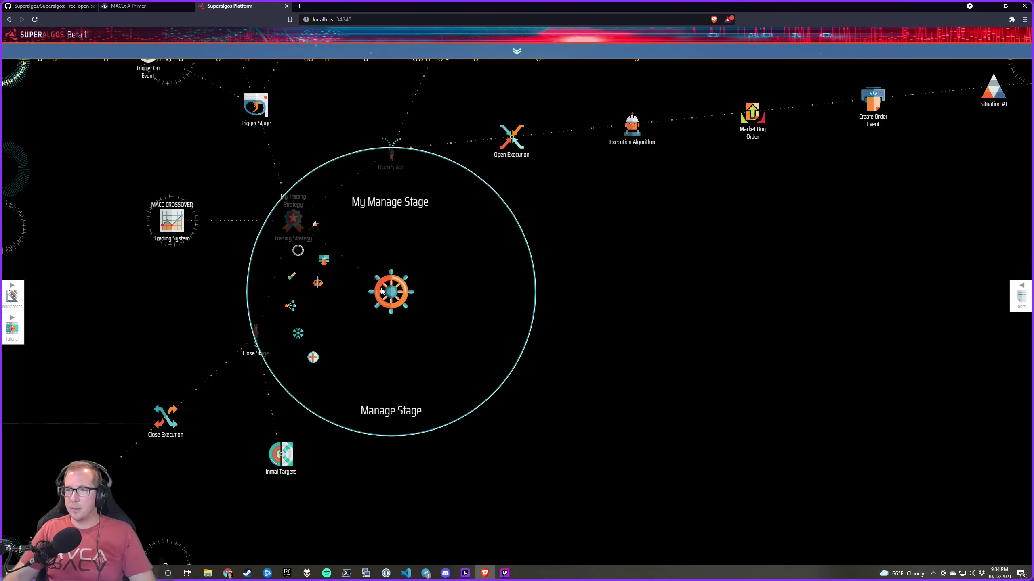
left_click(314, 357)
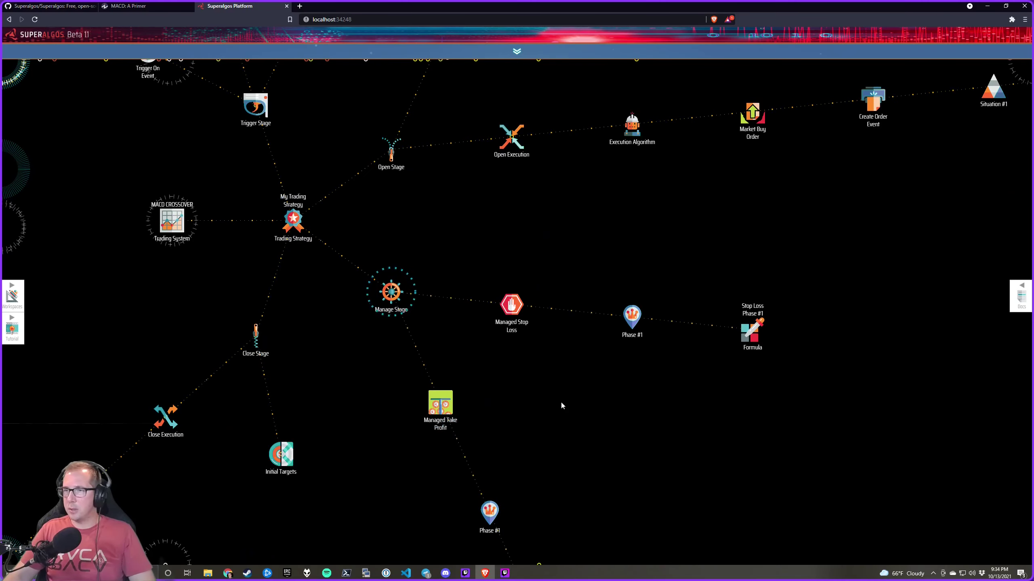
Try to collapse the Open Stage's branches
left_click_drag(447, 231, 492, 349)
mouse_move(435, 273)
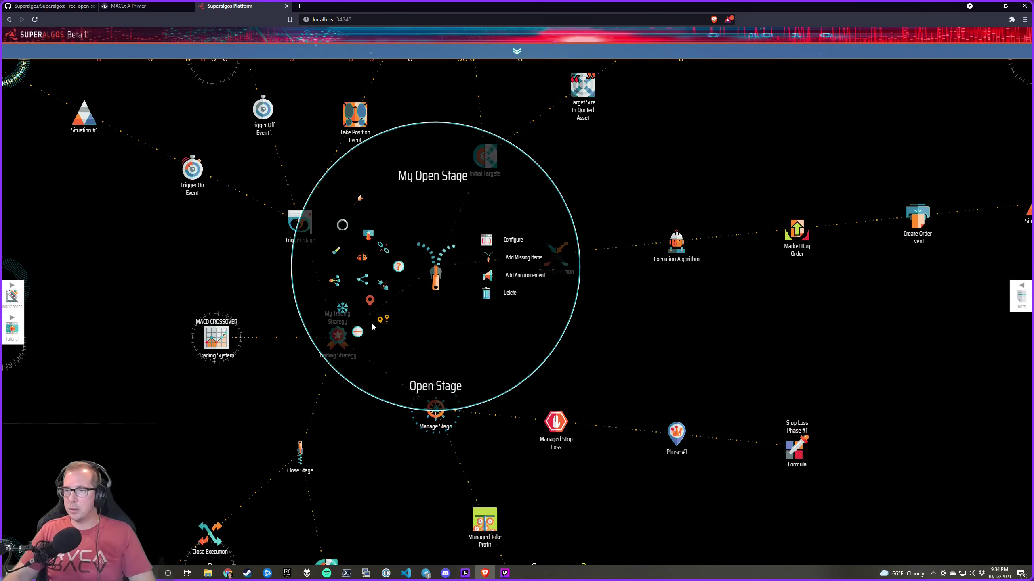
left_click(357, 333)
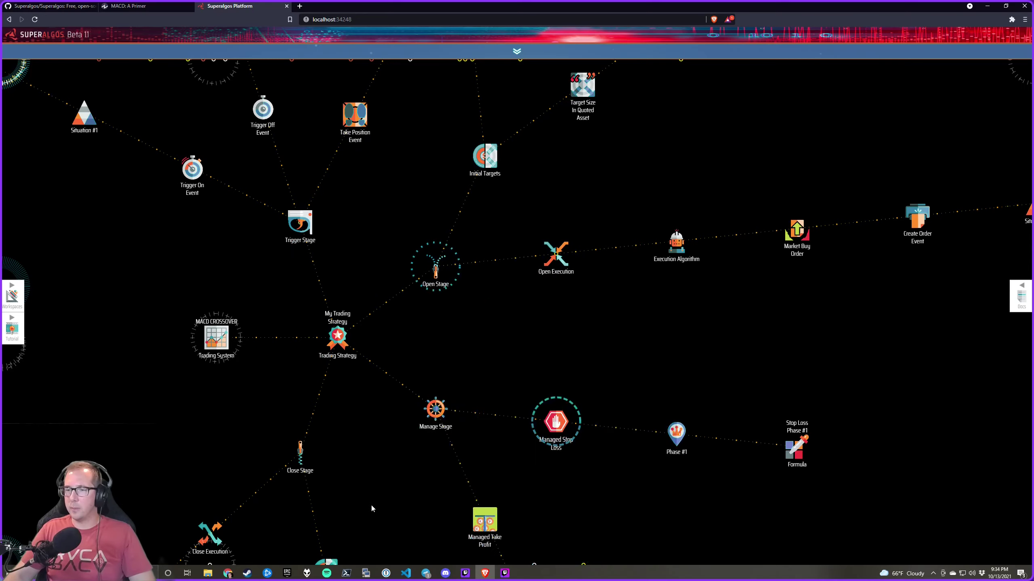
Delete the Simulated Exchange Events under the Close Stage's market sell order and dismiss the browser notification
left_click_drag(370, 512, 586, 301)
left_click_drag(537, 496, 563, 367)
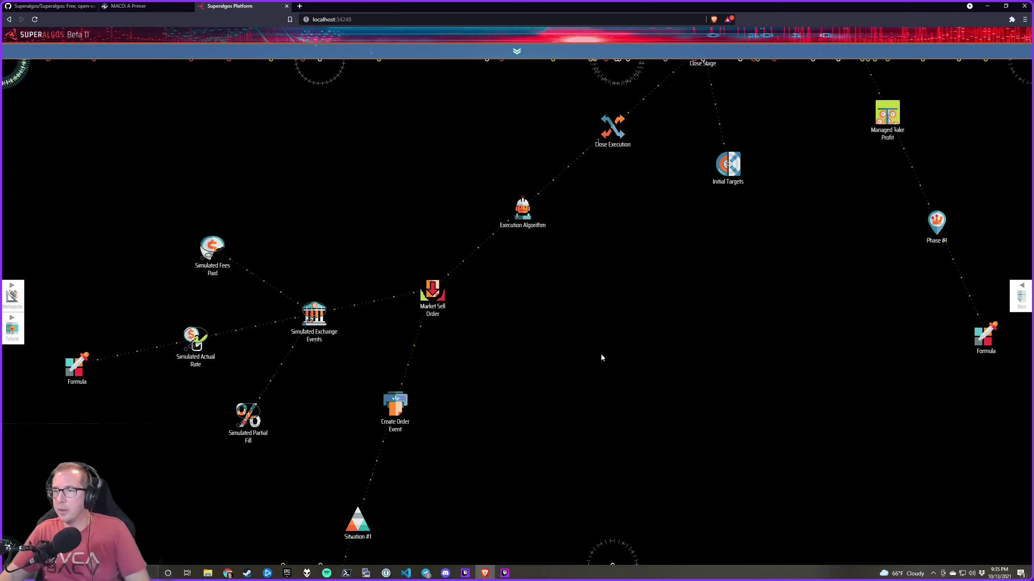
mouse_move(314, 322)
left_click(362, 341)
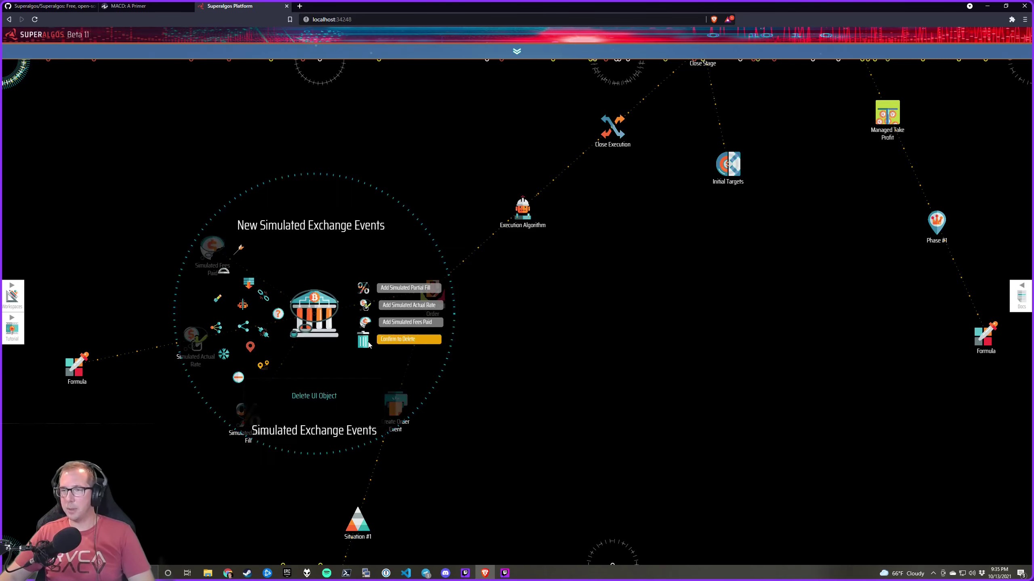
left_click(363, 342)
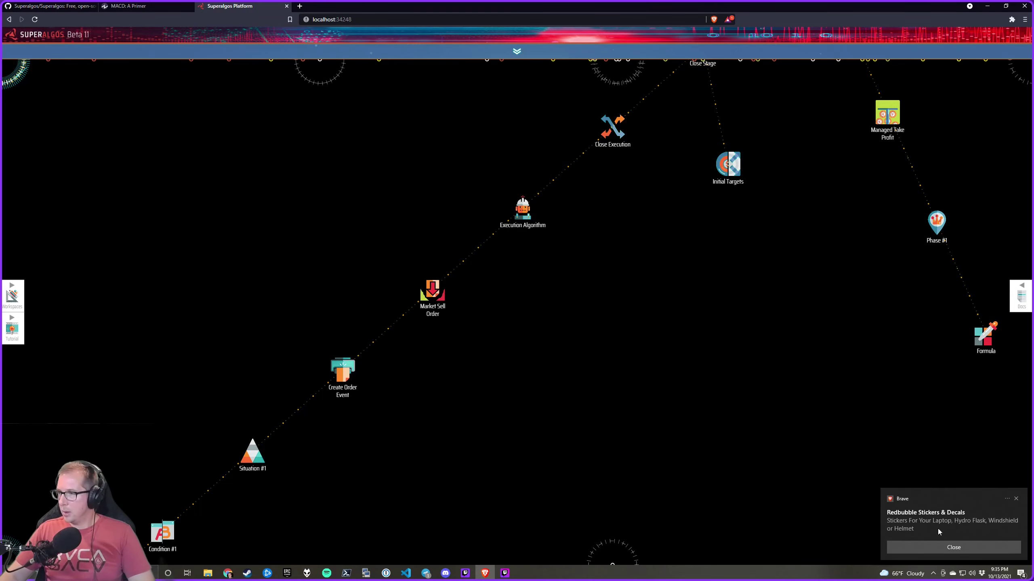
left_click(955, 549)
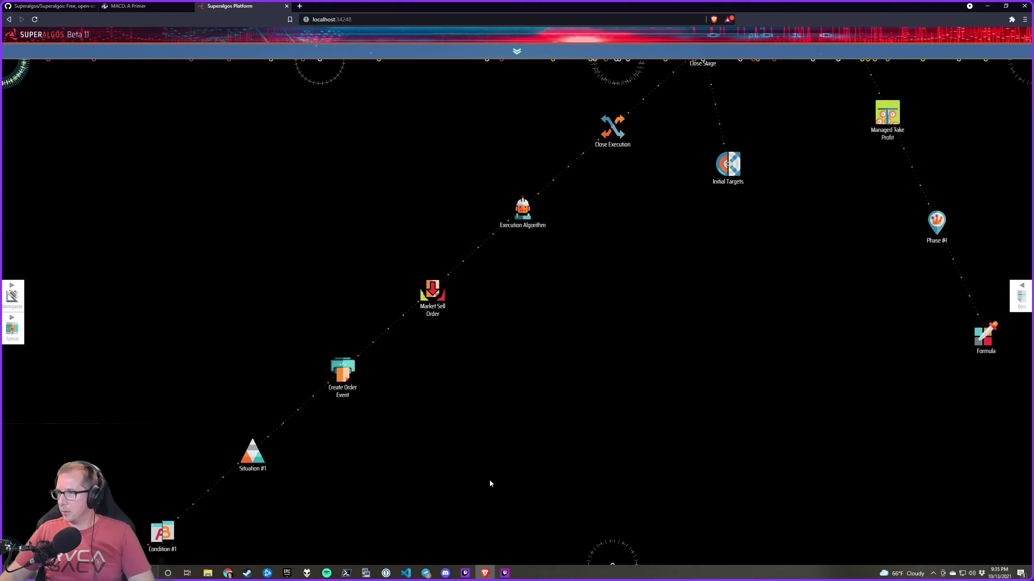
Copy the MACD line and signal comparison from the Trigger On Event condition's JavaScript Code
left_click_drag(489, 483, 579, 331)
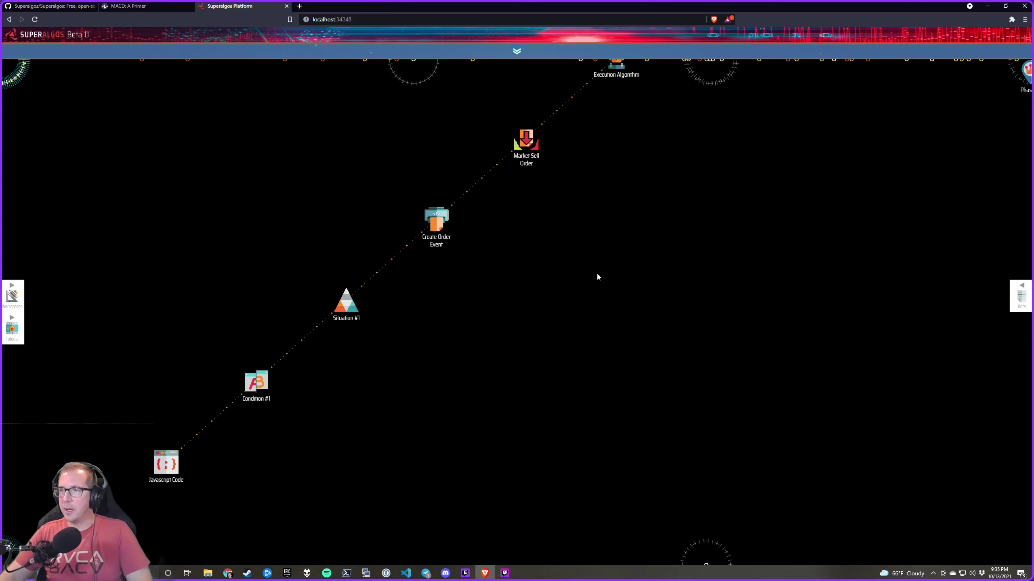
left_click_drag(600, 284, 622, 294)
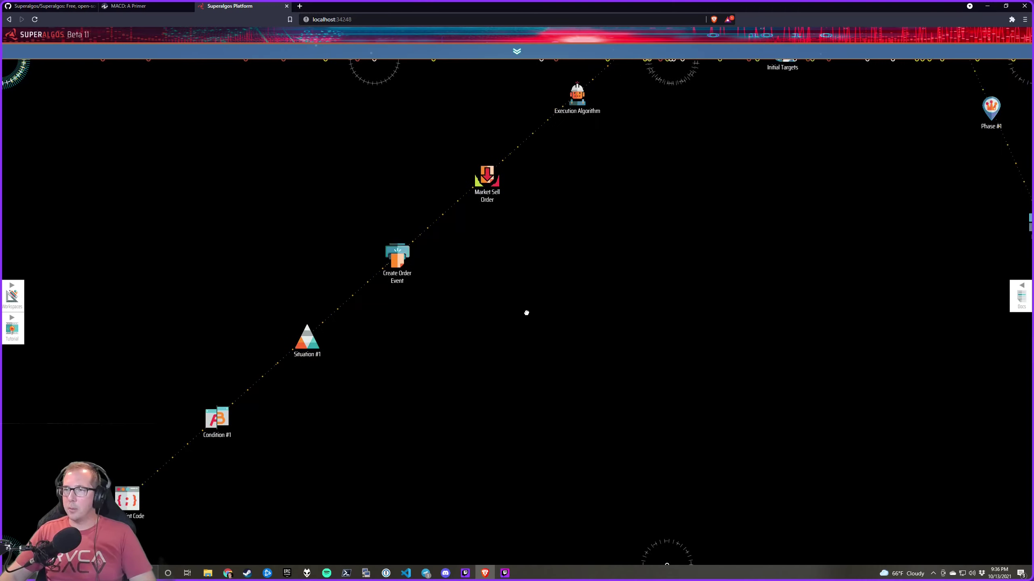
scroll(428, 348, "down", 2)
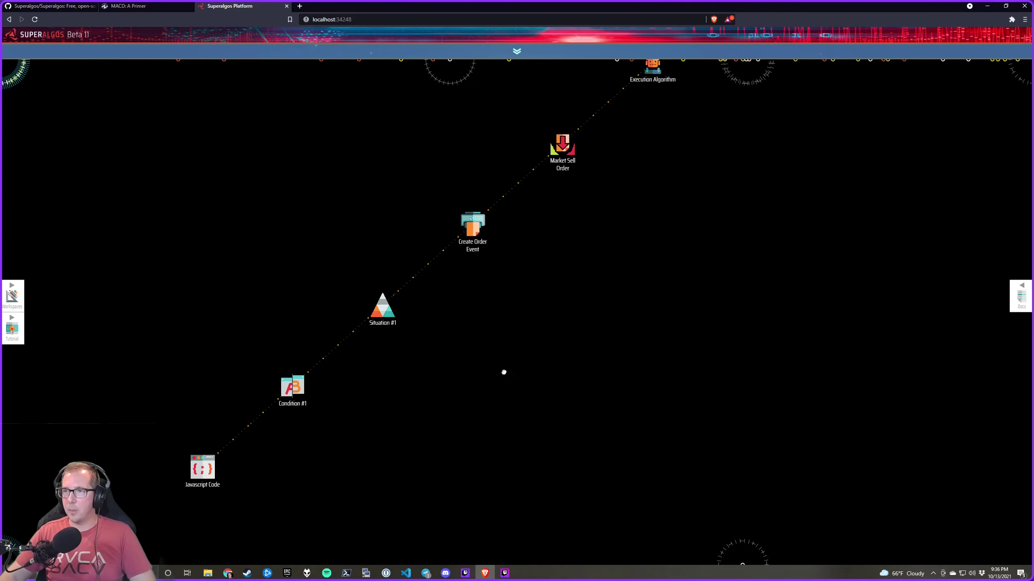
scroll(503, 370, "down", 5)
left_click(629, 360)
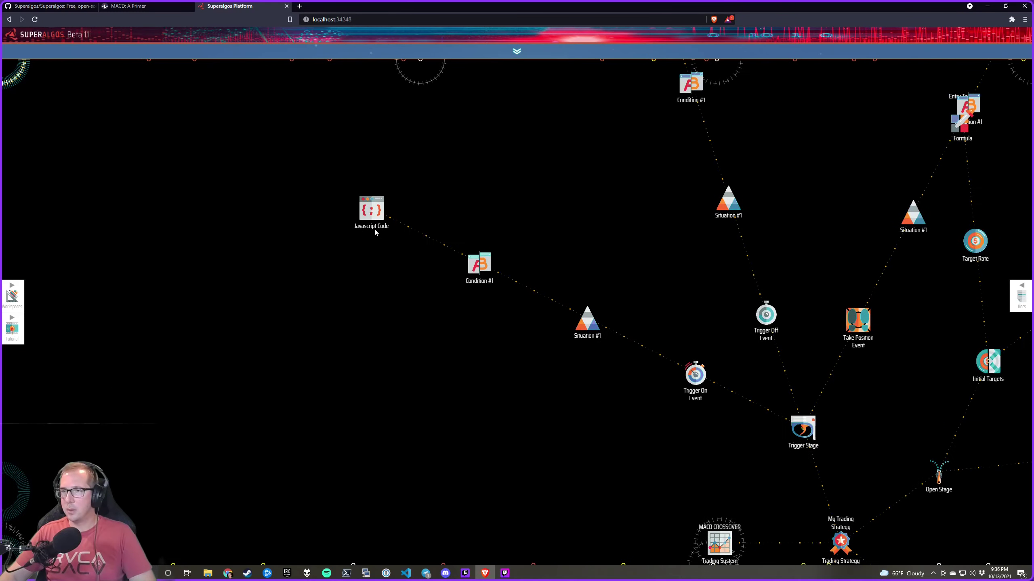
left_click(422, 198)
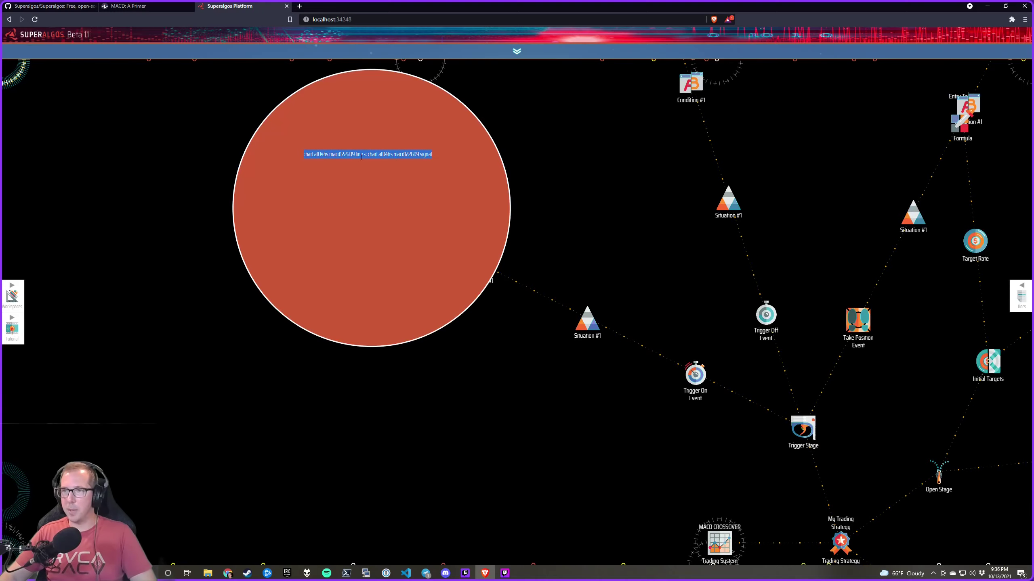
key("Escape")
scroll(466, 423, "down", 10)
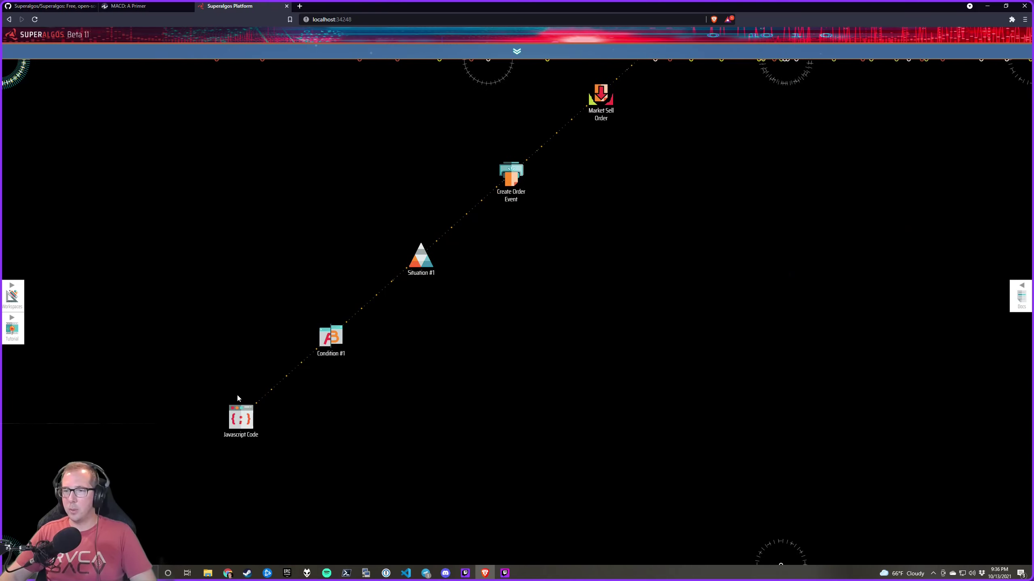
Replace the market sell order's Create Order Event condition code with chart.at04hs.macd122609.line < chart.at04hs.macd122609.signal
mouse_move(241, 417)
left_click(281, 404)
key("ctrl+a")
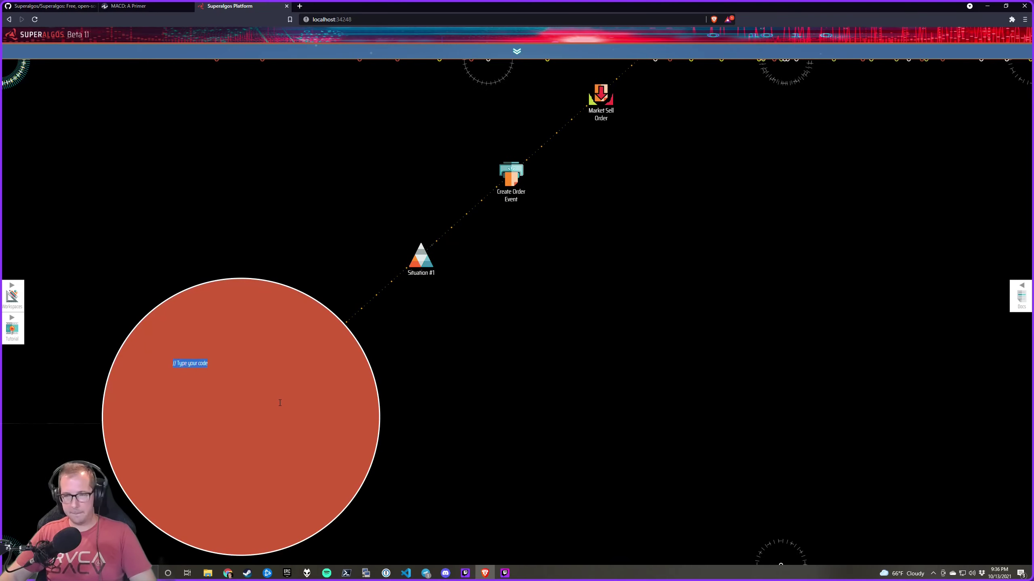
type("chart.at04hs.macd122609.line < chart.at04hs.macd122609.signal")
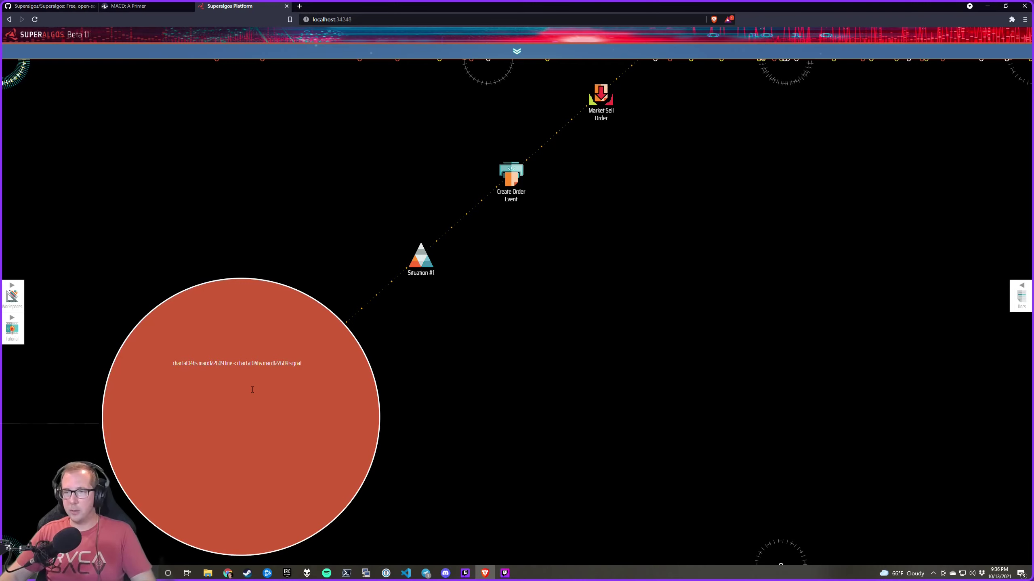
Expand the Close Stage's Initial Targets and inspect its Target Rate formula
left_click_drag(639, 259, 515, 411)
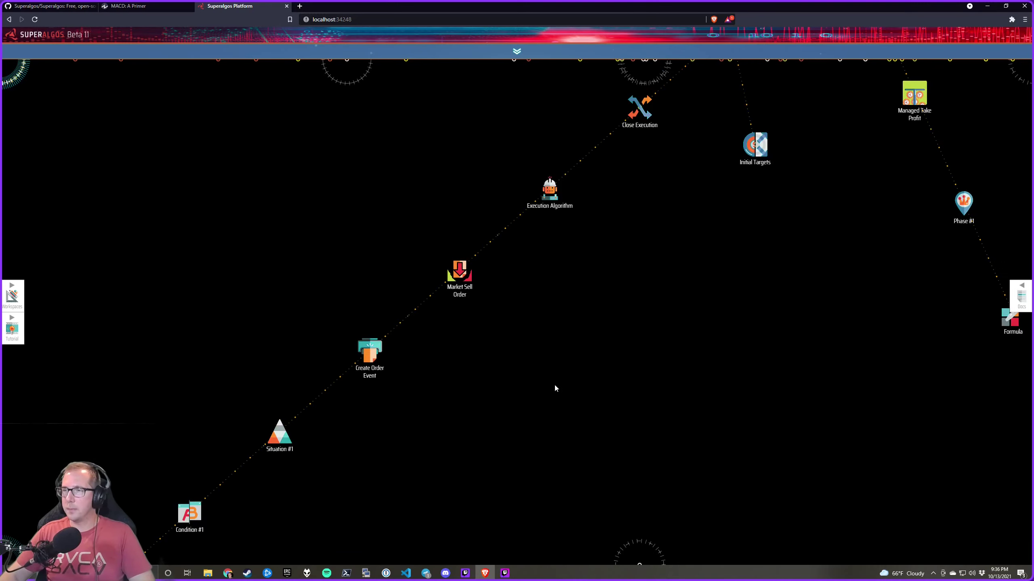
left_click_drag(644, 317, 568, 421)
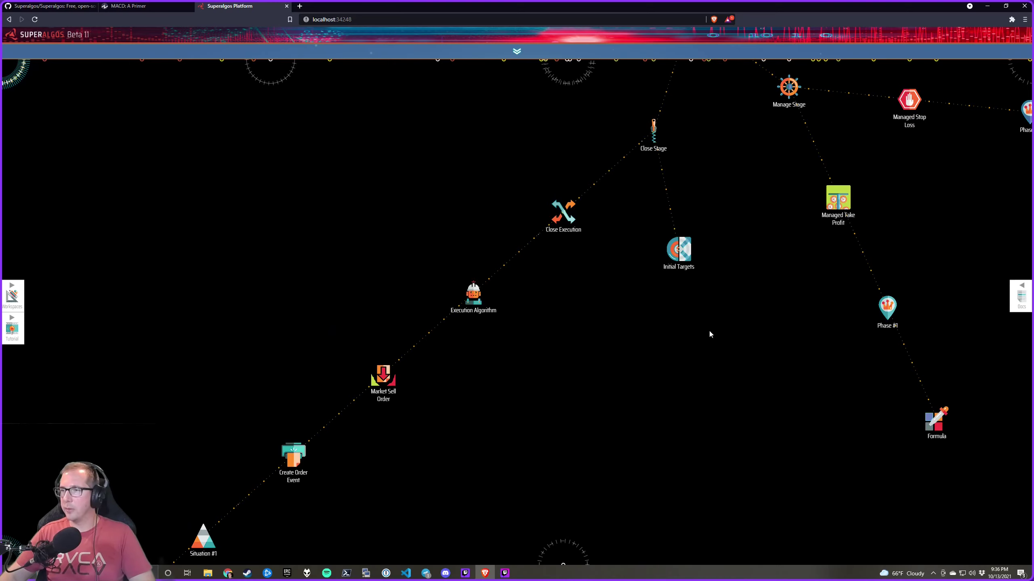
left_click_drag(709, 332, 658, 414)
mouse_move(627, 336)
left_click(549, 395)
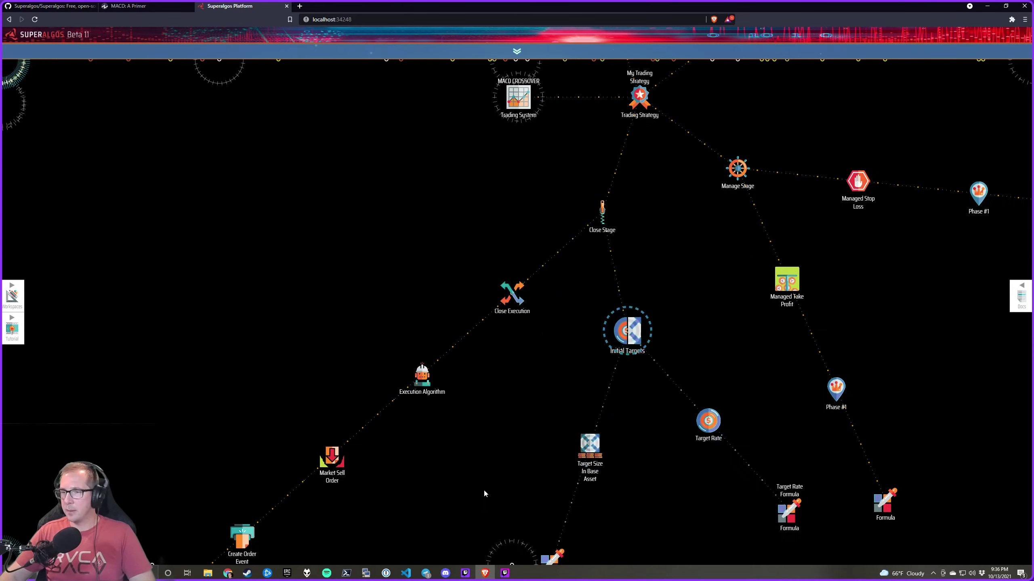
left_click_drag(484, 493, 372, 396)
mouse_move(678, 417)
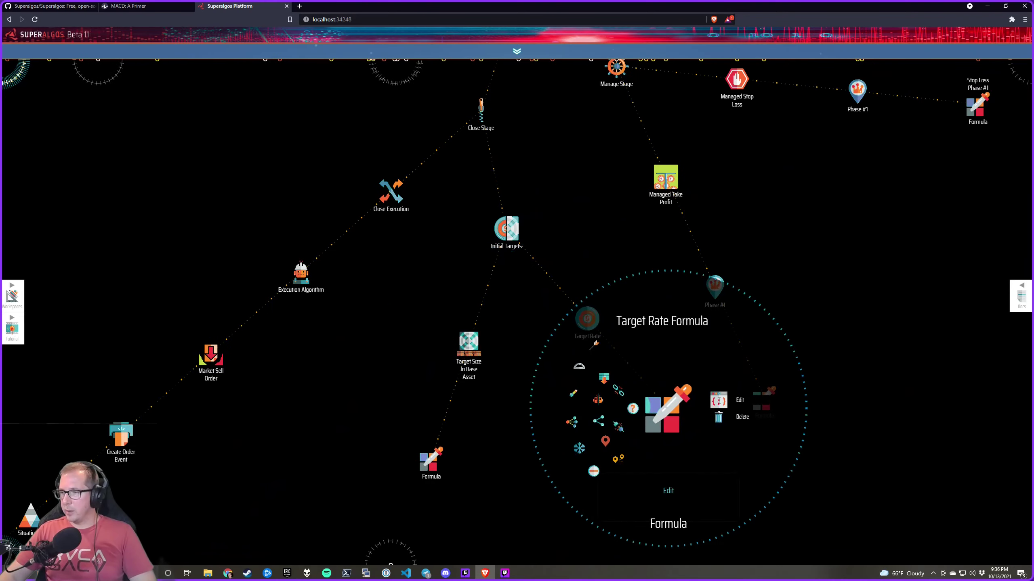
left_click(719, 400)
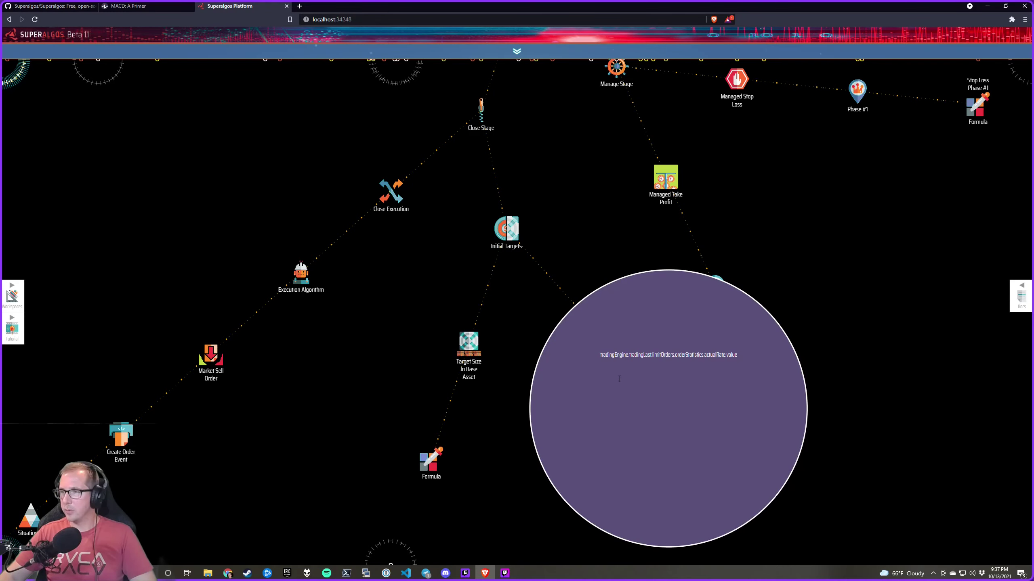
Copy the whole Target Rate formula under the Open Stage's Initial Targets
left_click_drag(578, 196, 561, 228)
scroll(564, 231, "down", 2)
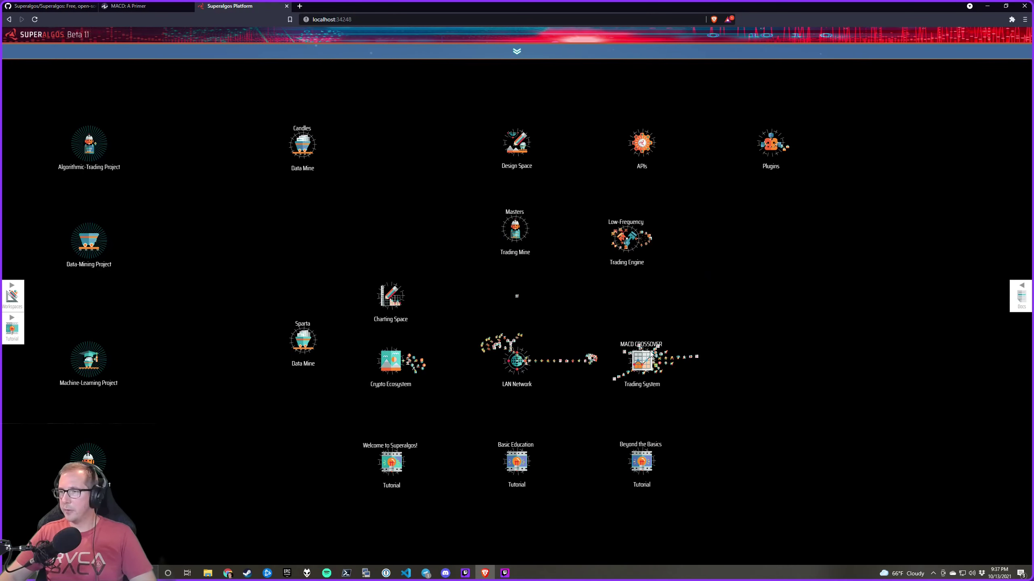
scroll(651, 353, "up", 6)
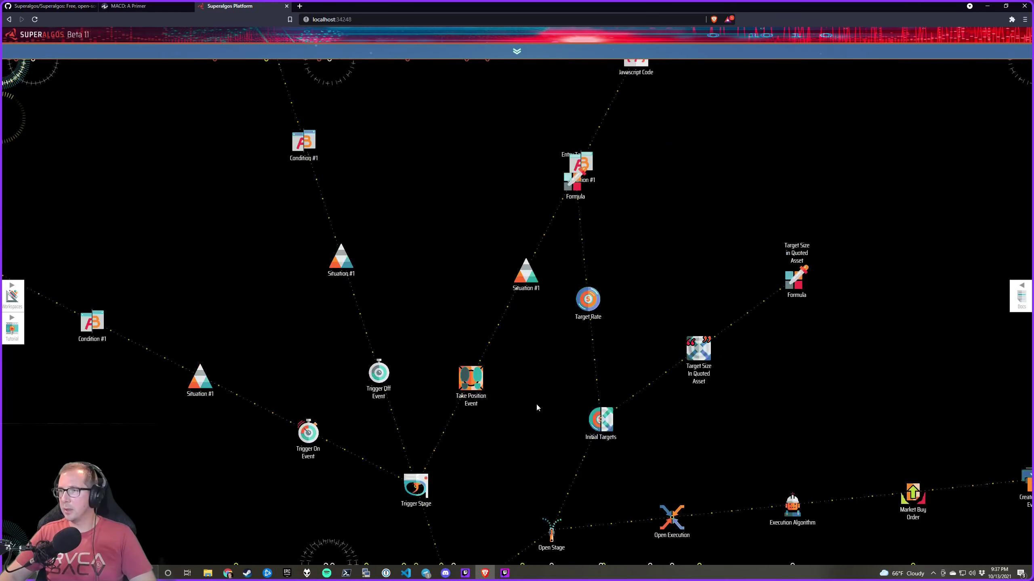
mouse_move(580, 195)
left_click(624, 171)
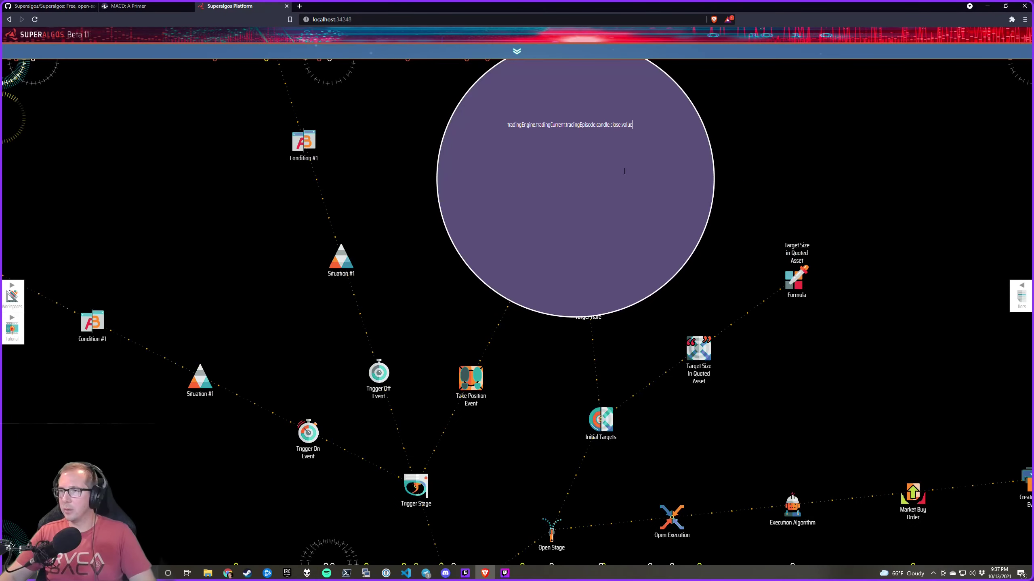
key("ctrl+a")
key("ctrl+c")
Replace the Close Stage's Target Rate formula with tradingEngine.tradingCurrent.tradingEpisode.candle.close.value
left_click_drag(539, 313, 560, 208)
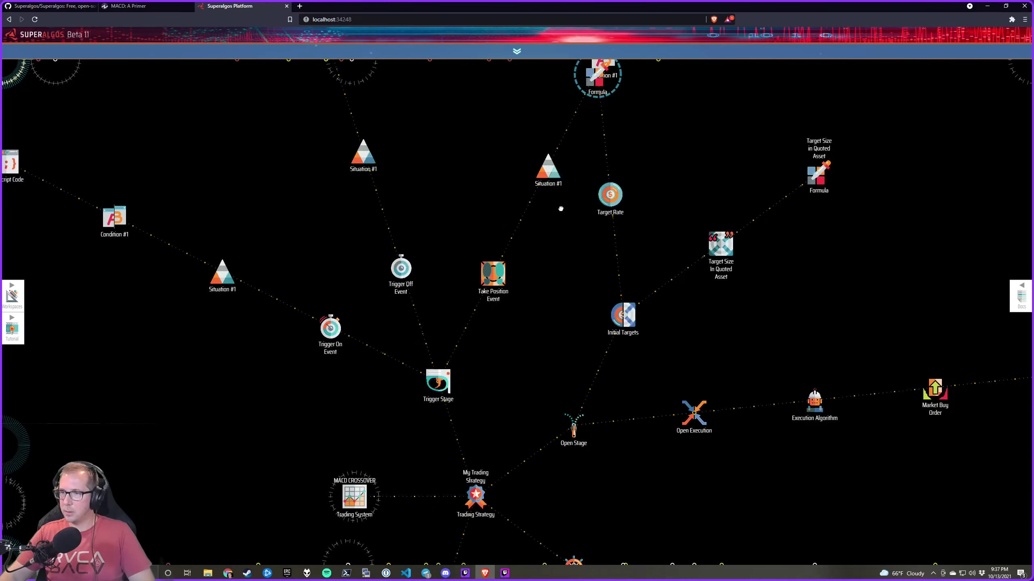
left_click_drag(525, 463, 542, 248)
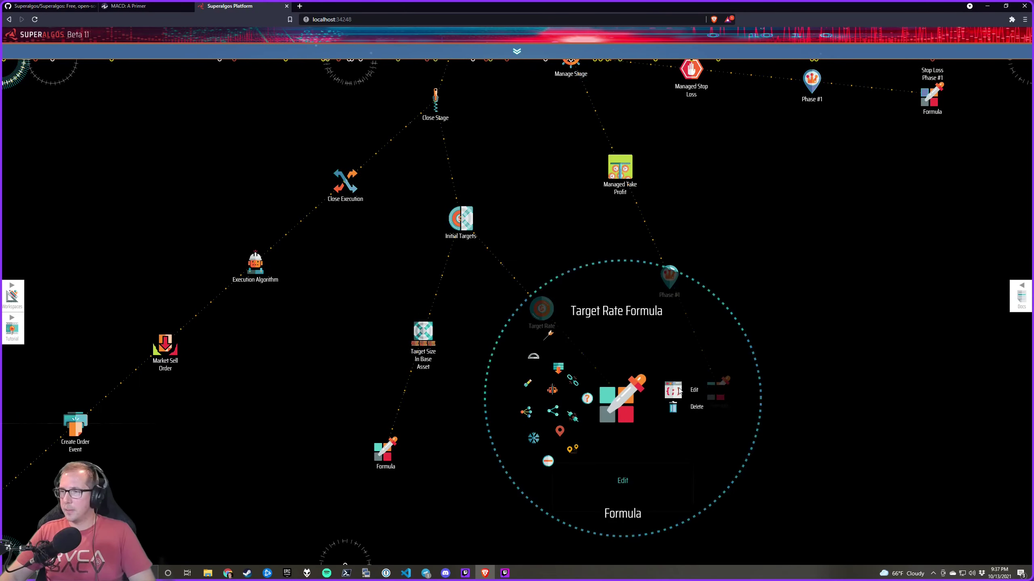
left_click(679, 390)
key("ctrl+a")
key("ctrl+v")
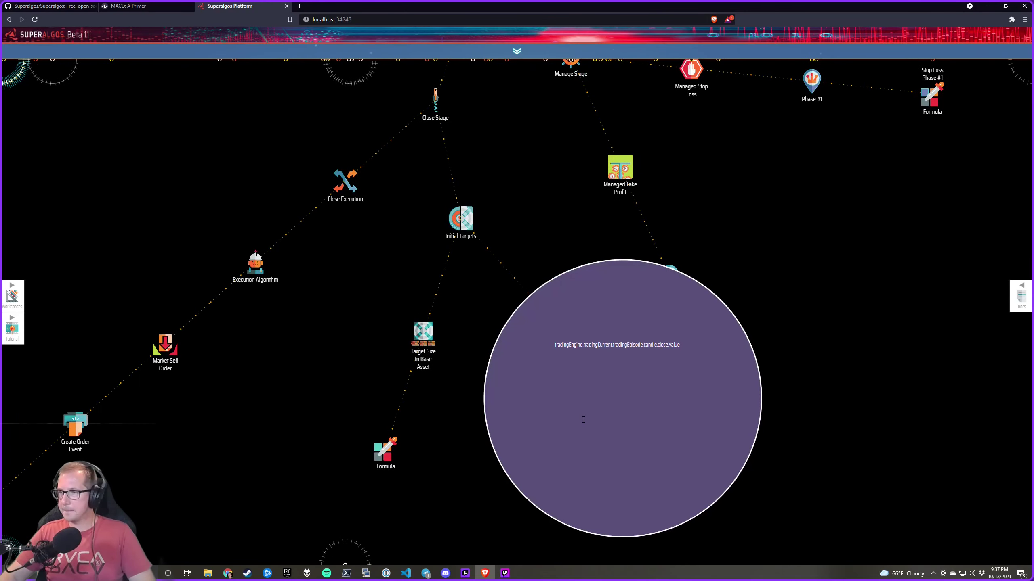
Inspect the Target Size In Base Asset formula under the Close Stage's Initial Targets
left_click_drag(467, 451, 517, 420)
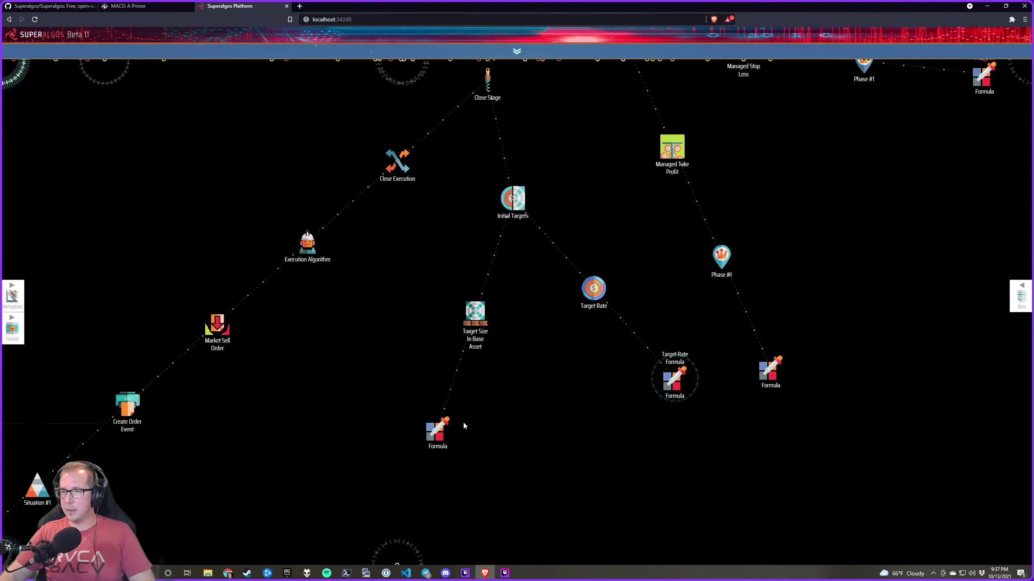
left_click(485, 419)
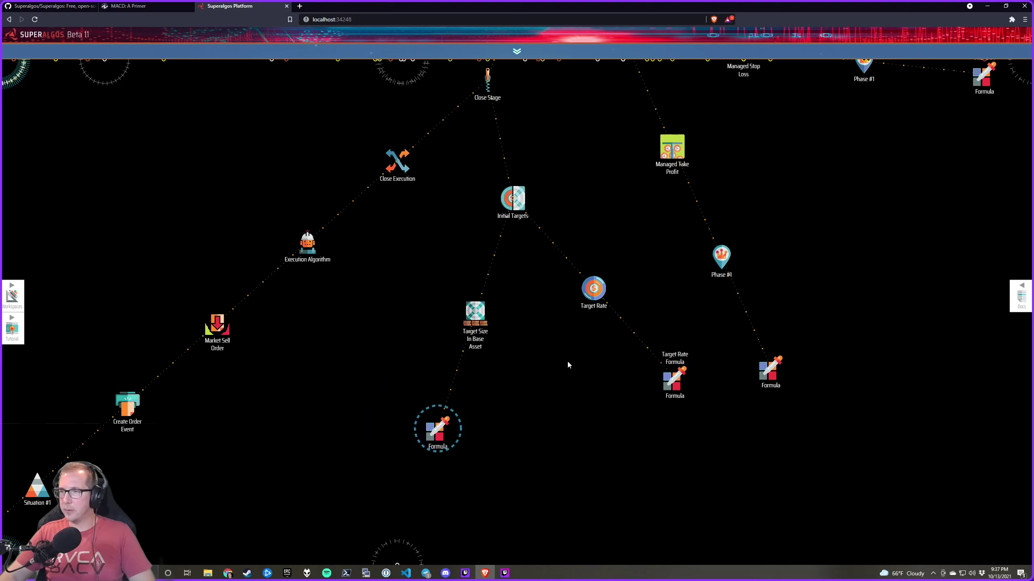
Collapse the Close Stage, Open Stage and Trigger Stage branches of the trading strategy
left_click_drag(570, 300, 510, 392)
left_click_drag(526, 208, 525, 277)
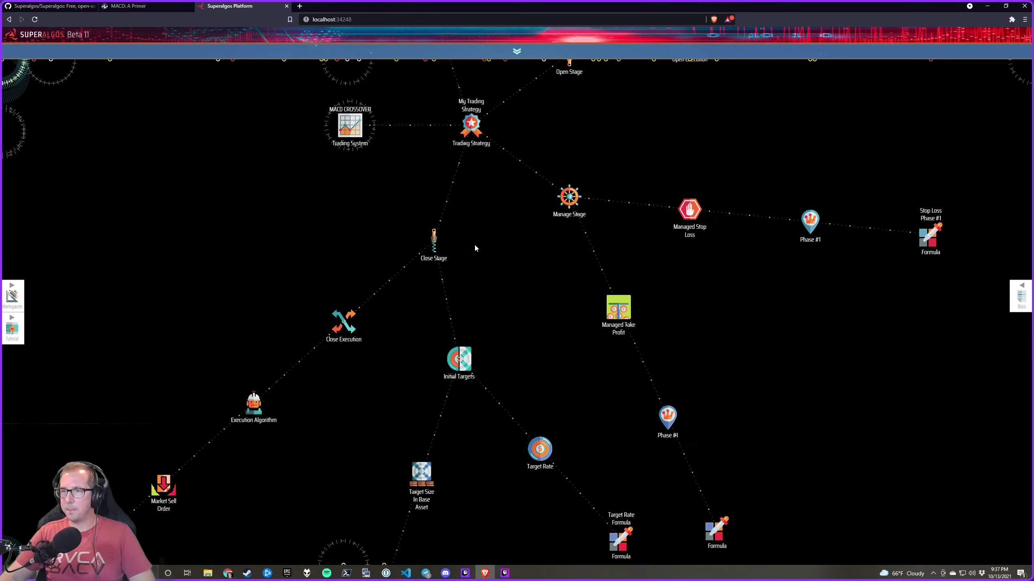
mouse_move(435, 241)
left_click(361, 312)
left_click_drag(571, 60, 525, 221)
mouse_move(524, 221)
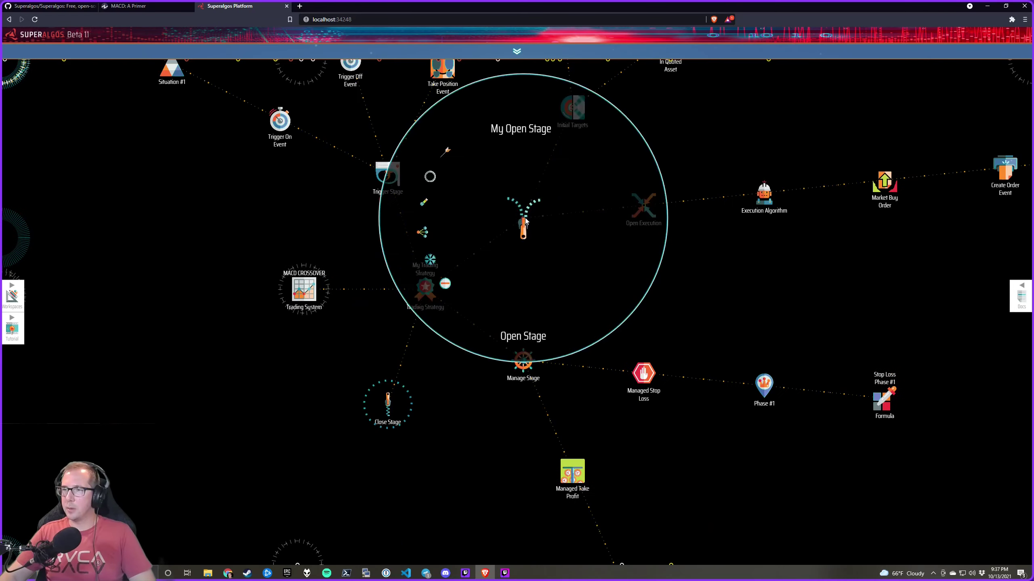
left_click(445, 283)
mouse_move(388, 175)
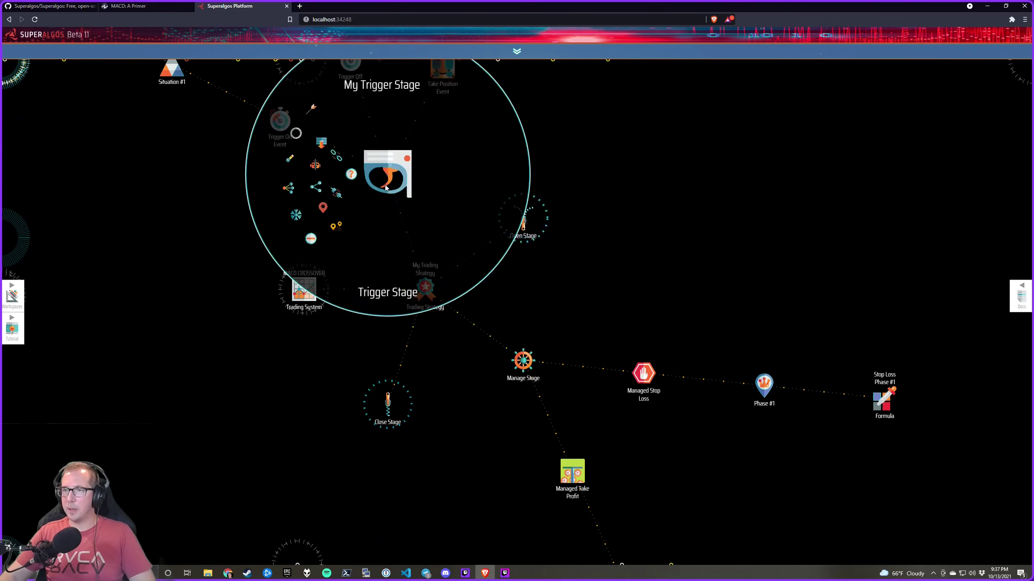
left_click(311, 239)
Inspect the Managed Stop Loss formula, and delete the existing formulas under both Phase #1 nodes of the Manage Stage
left_click_drag(595, 287, 473, 157)
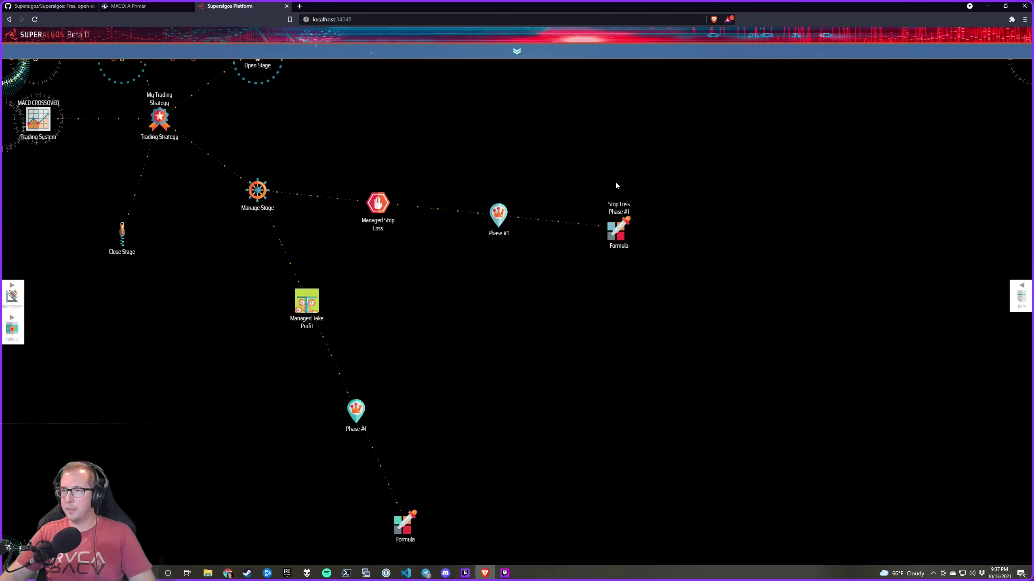
mouse_move(623, 228)
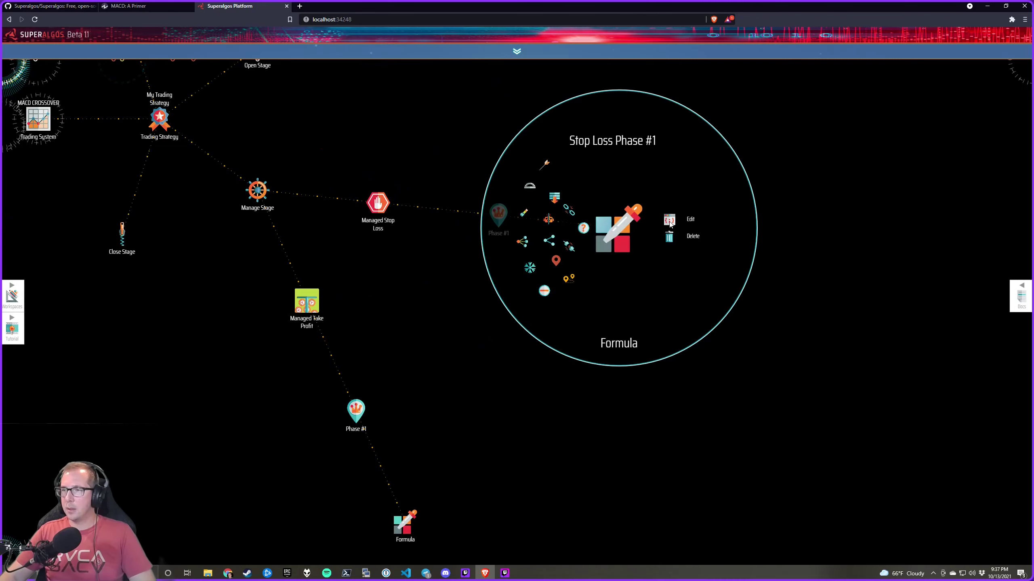
left_click(670, 222)
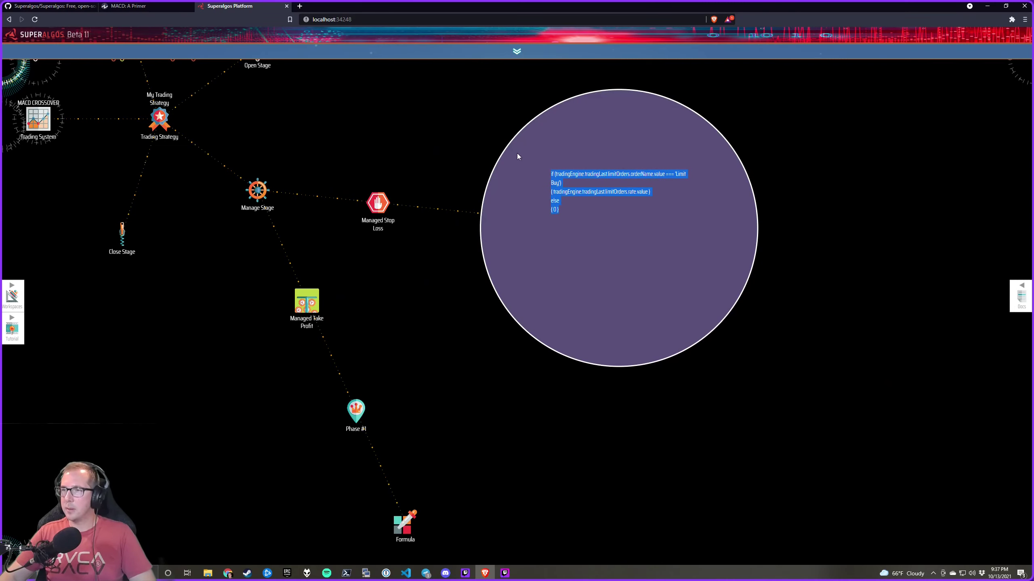
left_click(495, 149)
mouse_move(651, 232)
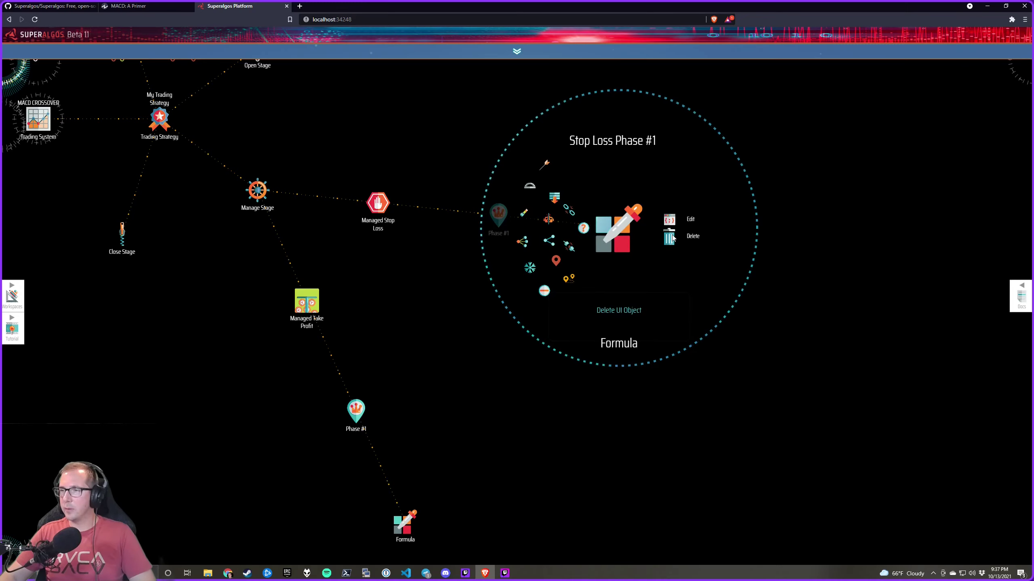
left_click_drag(593, 385, 635, 202)
left_click(499, 349)
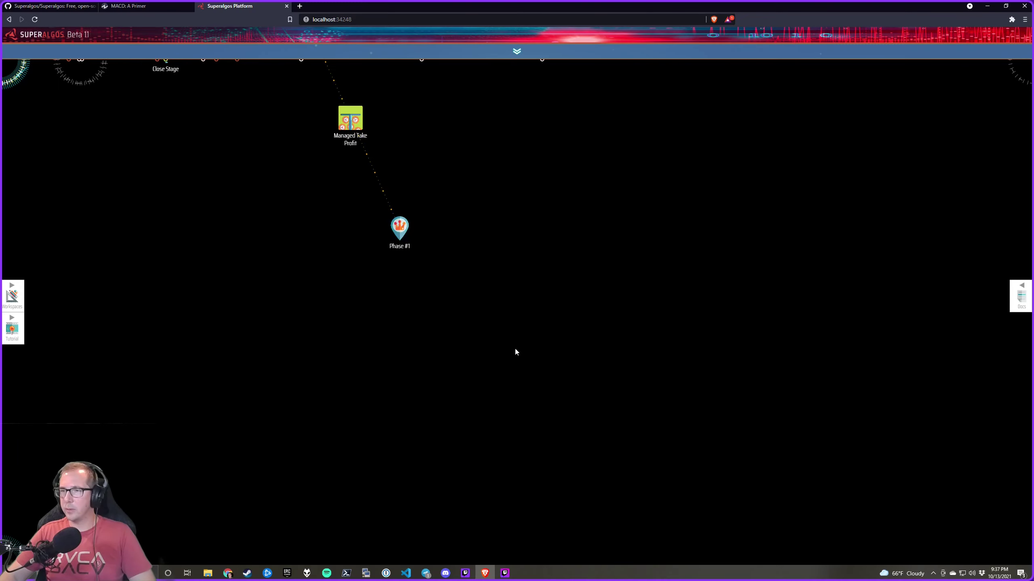
Add a new formula to Phase #1 of both Managed Stop Loss and Managed Take Profit
mouse_move(462, 253)
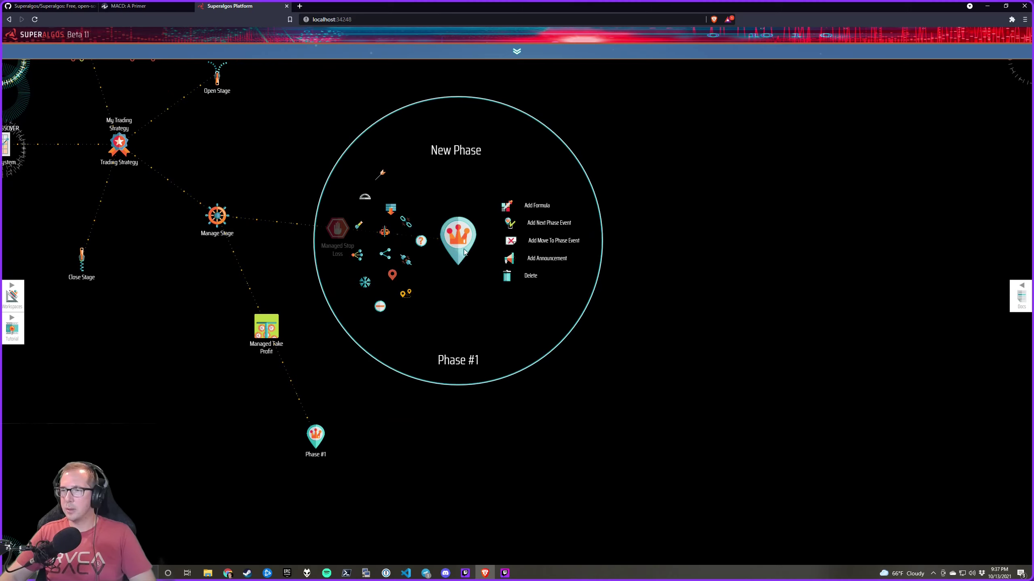
left_click(514, 206)
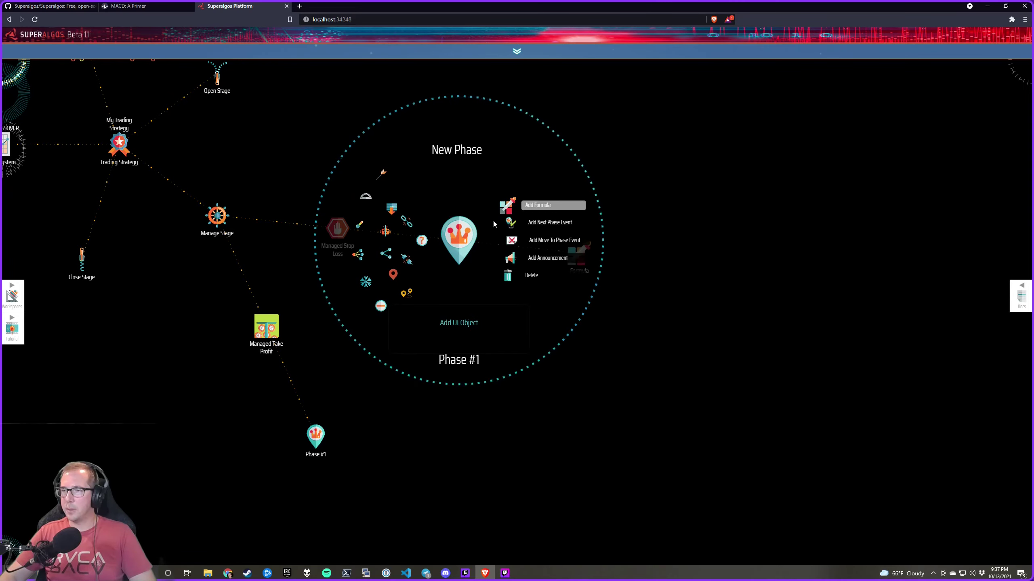
mouse_move(316, 435)
left_click(366, 402)
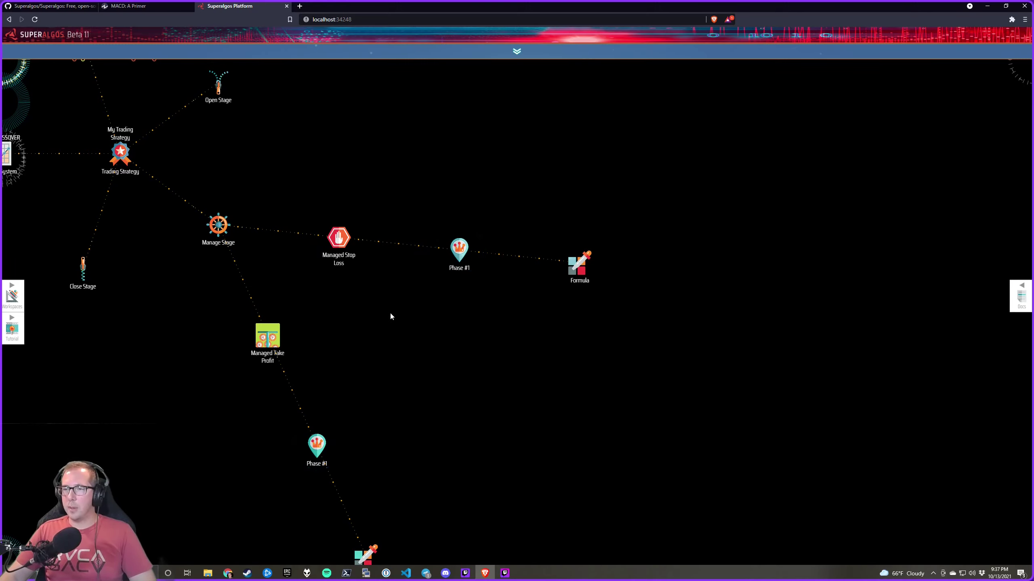
Expand the Position node under the Trading Engine's Trading Current and copy the node path of its Begin Rate
scroll(387, 268, "up", 3)
left_click_drag(390, 252, 505, 305)
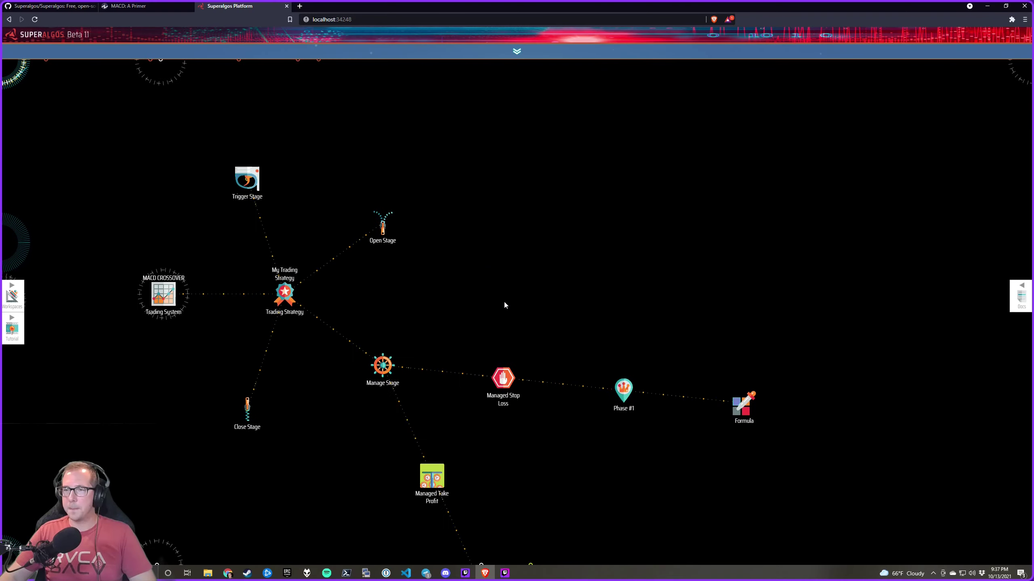
scroll(504, 305, "down", 5)
scroll(528, 304, "up", 5)
left_click_drag(718, 191, 439, 278)
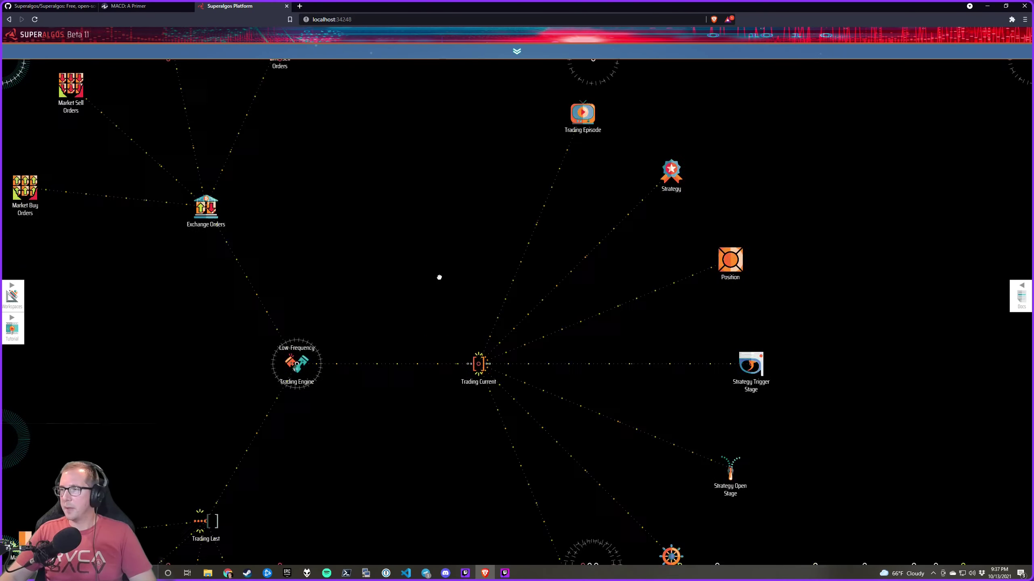
mouse_move(645, 290)
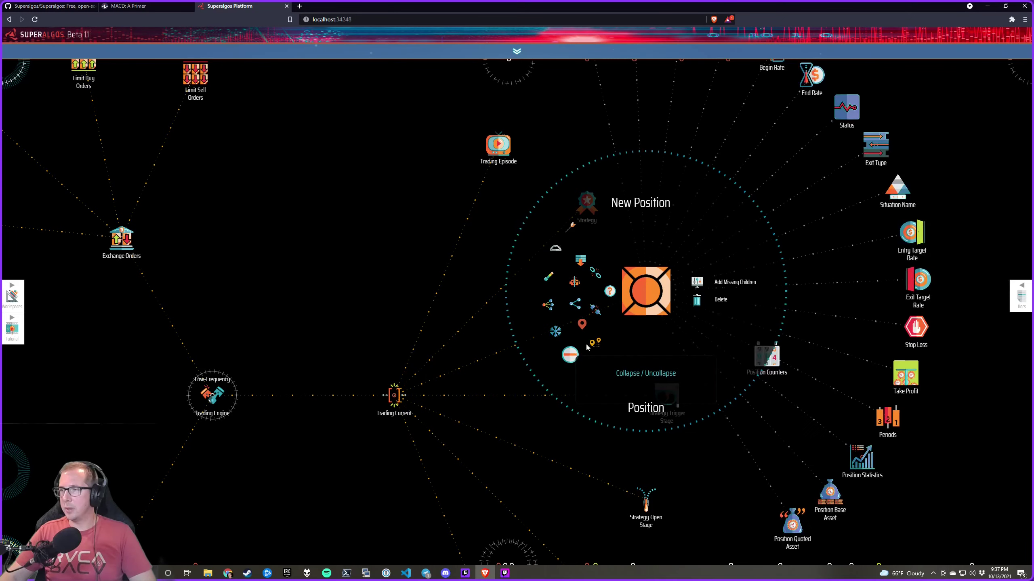
left_click_drag(784, 200, 537, 289)
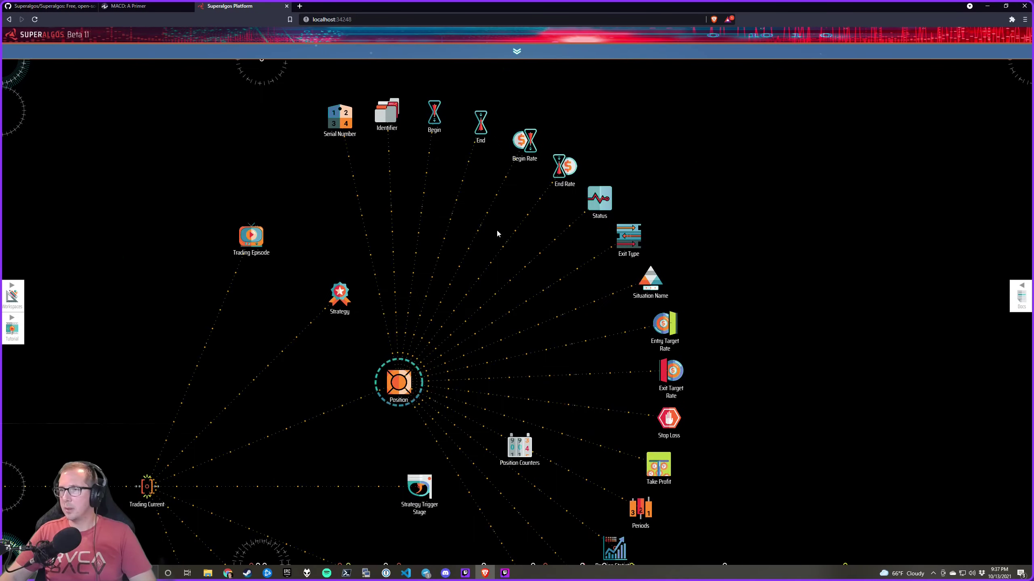
mouse_move(508, 202)
left_click(560, 184)
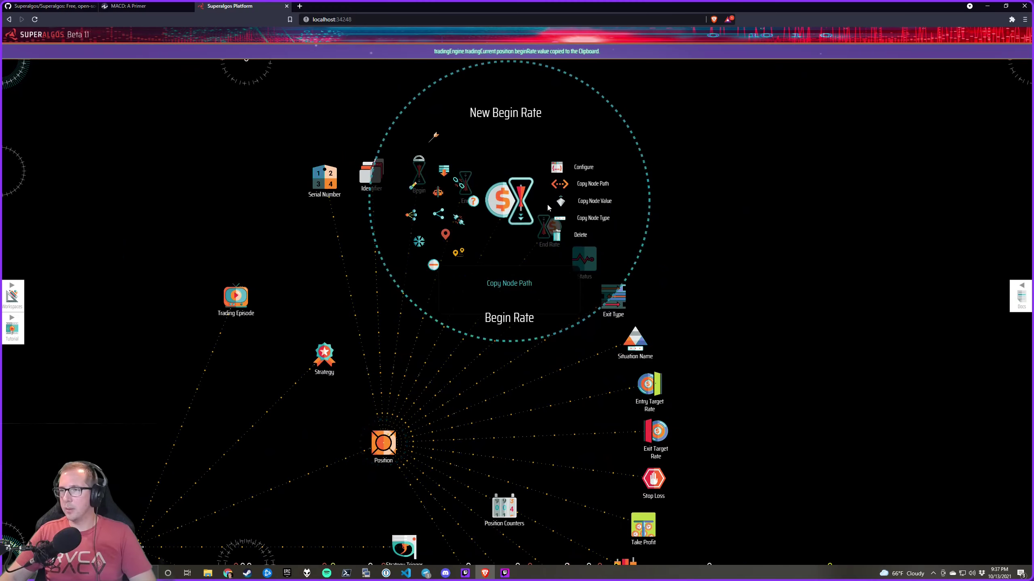
Replace the placeholder in the Managed Stop Loss formula with tradingEngine.tradingCurrent.position.beginRate.value * .95
scroll(505, 285, "down", 6)
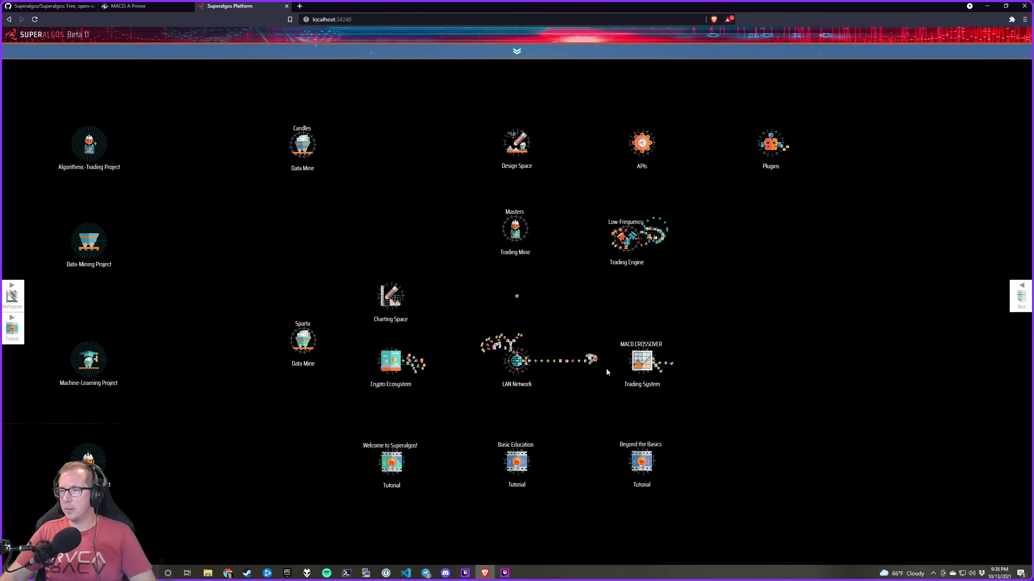
scroll(606, 370, "up", 2)
left_click_drag(944, 315, 530, 245)
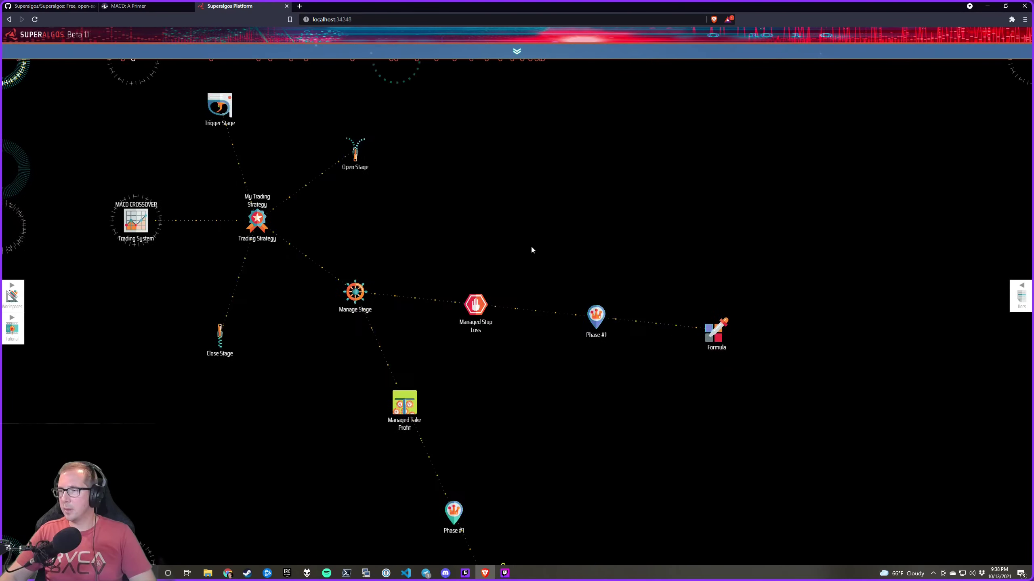
mouse_move(673, 328)
left_click(729, 316)
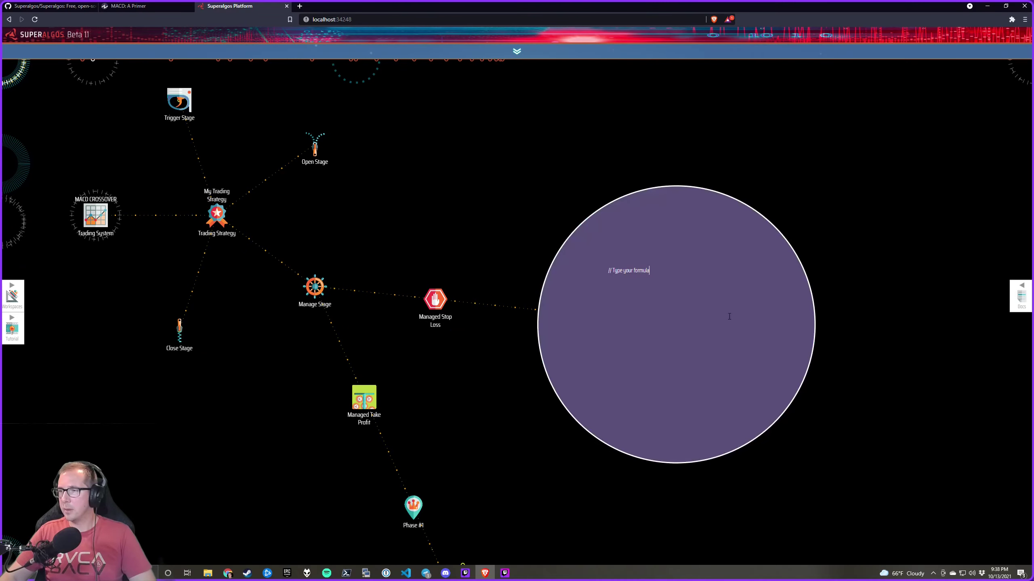
key("ctrl+a")
key("ctrl+v")
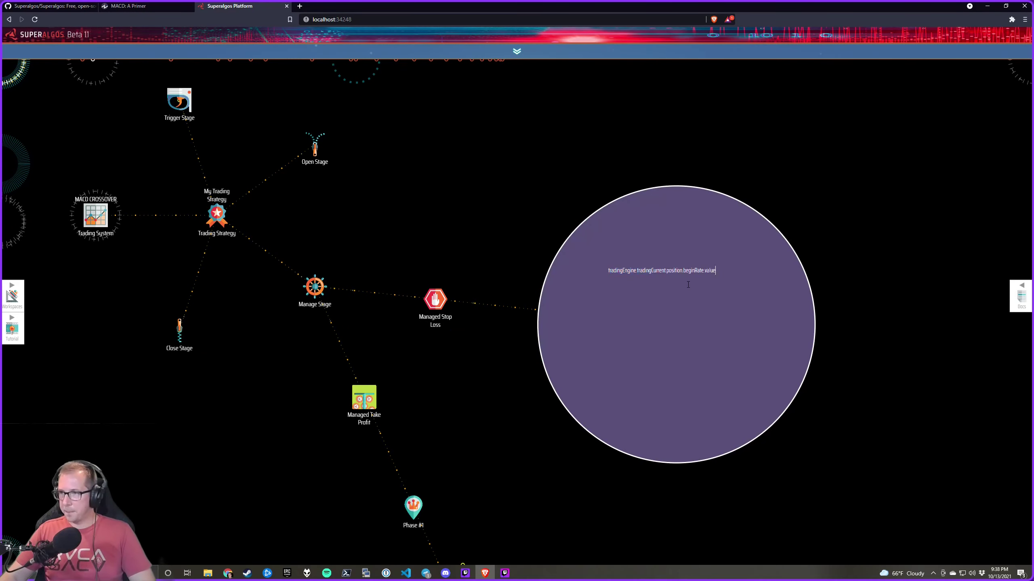
type("*")
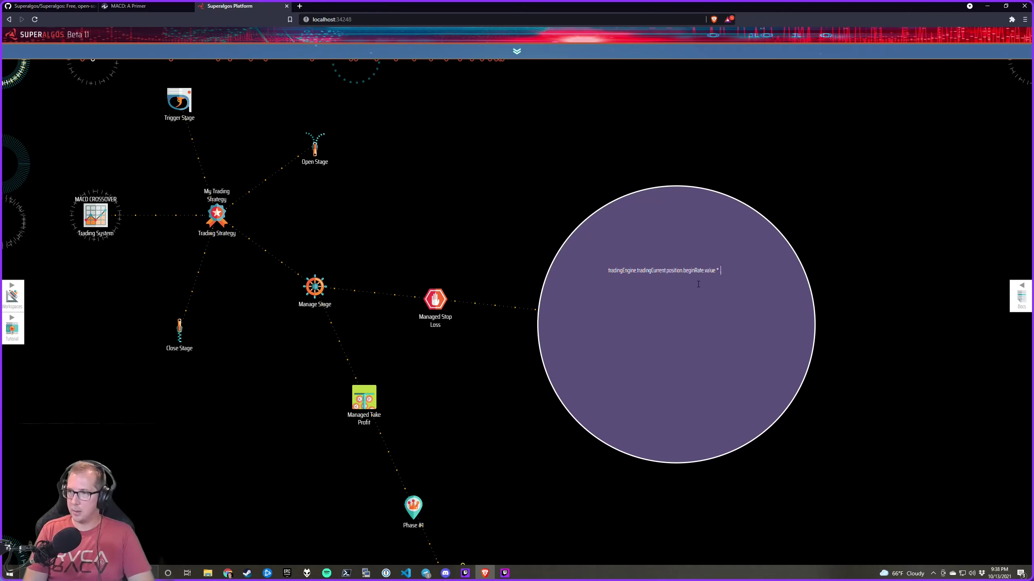
type(" .95")
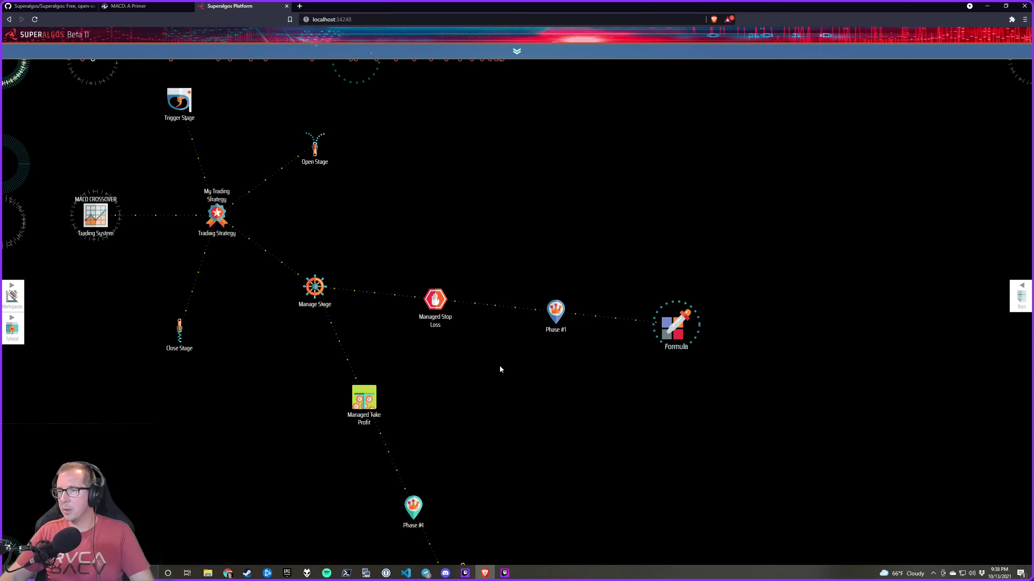
Replace the placeholder in the Managed Take Profit formula with tradingEngine.tradingCurrent.position.beginRate.value * 1.05
left_click_drag(520, 365, 520, 337)
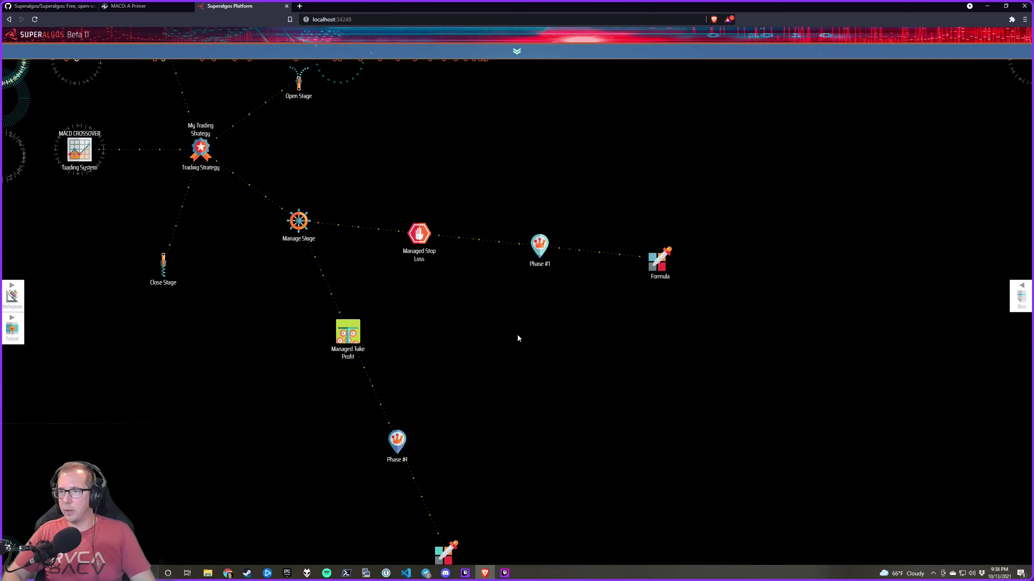
left_click_drag(547, 436, 476, 324)
mouse_move(380, 356)
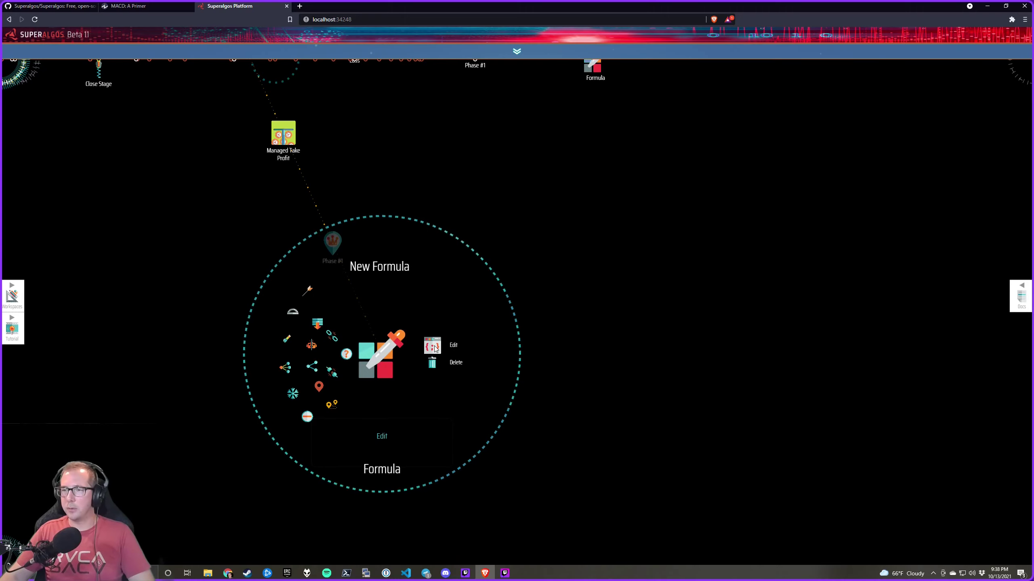
left_click(434, 347)
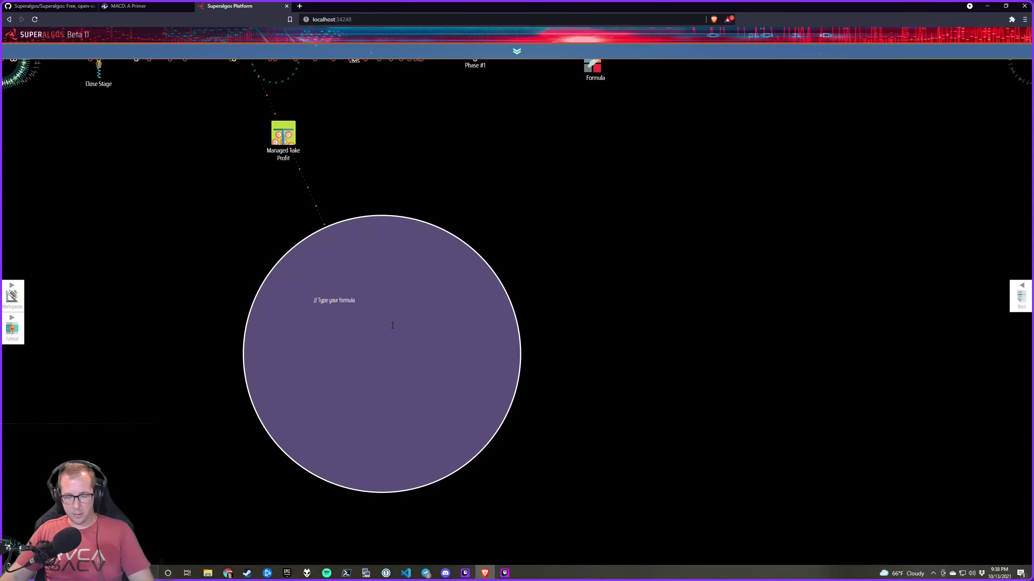
key("ctrl+v")
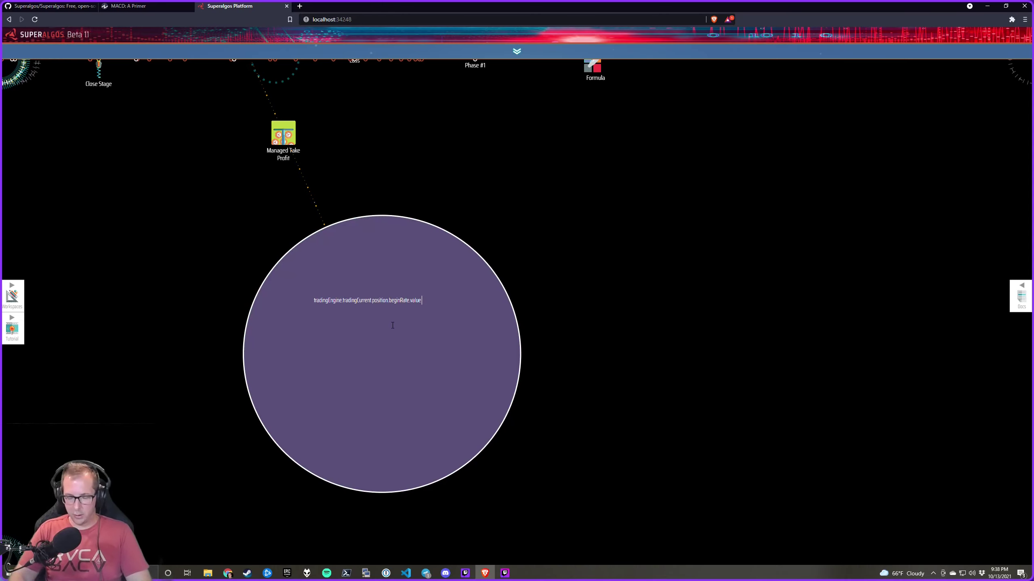
type("*")
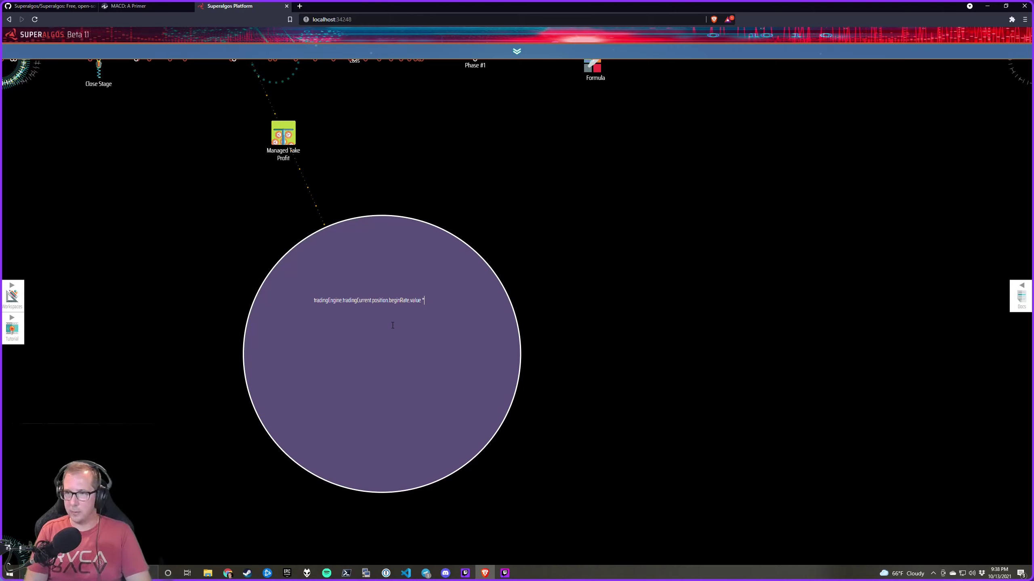
type(" 1")
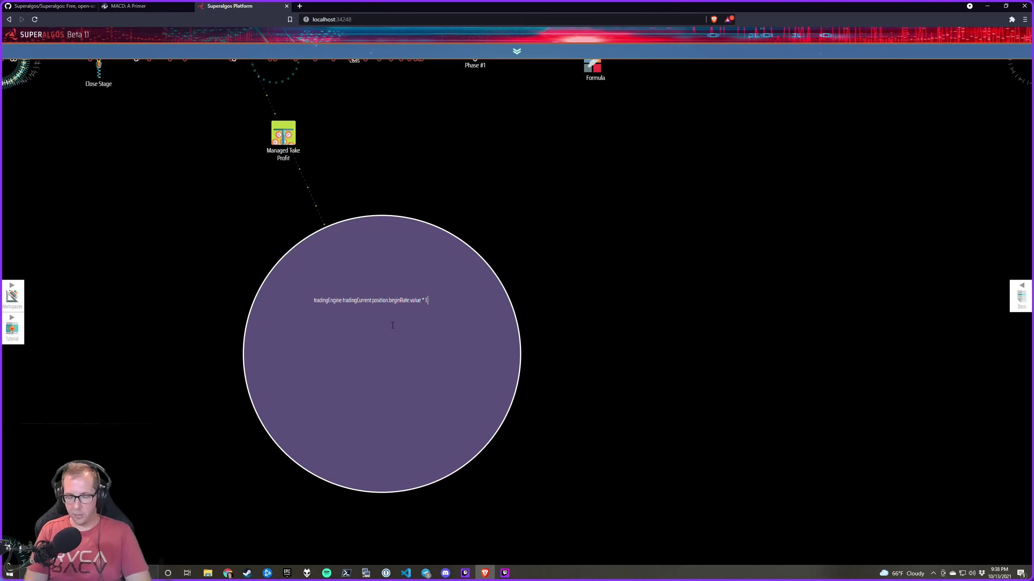
type(".05")
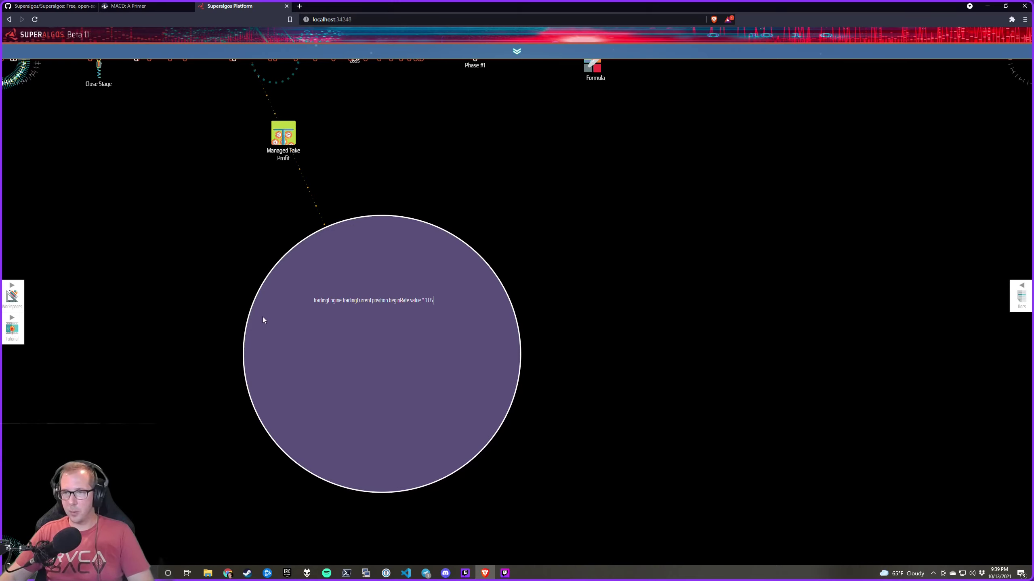
left_click(132, 297)
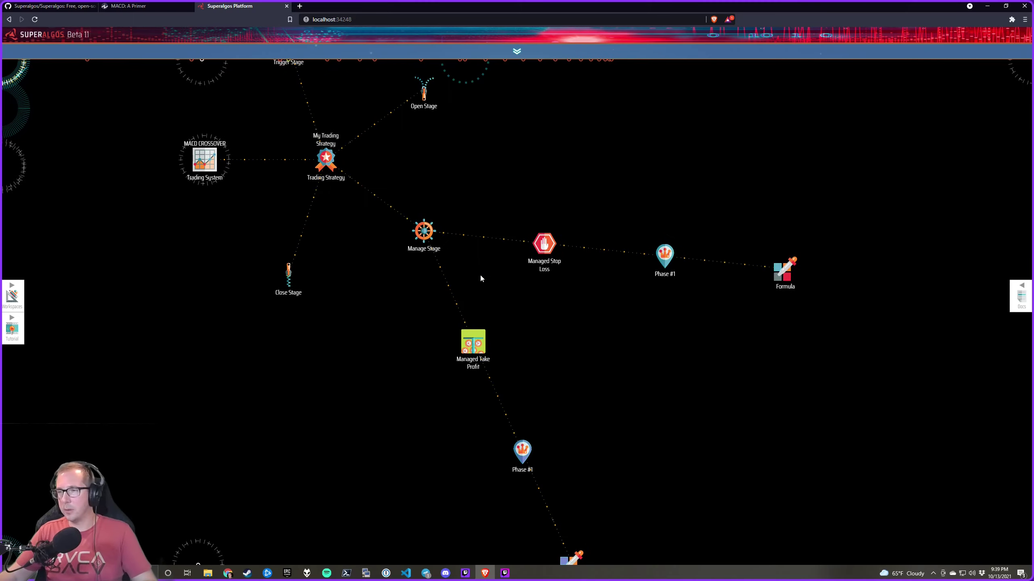
Review the stop loss and take profit nodes, and collapse the Manage Stage branch of the trading strategy
left_click_drag(481, 276, 466, 346)
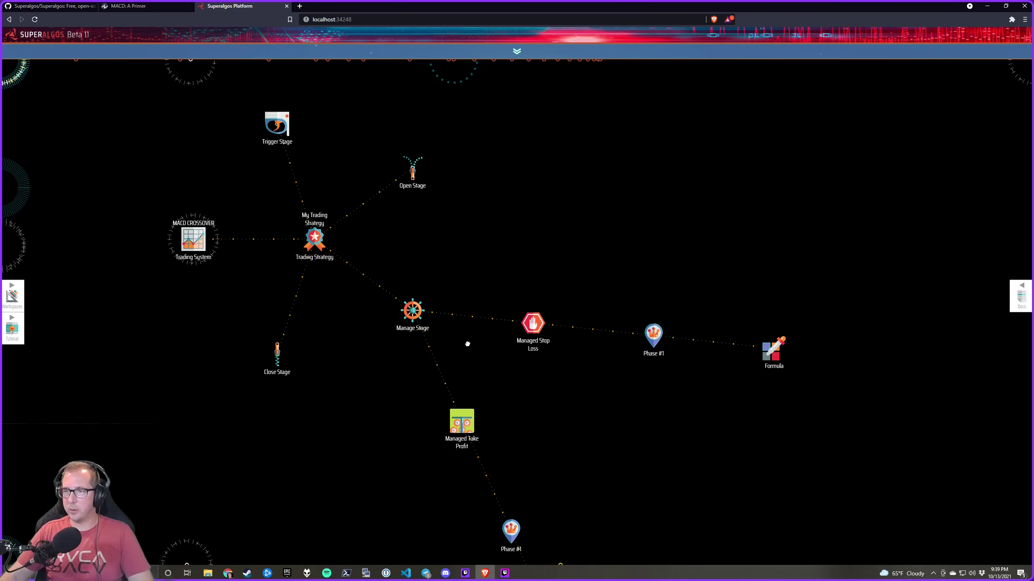
mouse_move(393, 323)
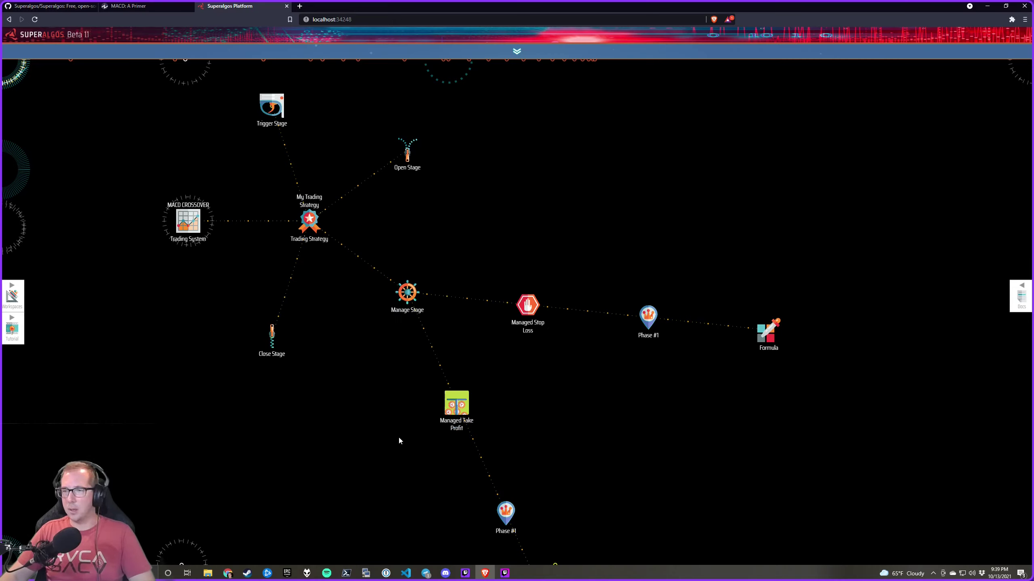
left_click_drag(398, 440, 370, 295)
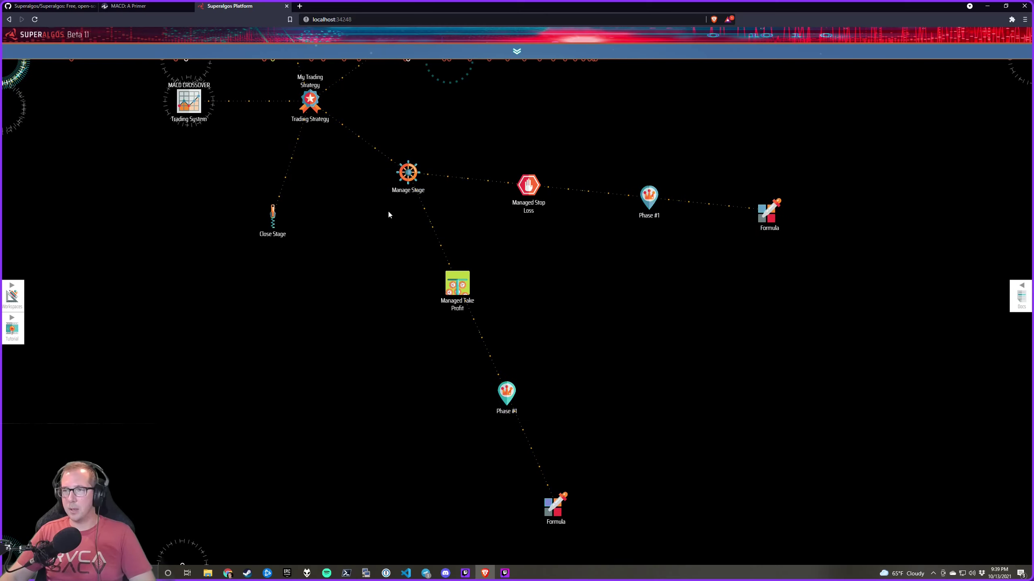
mouse_move(408, 172)
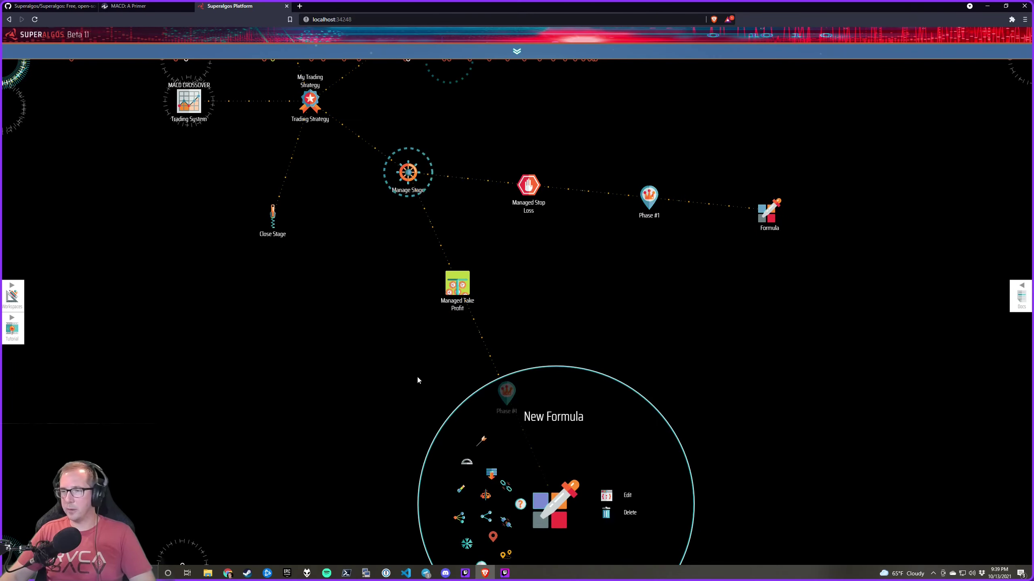
left_click_drag(438, 399, 430, 316)
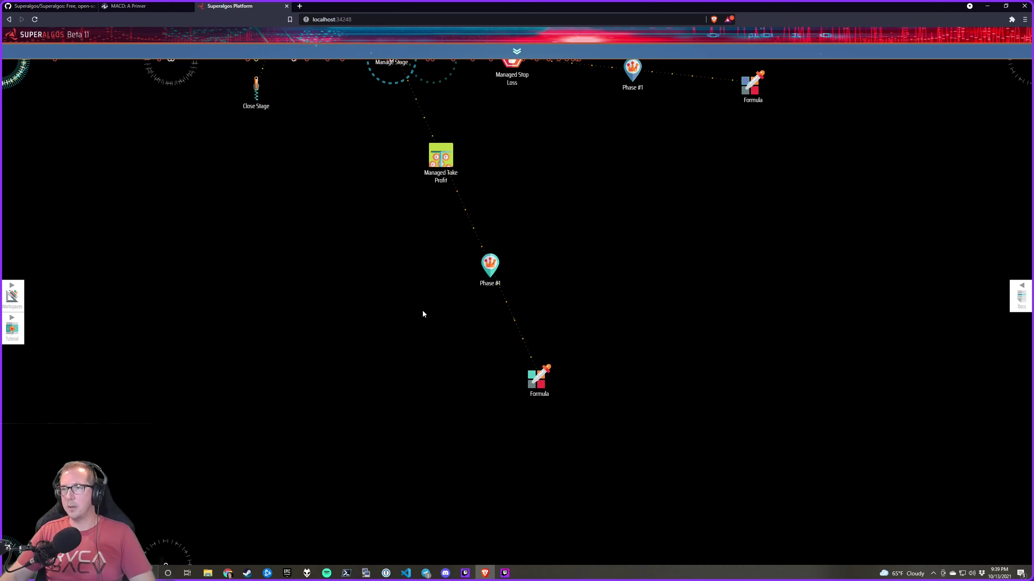
mouse_move(490, 269)
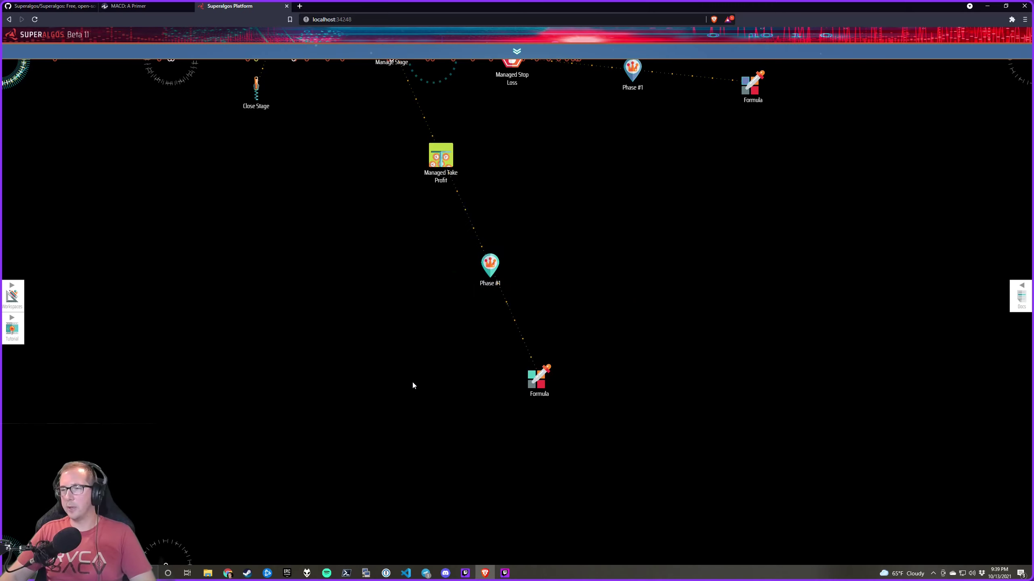
scroll(409, 375, "up", 1)
left_click_drag(365, 266, 452, 288)
left_click_drag(393, 300, 537, 358)
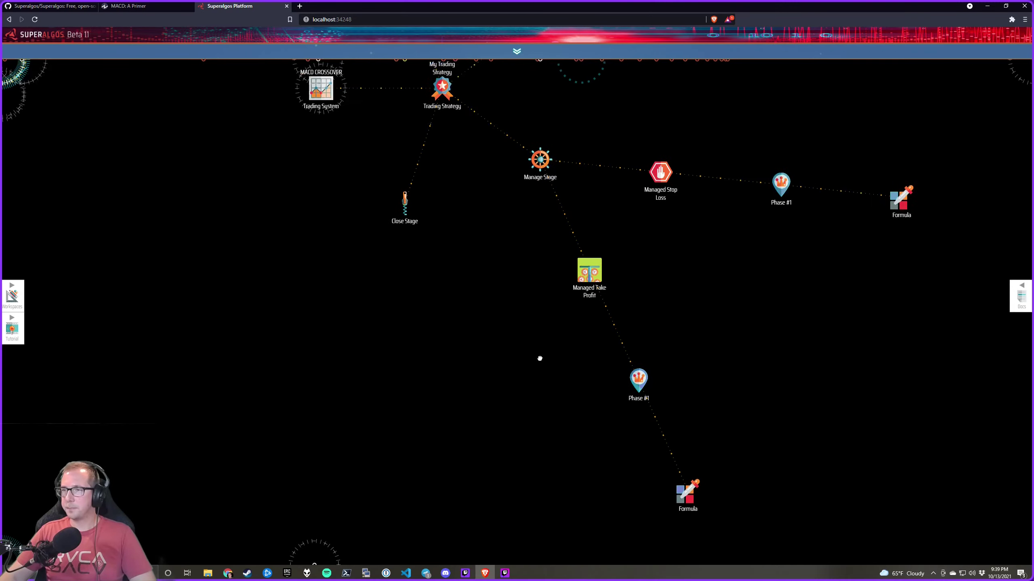
left_click_drag(513, 272, 533, 325)
mouse_move(566, 320)
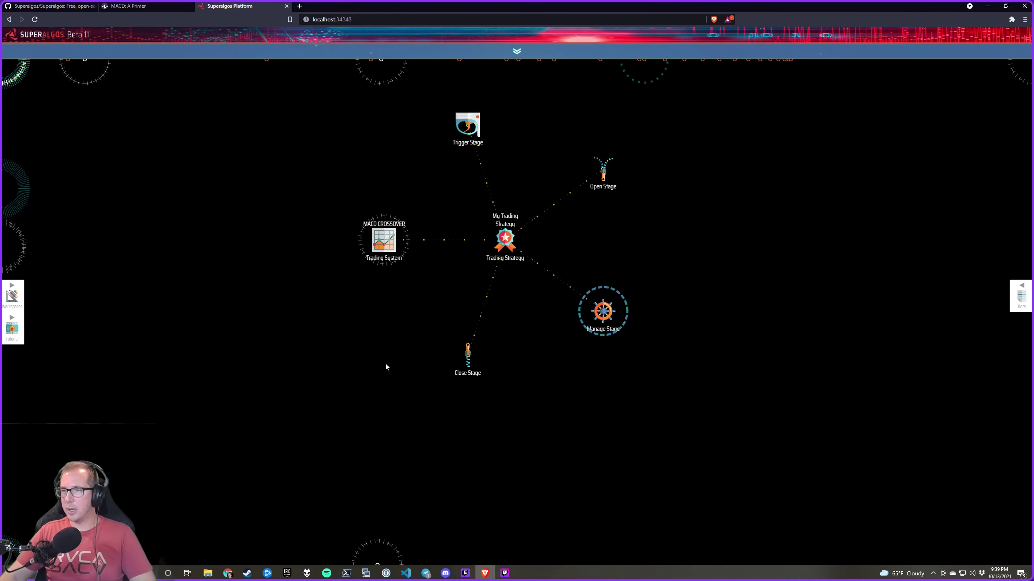
Save the workspace and check the progress of the Sparta and Candles data mining tasks
key("ctrl+s")
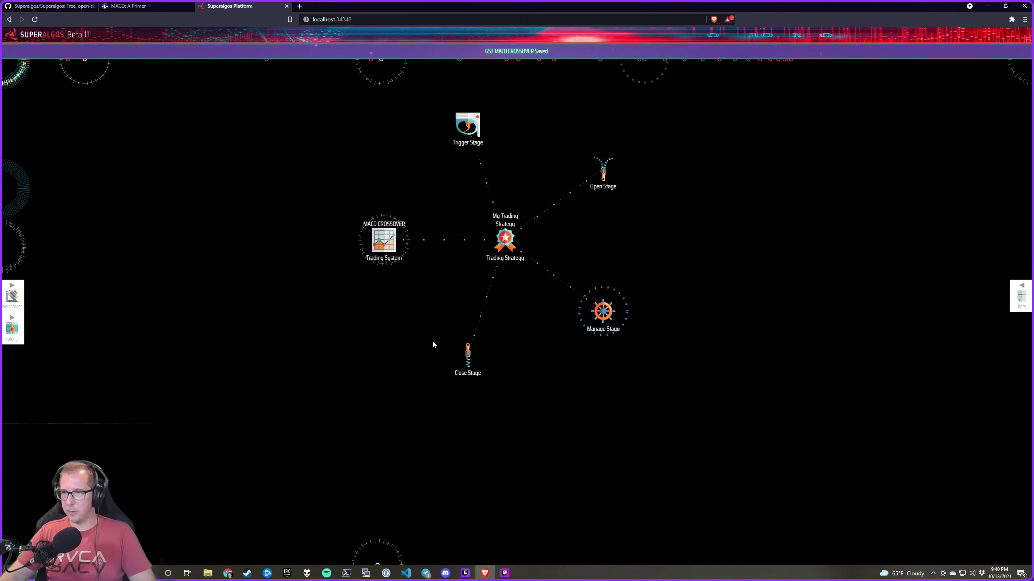
scroll(423, 334, "down", 5)
scroll(504, 344, "up", 5)
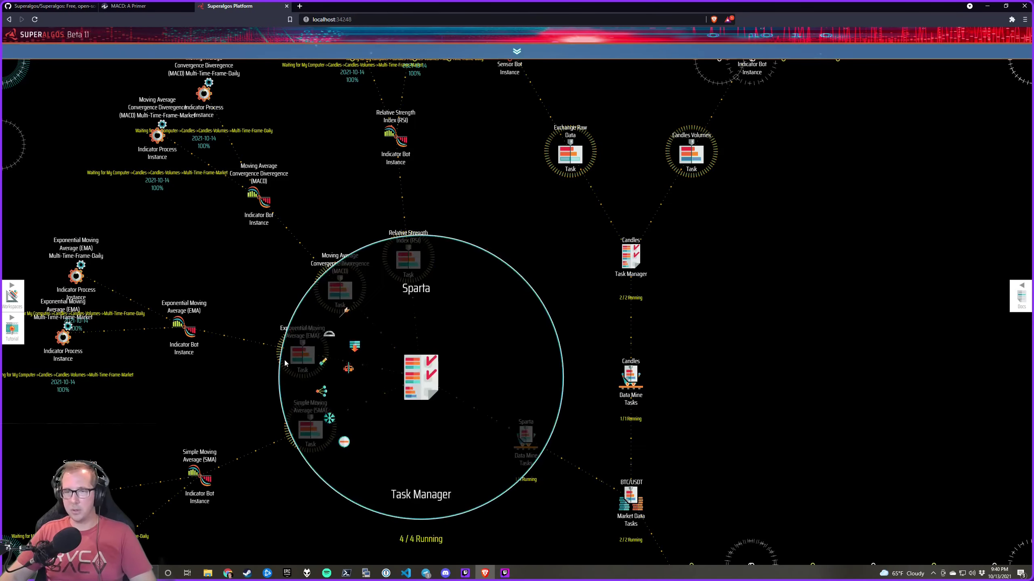
left_click_drag(136, 396, 227, 203)
left_click_drag(216, 295, 153, 399)
left_click_drag(460, 320, 400, 371)
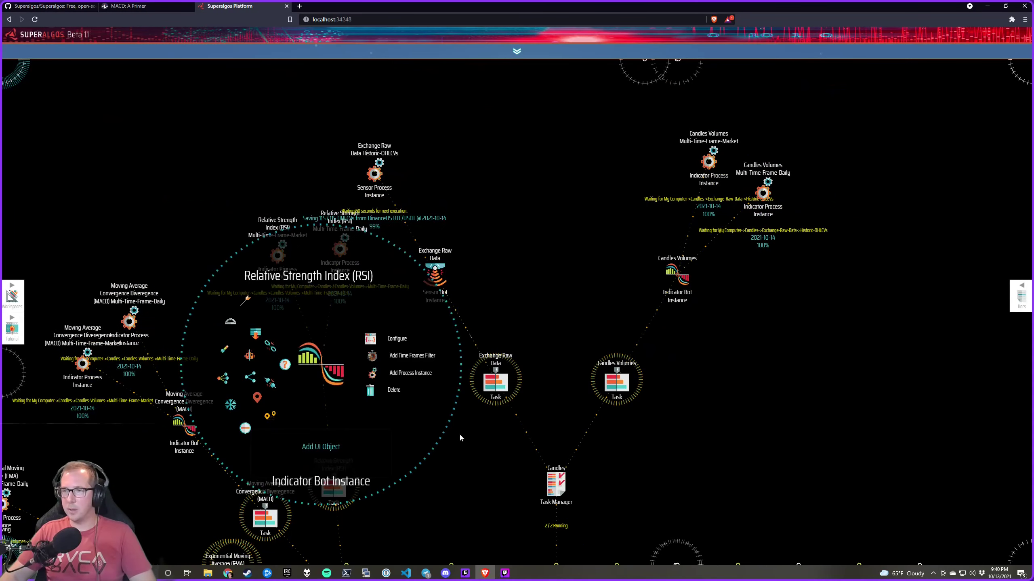
left_click_drag(499, 460, 453, 203)
Set the time frame of the MACD CROSSOVER charts to 04 hours and turn off the MACD 122609 layer
key("ctrl+Down")
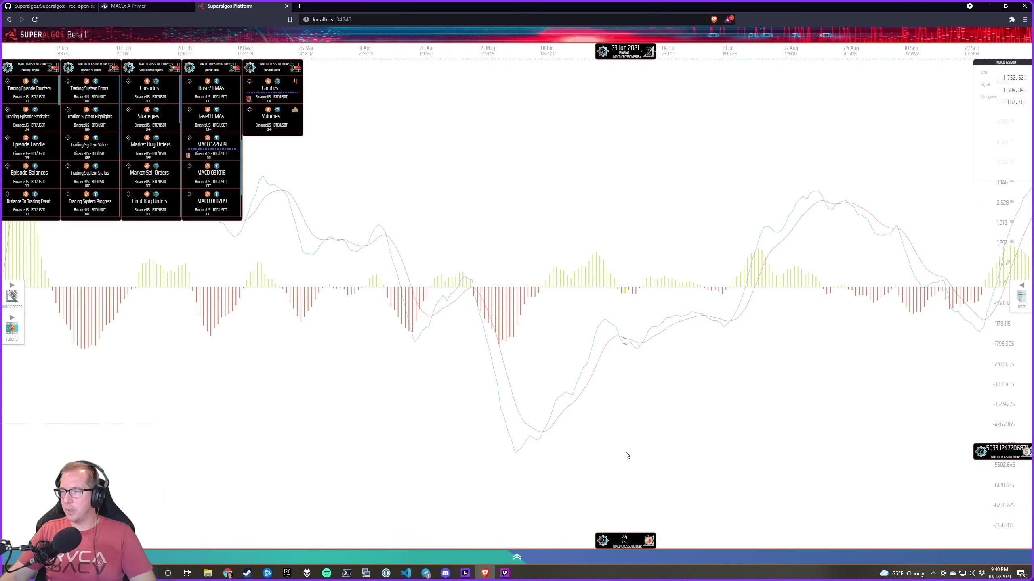
scroll(630, 542, "down", 1)
scroll(631, 544, "down", 4)
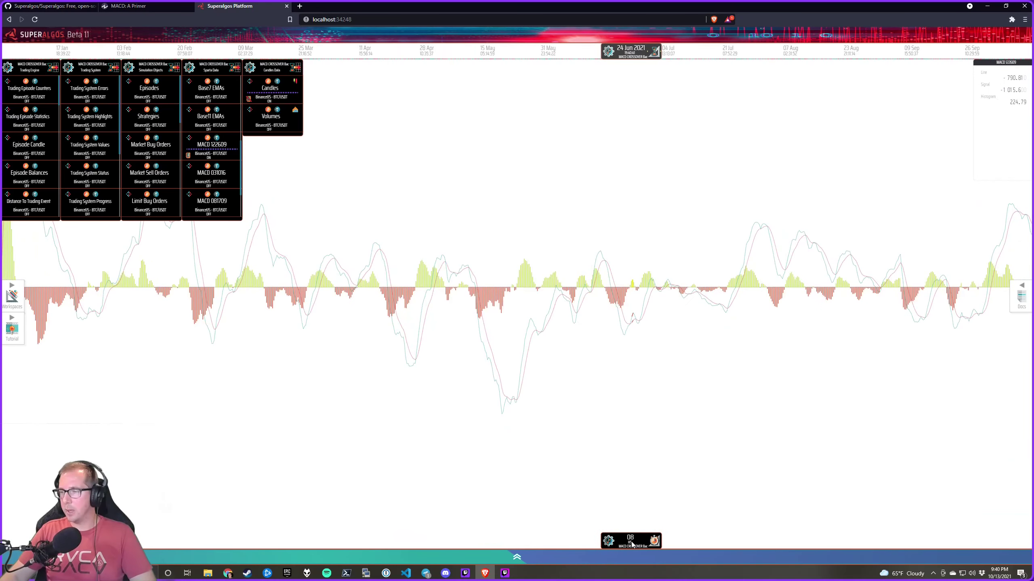
scroll(631, 544, "up", 1)
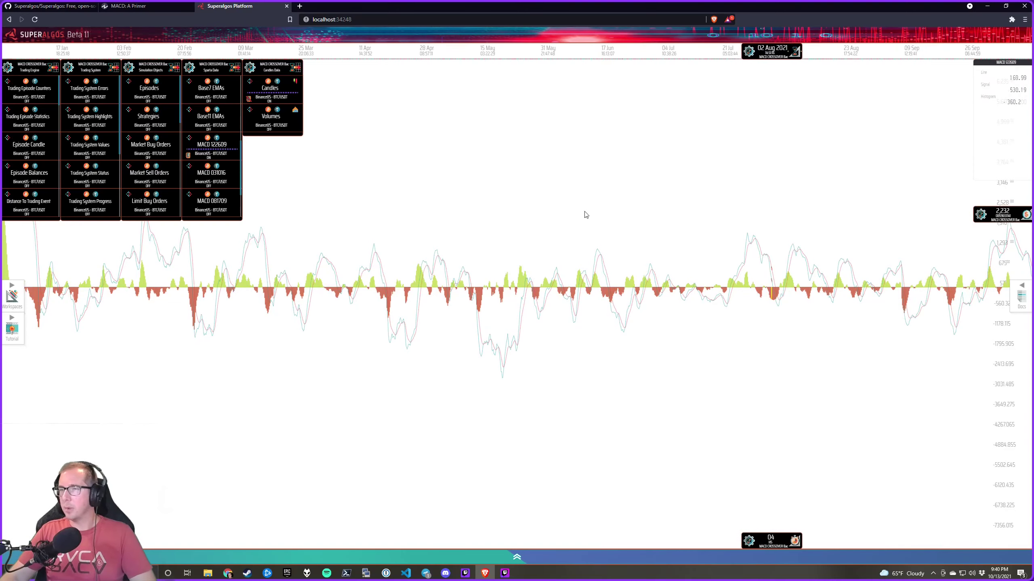
left_click(213, 151)
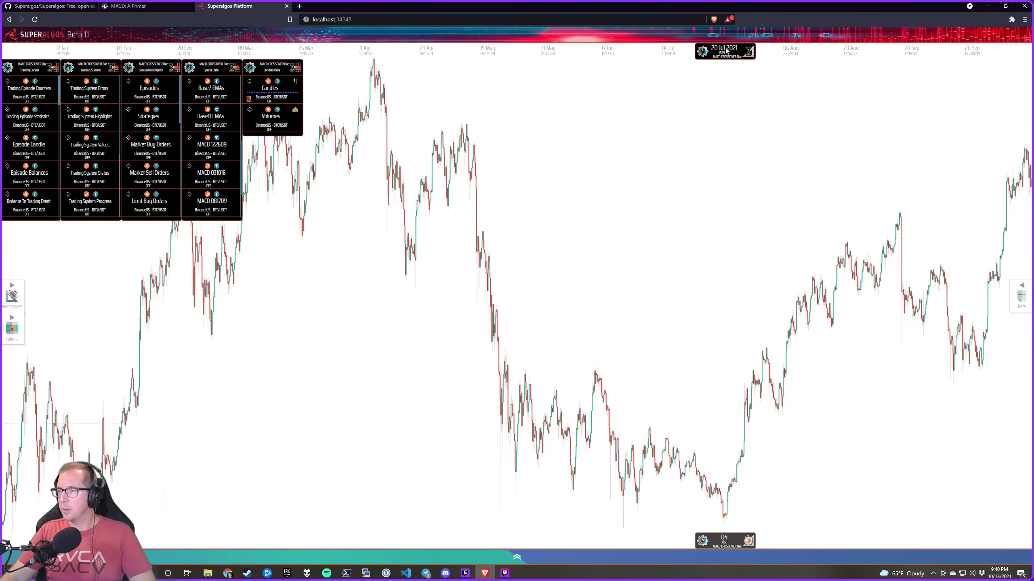
Turn on the Episodes and Strategies layers of the Simulation Objects over the July 2021 candles
scroll(726, 50, "up", 2)
scroll(726, 51, "up", 2)
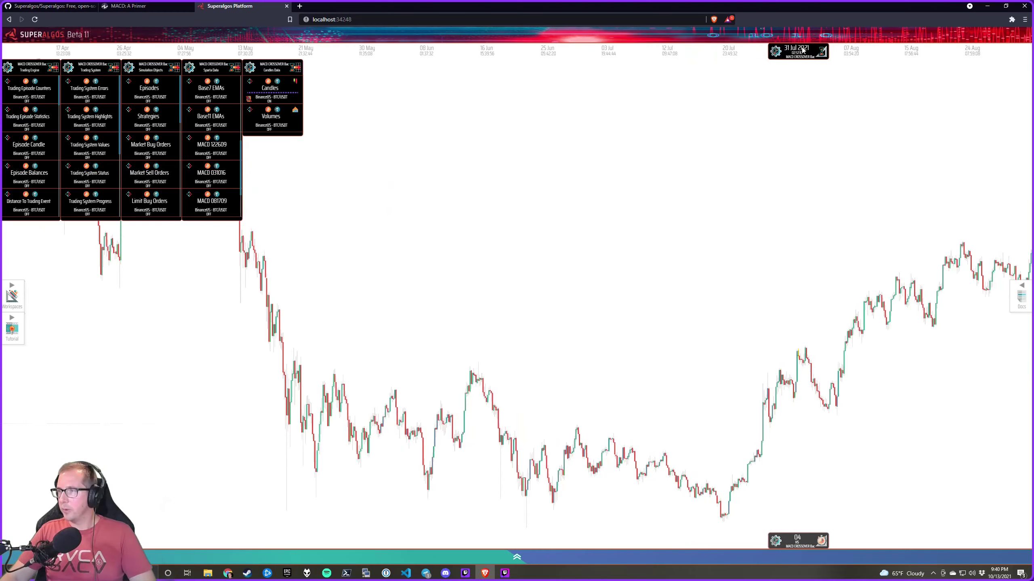
scroll(802, 50, "up", 1)
scroll(801, 49, "up", 1)
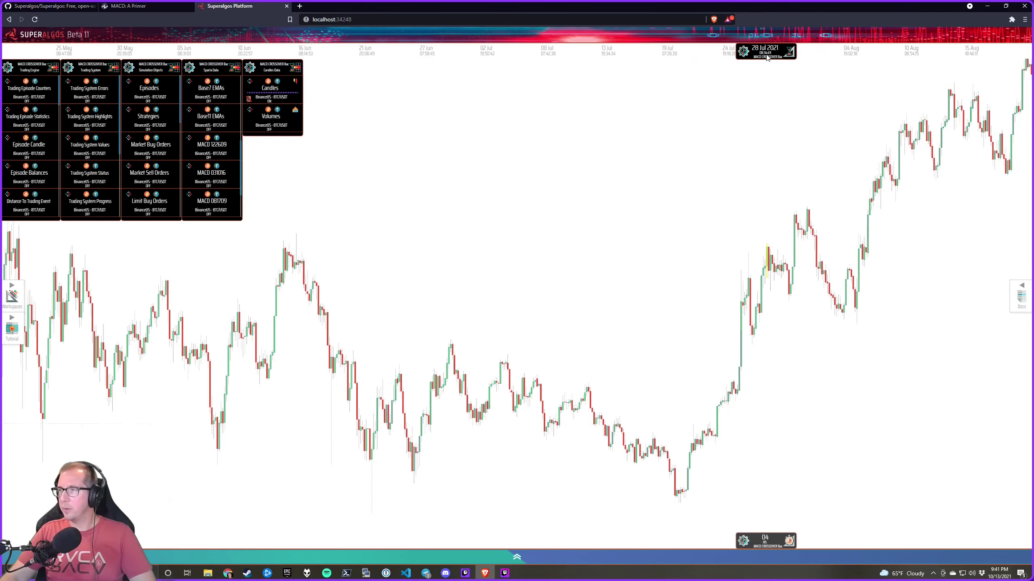
scroll(767, 58, "up", 4)
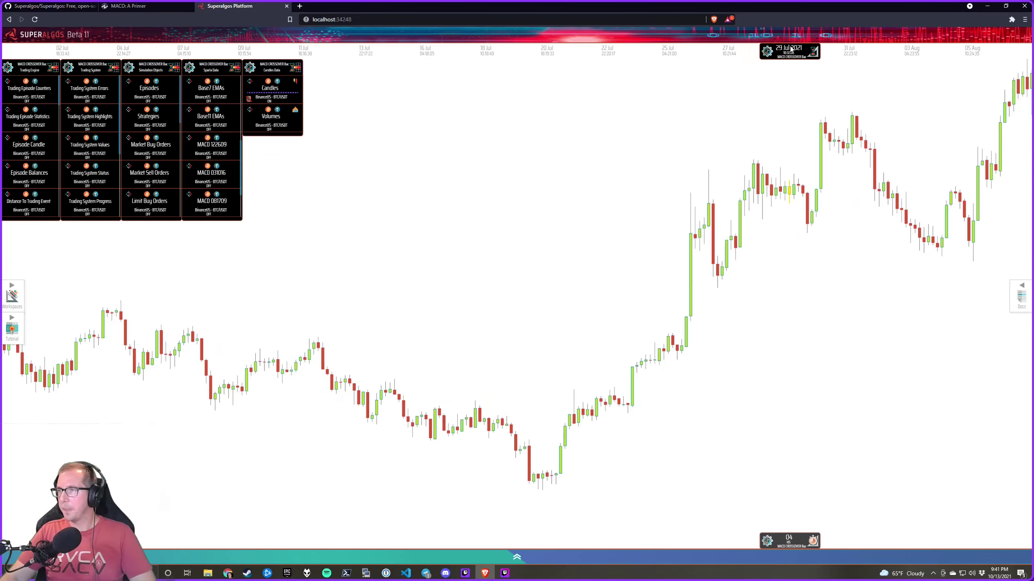
scroll(790, 49, "up", 4)
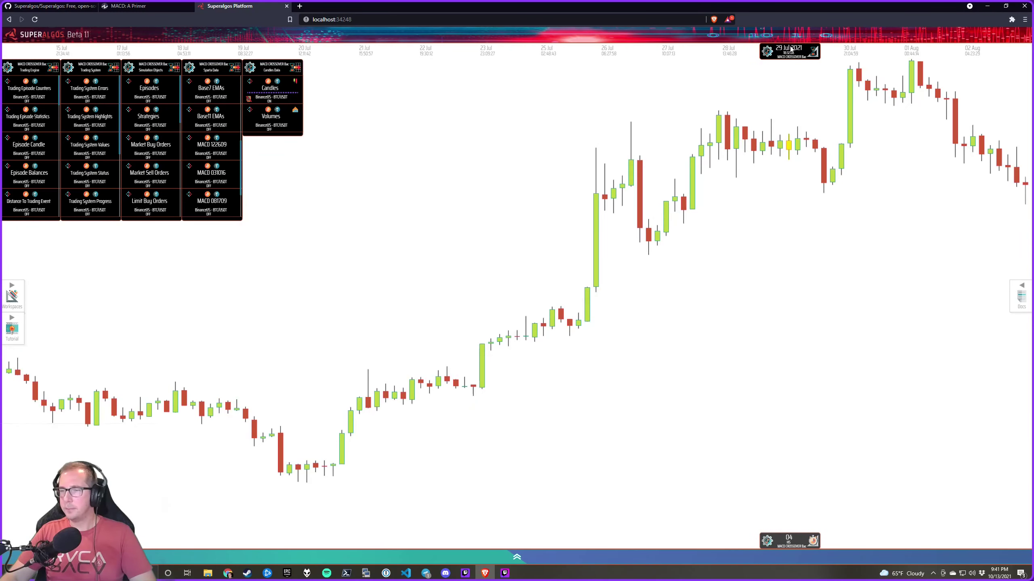
left_click(168, 87)
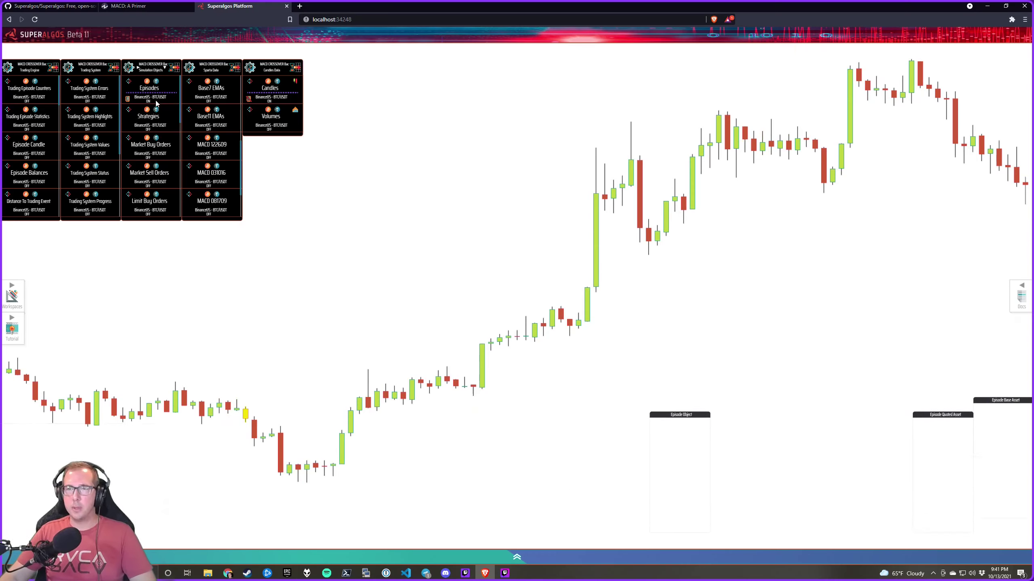
left_click(157, 128)
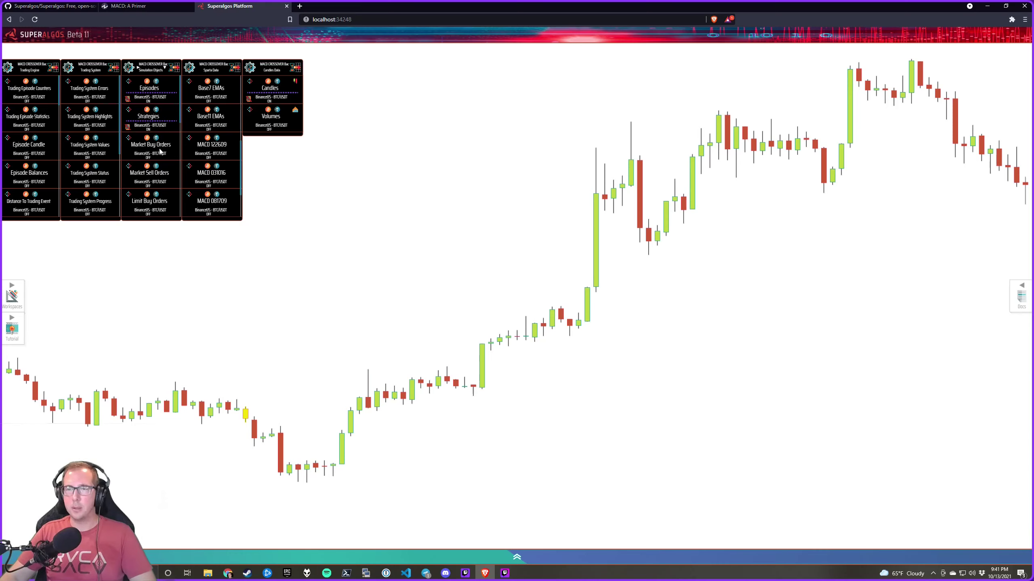
Turn on the Market Buy Orders, Market Sell Orders, Trigger Stages, Open Stages, Manage Stages and Close Stages layers of the Simulation Objects
left_click(160, 151)
left_click(126, 185)
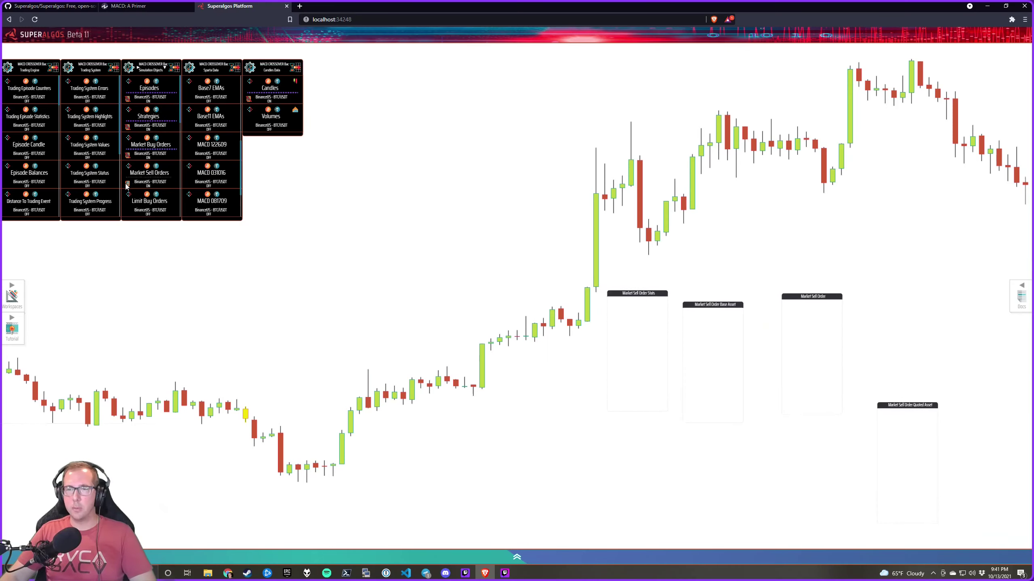
scroll(147, 176, "down", 3)
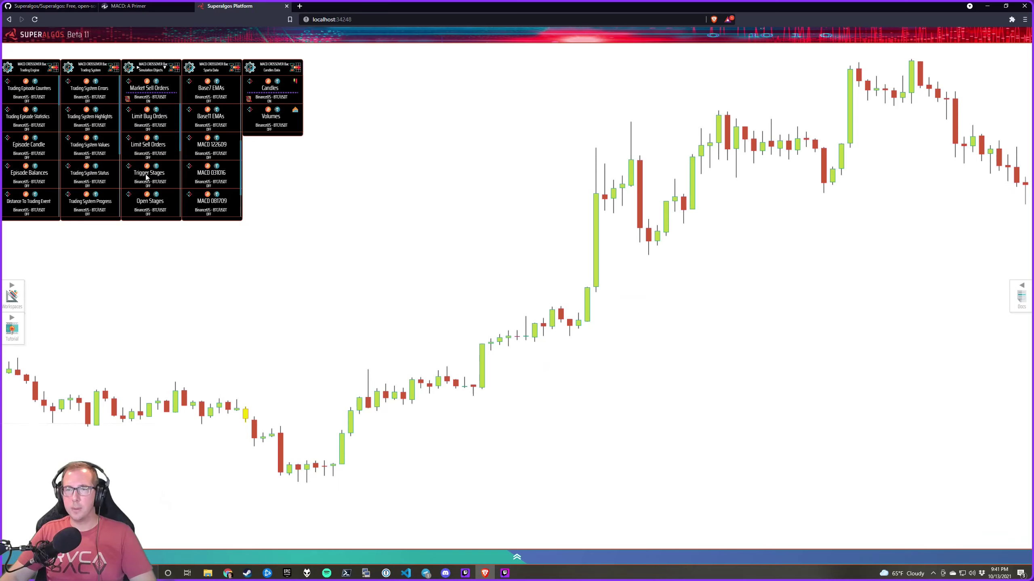
left_click(148, 176)
scroll(131, 187, "down", 1)
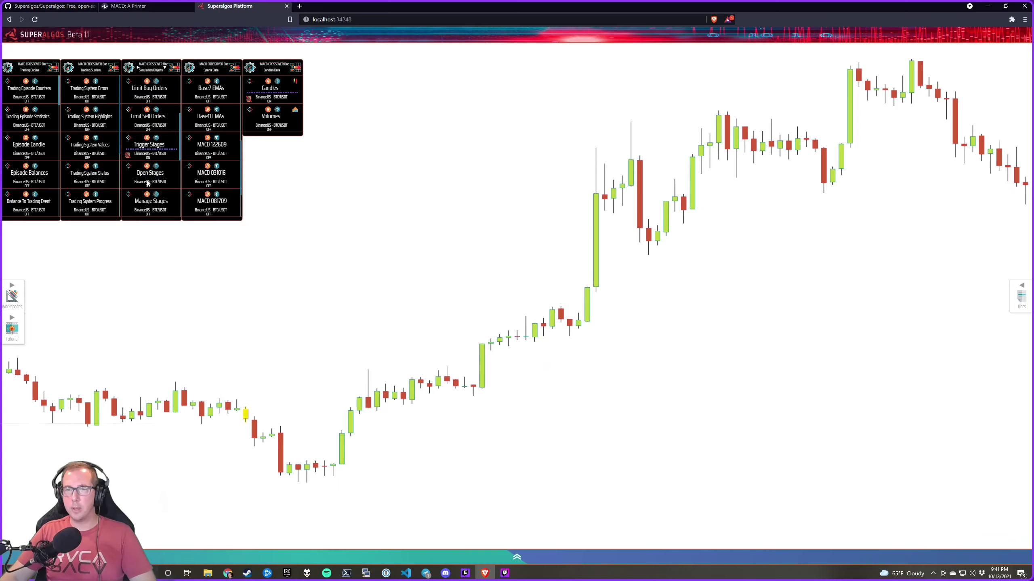
left_click(131, 187)
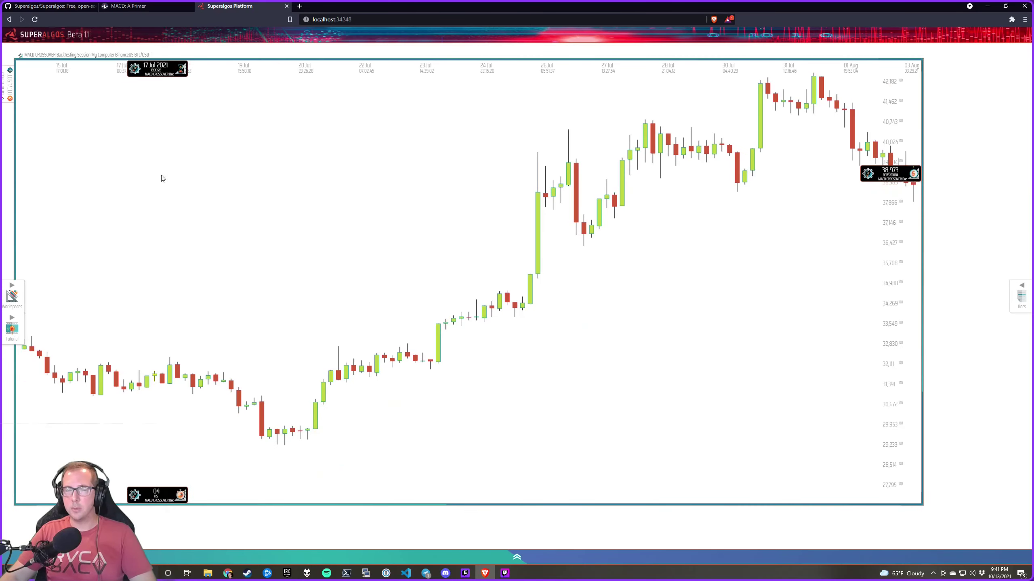
mouse_move(156, 182)
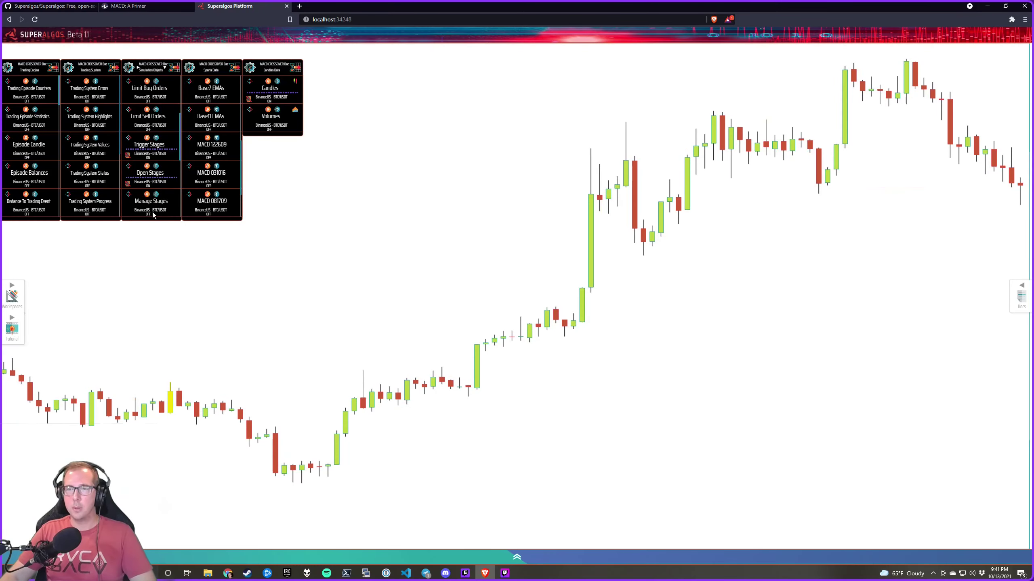
scroll(153, 215, "down", 1)
left_click(144, 179)
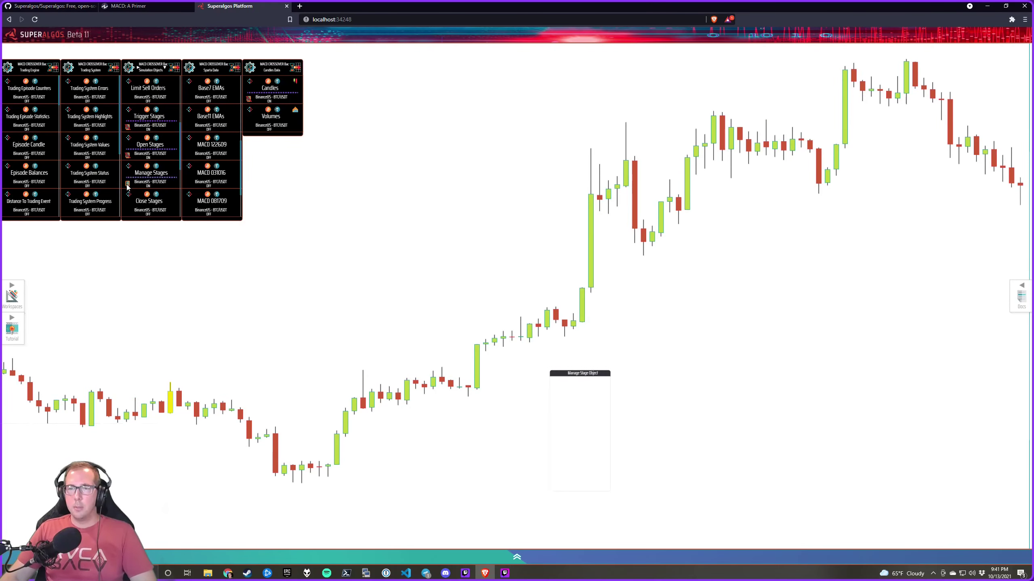
left_click(154, 215)
scroll(149, 209, "down", 1)
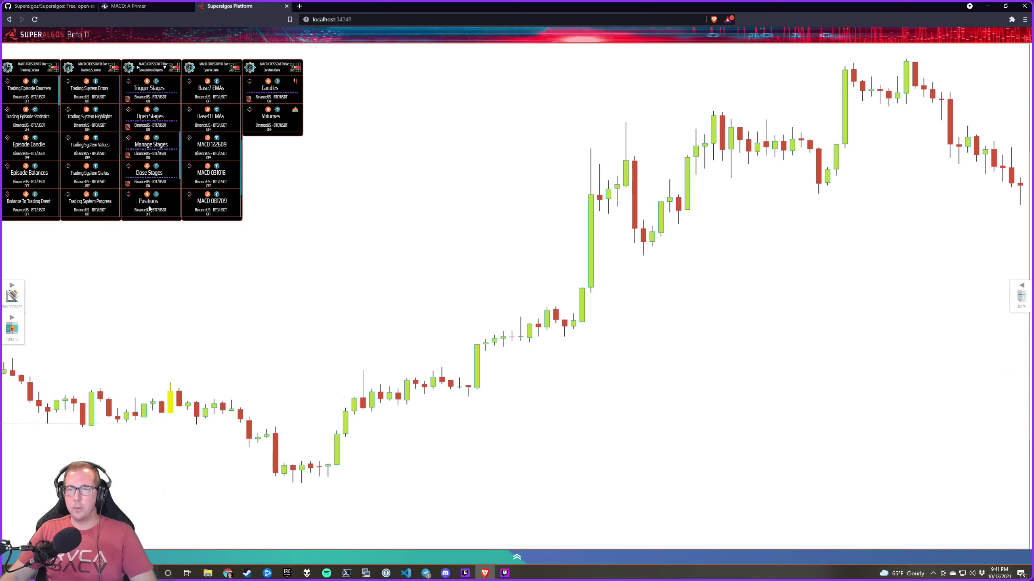
scroll(157, 199, "up", 4)
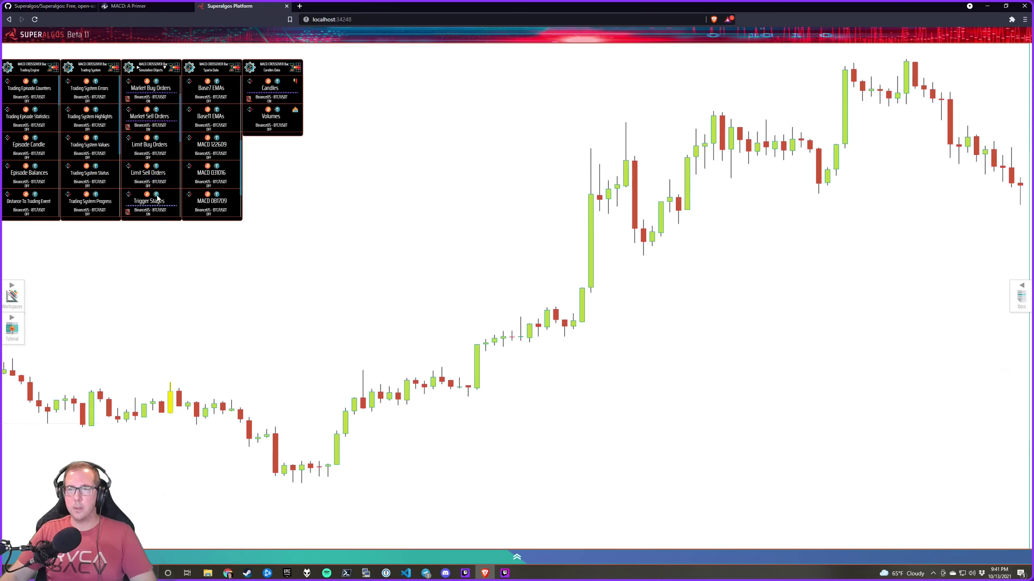
Turn on the Trading Episode Counters, Trading Episode Statistics and Episode Balances layers of the Trading Engine
left_click(52, 95)
left_click(39, 117)
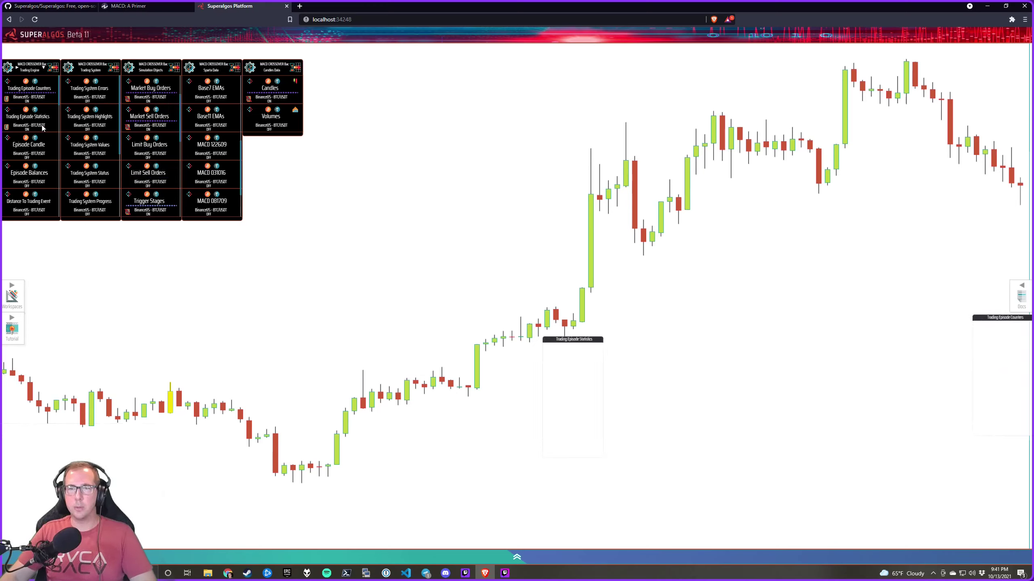
left_click(43, 180)
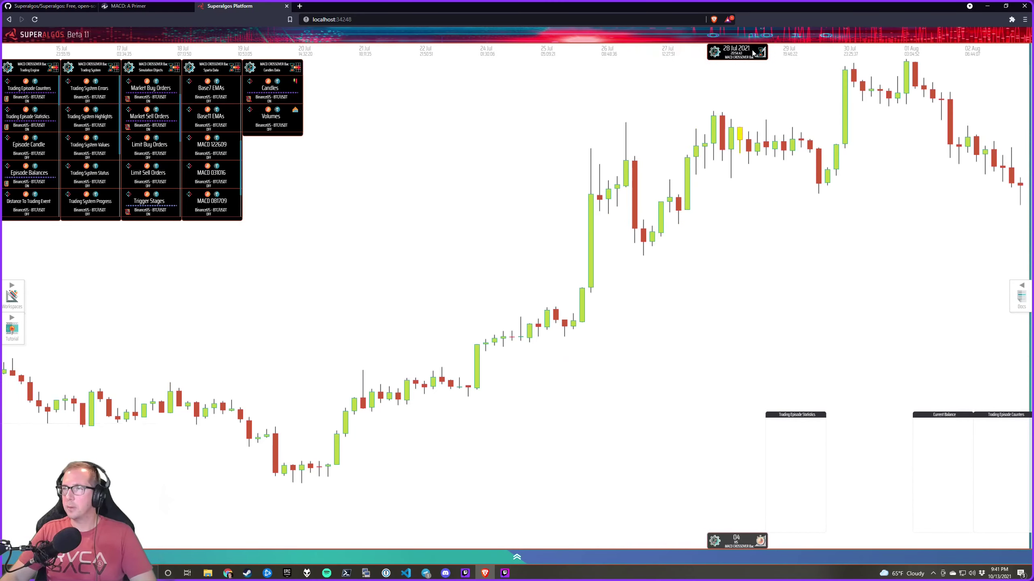
scroll(751, 53, "up", 1)
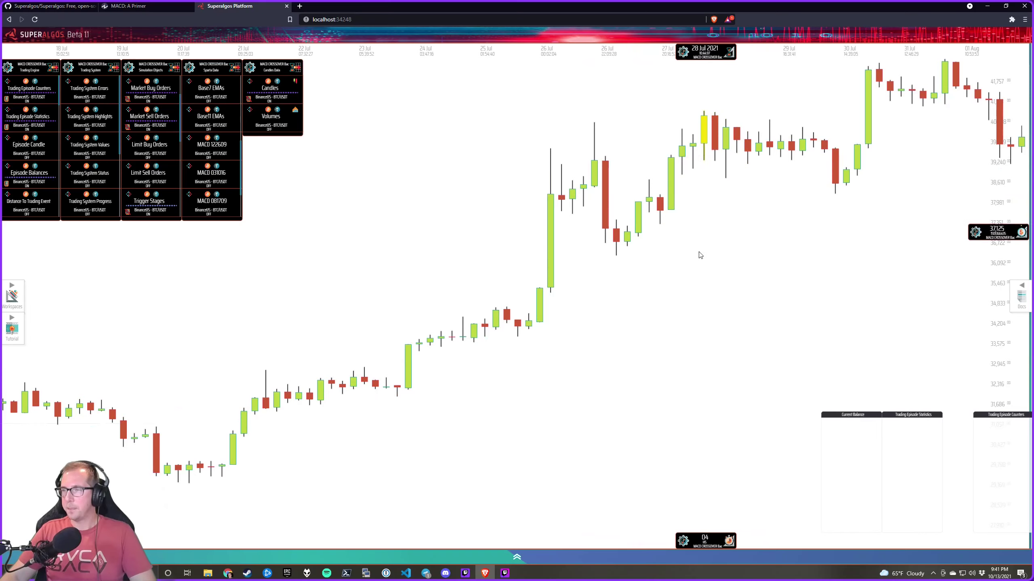
Remove the minimumBalance entry from the Session Base Asset configuration of the MACD CROSSOVER backtesting session
key("ctrl+shift+Up")
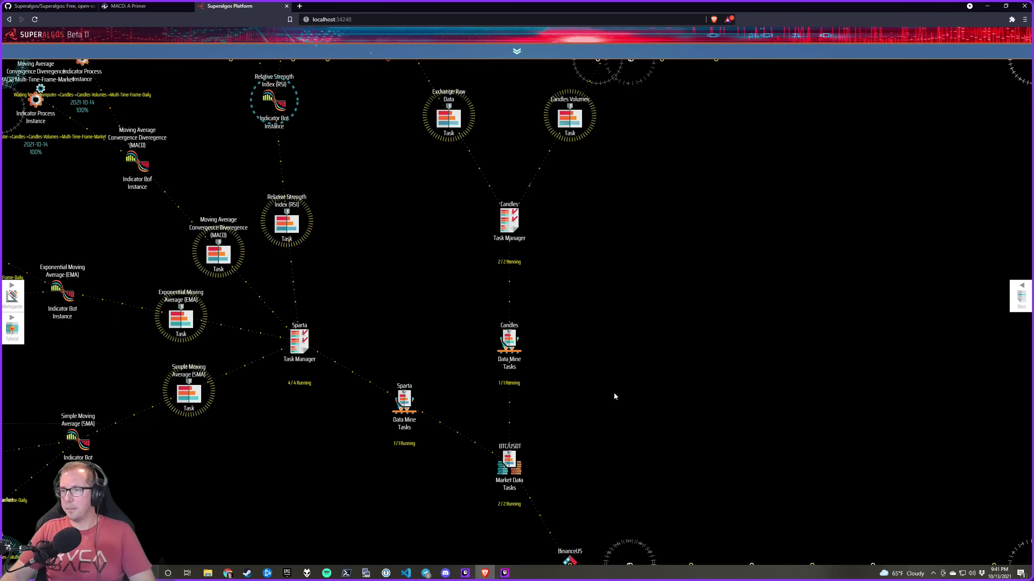
left_click_drag(614, 395, 583, 174)
mouse_move(479, 242)
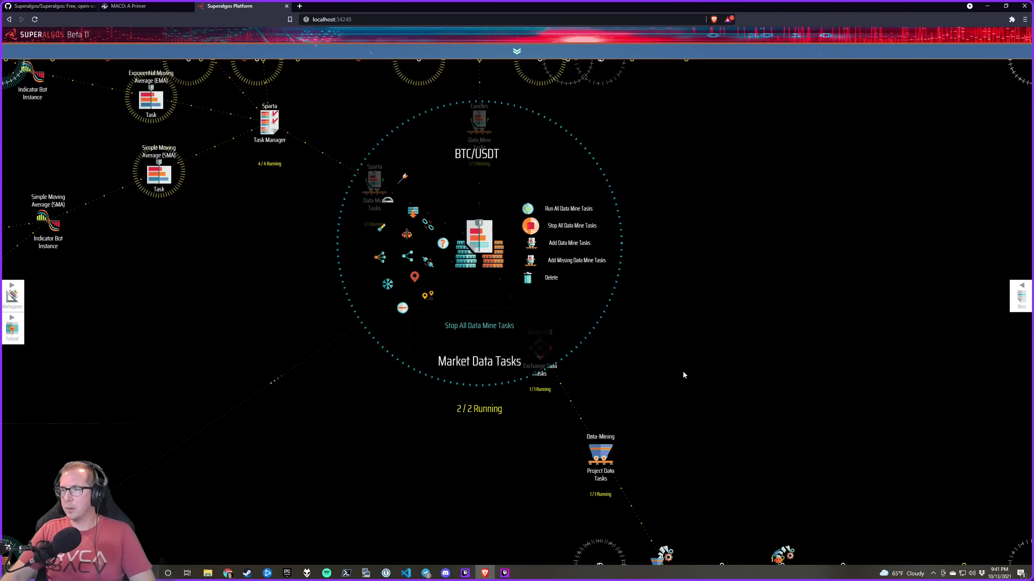
left_click_drag(683, 374, 542, 127)
left_click_drag(755, 293, 462, 263)
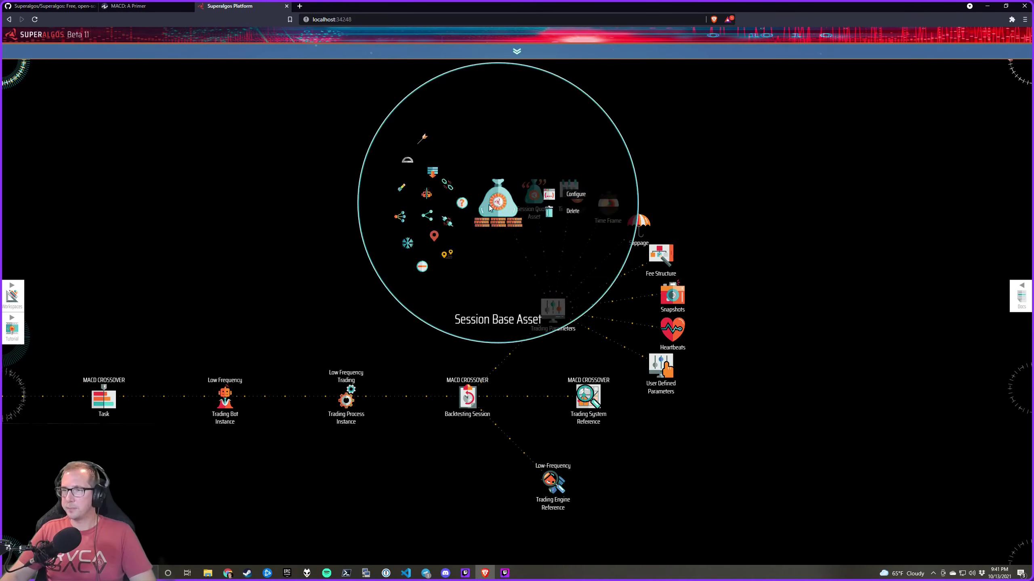
left_click(489, 207)
left_click_drag(482, 163, 482, 156)
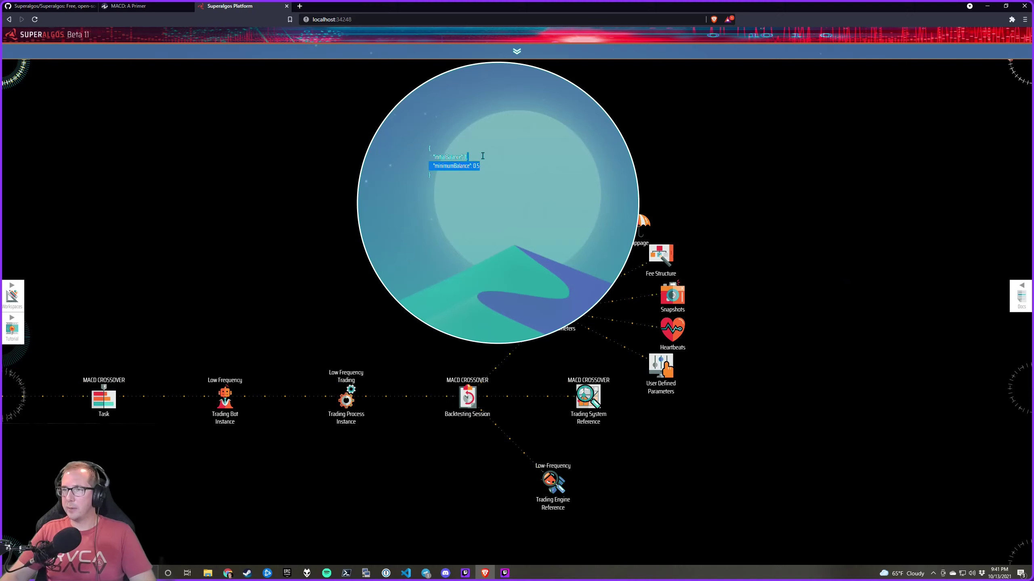
key("BackSpace")
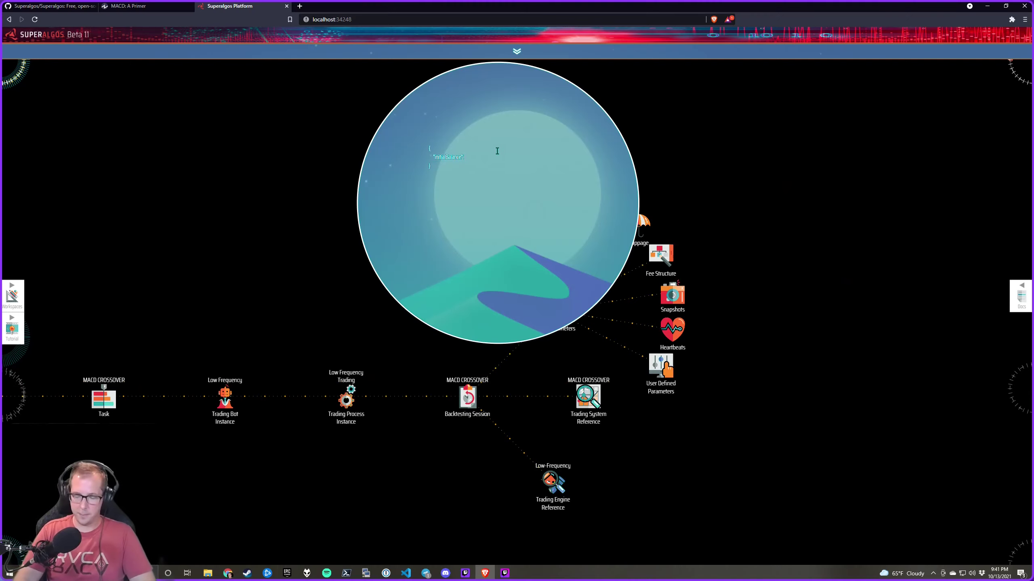
left_click(681, 130)
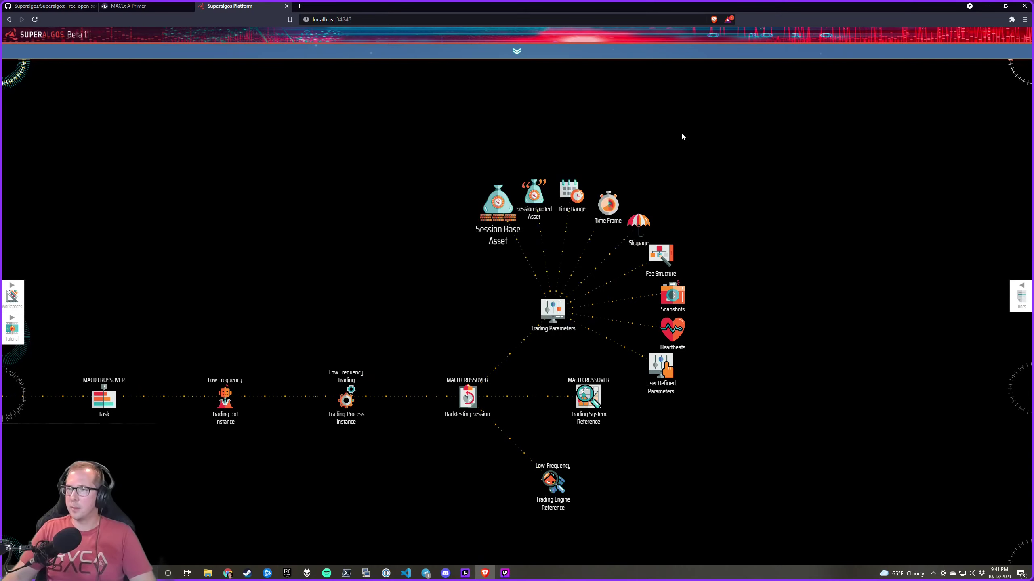
Open the Session Quoted Asset configuration and check its initial balance
mouse_move(531, 196)
left_click(531, 158)
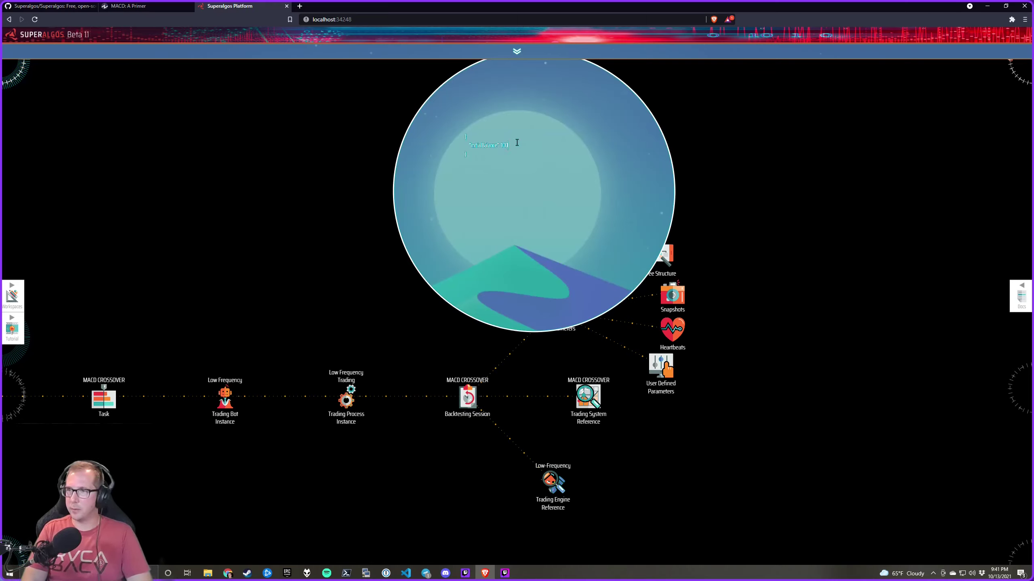
left_click(673, 141)
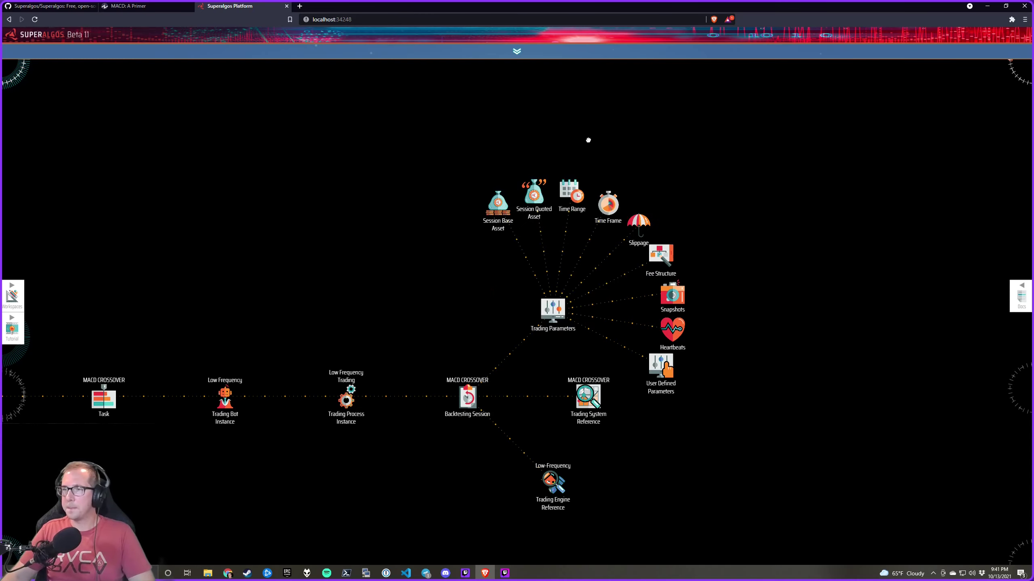
Open the Time Range configuration of the trading parameters and check its initial and final dates
left_click_drag(588, 138, 422, 165)
mouse_move(404, 225)
left_click(401, 194)
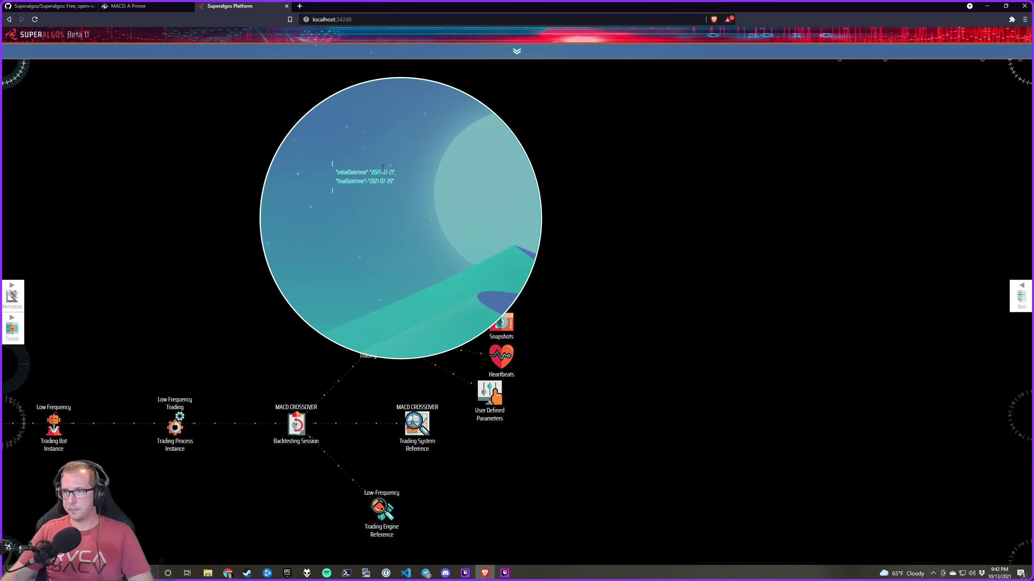
left_click(456, 211)
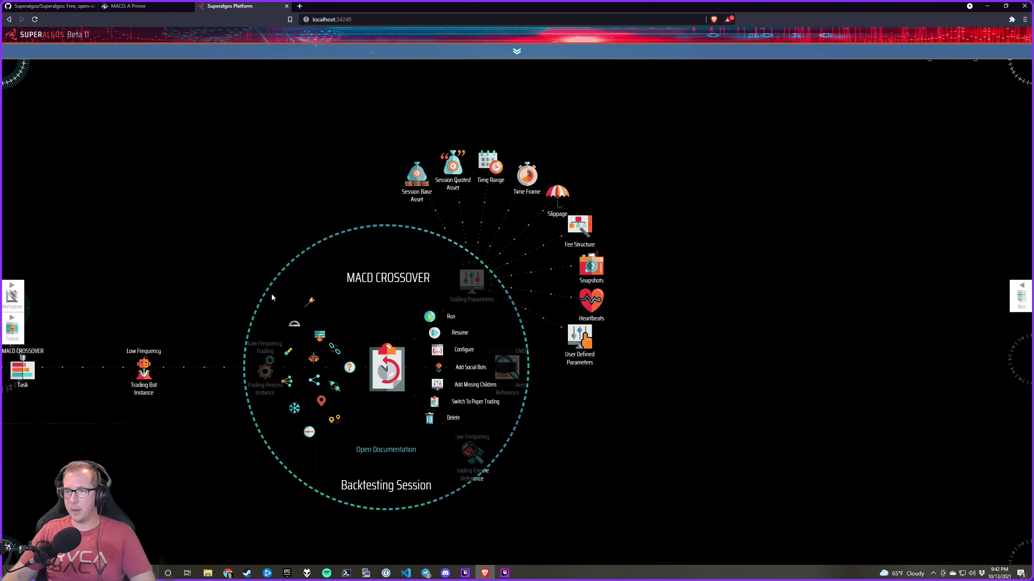
Run the MACD CROSSOVER trading task under the Masters task manager
left_click_drag(237, 274, 468, 285)
mouse_move(297, 367)
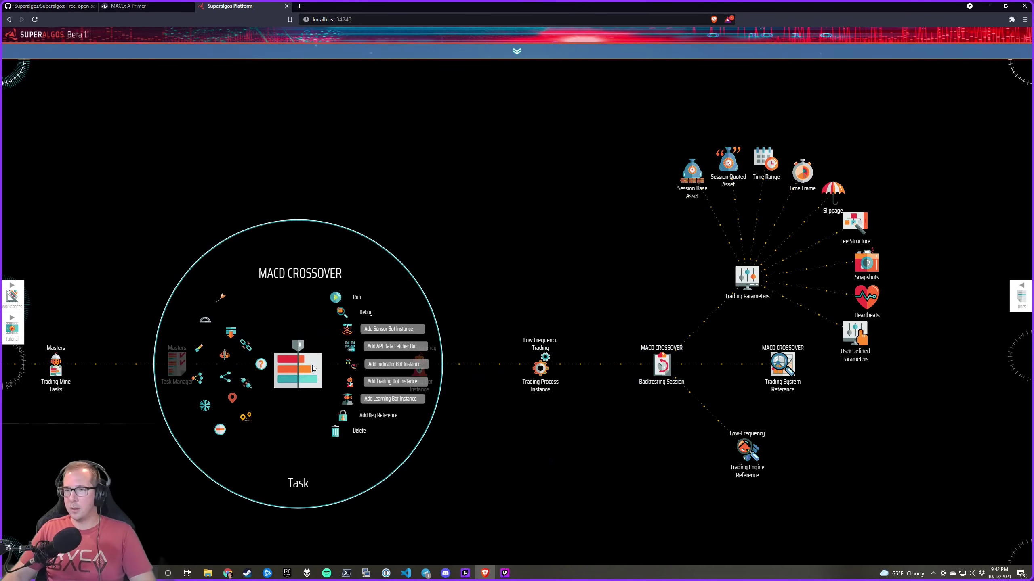
left_click(337, 297)
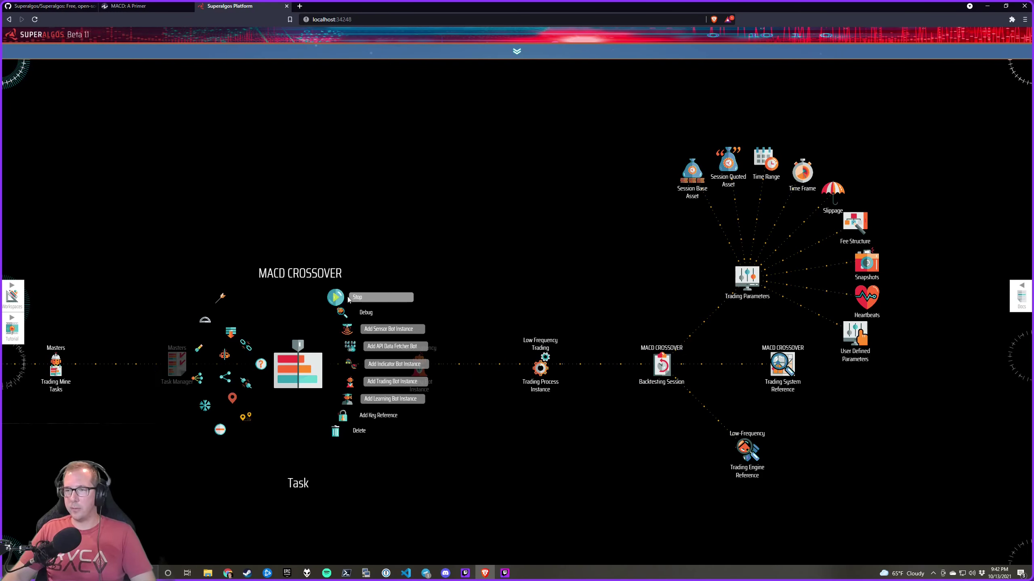
Run the MACD CROSSOVER backtesting session
left_click_drag(607, 279, 638, 269)
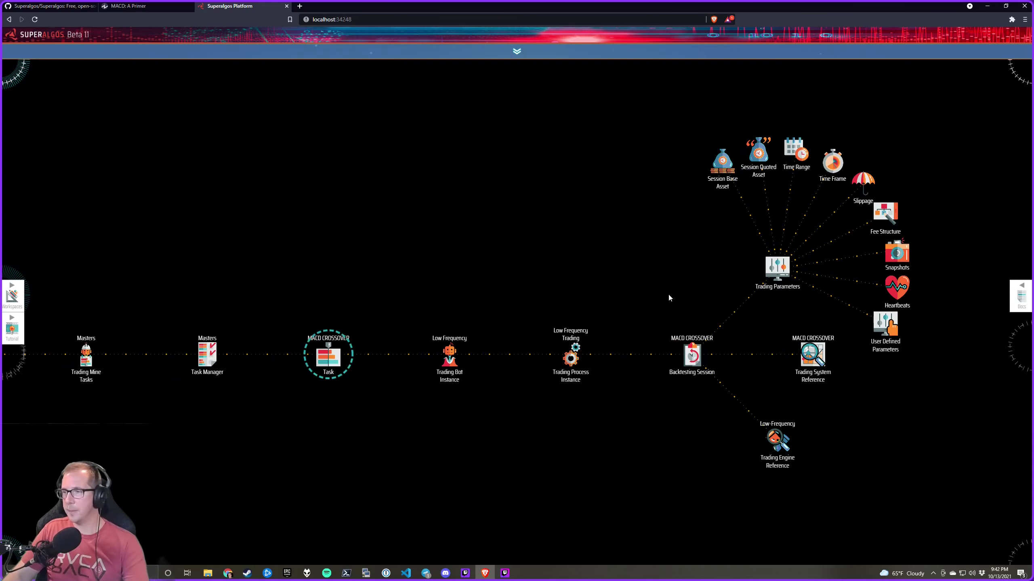
left_click(732, 305)
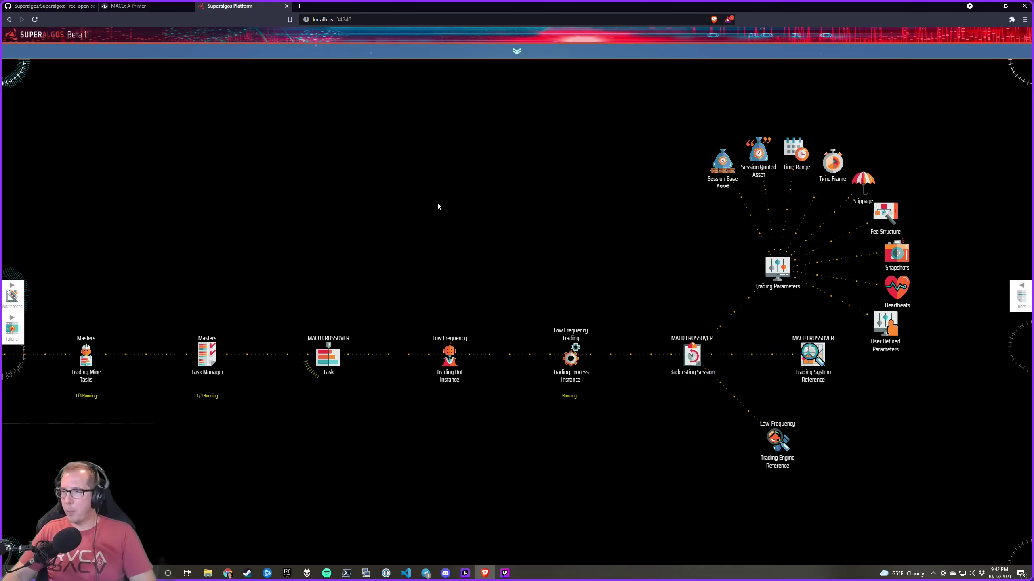
left_click_drag(448, 211, 530, 197)
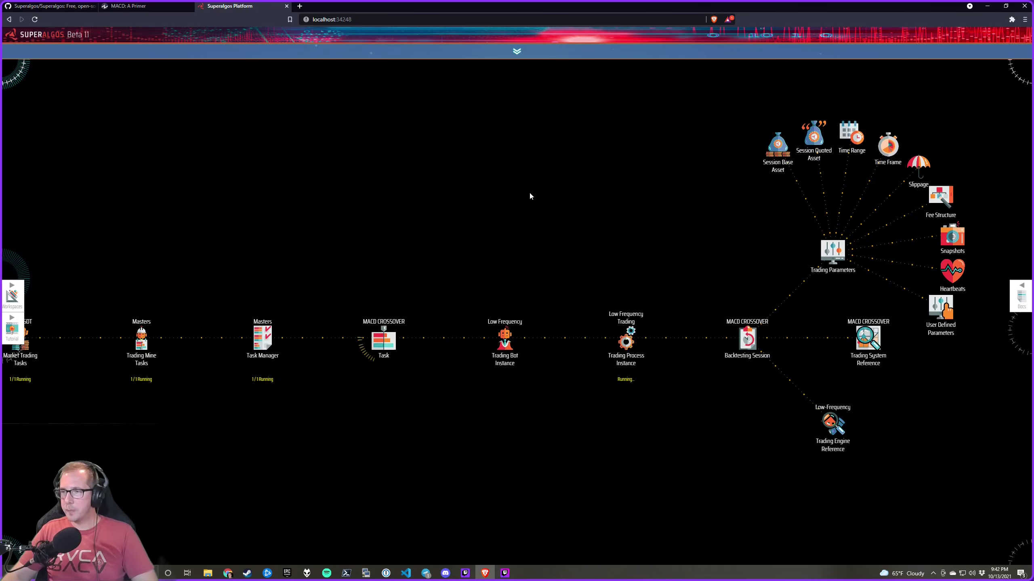
Switch to Visual Studio Code and enlarge the terminal to check the backtest's progress output
left_click(406, 574)
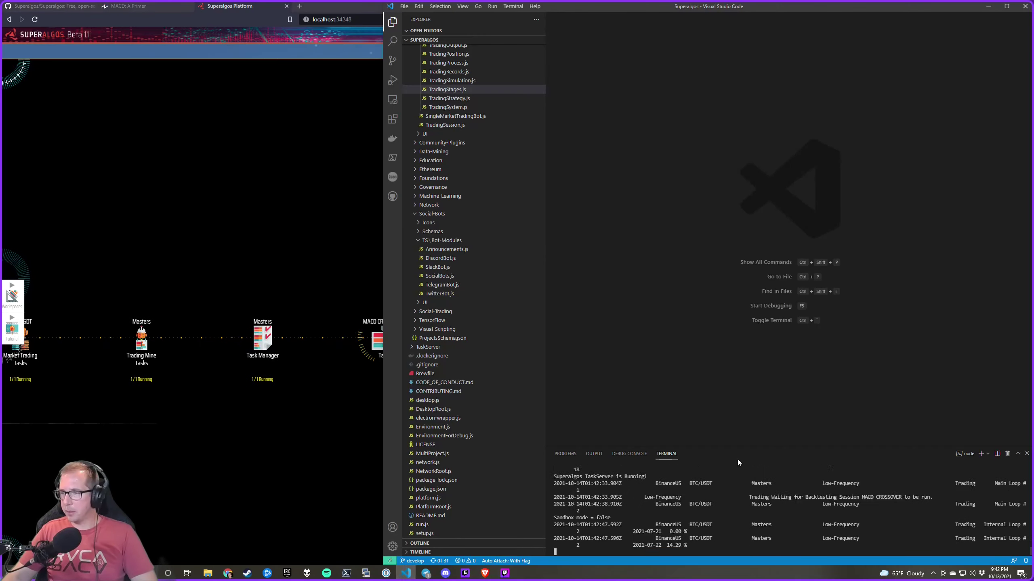
left_click_drag(738, 438, 772, 93)
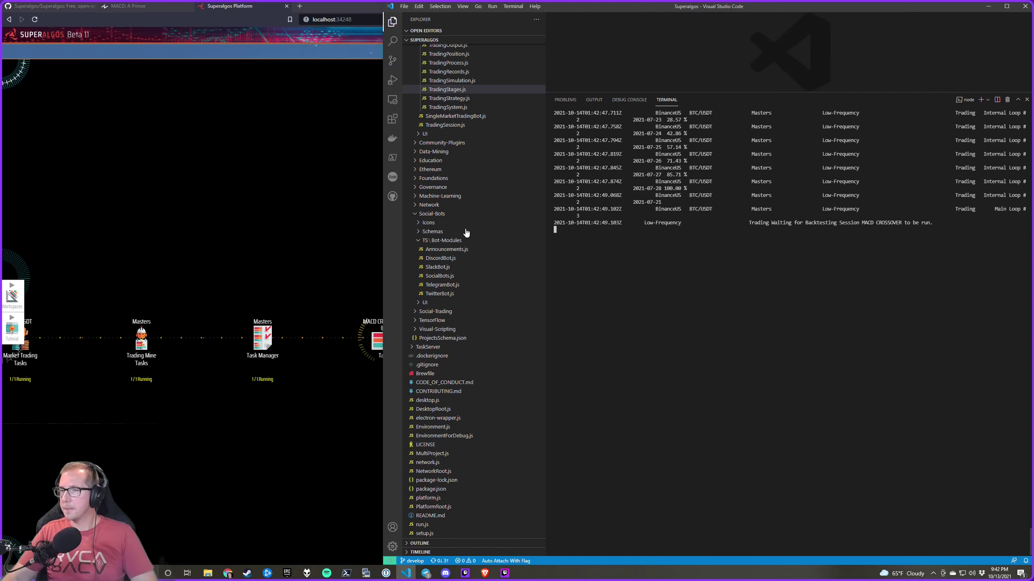
Return to Superalgos in the browser and stop the MACD CROSSOVER task
left_click(353, 235)
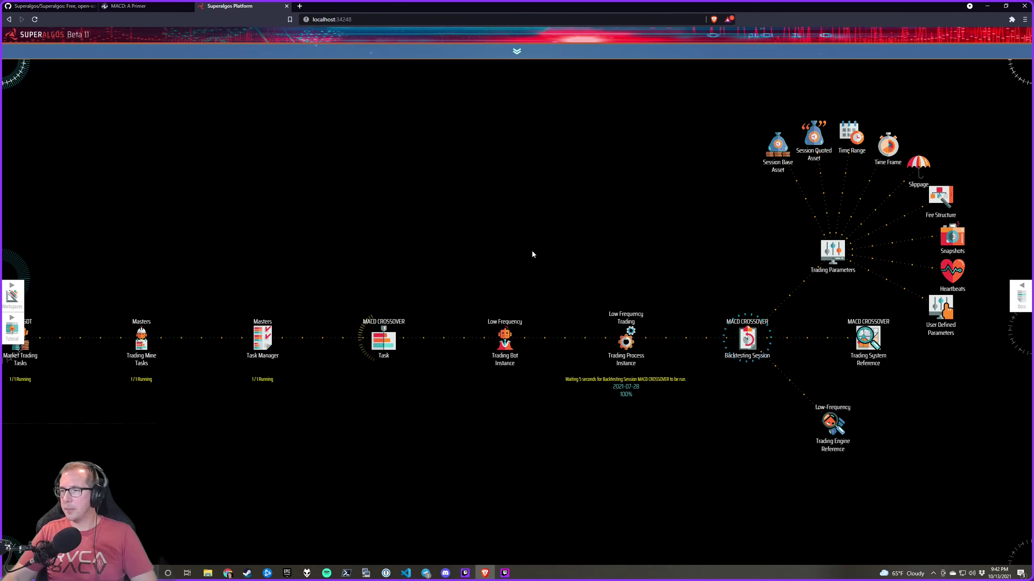
mouse_move(384, 338)
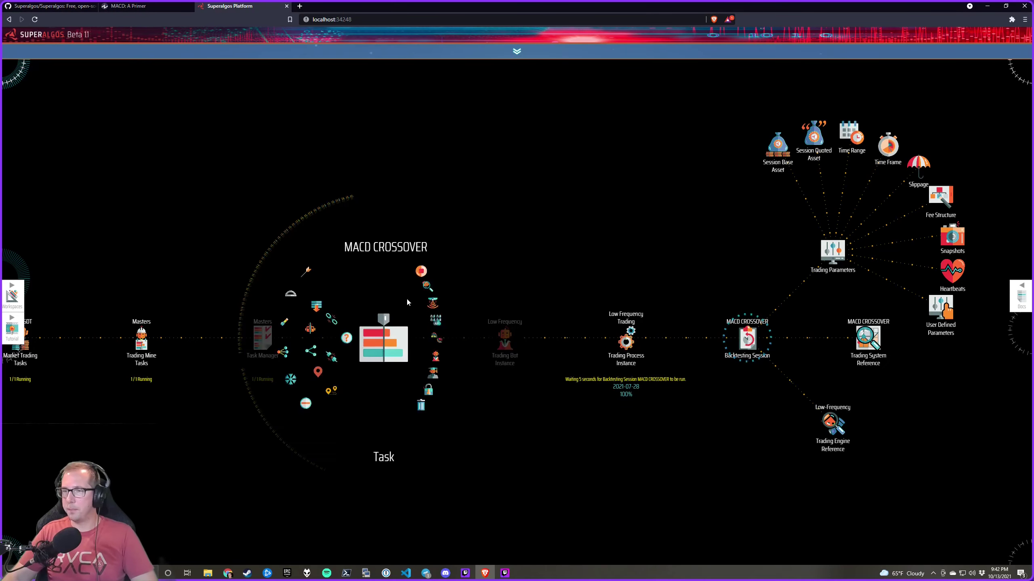
left_click(464, 271)
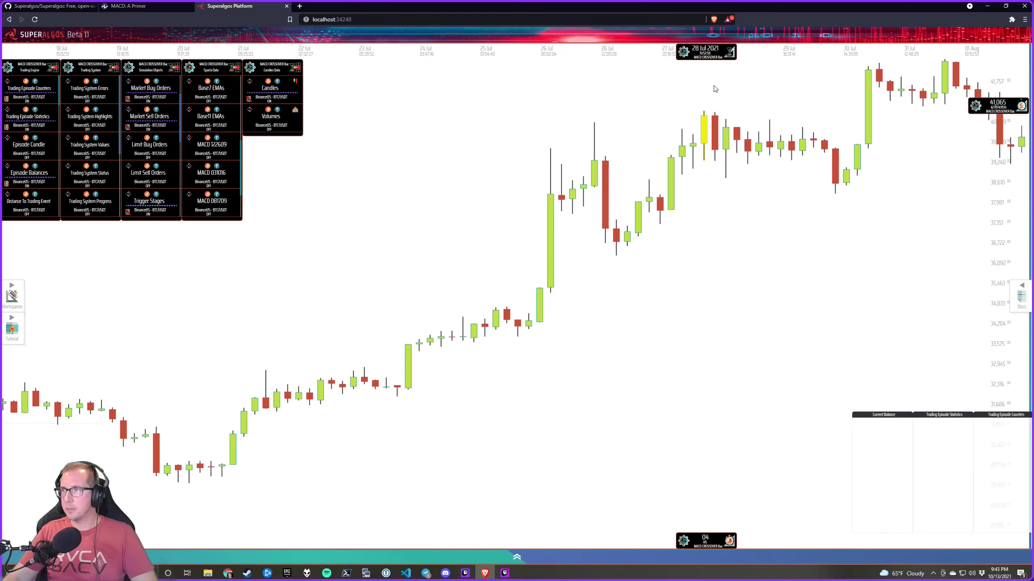
Toggle the Episodes layer of the Simulation Objects to display the backtest's episode on the candle chart
scroll(728, 55, "down", 8)
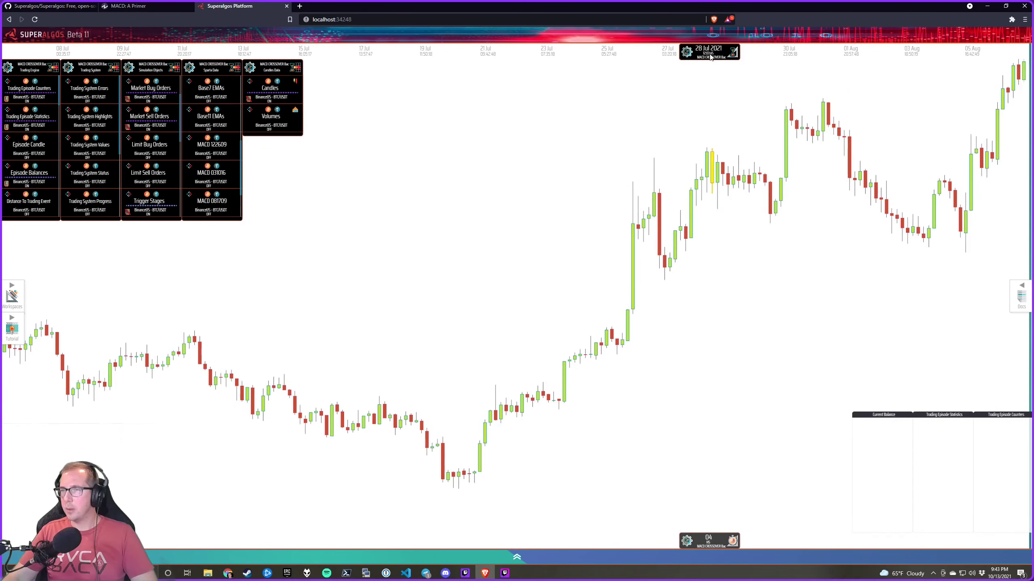
scroll(710, 57, "up", 5)
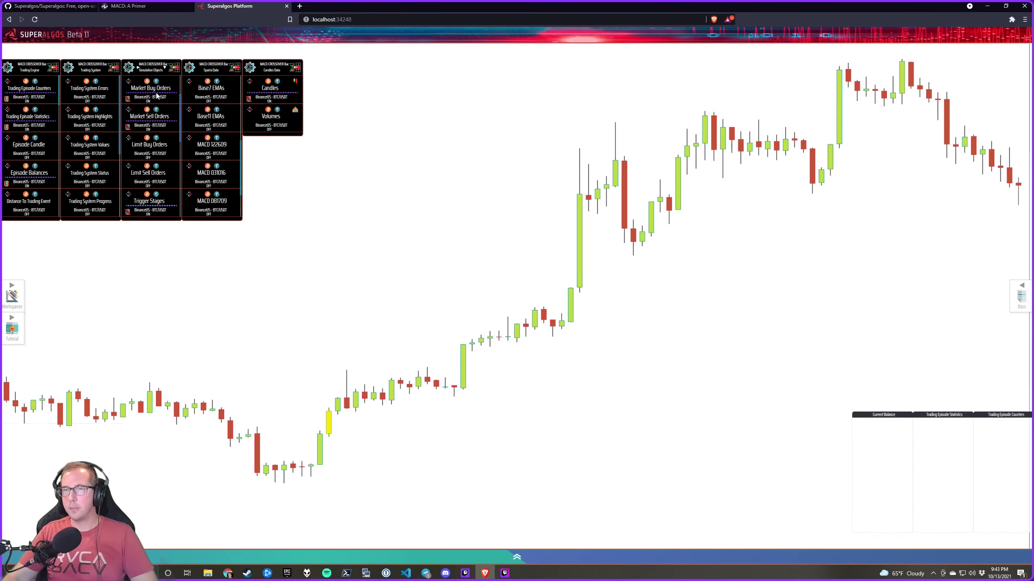
scroll(156, 95, "up", 2)
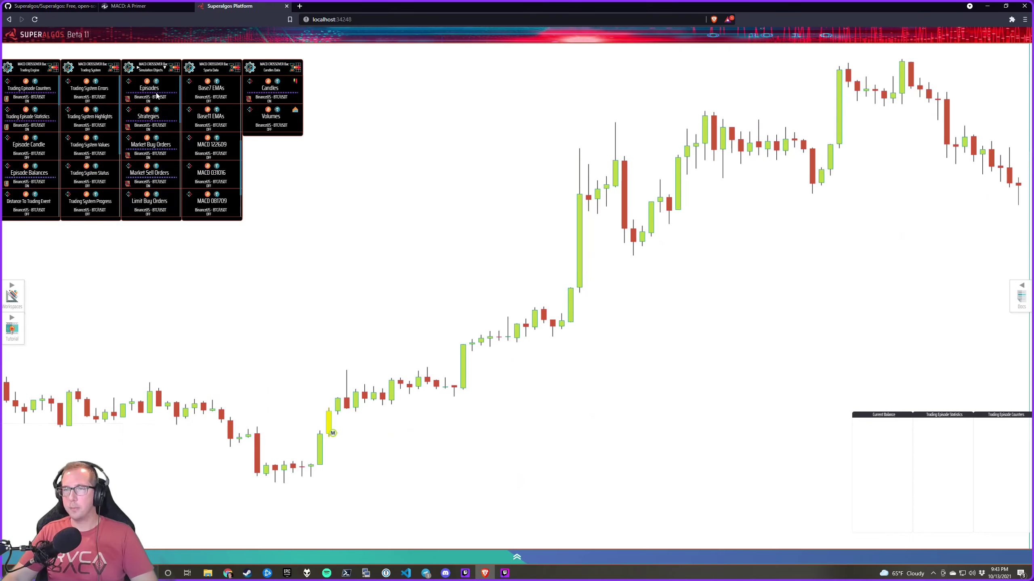
left_click(156, 95)
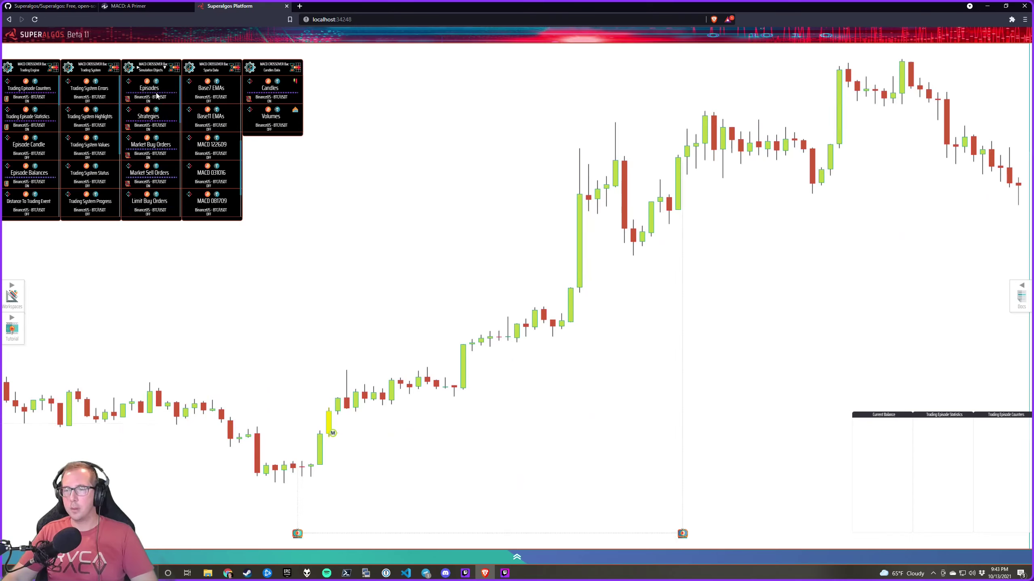
Toggle the Strategies, Market Sell Orders, Trigger, Open, Manage and Close Stages layers of the Simulation Objects to draw them on the candle chart
left_click(160, 119)
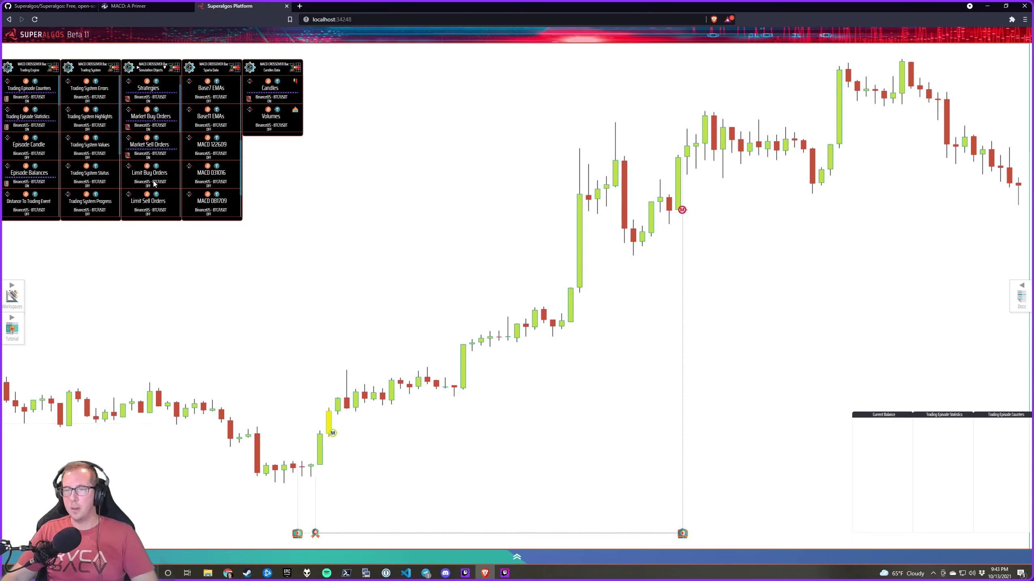
scroll(154, 179, "down", 2)
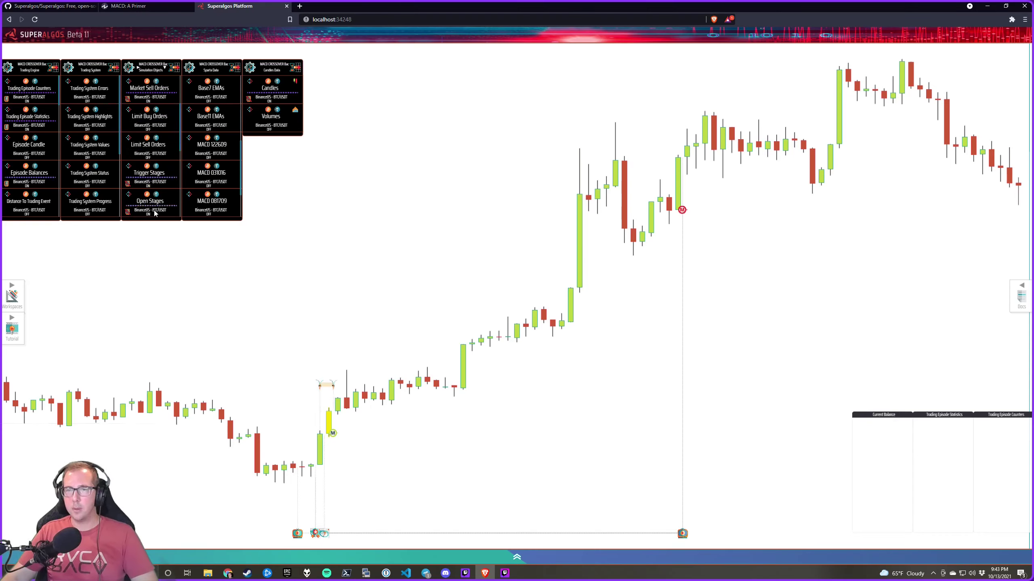
scroll(155, 213, "down", 1)
scroll(154, 213, "down", 1)
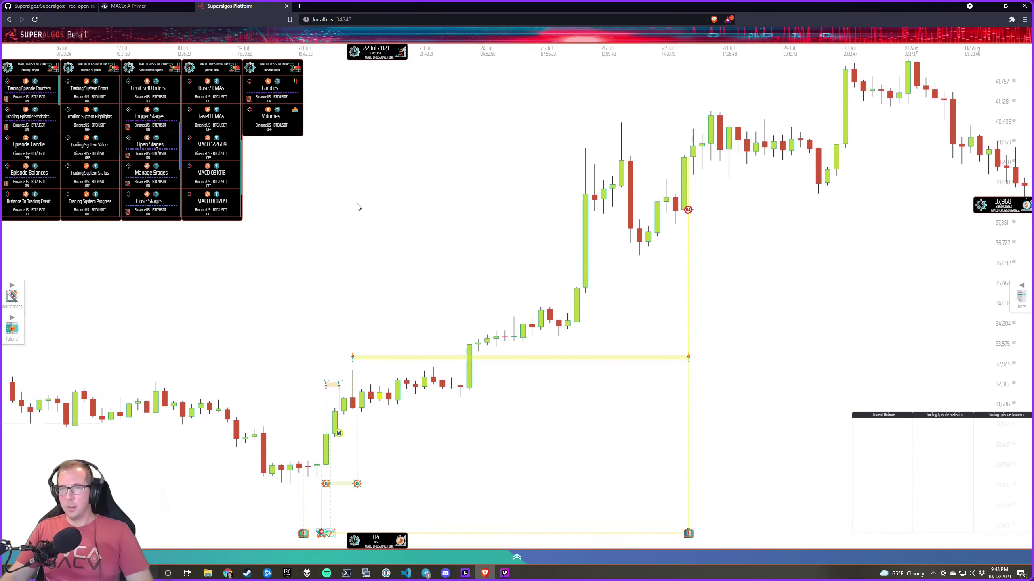
Switch the Trading Episode Counters, Trading Episode Statistics and Episode Balances layers off and back on to load their panels
double_click(50, 98)
double_click(50, 125)
double_click(50, 181)
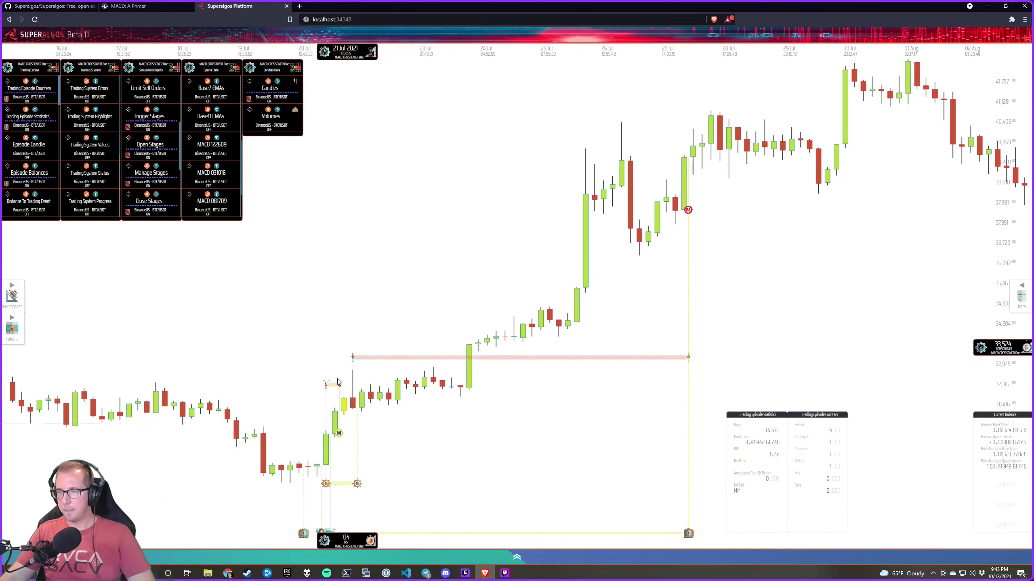
Examine the trade's stages, orders, balance and episode statistics along its candles from entry to exit
scroll(552, 49, "up", 3)
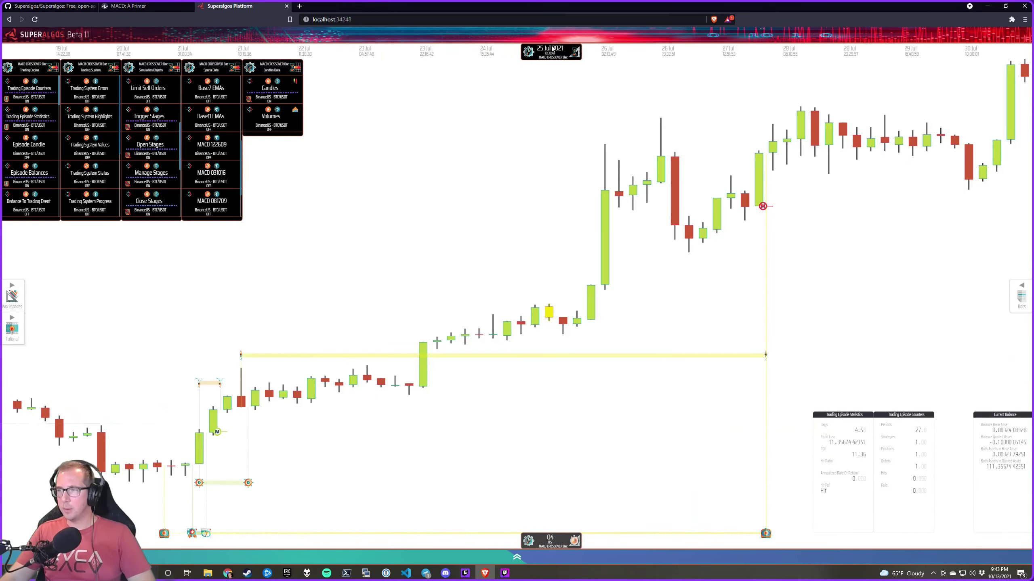
scroll(552, 49, "up", 1)
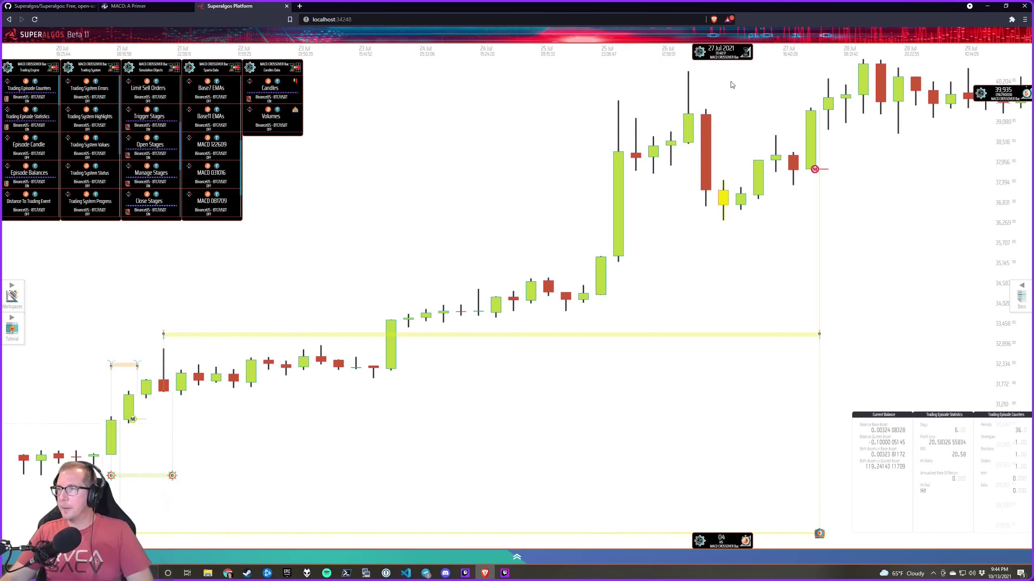
scroll(755, 53, "down", 2)
scroll(754, 53, "down", 2)
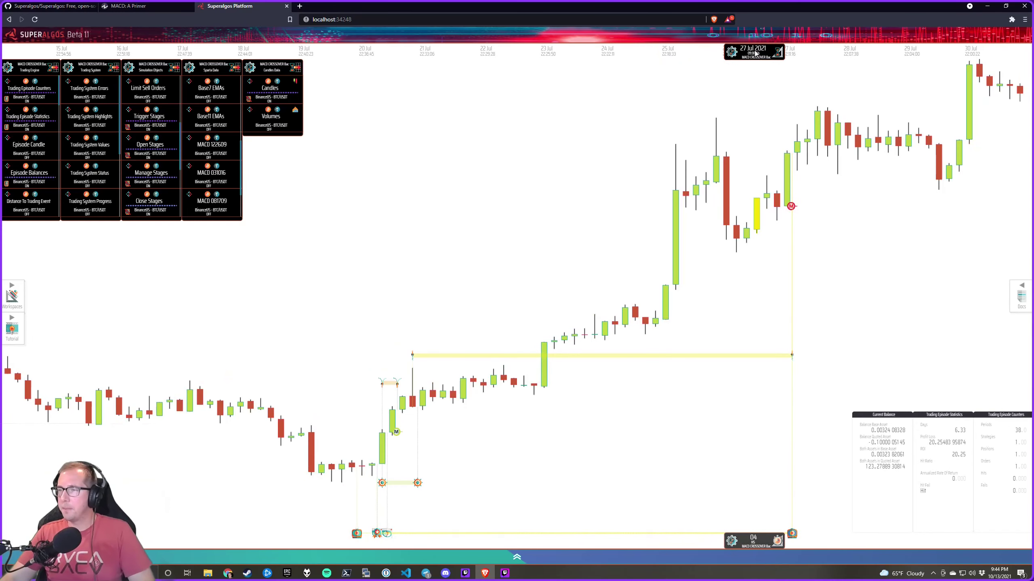
scroll(755, 52, "down", 1)
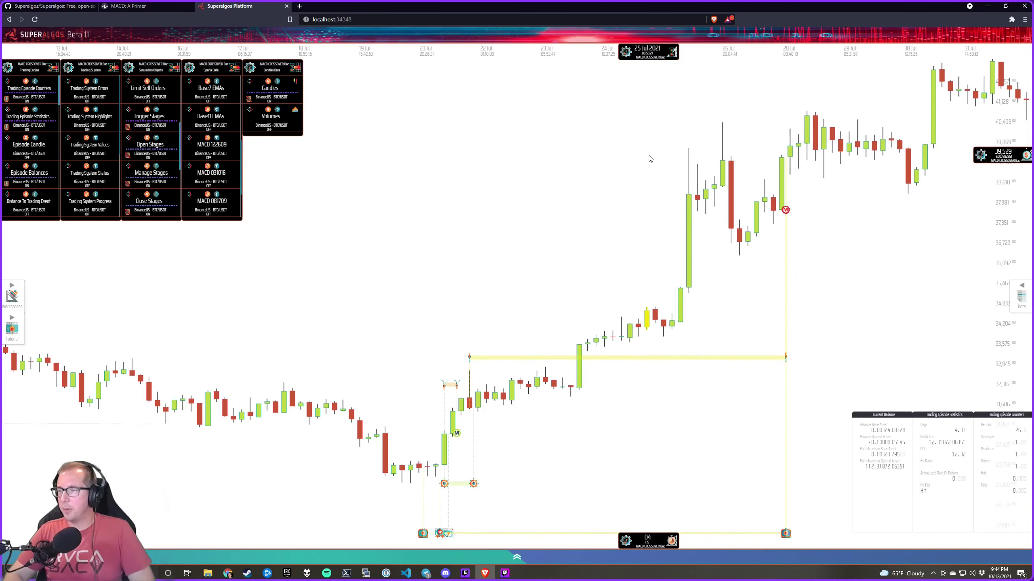
Set the backtesting session's Time Range to run from 2021-07-21 to 2021-08-21
key("ctrl+Up")
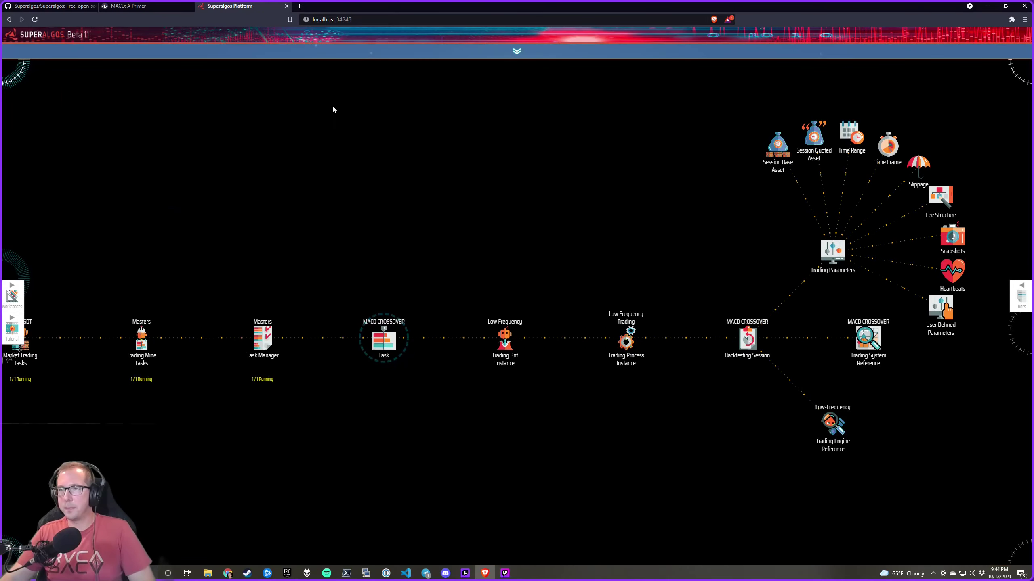
mouse_move(850, 133)
left_click(837, 116)
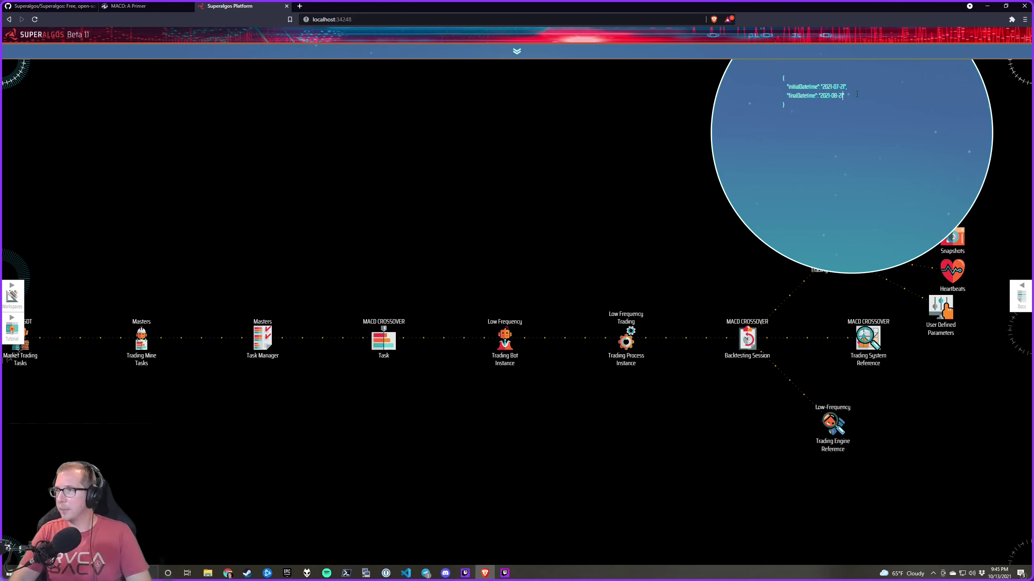
left_click(696, 278)
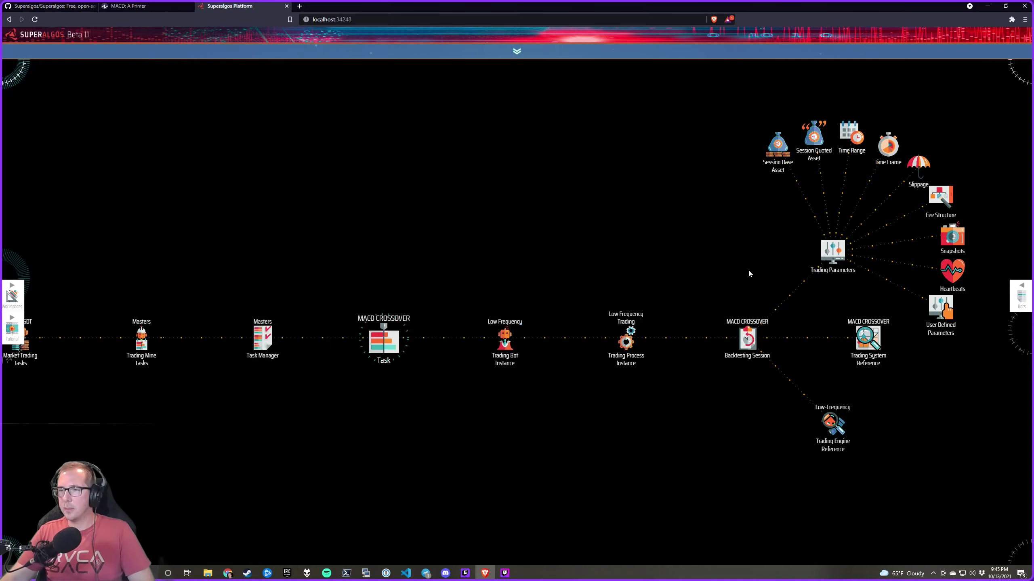
Start the MACD CROSSOVER task and open the configuration of the session's Time Frame parameter
left_click_drag(700, 274, 682, 281)
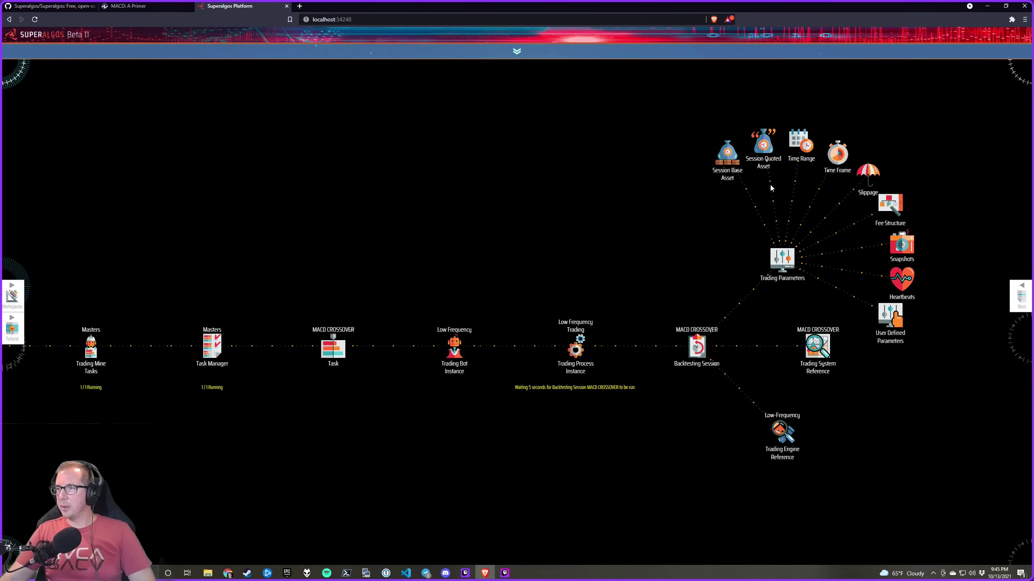
mouse_move(848, 151)
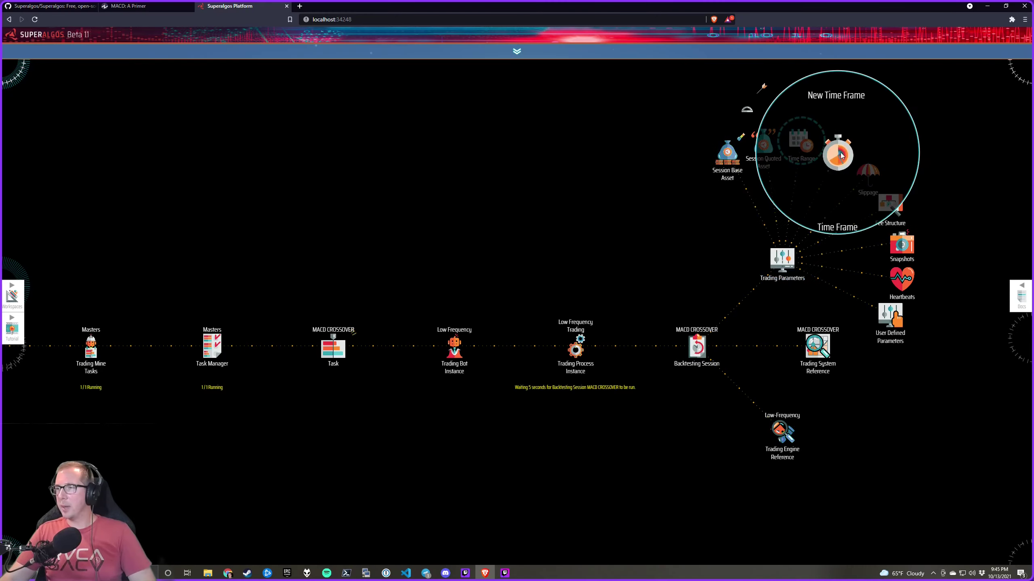
left_click(879, 139)
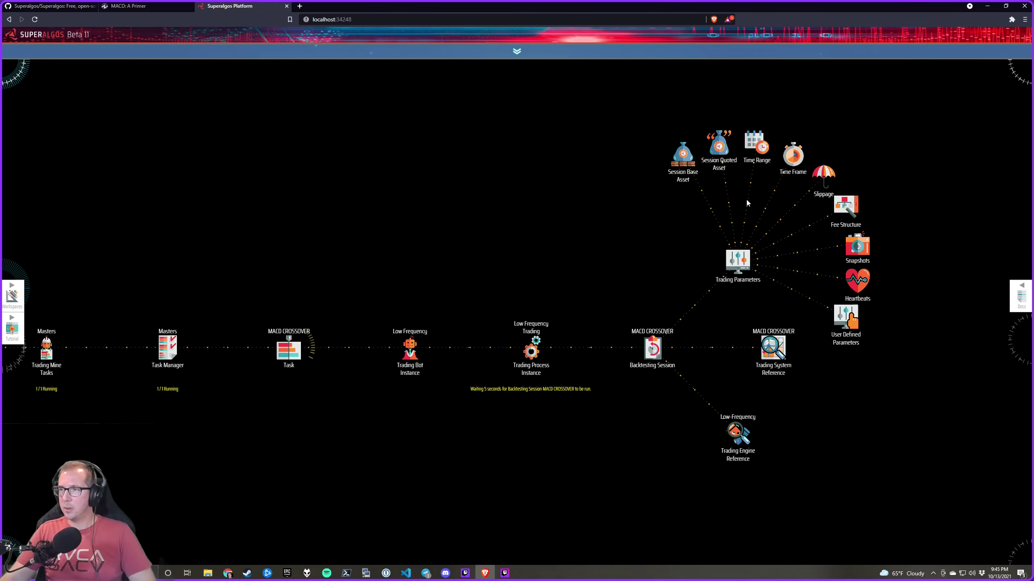
mouse_move(792, 163)
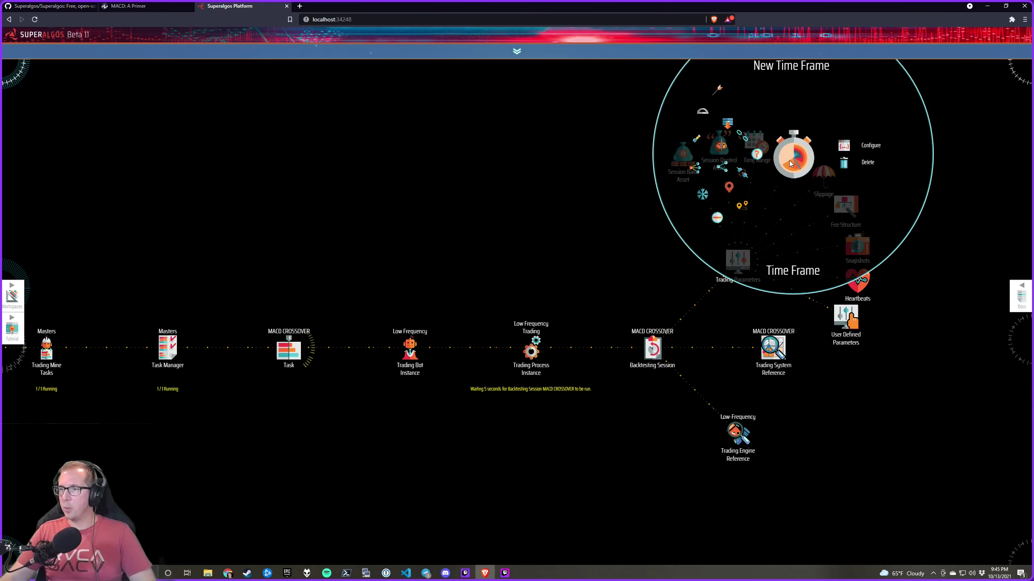
Run the MACD CROSSOVER backtesting session over the one-month range and stop its task at 100%
mouse_move(654, 350)
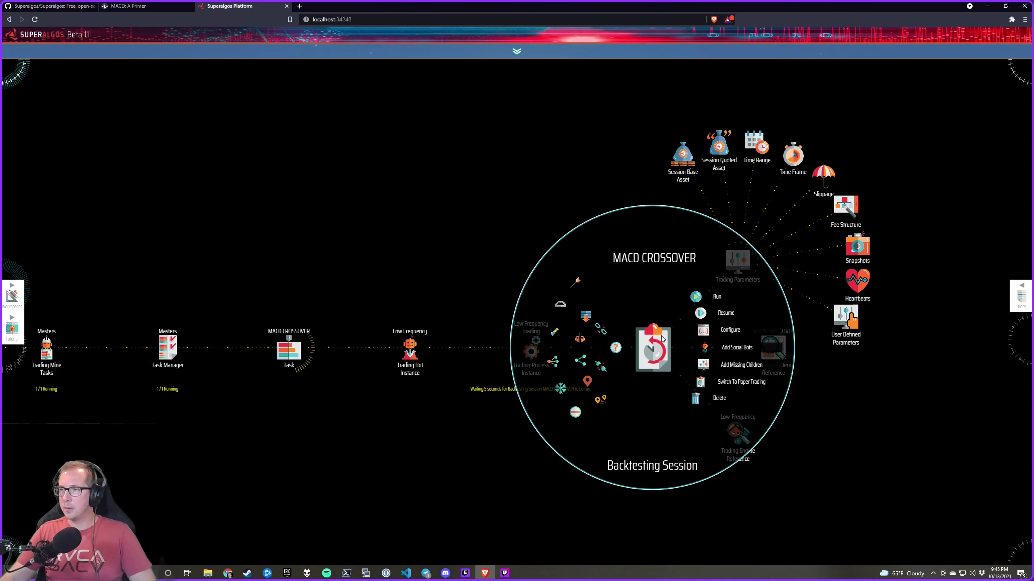
left_click(695, 296)
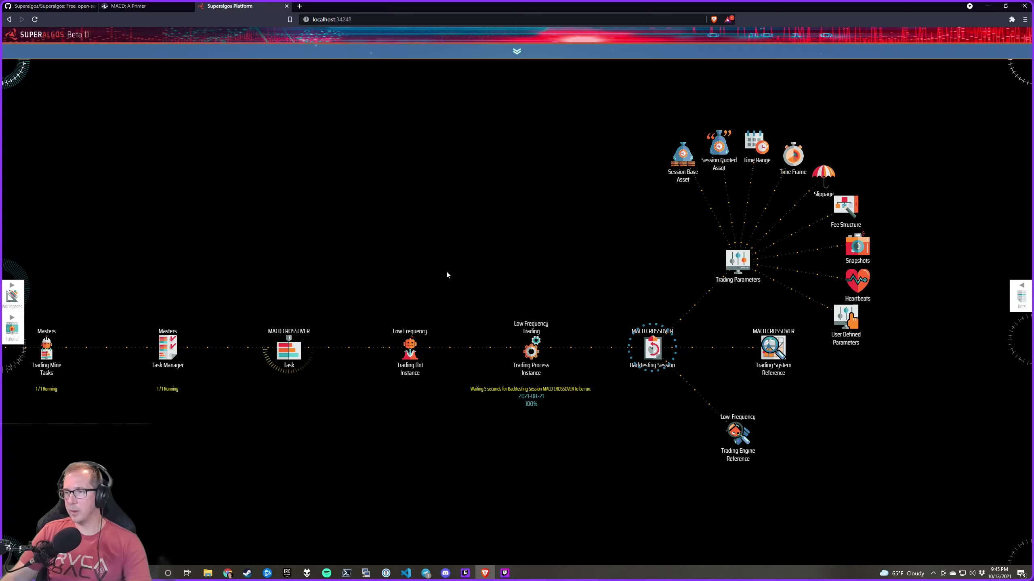
mouse_move(301, 353)
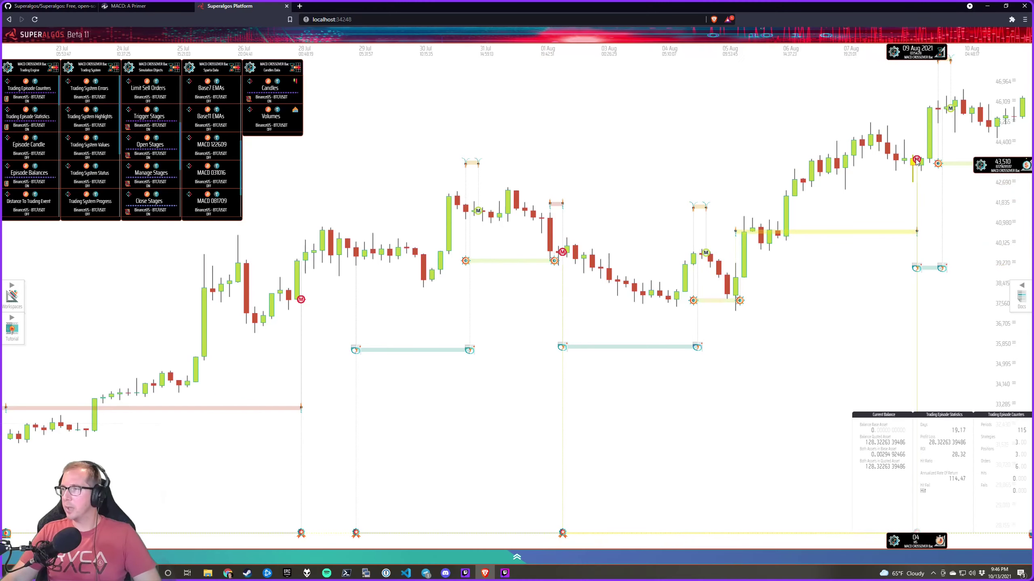
Examine the trades and episode statistics of the July to August 2021 backtest on the candle chart, including the surrounding price history
scroll(915, 162, "down", 10)
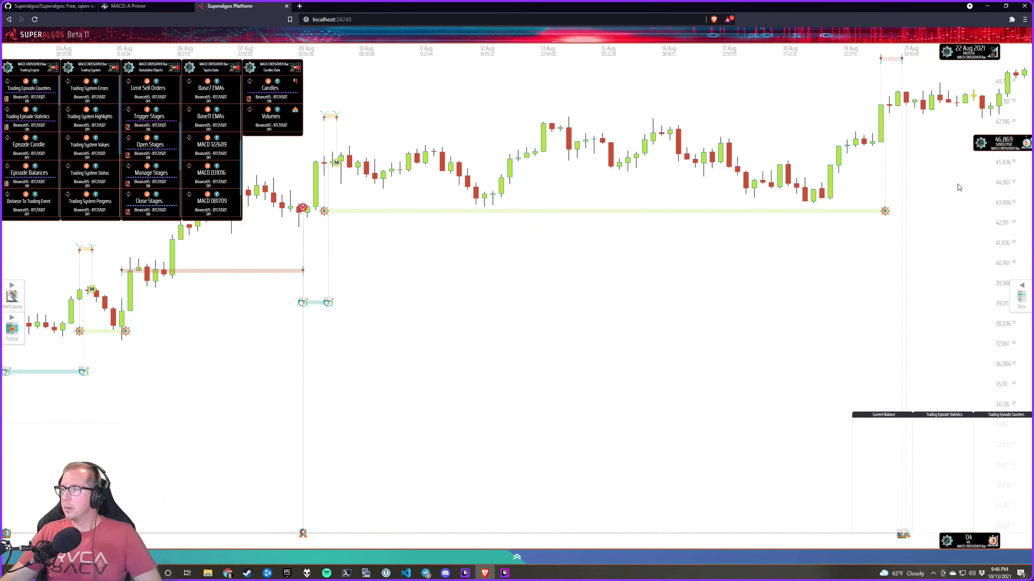
scroll(944, 202, "down", 1)
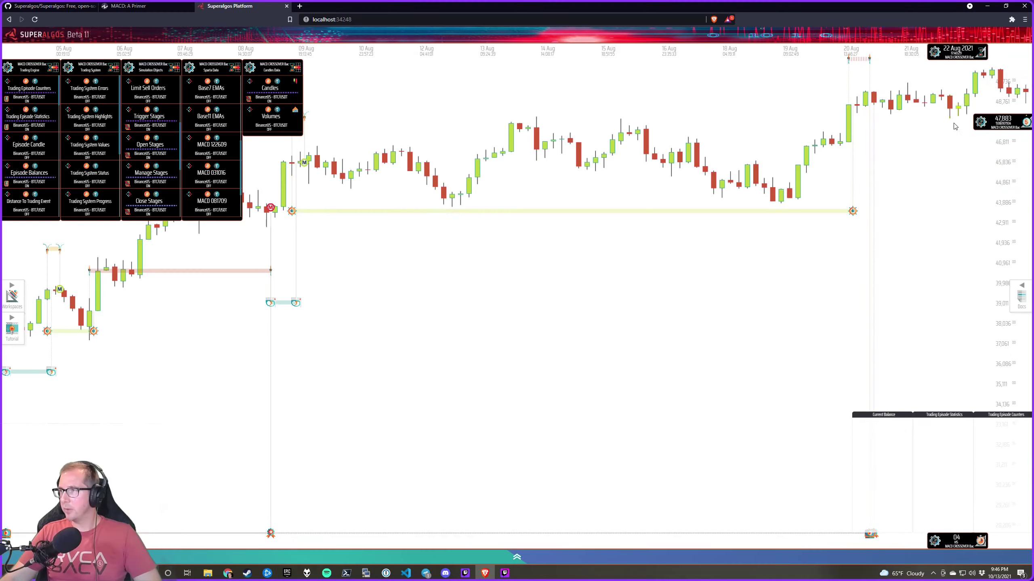
scroll(845, 55, "down", 10)
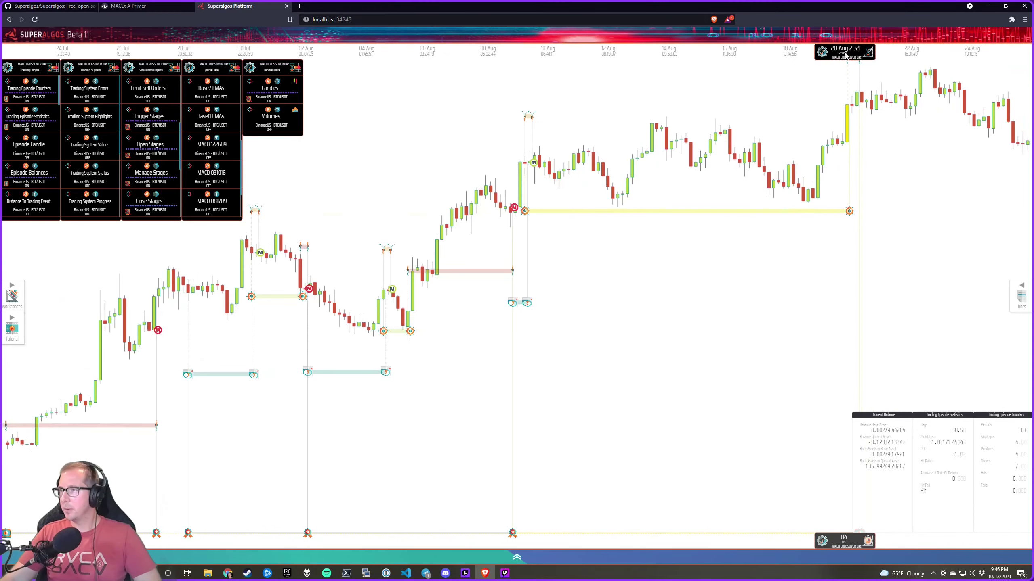
scroll(844, 55, "down", 5)
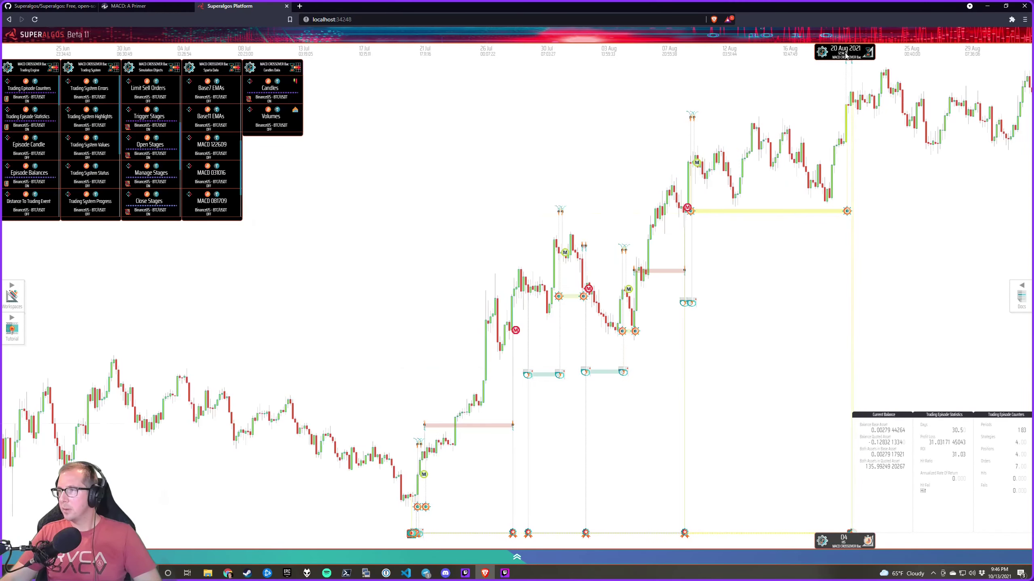
scroll(866, 296, "down", 8)
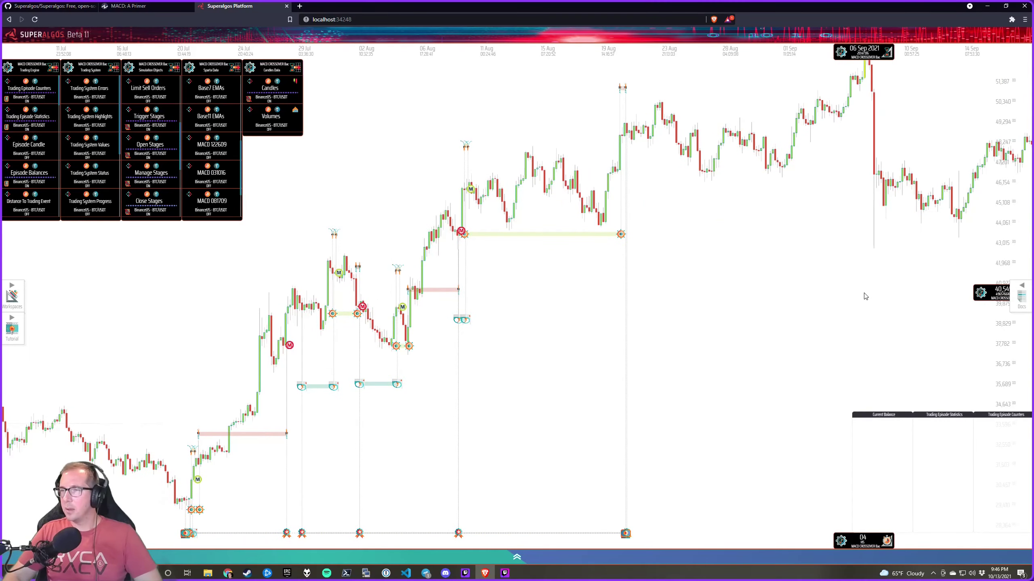
scroll(538, 55, "down", 4)
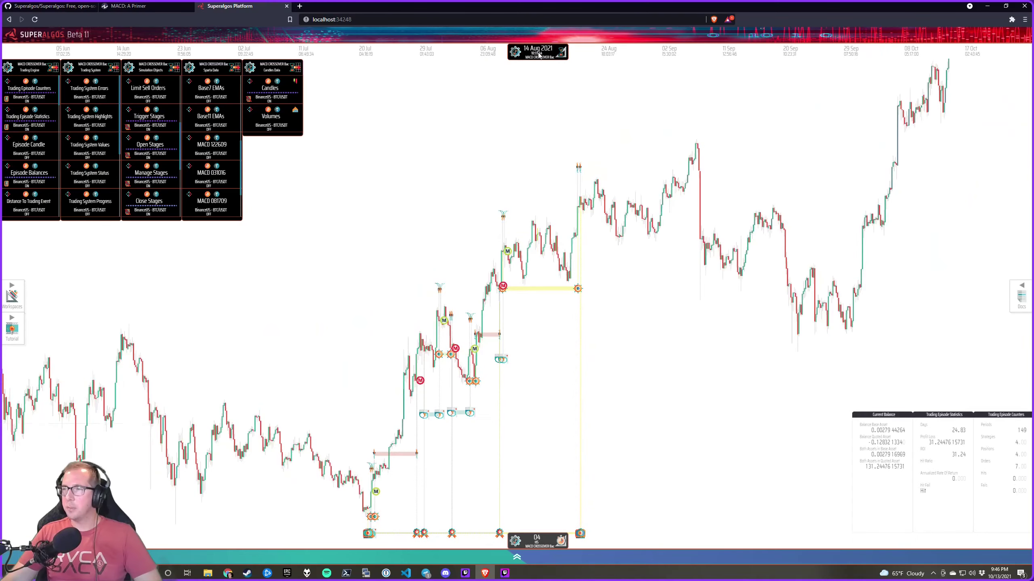
scroll(538, 55, "down", 3)
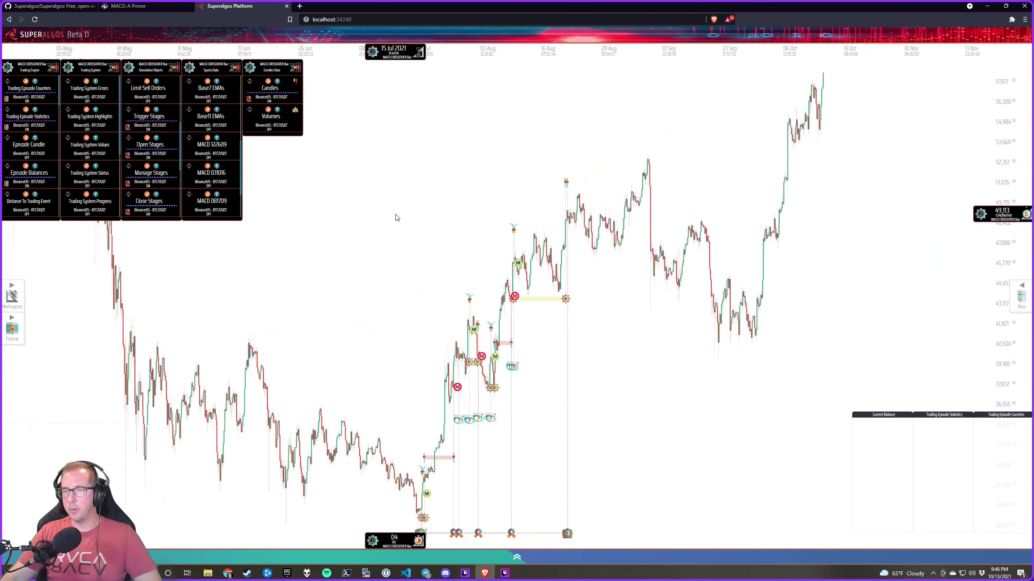
scroll(395, 217, "up", 5)
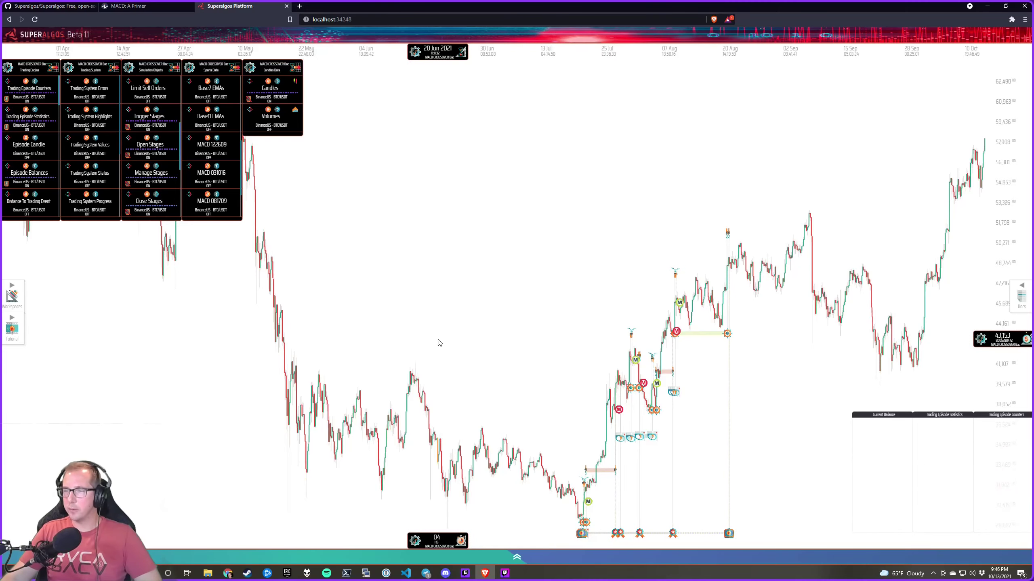
Change the backtesting session's Time Range to run from 2021-05-23 to 2021-07-21
key("ctrl+Up")
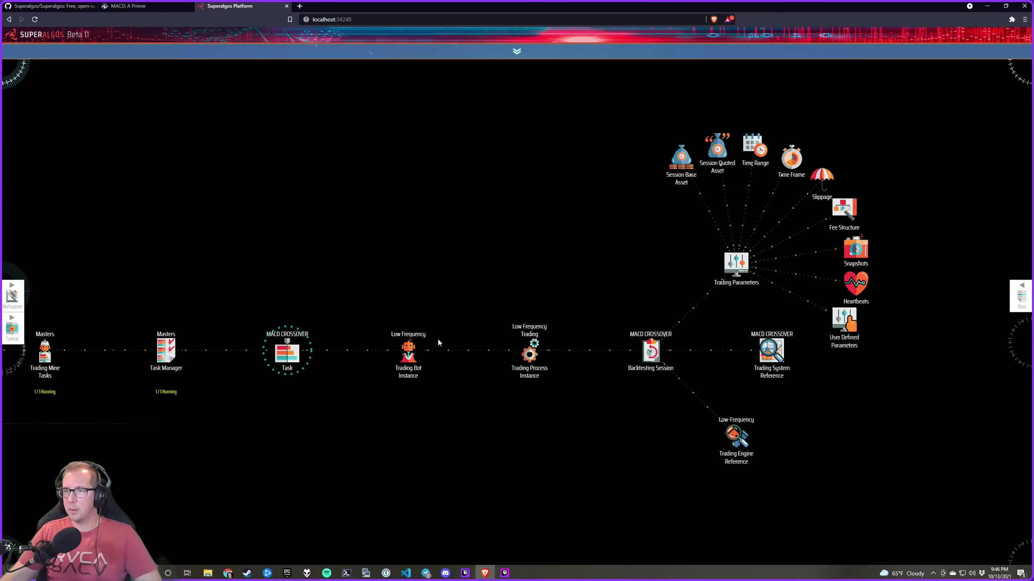
left_click_drag(750, 123, 680, 209)
mouse_move(681, 210)
left_click(726, 225)
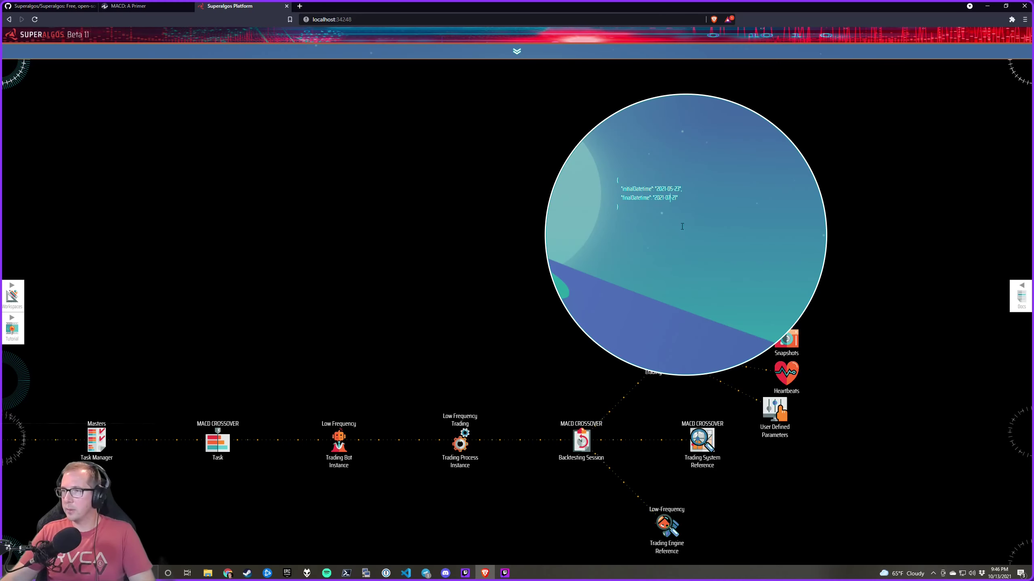
left_click_drag(473, 397, 428, 303)
Run the MACD CROSSOVER backtesting session through its task over the May to July range and stop the task at 100%
mouse_move(194, 362)
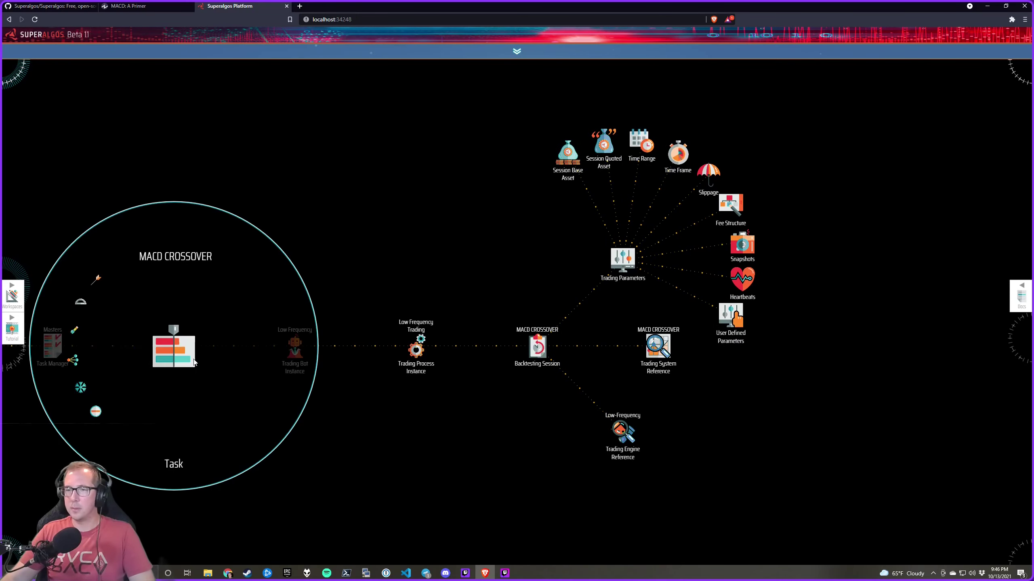
left_click(212, 280)
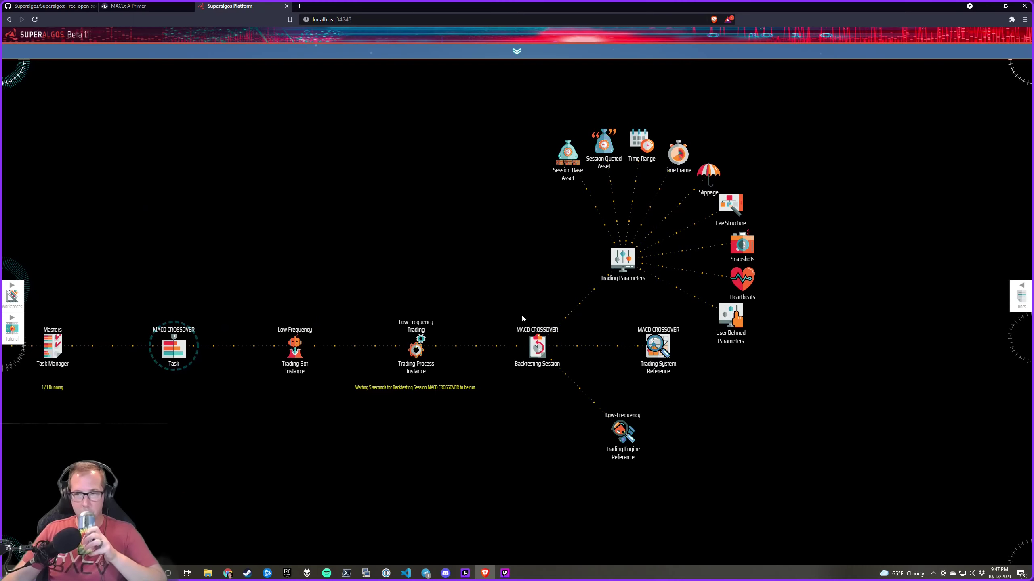
mouse_move(534, 349)
left_click(582, 296)
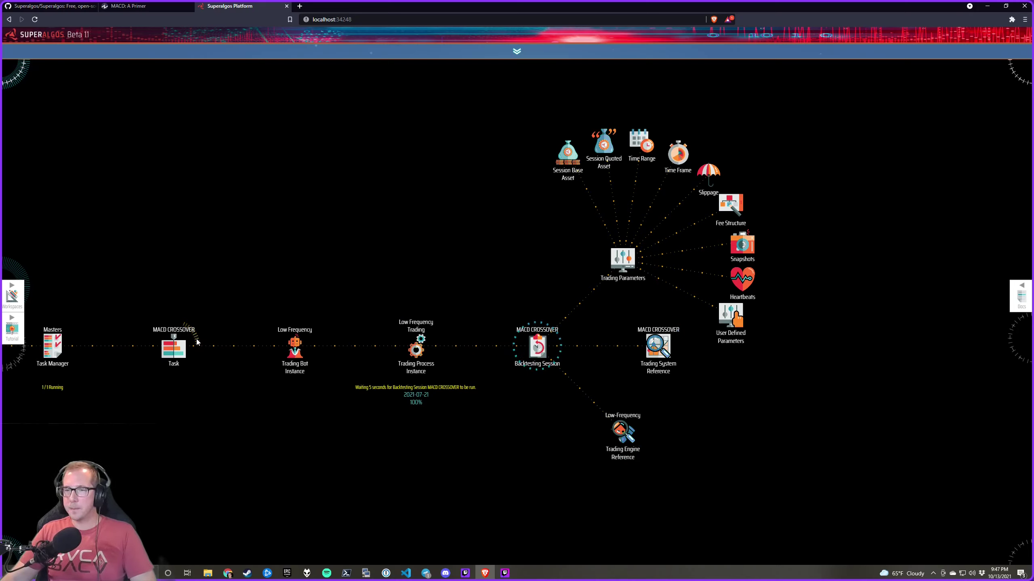
mouse_move(196, 339)
left_click(215, 283)
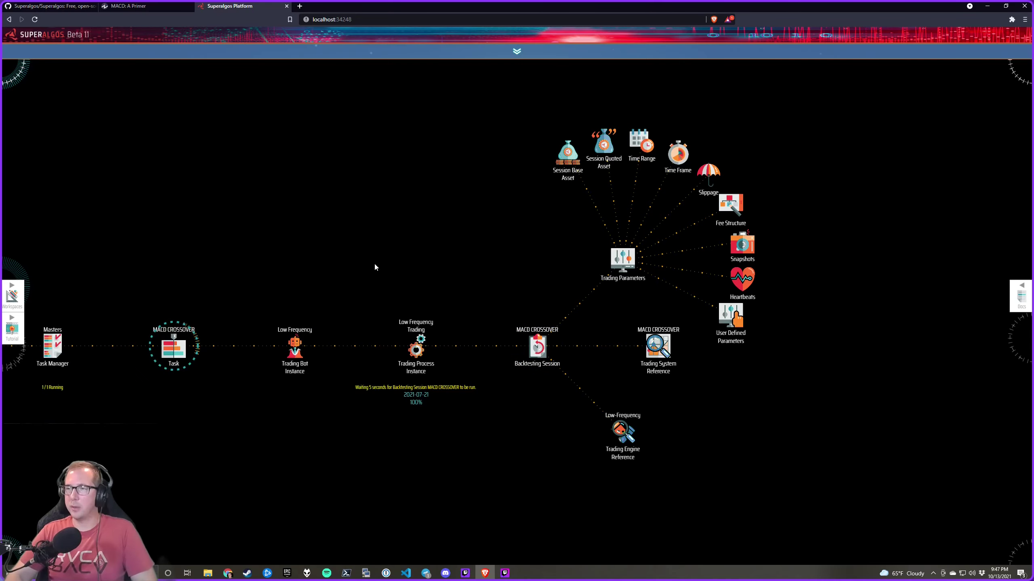
Return to the candle chart and examine the trades and episode statistics of the May to July 2021 backtest
key("ctrl+Down")
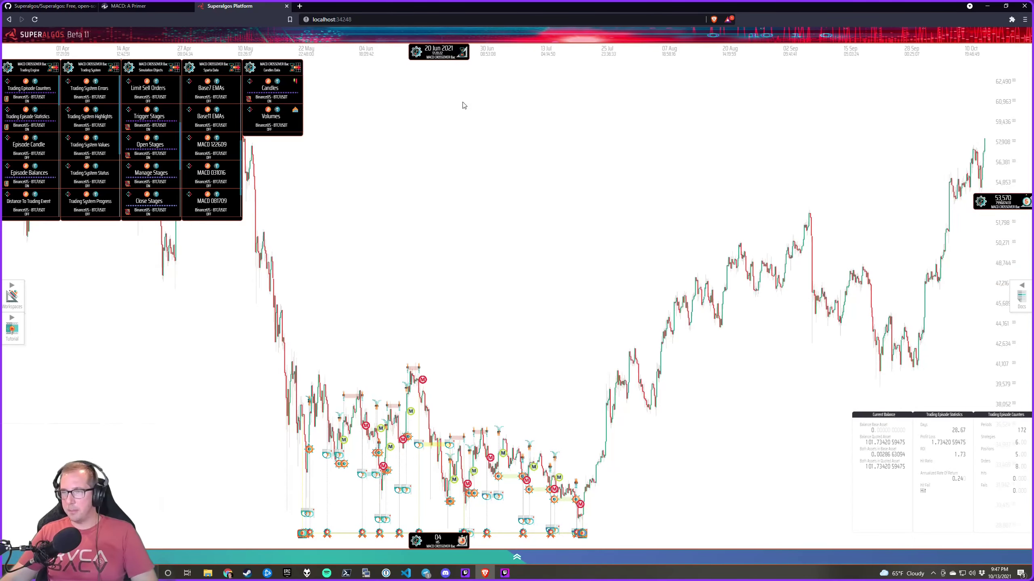
scroll(471, 58, "up", 2)
scroll(472, 58, "up", 3)
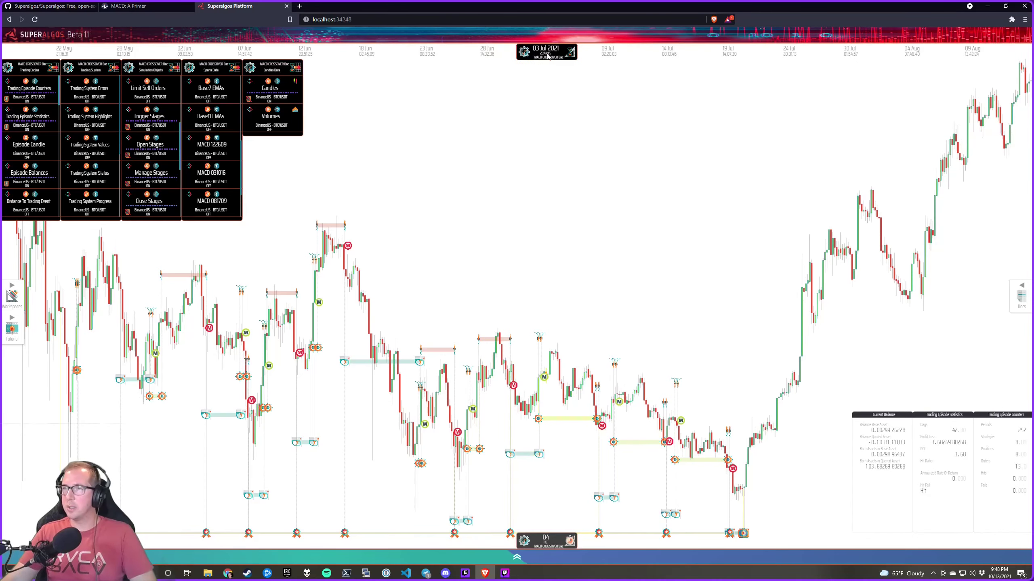
scroll(549, 55, "down", 1)
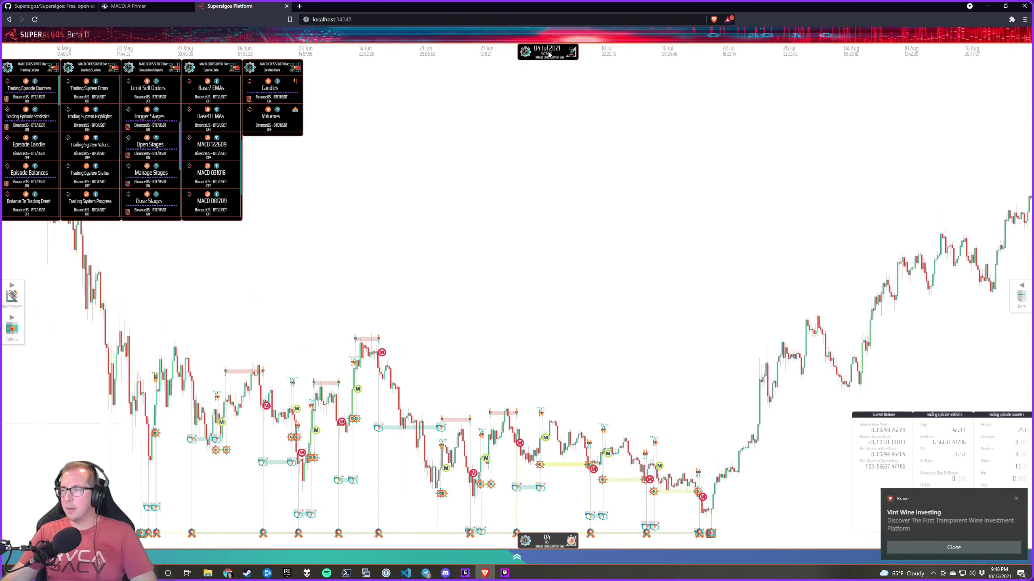
Dismiss the browser notification and examine the May to July 2021 trades and statistics against a wider stretch of BTC/USDT price history
left_click(938, 548)
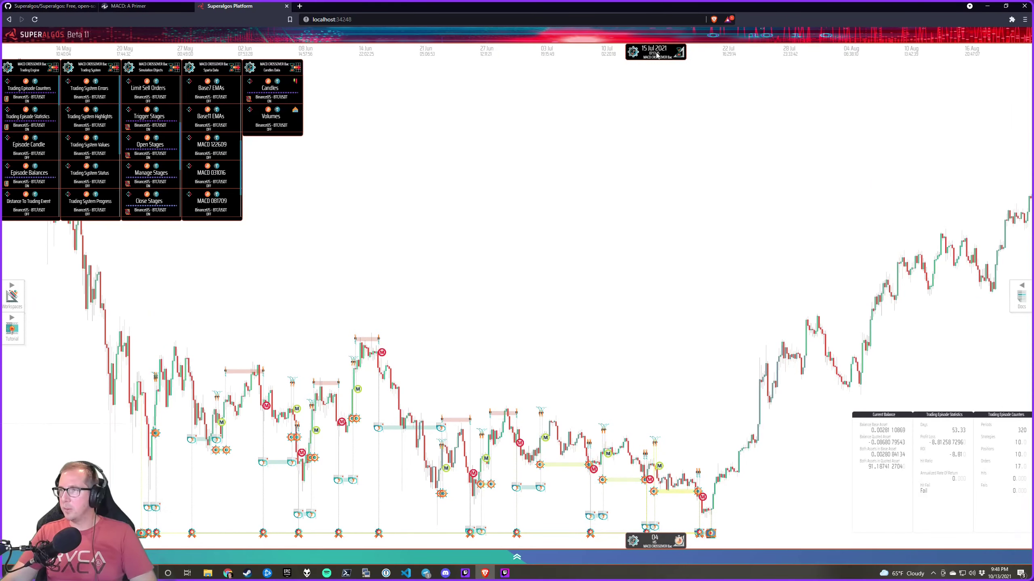
scroll(656, 54, "down", 3)
scroll(656, 54, "down", 2)
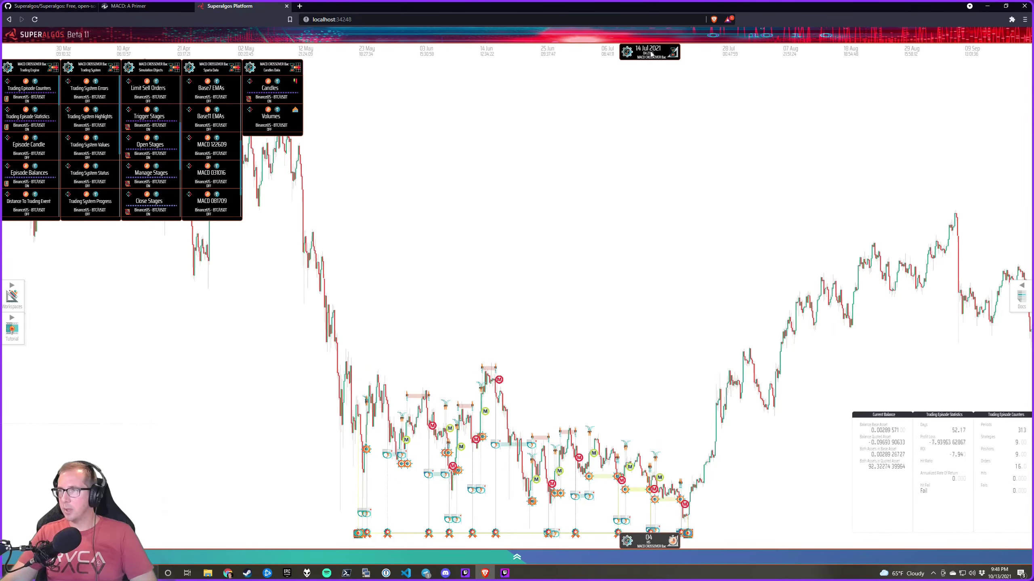
scroll(653, 54, "down", 2)
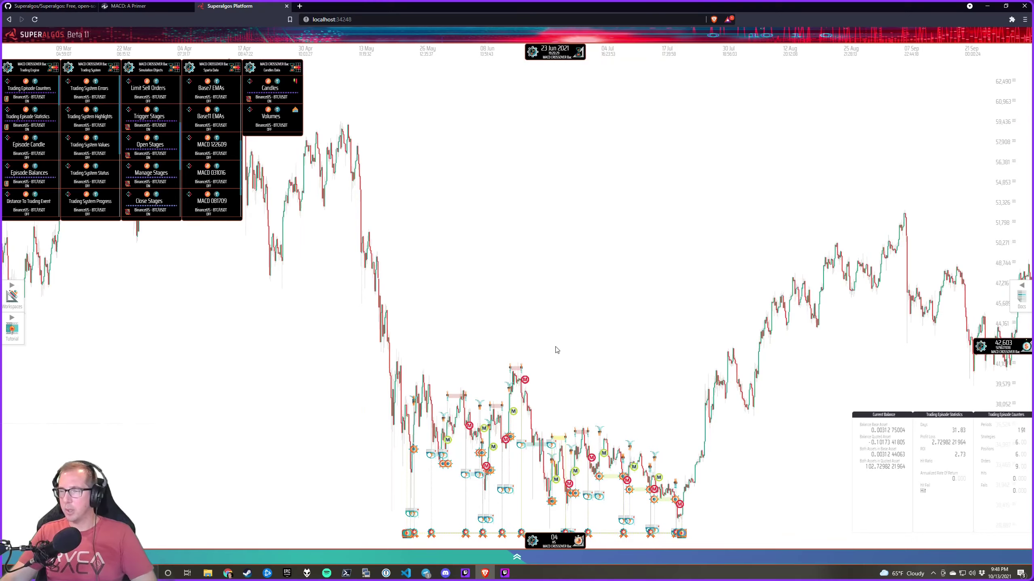
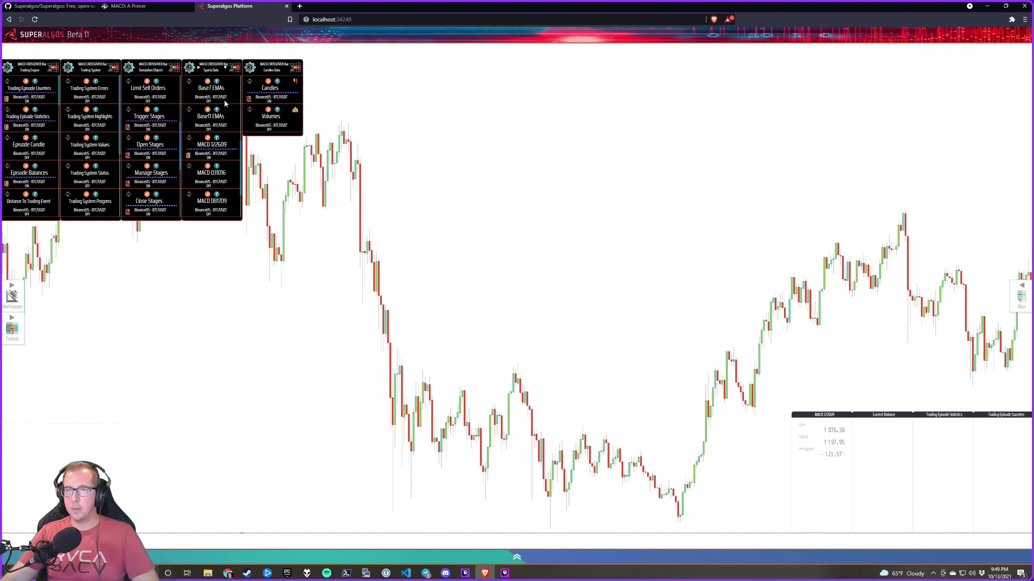
Hide the Candles layer and rescale the chart to examine the MACD 122609 lines and histogram around the May to July 2021 crossovers
left_click(278, 89)
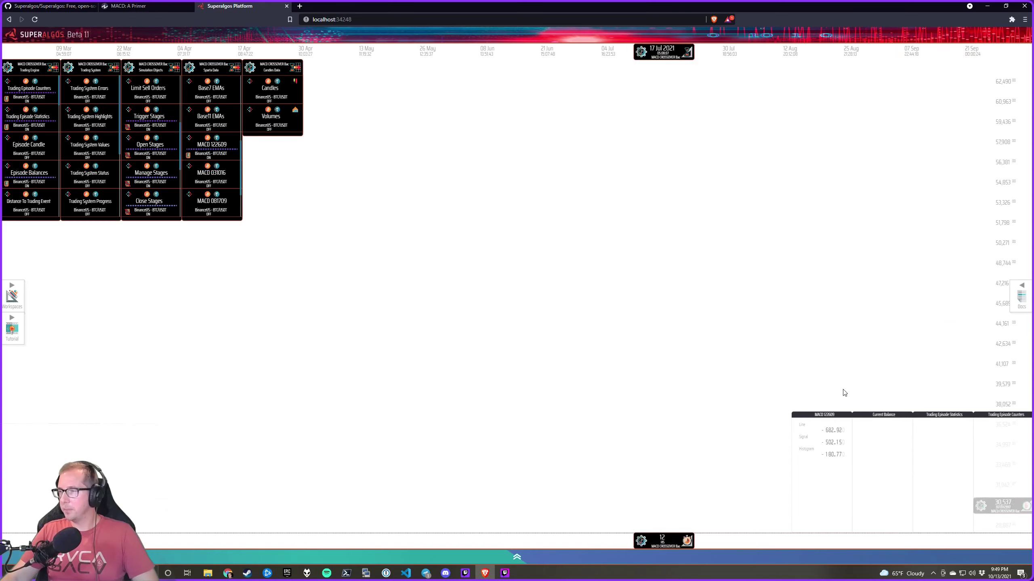
scroll(1010, 373, "down", 5)
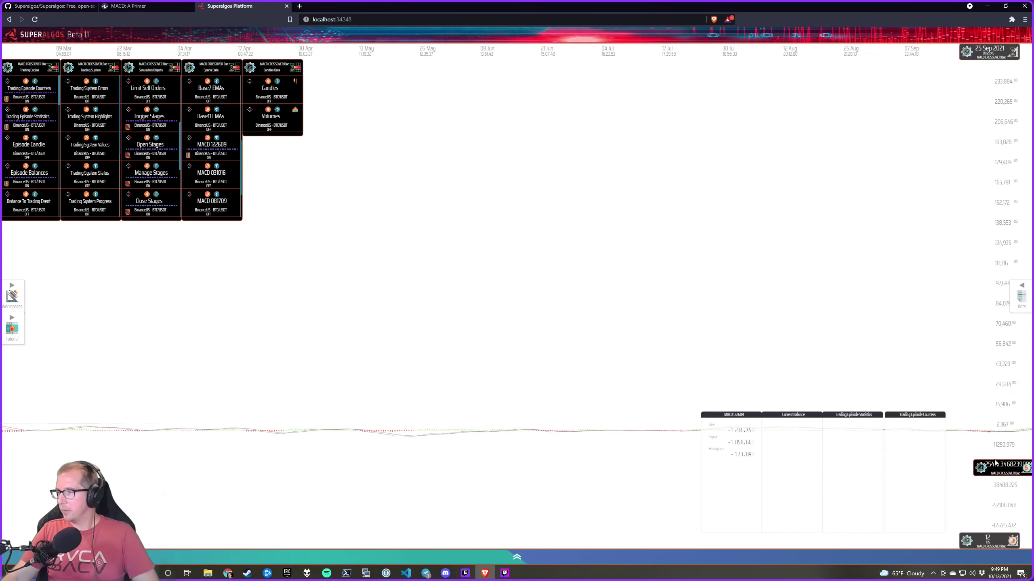
scroll(1013, 462, "up", 3)
scroll(1013, 462, "up", 5)
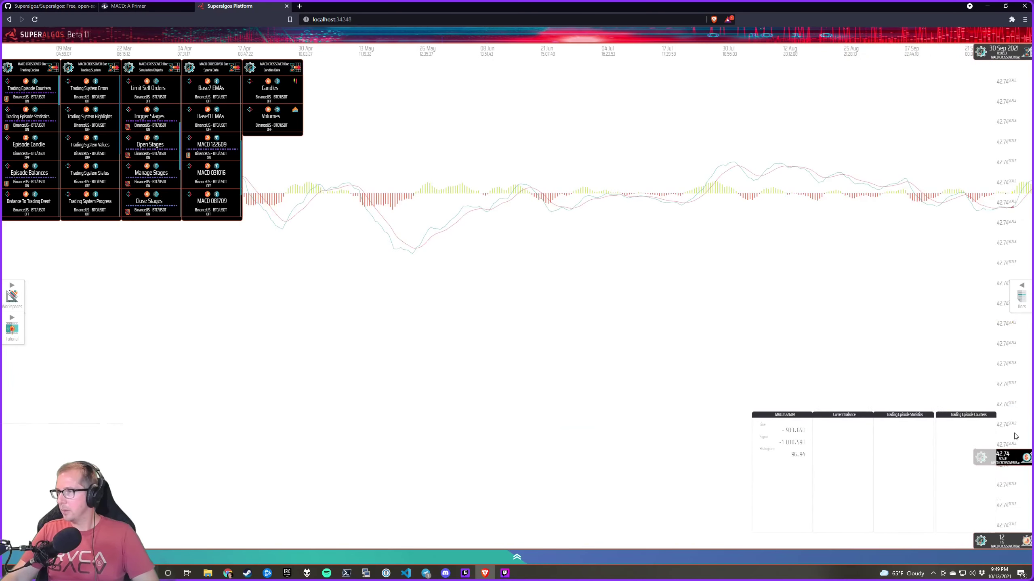
scroll(1024, 197, "up", 3)
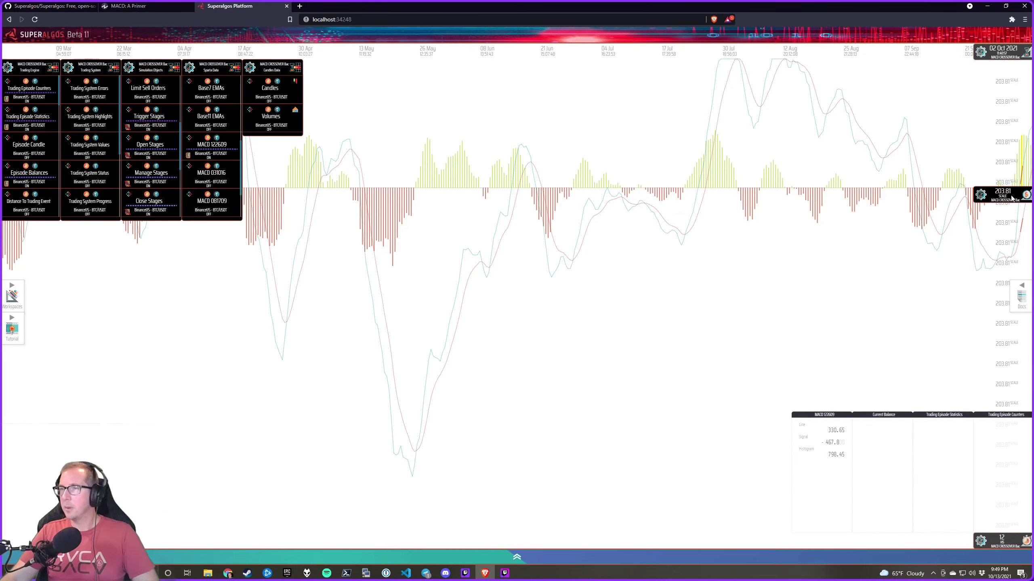
left_click_drag(419, 285, 436, 318)
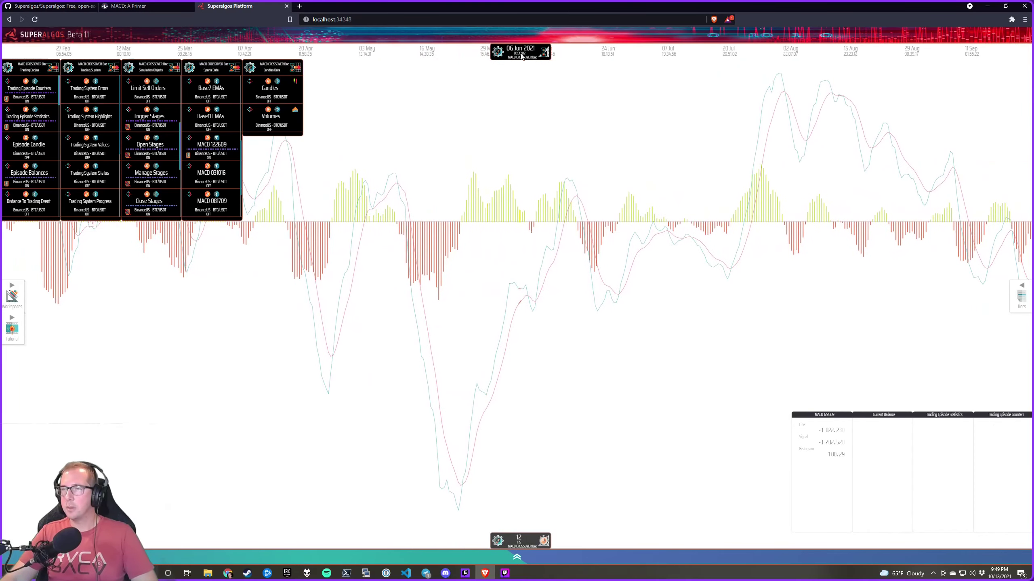
scroll(520, 56, "up", 2)
scroll(537, 57, "up", 2)
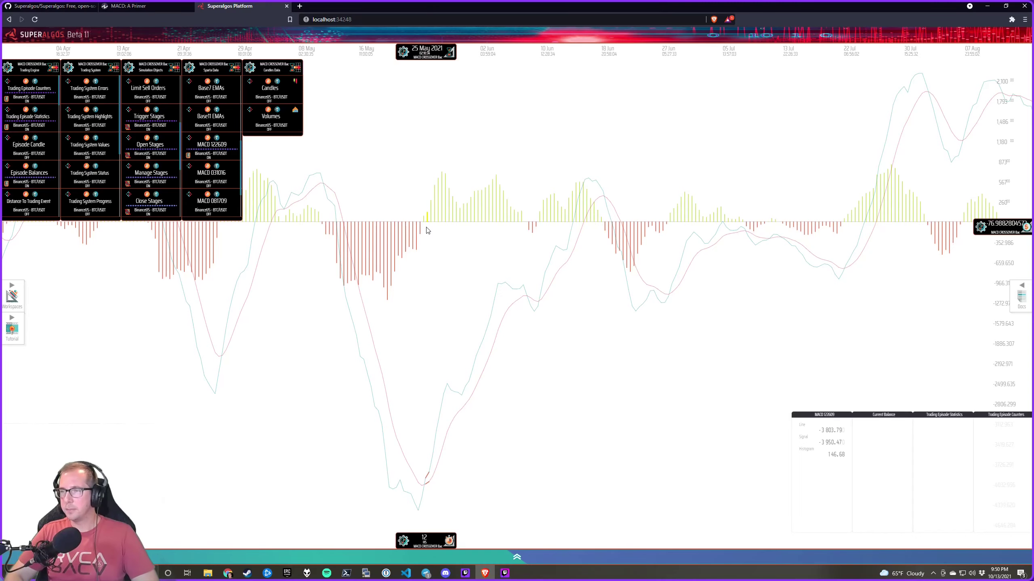
Return to the design space and add a second condition to Situation #1 under the Trigger On Event of the MACD CROSSOVER trigger stage
key("alt+Up")
scroll(410, 220, "down", 2)
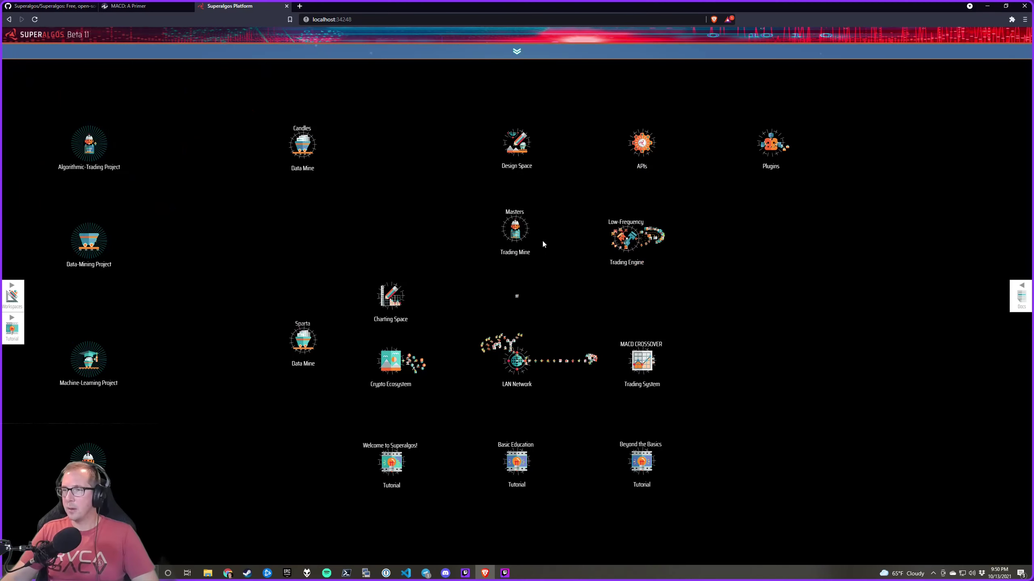
left_click(653, 368)
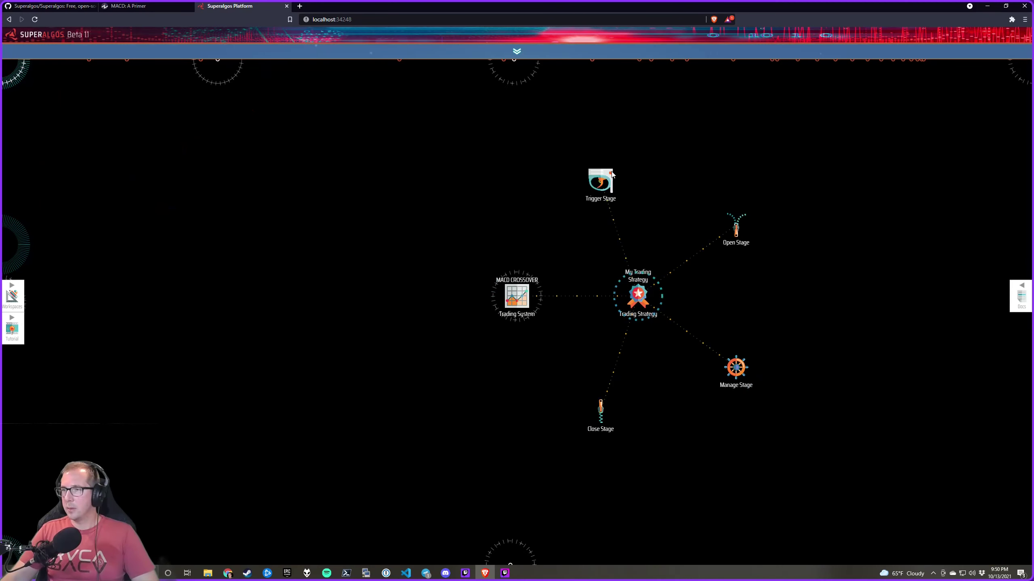
left_click(523, 245)
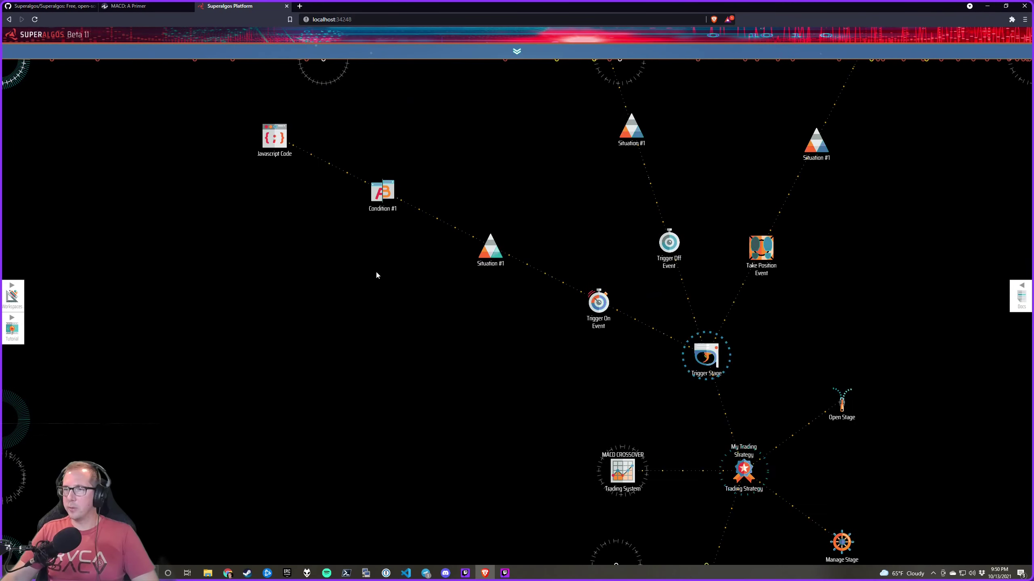
mouse_move(541, 301)
left_click(594, 281)
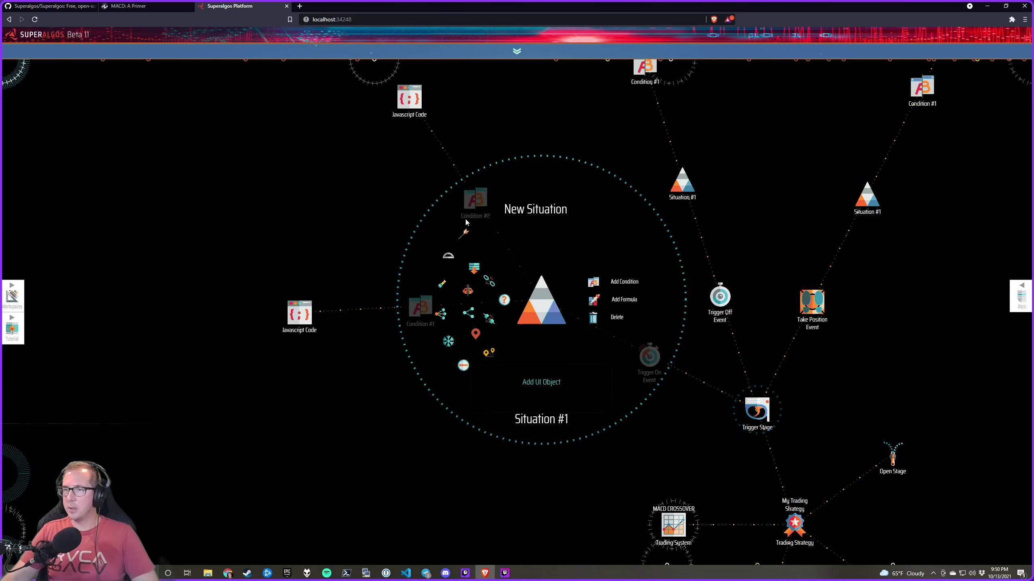
Copy Condition #1's code, chart.at04hs.macd122609.line < chart.at04hs.macd122609.signal, into the JavaScript Code of Condition #2 under the Trigger On Event
mouse_move(301, 310)
left_click(346, 303)
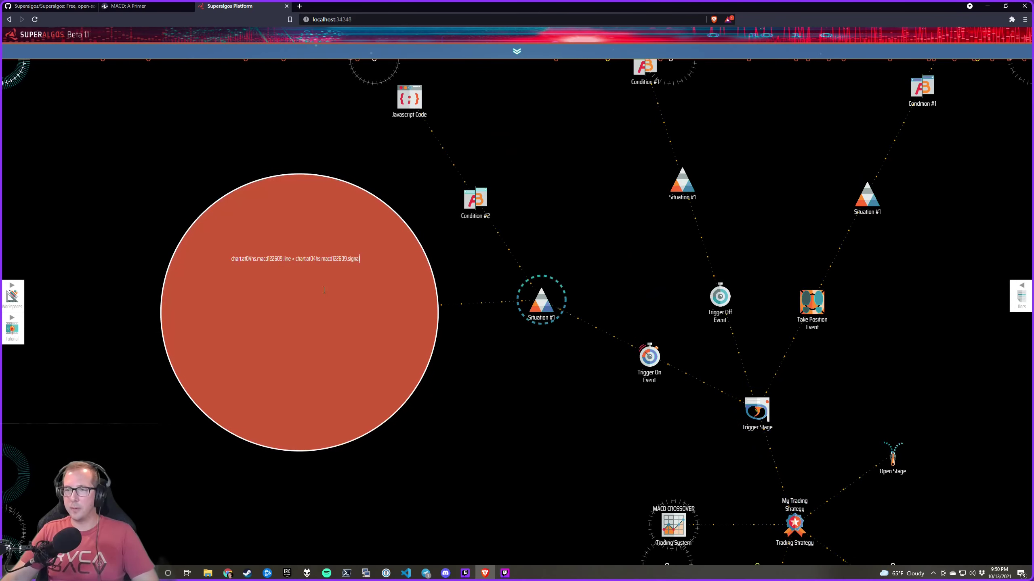
left_click_drag(335, 156, 287, 324)
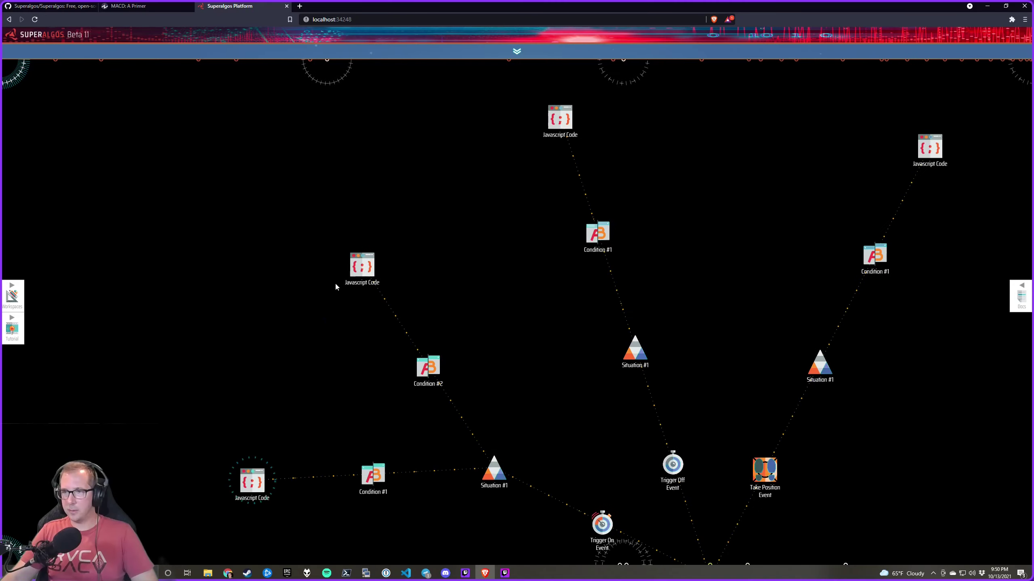
left_click(366, 252)
type("chart.at04hs.macd122609.line < chart.at04hs.macd122609.signal")
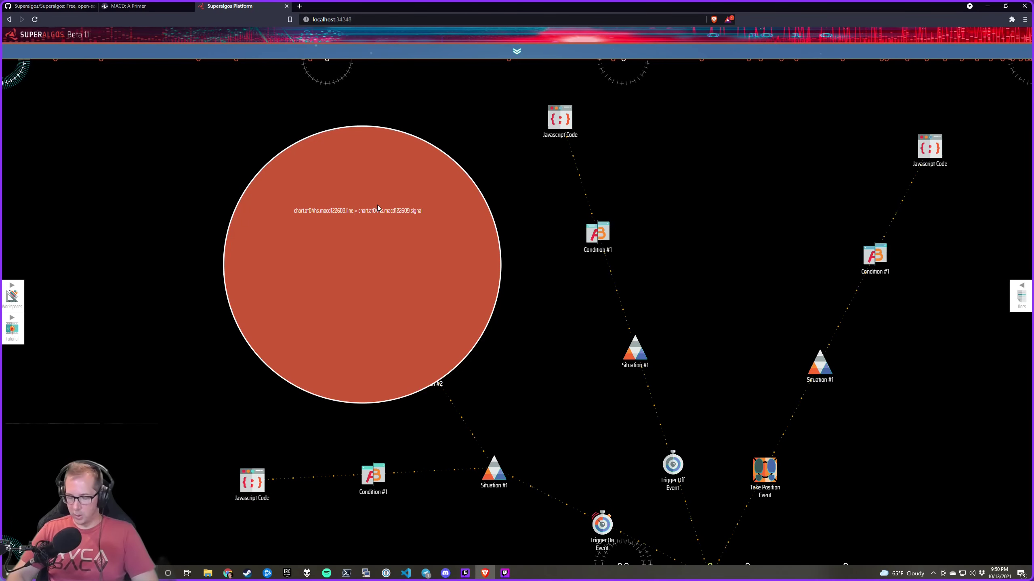
Change the comparison in Condition #2's code to > and set its MACD line to the at12hs time frame
key("Delete")
key("Delete")
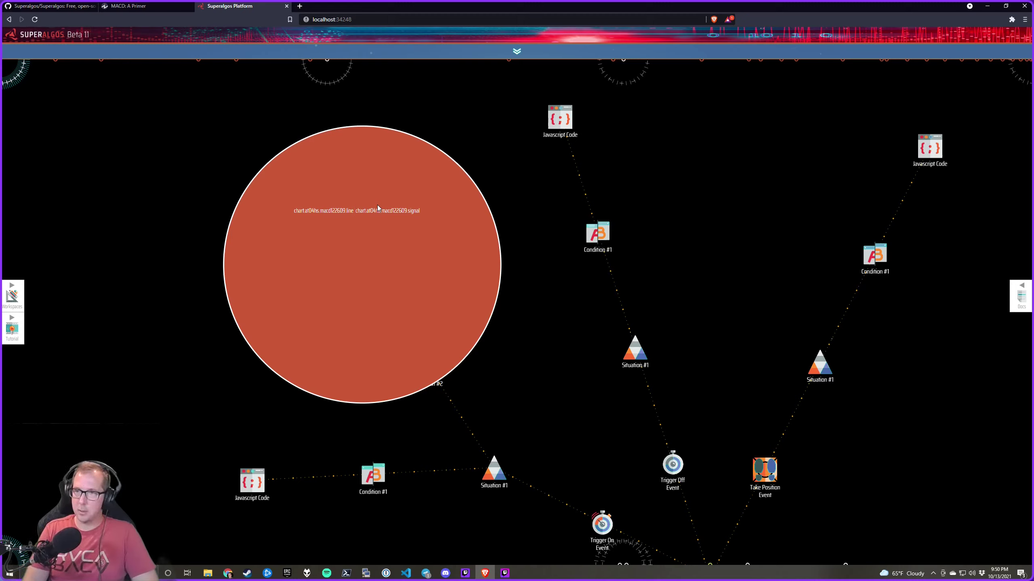
type(">")
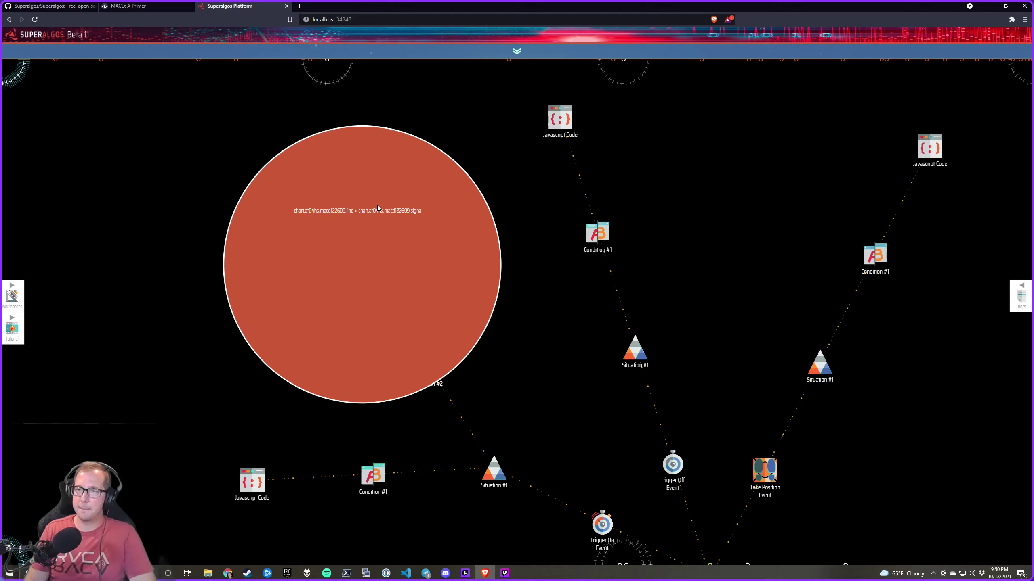
key("BackSpace")
key("BackSpace")
type("12")
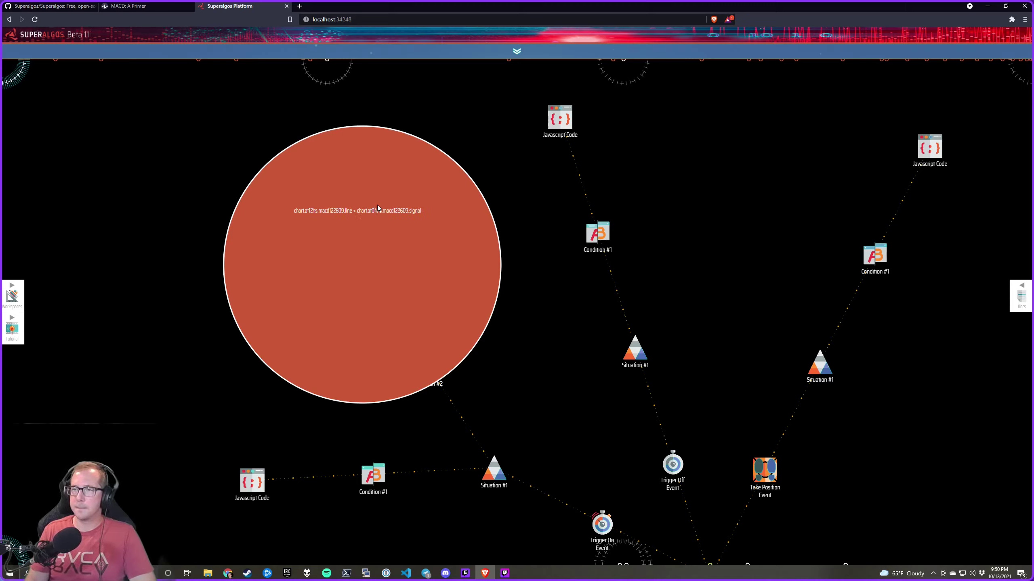
left_click(499, 227)
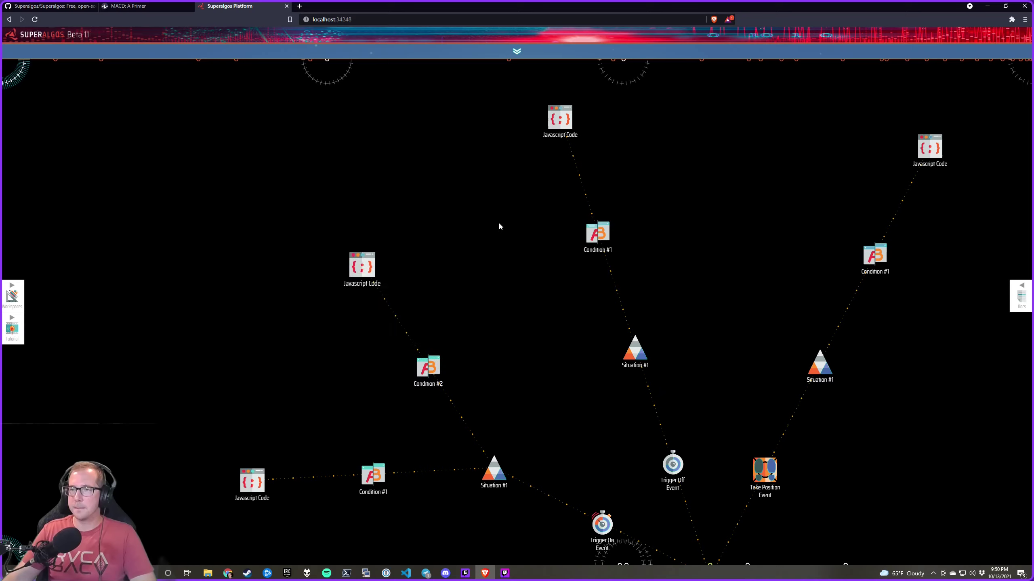
Replace the Trigger Off Event condition's code with chart.at04hs.macd122609.line < chart.at04hs.macd122609.signal
left_click_drag(505, 262, 462, 308)
mouse_move(516, 164)
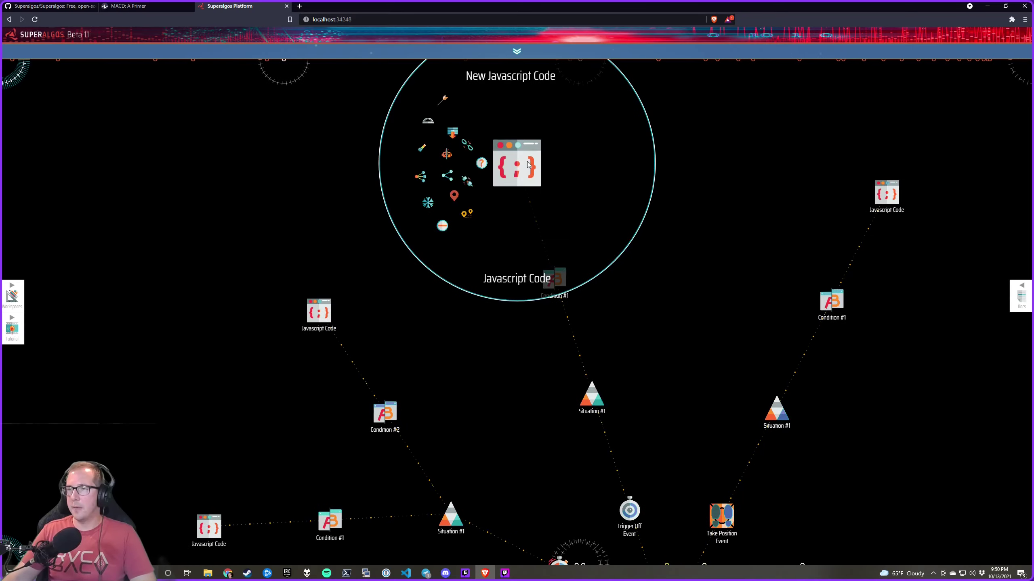
left_click(568, 155)
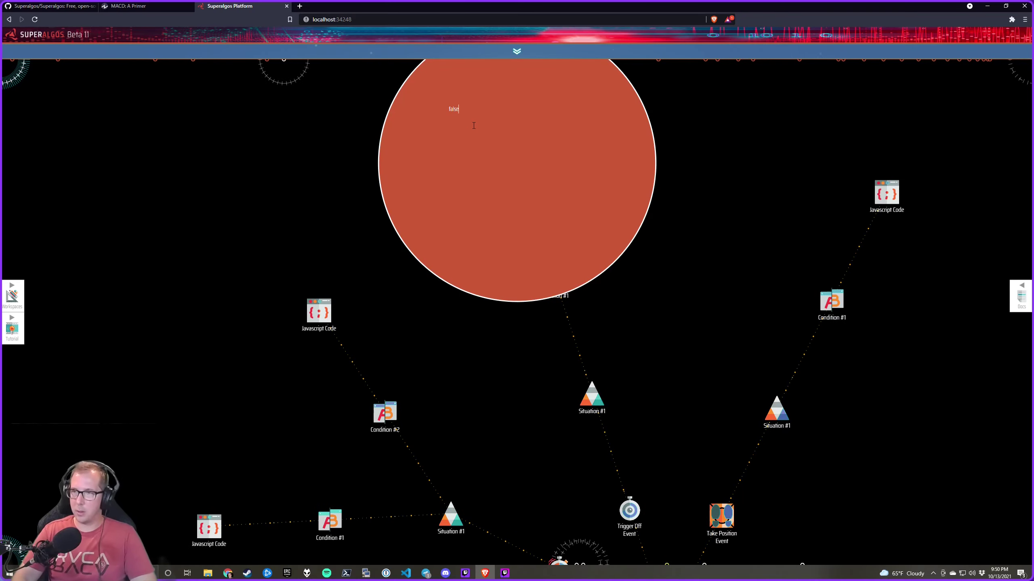
type("chart.at04hs.macd122609.line < chart.at04hs.macd122609.signal")
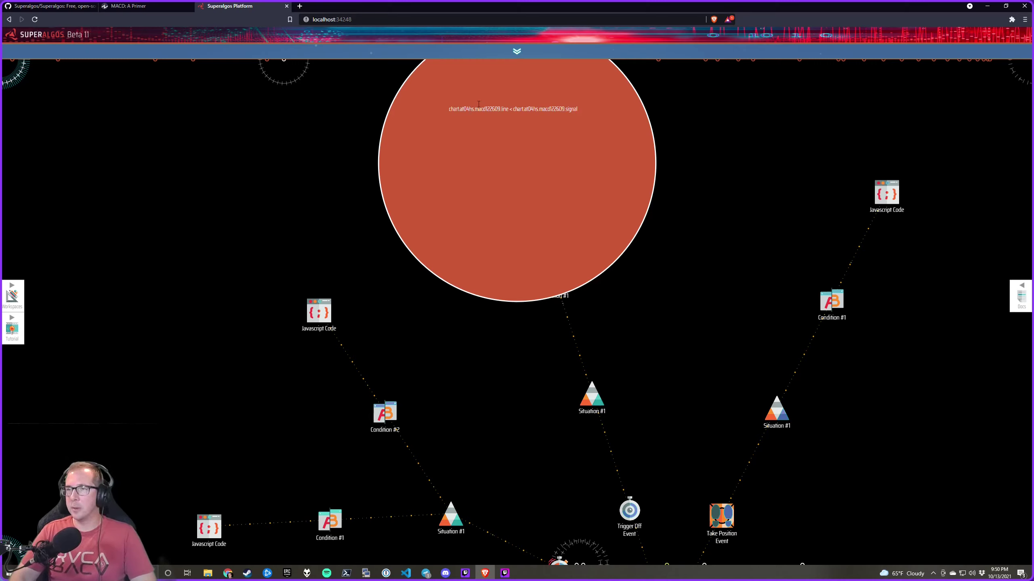
Switch both the MACD line and signal in the Trigger Off condition's code to at12hs, and save the workspace
key("BackSpace")
key("BackSpace")
type("12")
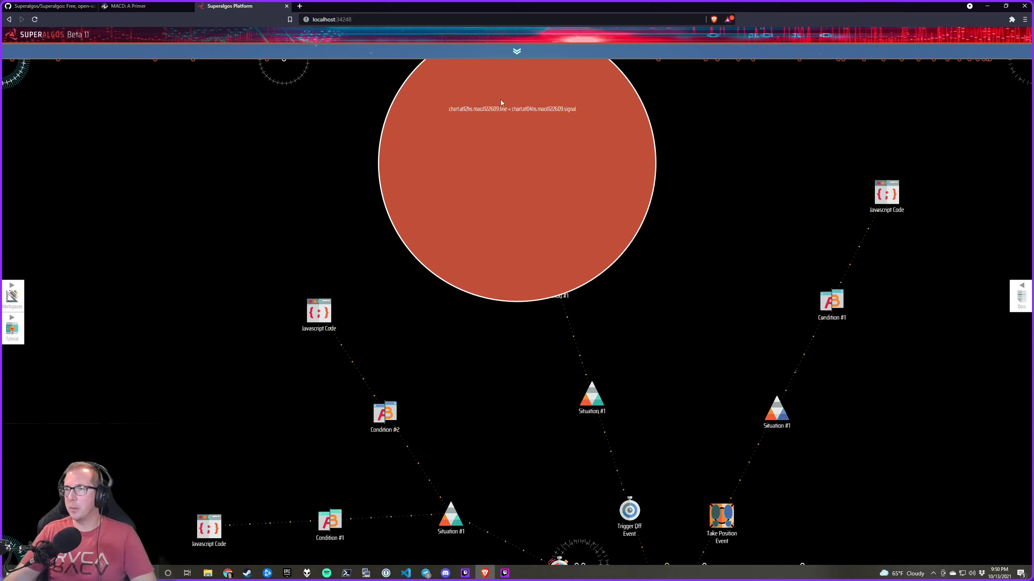
left_click(530, 109)
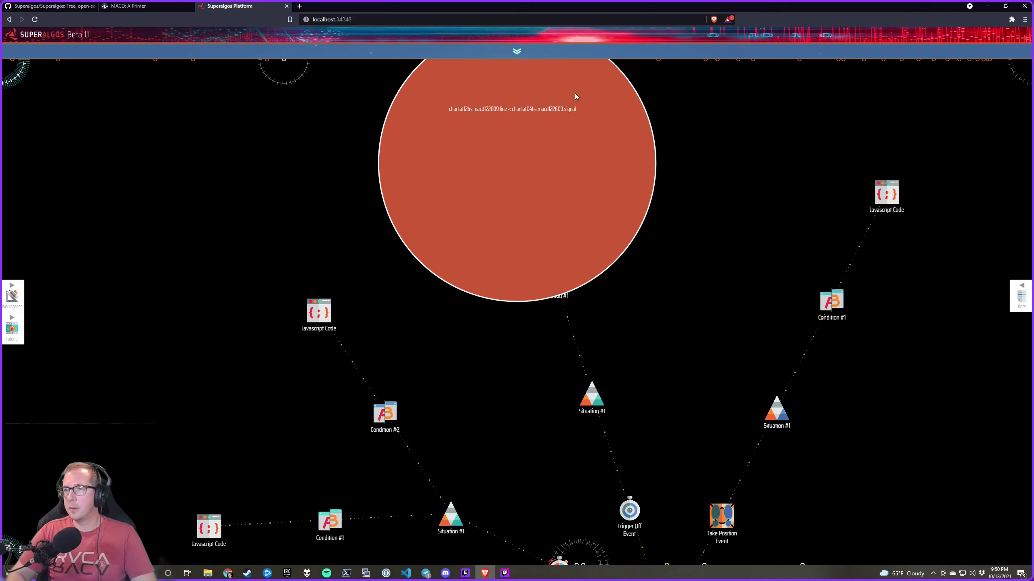
key("BackSpace")
key("BackSpace")
type("12")
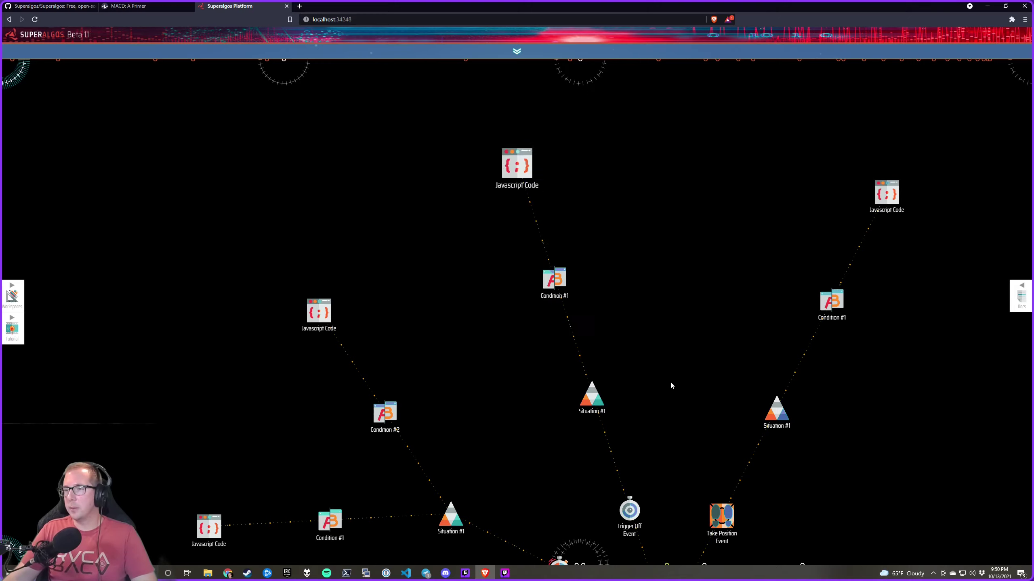
left_click_drag(680, 432, 644, 272)
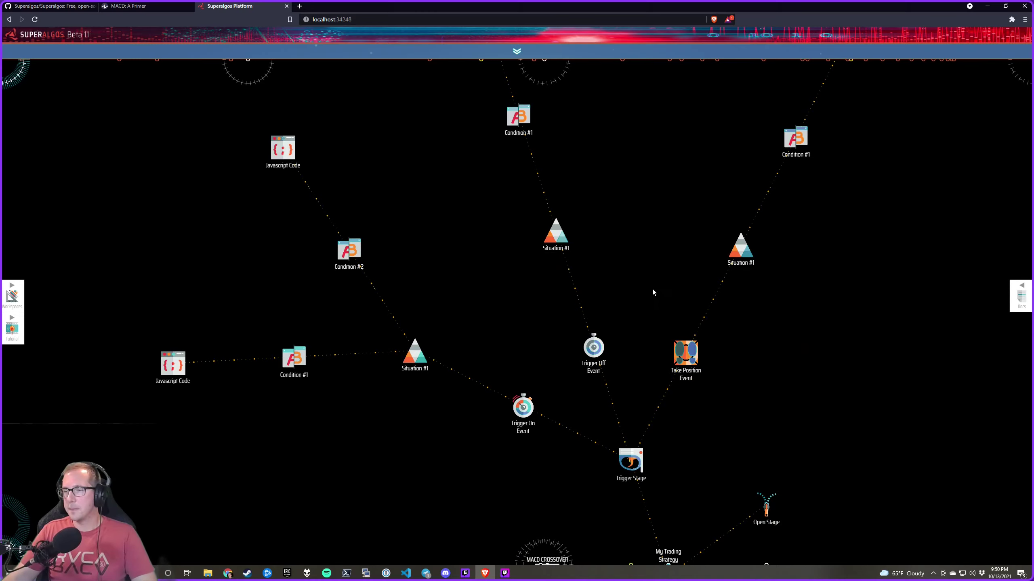
key("ctrl+s")
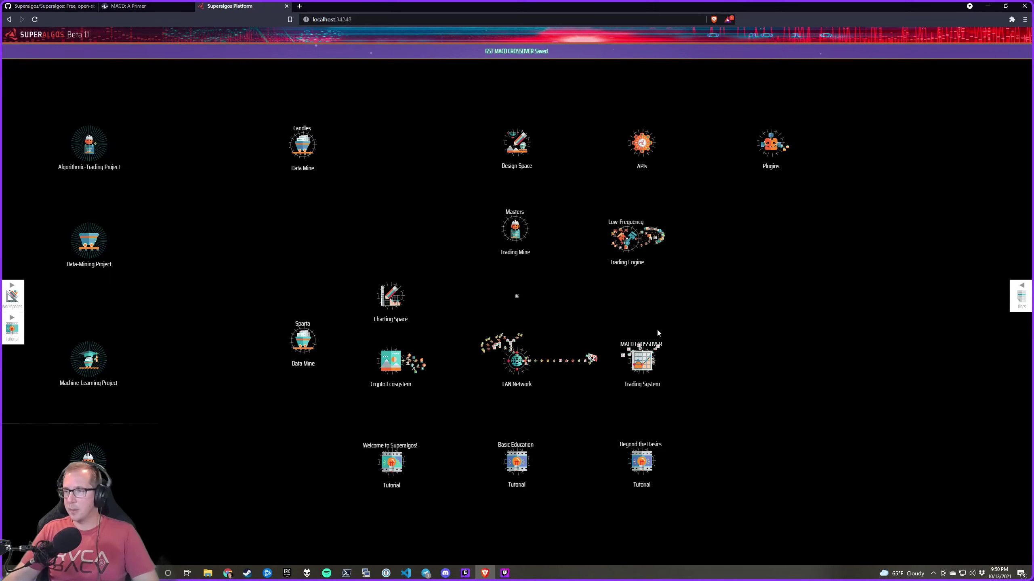
Check the Time Range and Time Frame configurations in the MACD CROSSOVER backtesting session's trading parameters
left_click(565, 372)
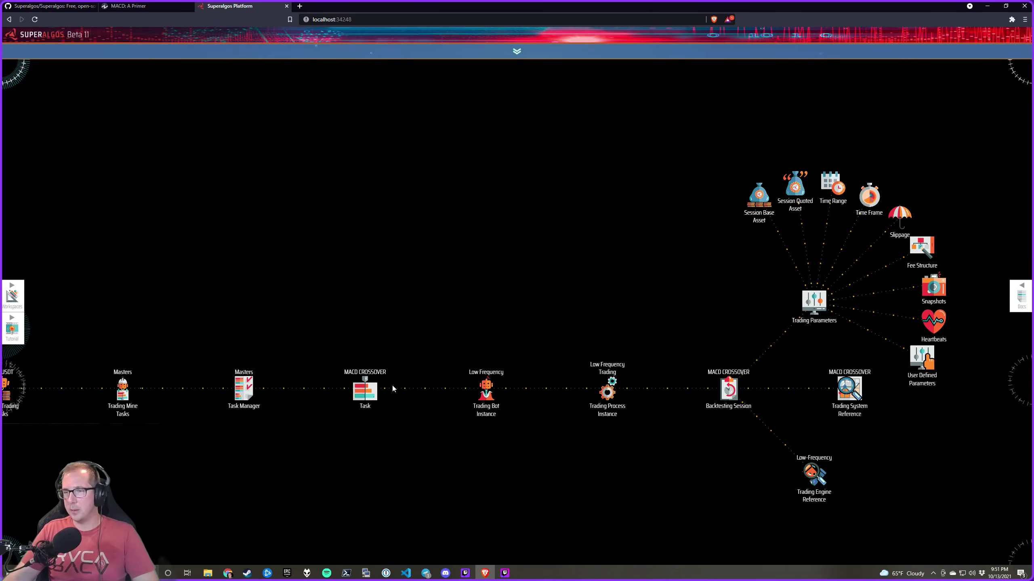
mouse_move(374, 392)
mouse_move(833, 186)
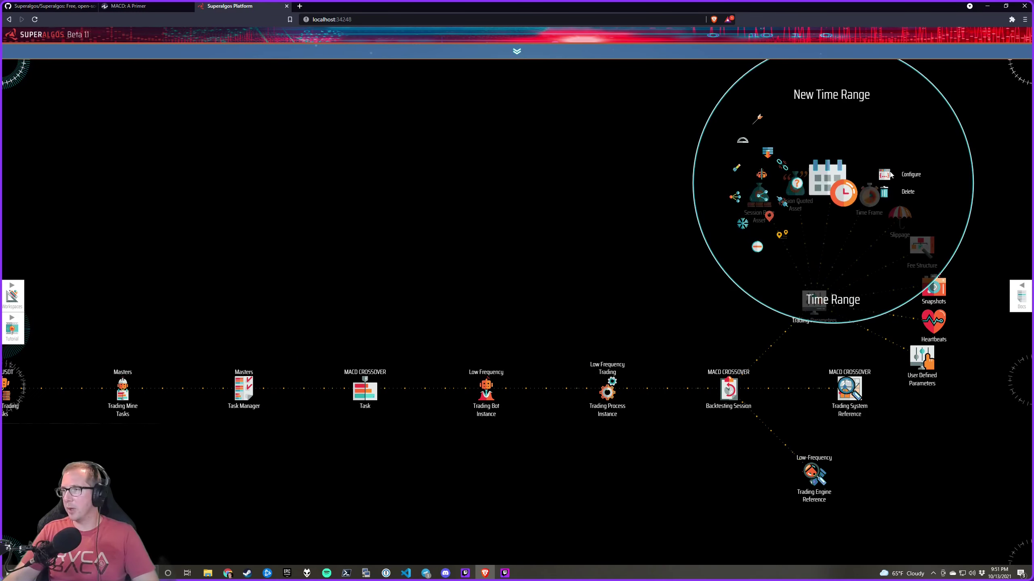
left_click(873, 168)
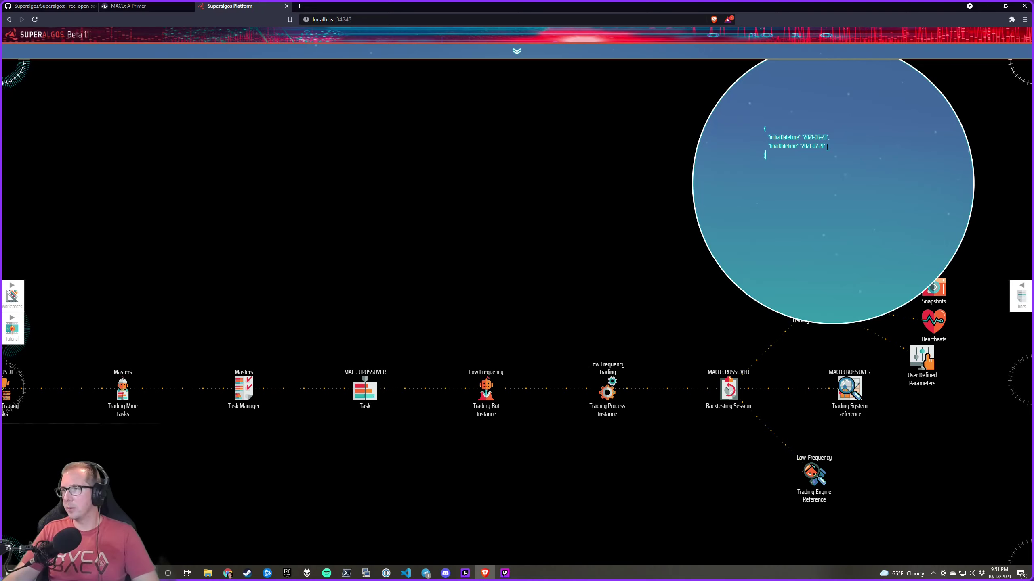
mouse_move(868, 196)
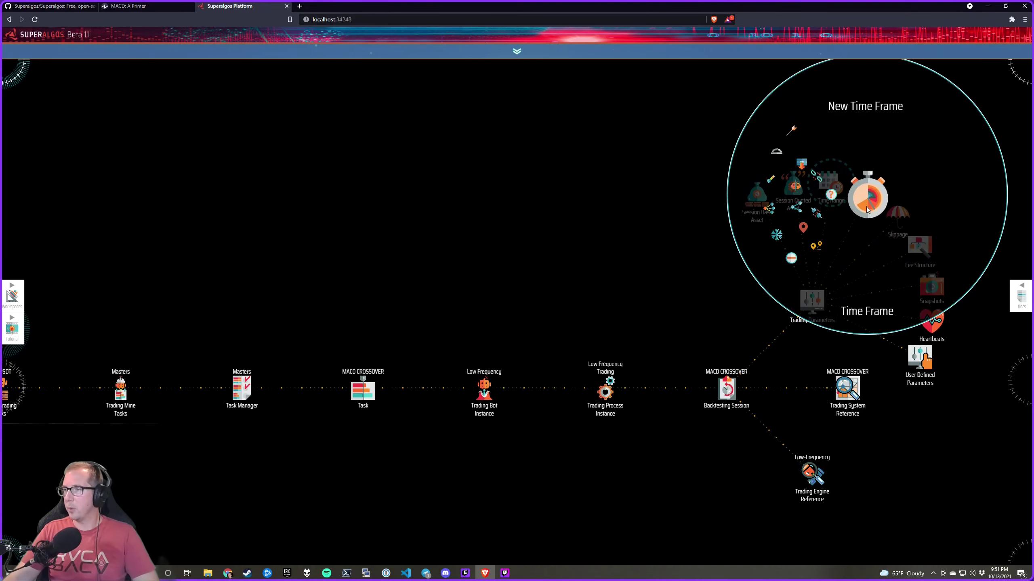
left_click(923, 186)
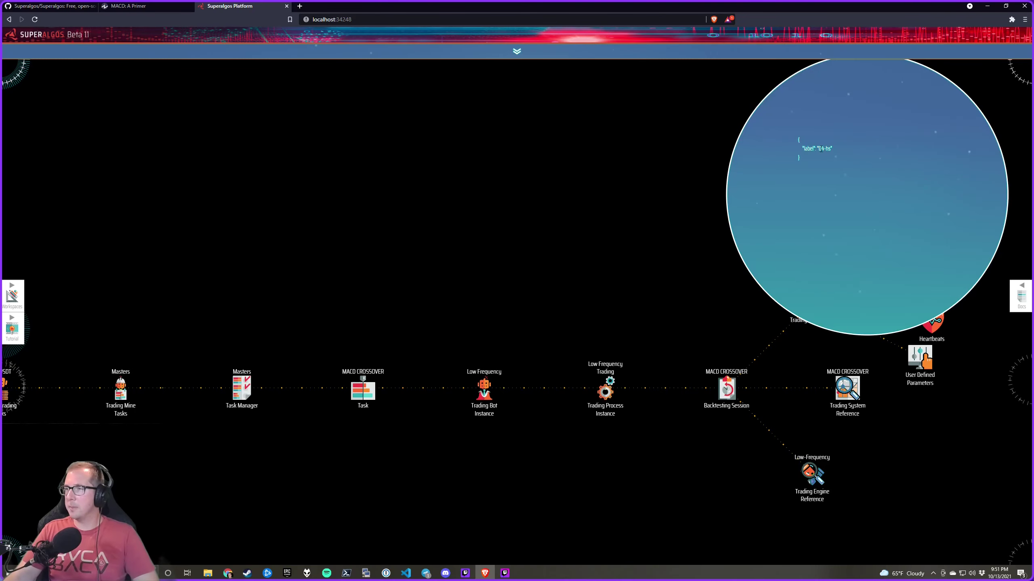
mouse_move(380, 359)
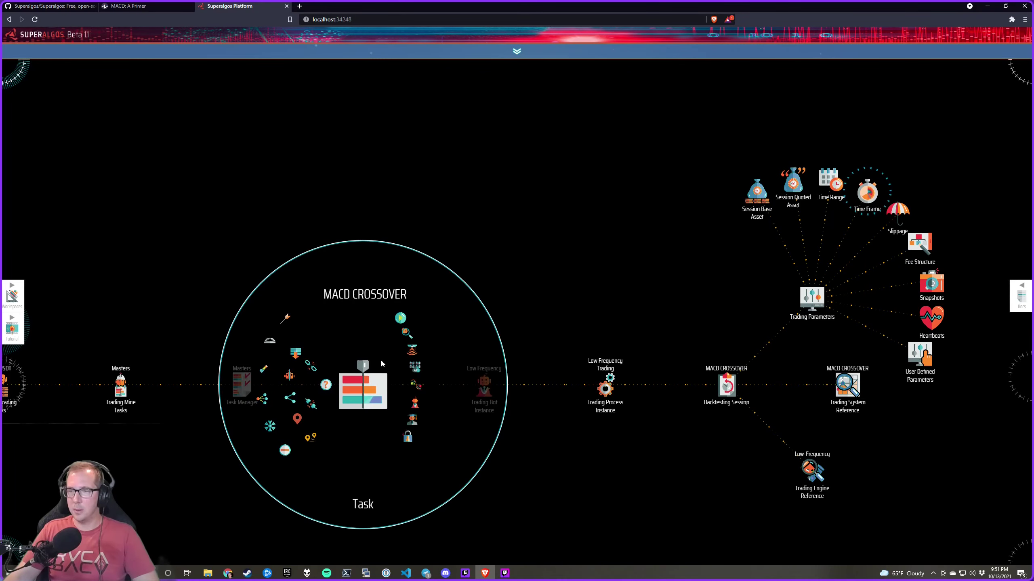
Run the MACD CROSSOVER task and start its backtesting session
left_click(400, 319)
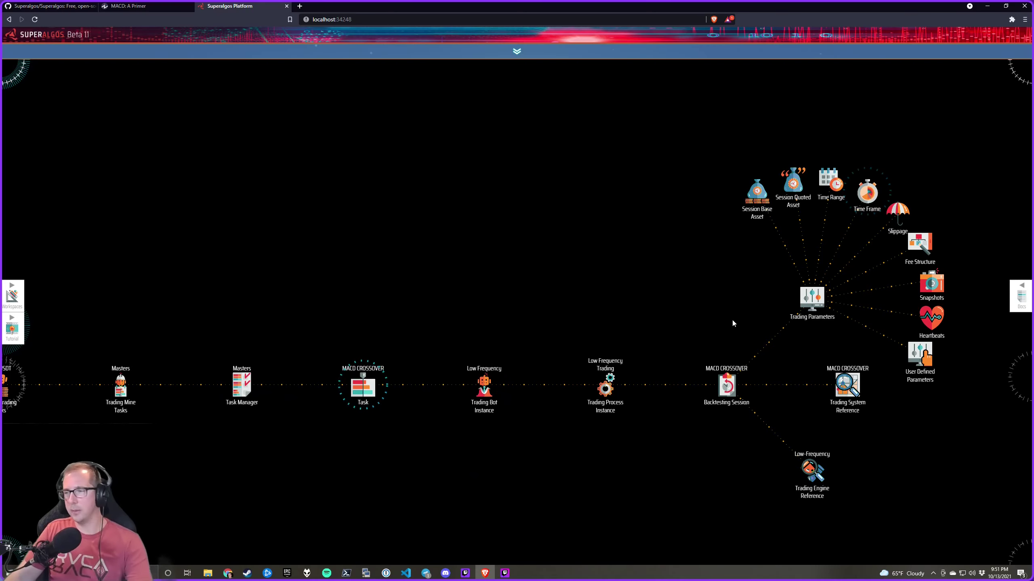
mouse_move(738, 390)
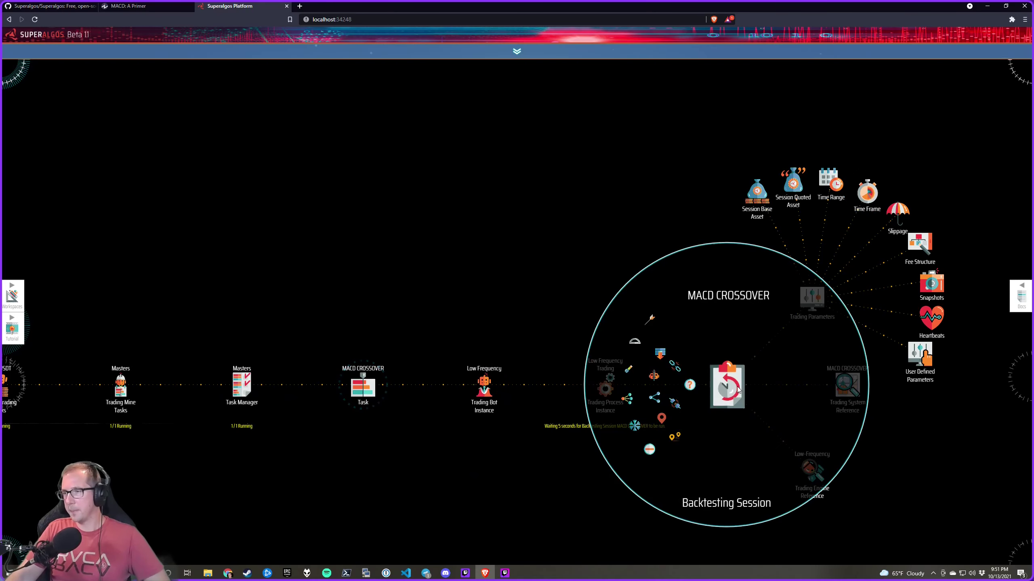
left_click(790, 334)
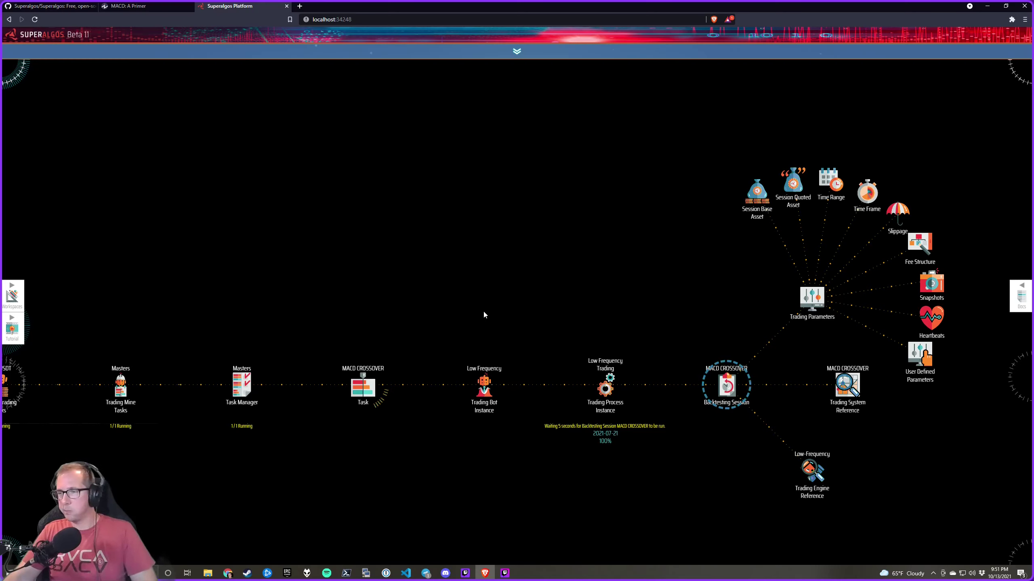
mouse_move(363, 384)
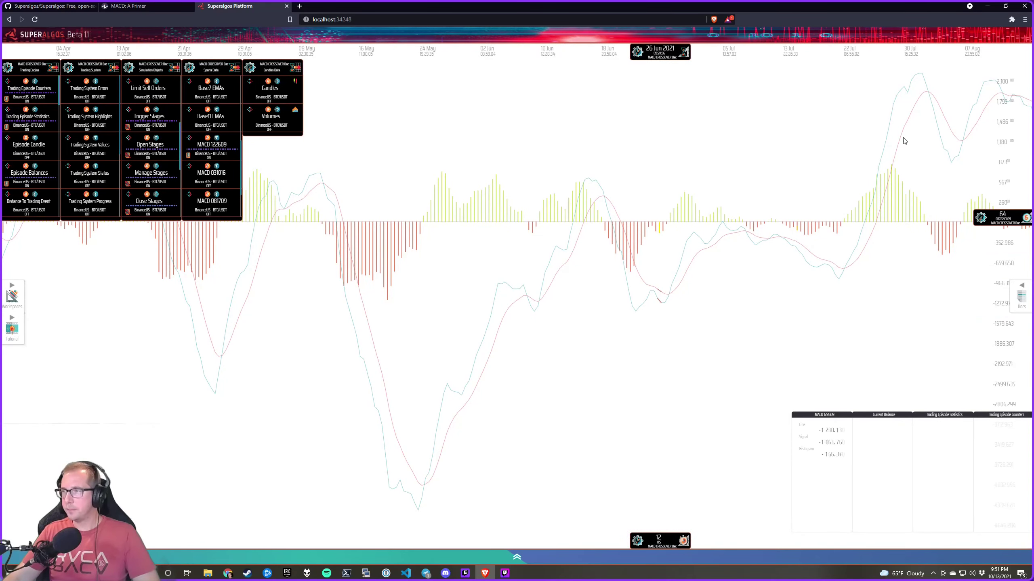
Hide the MACD 122609 layer, show Candles, and set the chart to the 04 hs time frame to examine the backtest trades
left_click(235, 153)
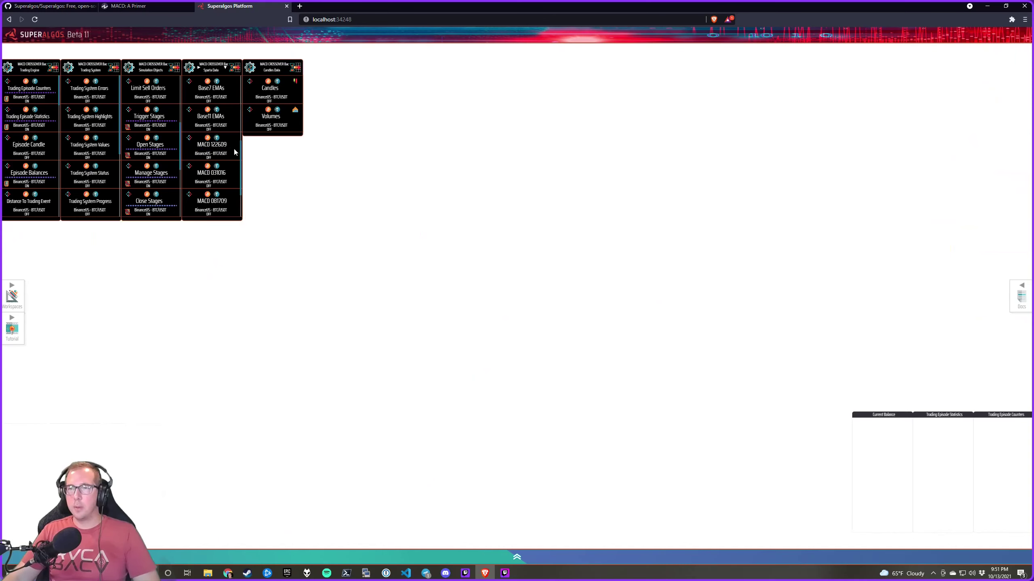
left_click(279, 86)
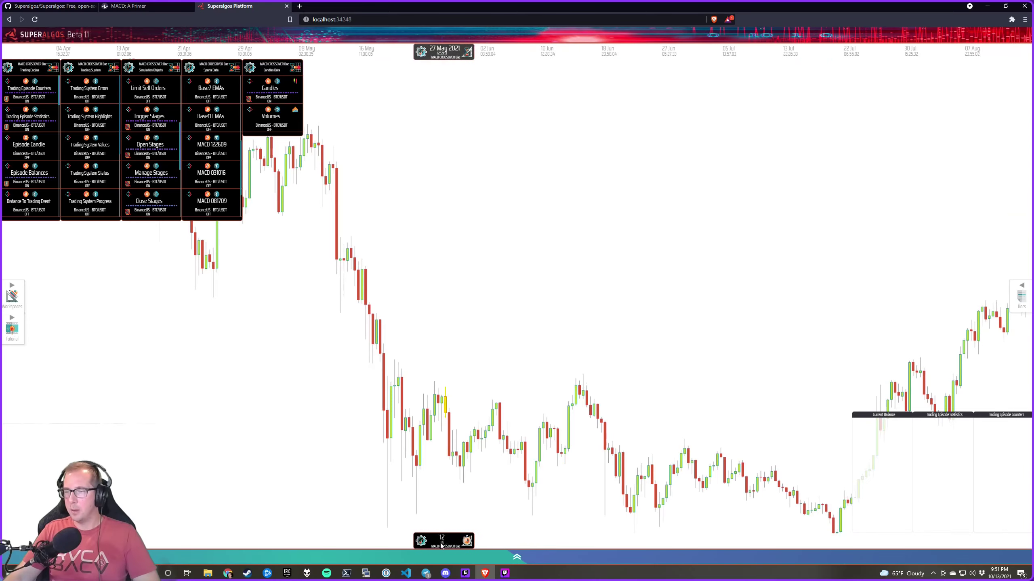
scroll(434, 541, "down", 1)
scroll(435, 541, "down", 1)
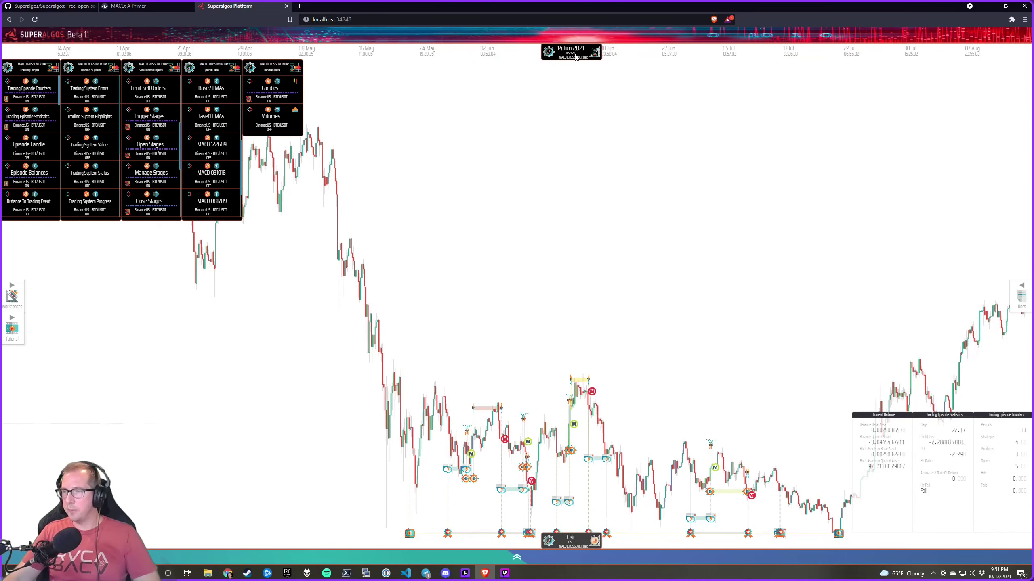
scroll(576, 56, "up", 3)
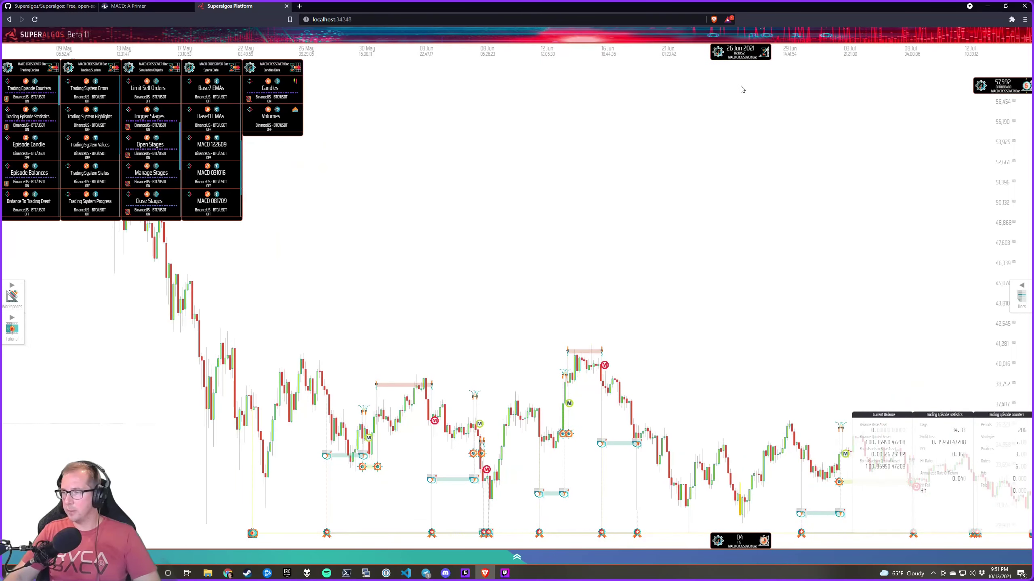
scroll(741, 90, "down", 5)
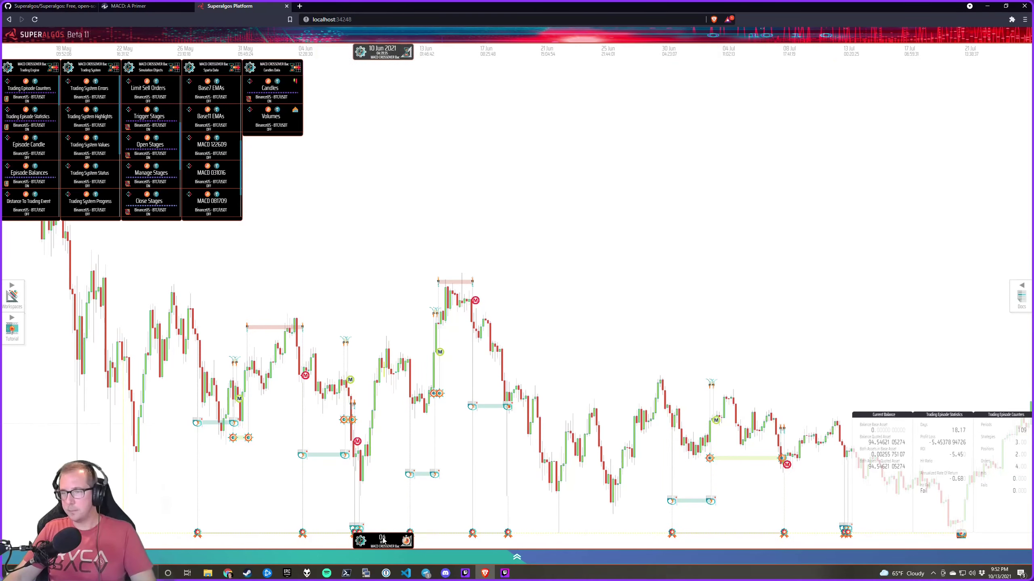
scroll(358, 540, "up", 1)
scroll(378, 543, "down", 1)
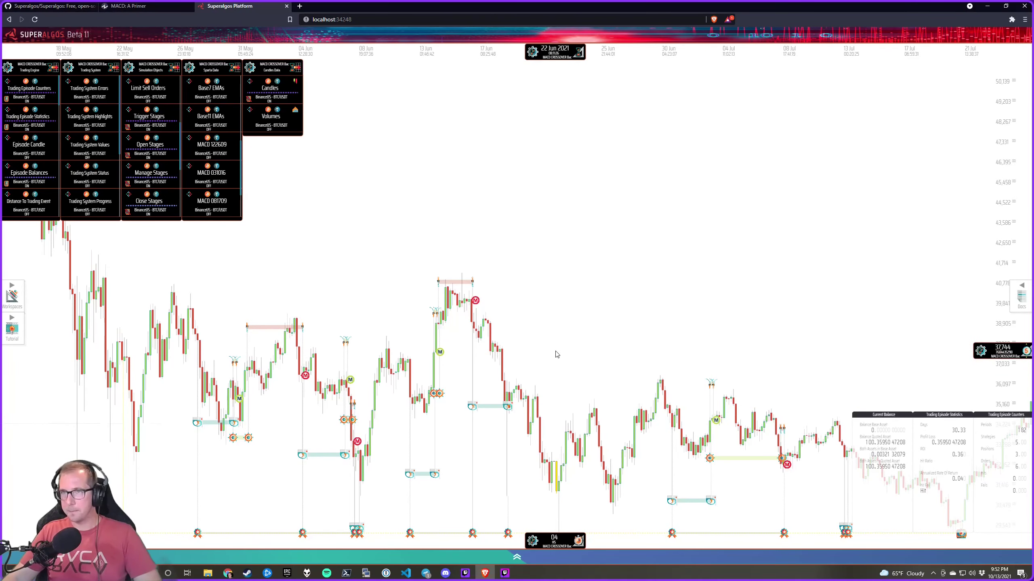
Review the MACD CROSSOVER trading system's strategy stages and the Trigger On, Trigger Off and Take Position events of its Trigger Stage
scroll(651, 346, "up", 5)
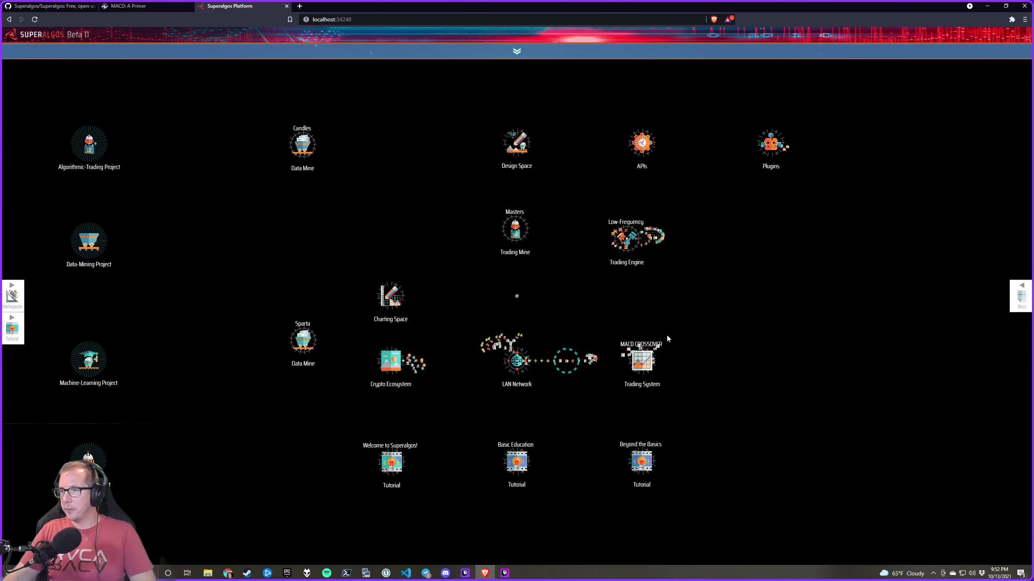
scroll(570, 281, "up", 5)
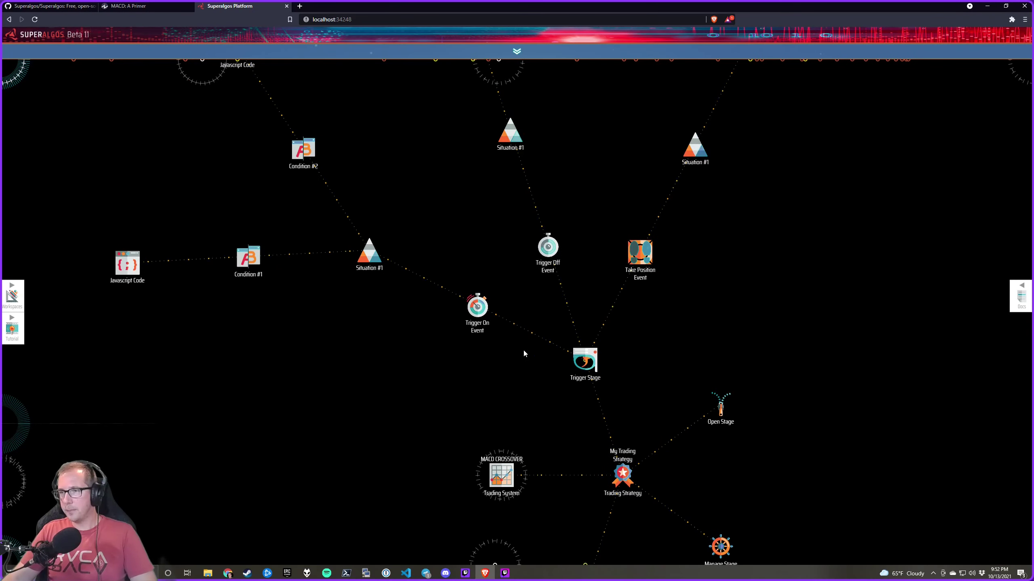
scroll(525, 324, "up", 3)
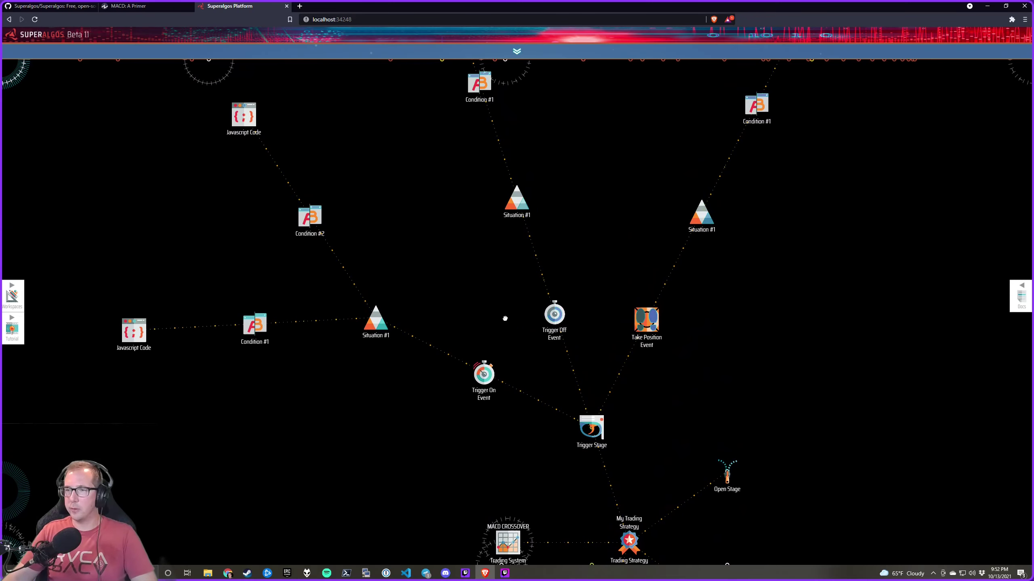
mouse_move(509, 311)
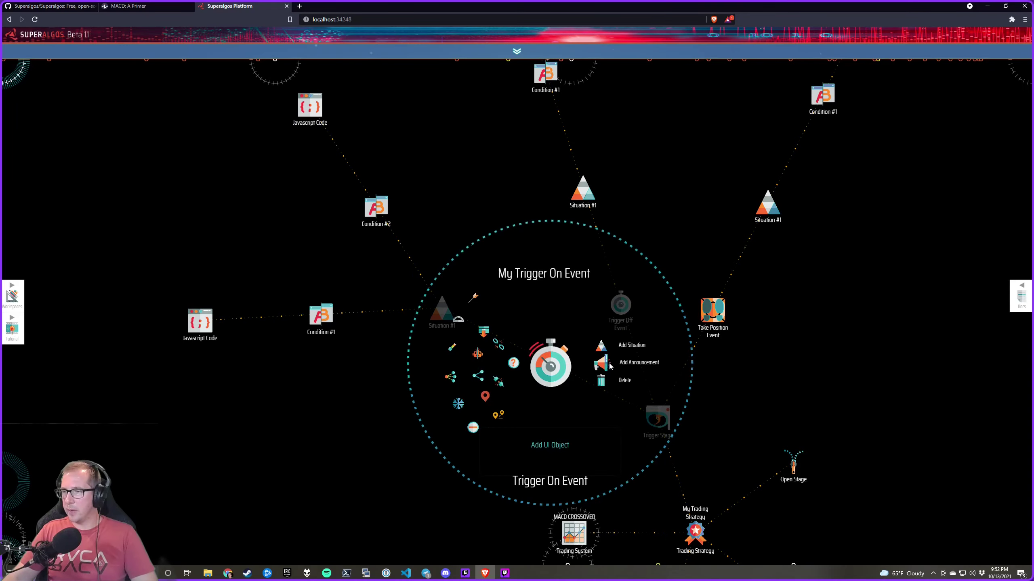
left_click_drag(609, 519, 540, 373)
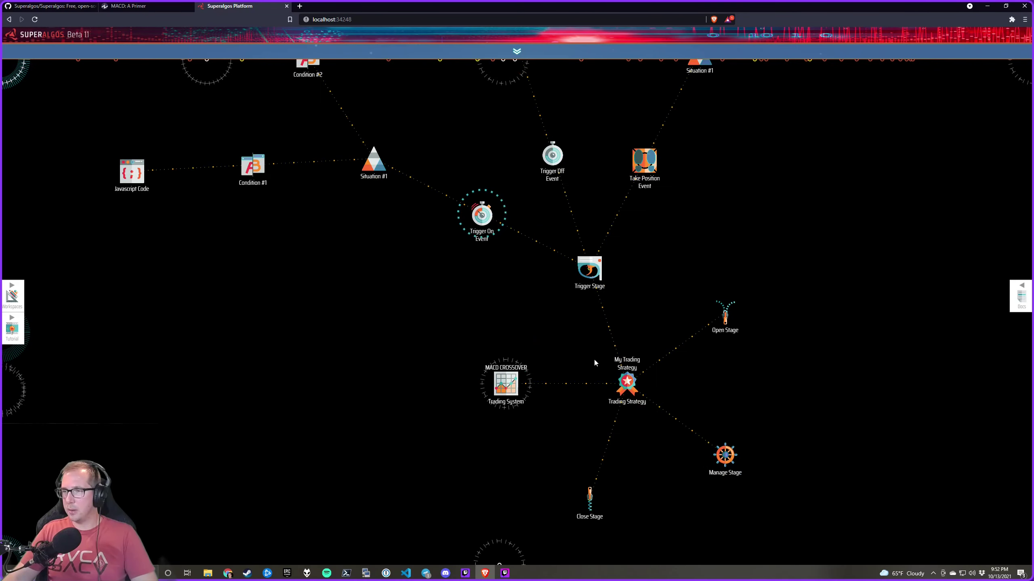
mouse_move(596, 322)
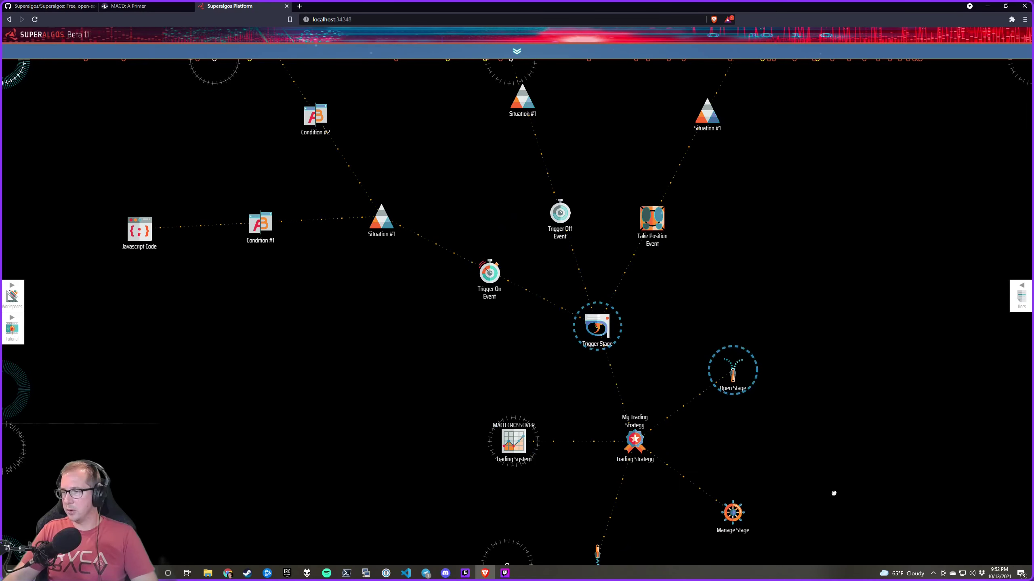
left_click_drag(834, 493, 823, 353)
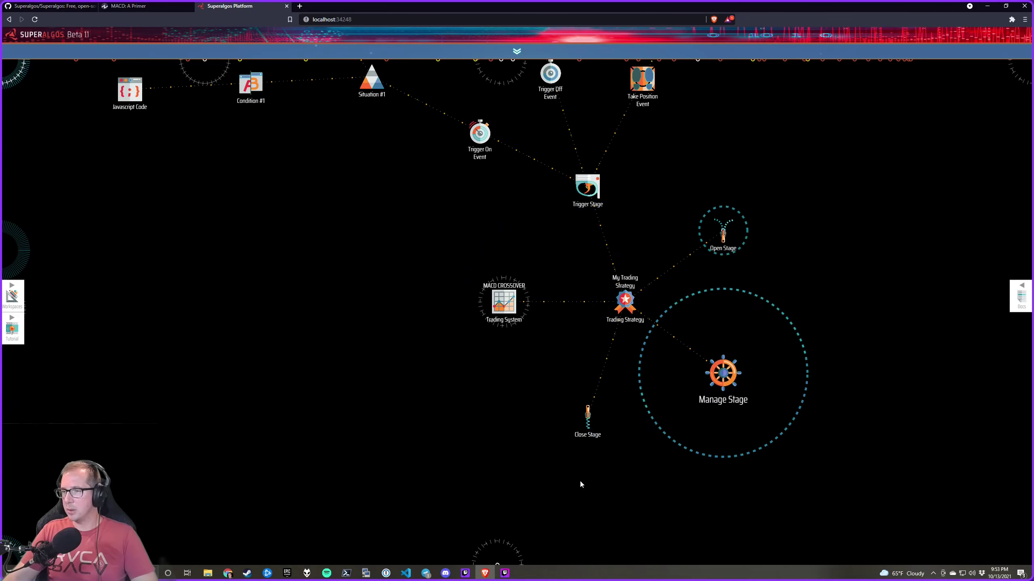
mouse_move(588, 415)
left_click_drag(381, 152, 413, 369)
mouse_move(514, 364)
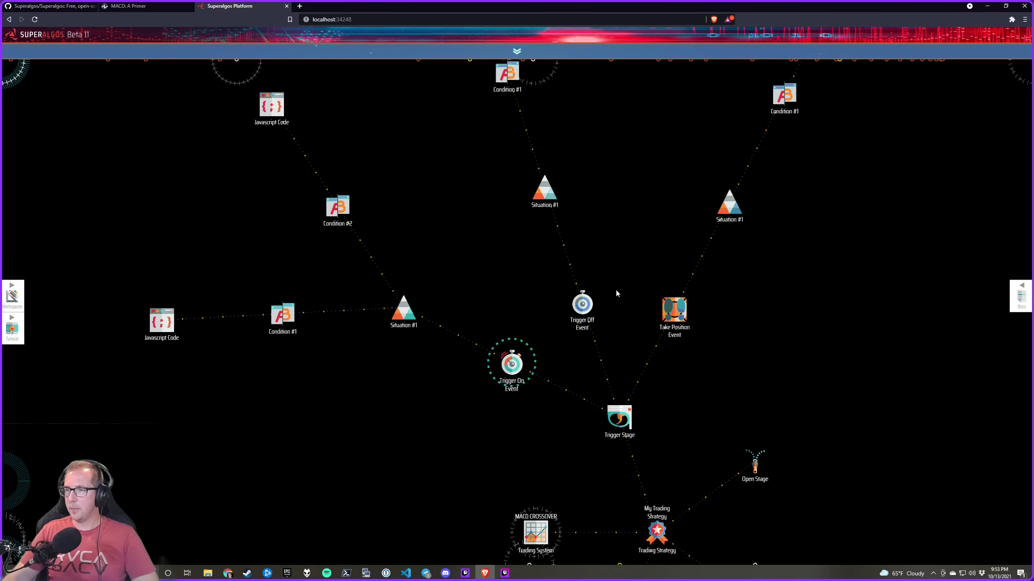
mouse_move(586, 301)
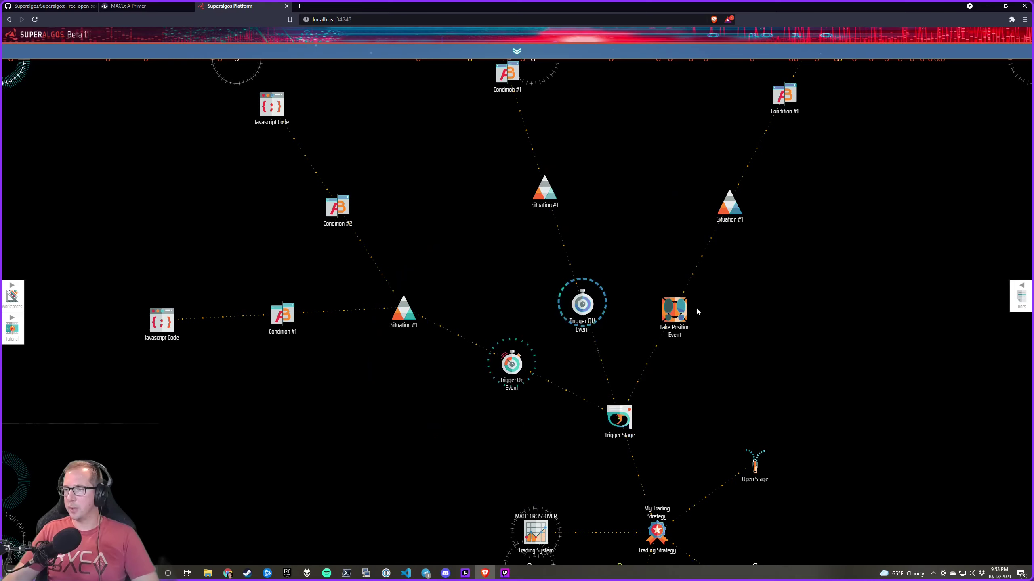
Expand the trading strategy's Open Stage and inspect its Market Buy Order and Create Order Event
left_click_drag(806, 418, 501, 335)
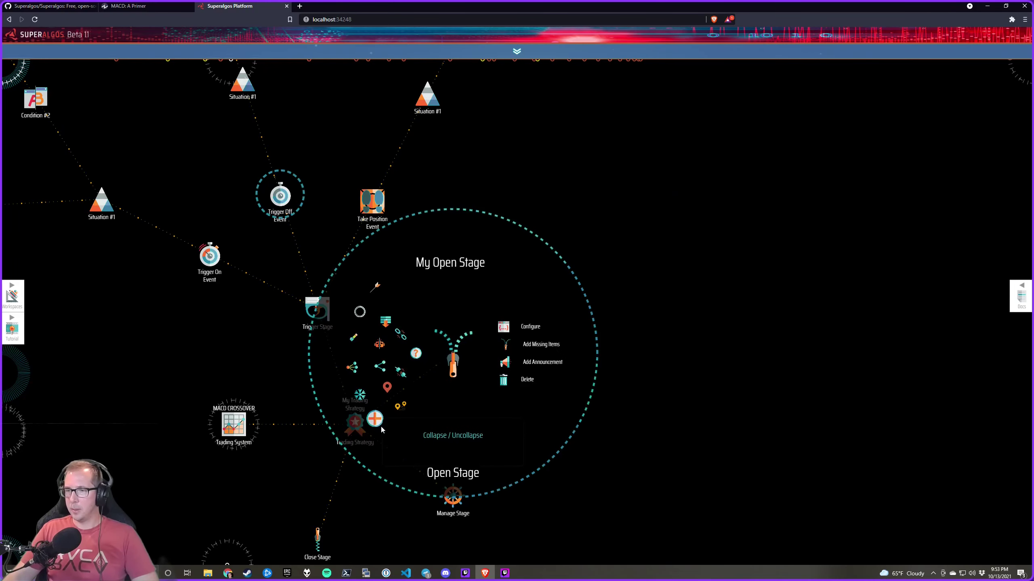
left_click(453, 358)
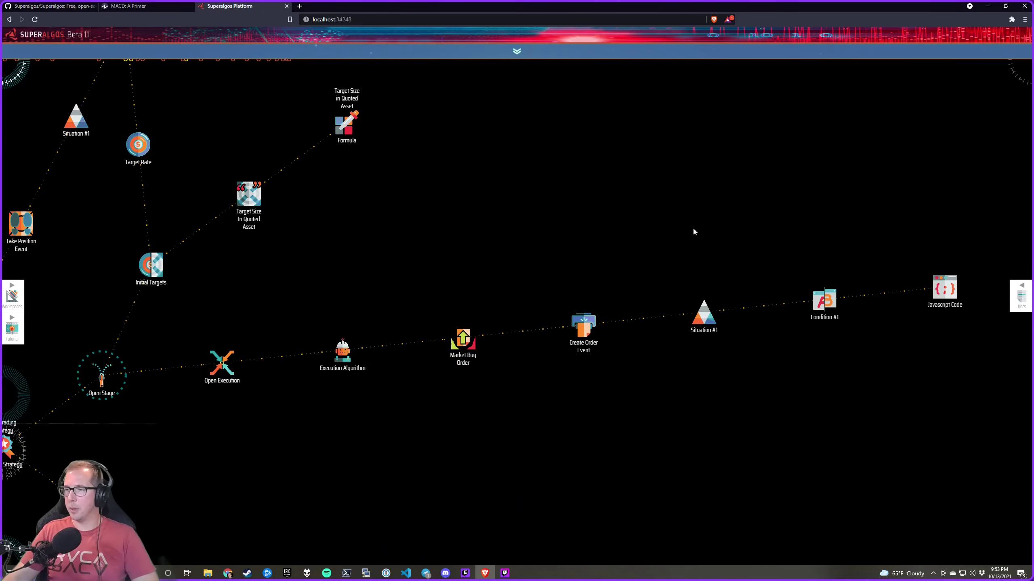
left_click_drag(736, 207, 707, 150)
mouse_move(436, 284)
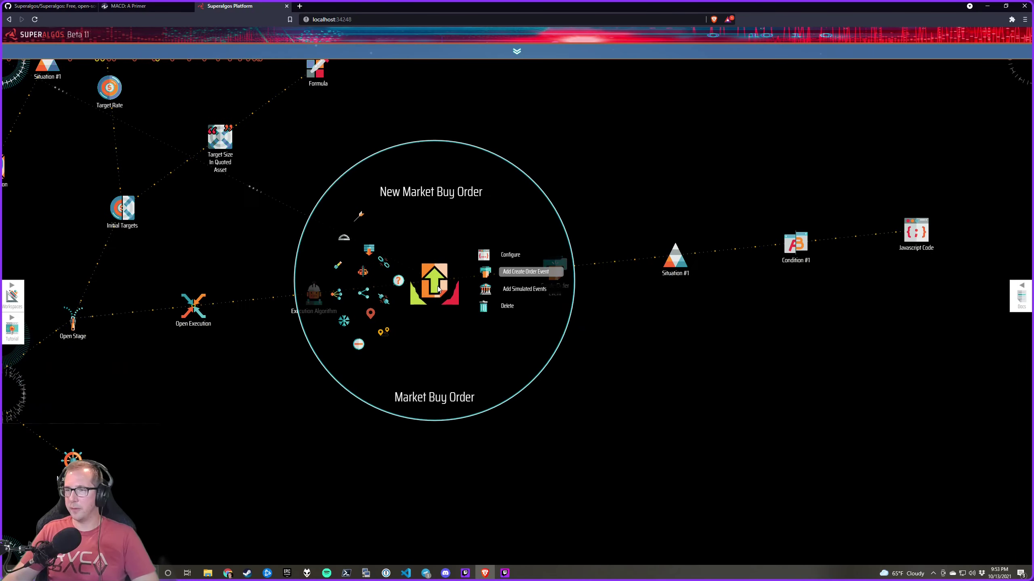
mouse_move(555, 272)
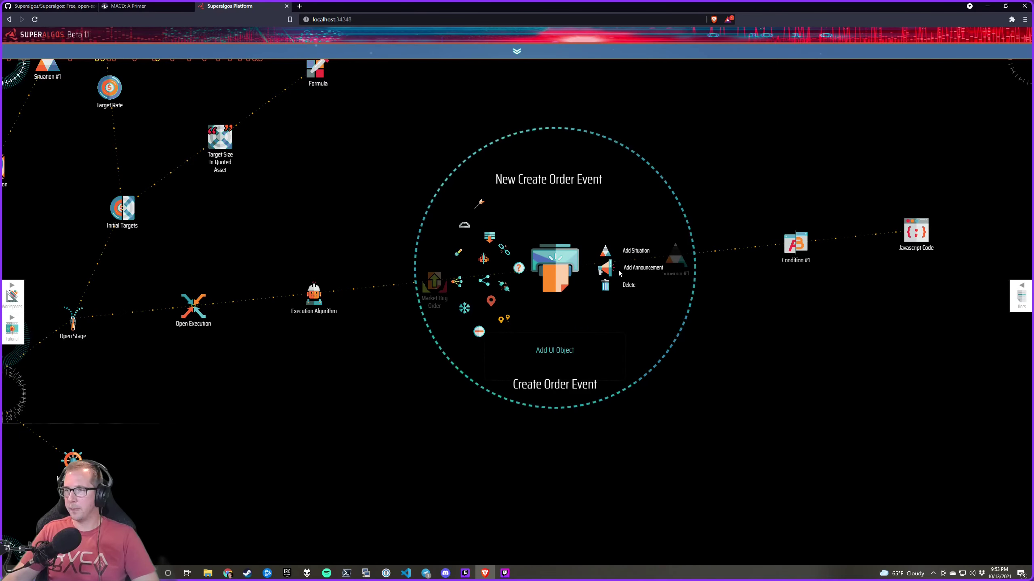
Expand the Manage Stage and inspect the first phase of its Managed Stop Loss
left_click_drag(353, 408, 376, 252)
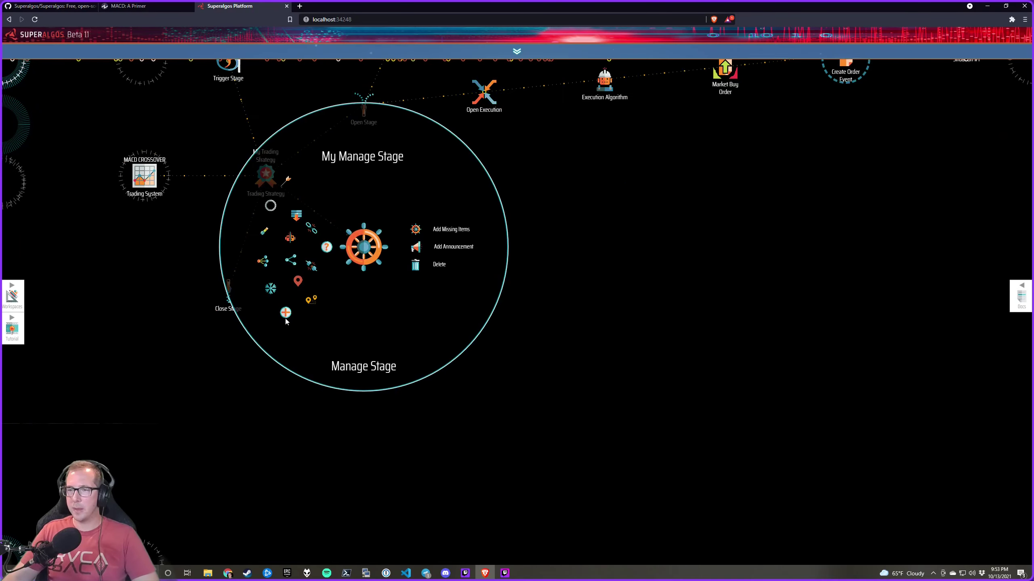
left_click(285, 330)
mouse_move(503, 285)
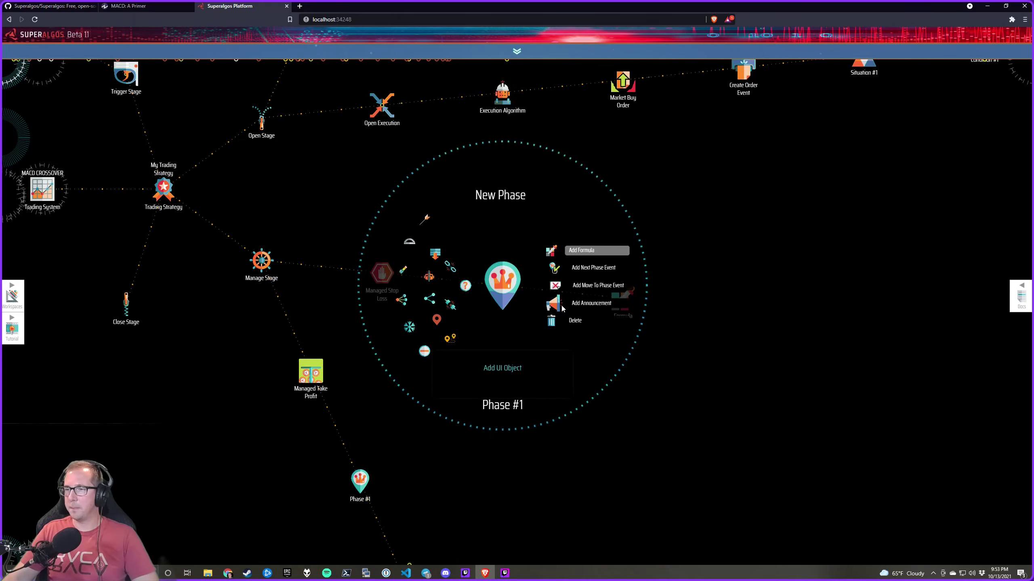
left_click_drag(142, 396, 476, 338)
Expand the Close Stage to show its Close Execution and Initial Targets branches
mouse_move(420, 264)
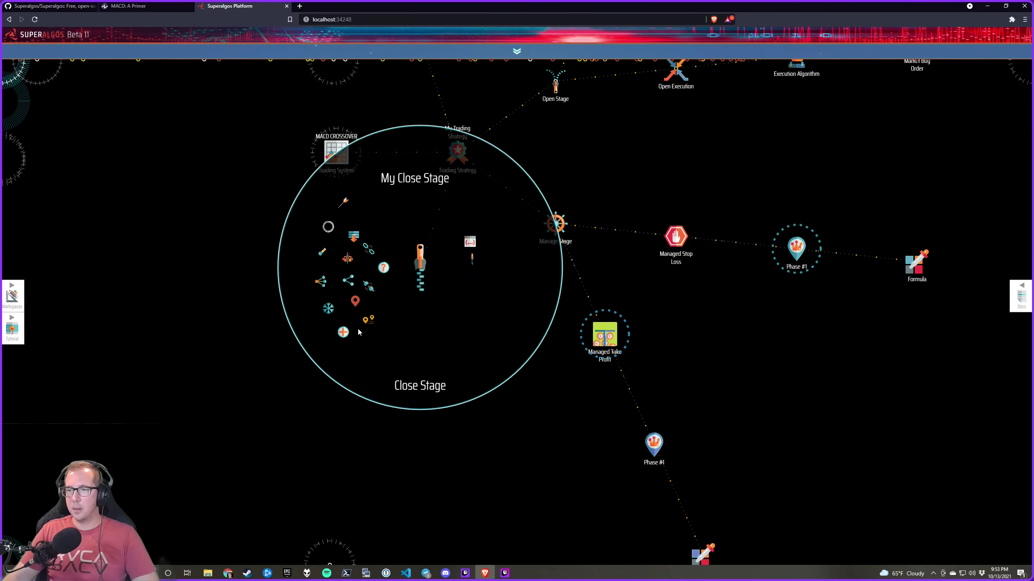
left_click(343, 332)
left_click_drag(353, 468, 432, 296)
left_click_drag(326, 376, 508, 420)
Go through the expanded strategy from the Trigger Stage events and Open Stage to the Manage and Close Stages
mouse_move(342, 314)
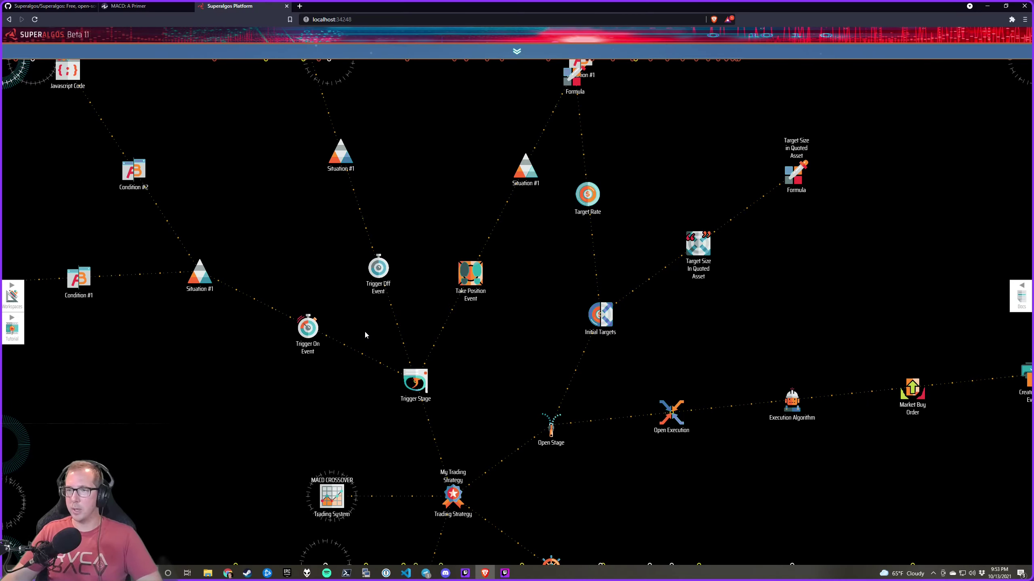
left_click_drag(406, 331, 379, 346)
mouse_move(306, 351)
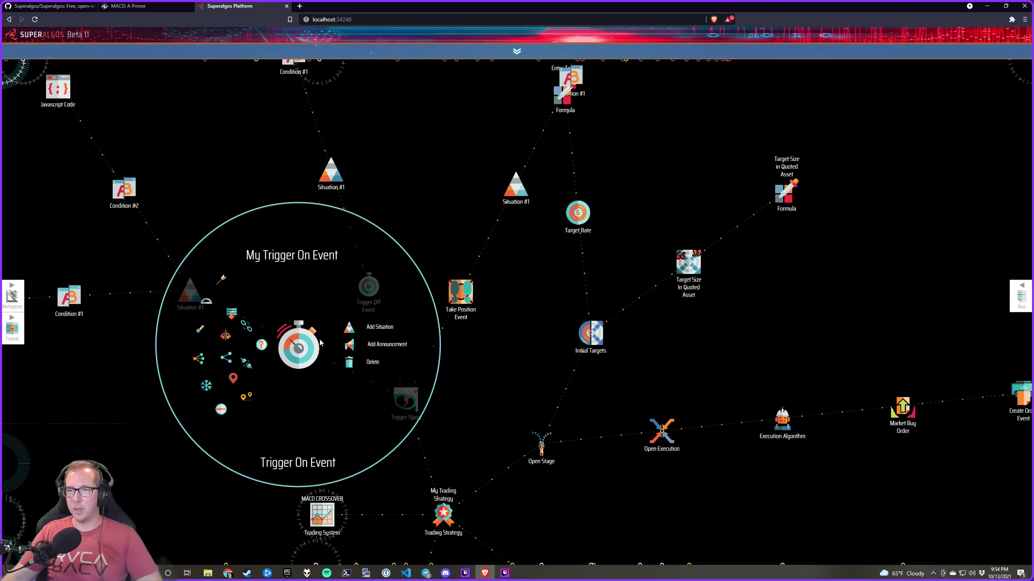
mouse_move(379, 275)
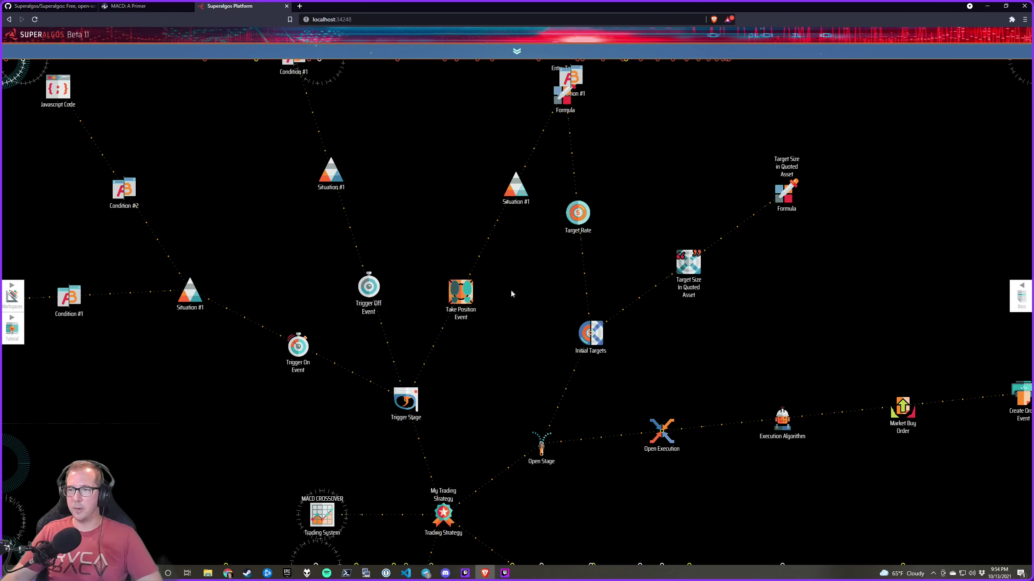
mouse_move(461, 292)
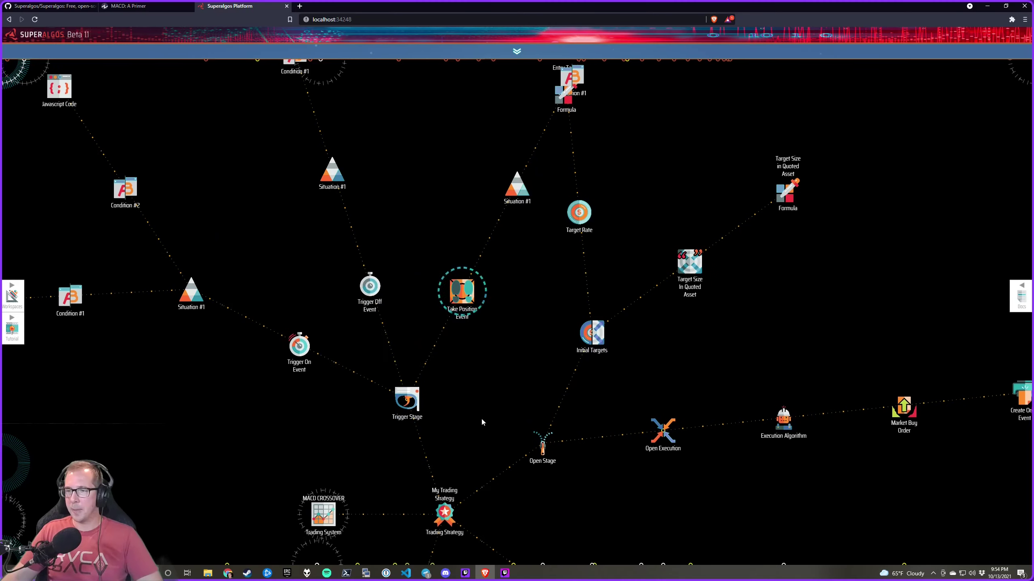
mouse_move(430, 393)
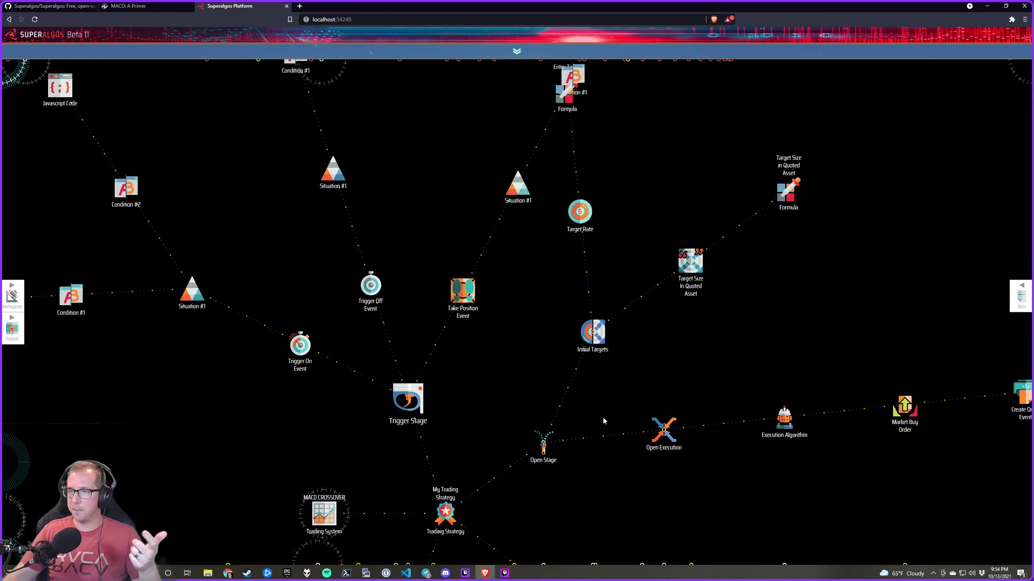
left_click_drag(576, 452, 521, 363)
left_click_drag(535, 442, 411, 325)
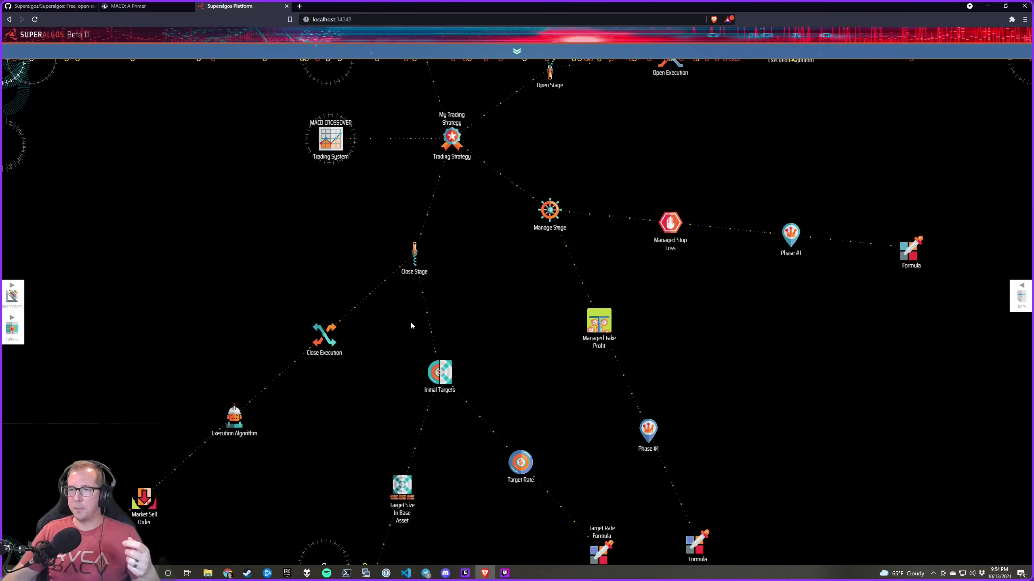
Return to the charts and examine the backtest trades and balance figures across the tested time range
key("ctrl+alt+d")
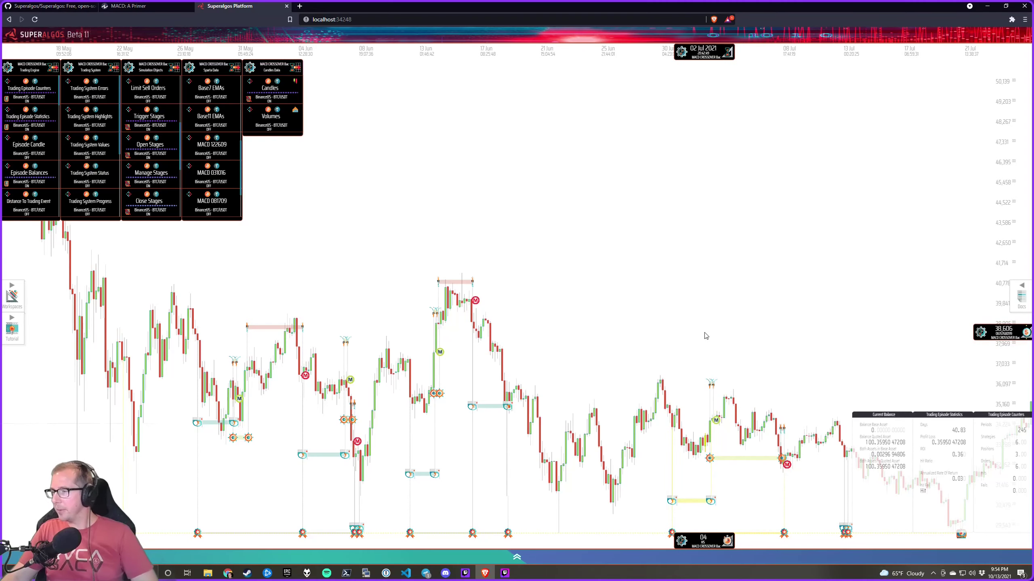
mouse_move(705, 336)
left_mouse_down()
mouse_move(766, 288)
mouse_move(784, 300)
left_mouse_up()
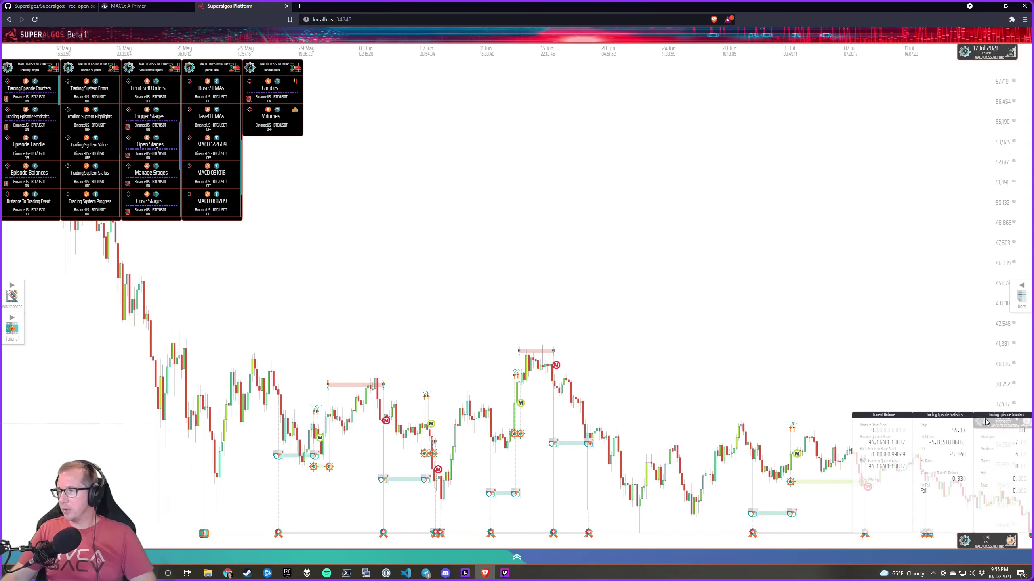
left_click_drag(830, 386, 655, 322)
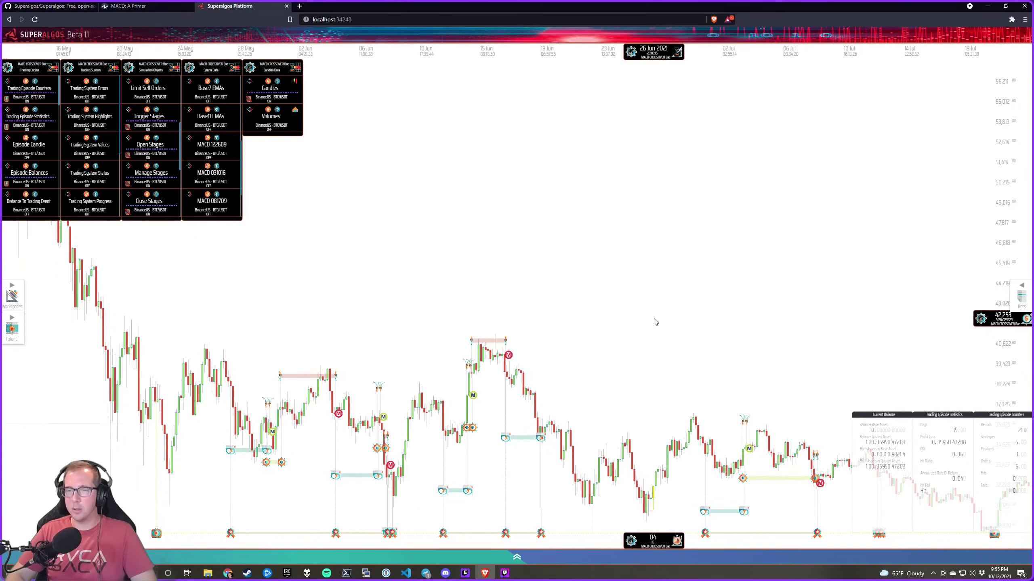
Return to the design workspace and add an announcement to the MACD CROSSOVER strategy's Close Stage
key("ctrl+Up")
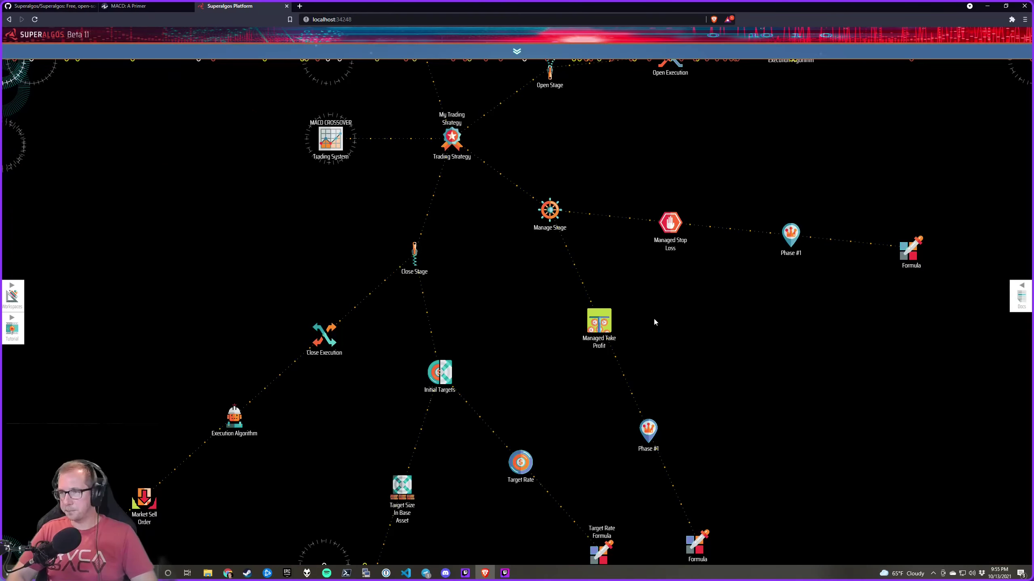
left_click_drag(483, 277, 529, 329)
mouse_move(513, 339)
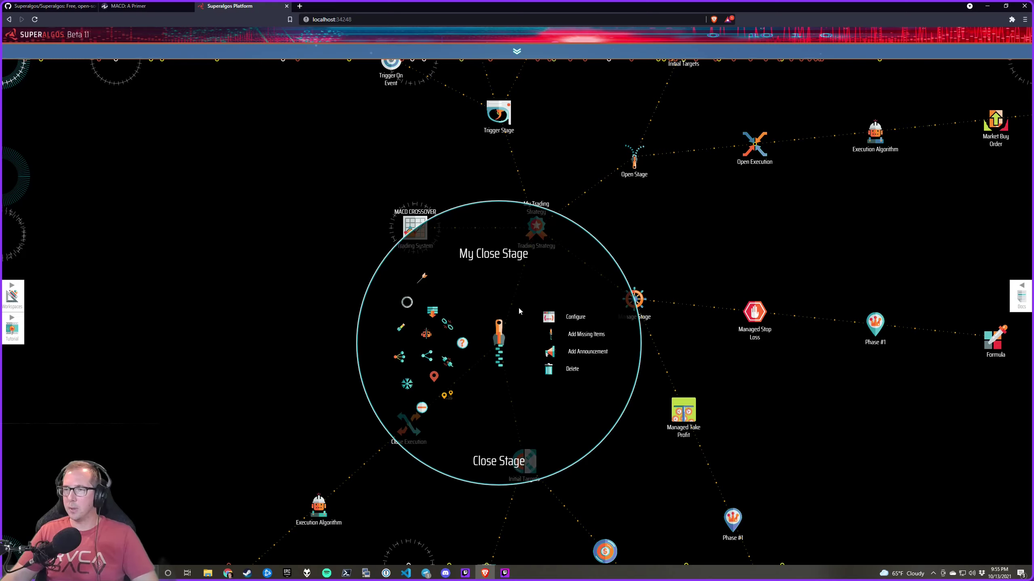
left_click(575, 352)
mouse_move(405, 397)
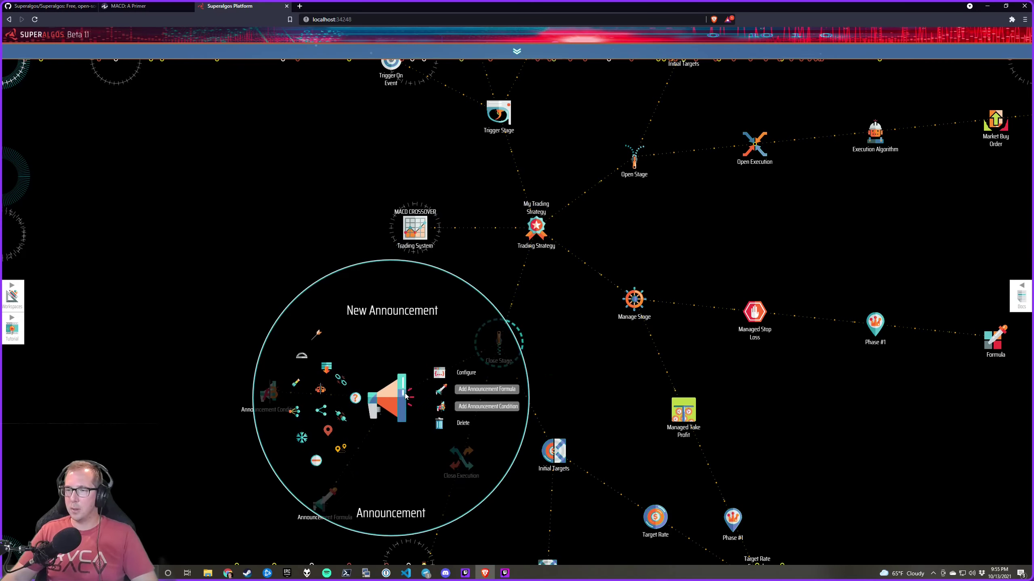
Open the new announcement's configuration and add the property "onExit": true below the message text
left_click(438, 372)
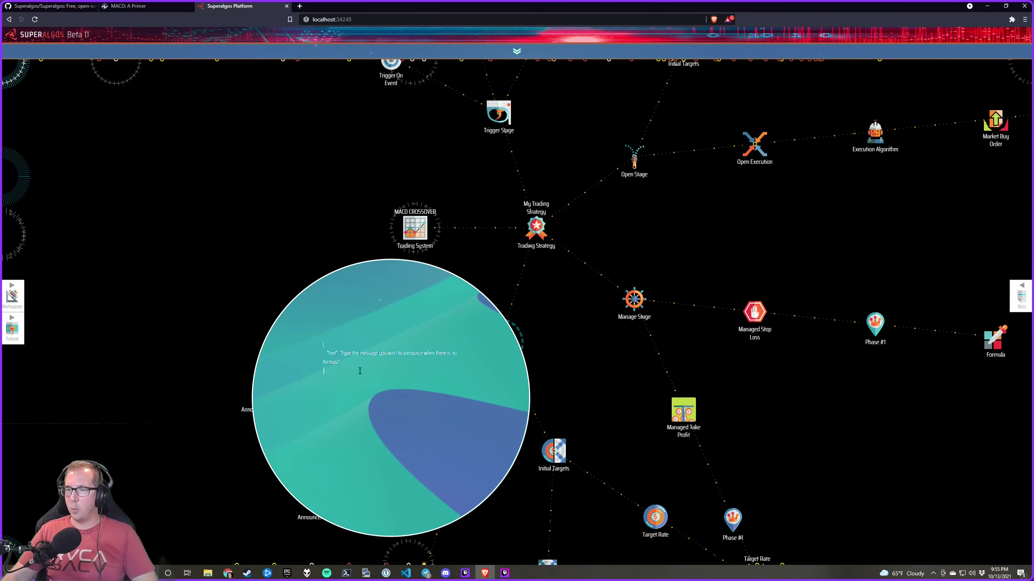
left_click(352, 361)
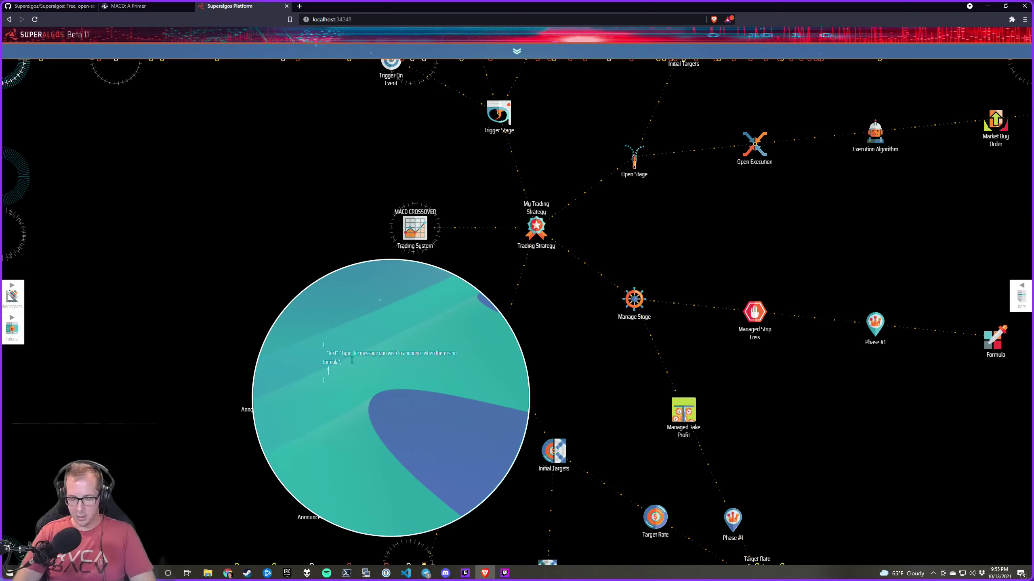
type("\"onEx")
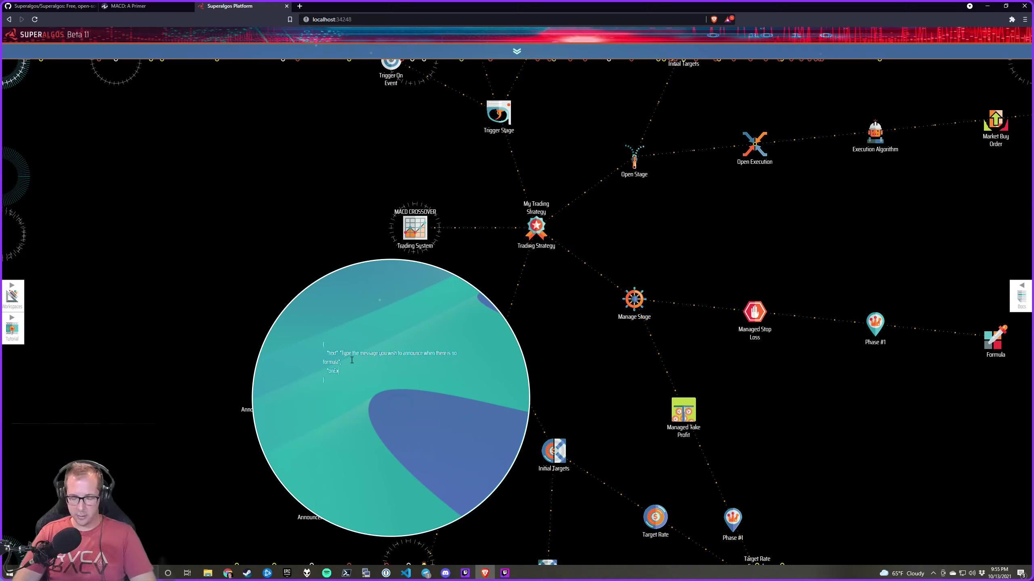
type("it")
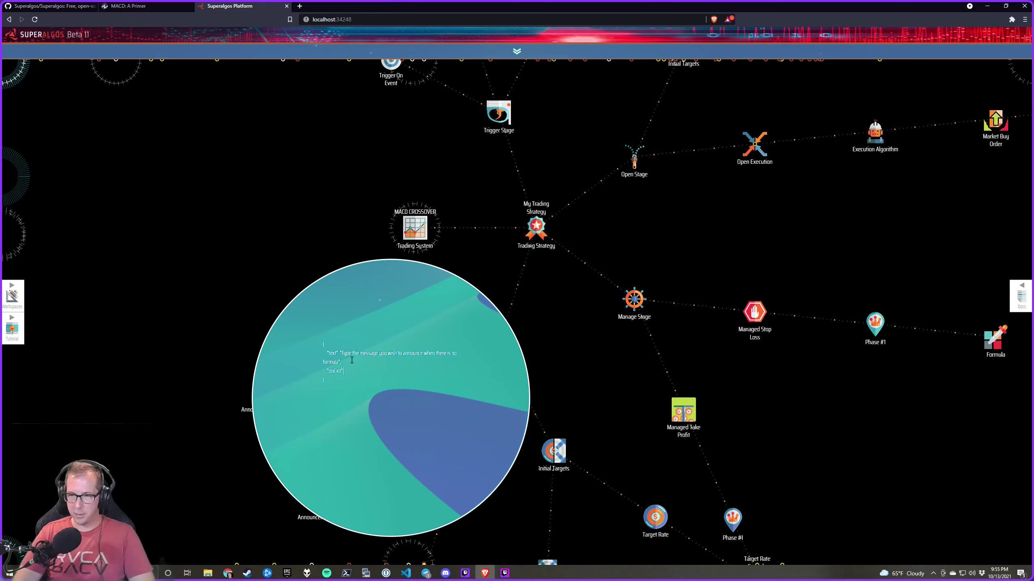
type("\": true")
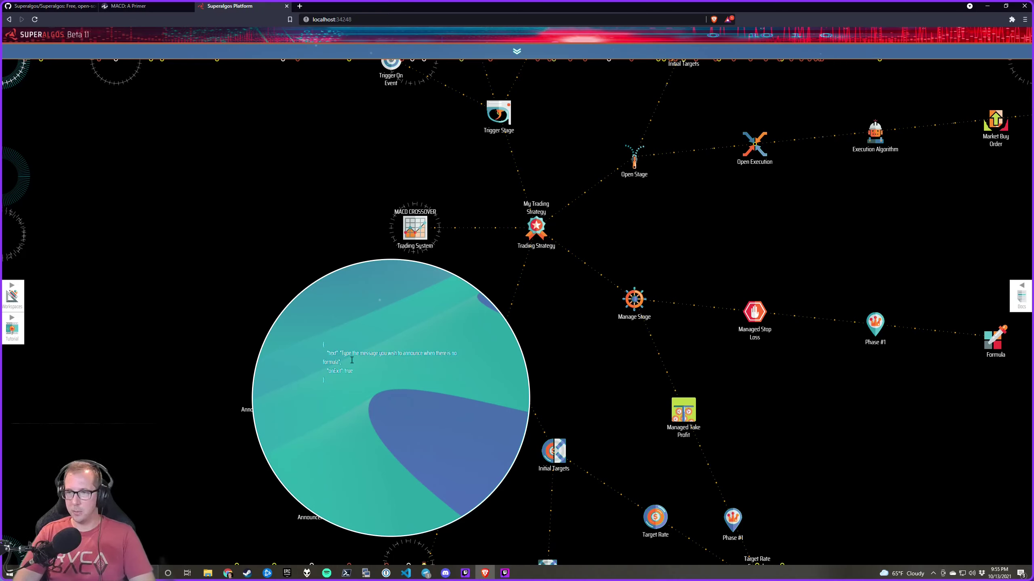
Insert the property "onEnter": true on its own line above onExit in the announcement's configuration
left_click(351, 360)
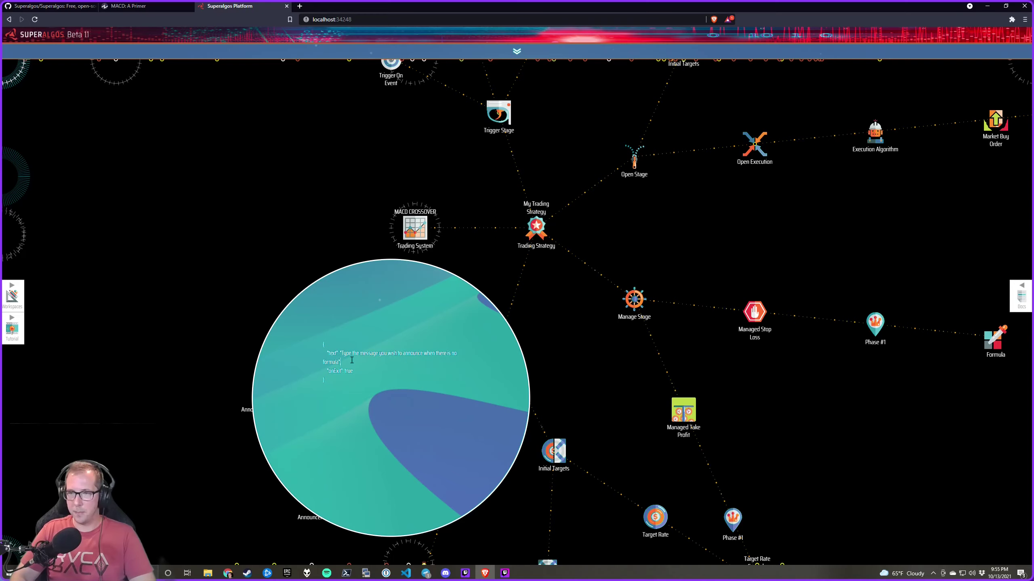
key("Return")
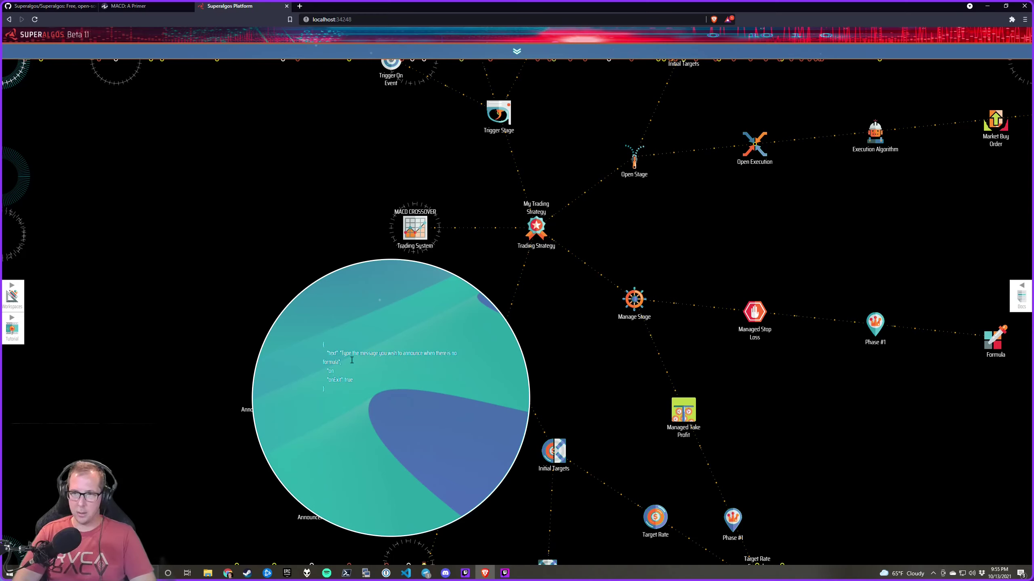
type("\"onEnter")
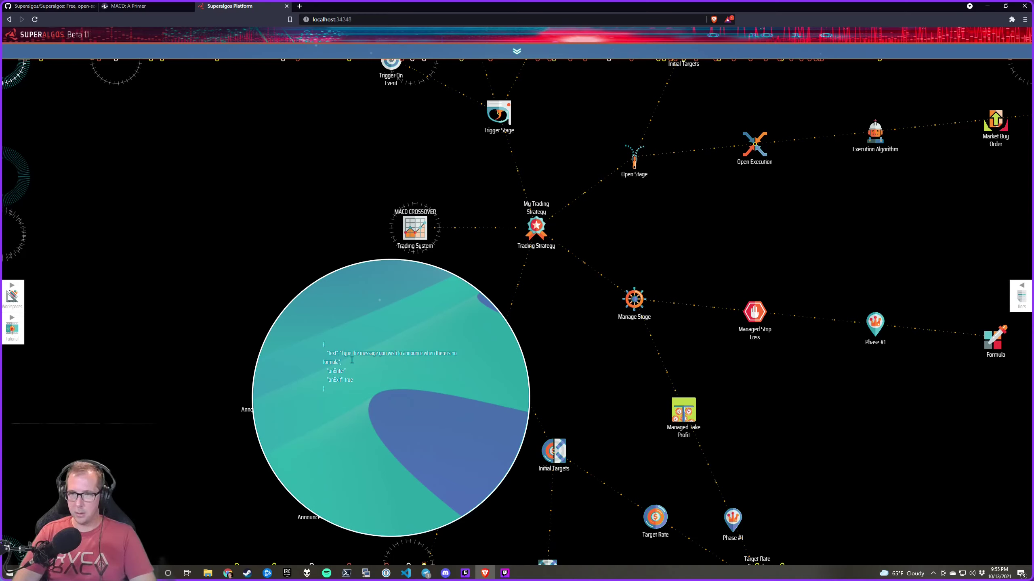
type("\": true")
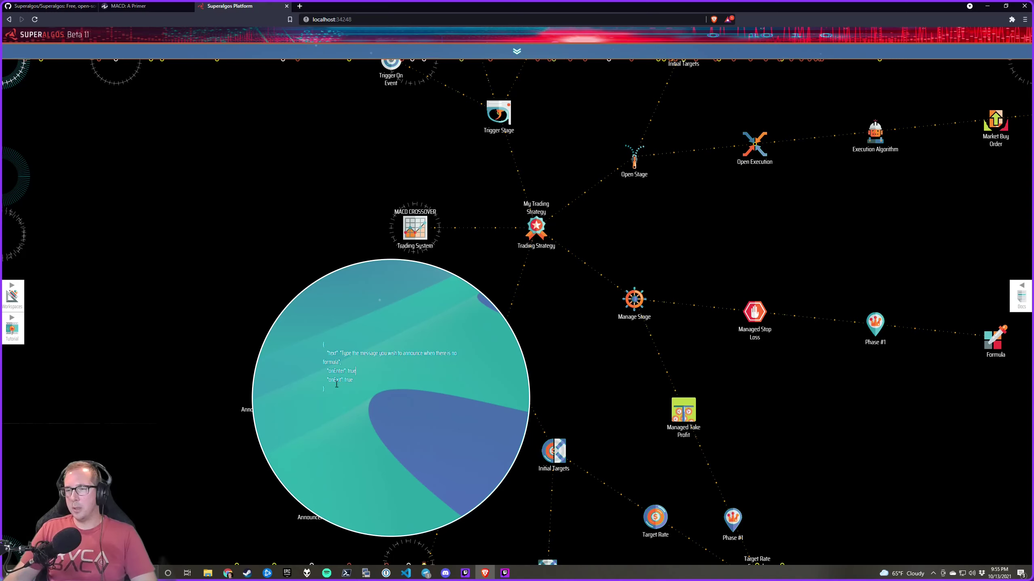
Highlight the onEnter and onExit settings in turn, add the separating comma after onEnter, and close the announcement's configuration
left_click(280, 374, "shift")
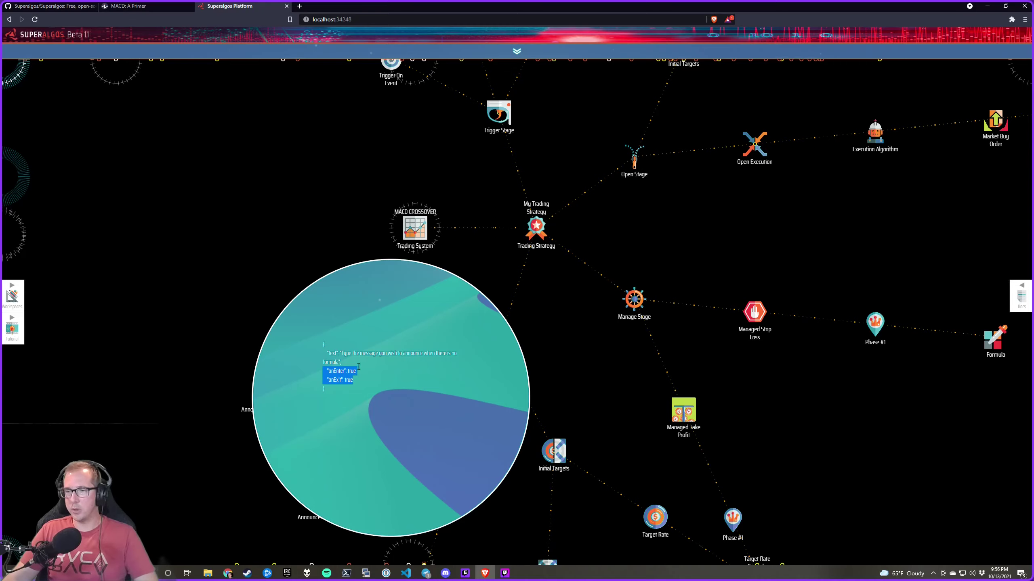
key("Right")
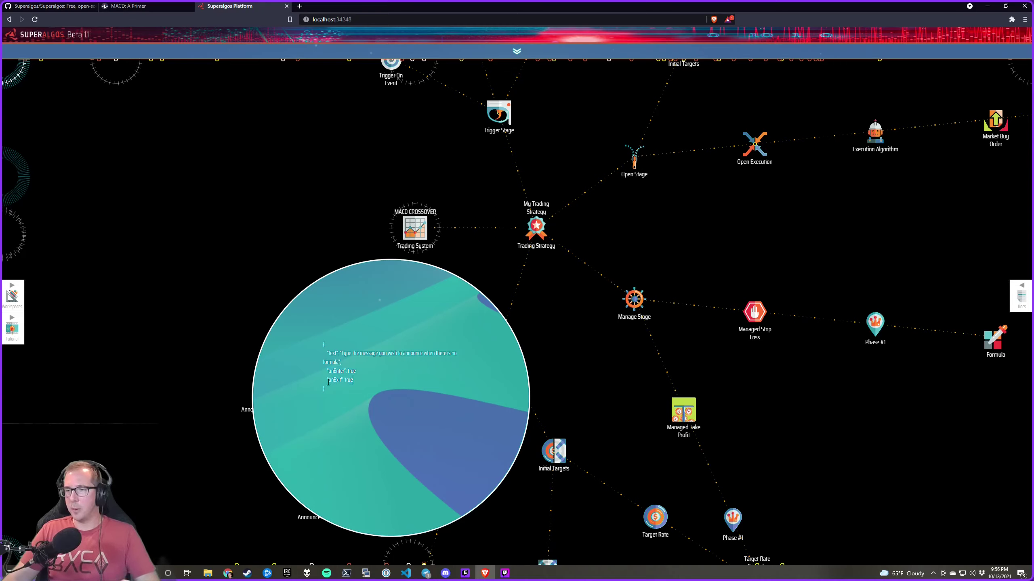
left_click(357, 378, "shift")
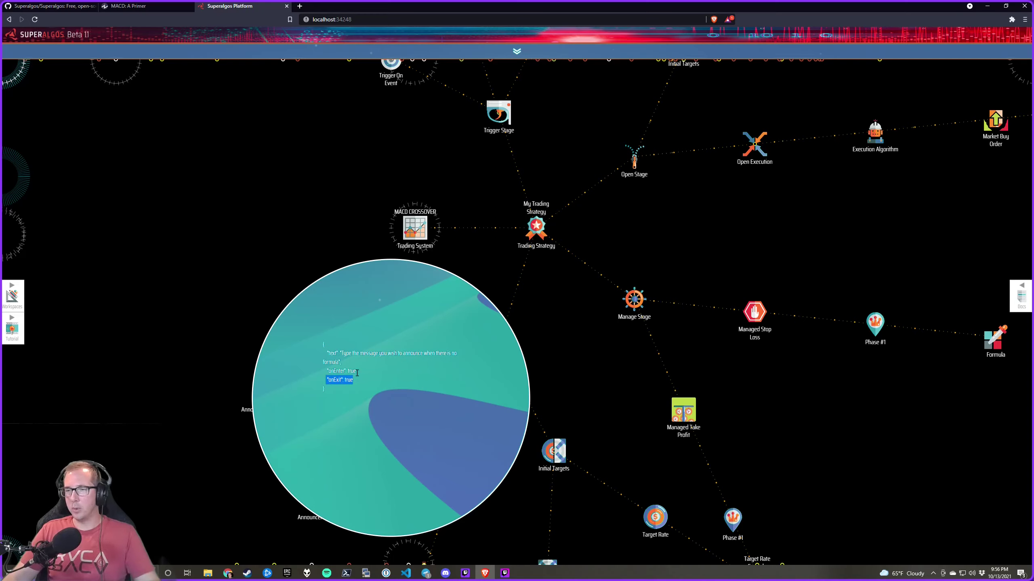
left_click(348, 370)
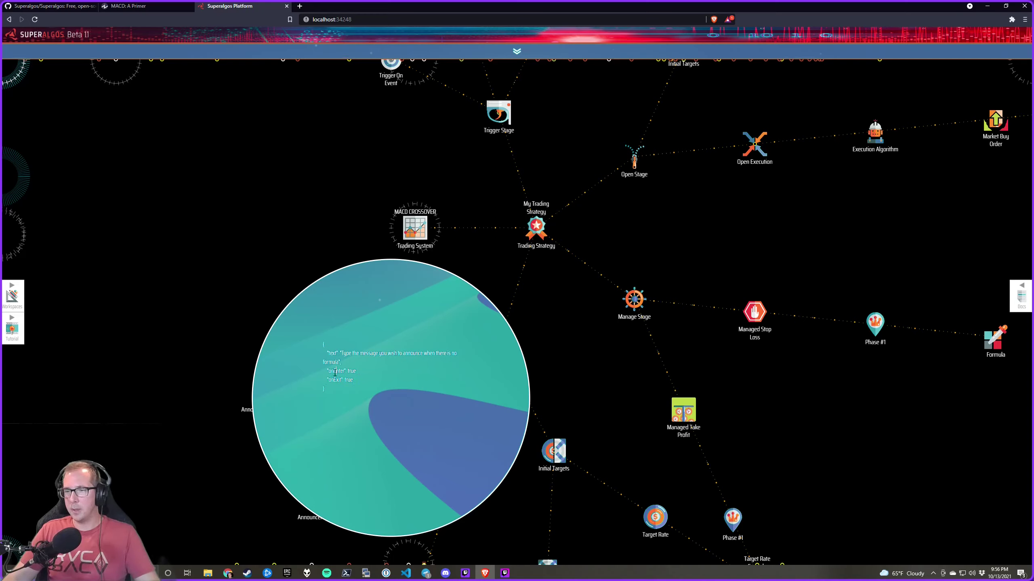
left_click_drag(324, 371, 361, 371)
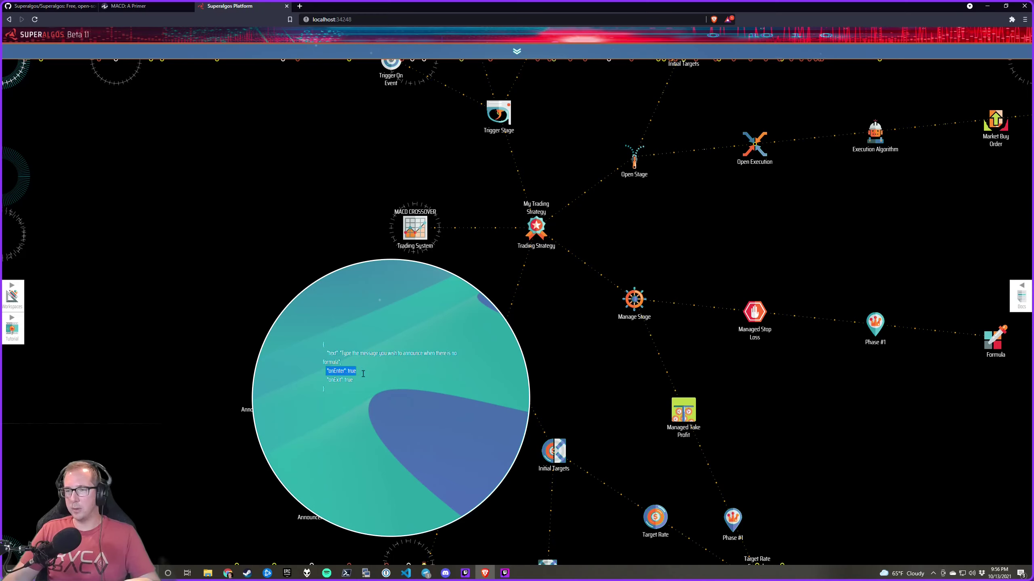
left_click(343, 378)
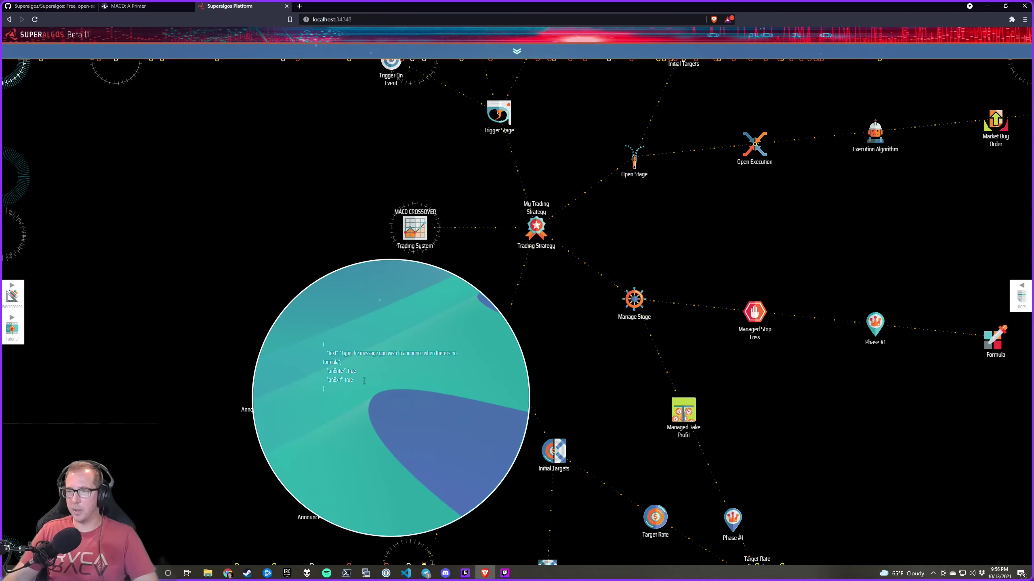
left_click(370, 368)
type(",")
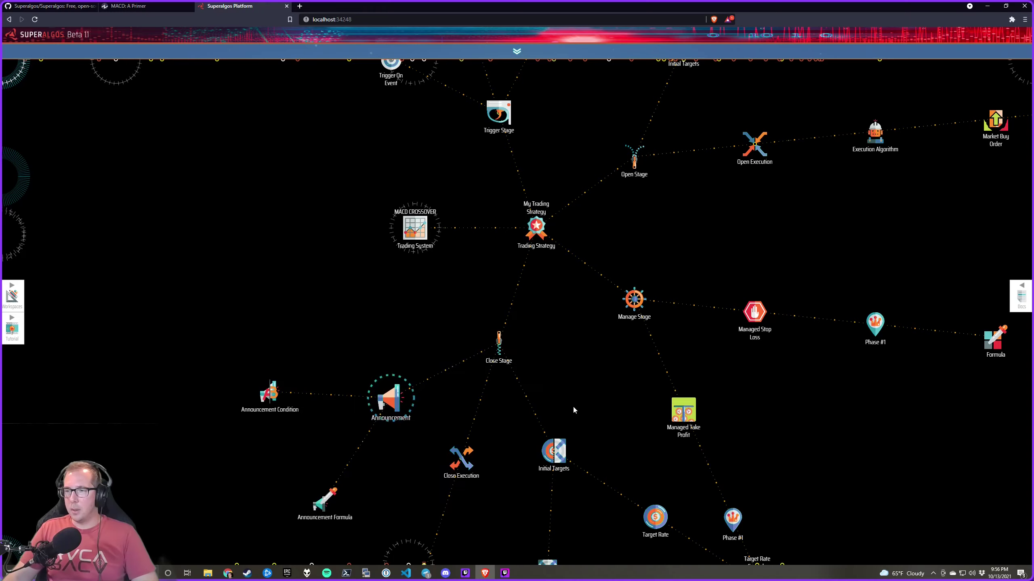
Examine the Open Stage branch, including the Market Buy Order's options, and the Close Stage's announcement formula
left_click_drag(659, 489, 573, 408)
mouse_move(569, 437)
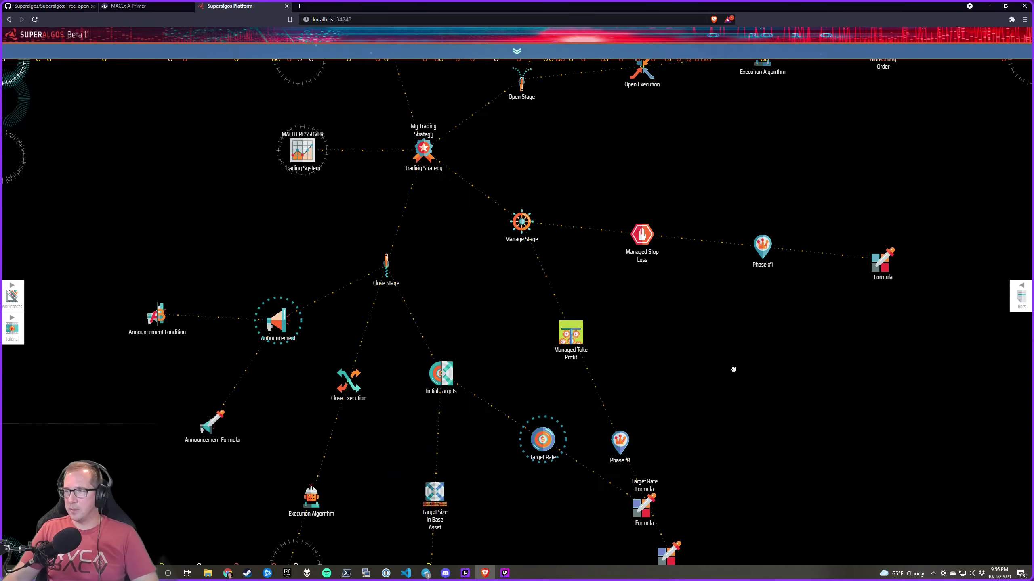
left_click_drag(734, 369, 518, 508)
left_click_drag(553, 138, 492, 294)
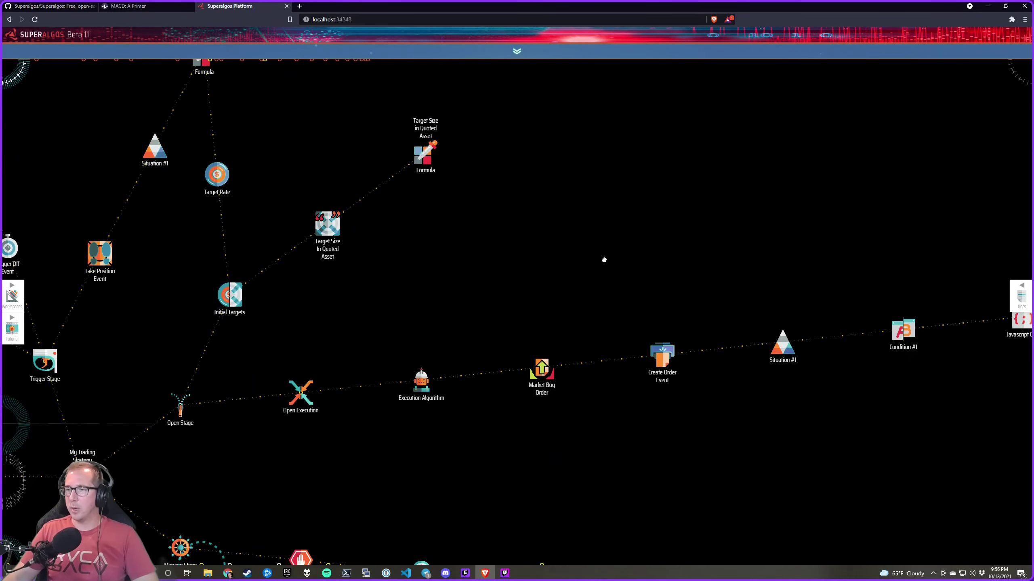
left_click_drag(702, 265, 372, 287)
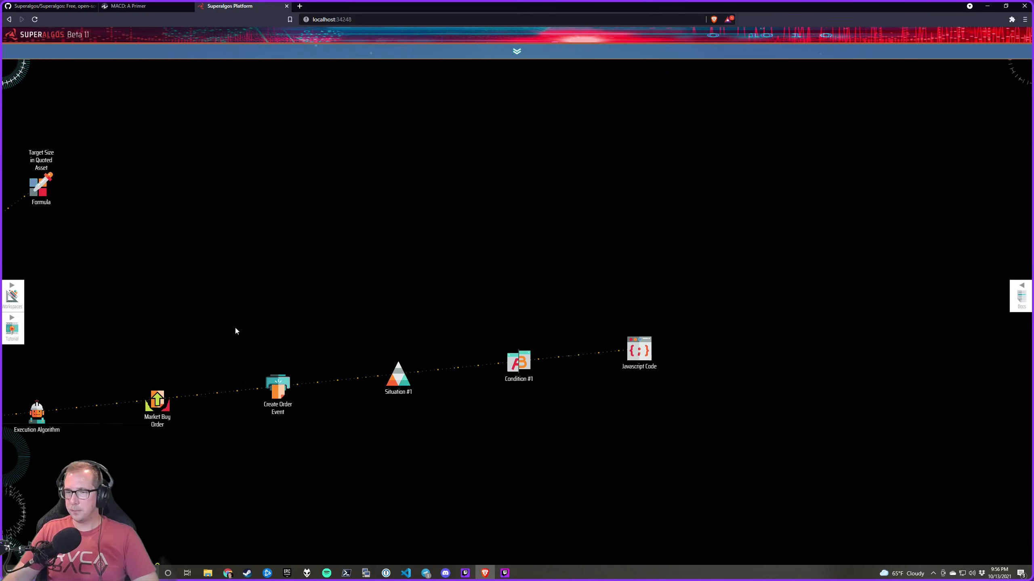
left_click_drag(236, 331, 296, 320)
mouse_move(310, 361)
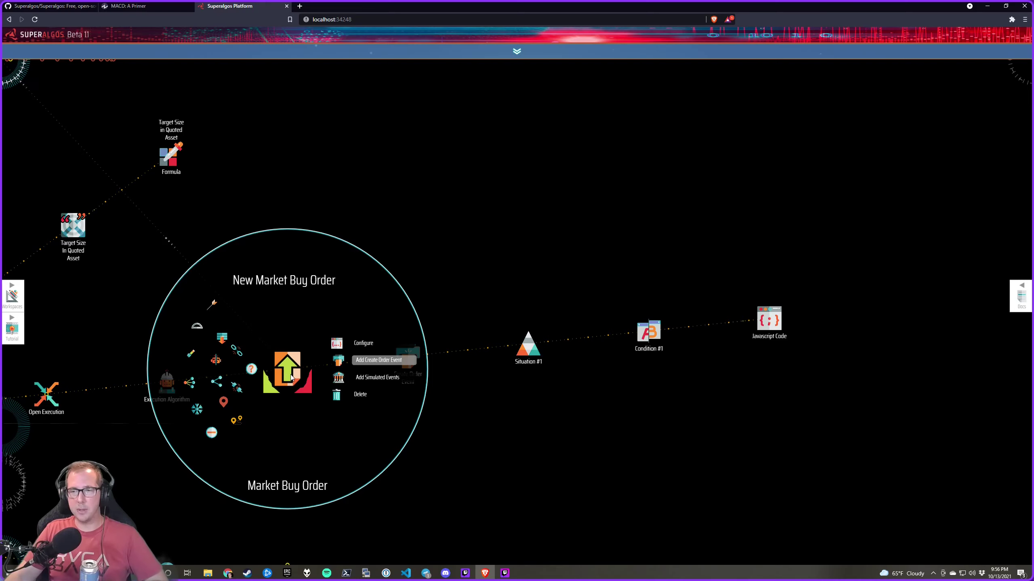
left_click_drag(185, 503, 458, 298)
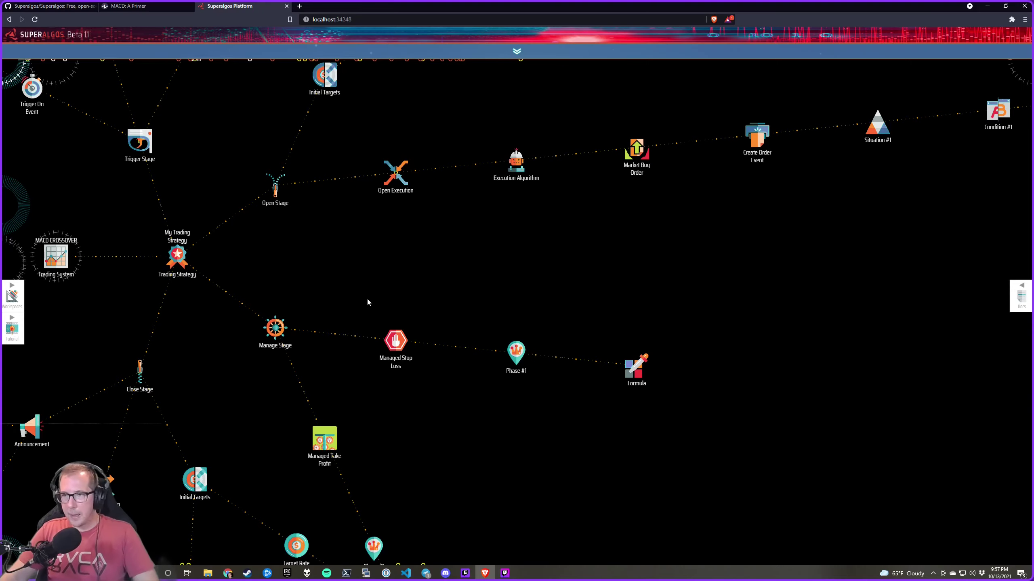
left_click_drag(325, 365, 437, 241)
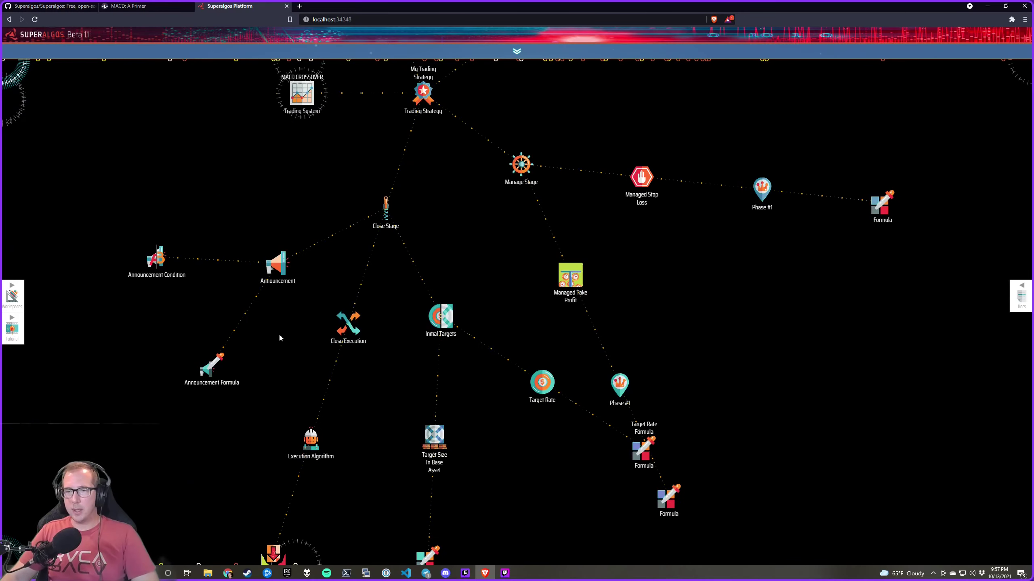
mouse_move(322, 352)
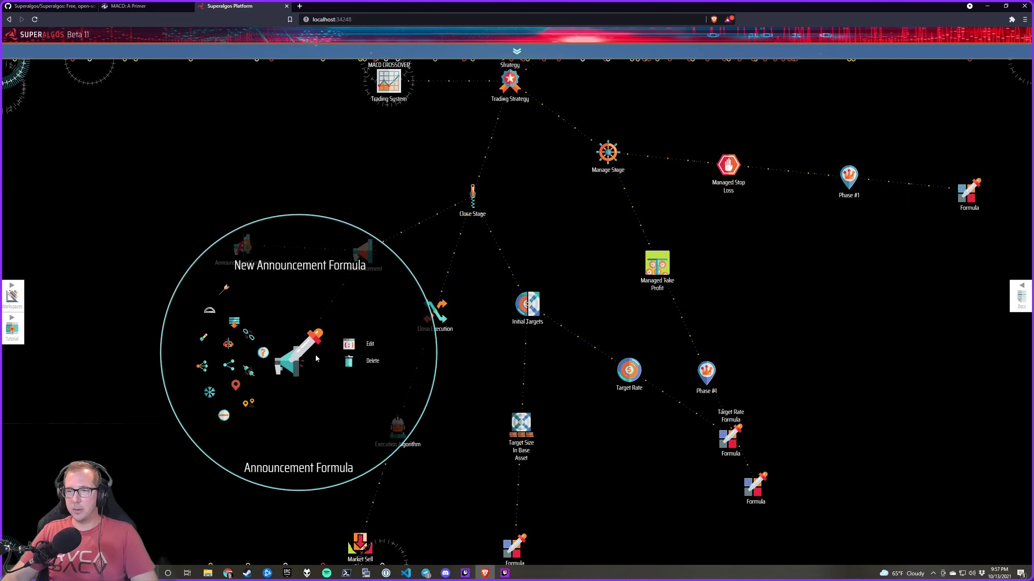
Add Social Bots with Telegram, Discord, Slack and Twitter bots to the MACD CROSSOVER Backtesting Session
scroll(303, 196, "down", 5)
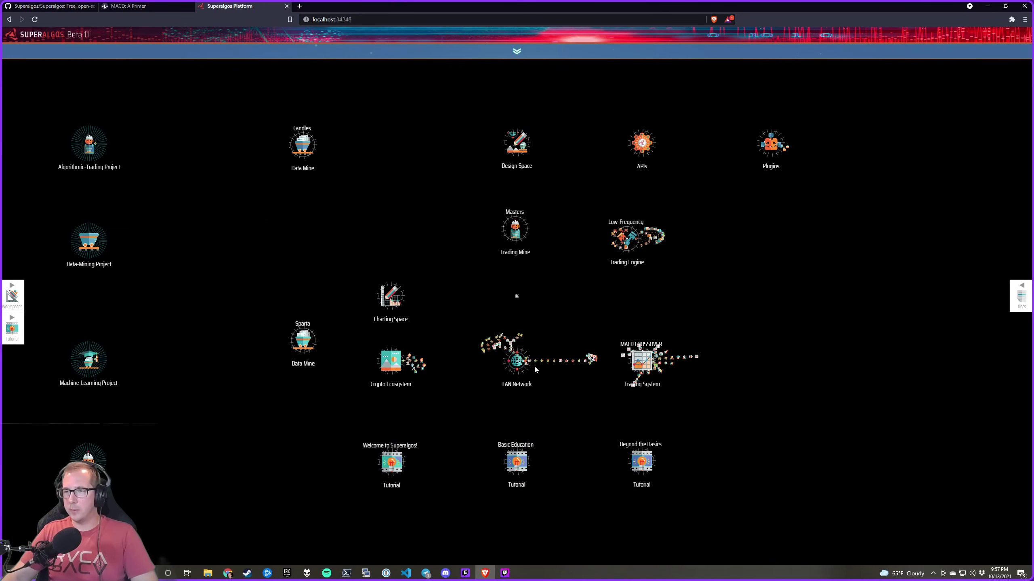
scroll(534, 365, "up", 5)
left_click_drag(769, 360, 241, 373)
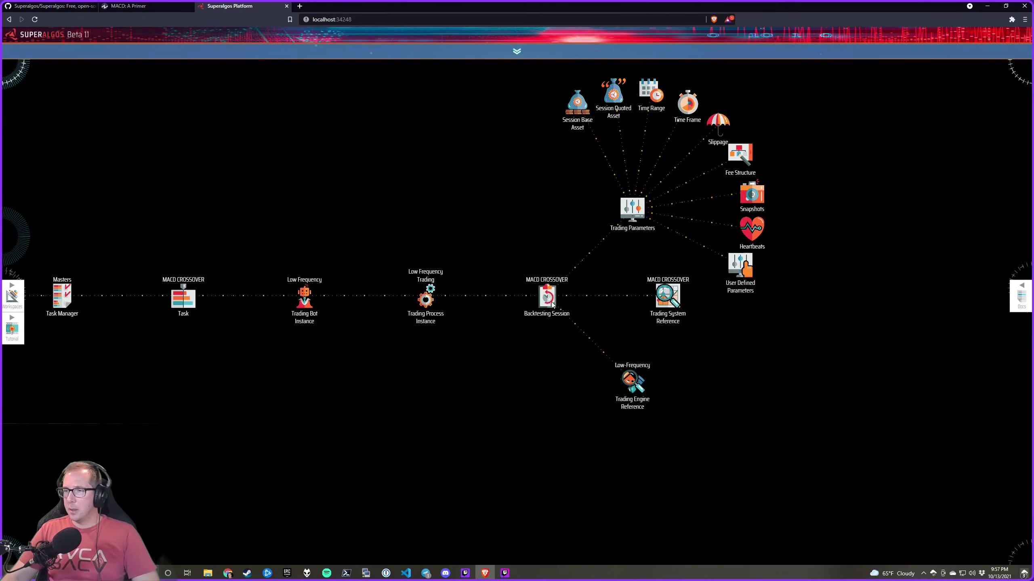
left_click(436, 385)
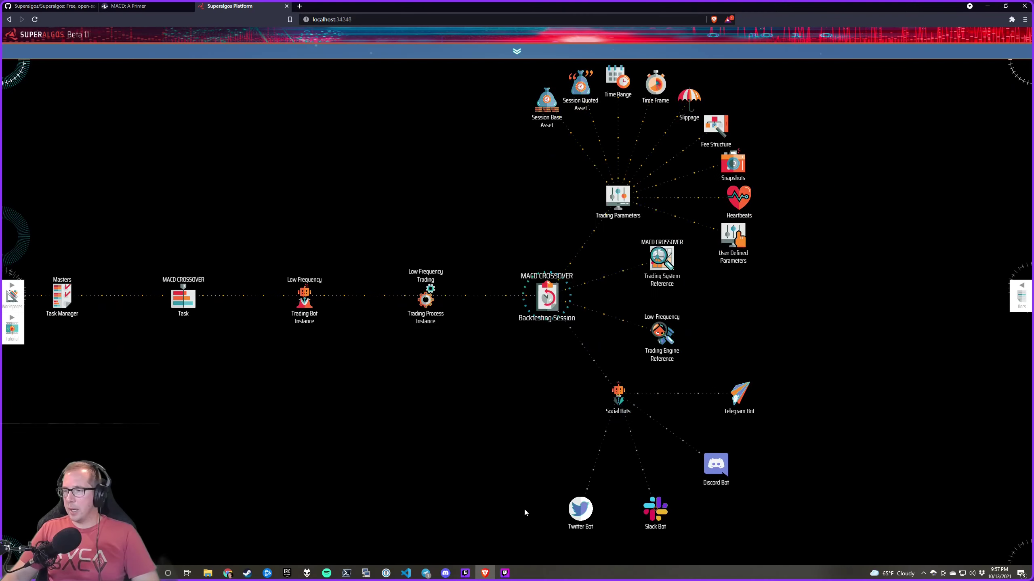
Open the Slack Bot's configuration and start a new property line below webhookURL
left_click(540, 377)
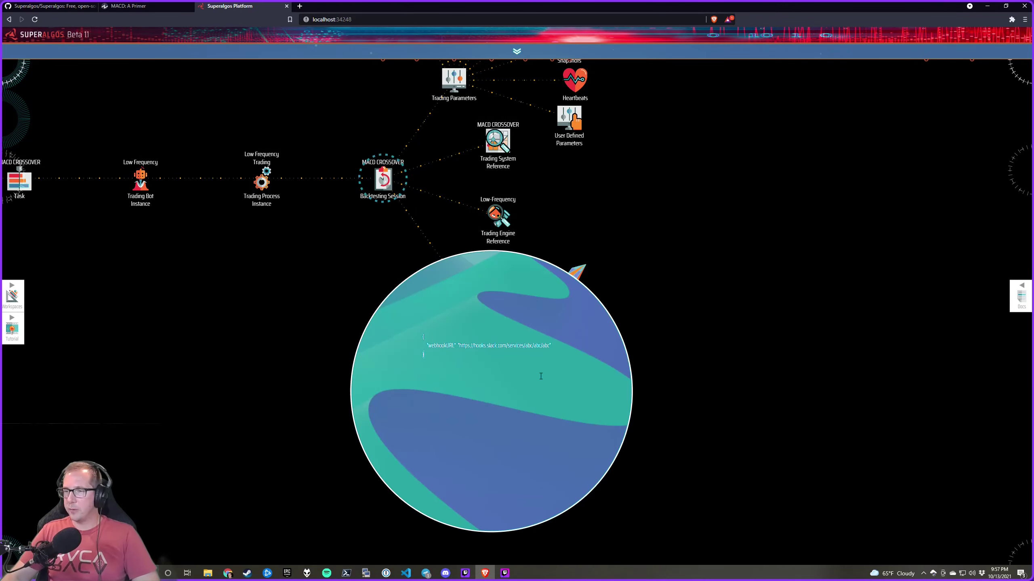
left_click(561, 344)
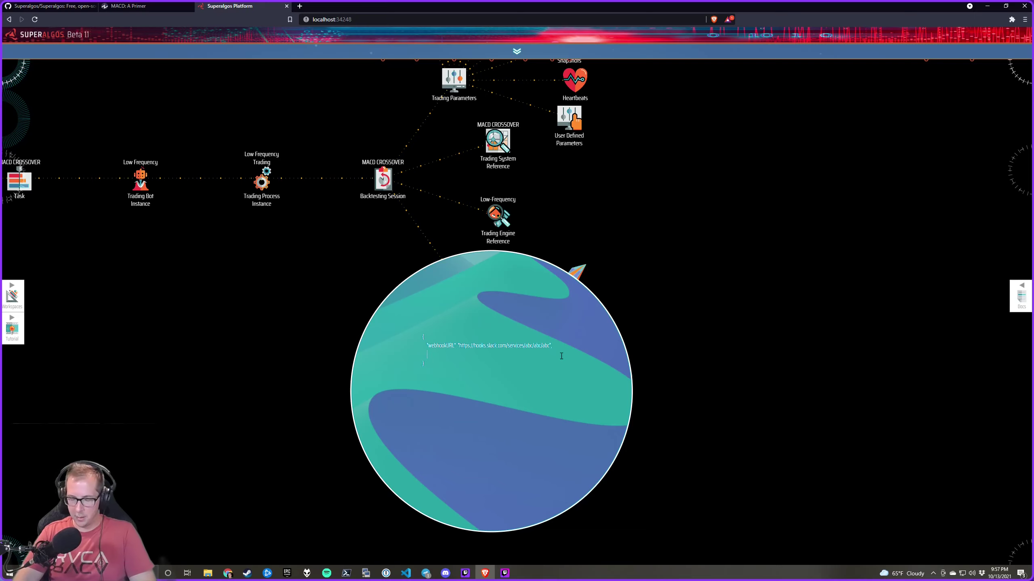
type("\"")
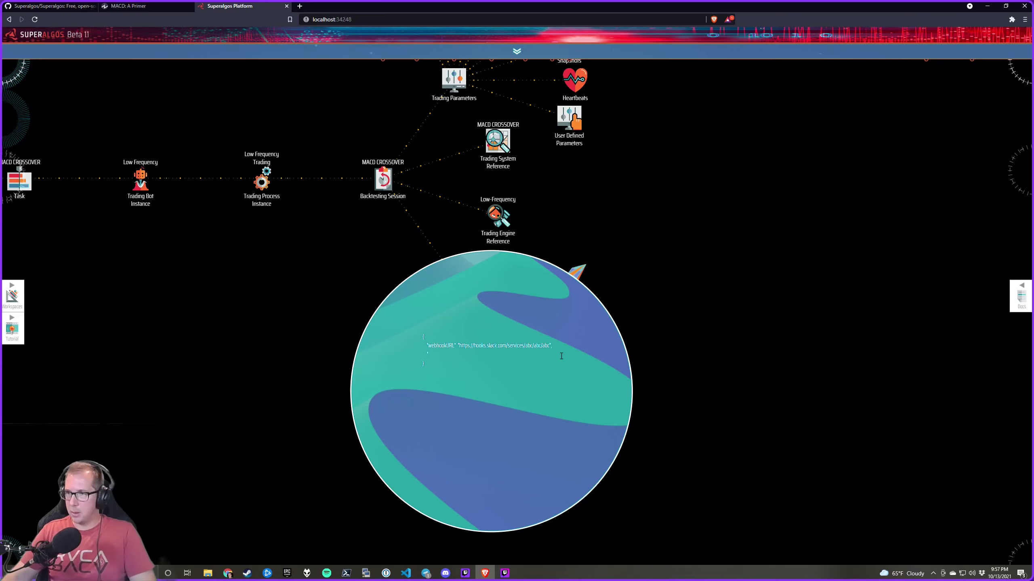
Search the built-in documentation for "social bots" and open the Social Bots page
left_click(1019, 296)
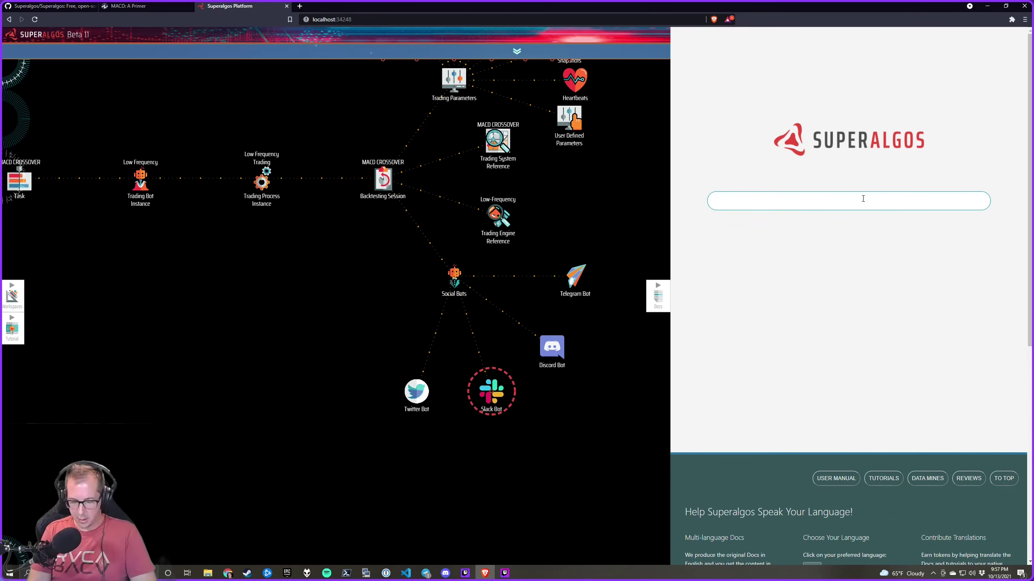
type("social bots")
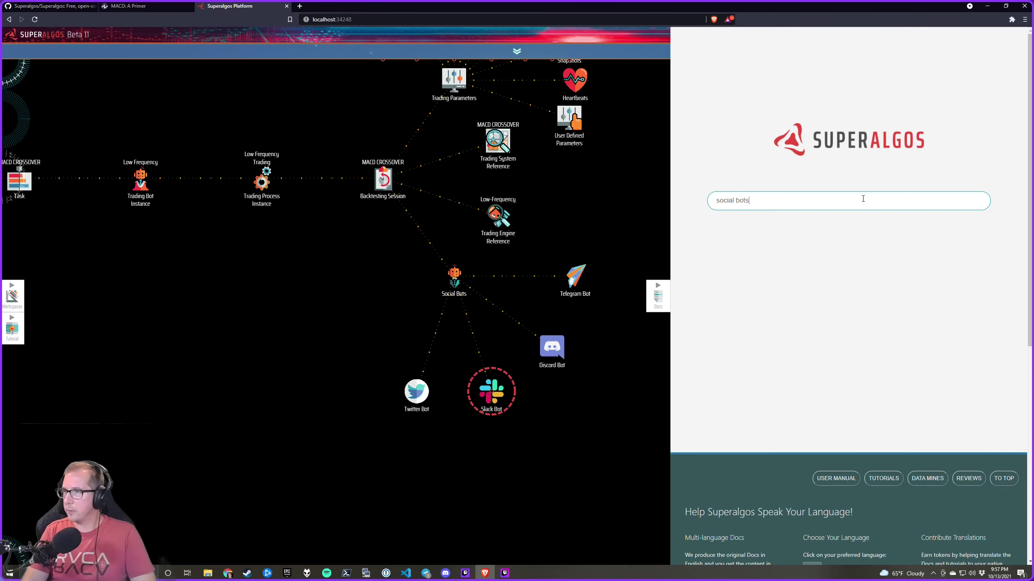
key("Return")
left_click(708, 119)
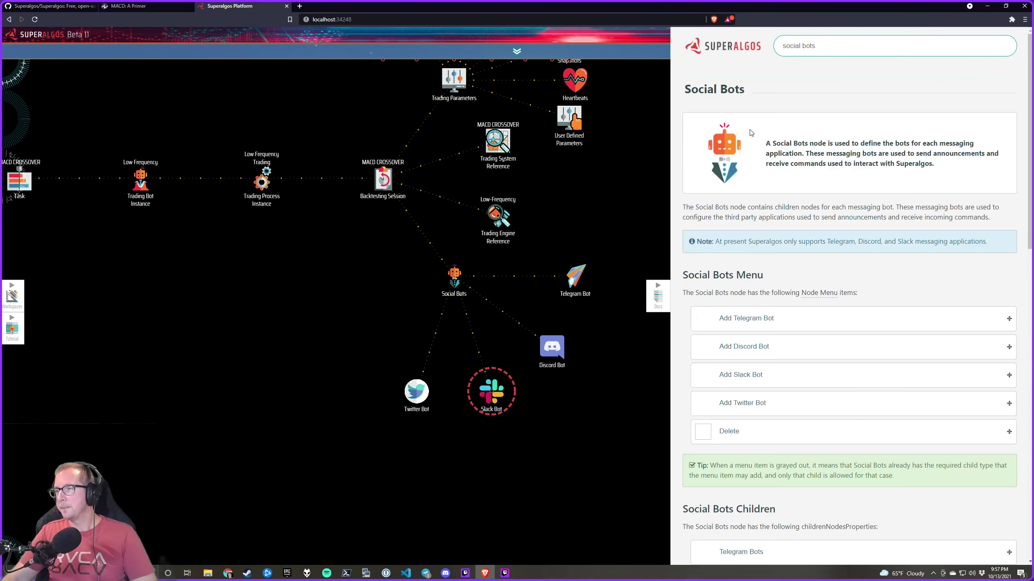
Examine the Social Bots page, expanding the Discord Bots child entry and the Add Discord Bot, Add Slack Bot and Add Twitter Bot menu entries
scroll(770, 342, "down", 10)
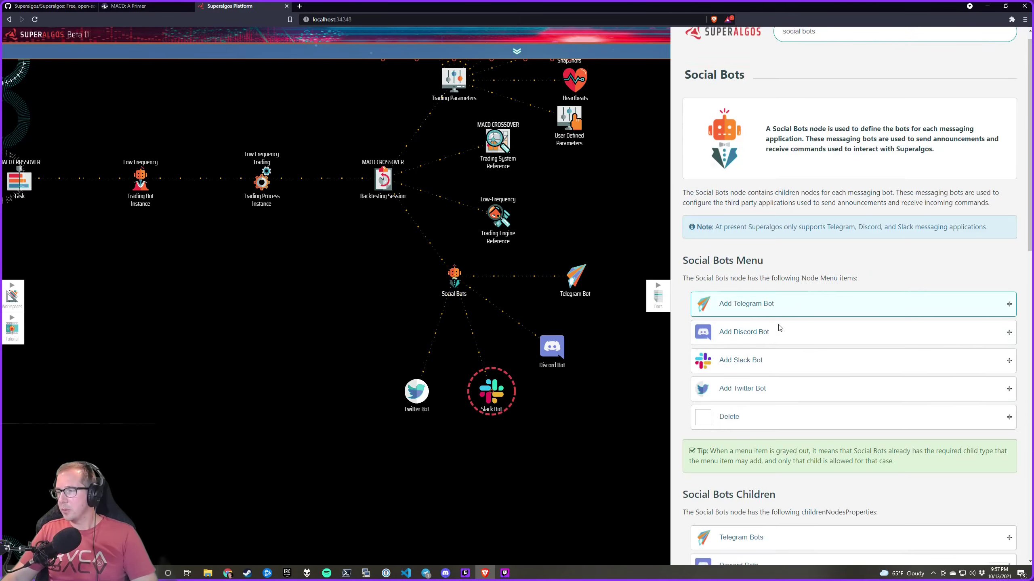
scroll(832, 321, "up", 3)
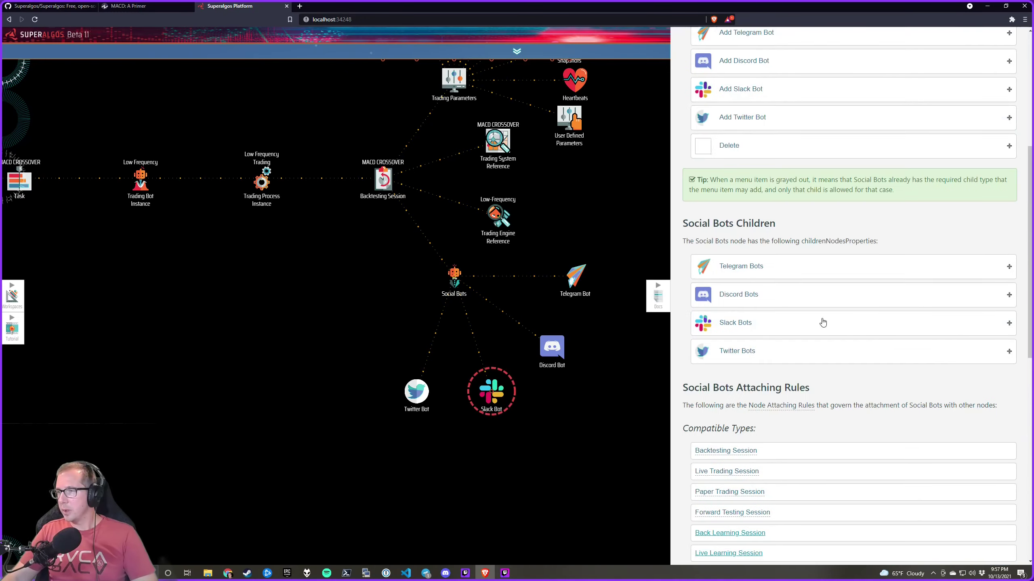
left_click(736, 298)
scroll(761, 228, "up", 4)
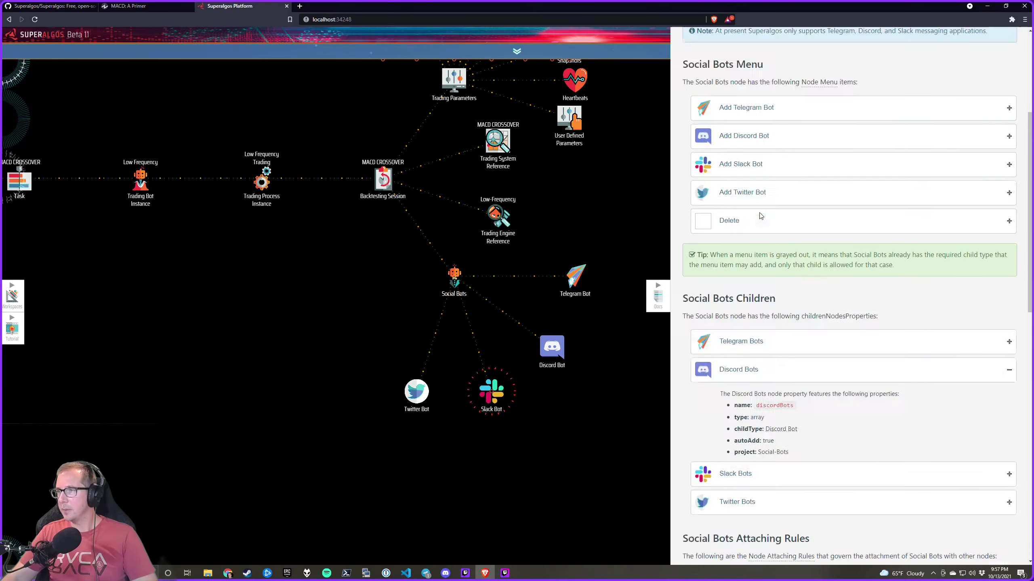
left_click(767, 226)
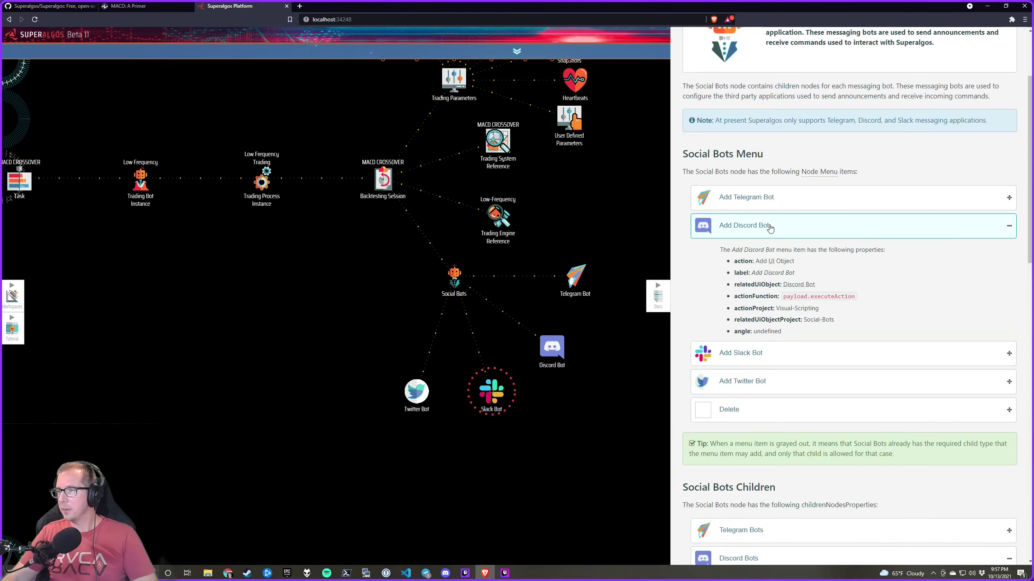
left_click(744, 352)
scroll(775, 435, "down", 4)
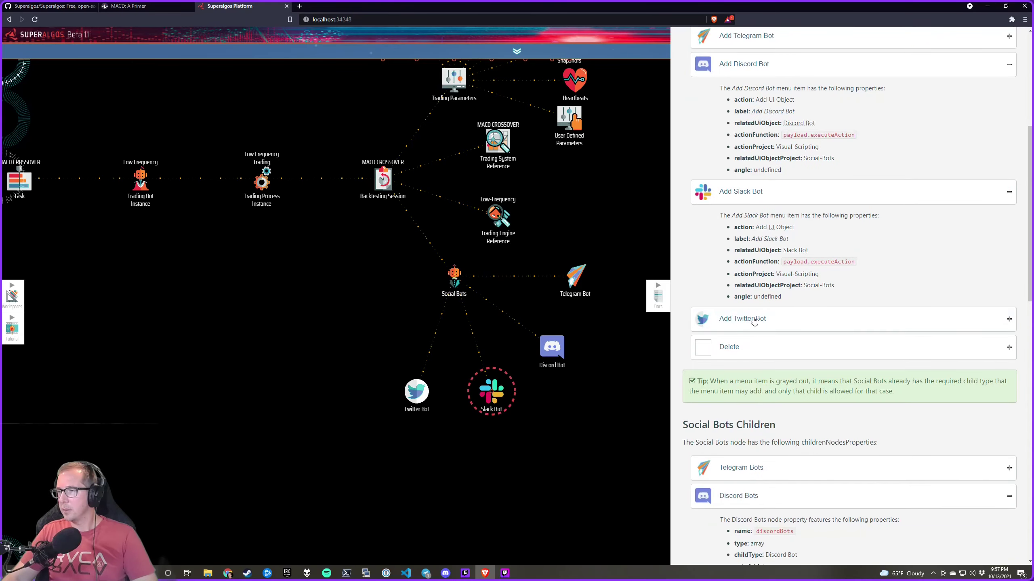
left_click(775, 326)
left_click(777, 328)
scroll(777, 322, "up", 7)
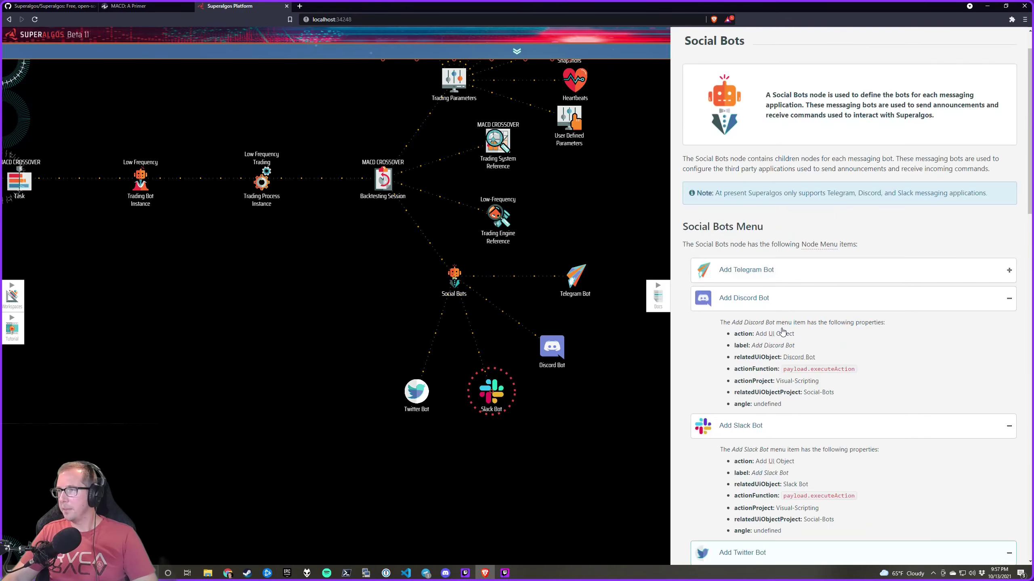
Search the built-in documentation for "discord bot" and open the Discord Bot page
triple_click(852, 47)
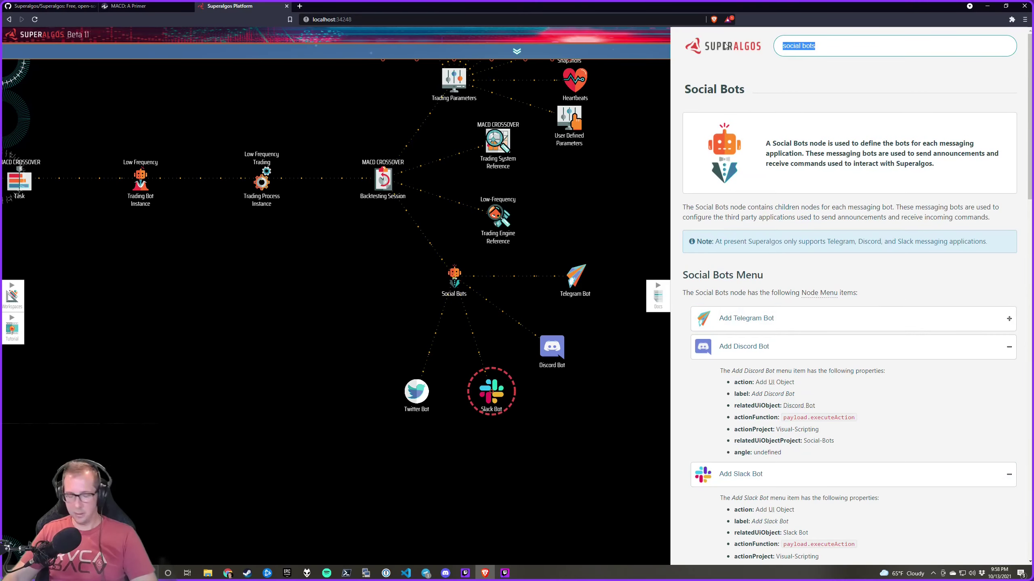
key("BackSpace")
type("discord bot")
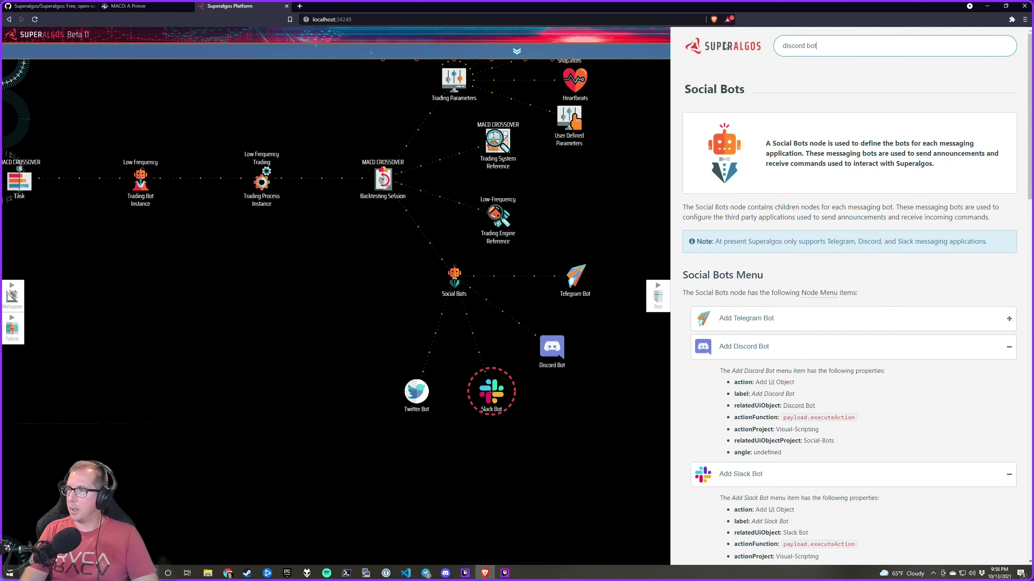
key("Return")
left_click(709, 119)
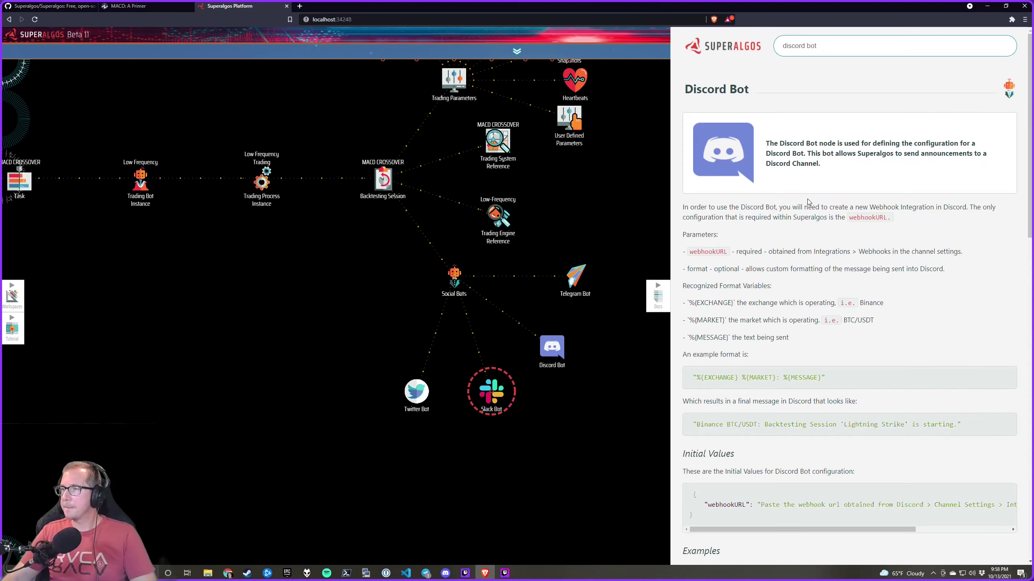
Copy the example format string "%{EXCHANGE} %{MARKET}: %{MESSAGE}" from the Discord Bot documentation page
scroll(806, 205, "down", 1)
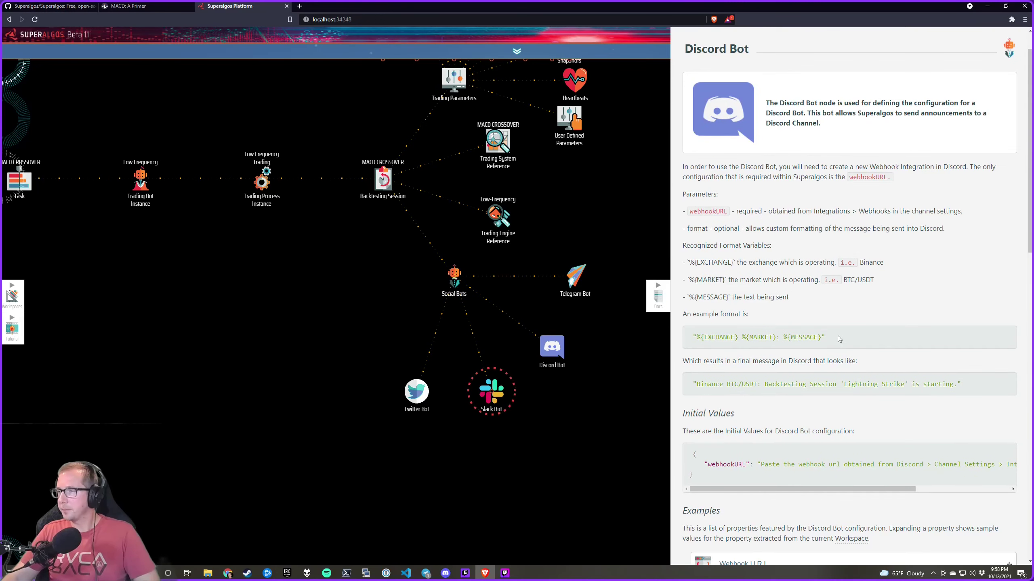
left_click_drag(839, 339, 673, 338)
key("ctrl+c")
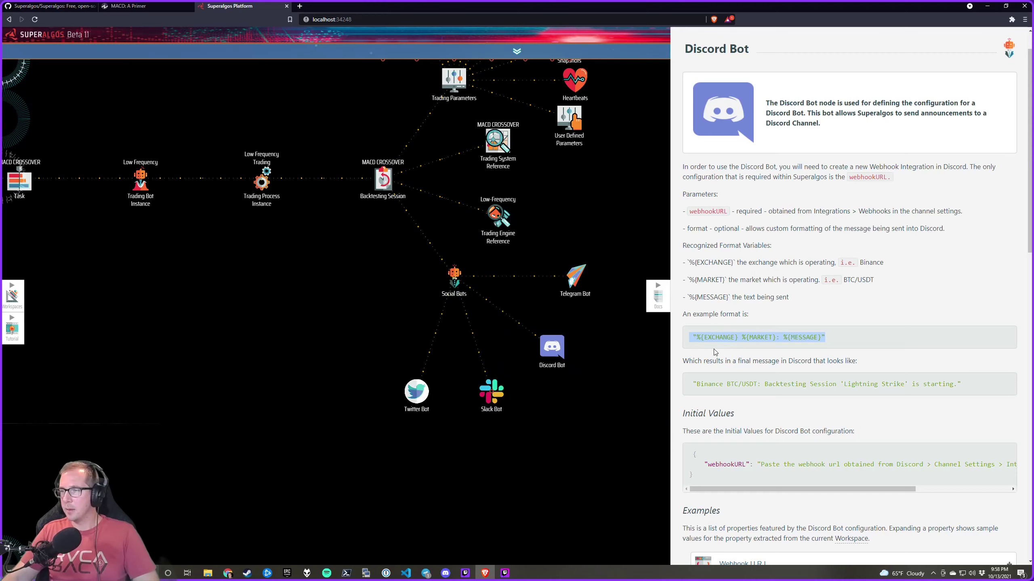
left_click(760, 337, "shift")
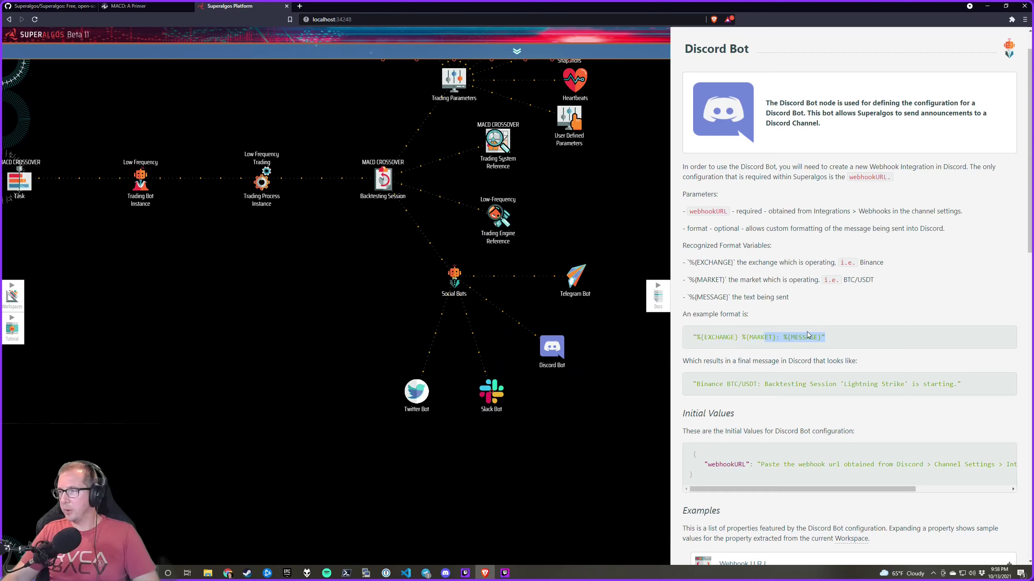
left_click(813, 336, "shift")
left_click(805, 337)
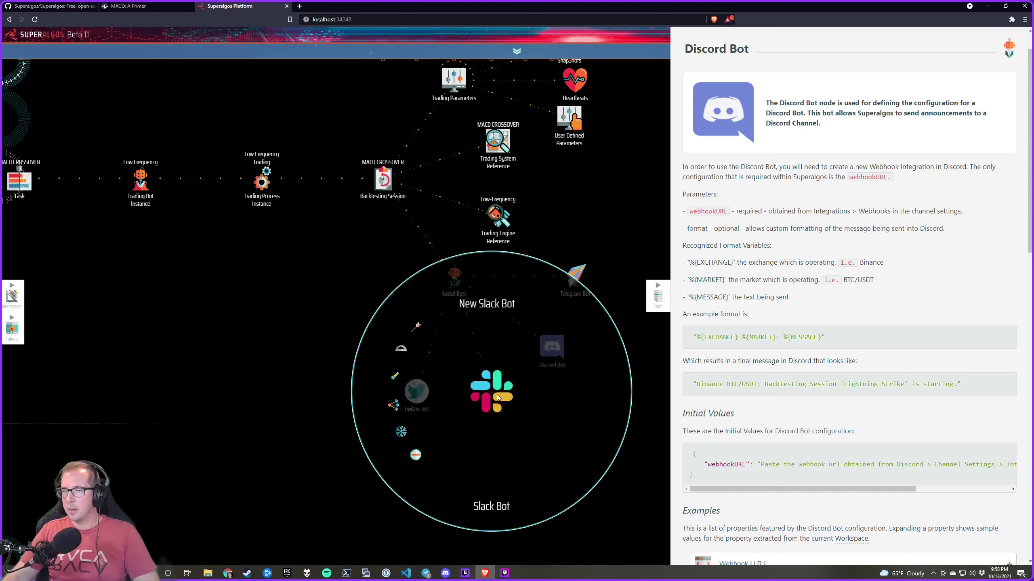
Add a "format" property with the value "%{EXCHANGE} %{MARKET}: %{MESSAGE}" below webhookURL in the Slack Bot's configuration
left_click(541, 374)
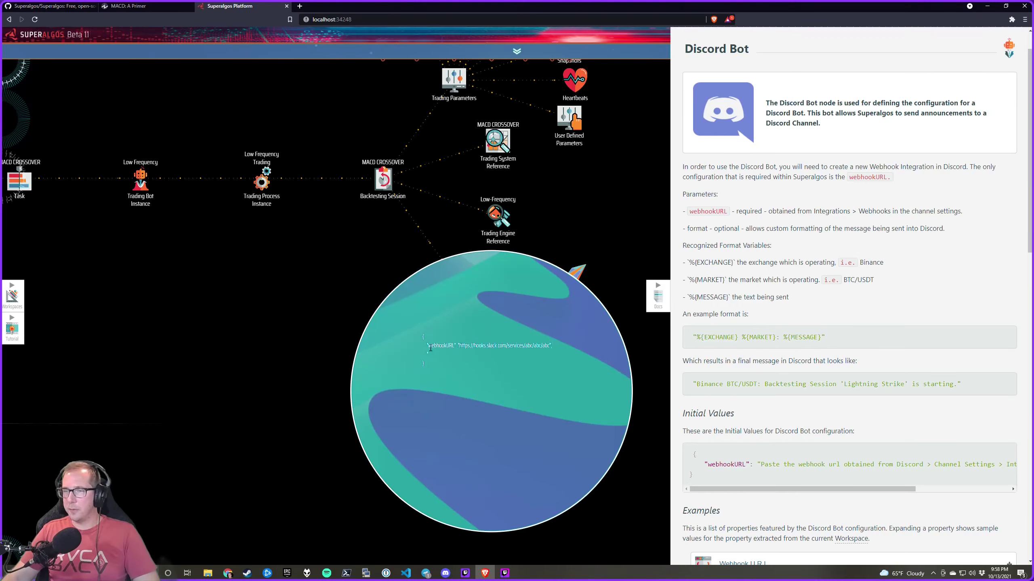
key("ctrl+v")
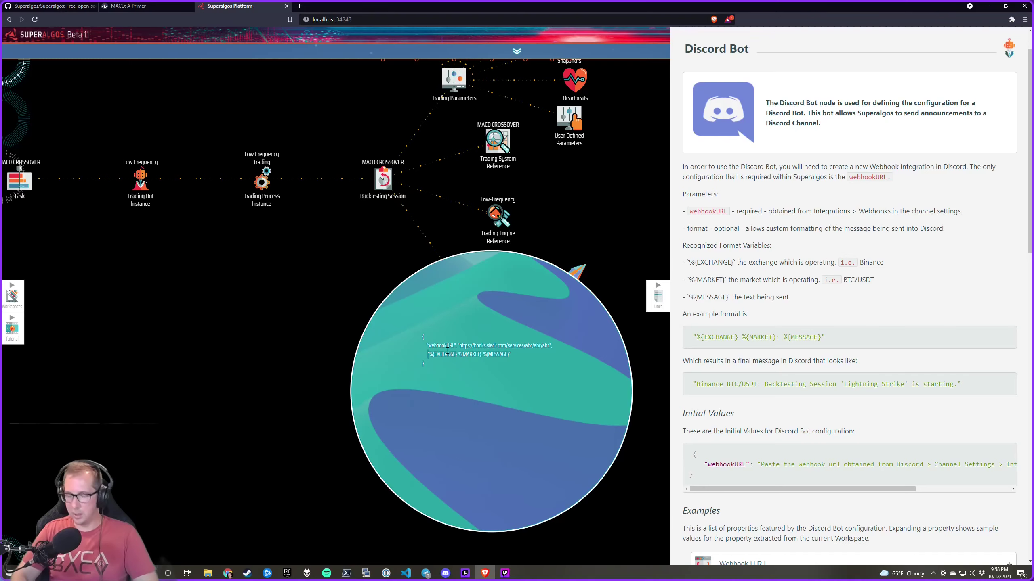
type("\"format\"")
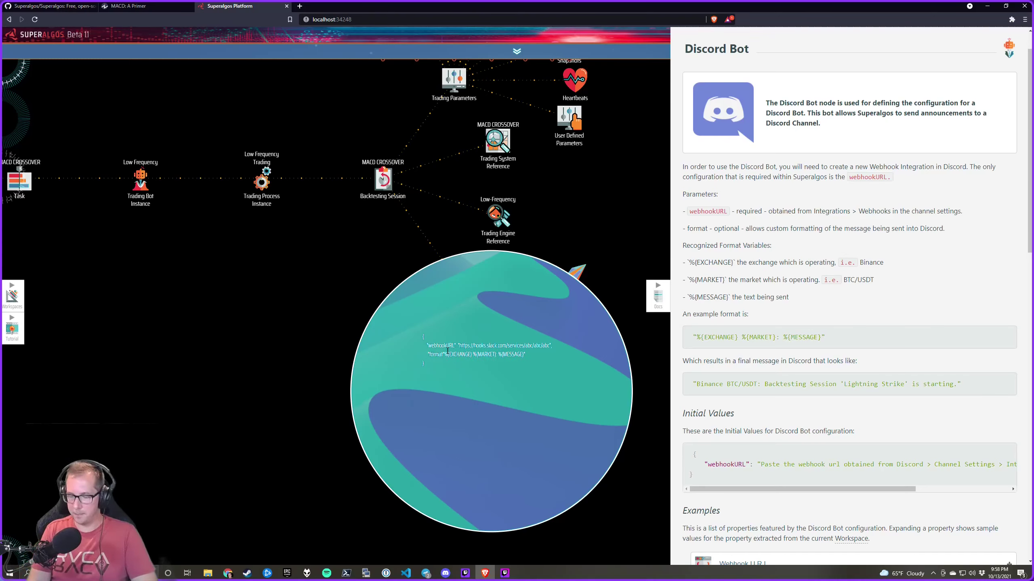
type(":")
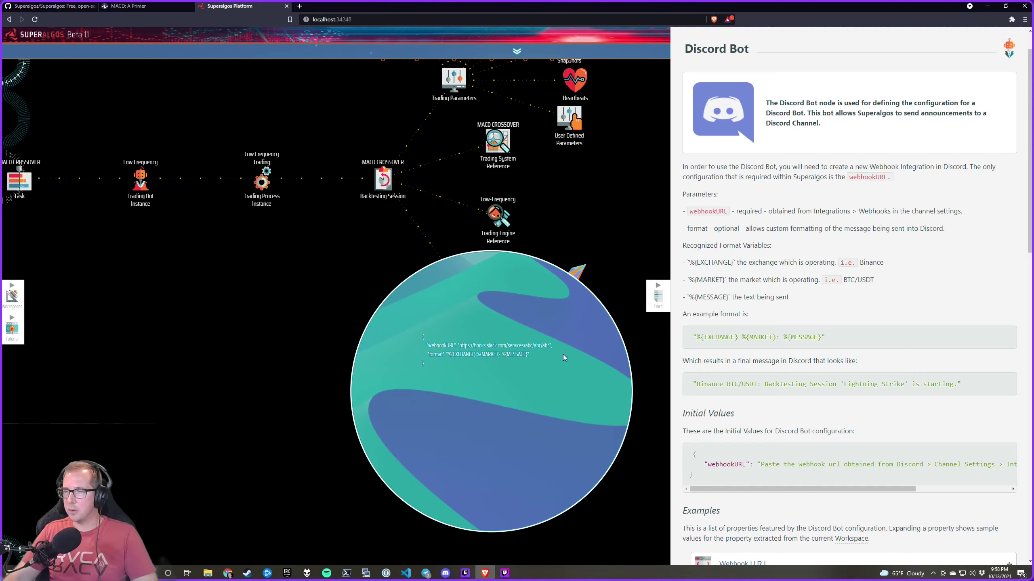
left_click_drag(553, 441, 443, 459)
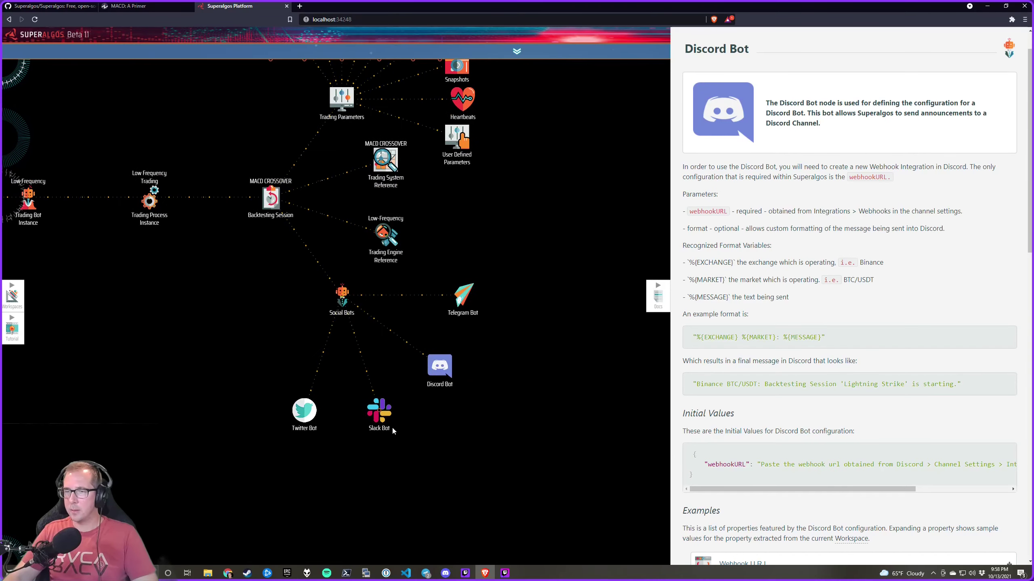
Copy the format line from the Slack Bot's configuration and add it below webhookURL in the Discord Bot's configuration, separated by a comma
mouse_move(392, 427)
left_click(430, 394)
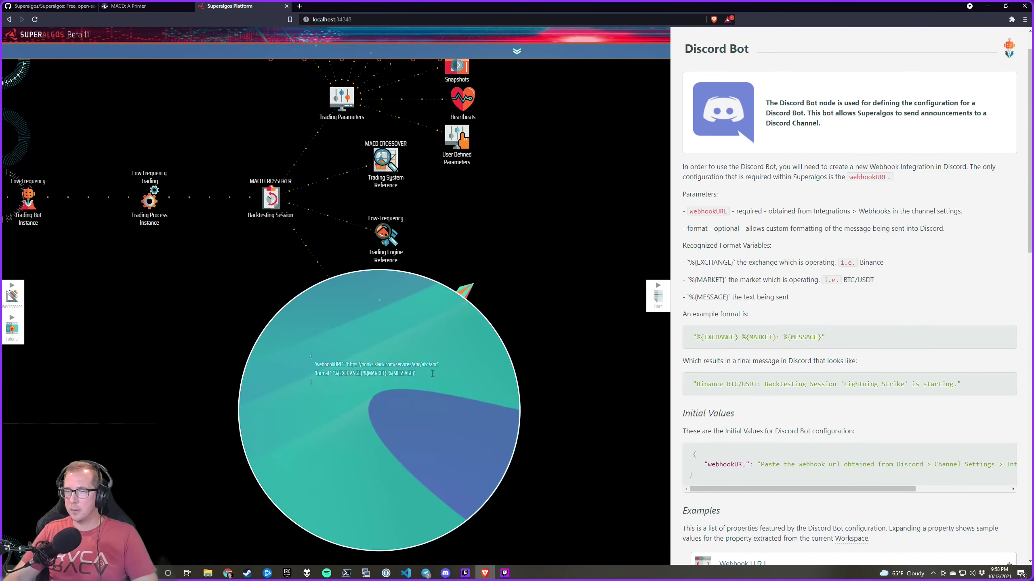
left_click_drag(433, 374, 318, 374)
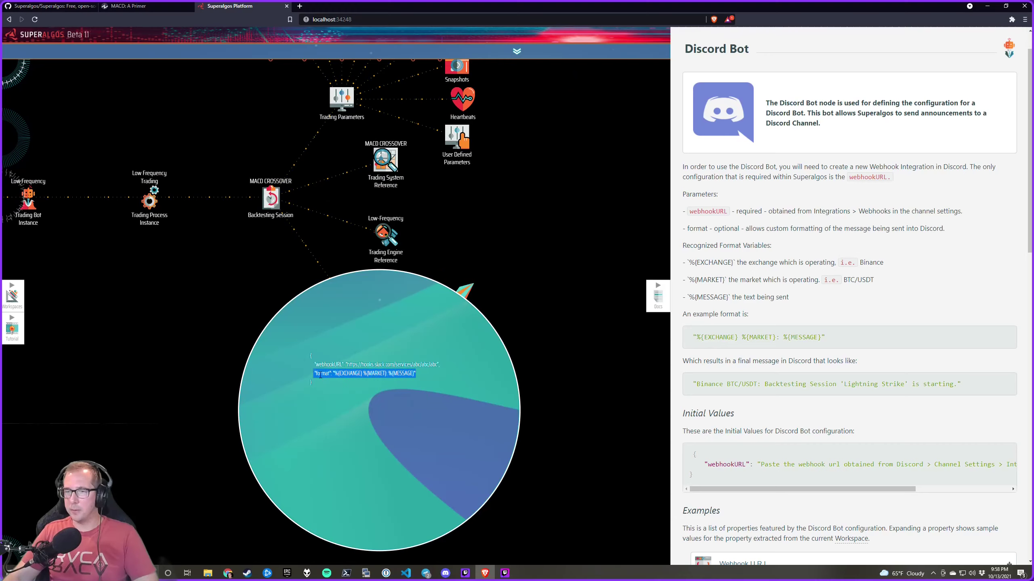
left_click(541, 371)
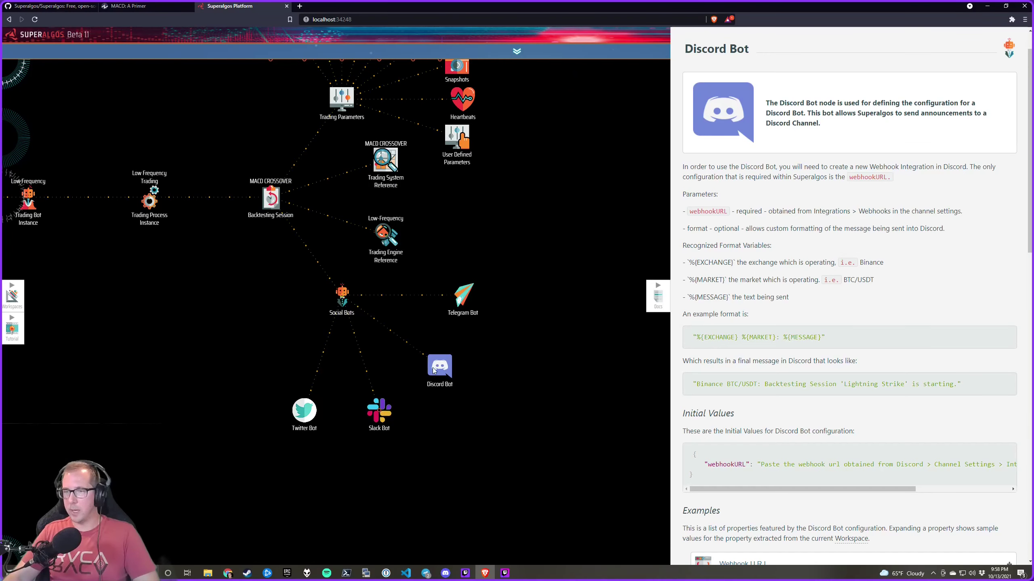
mouse_move(435, 371)
left_click(490, 350)
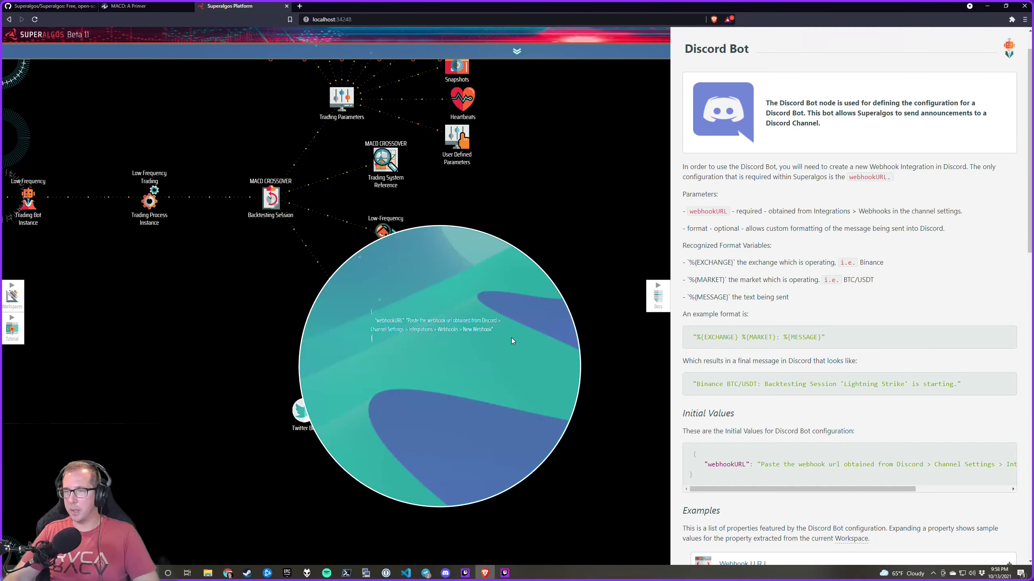
type(",")
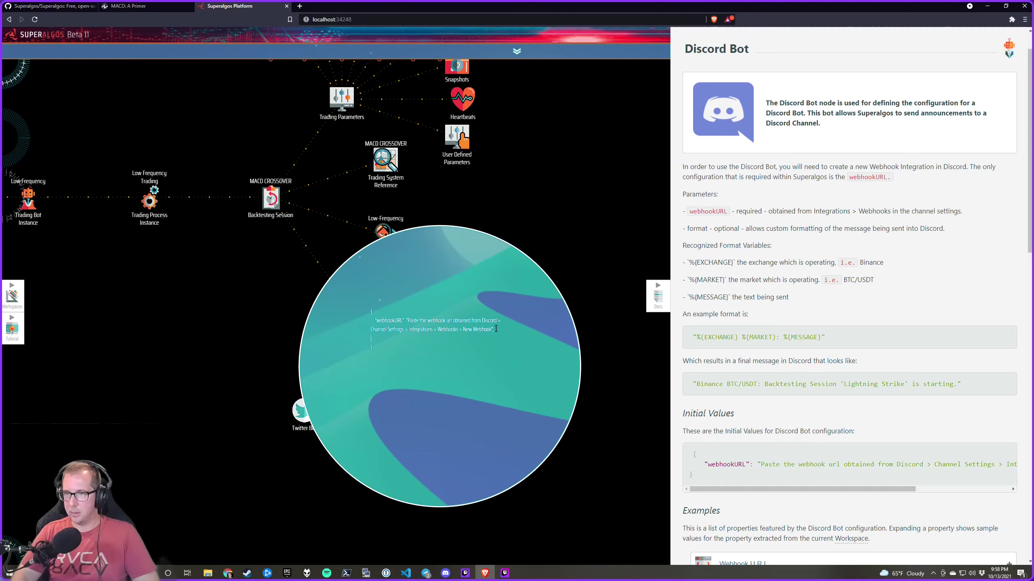
key("Return")
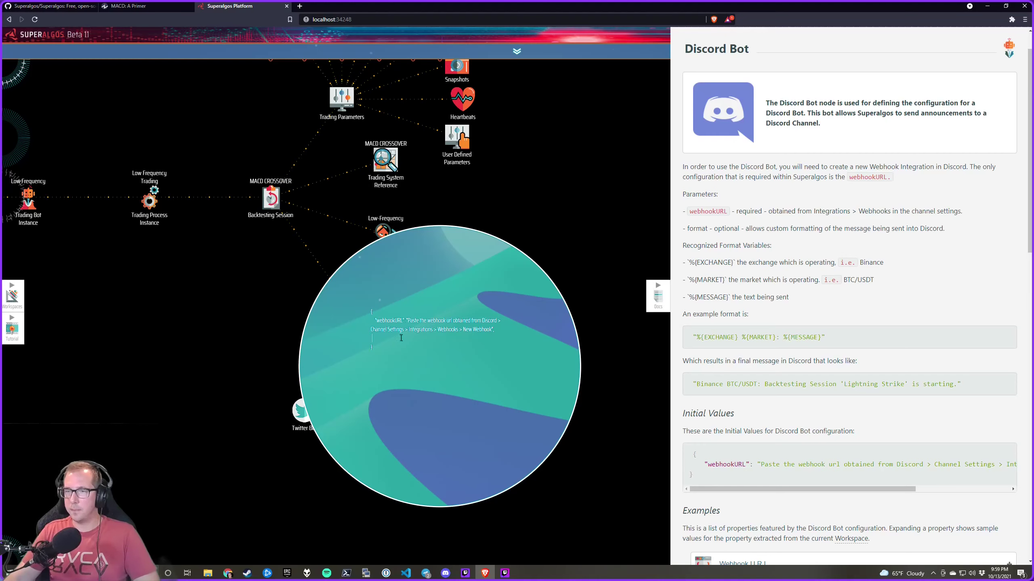
type("\"format\": \"%{EXCHANGE} %{MARKET}: %{MESSAGE}\"")
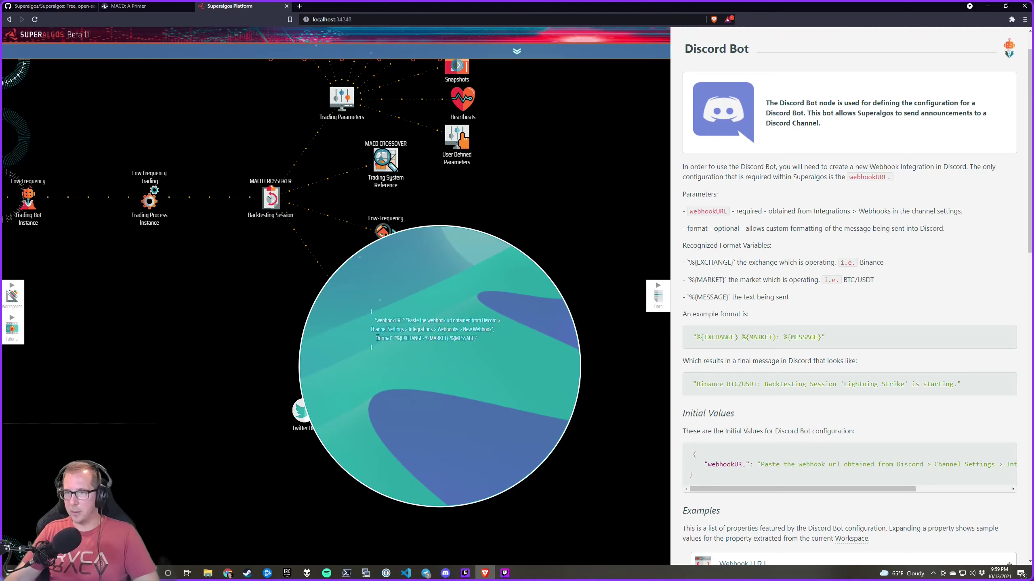
key("BackSpace")
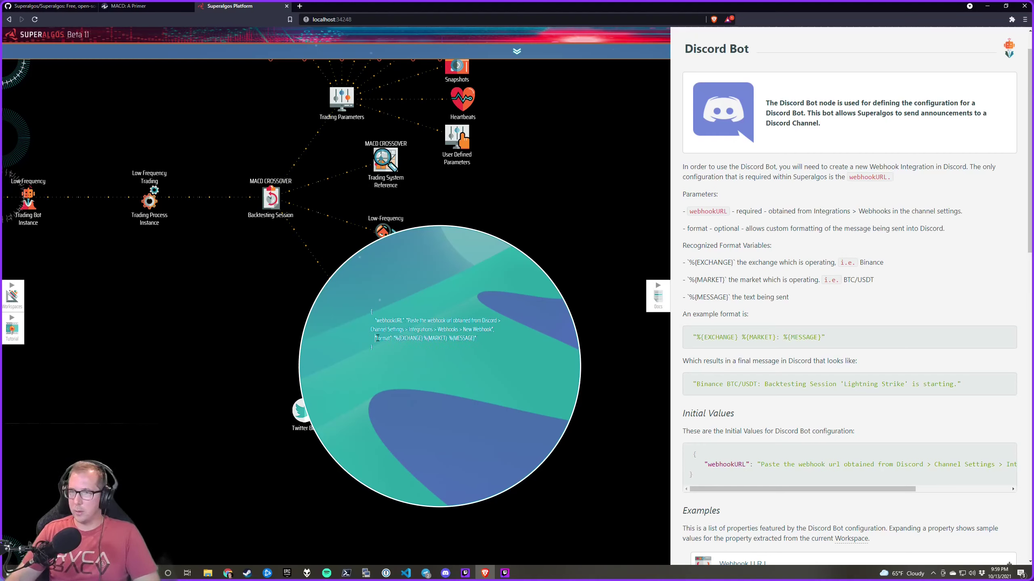
left_click(301, 344)
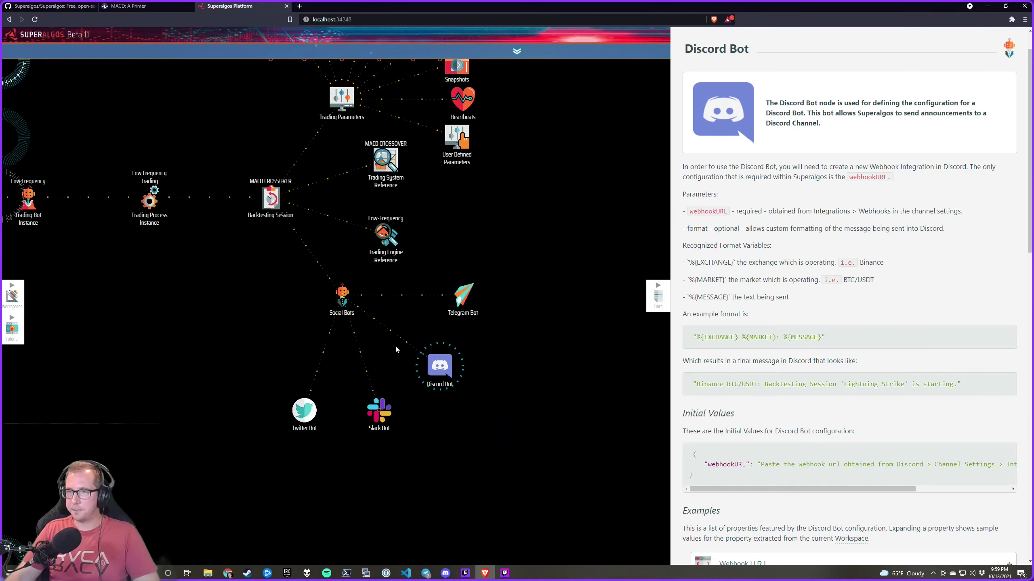
Review the format line and its MARKET variable in the Discord Bot's configuration
mouse_move(445, 298)
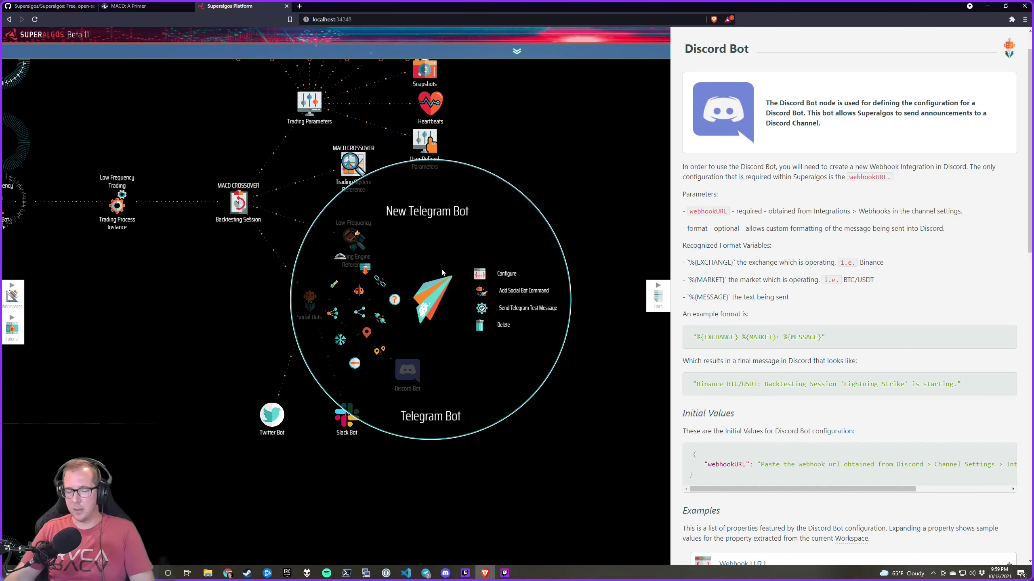
mouse_move(401, 375)
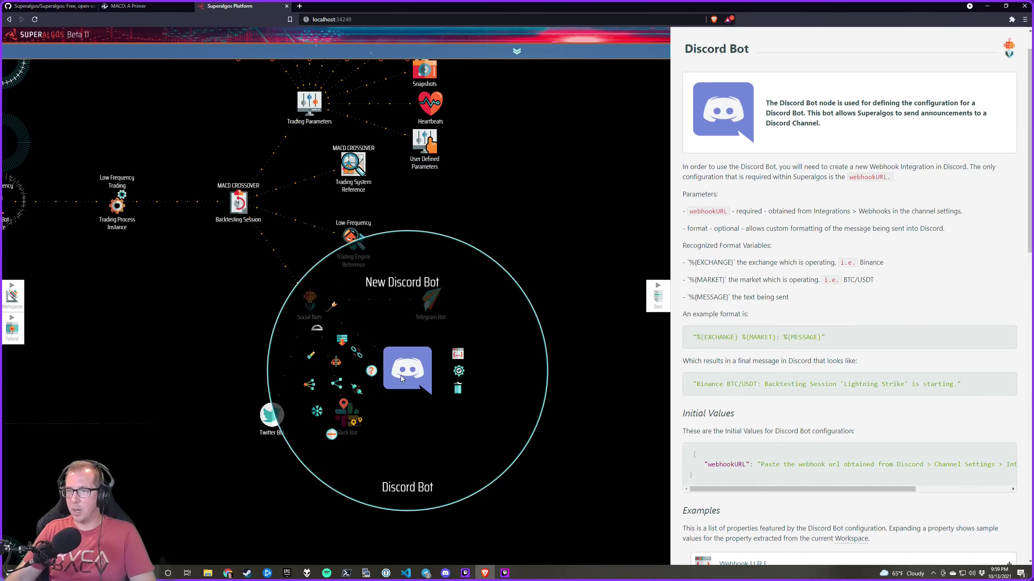
left_click(457, 353)
left_click(396, 343)
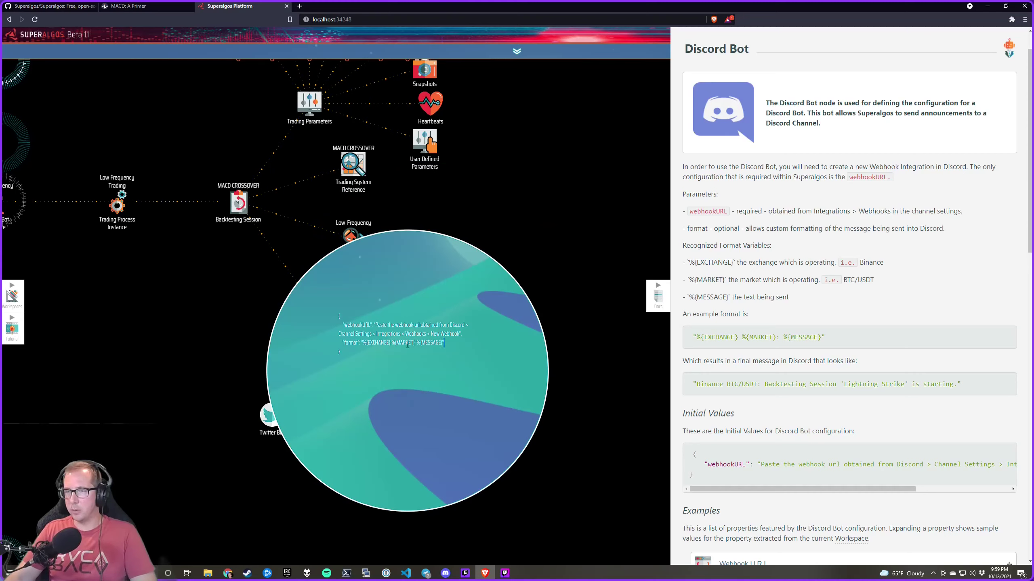
double_click(408, 343)
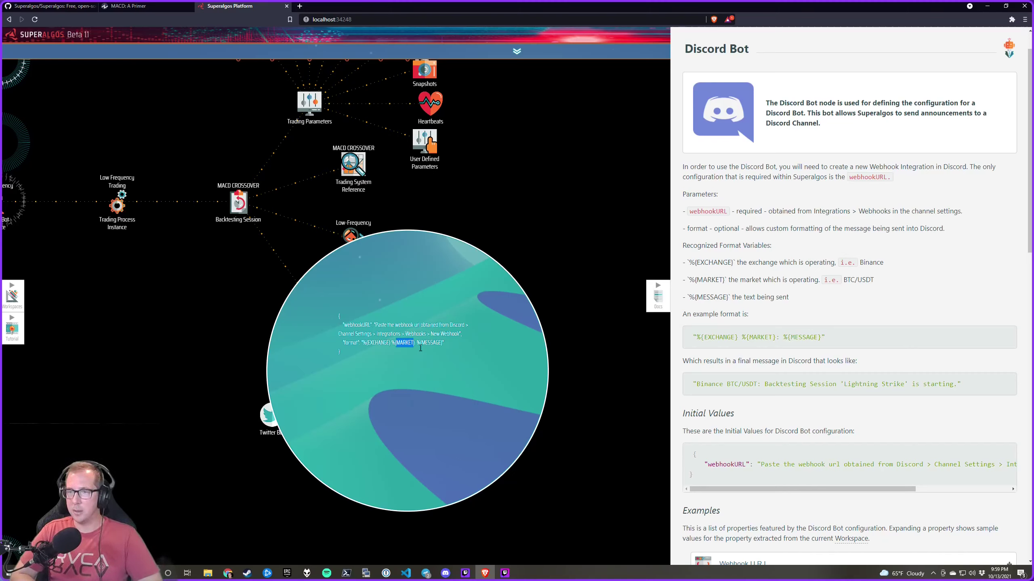
left_click(231, 333)
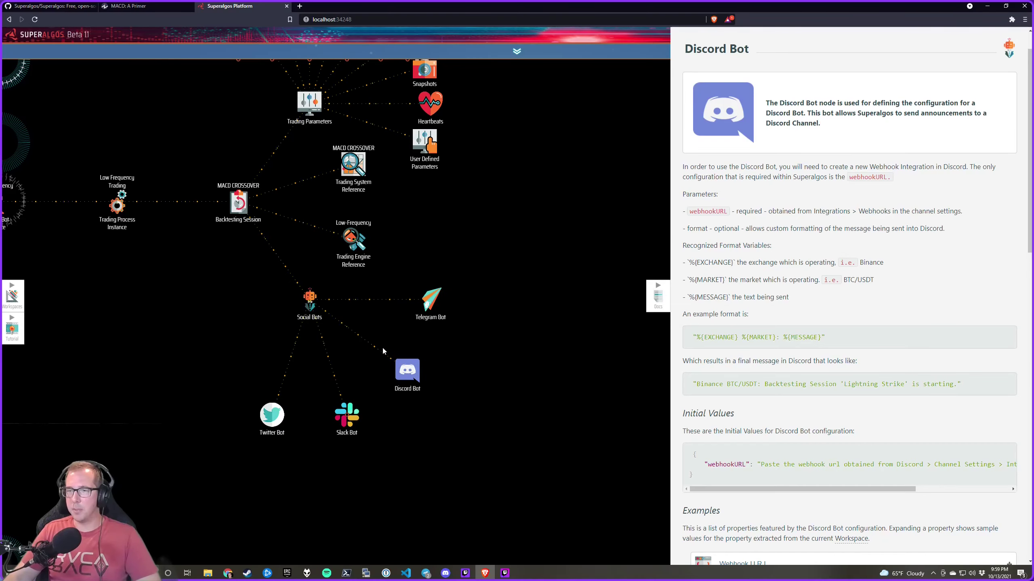
mouse_move(490, 361)
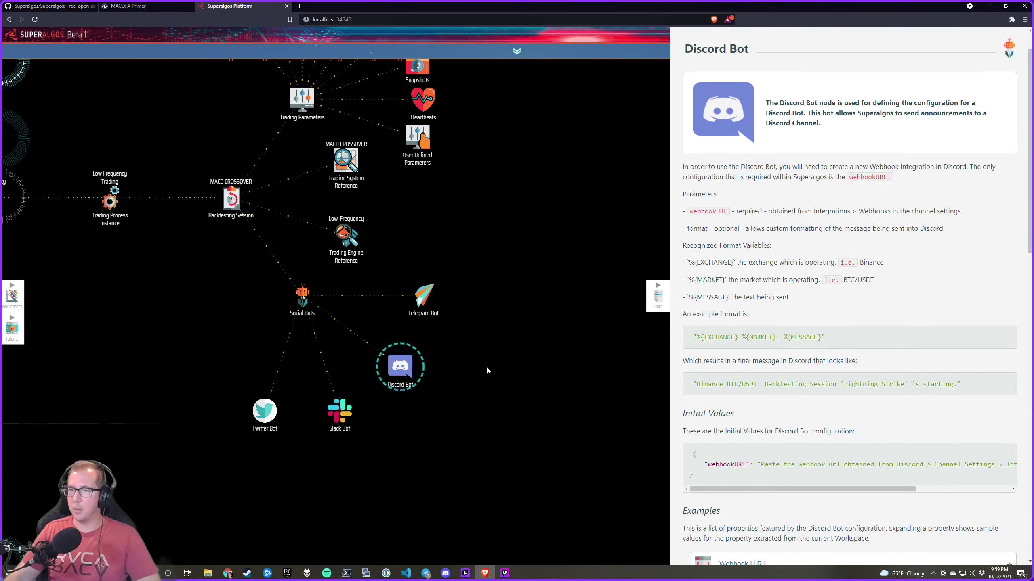
mouse_move(420, 372)
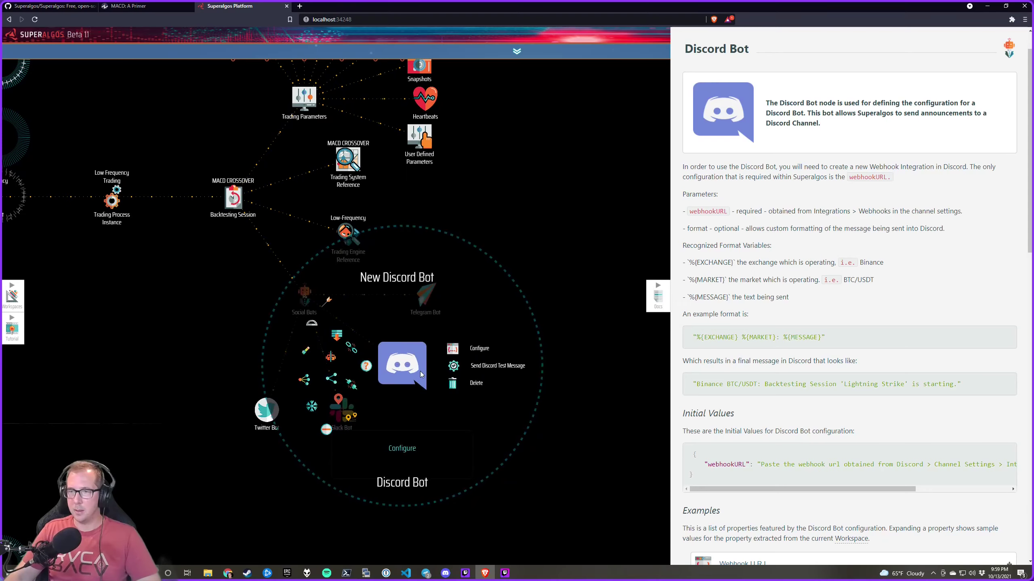
left_click(453, 349)
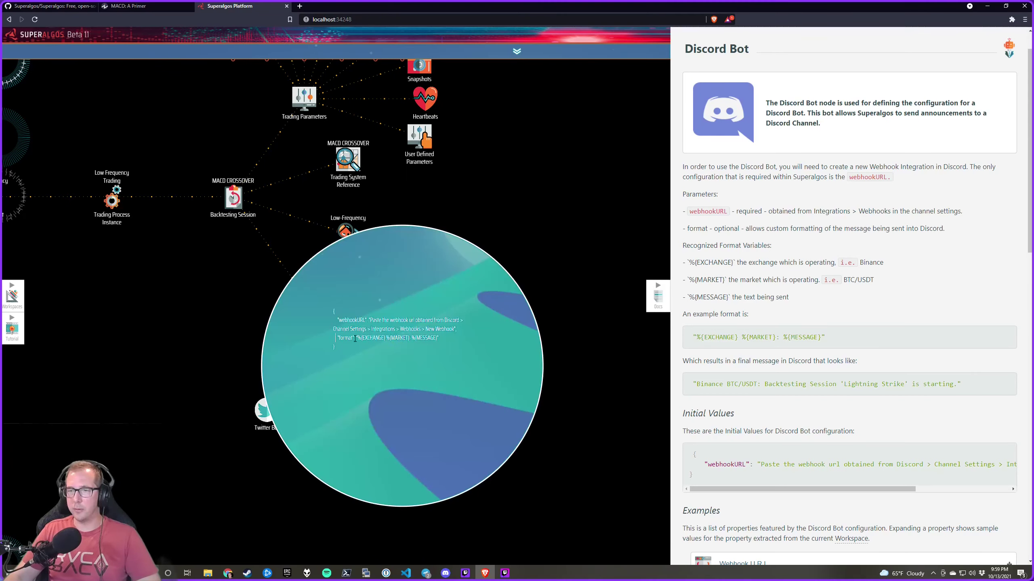
Check the format property in the Discord Bot's configuration against the one in the Slack Bot's configuration
left_click_drag(334, 340, 477, 338)
left_click(477, 338)
left_click(549, 361)
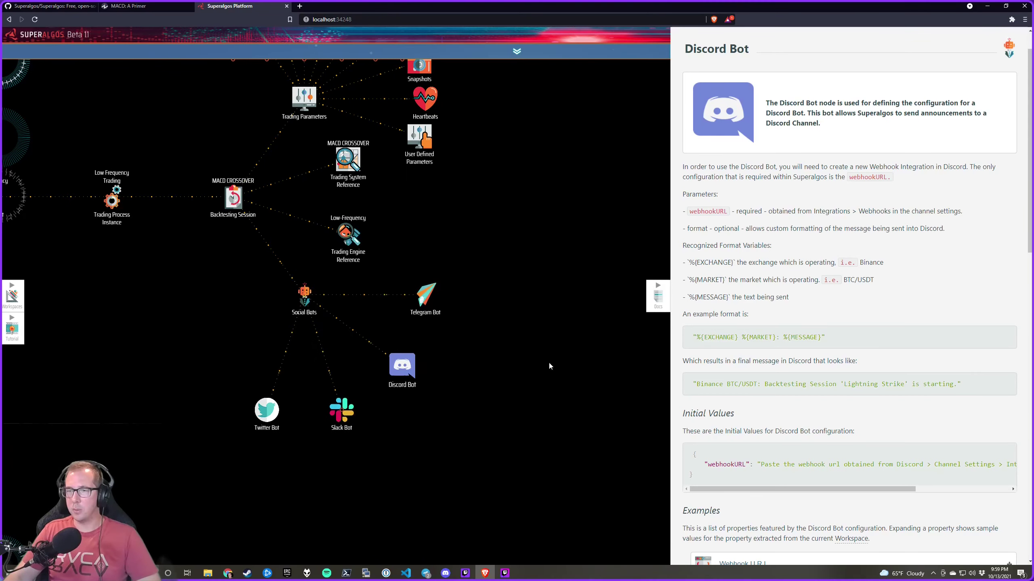
mouse_move(423, 368)
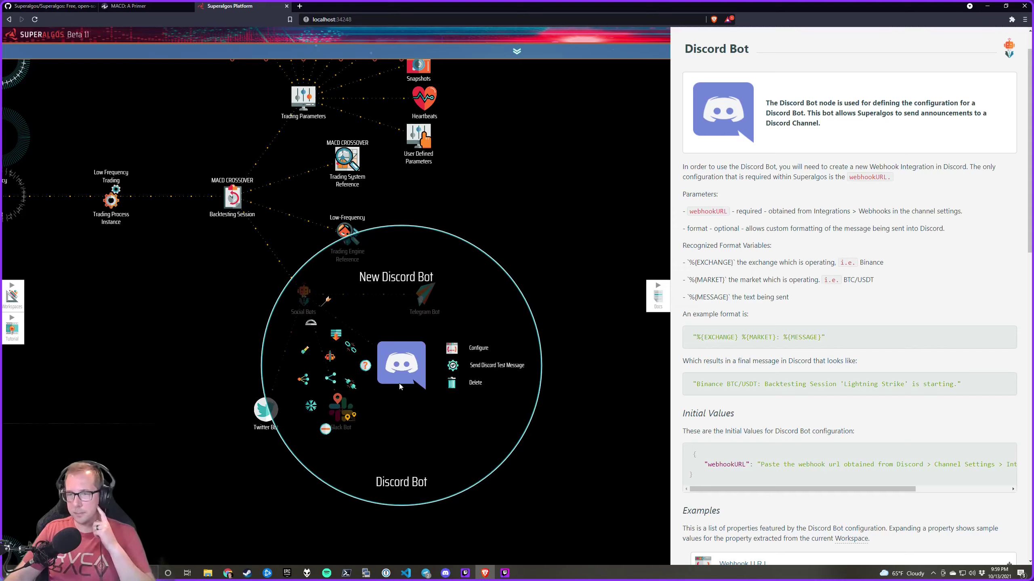
mouse_move(344, 409)
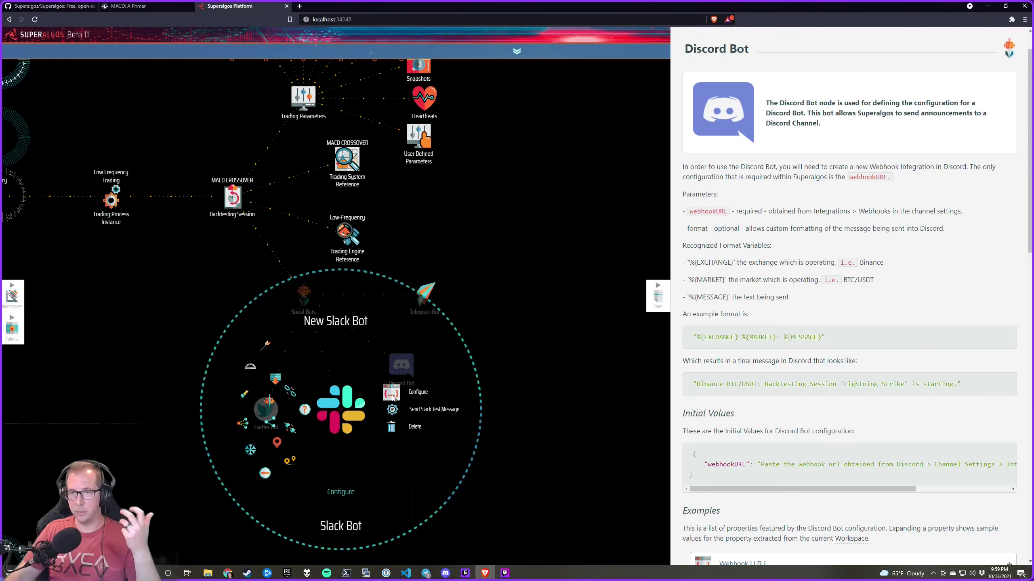
left_click(390, 394)
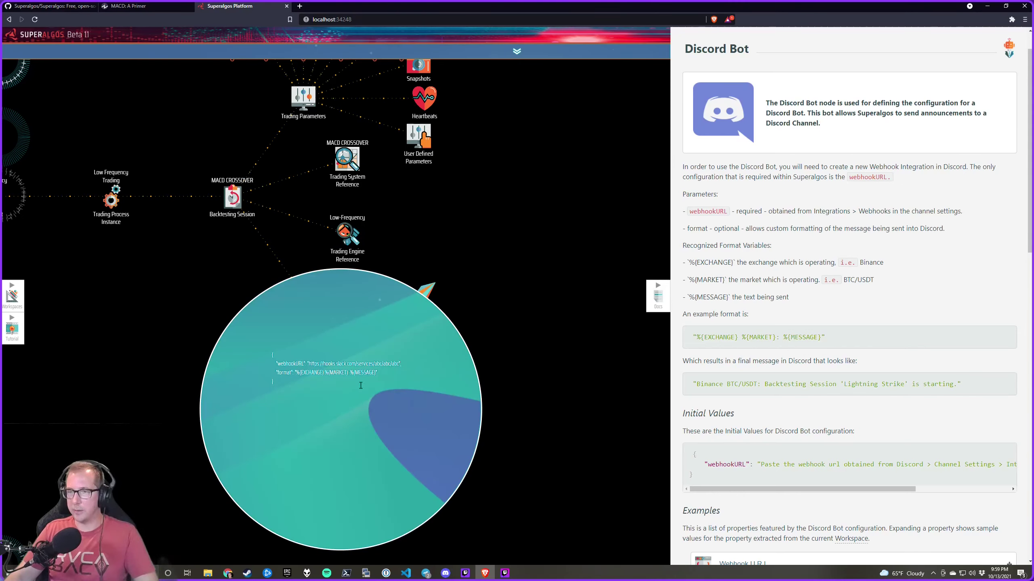
Review the botToken entry in the Twitter Bot's configuration
left_click_drag(180, 417, 253, 358)
mouse_move(315, 338)
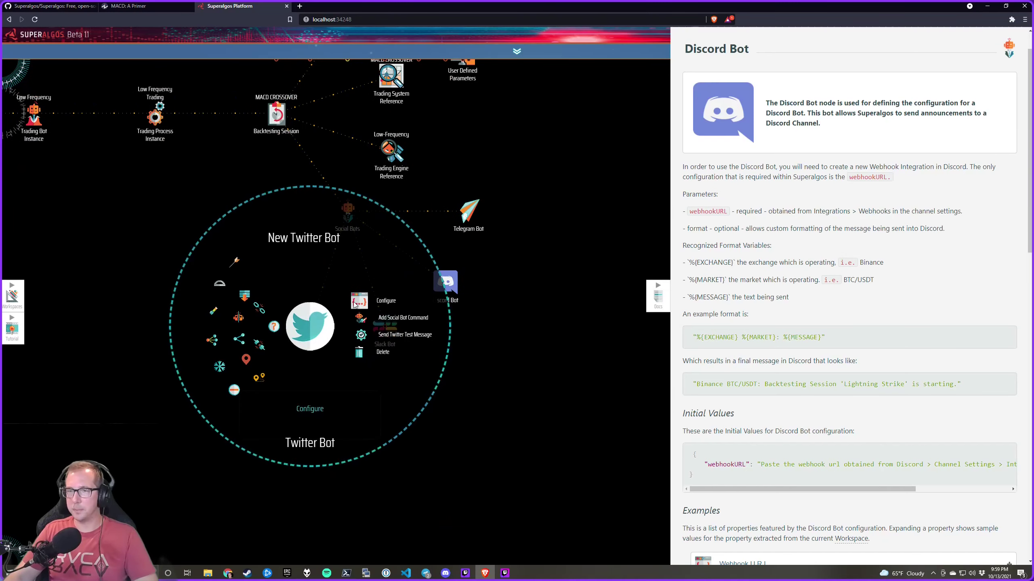
left_click(360, 301)
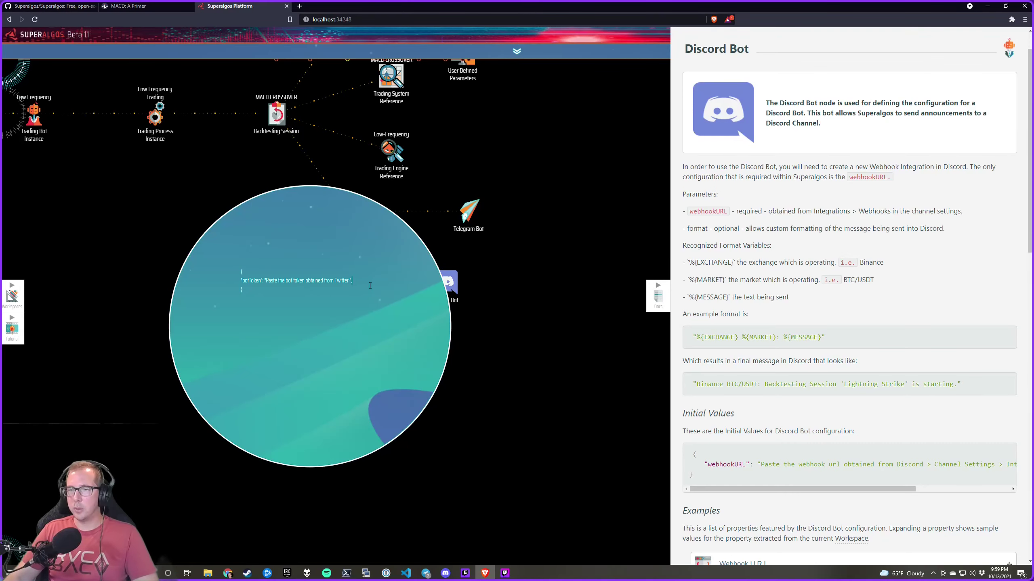
left_click(326, 321)
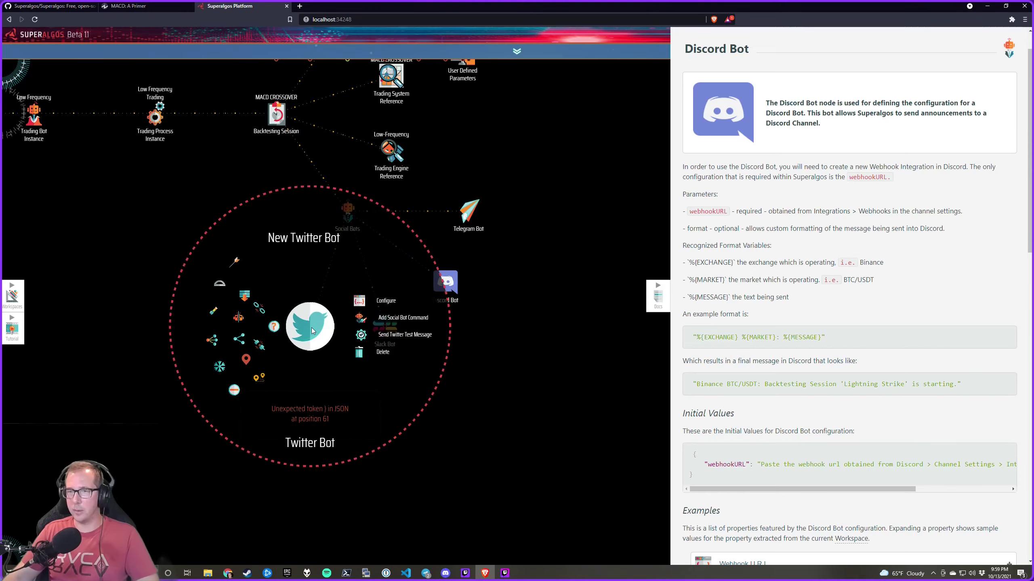
left_click(364, 302)
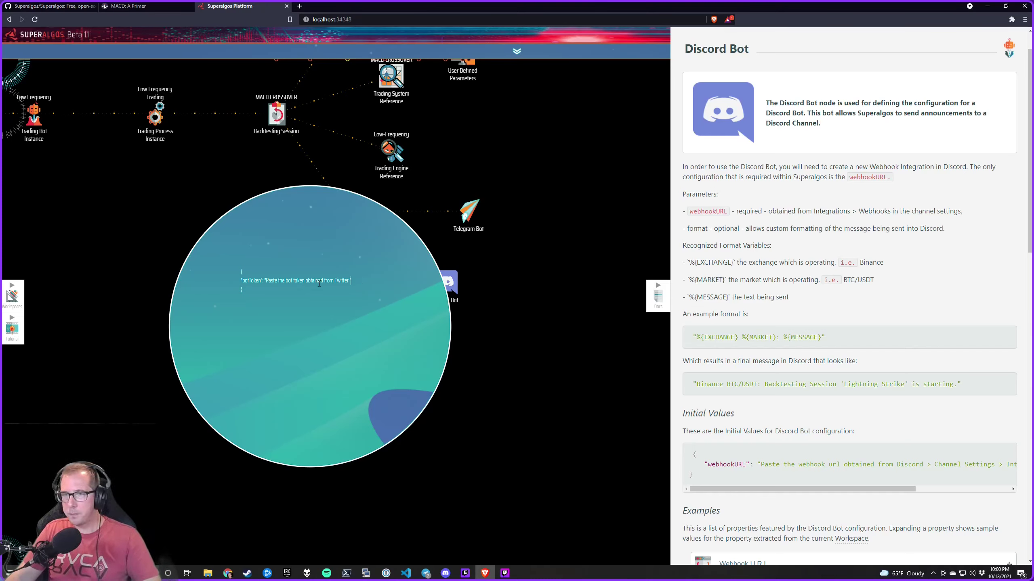
left_click_drag(241, 281, 353, 282)
left_click(353, 282)
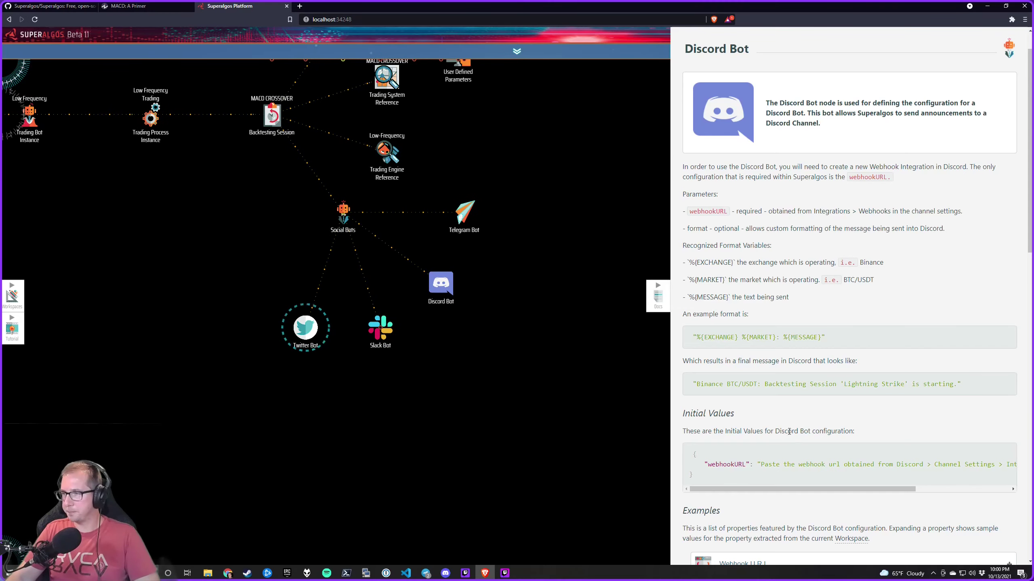
Compare the example format's EXCHANGE and MARKET variables with the resulting sample message in the Discord Bot documentation
scroll(785, 407, "down", 4)
scroll(780, 379, "up", 4)
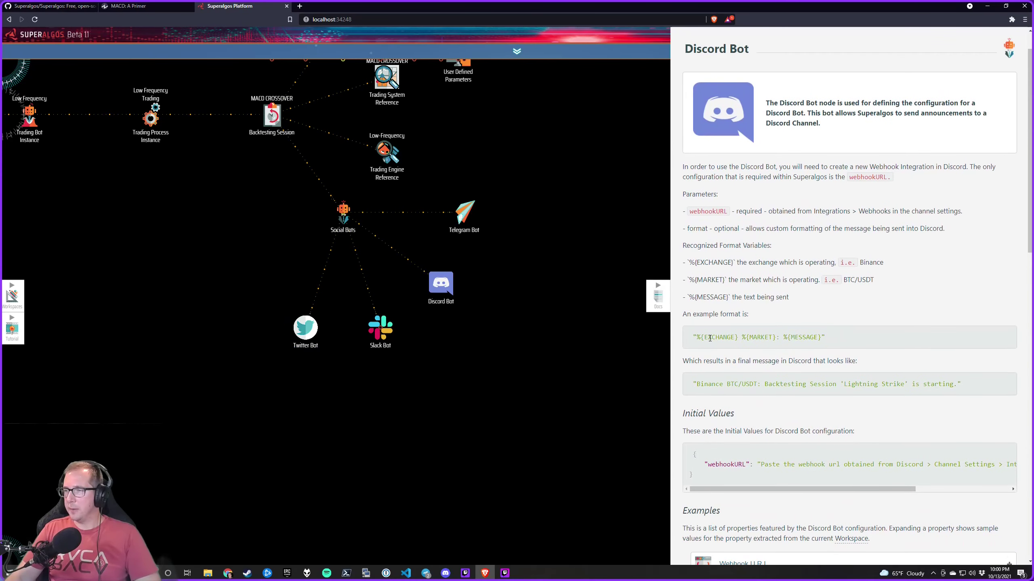
left_click_drag(710, 338, 765, 335)
left_click_drag(700, 384, 754, 382)
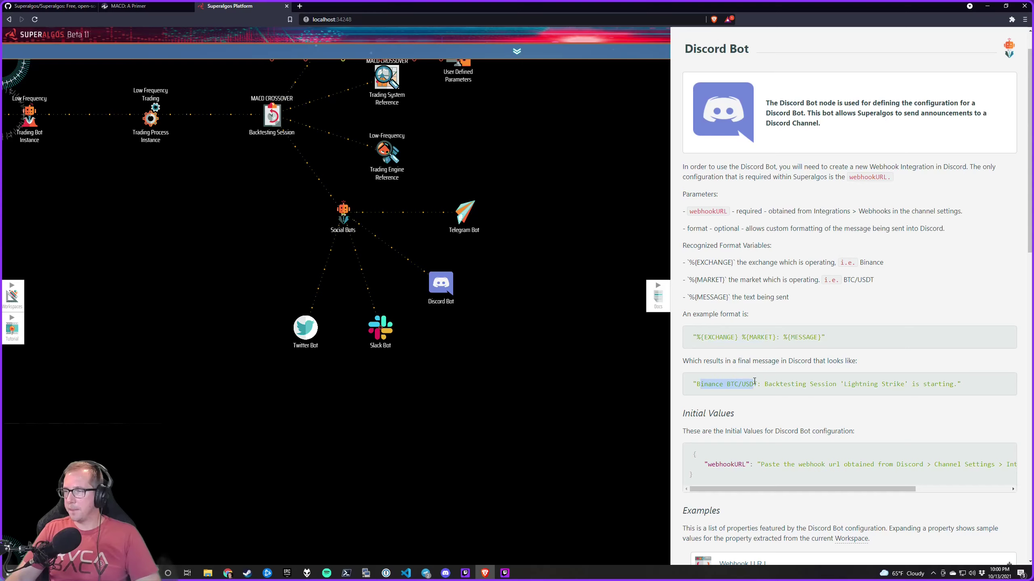
left_click(782, 383)
left_click_drag(776, 337, 700, 342)
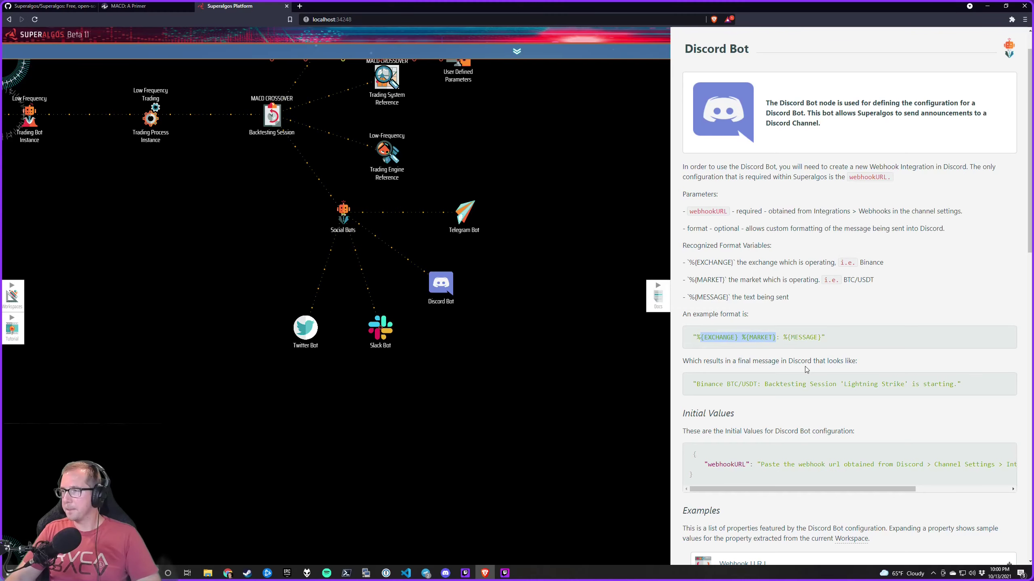
Close the documentation and replace the Close Stage's Announcement Formula placeholder with the opening text "THIS IS THE CLOSE STAGE EXIT
left_click_drag(547, 370, 637, 380)
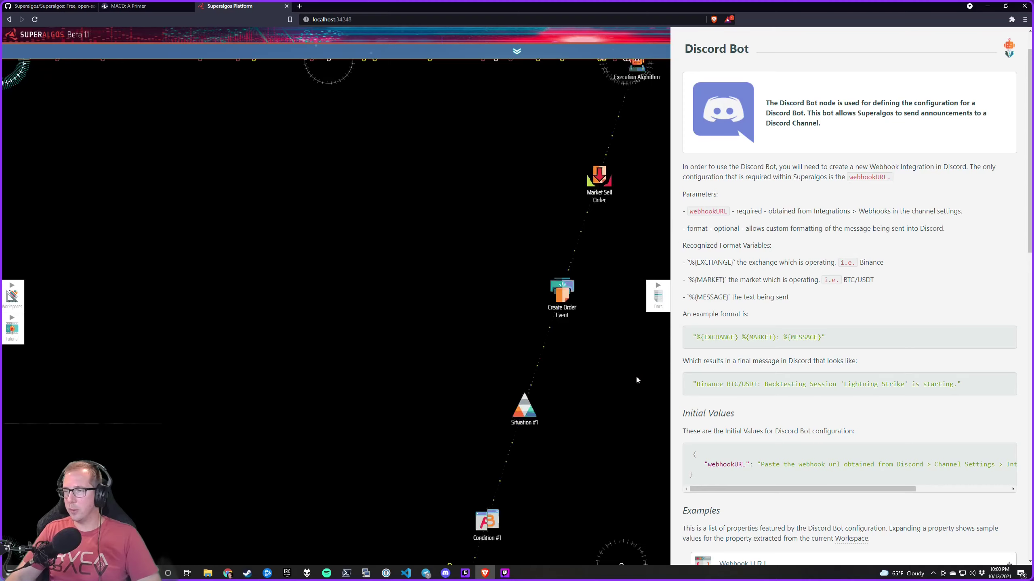
left_click(665, 299)
scroll(598, 391, "down", 5)
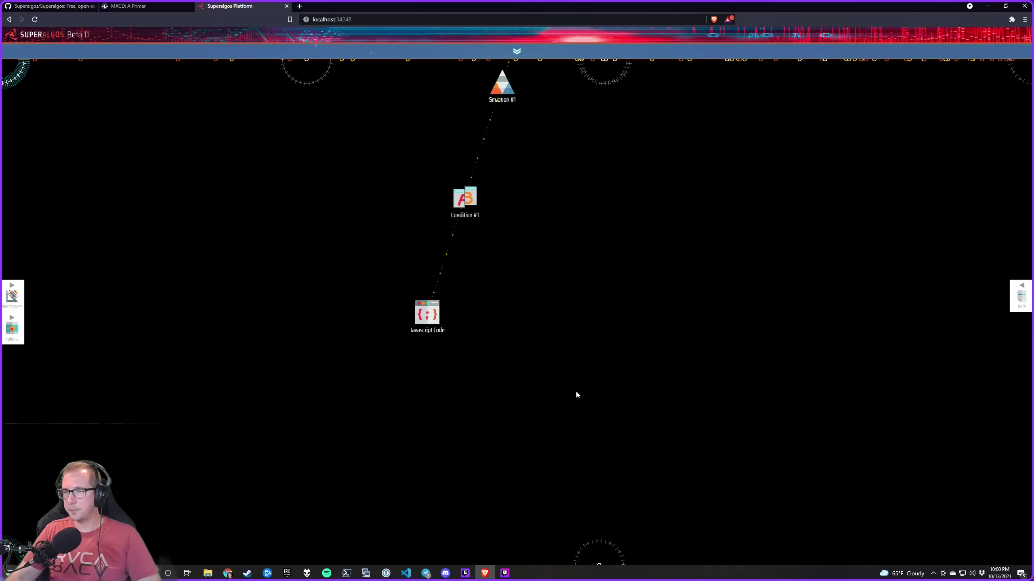
scroll(376, 450, "up", 10)
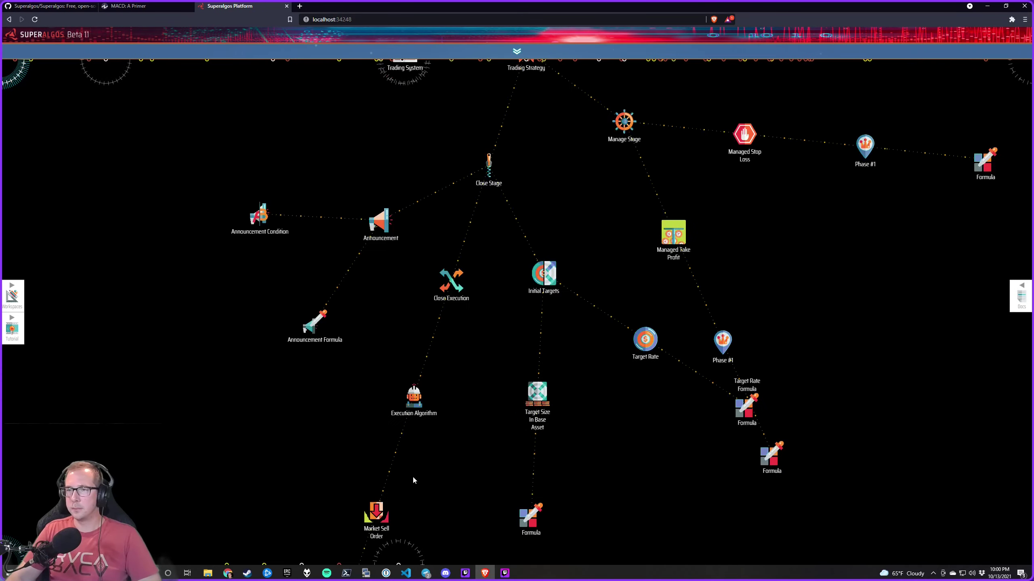
left_click(495, 379)
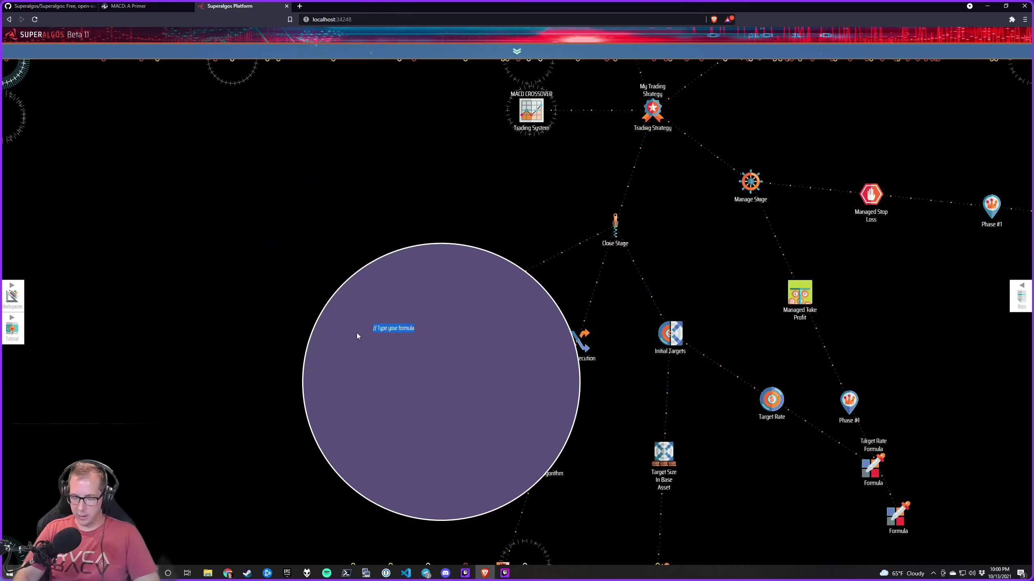
key("BackSpace")
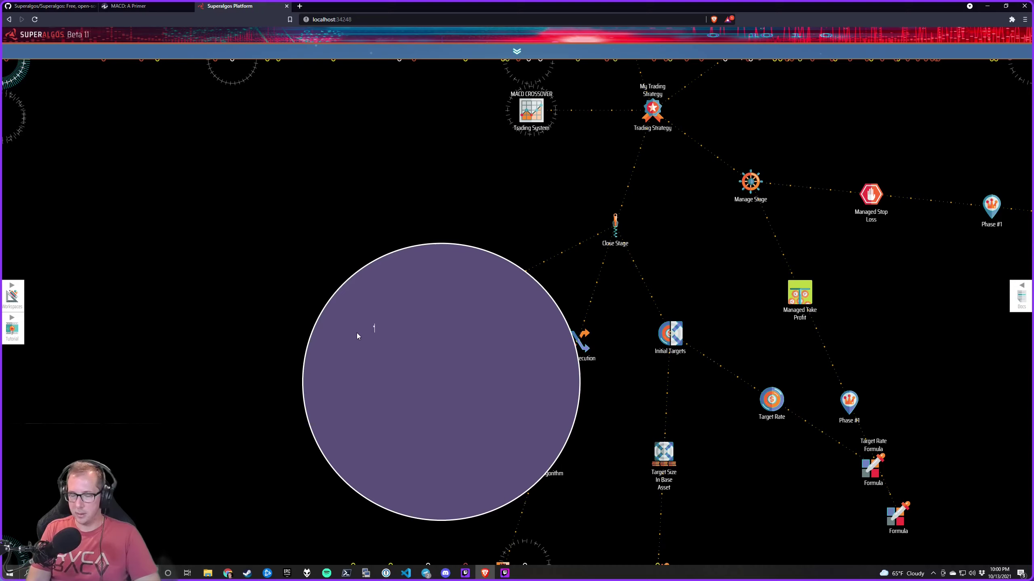
type("\"THIS IS")
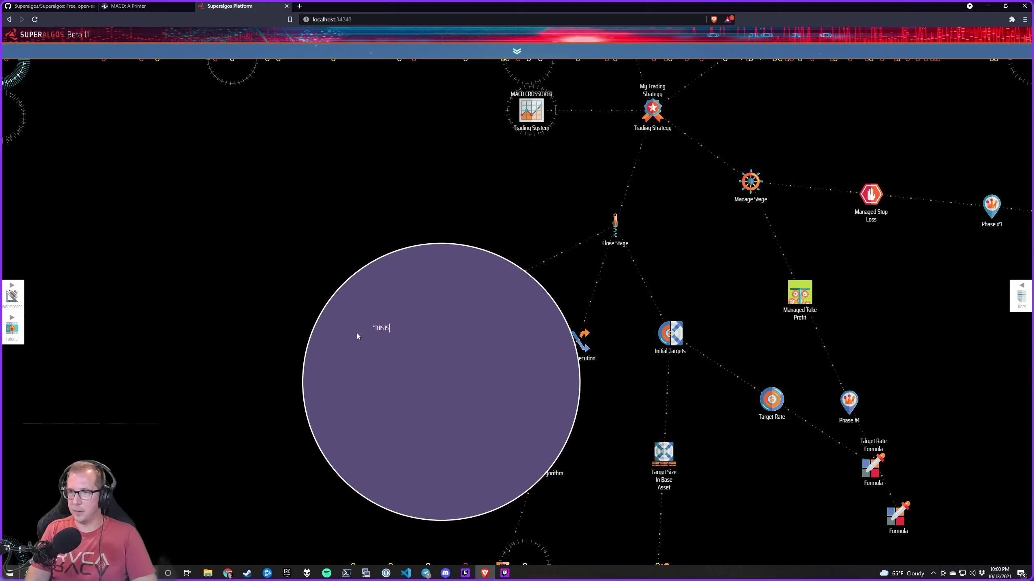
type(" THE CLO")
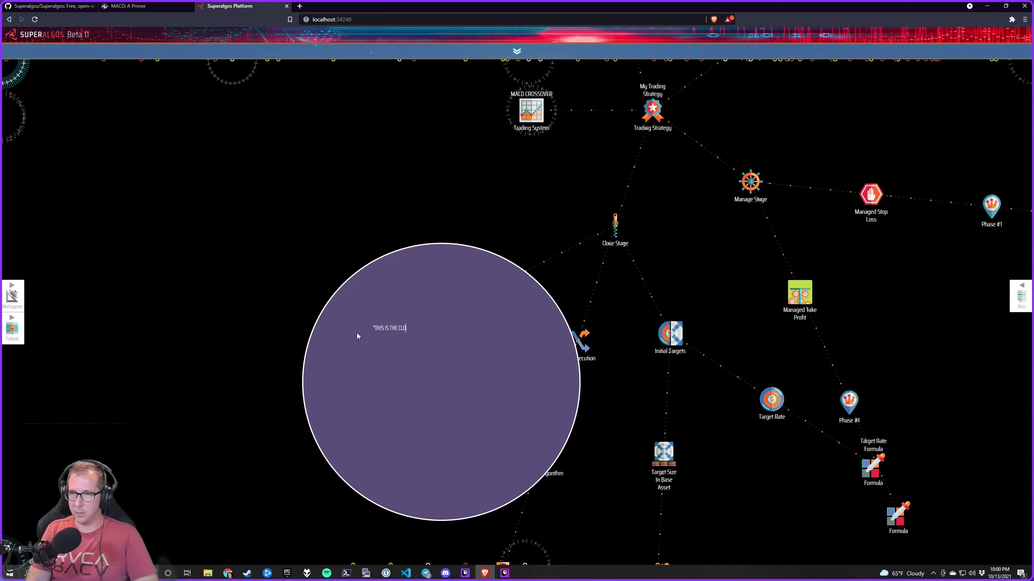
type("SE STAGE EXIT.")
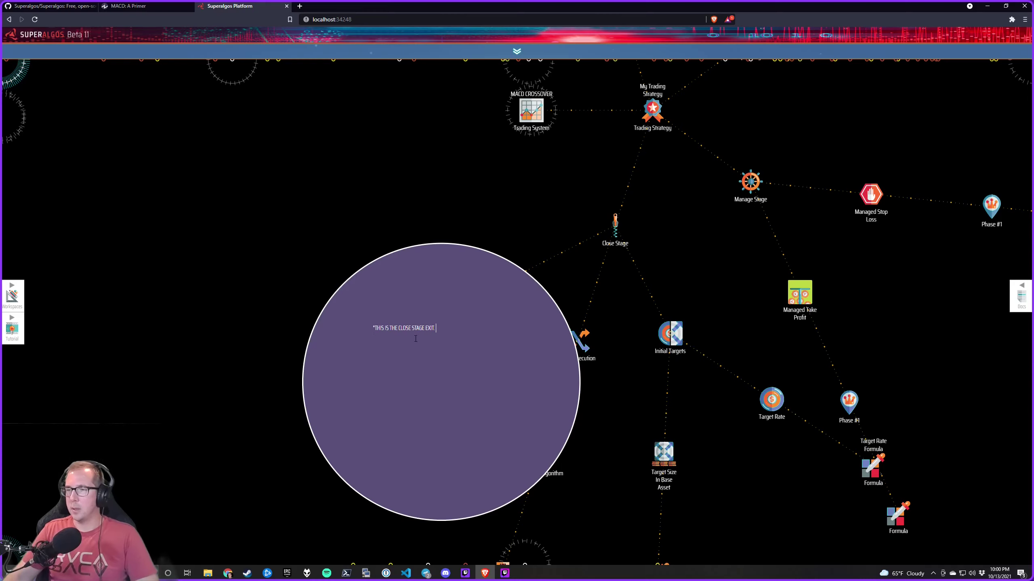
left_click(543, 228)
Collapse the Position node under Trading Current in the trading engine and expand the Trading Episode node
scroll(598, 222, "down", 5)
scroll(650, 235, "up", 5)
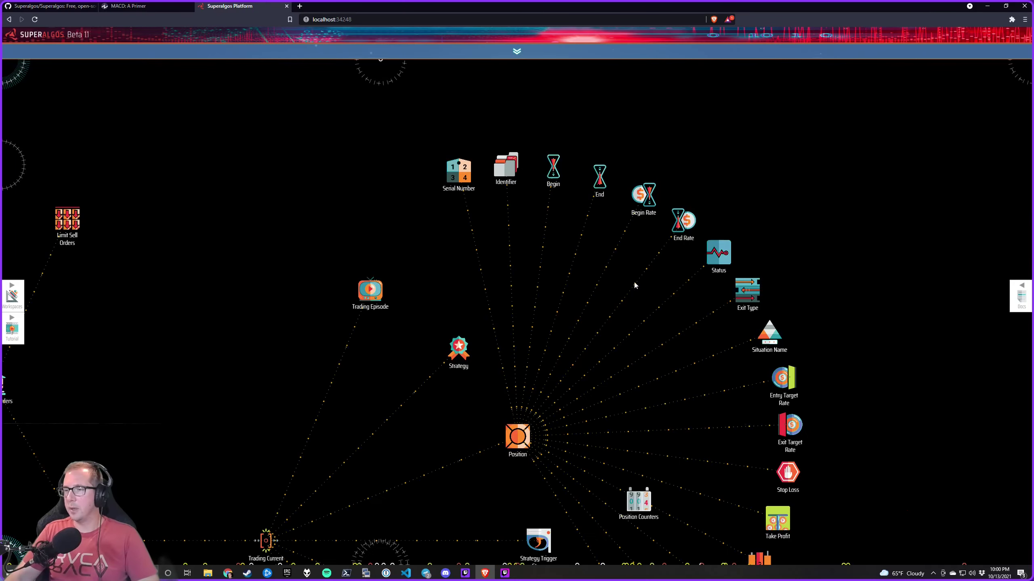
mouse_move(517, 436)
left_click(442, 500)
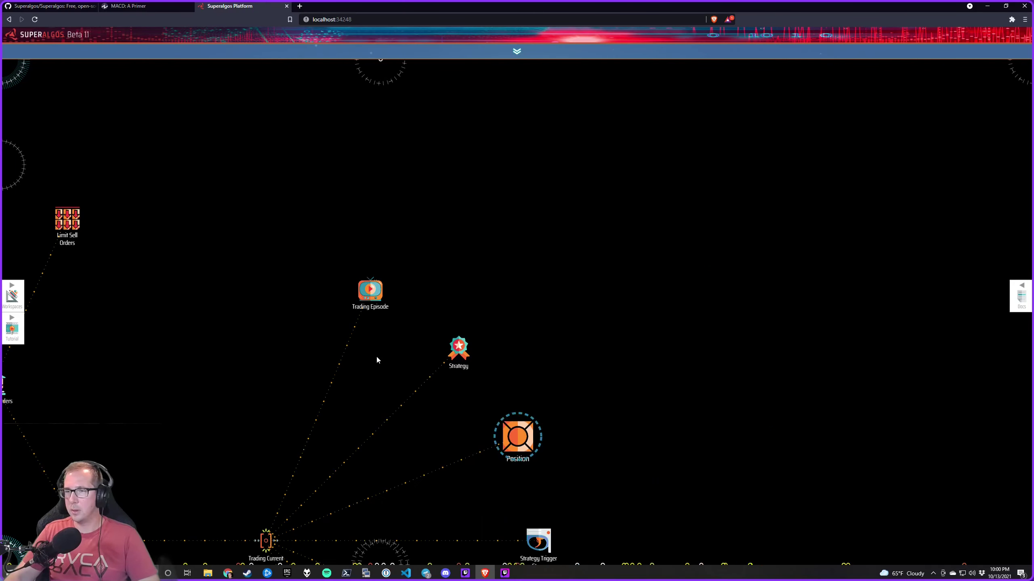
mouse_move(369, 290)
left_click(294, 352)
Expand Trading Episode Statistics and copy the code path of its ROI node's value
left_click_drag(560, 233, 489, 300)
mouse_move(588, 289)
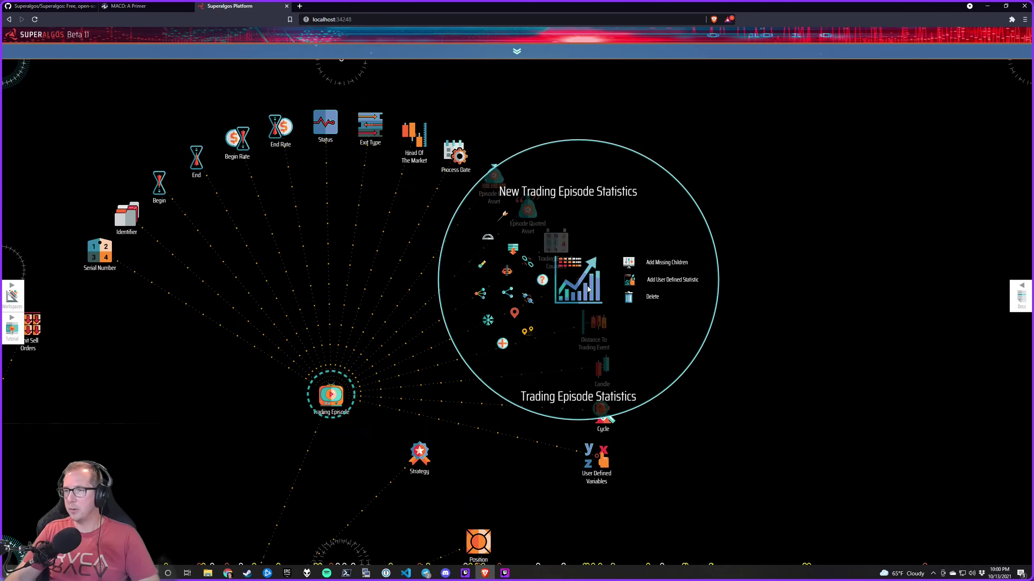
left_click(503, 344)
left_click_drag(766, 281, 676, 422)
mouse_move(609, 290)
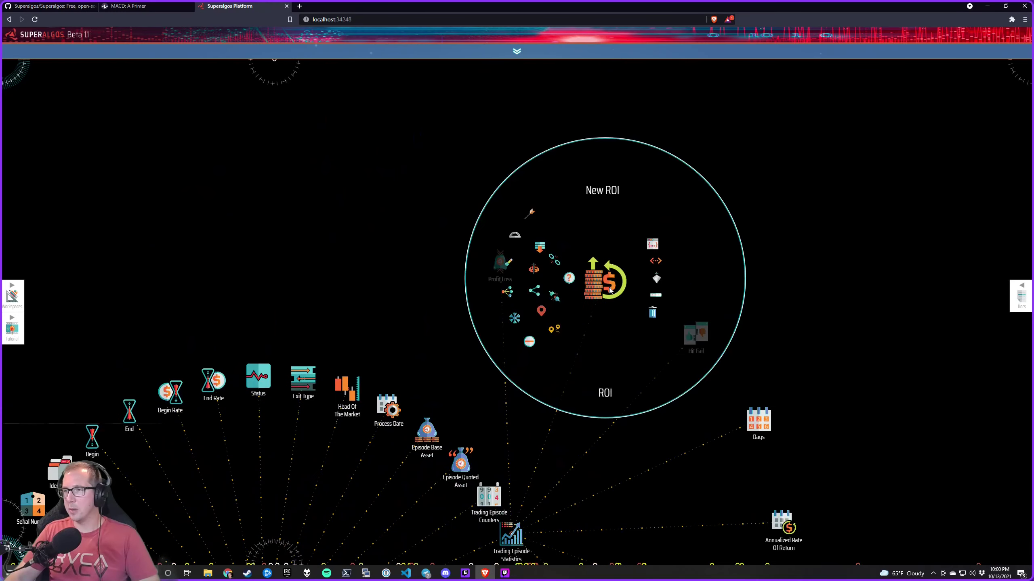
left_click(683, 265)
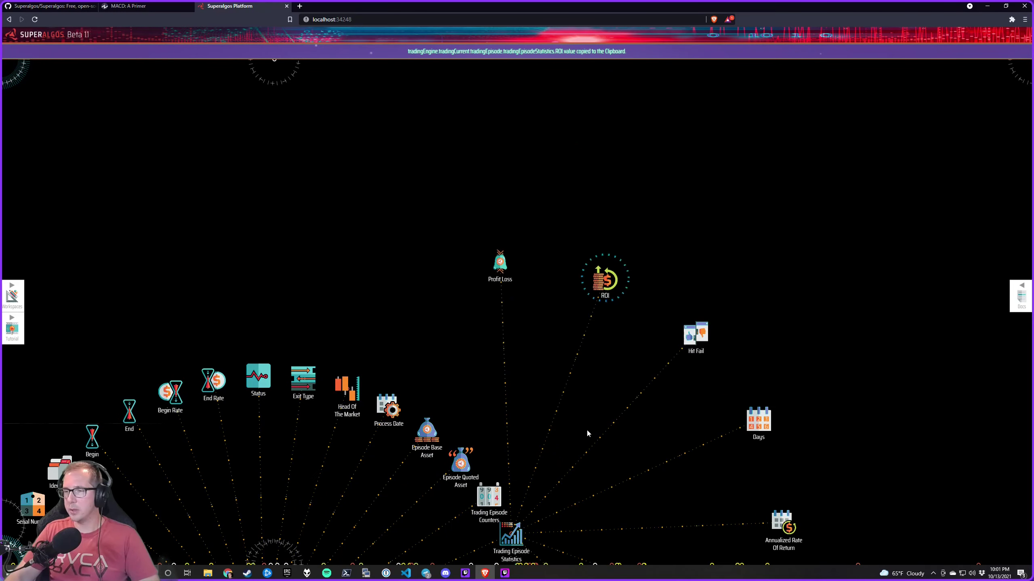
Complete the Close Stage's Announcement Formula with ROI=" + tradingEngine.tradingCurrent.tradingEpisode.tradingEpisodeStatistics.ROI.value
key("ctrl+1")
mouse_move(463, 400)
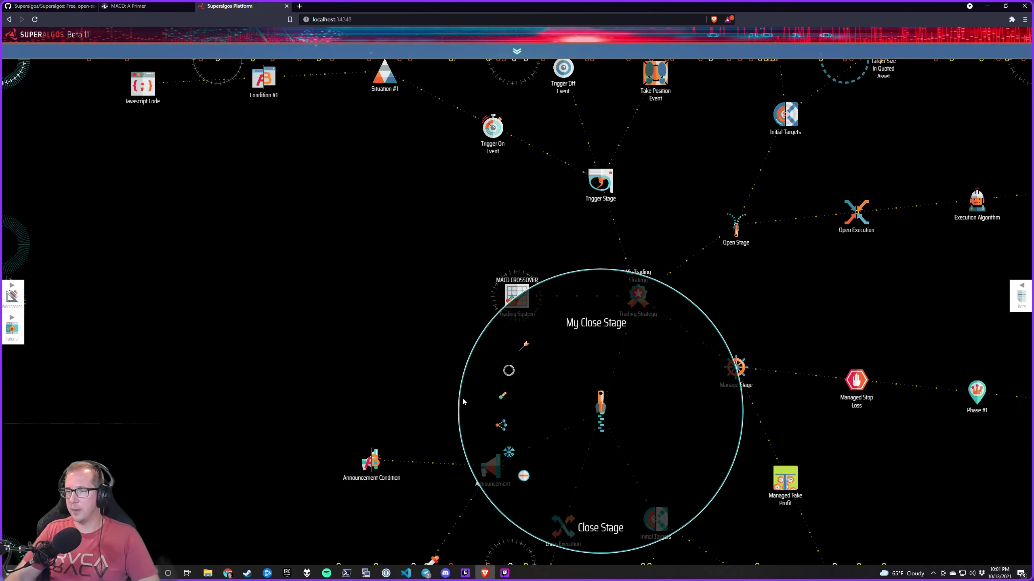
left_click_drag(259, 490, 276, 284)
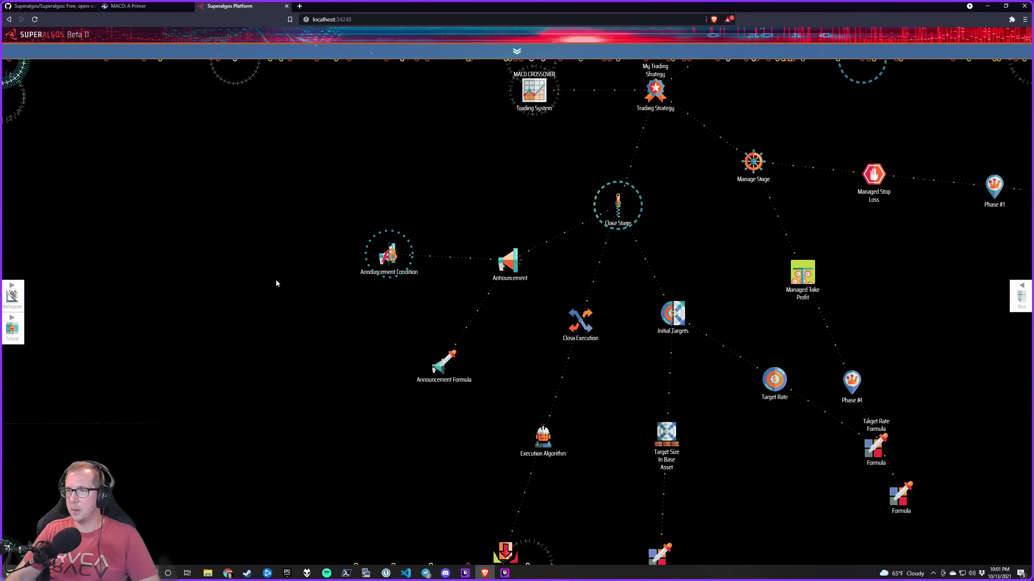
mouse_move(401, 401)
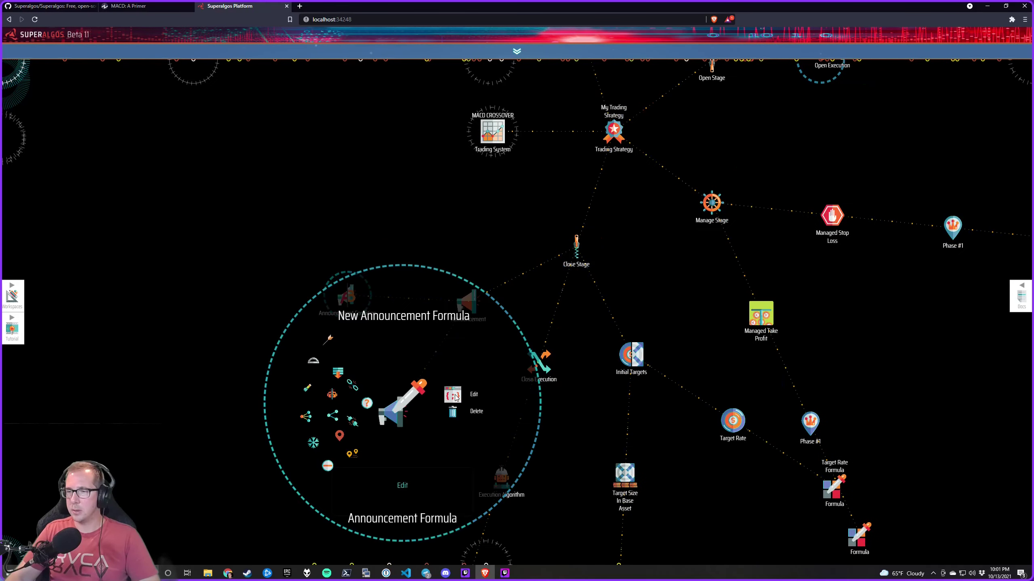
left_click(395, 361)
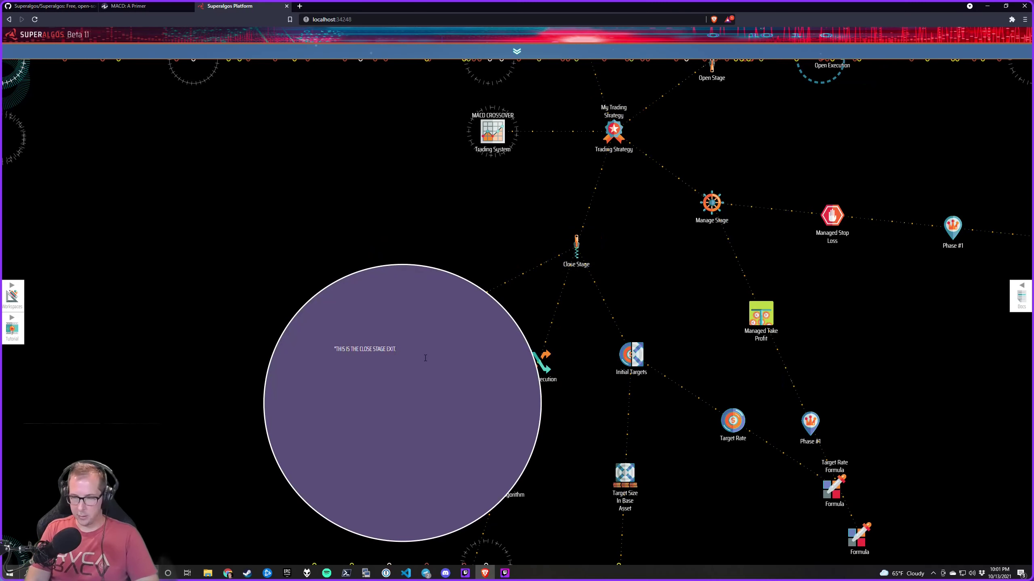
type("ROI=\" +")
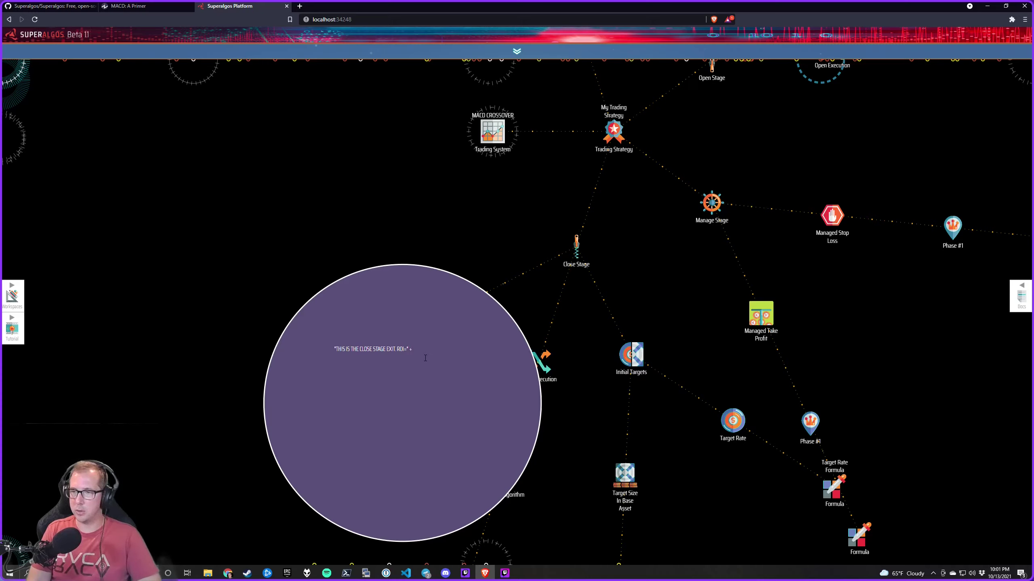
type("tradingEngine.tradingCurrent.tradingEpisode.tradingEpisodeStatistics.ROI.value")
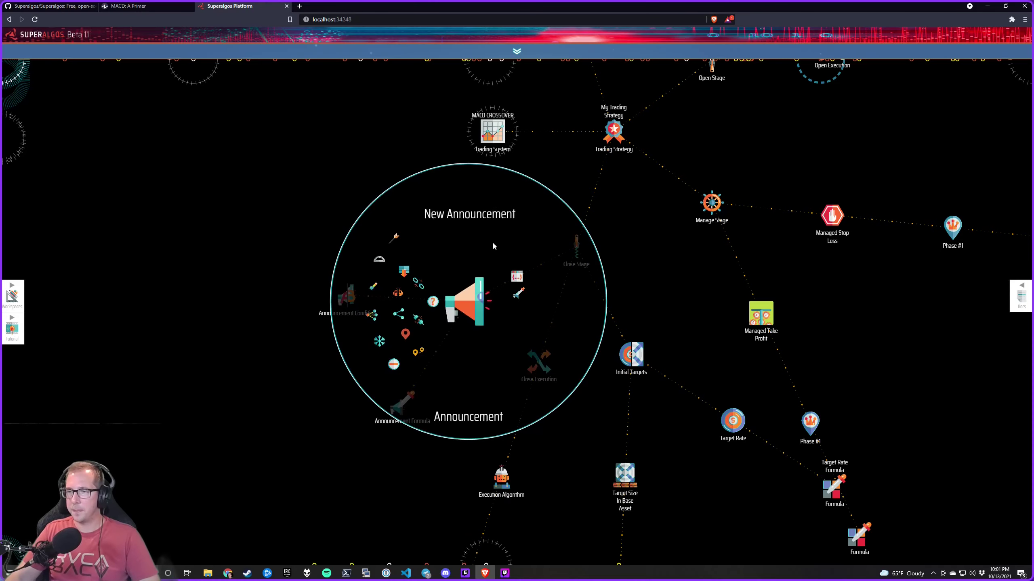
Examine the Close Stage's announcement nodes and its Close Execution branch from the Execution Algorithm through the Market Sell Order to the JavaScript Code
mouse_move(345, 286)
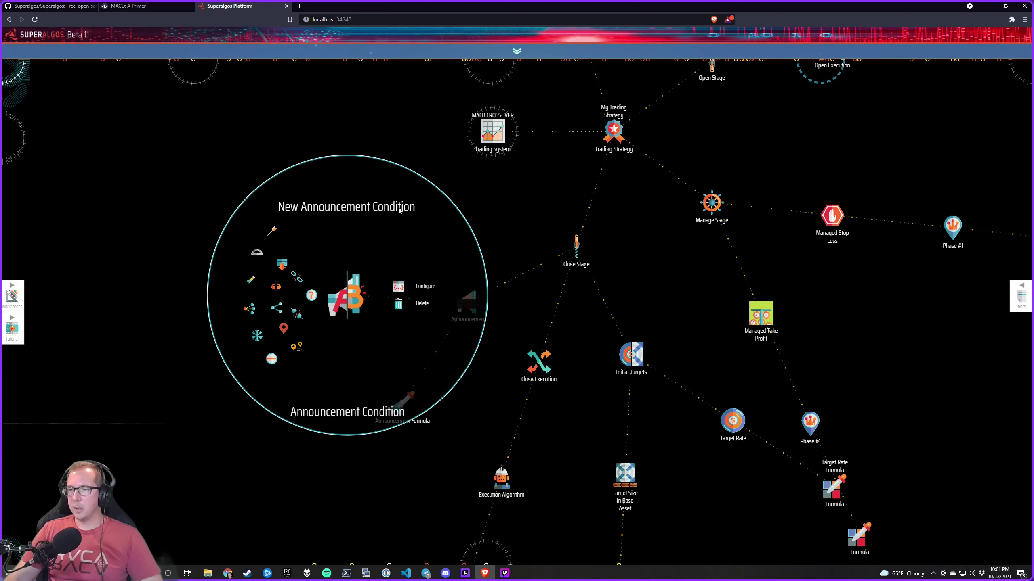
mouse_move(471, 201)
left_mouse_down()
mouse_move(408, 189)
mouse_move(455, 200)
left_mouse_up()
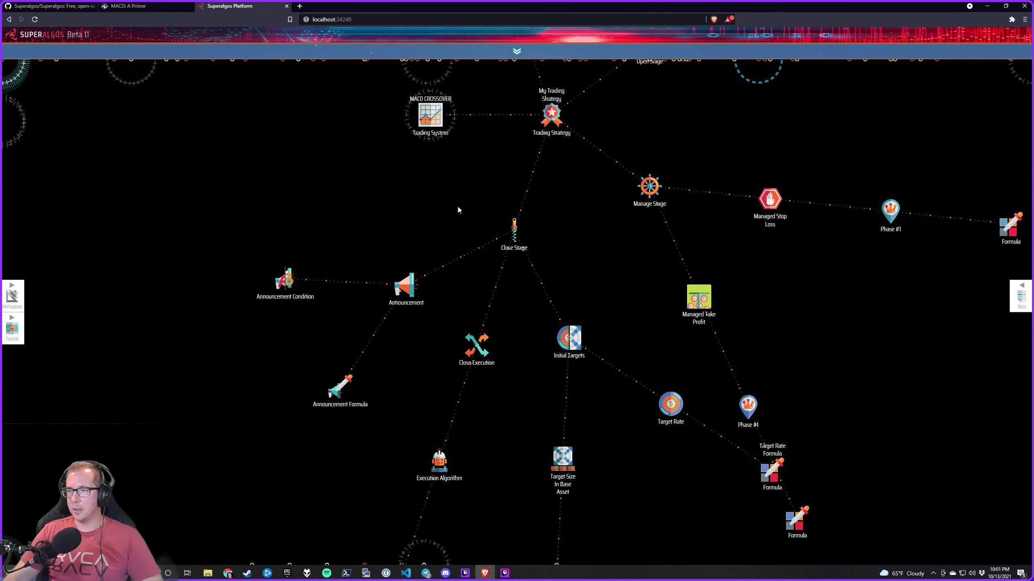
left_click_drag(313, 414, 272, 284)
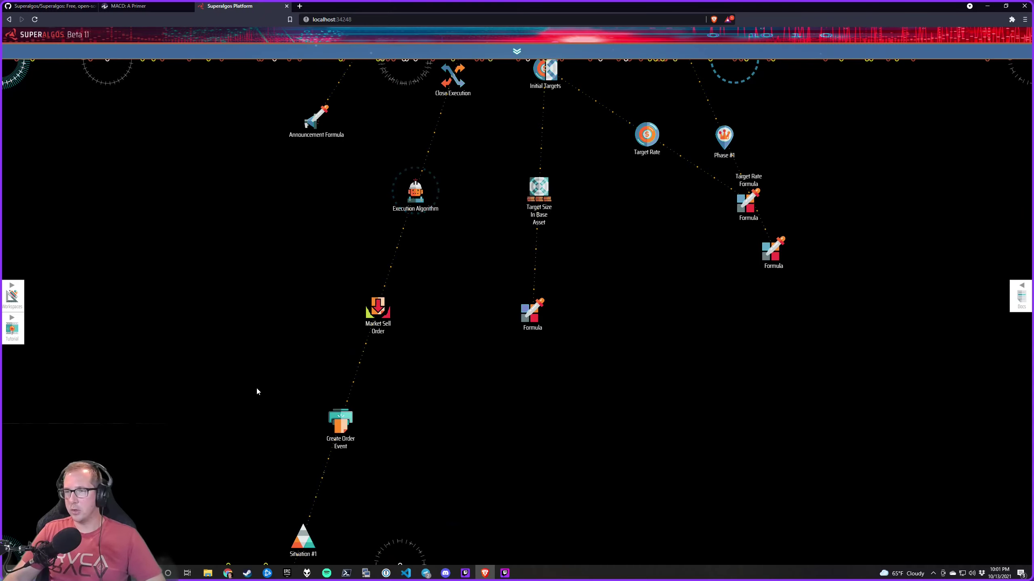
left_click_drag(247, 321, 294, 95)
left_click_drag(286, 327, 226, 445)
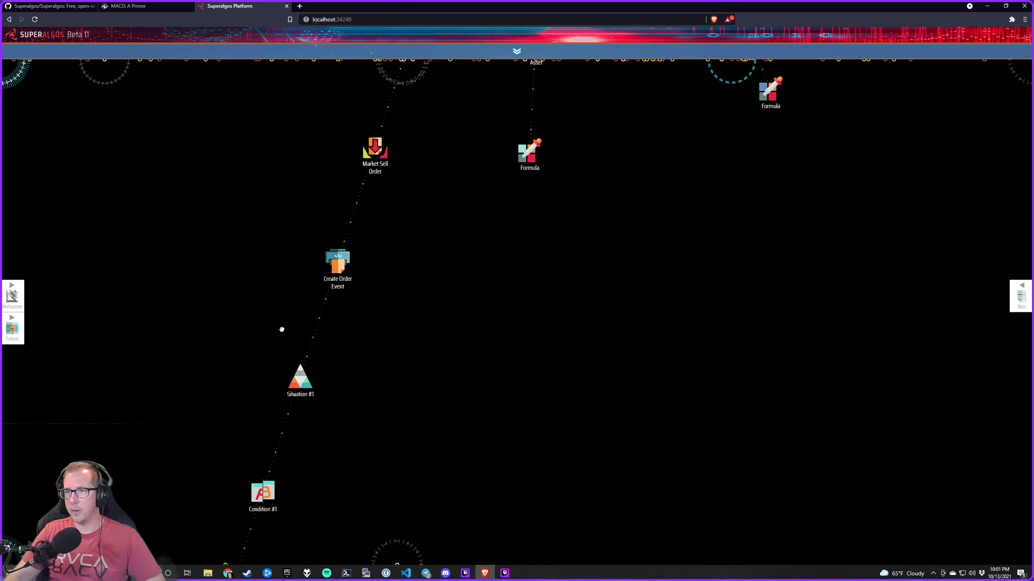
left_click_drag(281, 330, 210, 450)
left_click_drag(233, 345, 198, 487)
mouse_move(312, 398)
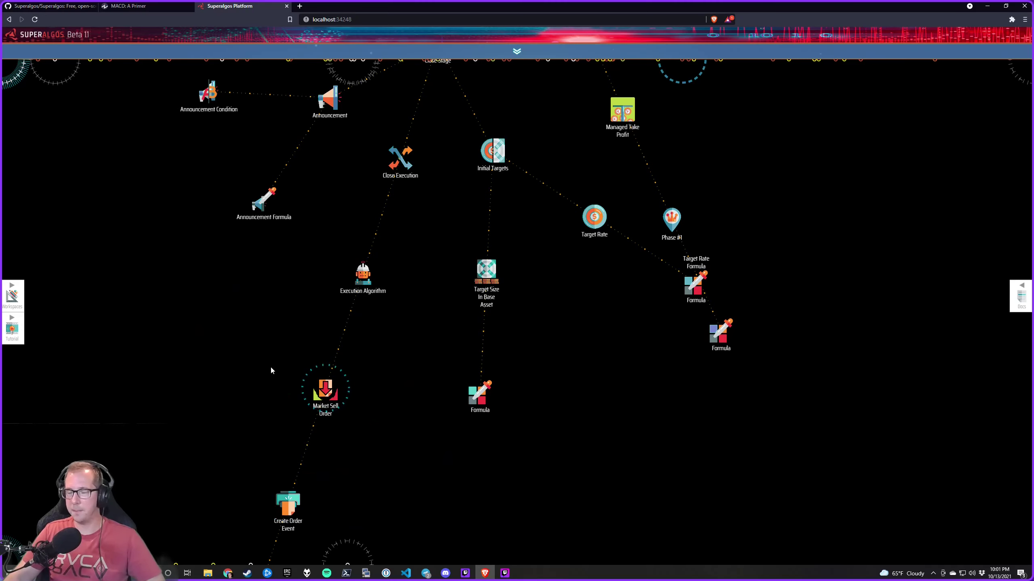
left_click_drag(269, 365, 342, 385)
mouse_move(377, 409)
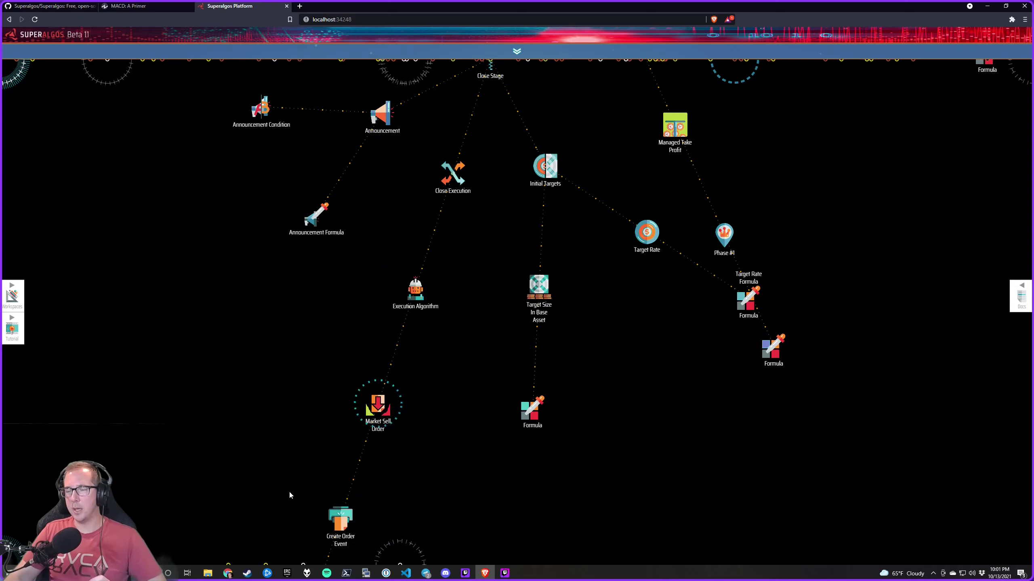
scroll(289, 491, "down", 6)
scroll(272, 311, "down", 3)
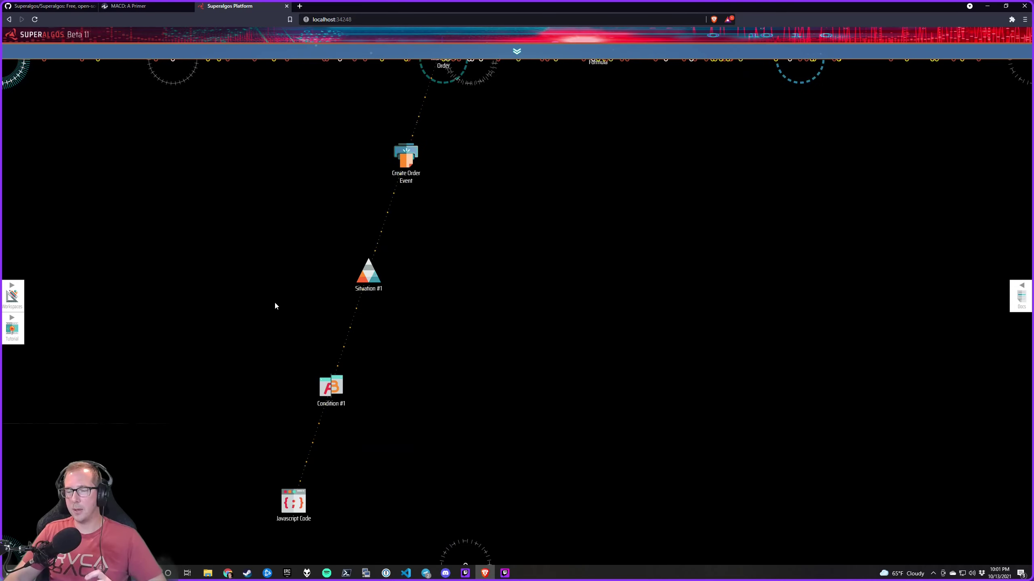
scroll(275, 306, "up", 4)
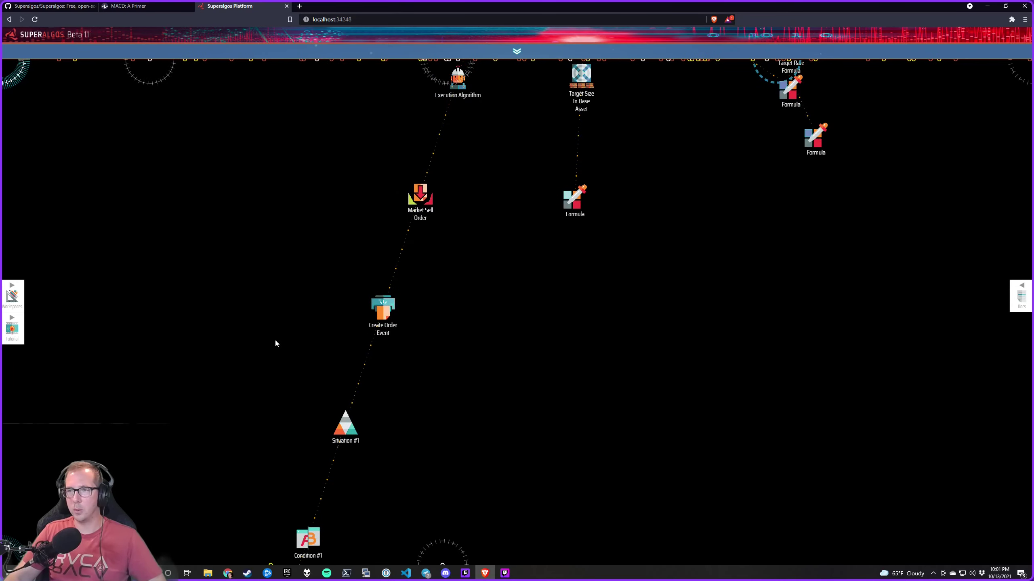
scroll(321, 265, "up", 3)
mouse_move(443, 220)
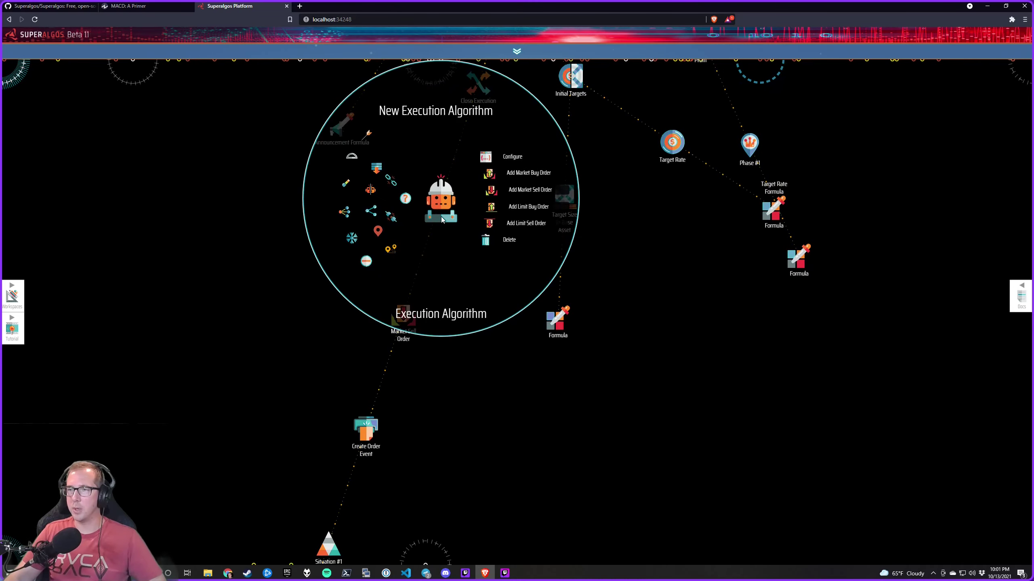
mouse_move(394, 330)
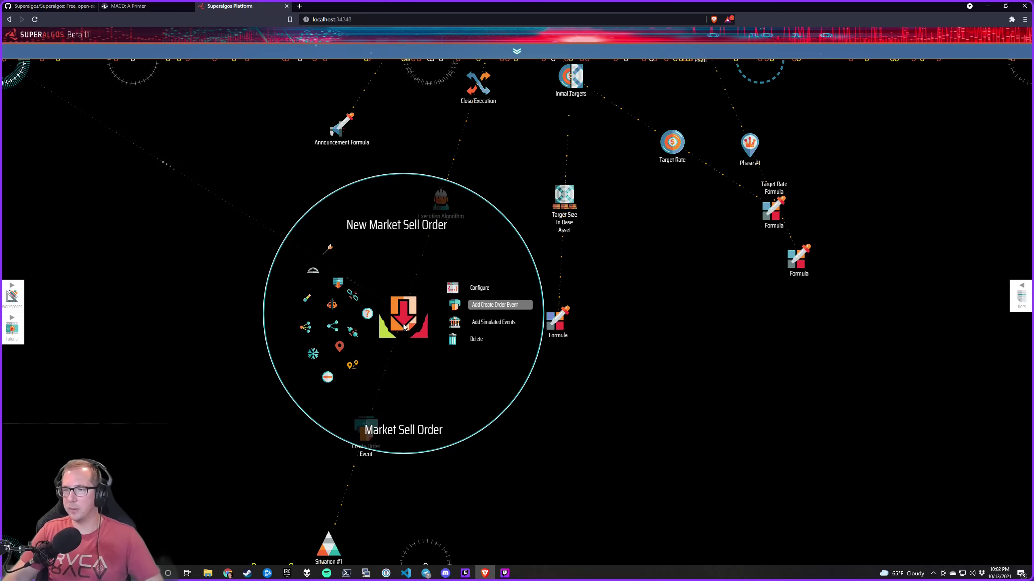
Add a Limit Sell Order to the Close Stage's Execution Algorithm and give it a Cancel Order Event
mouse_move(440, 201)
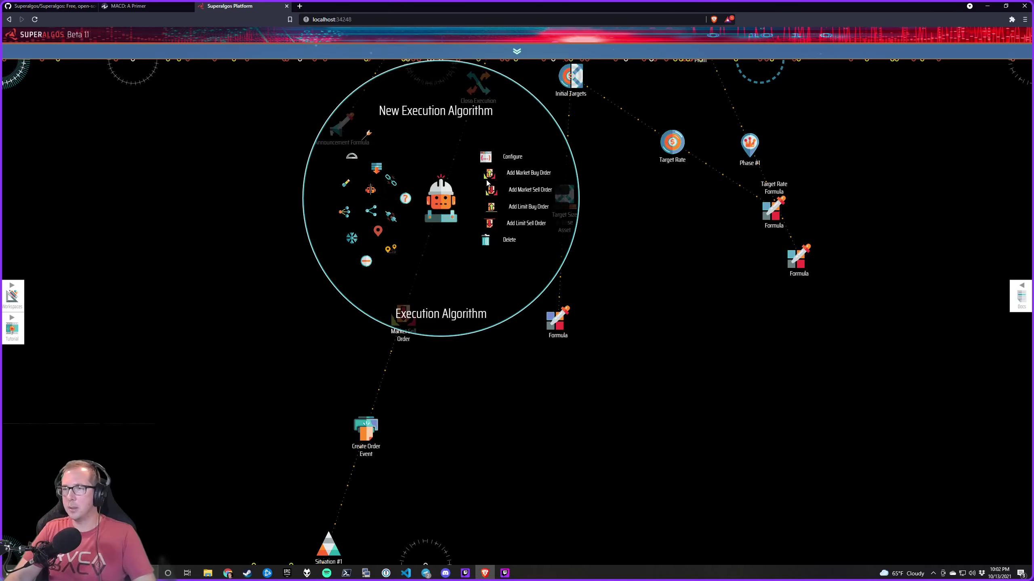
left_click(507, 227)
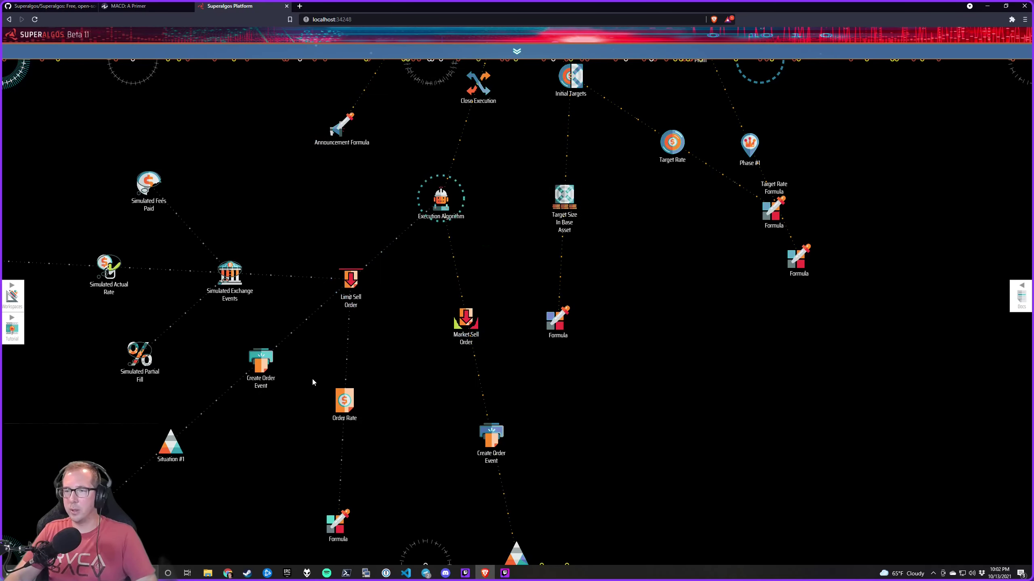
mouse_move(372, 270)
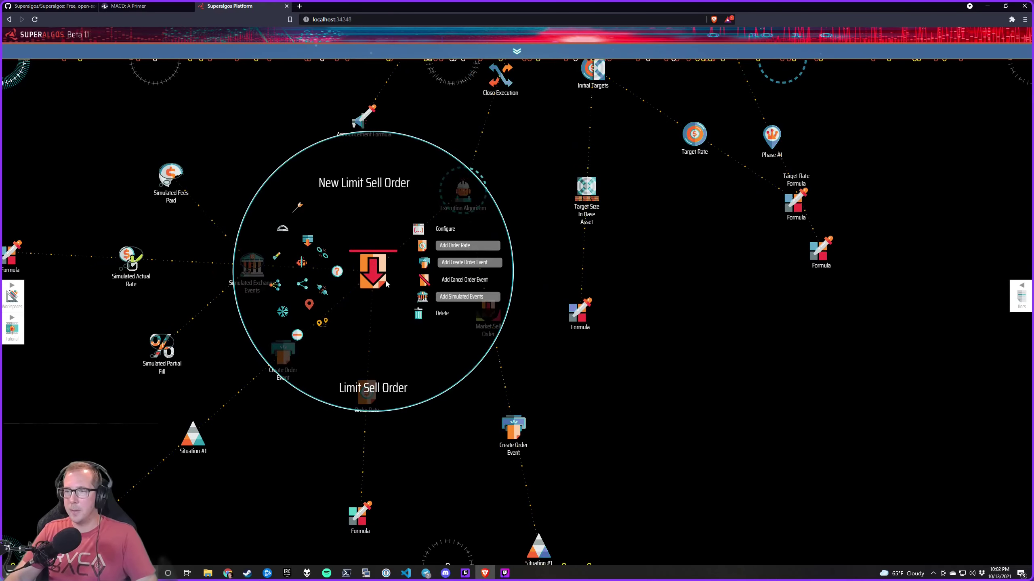
left_click(430, 281)
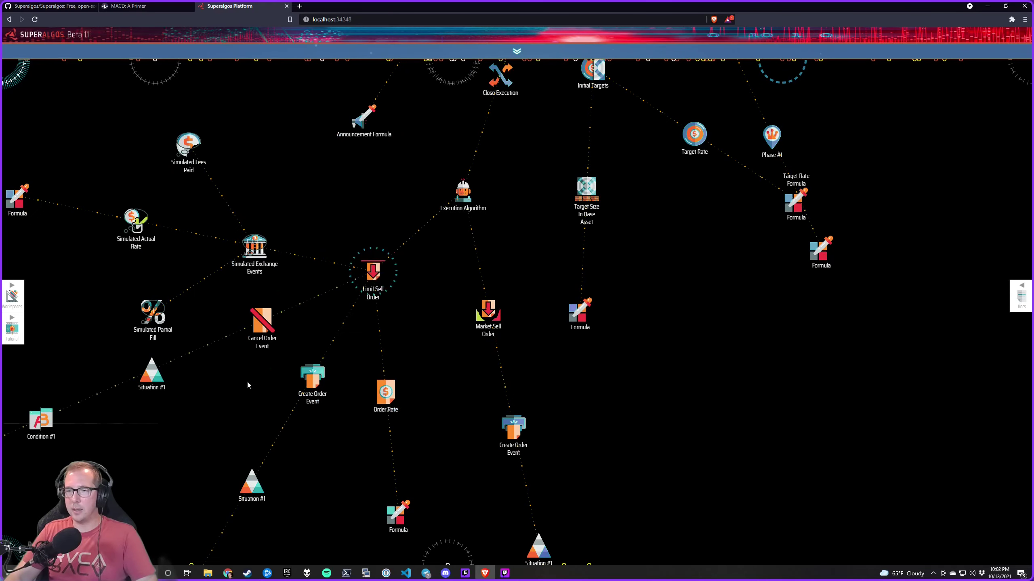
mouse_move(294, 342)
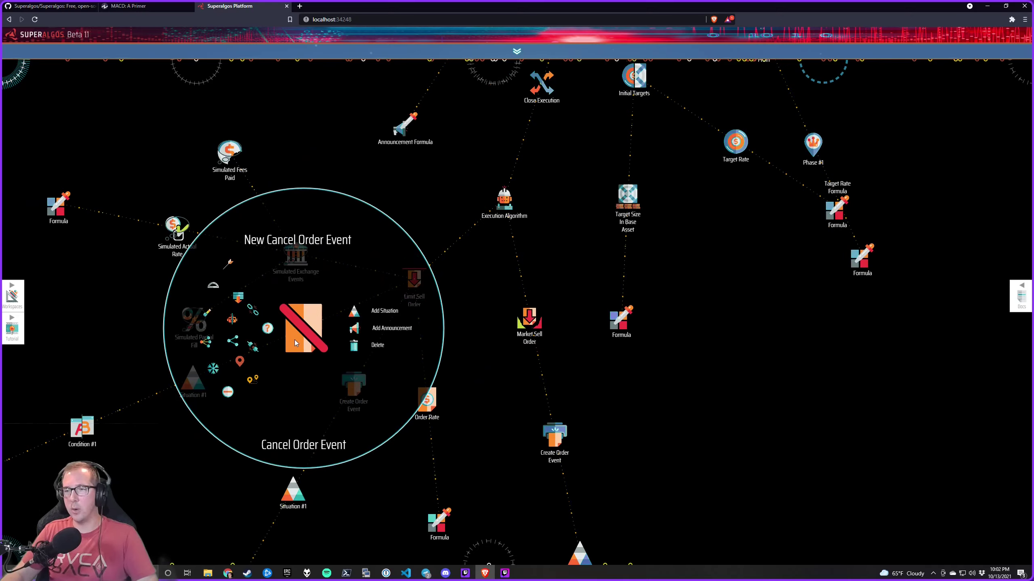
Delete the Limit Sell Order from the Close Stage's Execution Algorithm
scroll(360, 299, "up", 5)
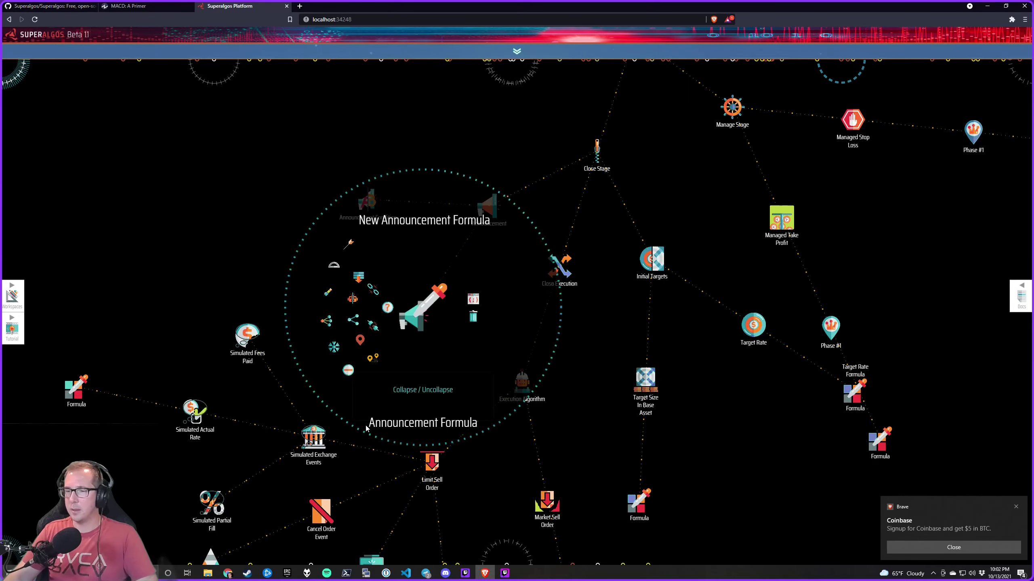
left_click_drag(321, 468, 332, 332)
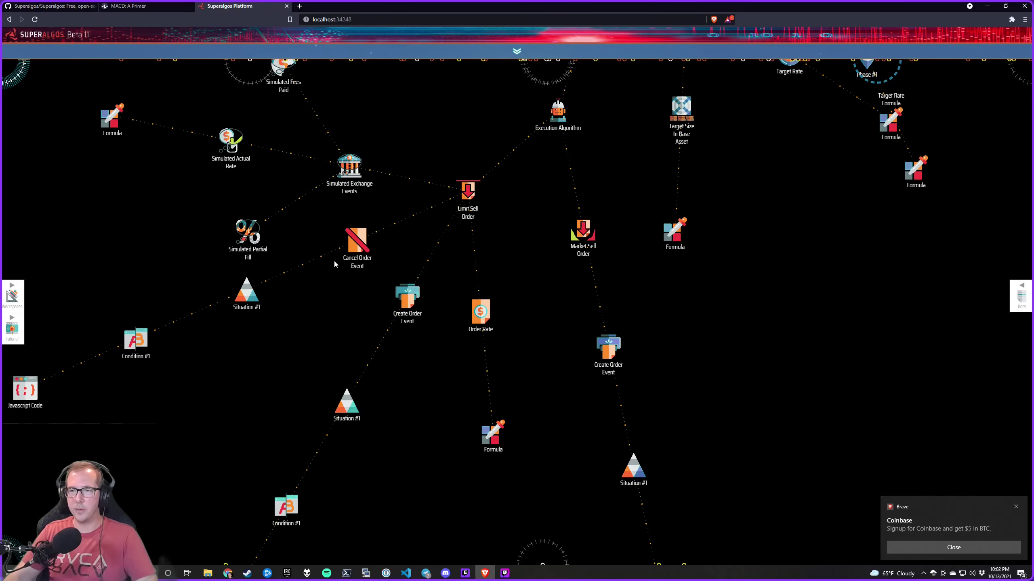
left_click_drag(307, 190, 269, 366)
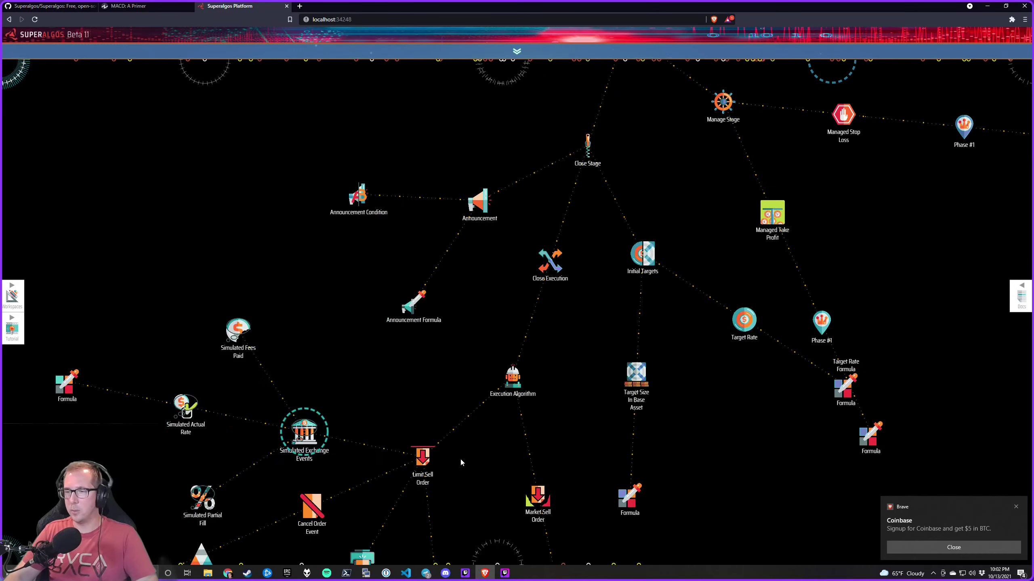
mouse_move(423, 460)
left_click(479, 500)
left_click(484, 500)
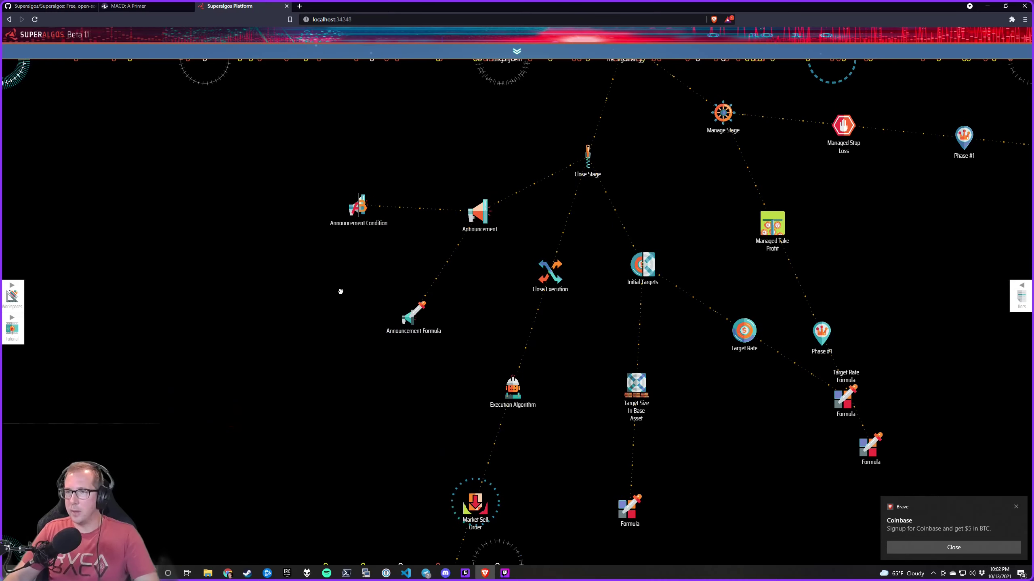
Expand the Limit Order node under Trading Last in the trading engine and inspect its Order Name, Status and Exit Type nodes
scroll(403, 260, "down", 5)
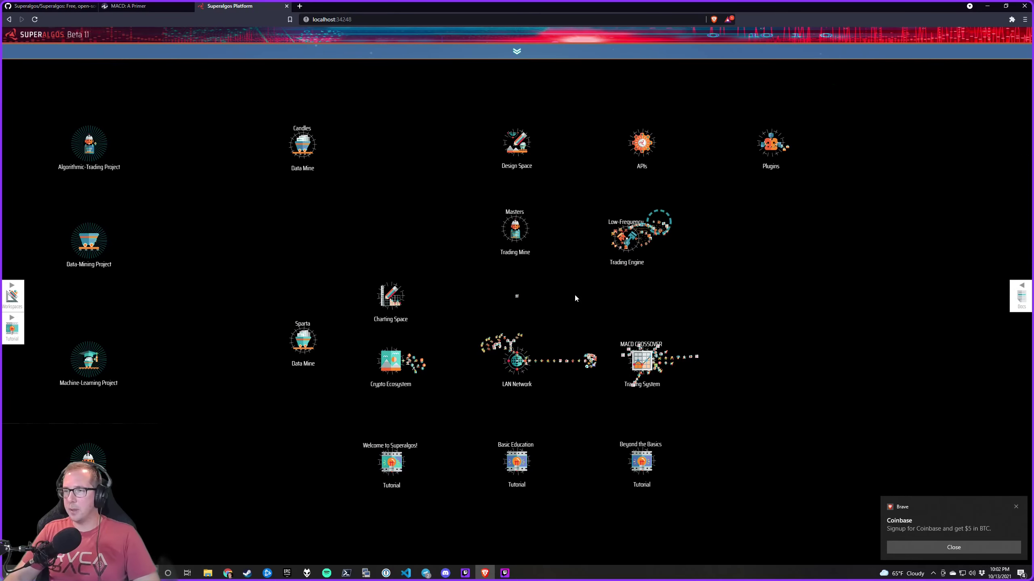
scroll(576, 298, "up", 5)
left_click_drag(579, 397, 596, 180)
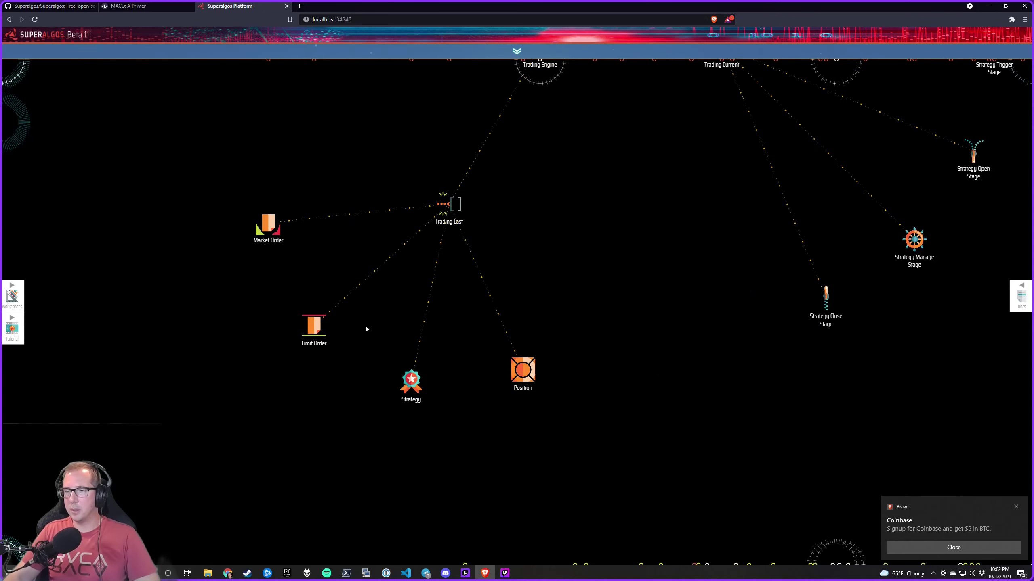
left_click_drag(316, 324, 360, 296)
left_click(282, 361)
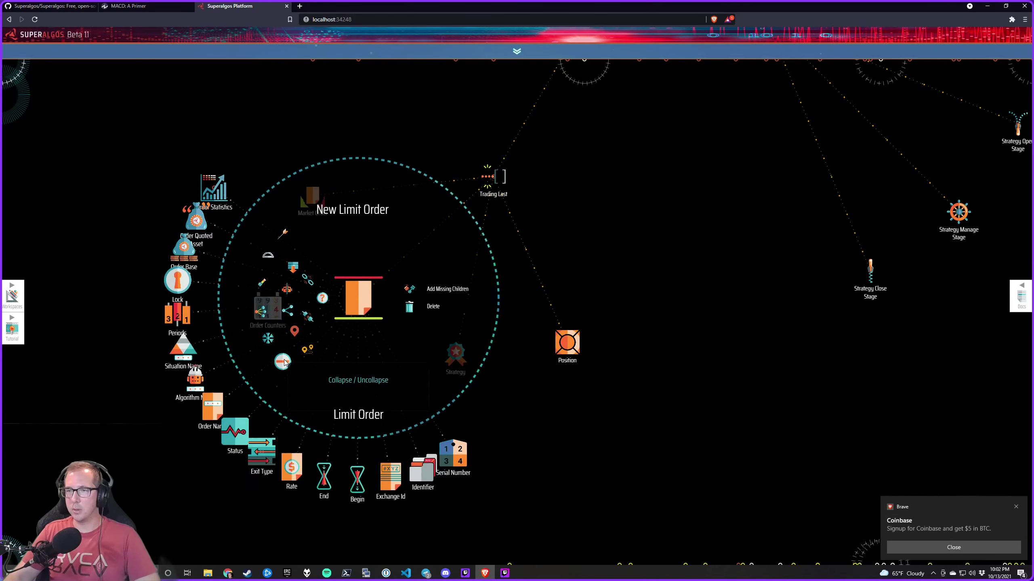
mouse_move(221, 409)
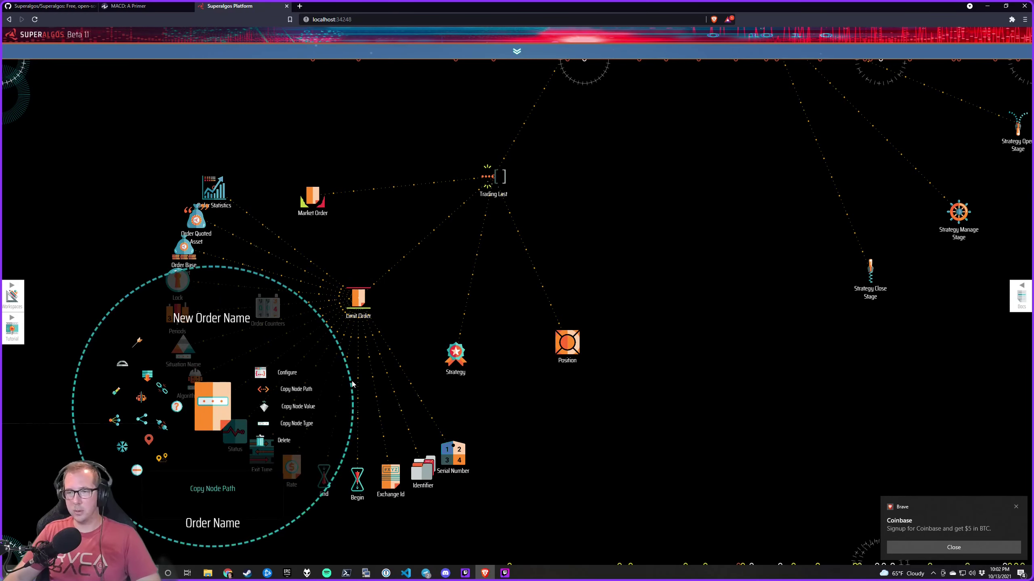
scroll(285, 387, "down", 2)
scroll(309, 375, "down", 3)
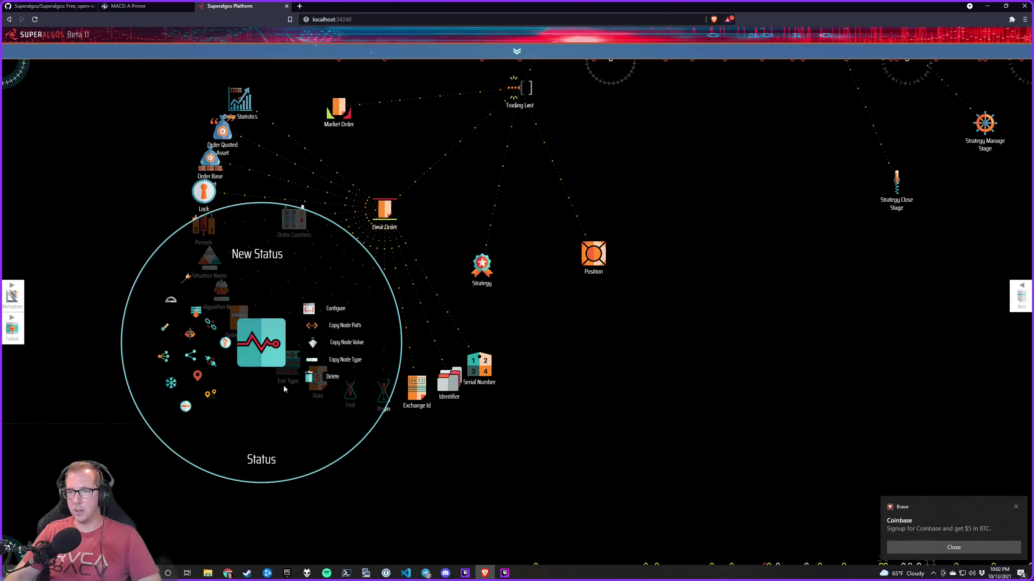
mouse_move(286, 377)
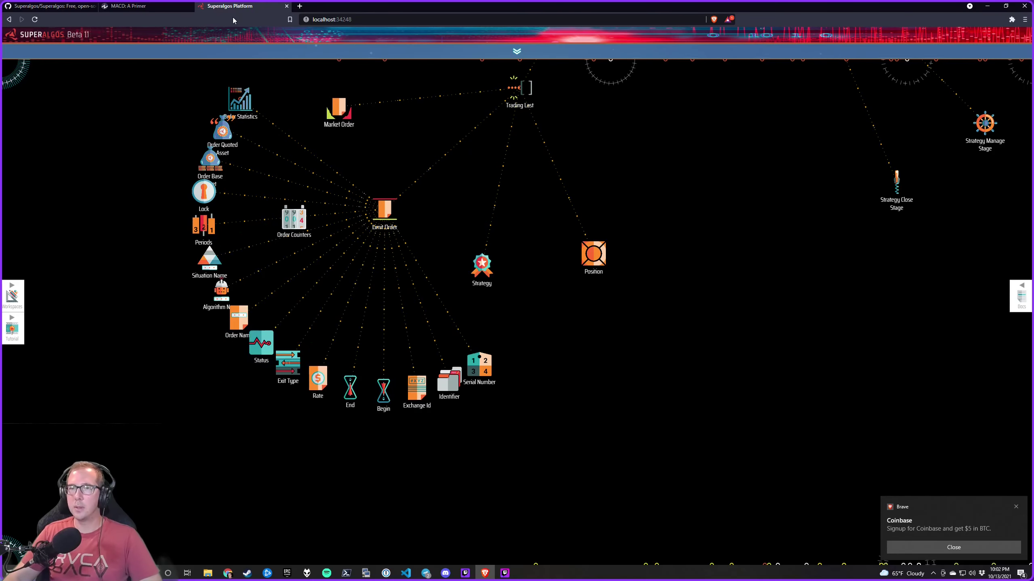
Return to the Close Stage of the MACD CROSSOVER trading system and dismiss the Coinbase notification
scroll(72, 281, "down", 5)
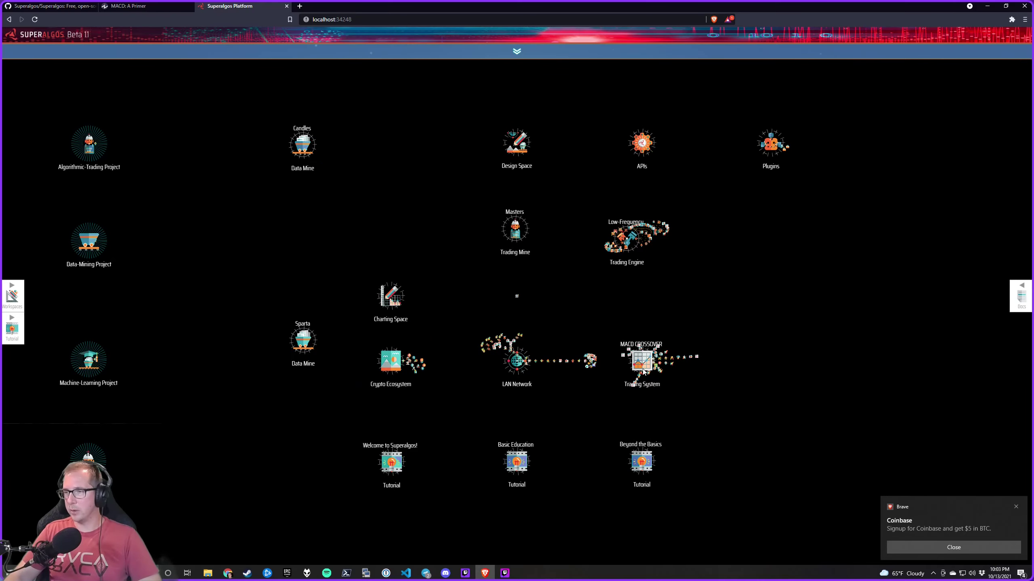
scroll(643, 371, "up", 5)
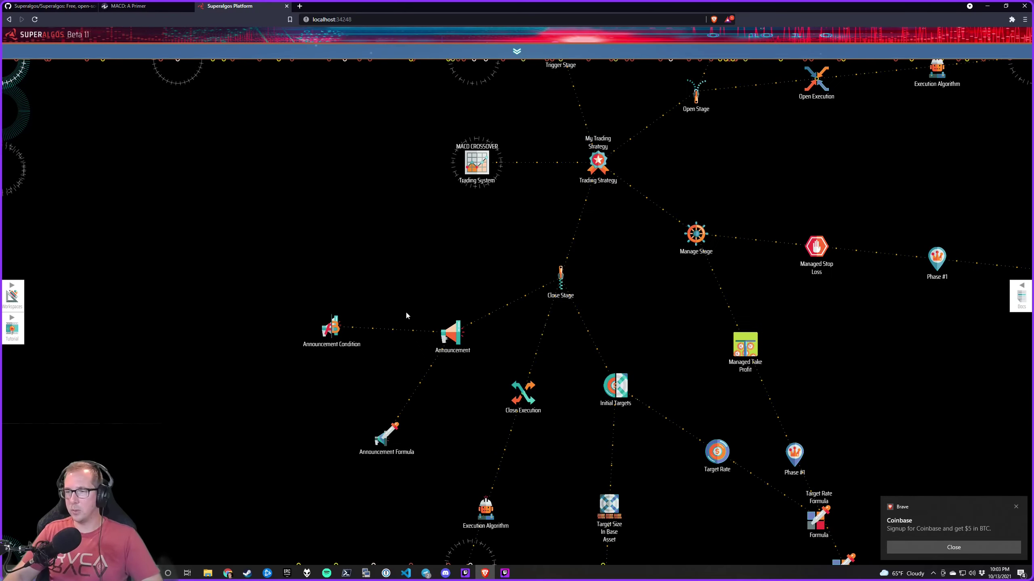
left_click(973, 551)
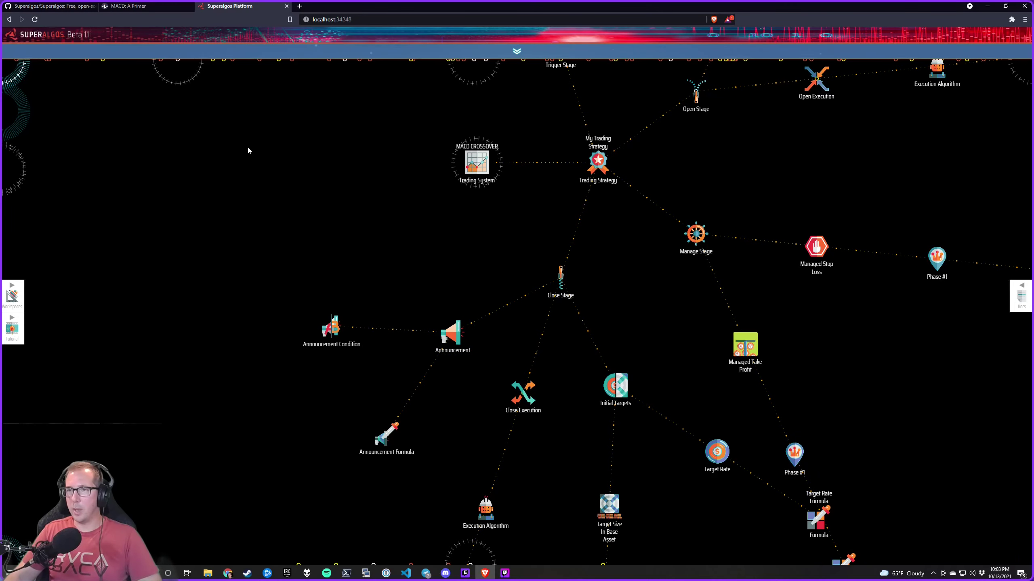
Copy the node path of Order Name under Trading Last's Limit Order in the trading engine
scroll(265, 240, "down", 5)
scroll(425, 337, "up", 3)
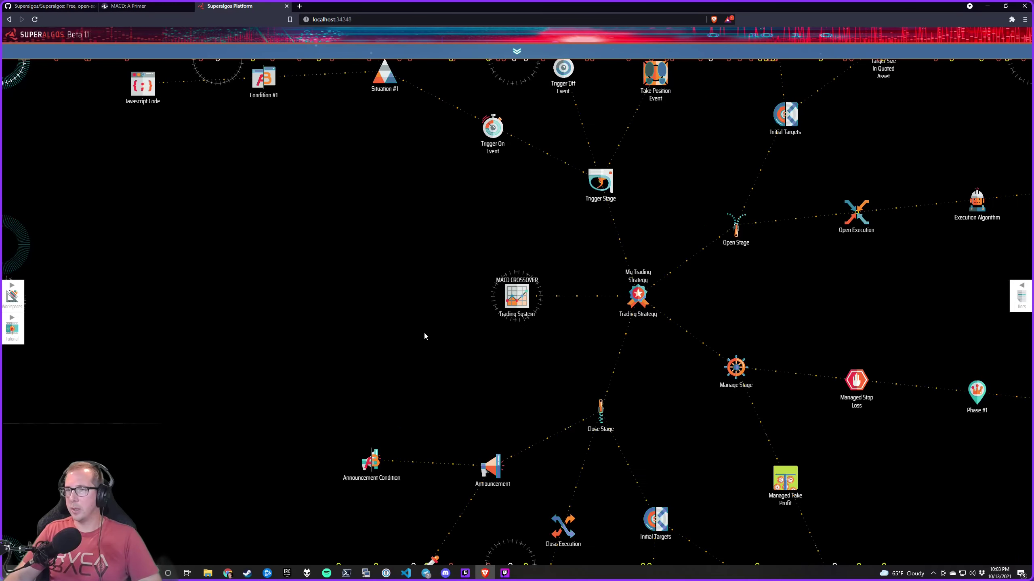
scroll(450, 431, "down", 4)
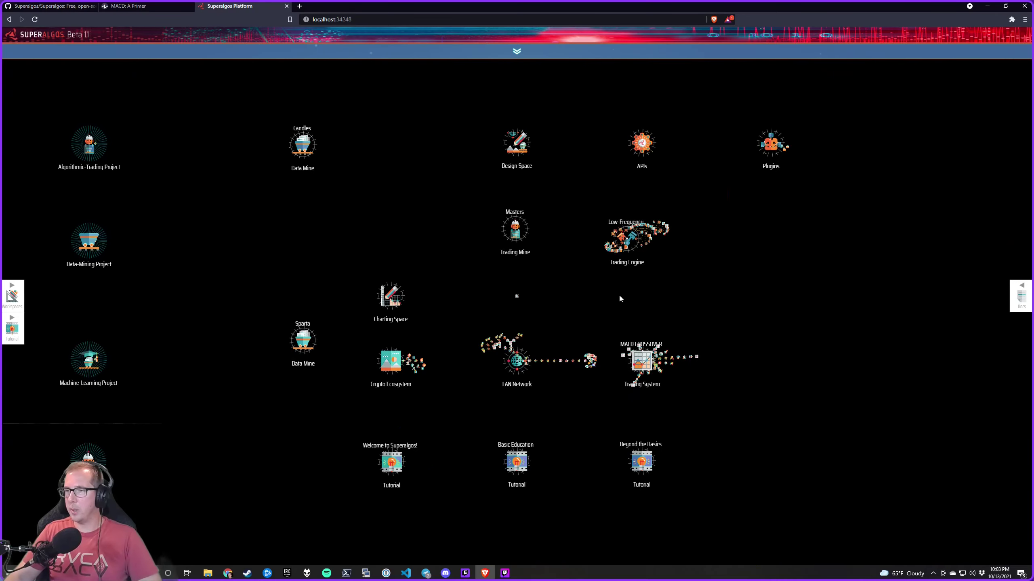
scroll(621, 241, "up", 3)
left_click_drag(199, 431, 280, 125)
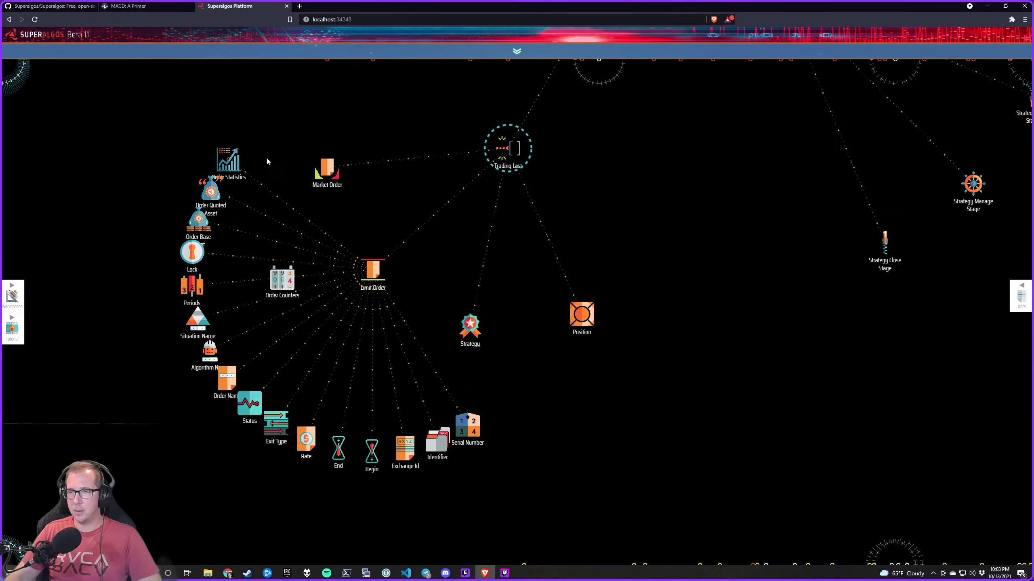
mouse_move(226, 378)
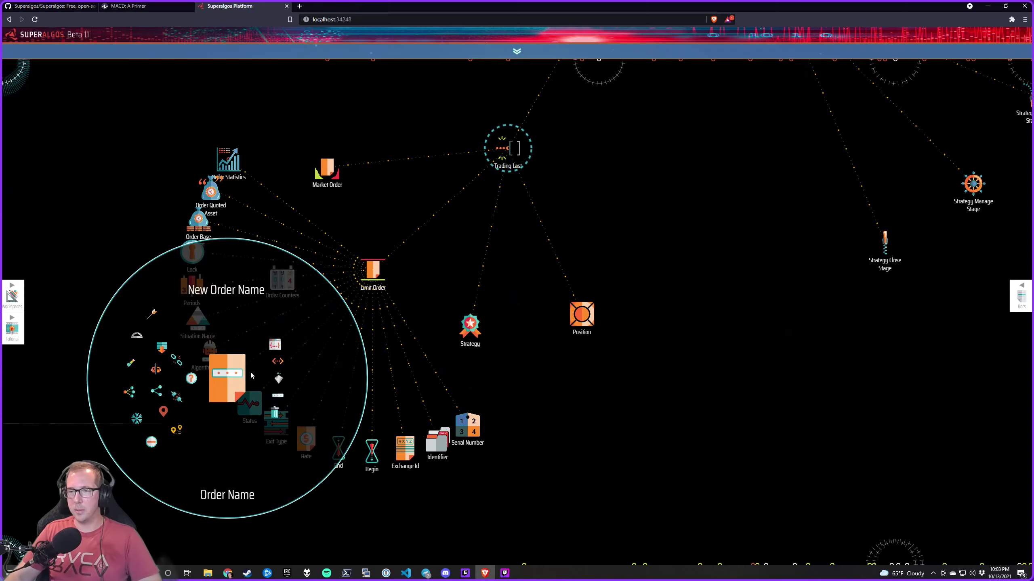
left_click(286, 365)
Set the Close Stage's Announcement Condition to tradingEngine.tradingLast.limitOrders.orderName.value === "Sell Limit Order" followed by &&
scroll(515, 408, "down", 5)
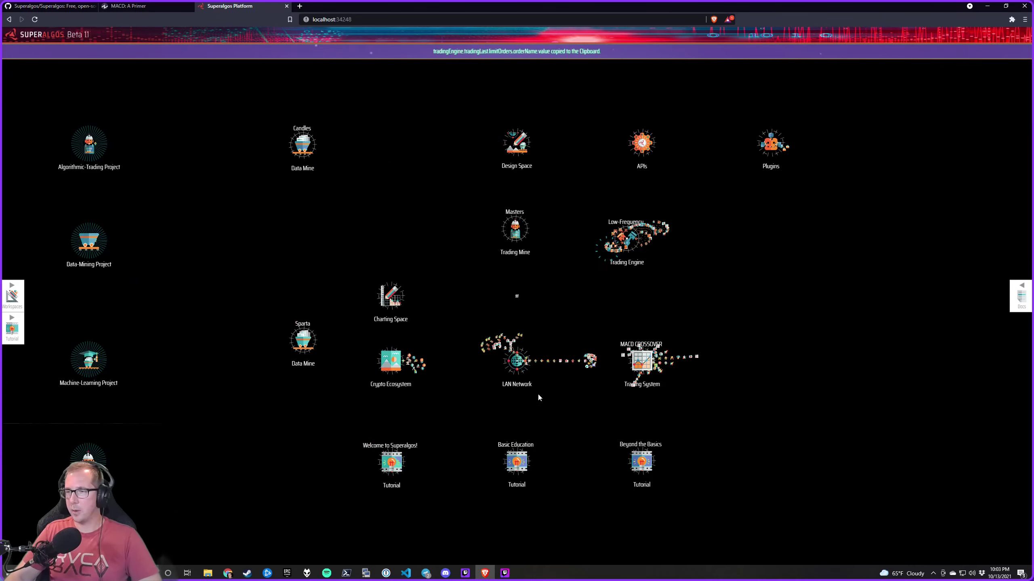
scroll(618, 390, "up", 5)
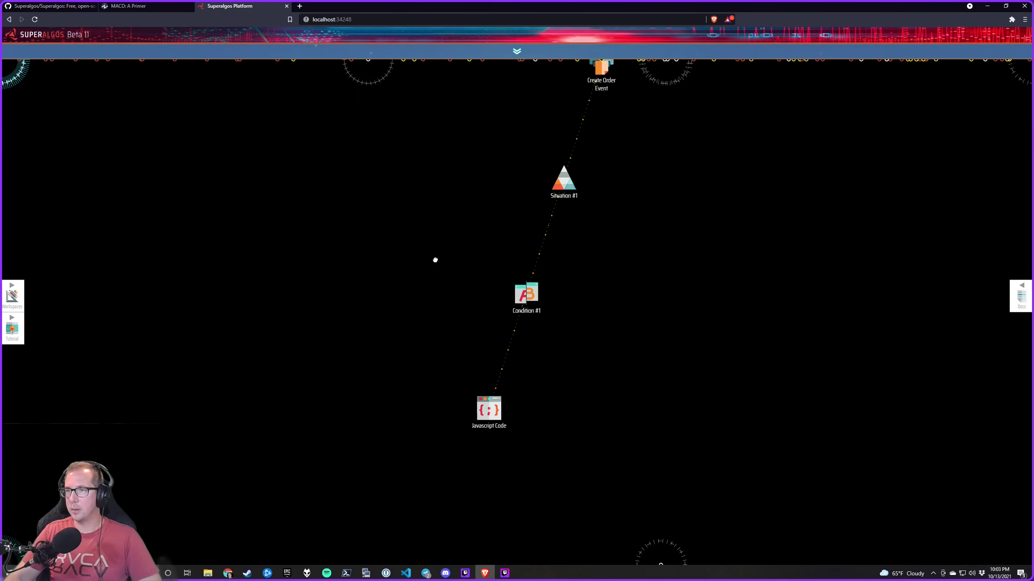
scroll(435, 260, "down", 3)
mouse_move(448, 265)
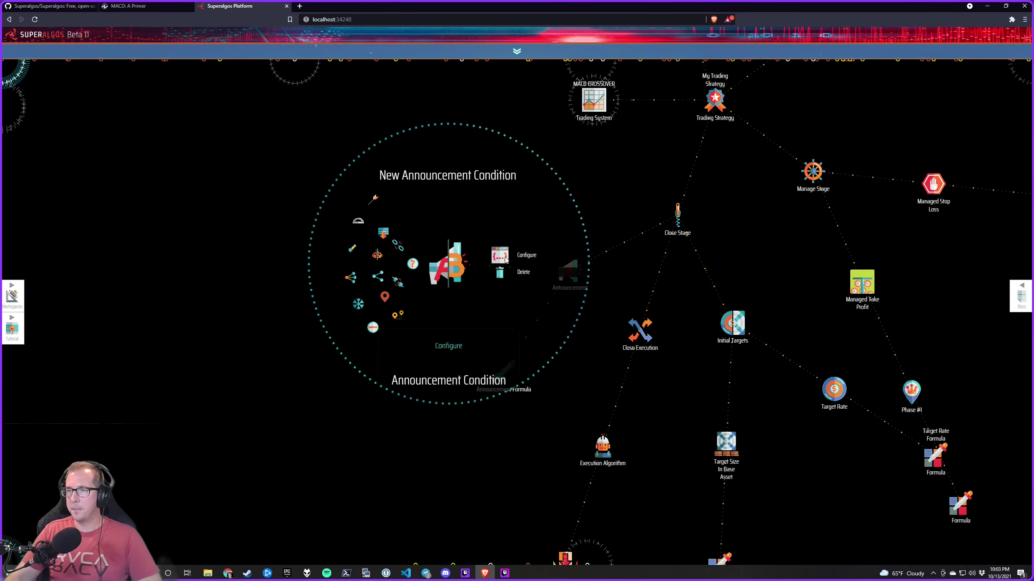
left_click(500, 255)
left_click(318, 209)
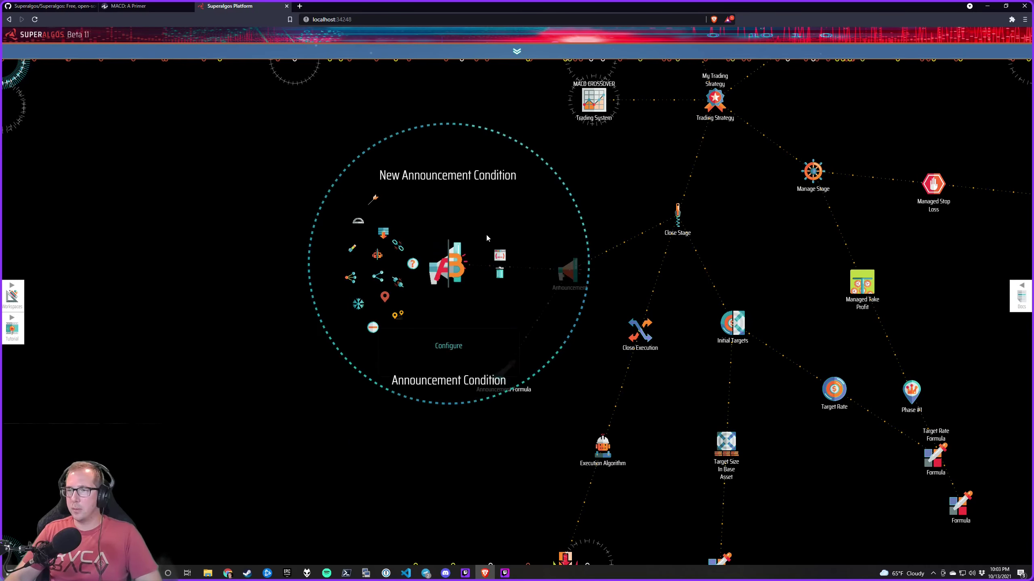
left_click(500, 255)
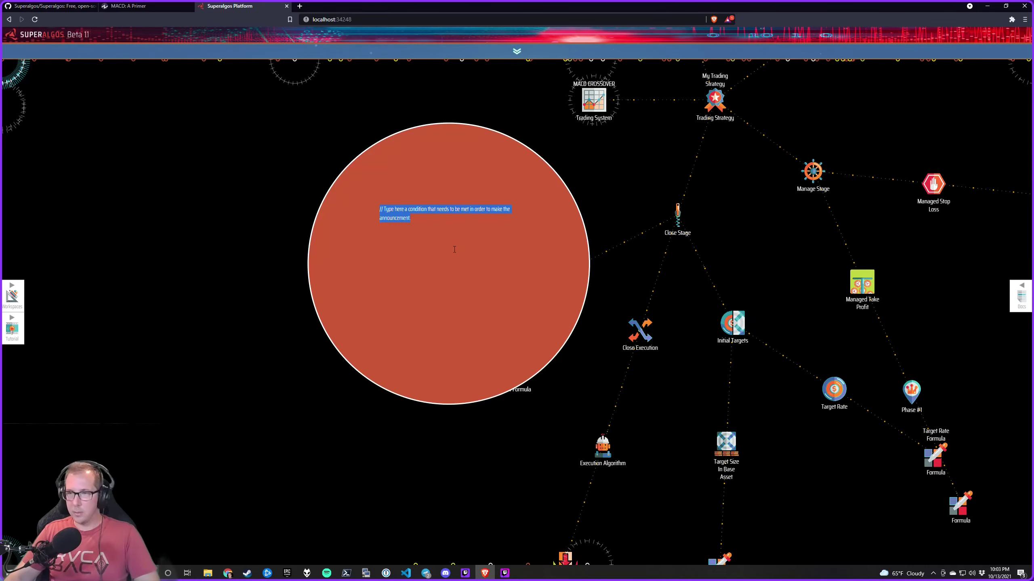
key("ctrl+v")
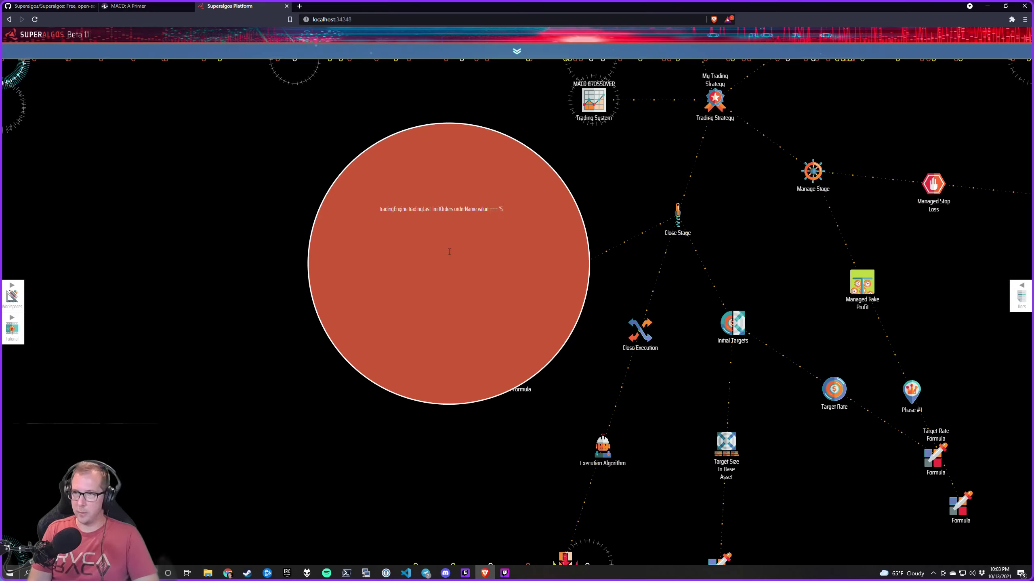
type("imit Order\"")
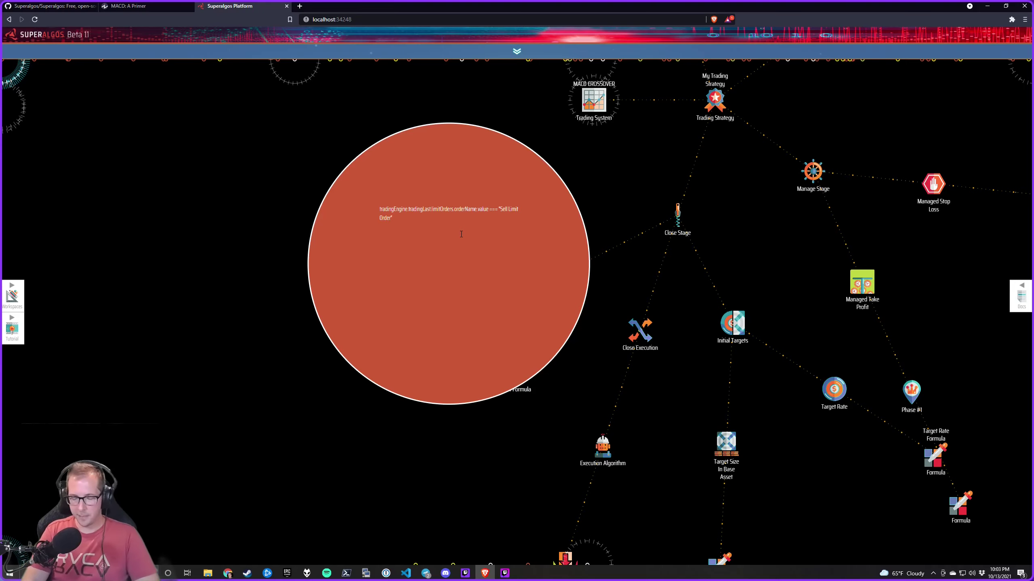
type(" &&")
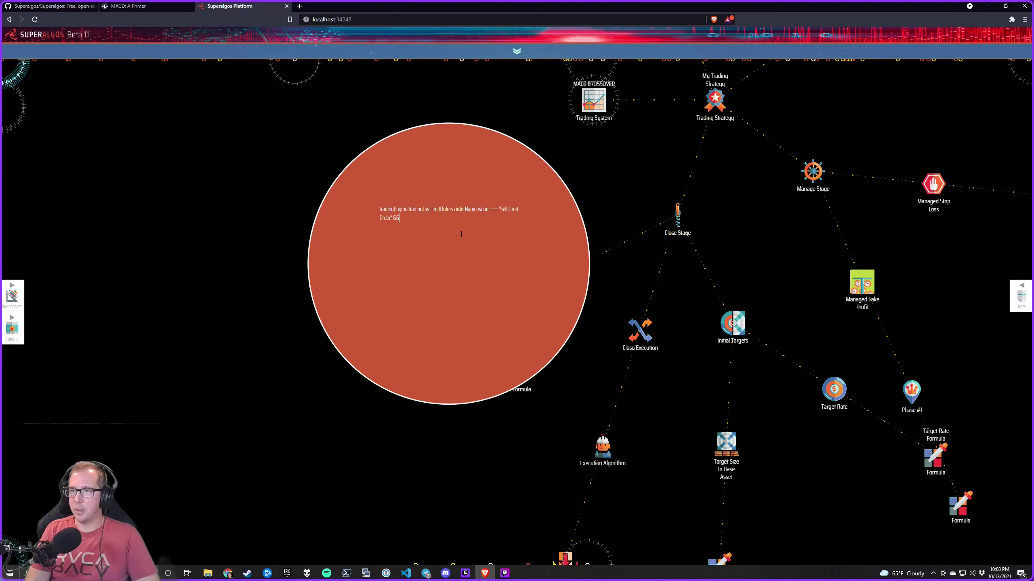
Copy the node path of Status under Trading Last's Limit Order in the trading engine
left_click_drag(602, 169, 601, 270)
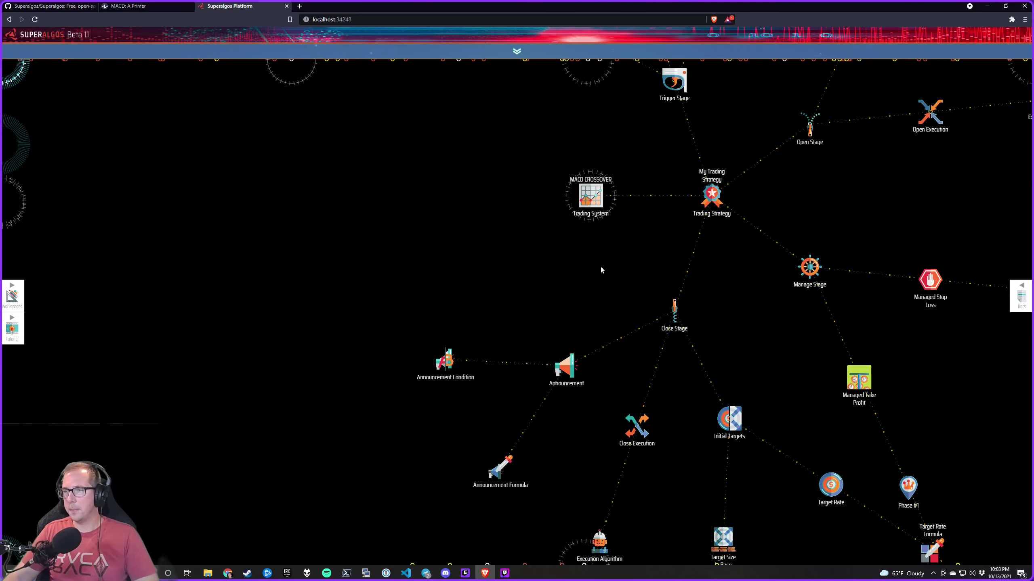
scroll(601, 270, "down", 2)
scroll(611, 240, "up", 2)
left_click_drag(549, 545, 590, 172)
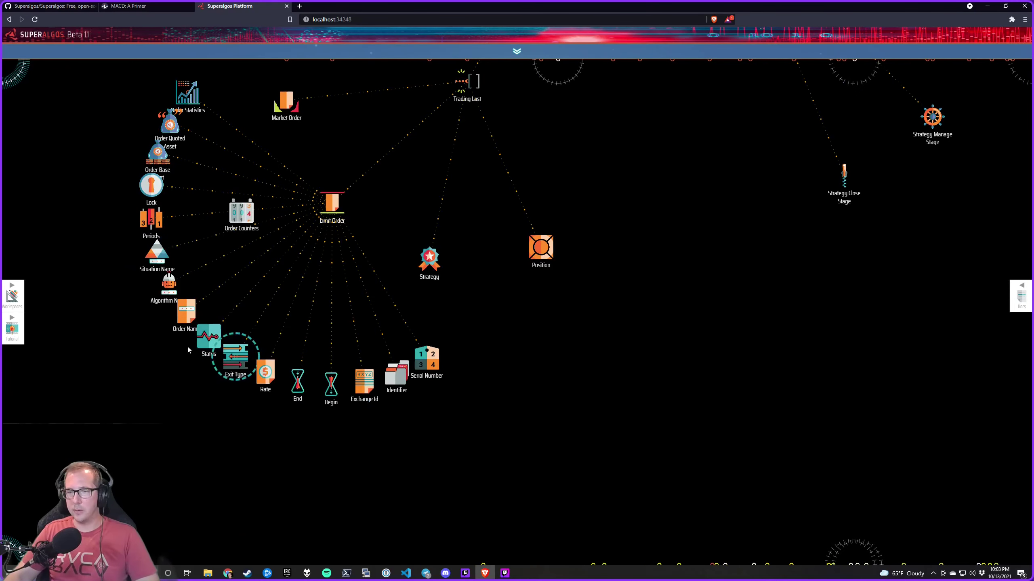
mouse_move(208, 338)
left_click(254, 322)
Extend the Close Stage's Announcement Condition with tradingEngine.tradingLast.limitOrders.status.value === "Closed" followed by &&
scroll(524, 367, "down", 3)
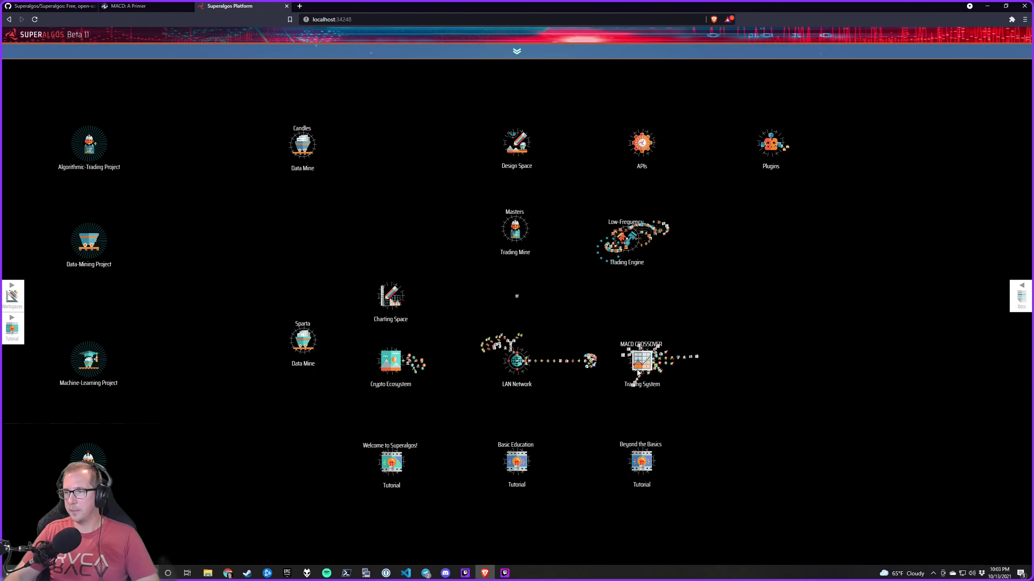
scroll(638, 373, "up", 5)
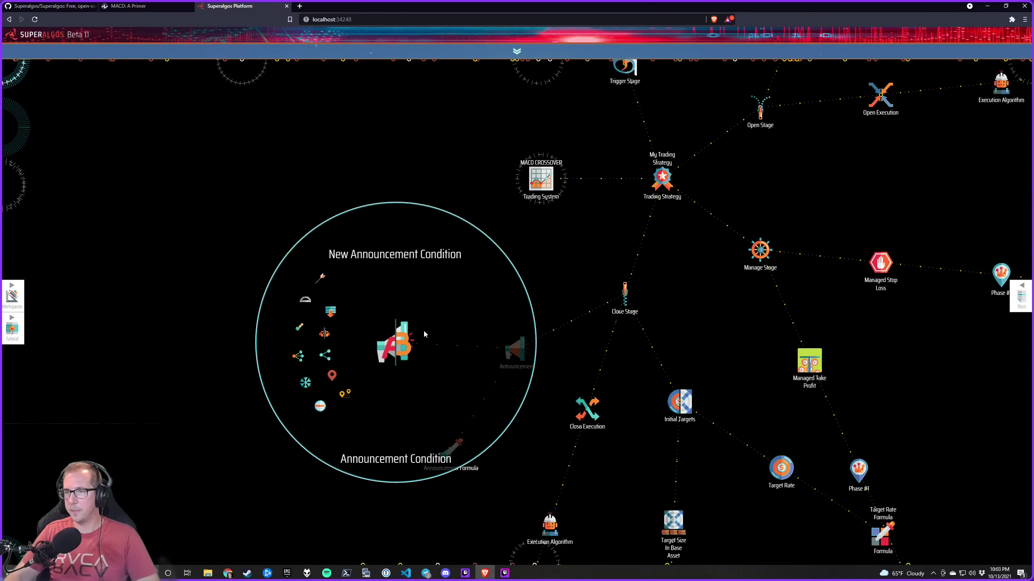
left_click(446, 332)
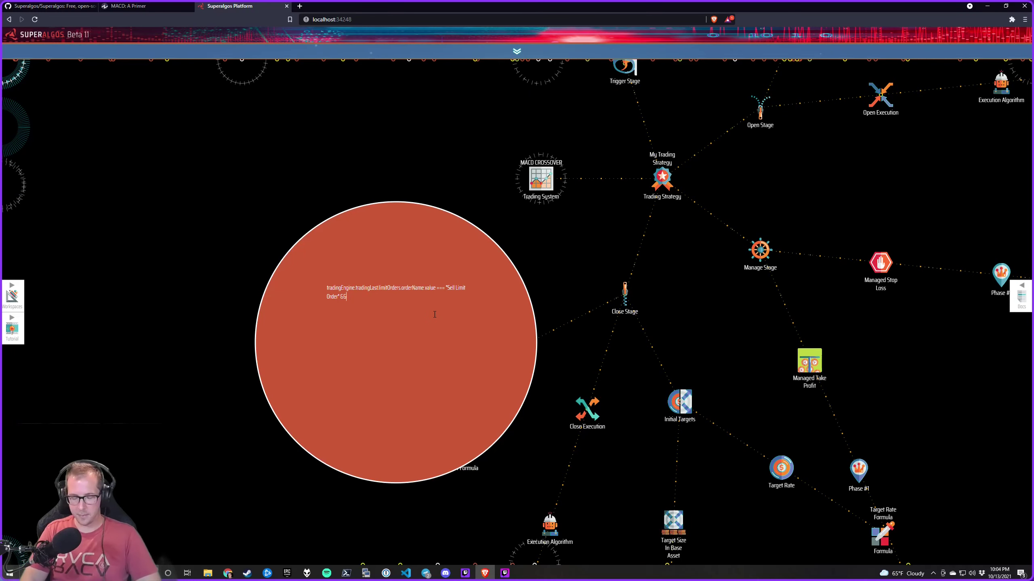
key("ctrl+v")
type("==")
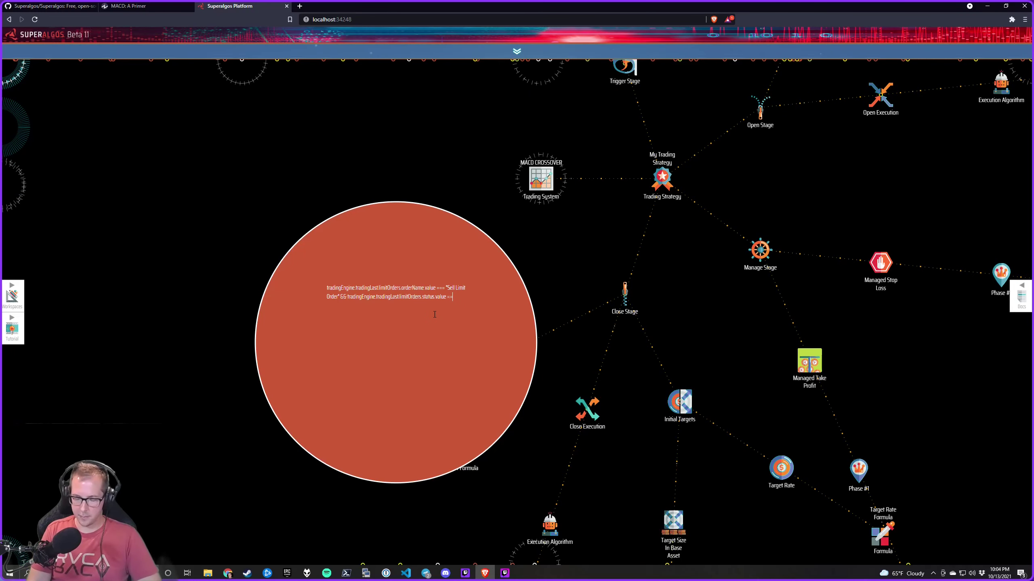
type("= \"C")
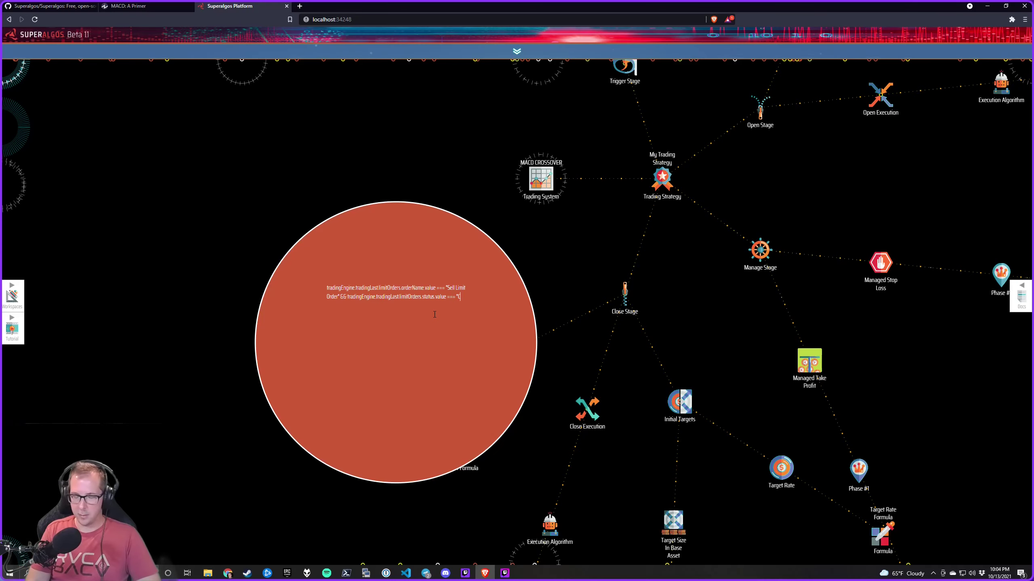
type("losed\"")
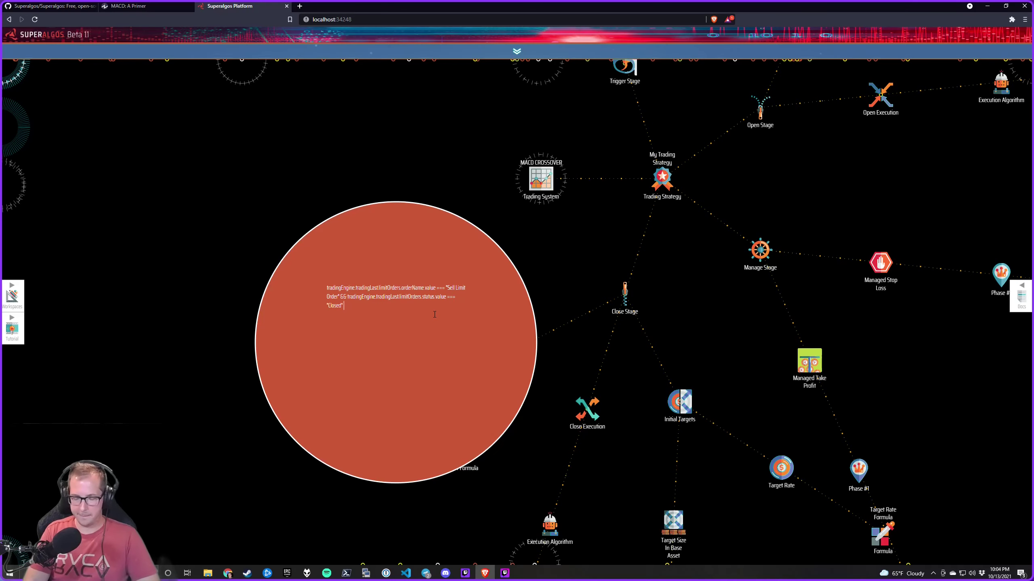
type(" &&")
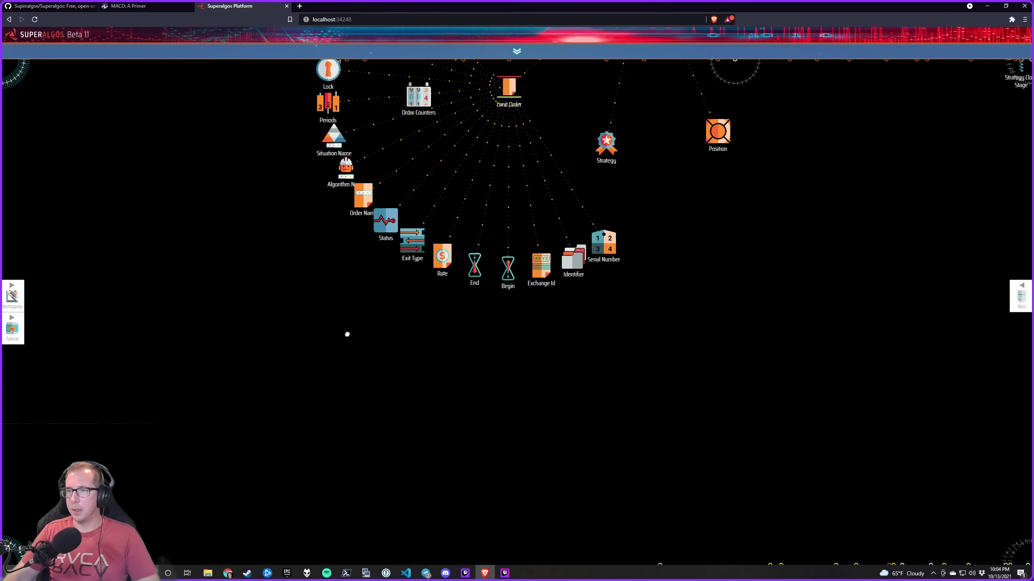
Copy the Limit Order's Exit Type path and append tradingEngine.tradingLast.limitOrders.exitType.value === "Filled" to the Close Stage's Announcement Condition
mouse_move(415, 285)
left_click(466, 277)
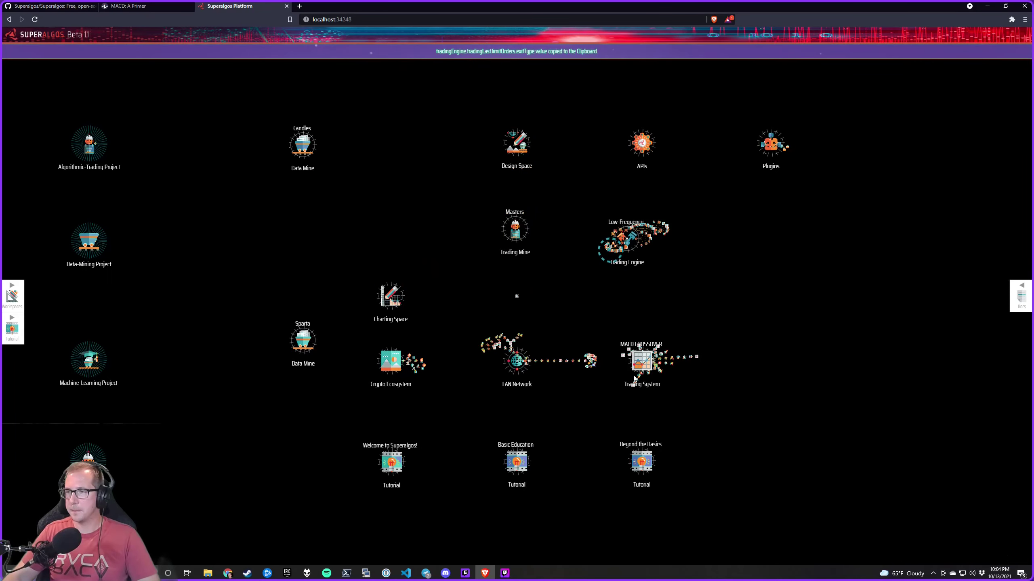
left_click(634, 379)
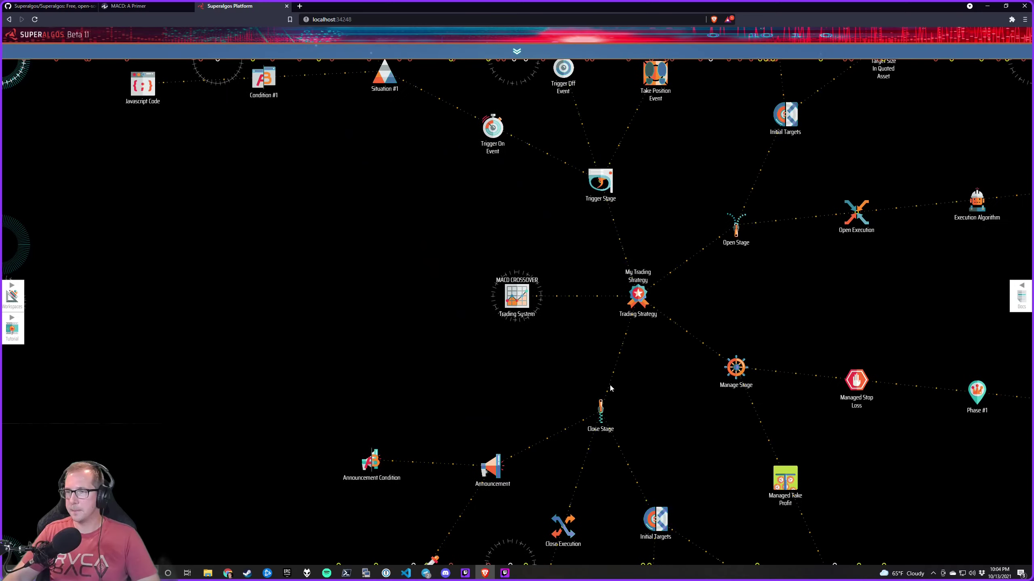
left_click(415, 342)
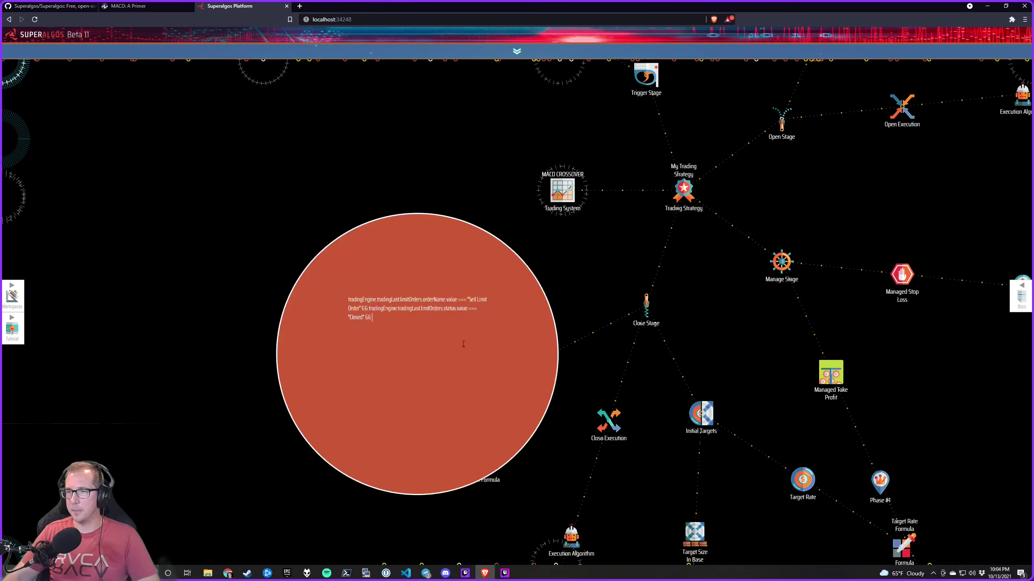
key("ctrl+v")
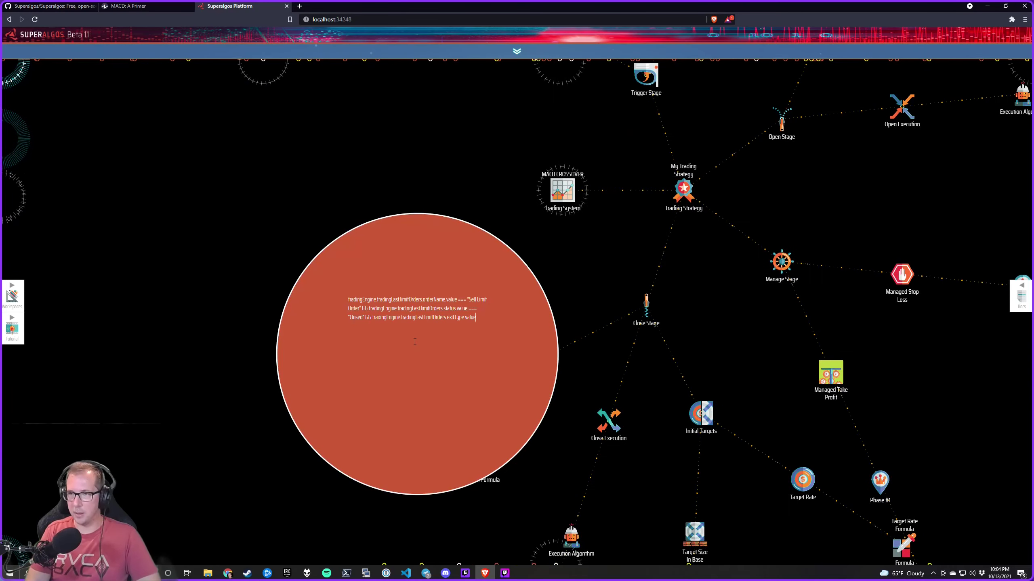
type("===")
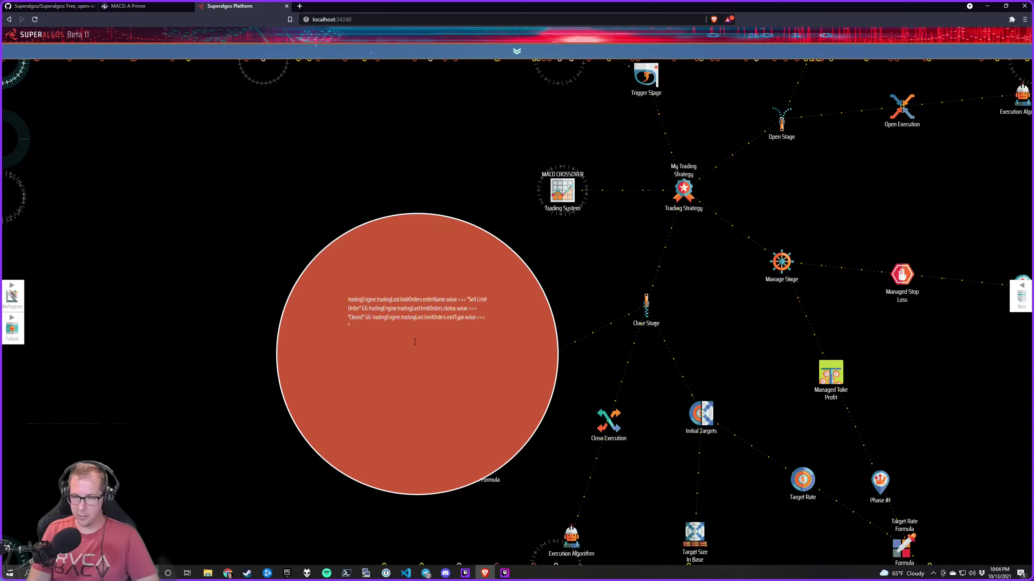
type(" \"Fa")
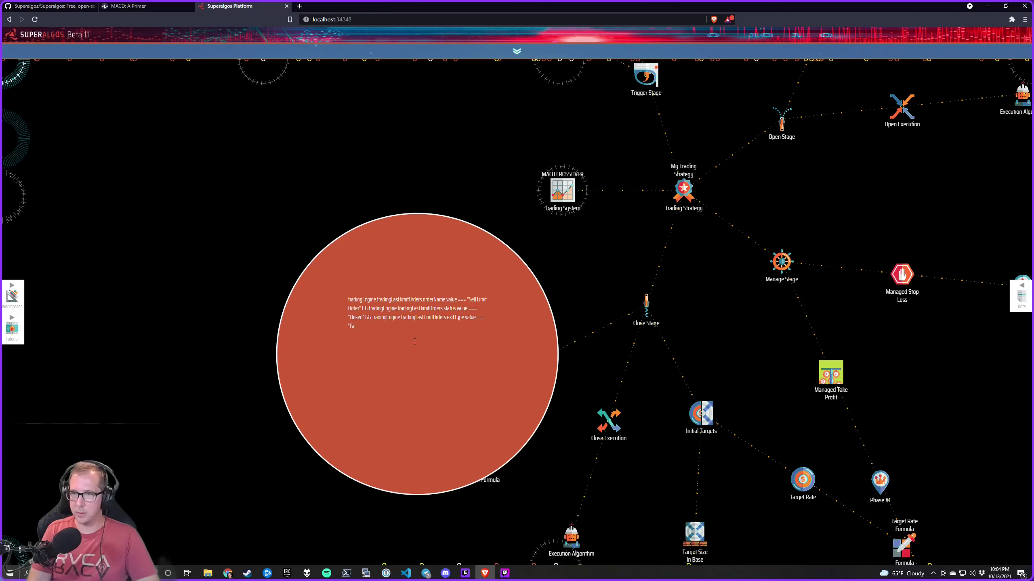
key("BackSpace")
type("illed")
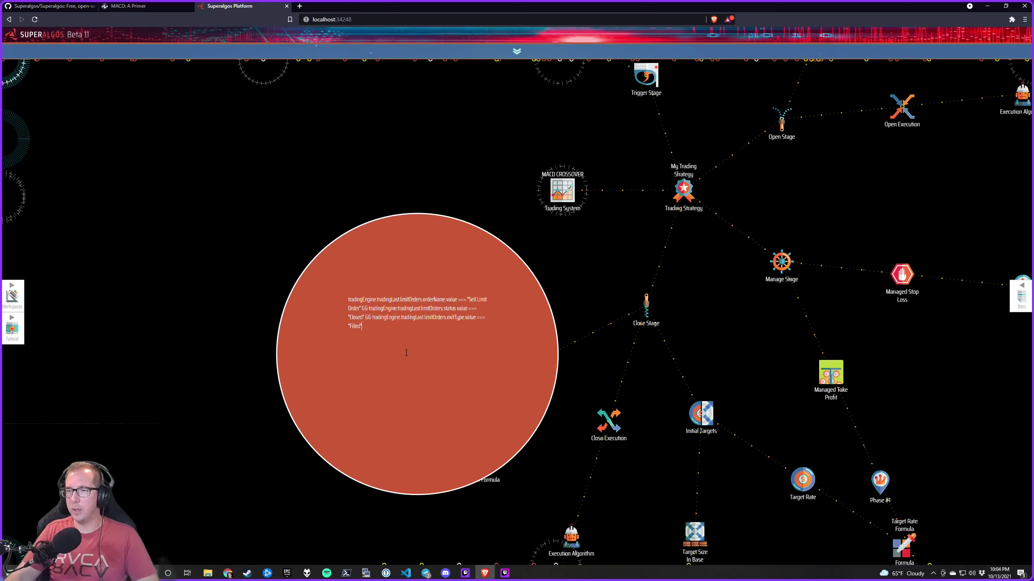
Remove the onEnter setting from the configuration of the Close Stage's Announcement
left_click_drag(275, 398, 250, 260)
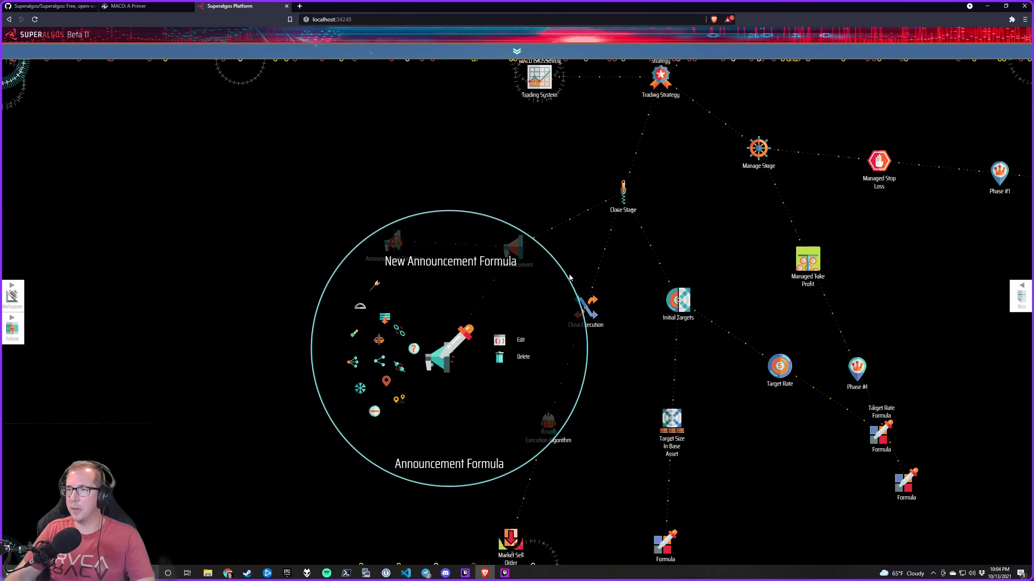
mouse_move(491, 271)
mouse_move(511, 249)
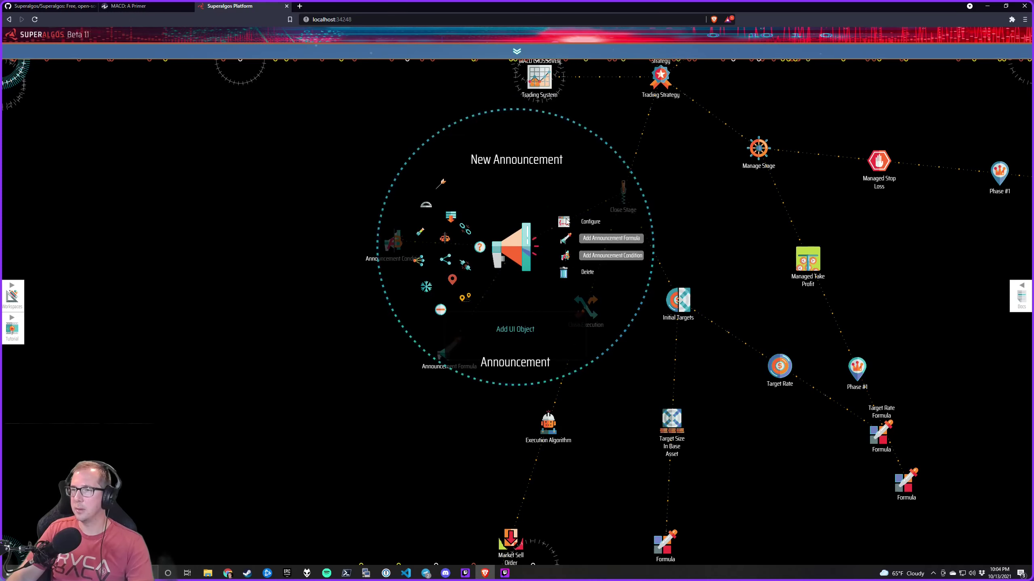
left_click(566, 223)
key("shift+Home")
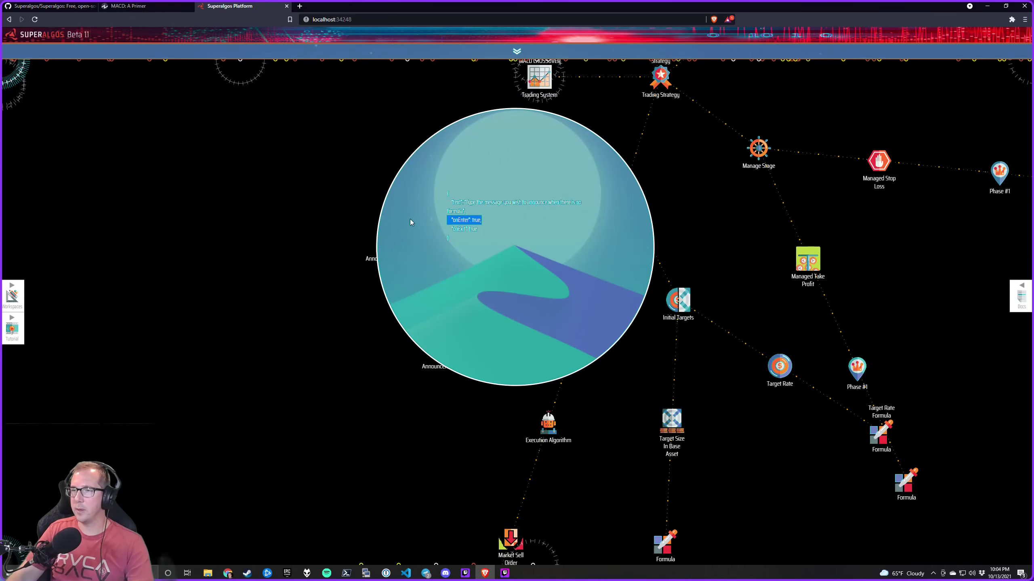
key("BackSpace")
key("BackSpace")
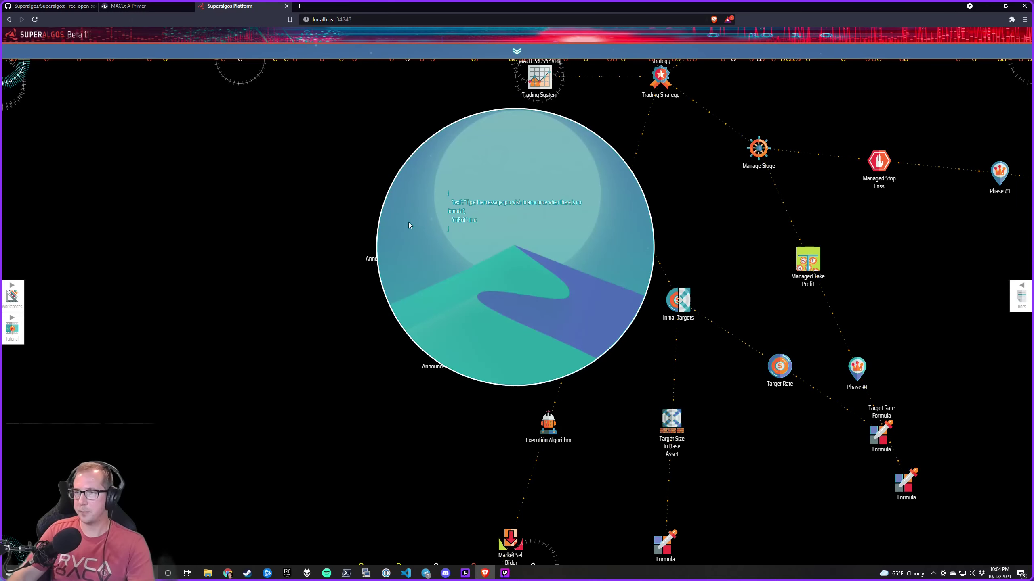
left_click_drag(458, 220, 483, 222)
key("BackSpace")
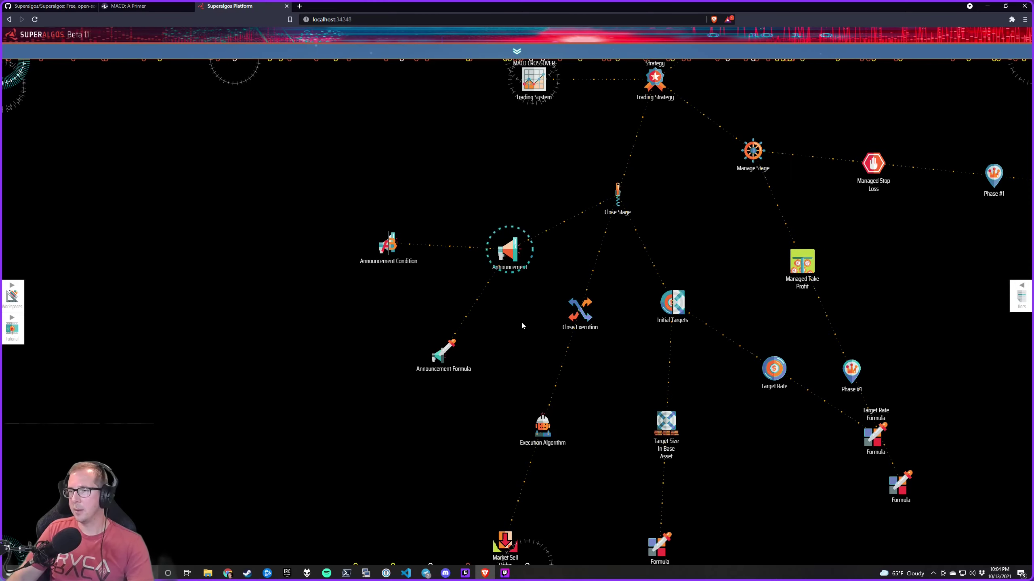
Review the Close Stage's Market Sell Order, the Announcement Condition code and the Announcement Formula text
scroll(529, 269, "right", 2)
scroll(376, 469, "down", 6)
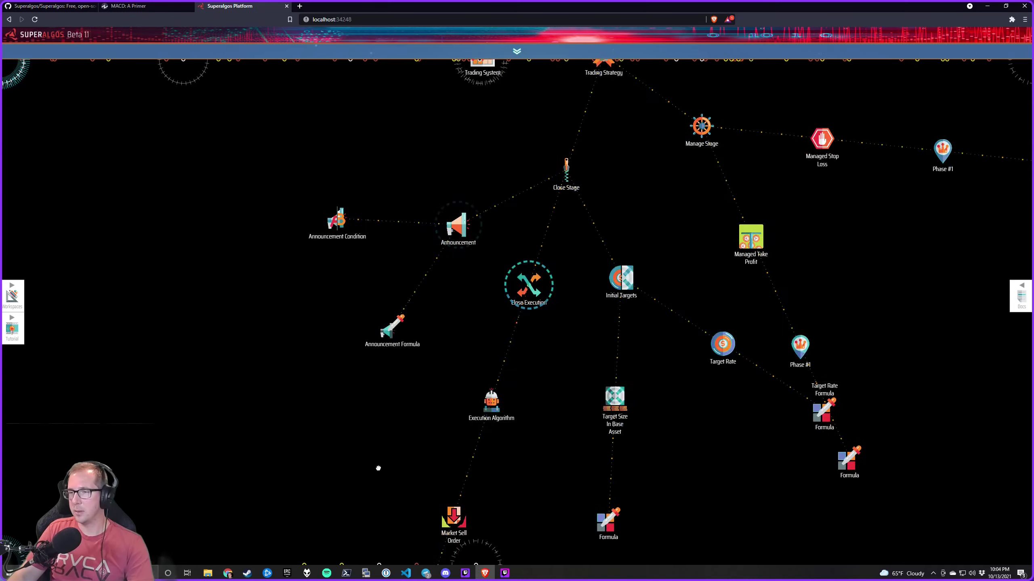
mouse_move(419, 291)
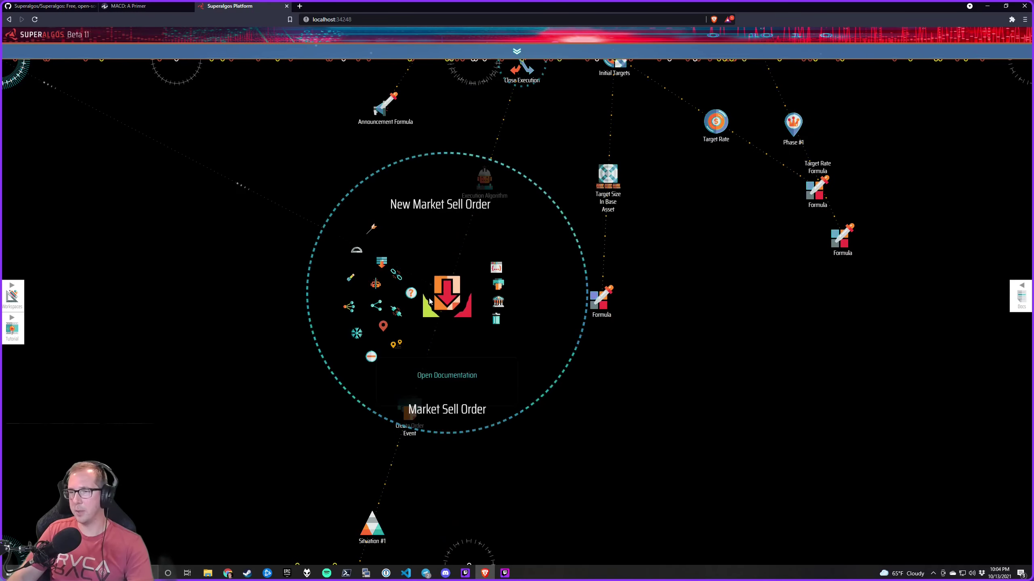
scroll(436, 305, "up", 3)
scroll(435, 305, "left", 2)
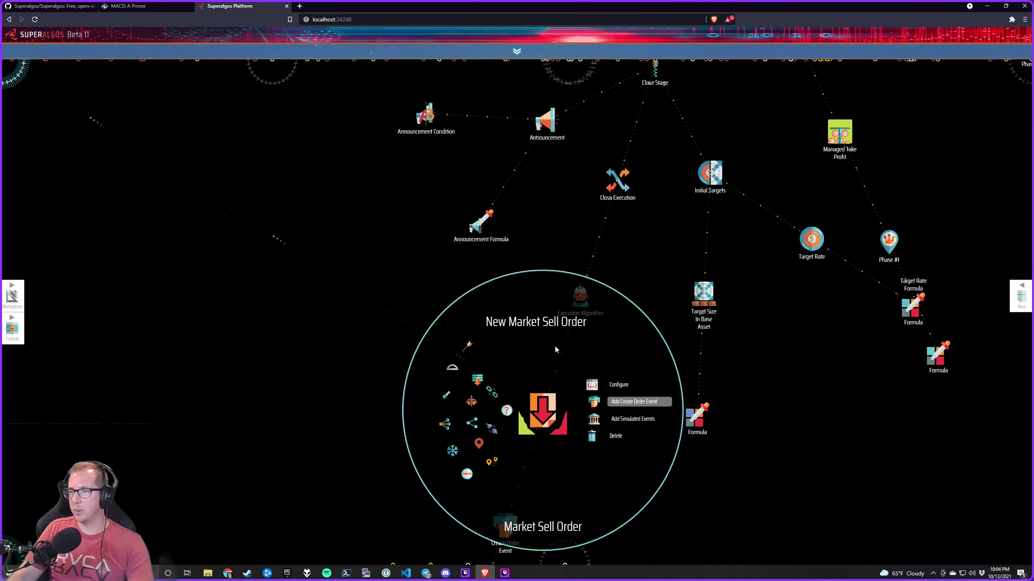
scroll(397, 244, "up", 3)
mouse_move(441, 235)
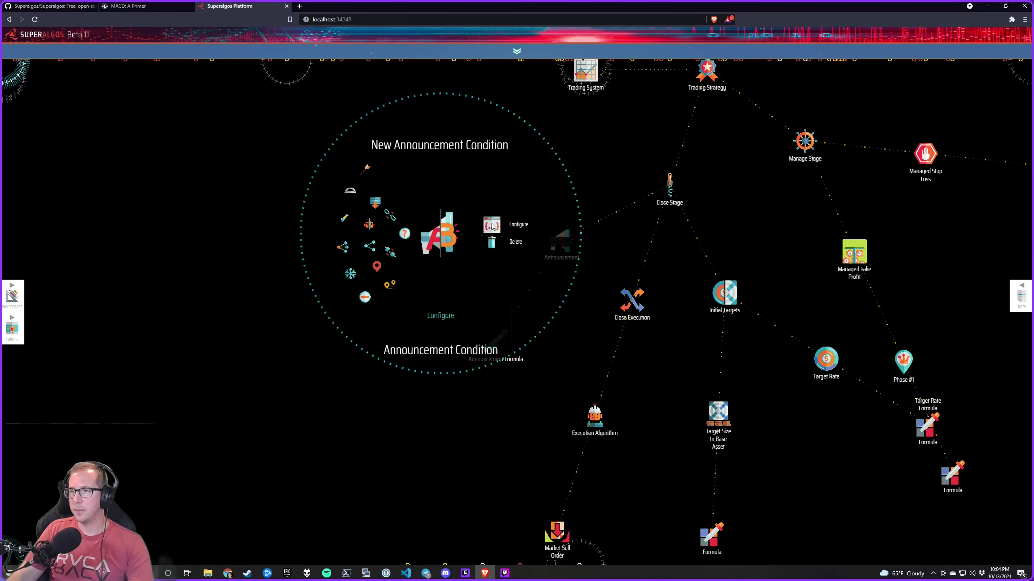
left_click(491, 225)
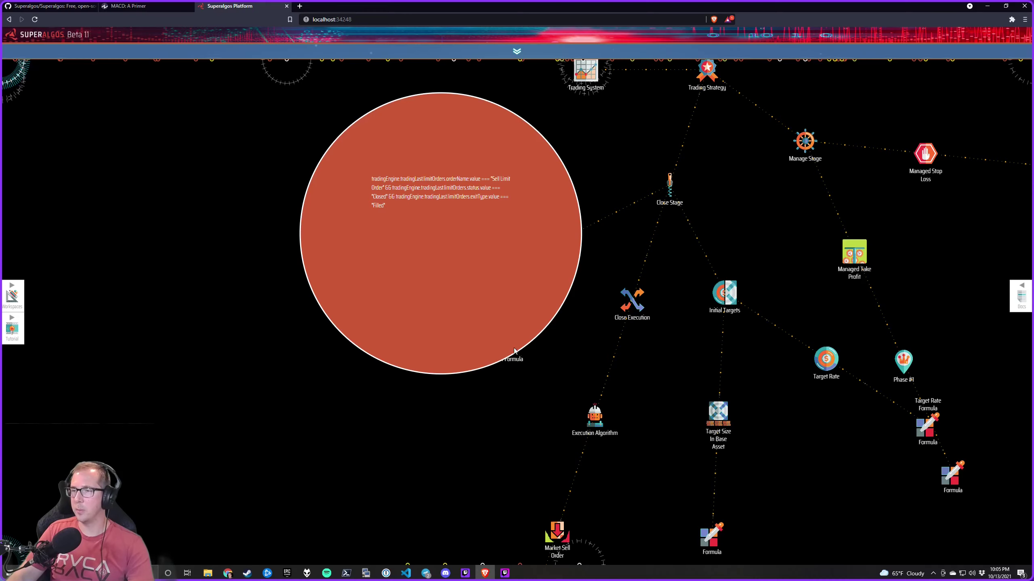
mouse_move(484, 335)
left_click(542, 322)
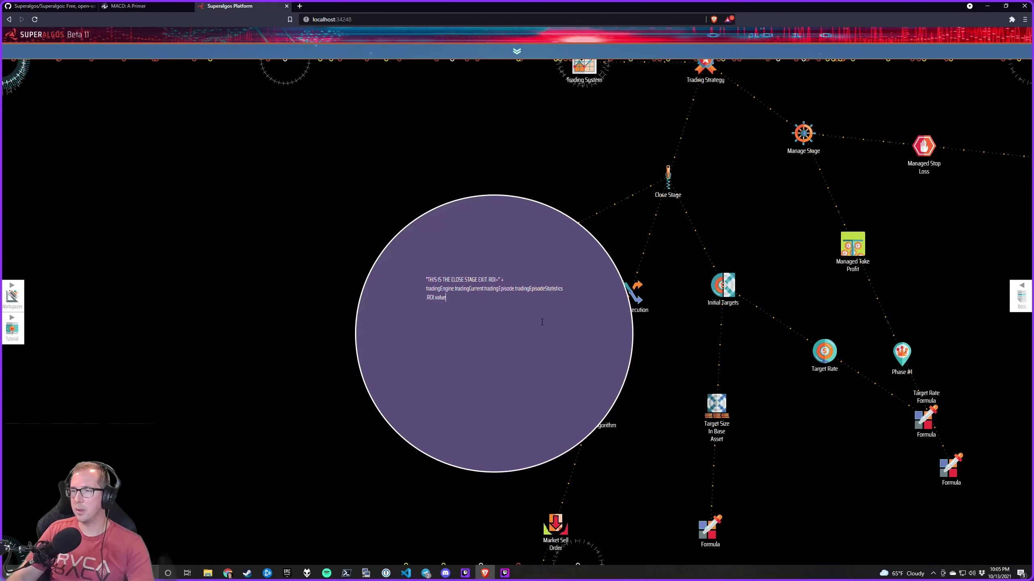
Add an Announcement to the Create Order Event of the Open Stage's Market Buy Order
left_click(464, 280)
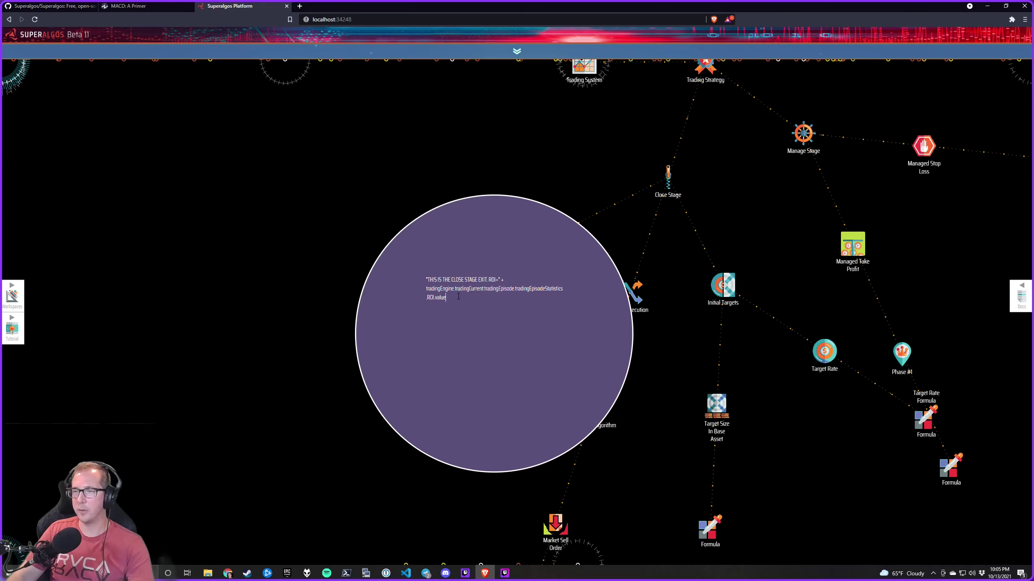
left_click_drag(780, 224, 460, 313)
left_click_drag(515, 248, 497, 326)
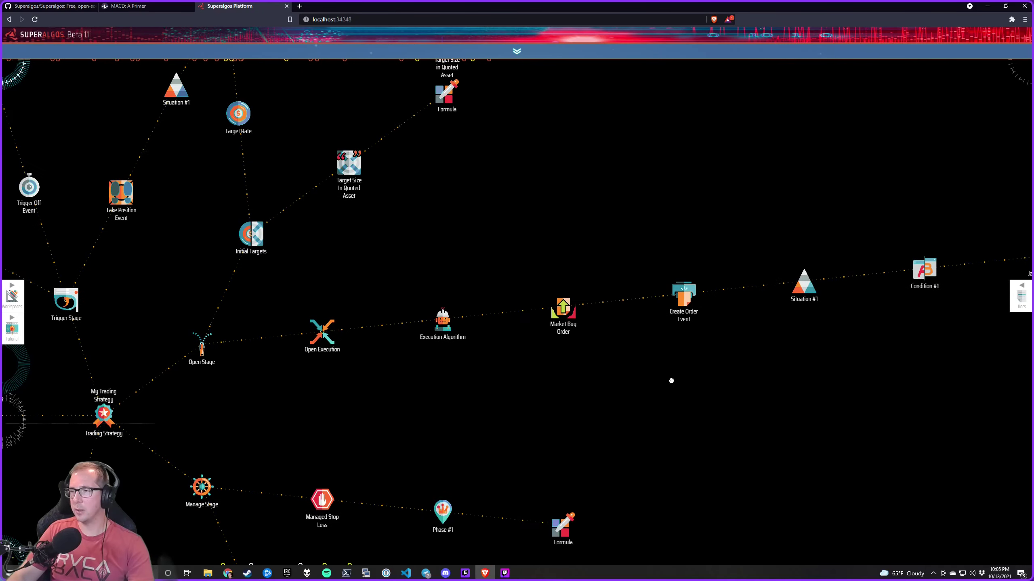
mouse_move(642, 325)
left_click(682, 318)
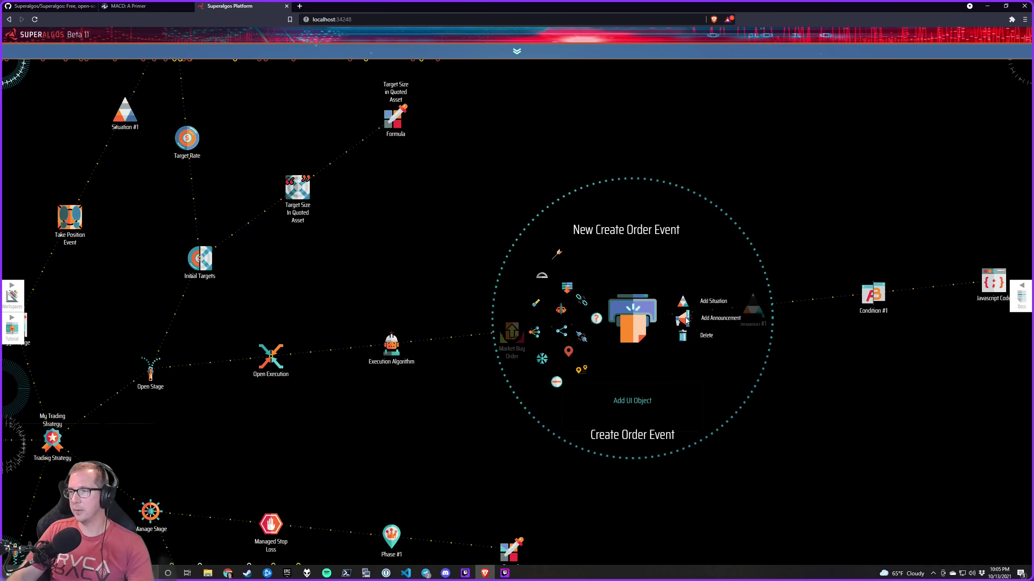
Replace the placeholder in the Create Order Event's Announcement Formula with "Placing Buy order at value: " +
mouse_move(851, 342)
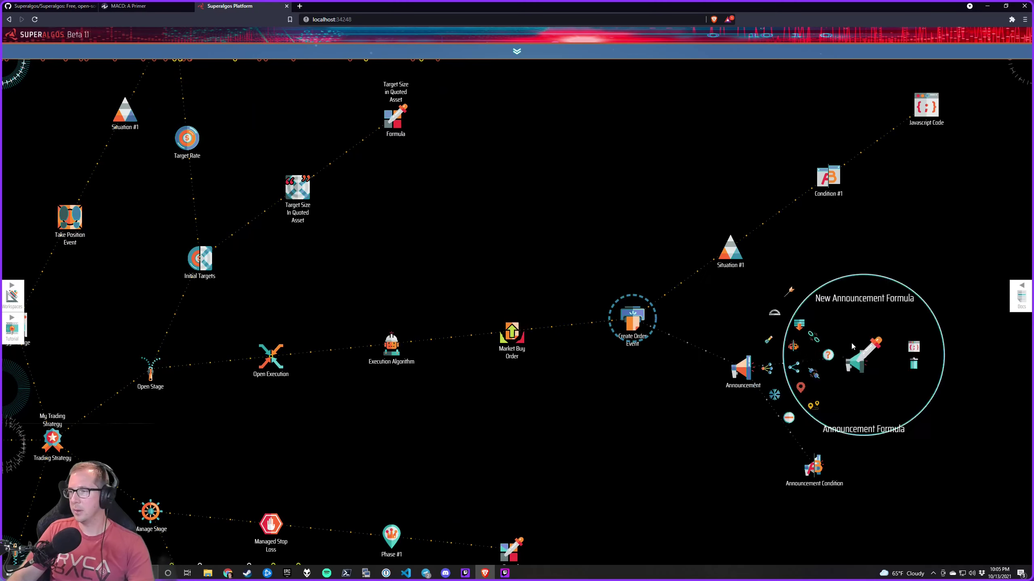
left_click(914, 347)
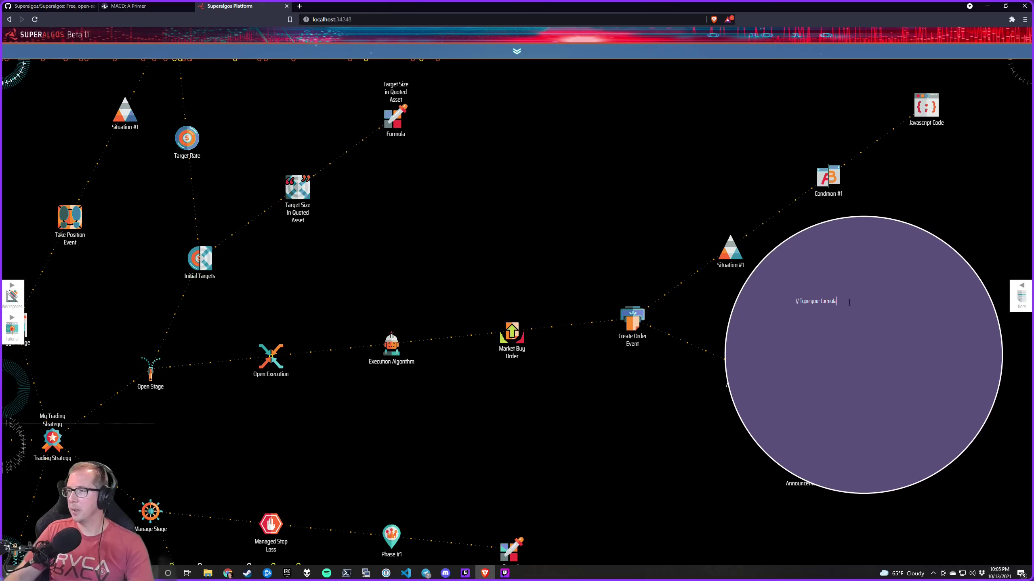
key("ctrl+a")
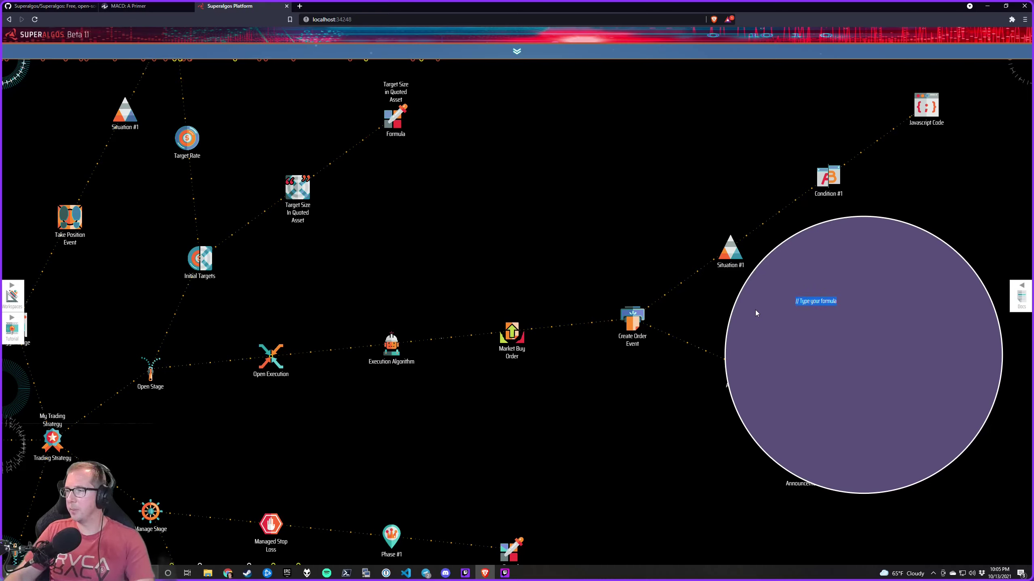
key("BackSpace")
type("t")
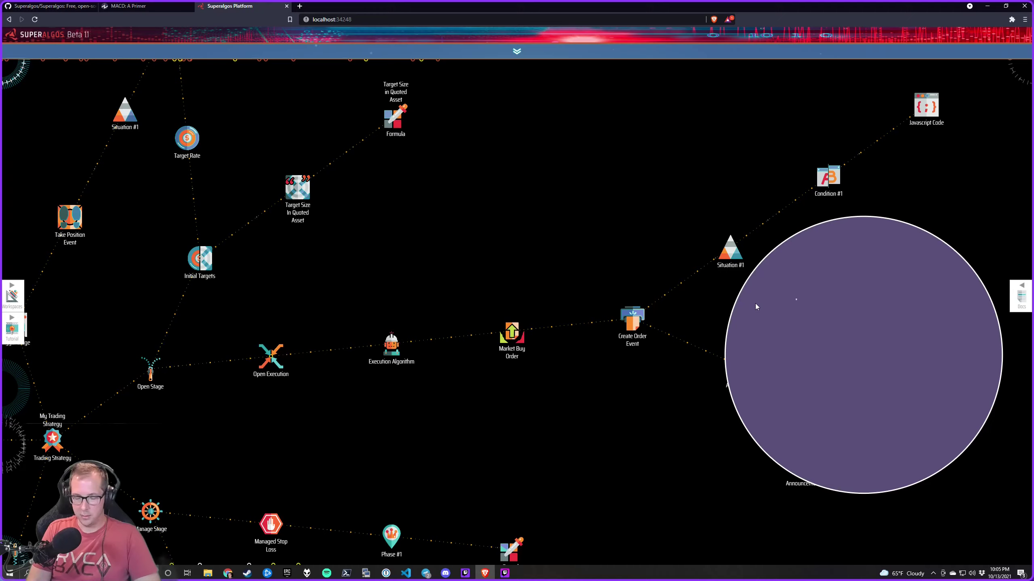
type("Plac")
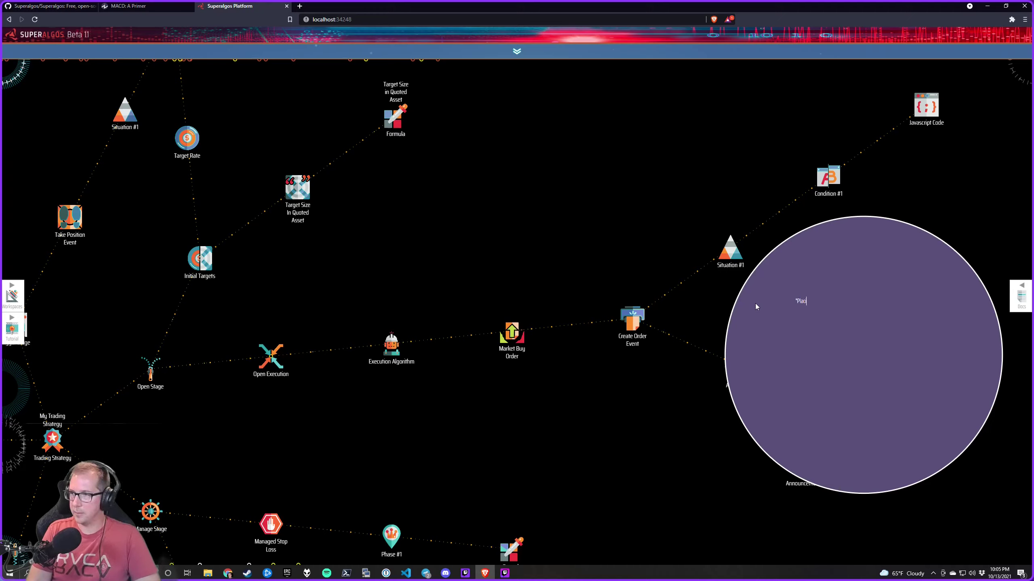
type("ing Buy orde")
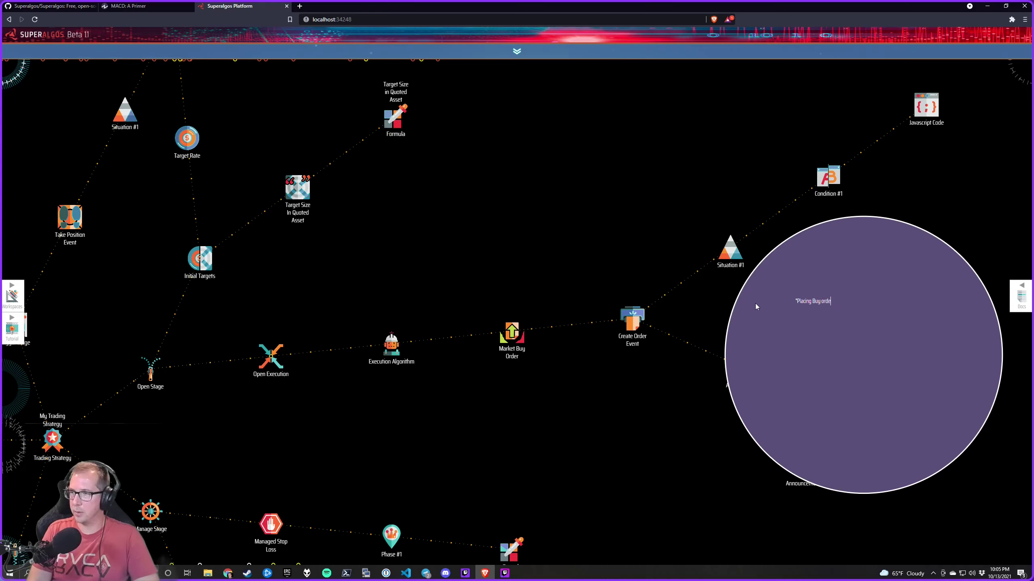
type("r at value: ")
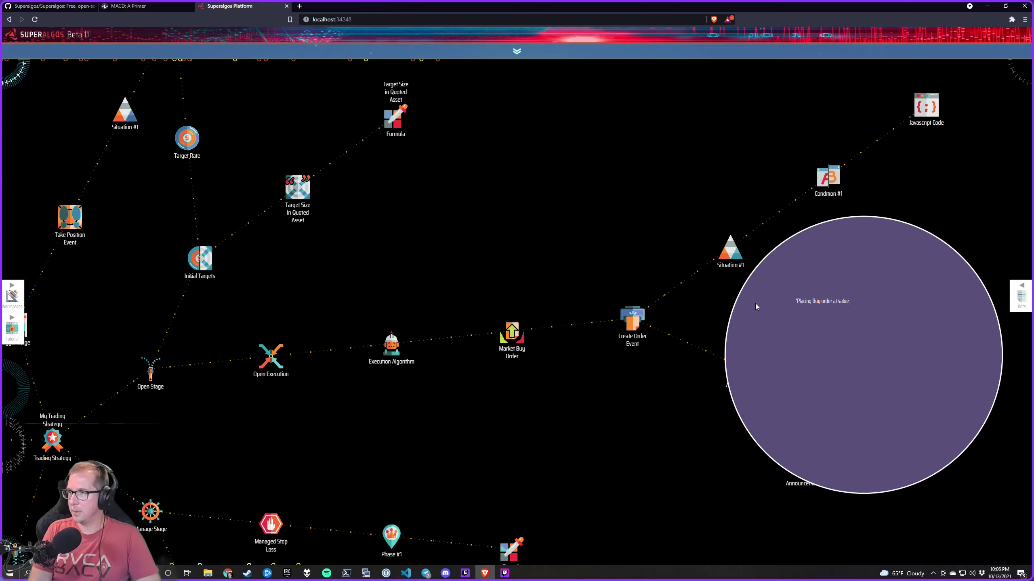
type("\" +")
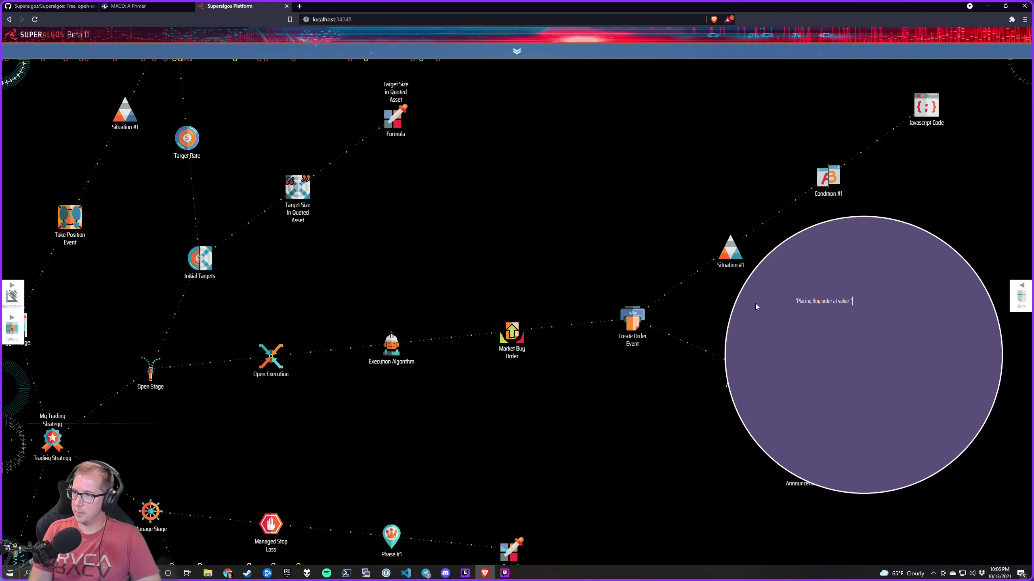
left_click(724, 236)
Check the Limit Order's child nodes under Trading Last and collapse them
scroll(559, 260, "down", 5)
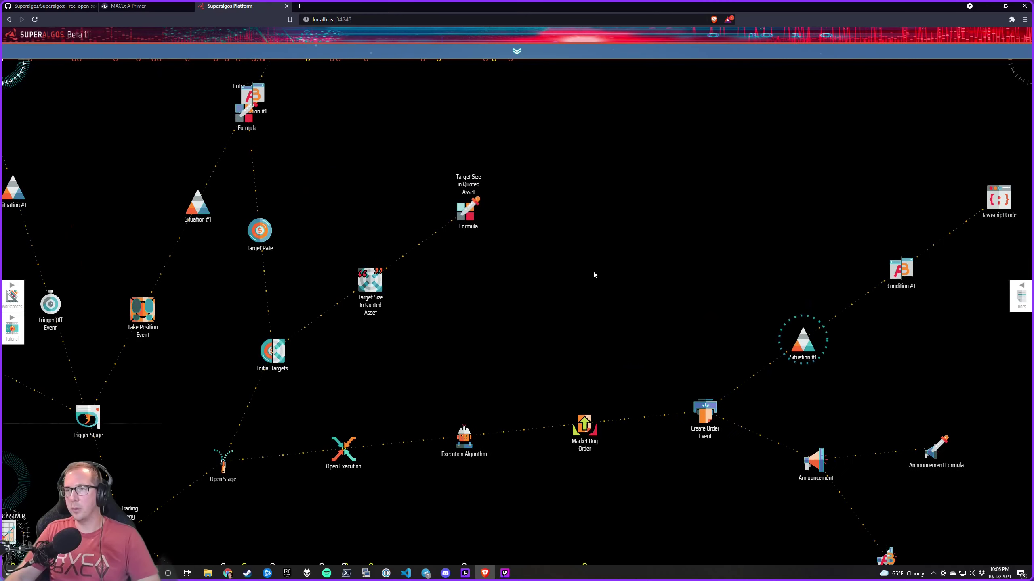
scroll(643, 270, "up", 3)
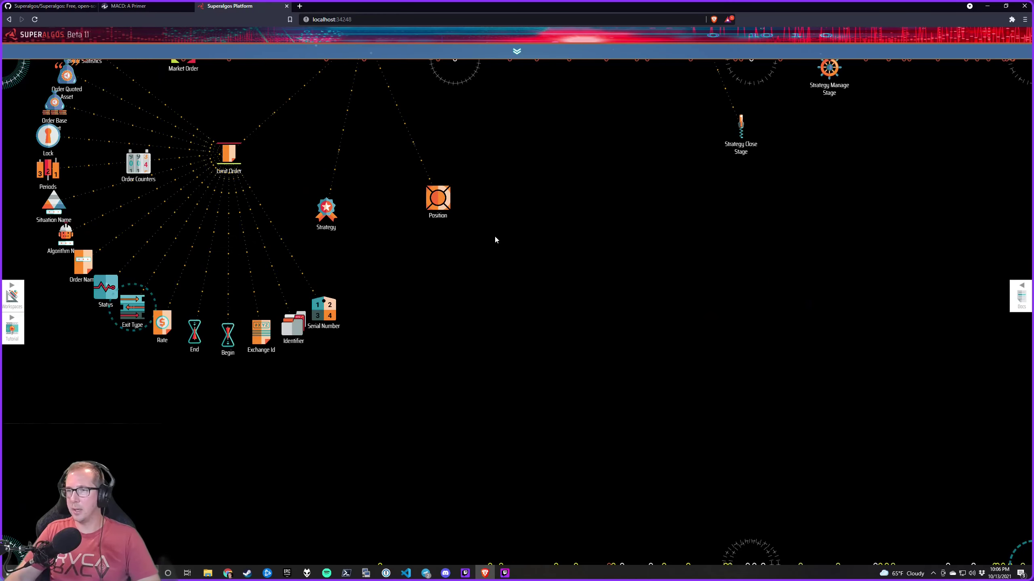
scroll(494, 234, "up", 2)
left_click_drag(307, 292, 363, 332)
mouse_move(351, 242)
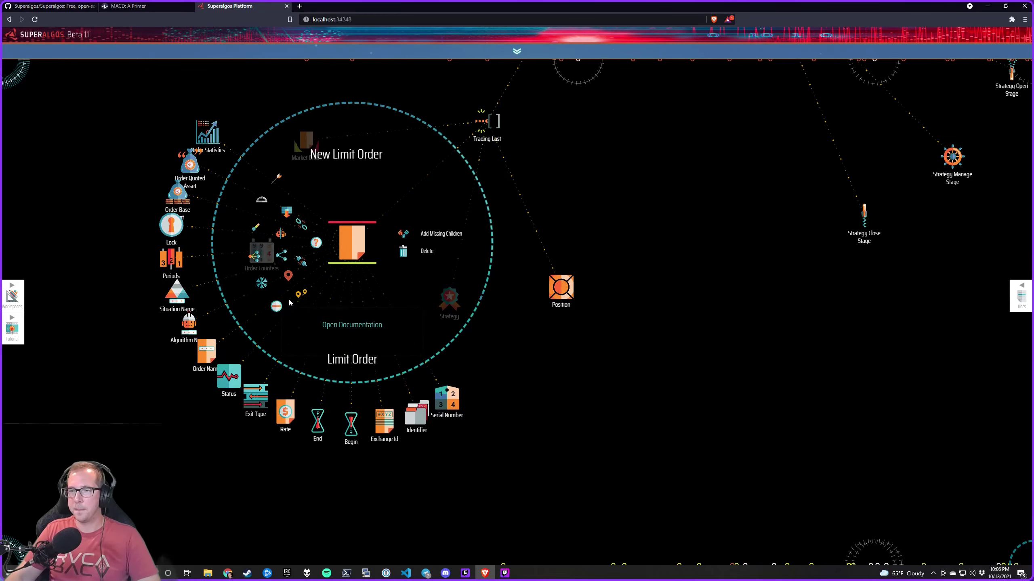
left_click(276, 306)
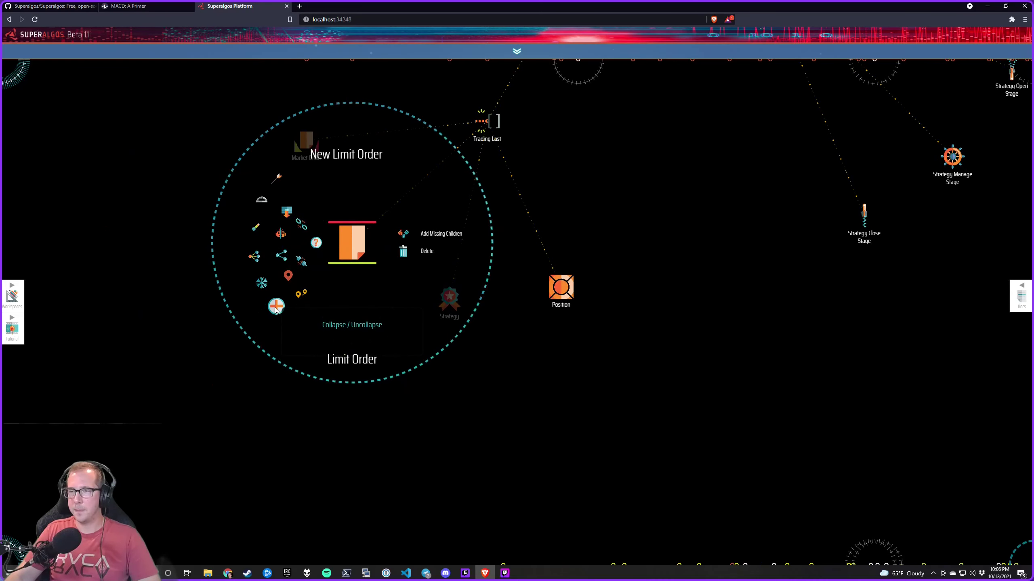
left_click(276, 306)
left_click(276, 306)
left_click(276, 307)
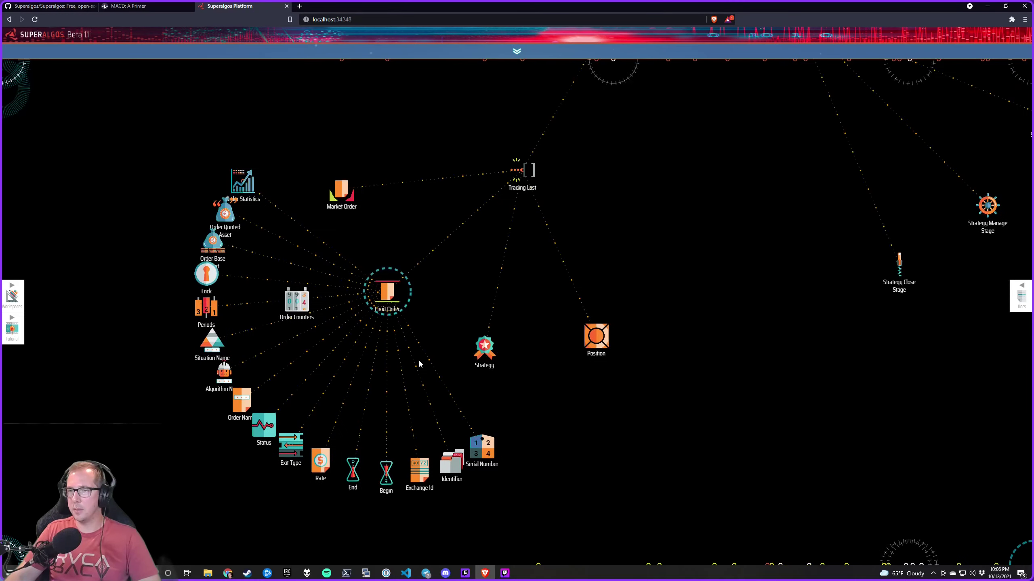
mouse_move(508, 187)
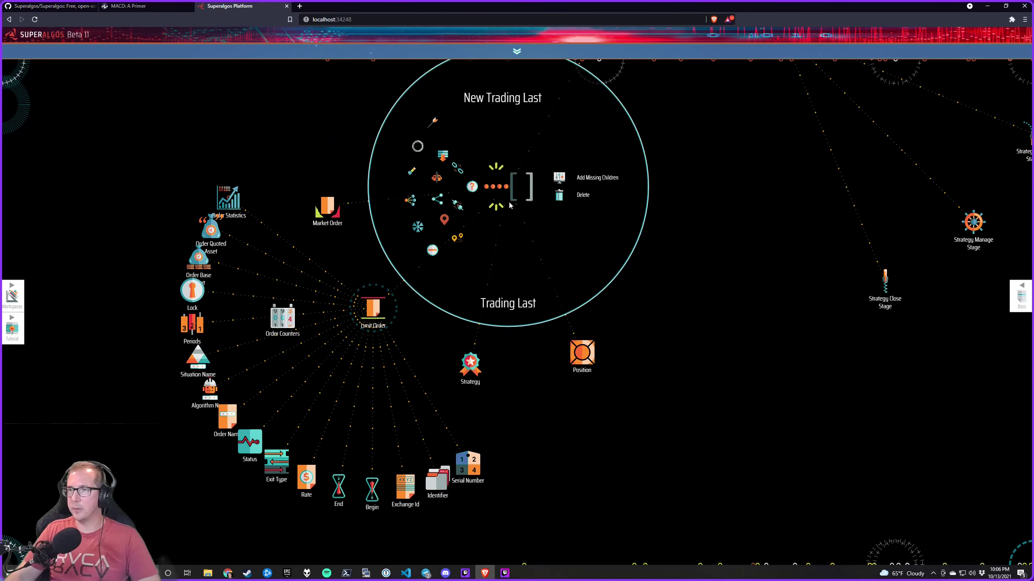
left_click(322, 360)
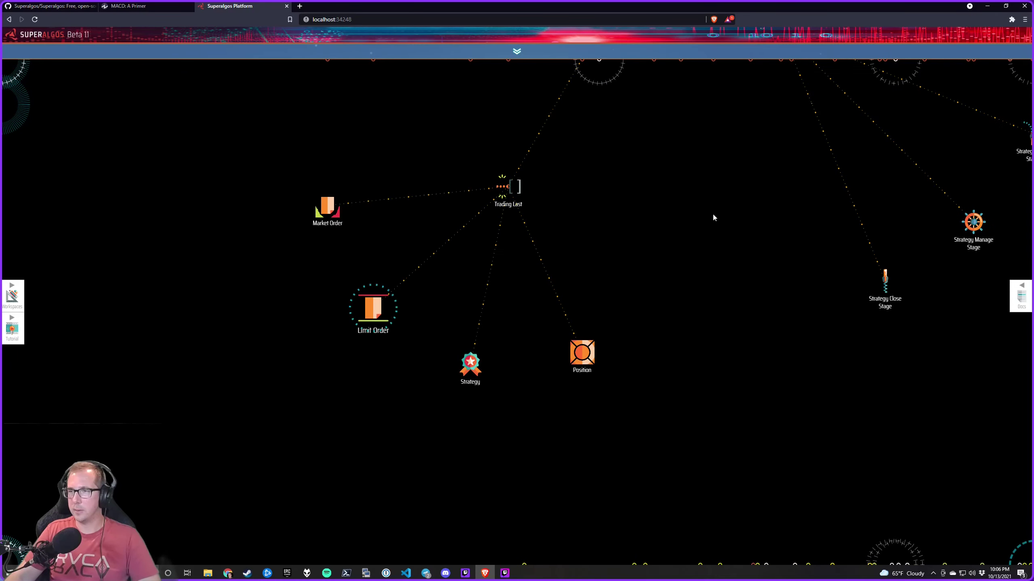
Expand the Strategy Open Stage under Trading Current and copy the node path of its Begin Rate
left_click_drag(713, 214, 473, 355)
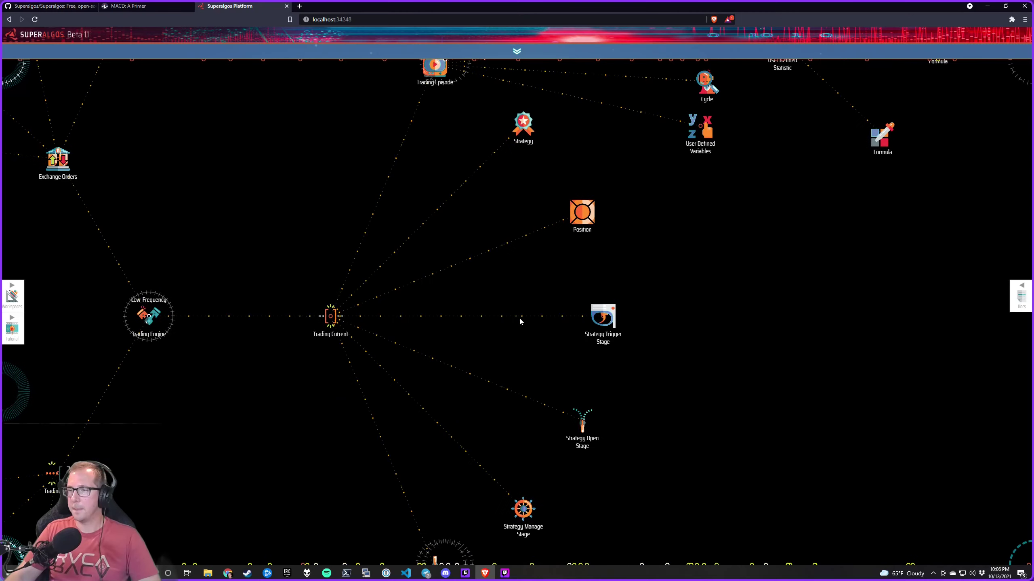
mouse_move(461, 336)
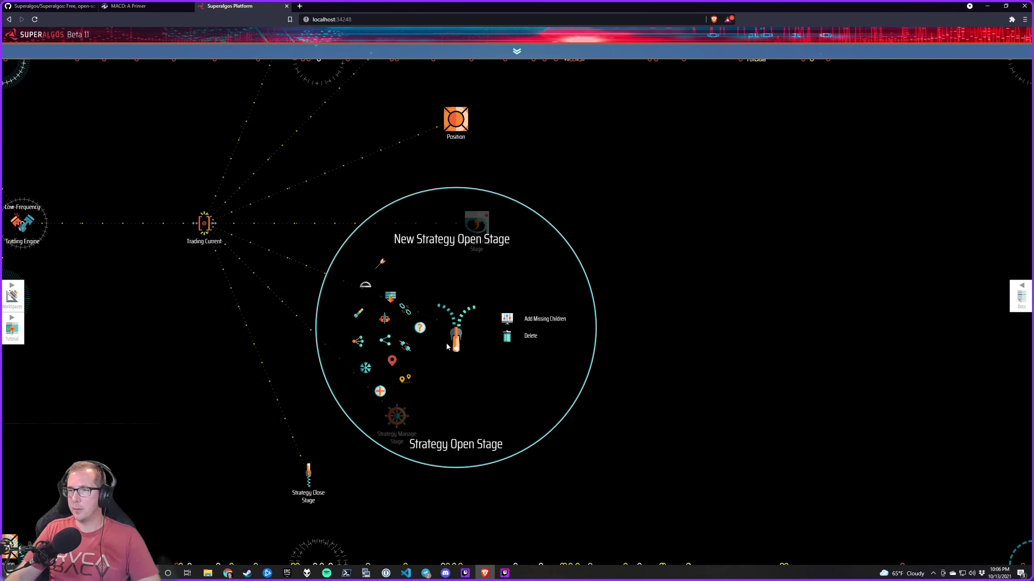
left_click(379, 391)
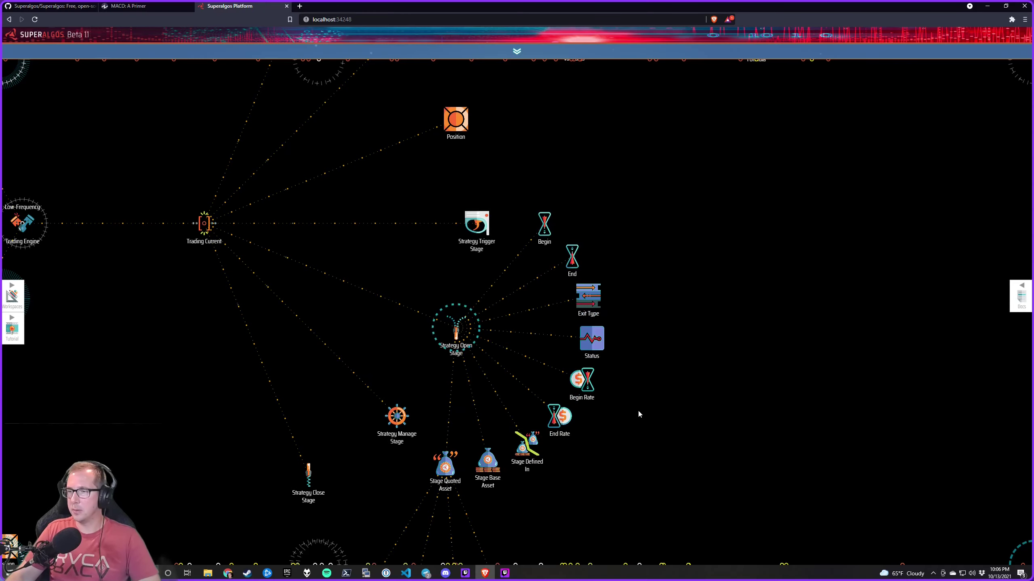
left_click(606, 381)
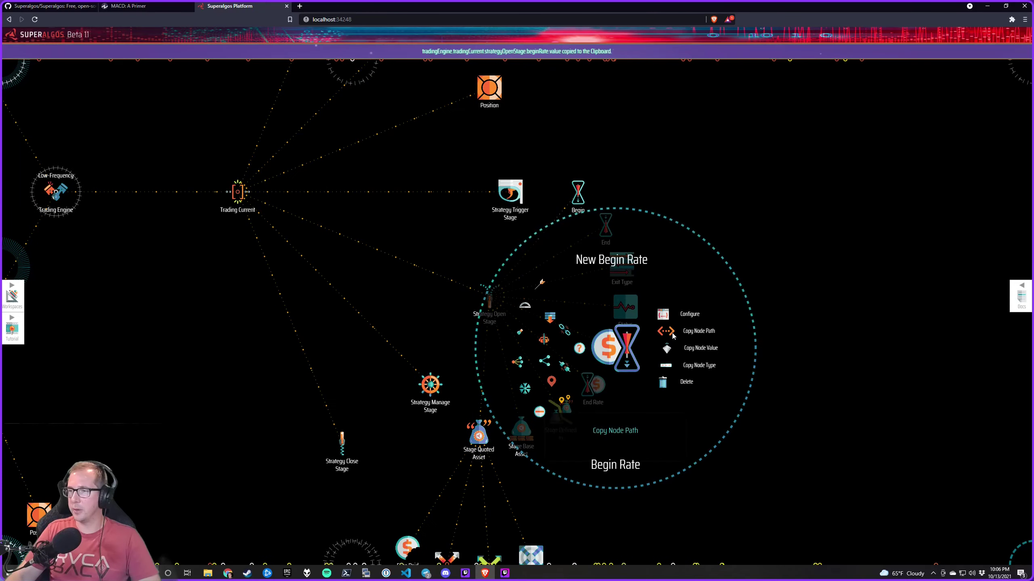
Append tradingEngine.tradingCurrent.strategyOpenStage.beginRate.value to the Announcement Formula of the Market Buy Order's Create Order Event
scroll(696, 362, "up", 5)
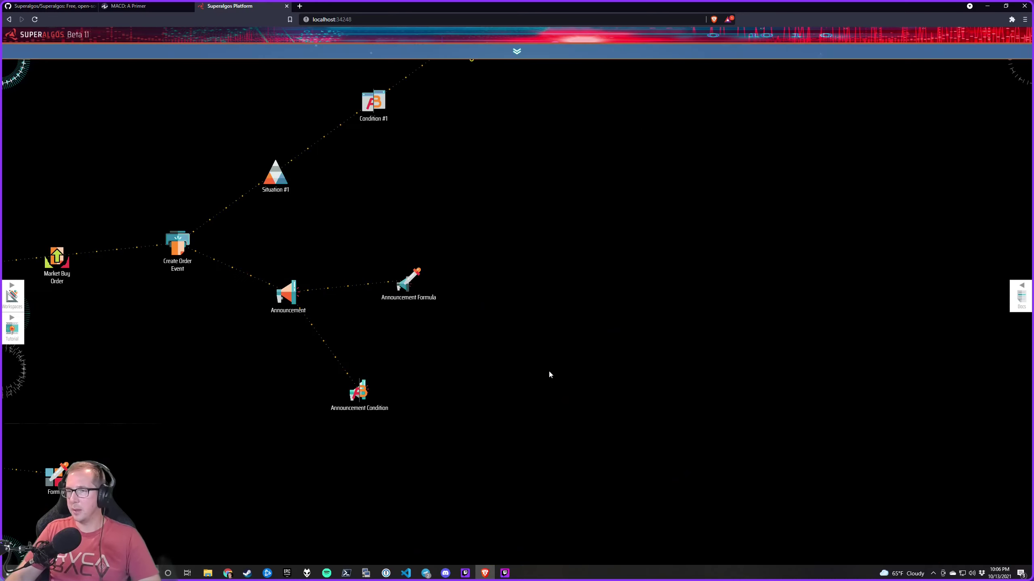
left_click_drag(495, 361, 680, 454)
left_click_drag(247, 416, 451, 408)
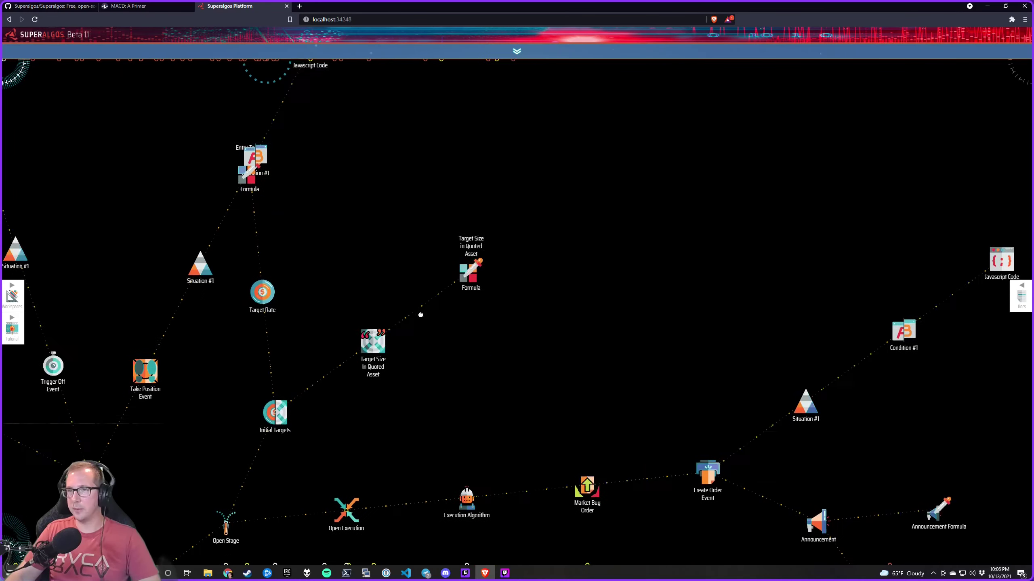
mouse_move(447, 382)
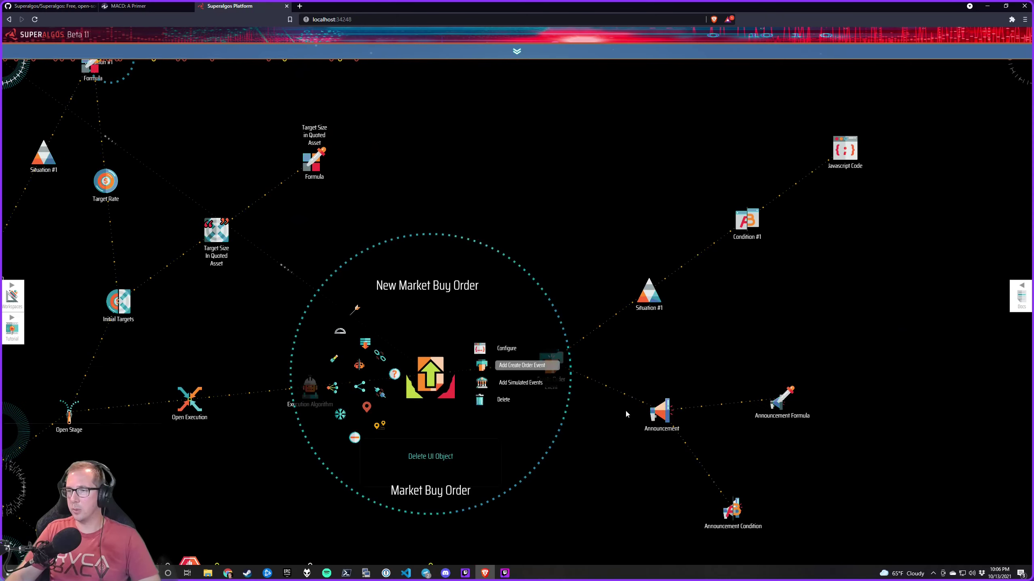
mouse_move(650, 344)
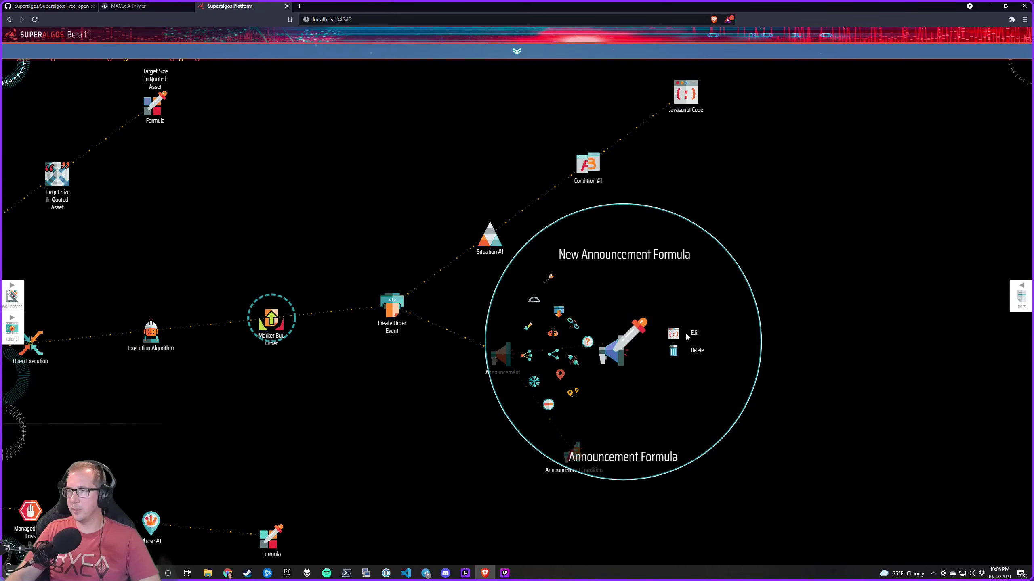
left_click(688, 338)
key("ctrl+v")
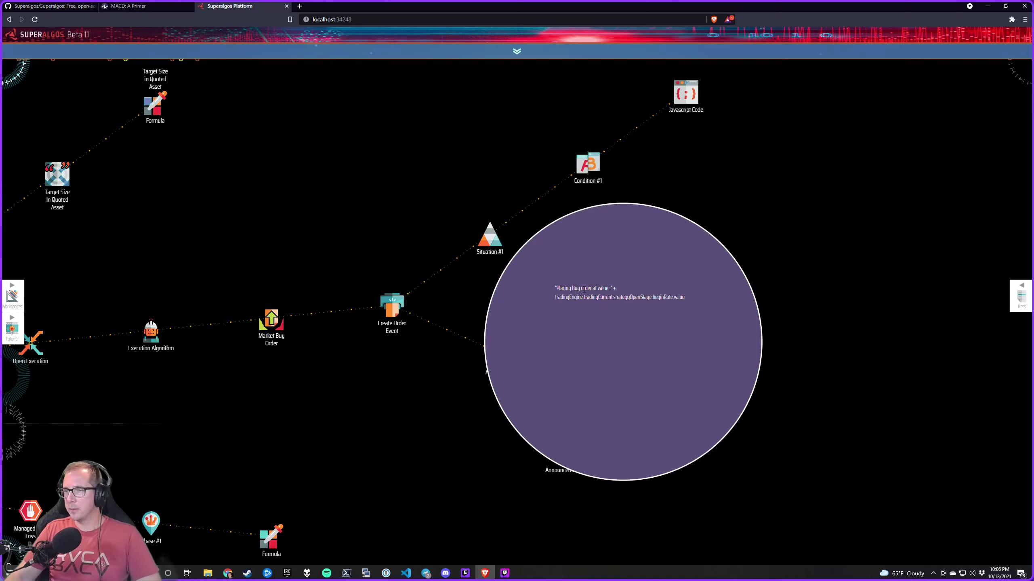
Reword the message text in the Announcement Formula to start with "Buy Order placed at"
mouse_move(560, 288)
left_mouse_down()
mouse_move(616, 288)
mouse_move(543, 293)
left_mouse_up()
left_click(598, 288)
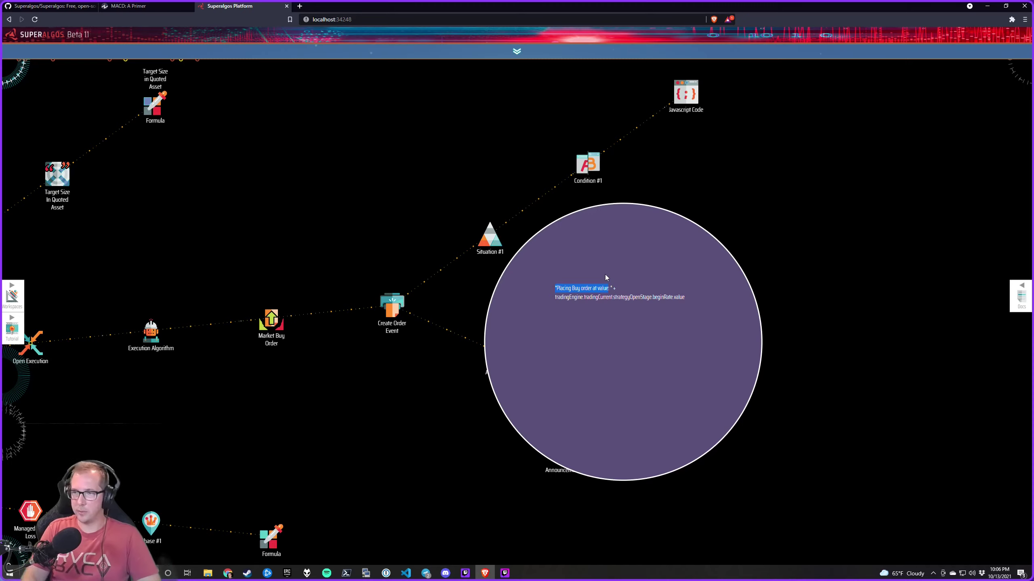
key("BackSpace")
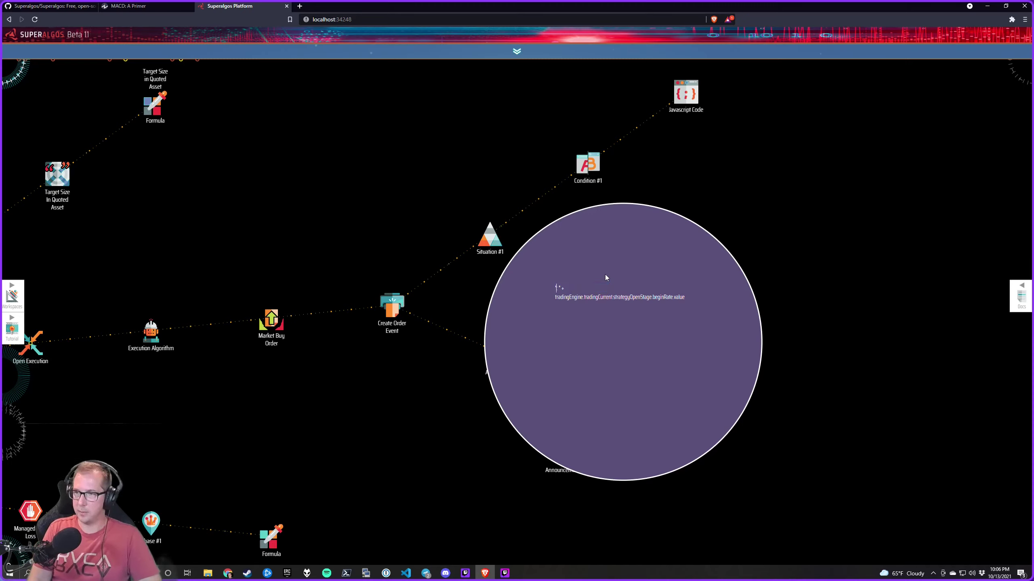
type("\"Buy Order p")
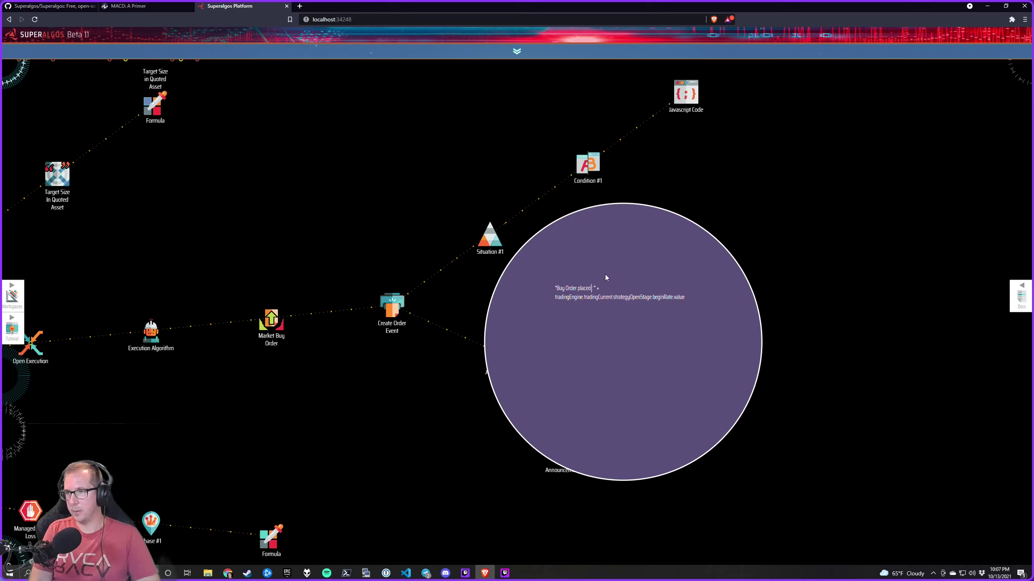
type("laced at")
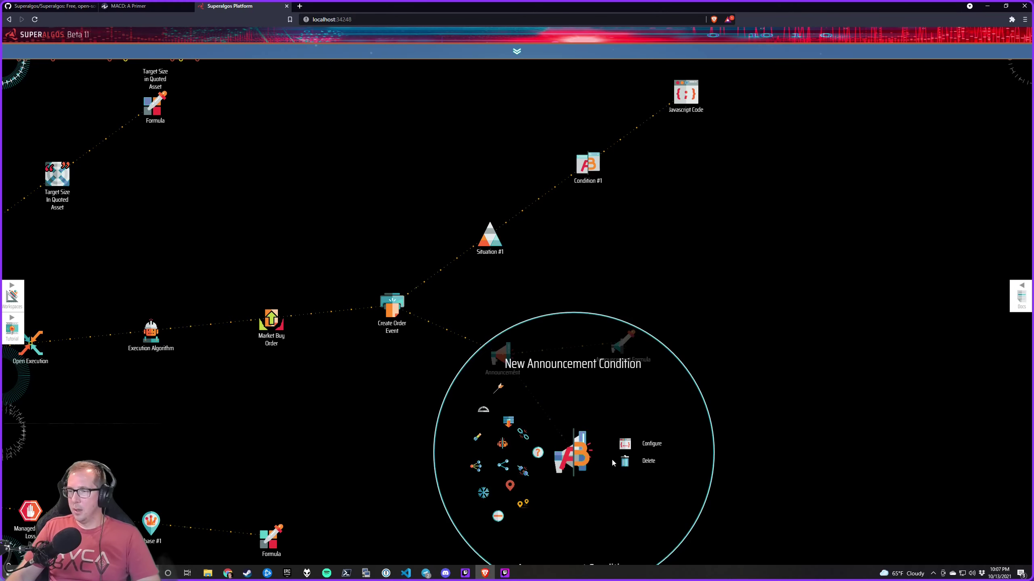
Delete the Announcement Condition from the Create Order Event's Announcement and go to the backtesting session's Social Bots
left_click(472, 446)
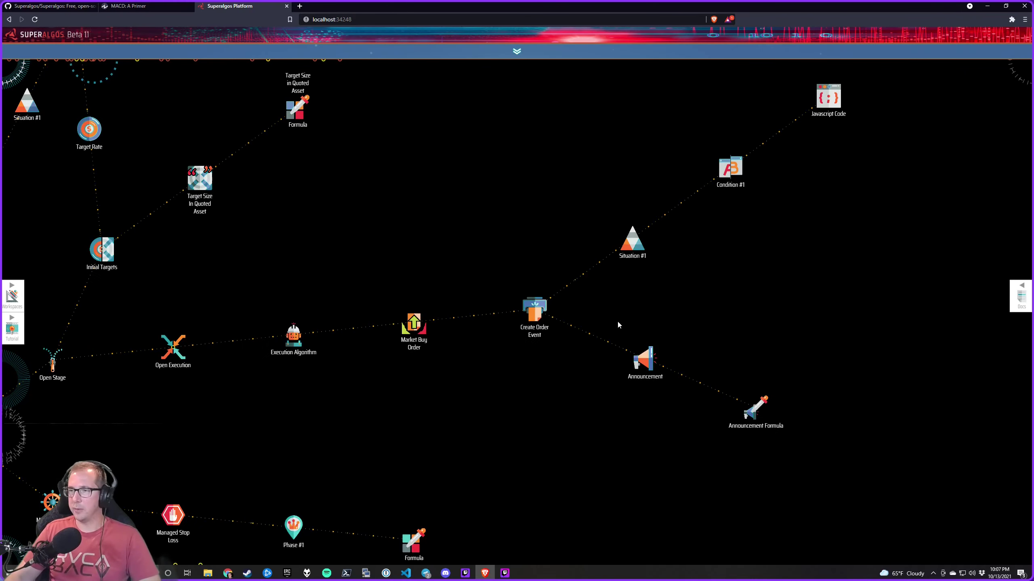
left_click_drag(687, 298, 613, 301)
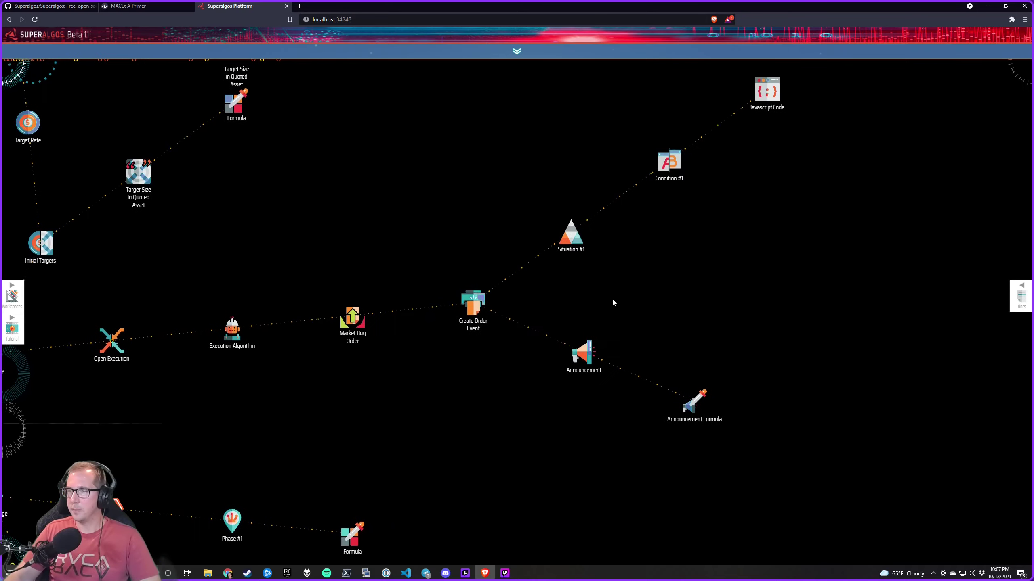
scroll(562, 298, "down", 5)
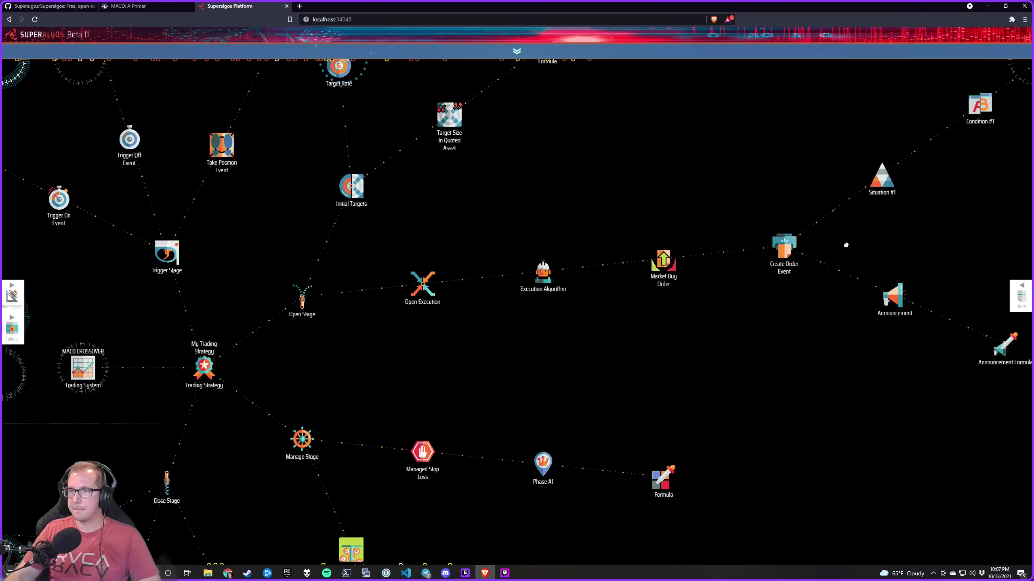
scroll(614, 364, "up", 5)
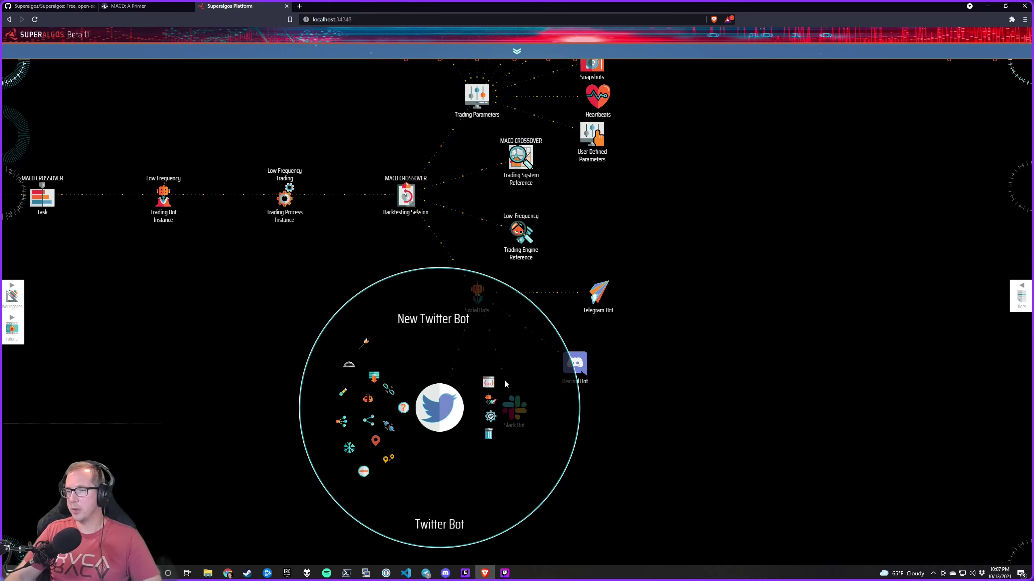
Examine the Slack Bot's configuration with its webhook URL and format, and check the Telegram Bot's configuration
mouse_move(514, 408)
left_click(564, 391)
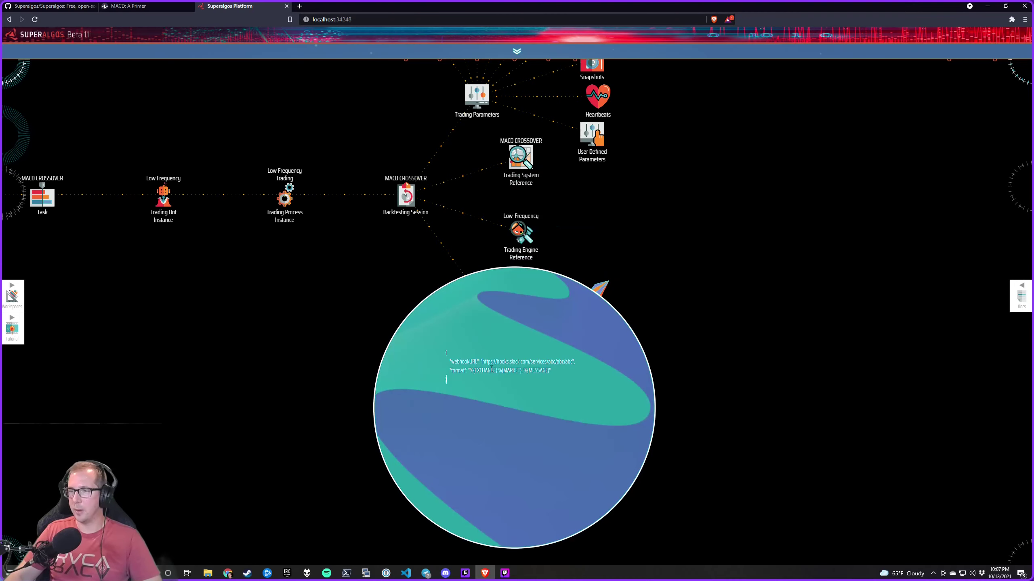
left_click_drag(485, 362, 587, 361)
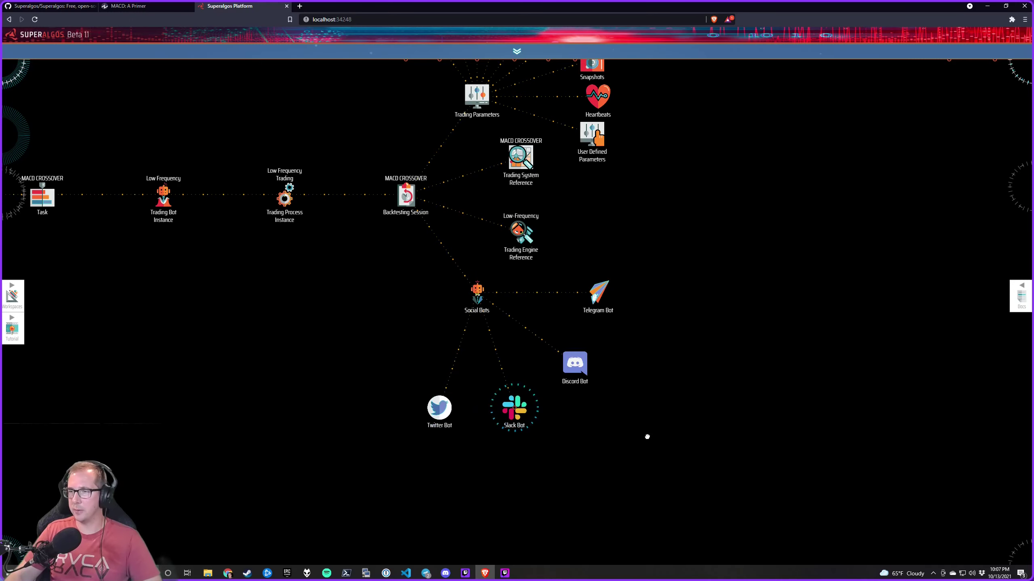
mouse_move(598, 291)
left_click(656, 255)
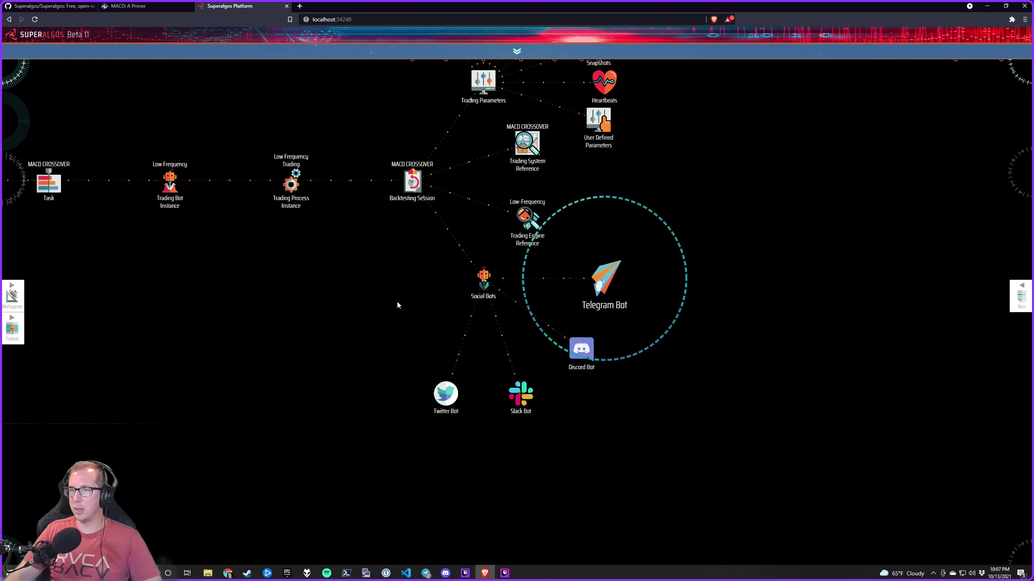
Examine the Twitter Bot's configuration and its available commands under the backtesting session's Social Bots
mouse_move(446, 394)
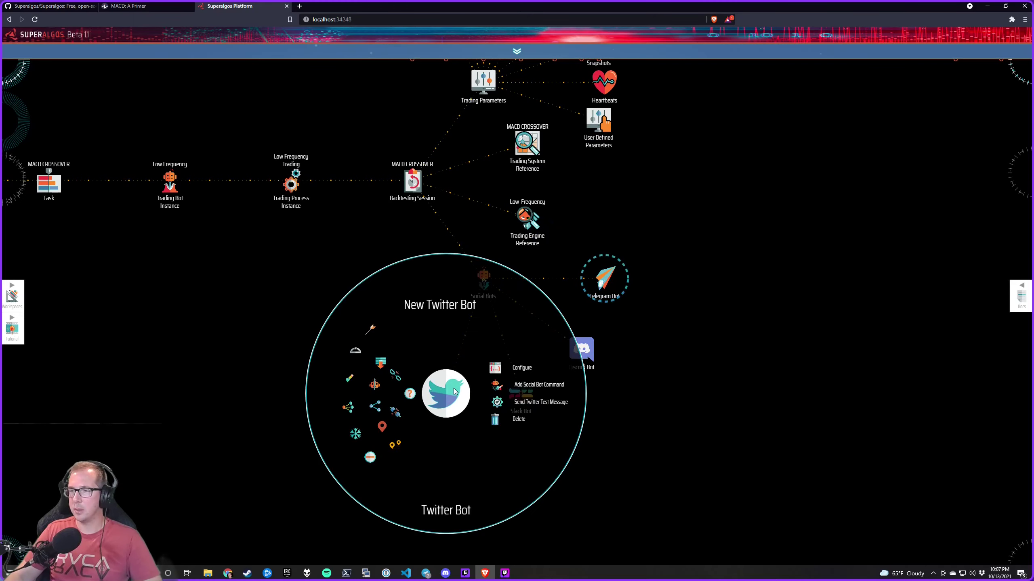
left_click(494, 369)
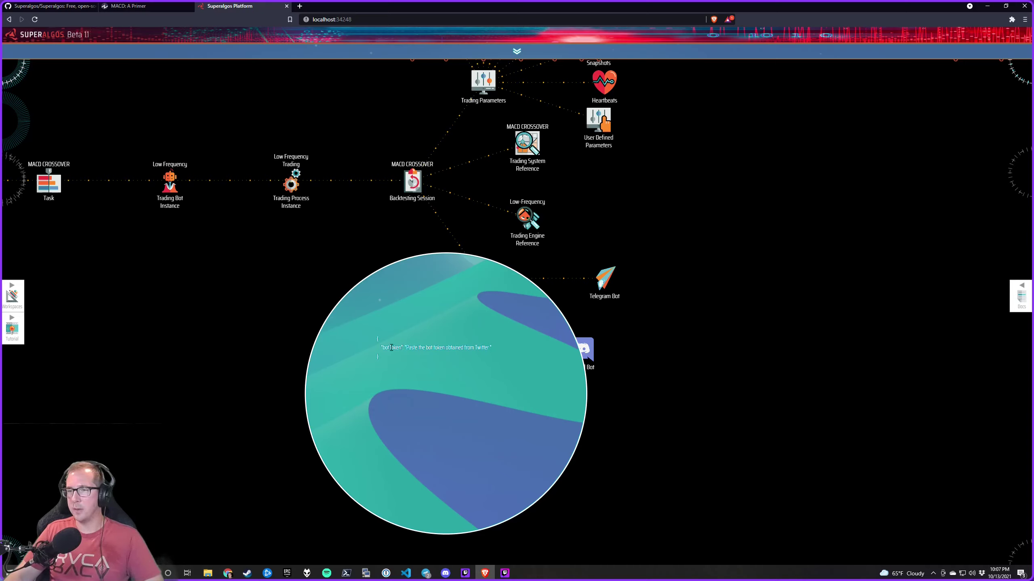
left_click(303, 304)
mouse_move(443, 390)
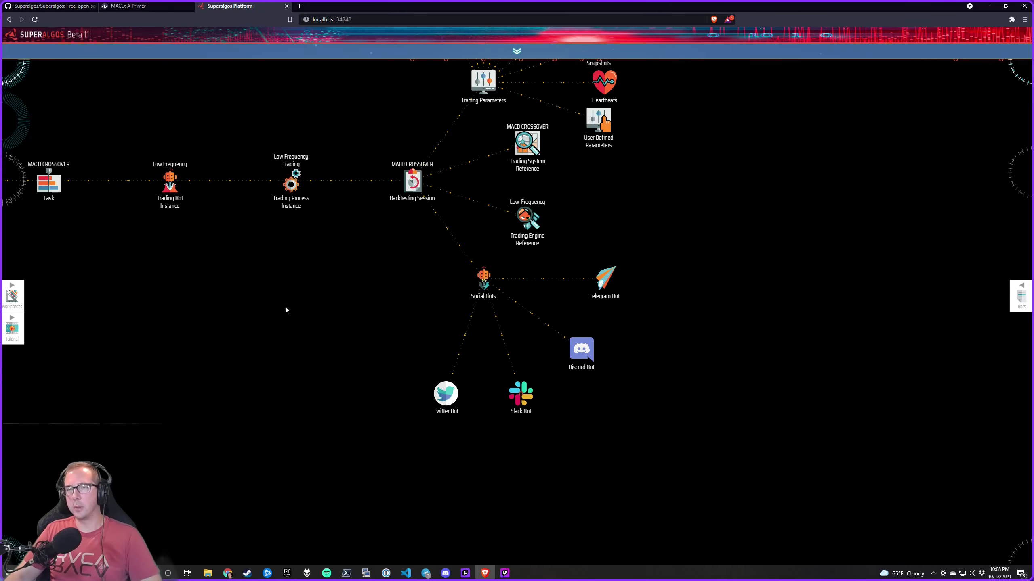
left_click_drag(287, 307, 267, 359)
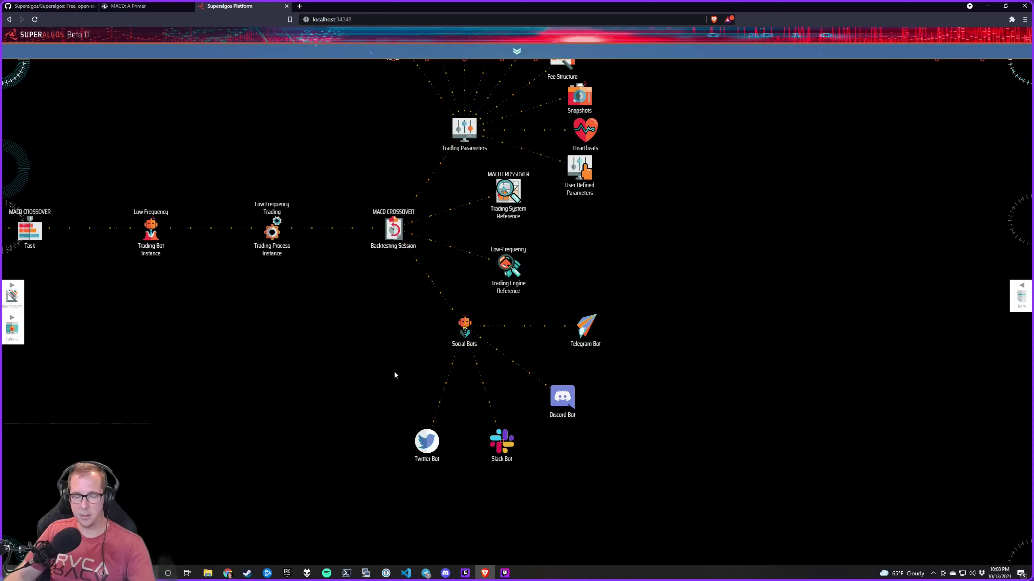
mouse_move(429, 437)
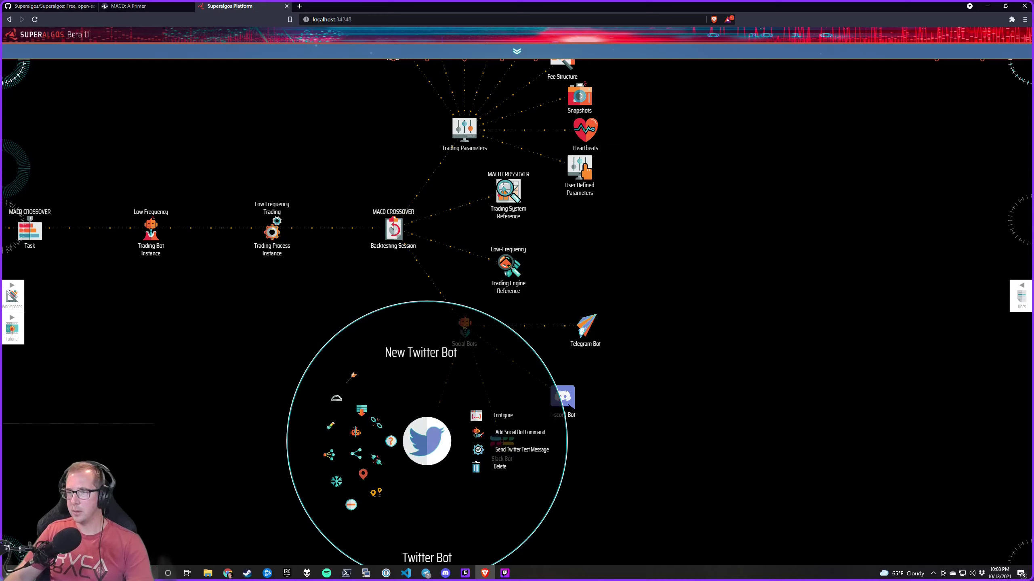
double_click(435, 354)
double_click(449, 354)
left_click(450, 353)
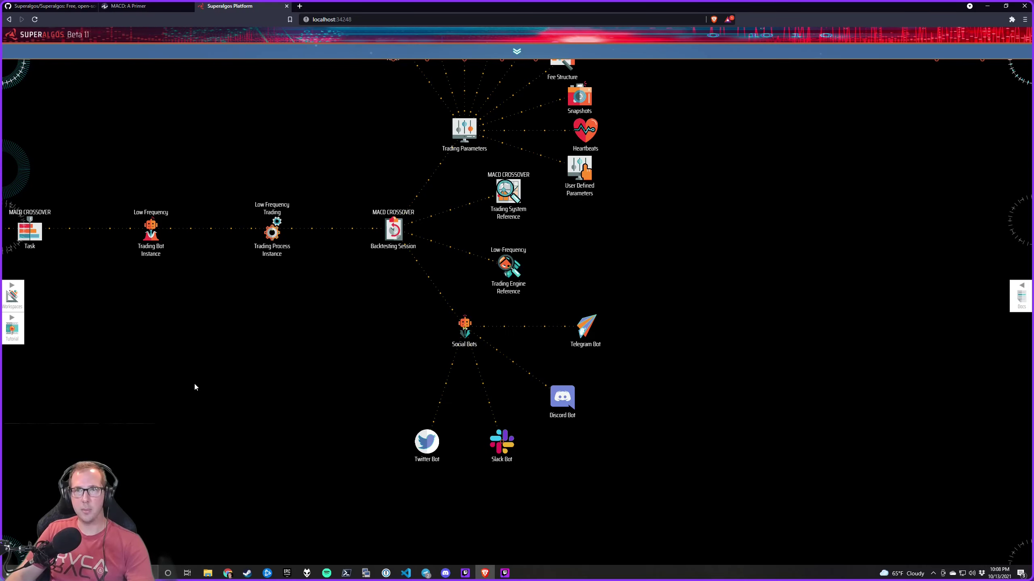
Switch to Investopedia's "MACD: A Primer" article and review its introduction and EMA chart
left_click(169, 7)
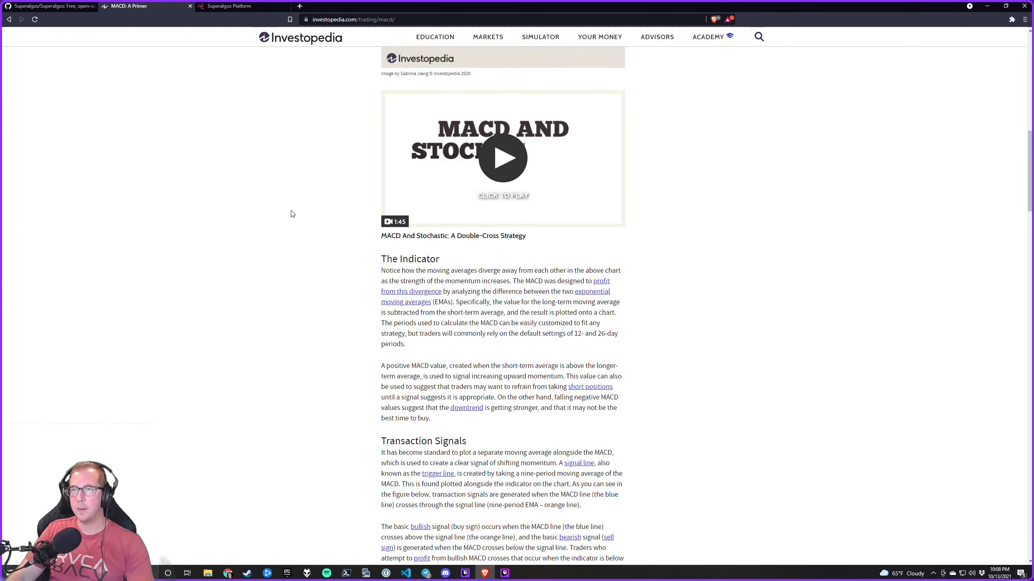
scroll(292, 213, "up", 15)
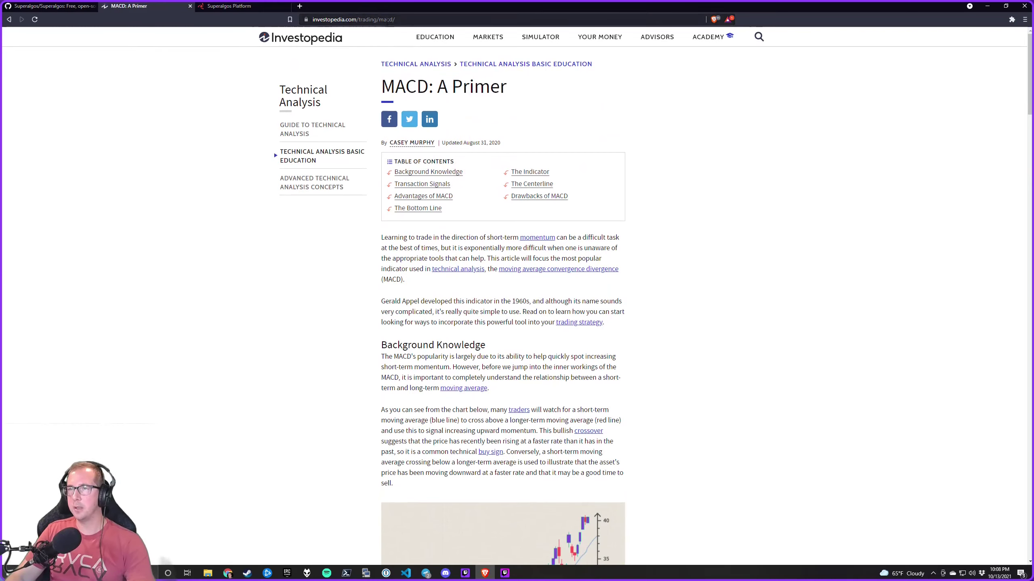
left_click_drag(417, 85, 508, 81)
left_click(541, 102)
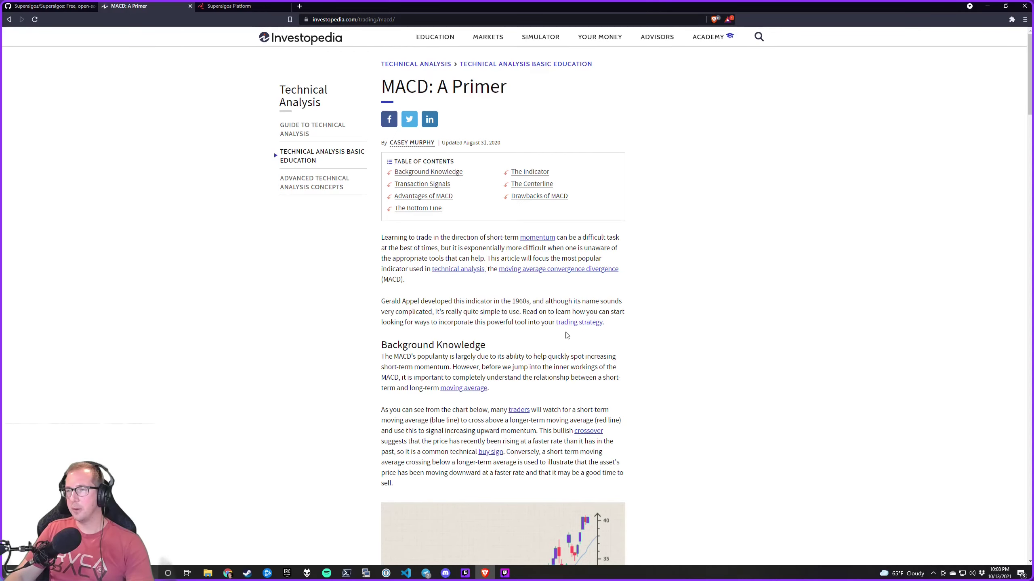
scroll(565, 330, "down", 6)
scroll(559, 314, "down", 2)
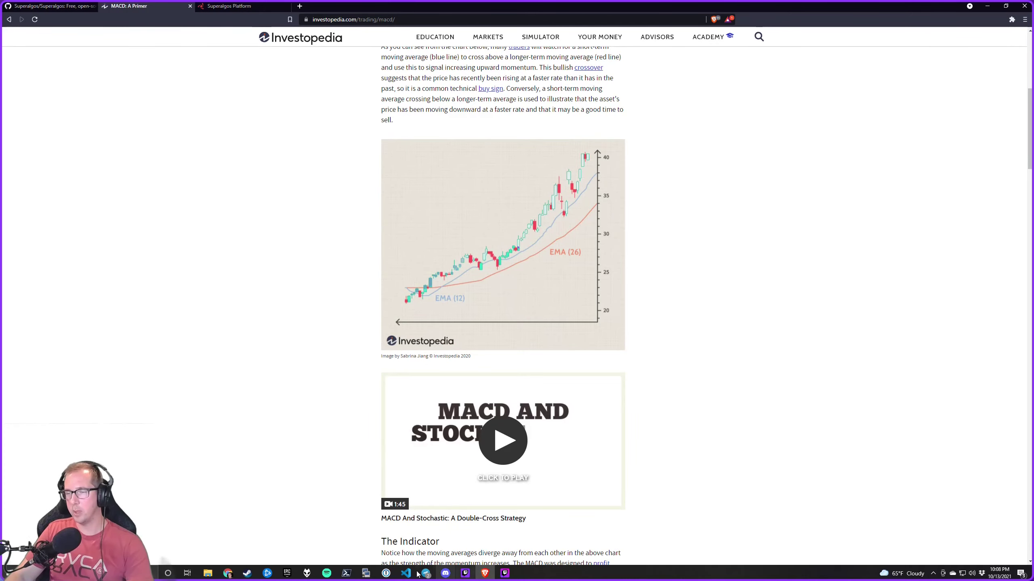
Switch back to Superalgos and go to the Trigger On Event situation in the MACD CROSSOVER trading system
left_click(229, 6)
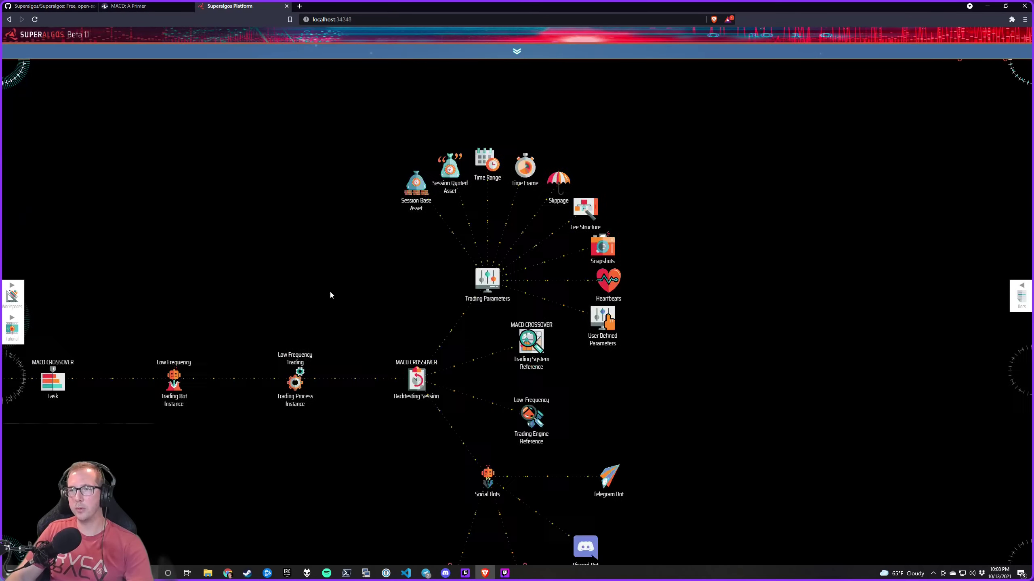
scroll(575, 297, "down", 5)
left_click(774, 140)
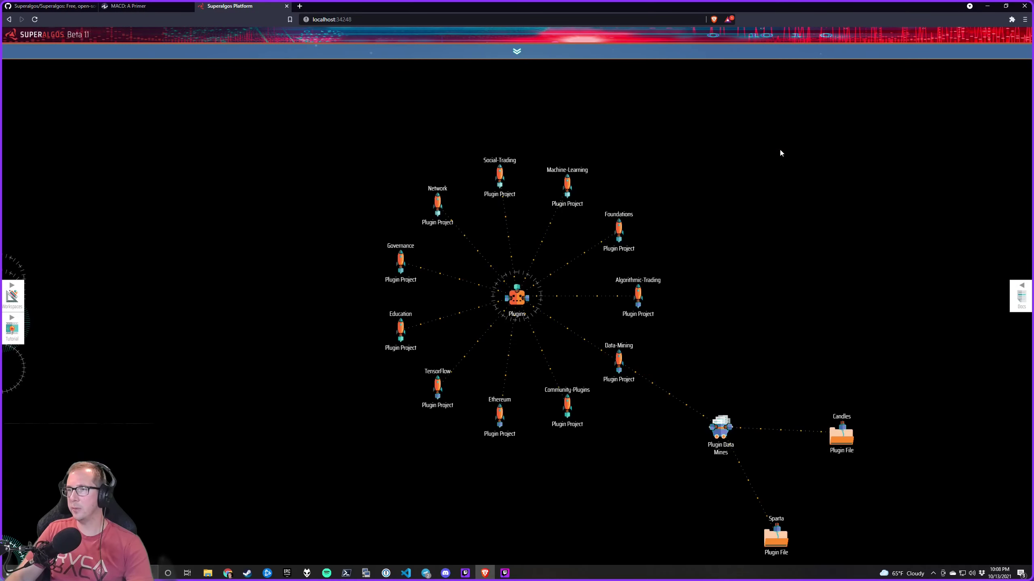
left_click_drag(786, 360, 602, 127)
left_click_drag(597, 253, 584, 329)
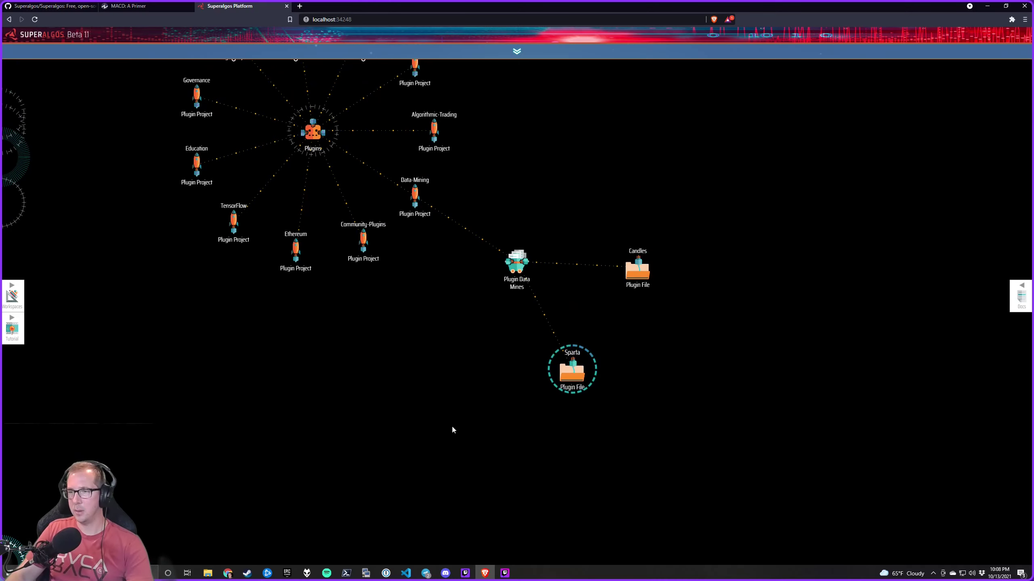
scroll(522, 385, "down", 3)
left_click(504, 347)
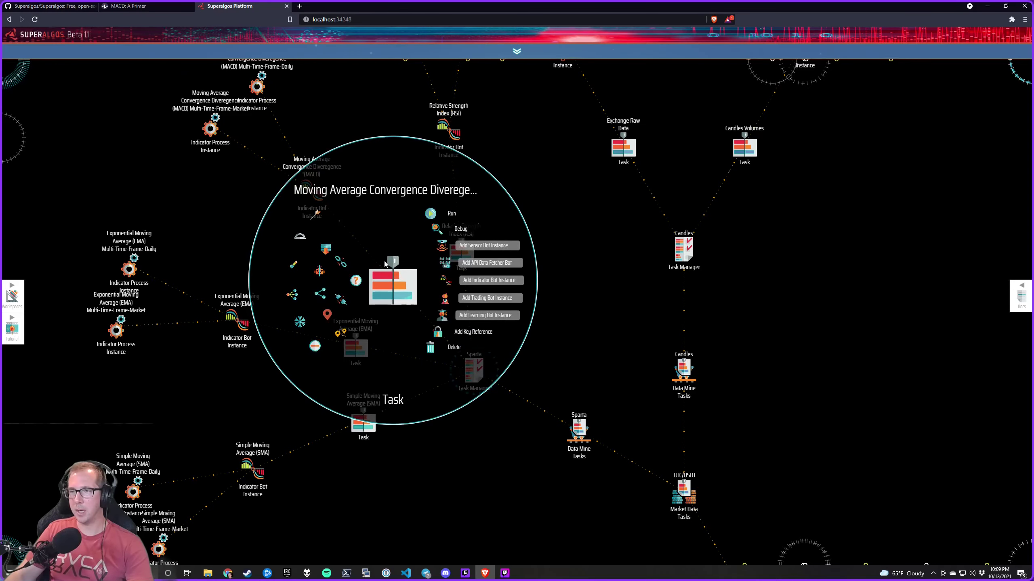
scroll(594, 346, "down", 3)
left_click(640, 362)
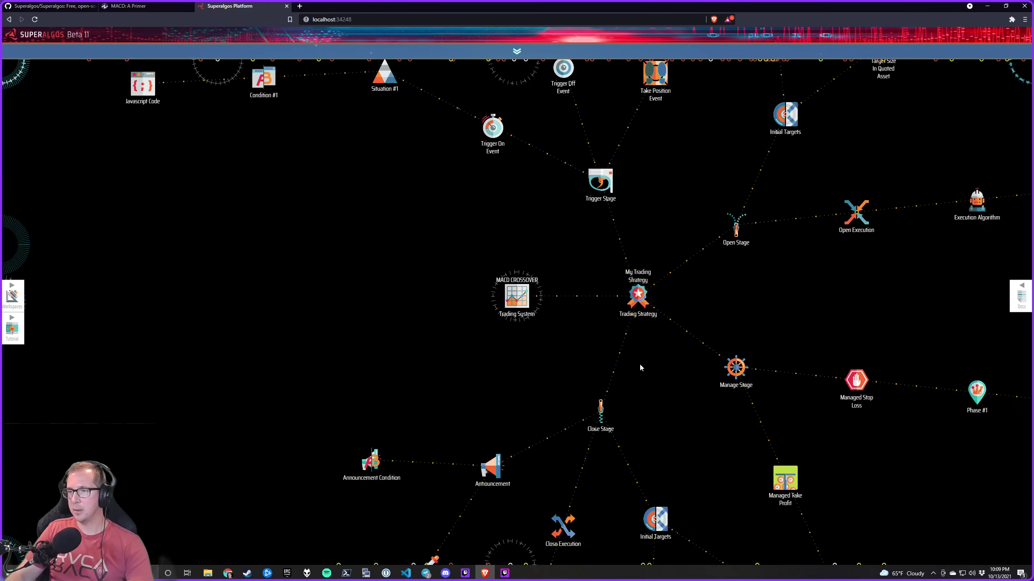
left_click_drag(508, 210, 553, 389)
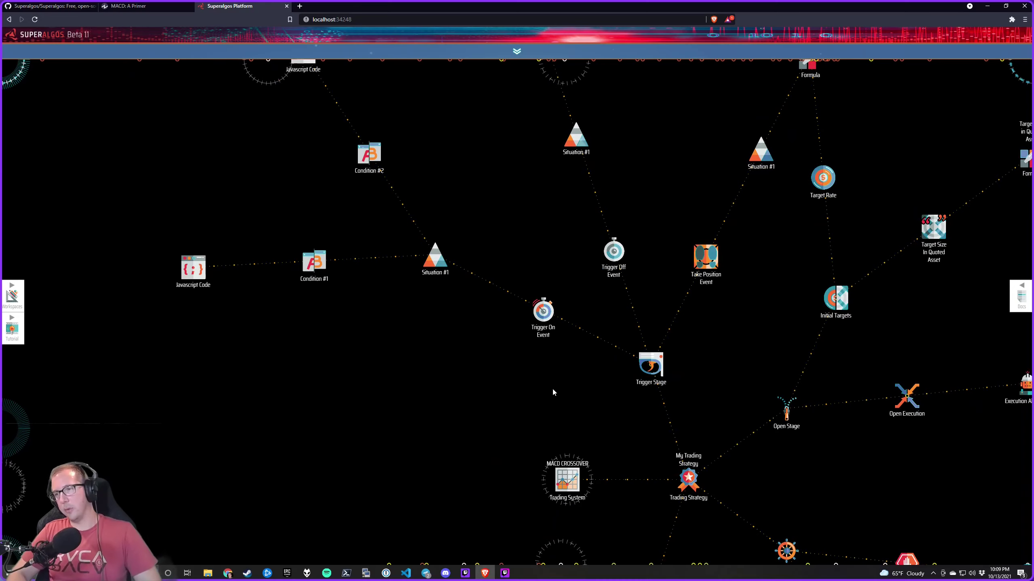
Turn off the Candles layer in the charting space and turn on the MACD 122609 layer
key("ctrl+Down")
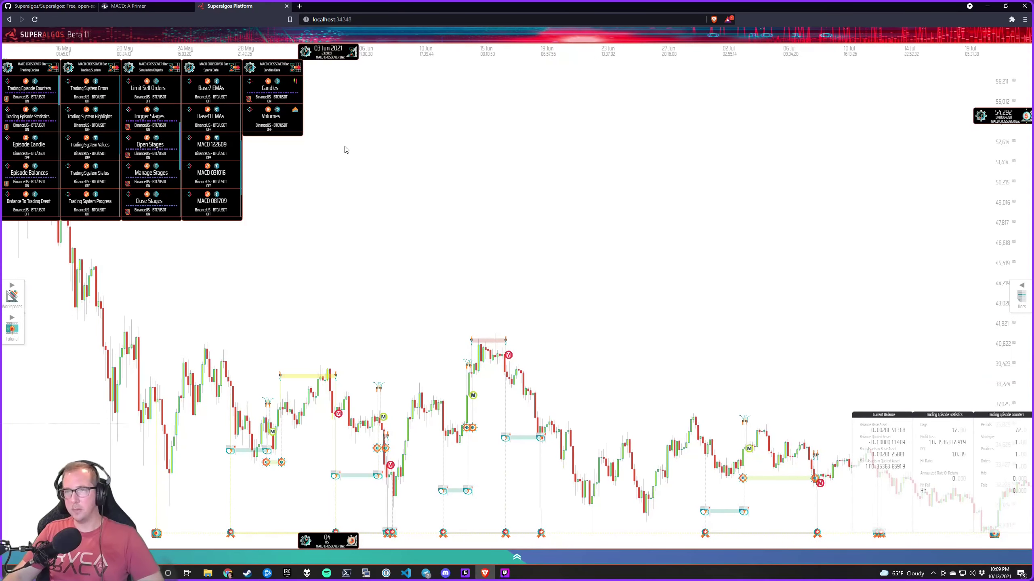
left_click(279, 95)
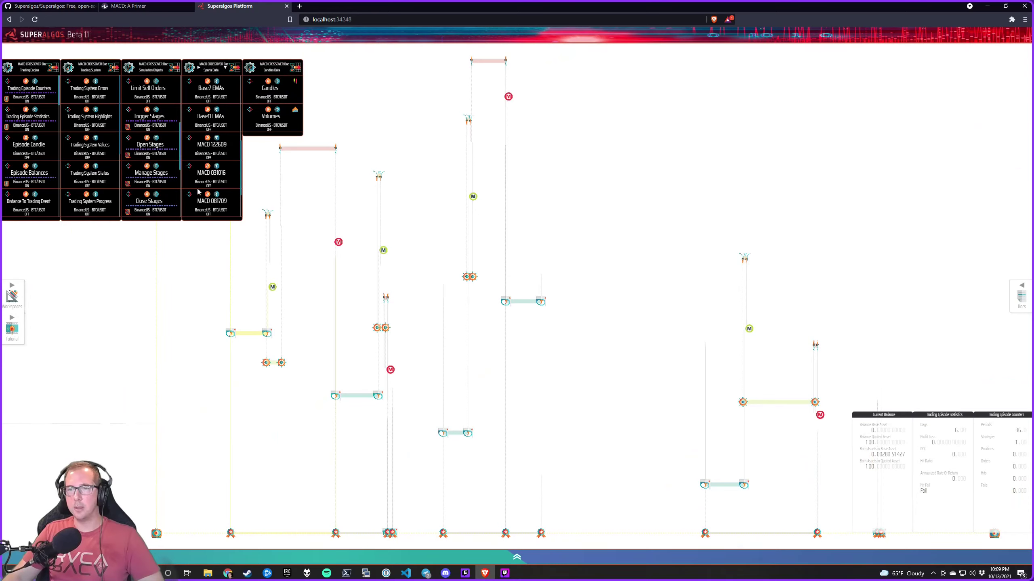
scroll(198, 191, "down", 1)
scroll(217, 156, "up", 1)
left_click(222, 149)
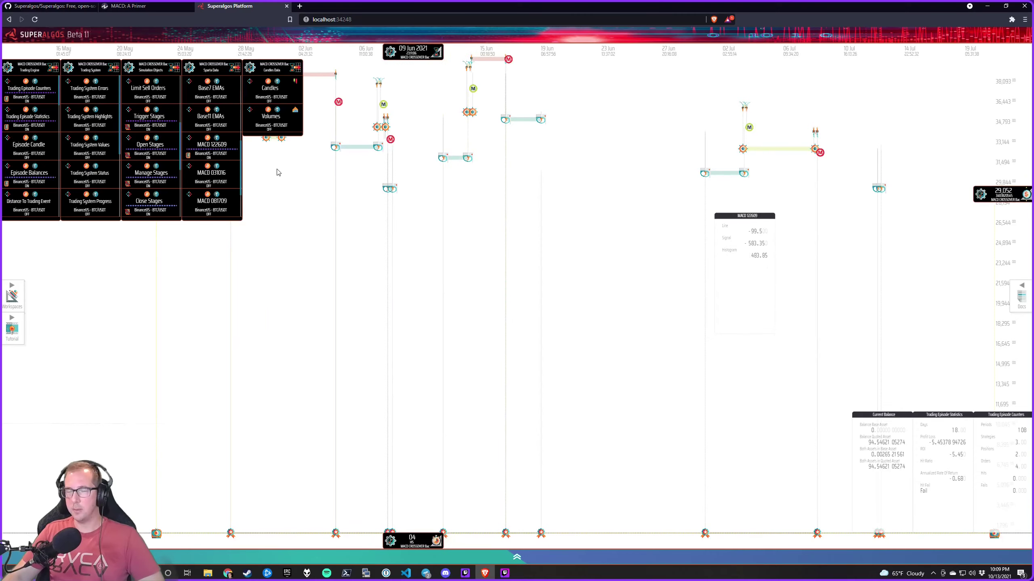
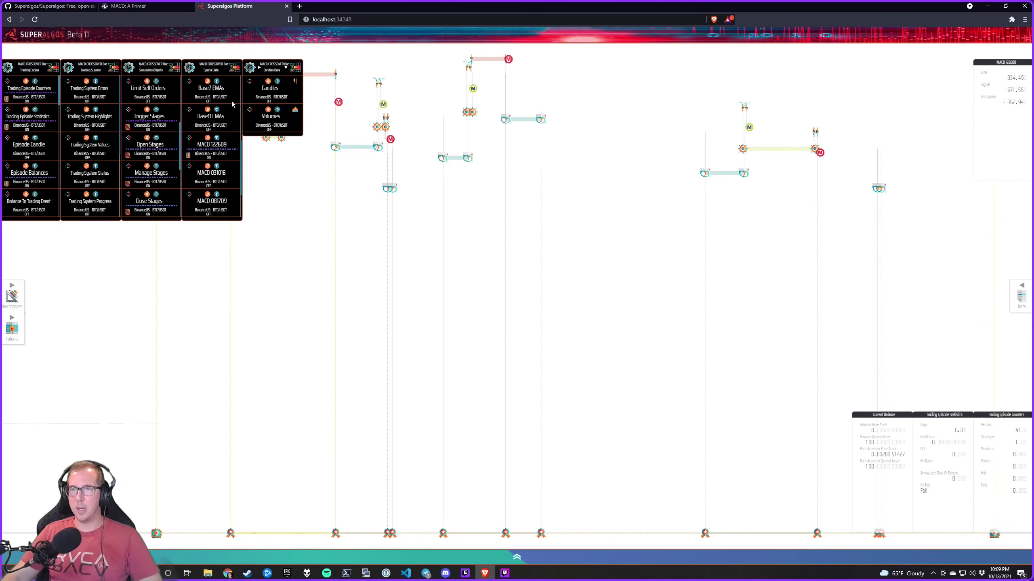
Turn off the stage, order, strategy and episode layers under Simulation Objects, and rescale the chart to show the full MACD lines and histogram
left_click(155, 147)
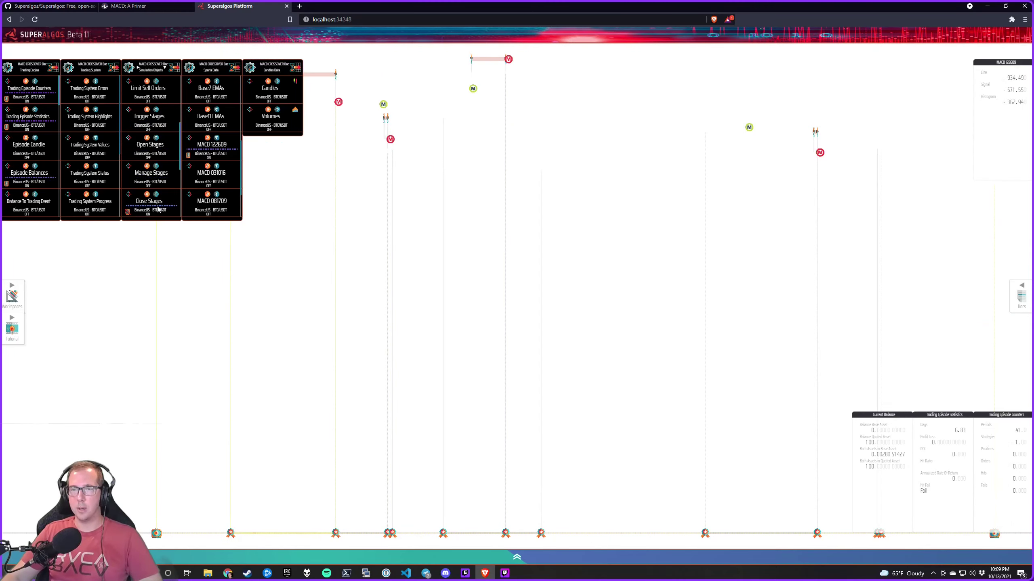
scroll(159, 205, "down", 1)
scroll(159, 205, "up", 3)
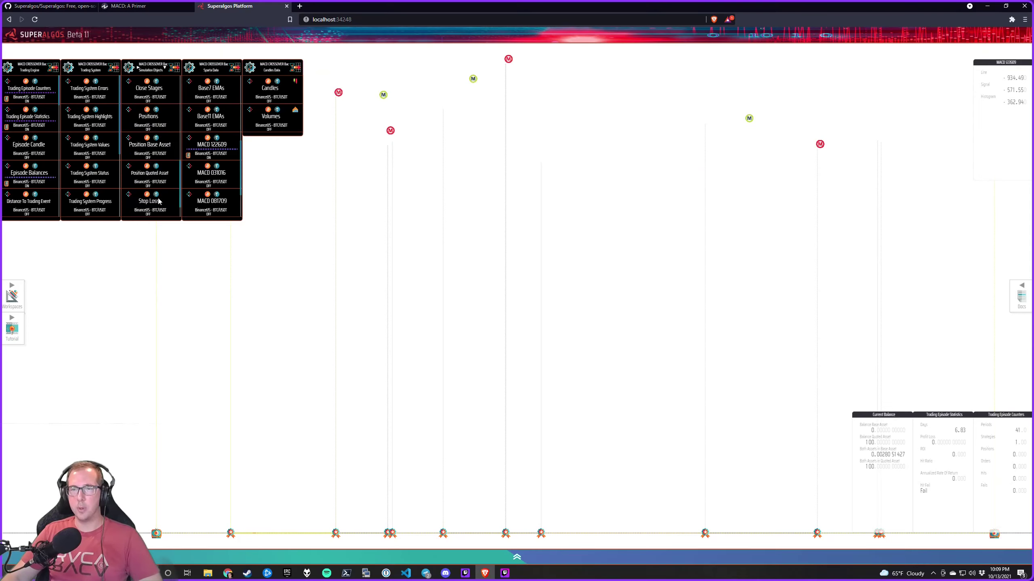
scroll(158, 201, "up", 2)
left_click(155, 151)
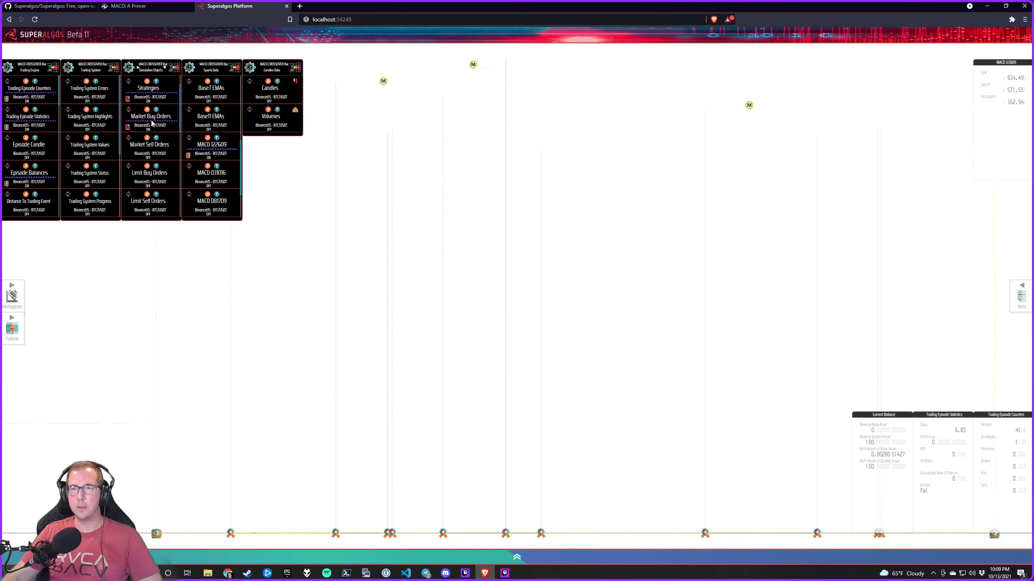
left_click(156, 122)
left_click(158, 94)
scroll(169, 109, "up", 1)
left_click(171, 86)
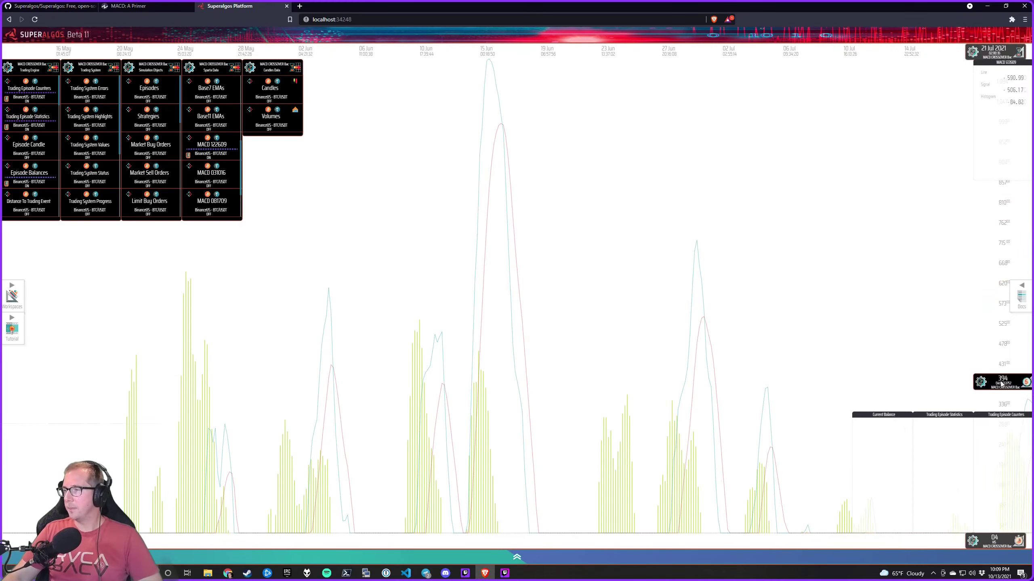
scroll(981, 385, "down", 3)
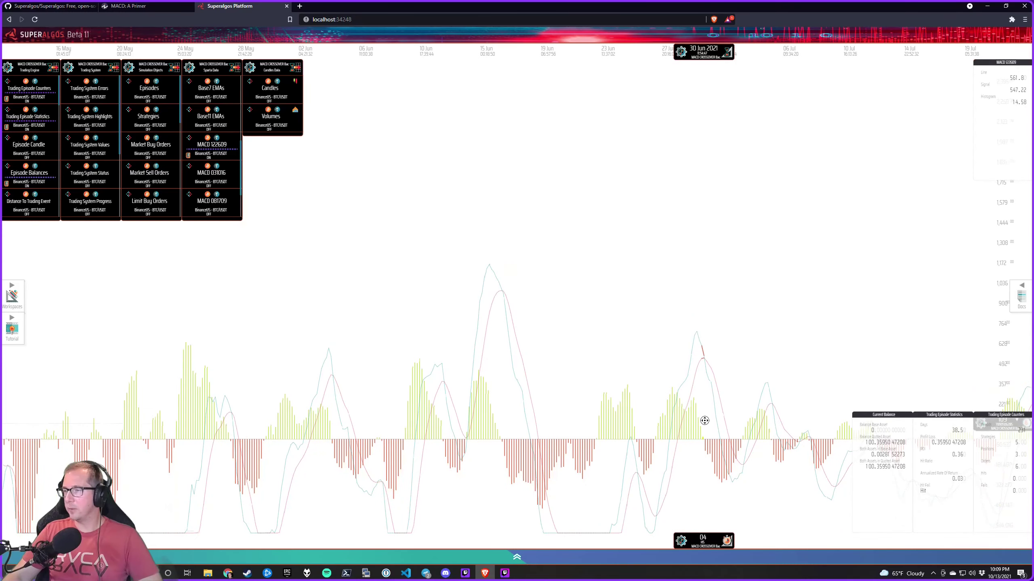
mouse_move(706, 426)
left_mouse_down()
mouse_move(692, 426)
mouse_move(688, 398)
mouse_move(715, 213)
mouse_move(737, 272)
left_mouse_up()
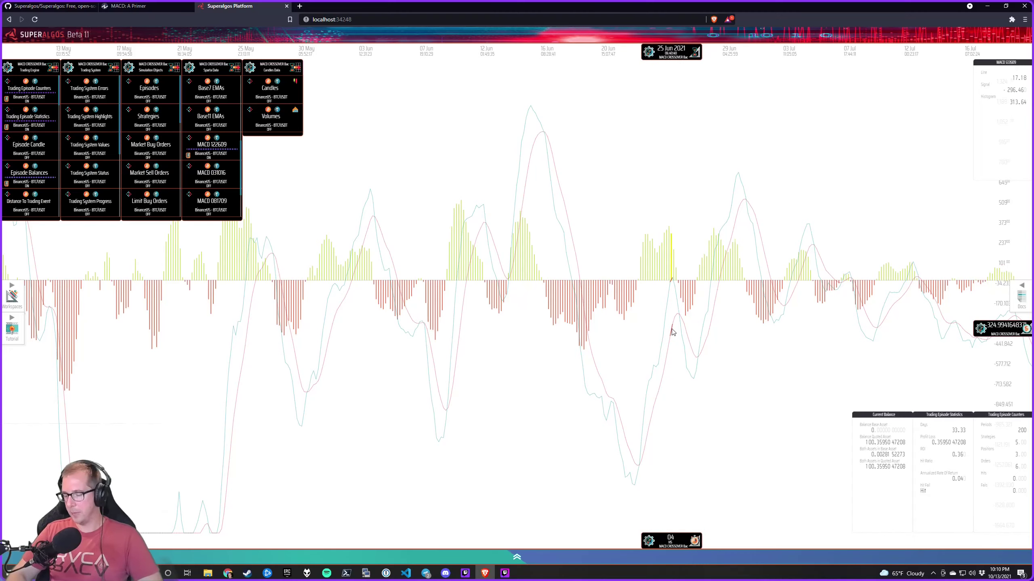
Add a third condition to Situation #1 under the strategy's Trigger On Event
key("ctrl+Up")
mouse_move(561, 313)
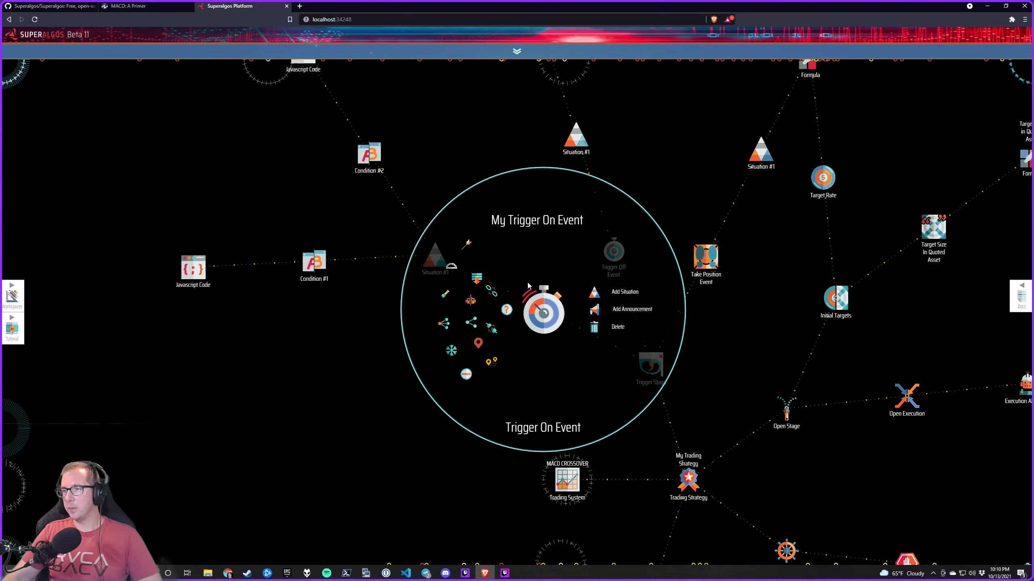
mouse_move(434, 256)
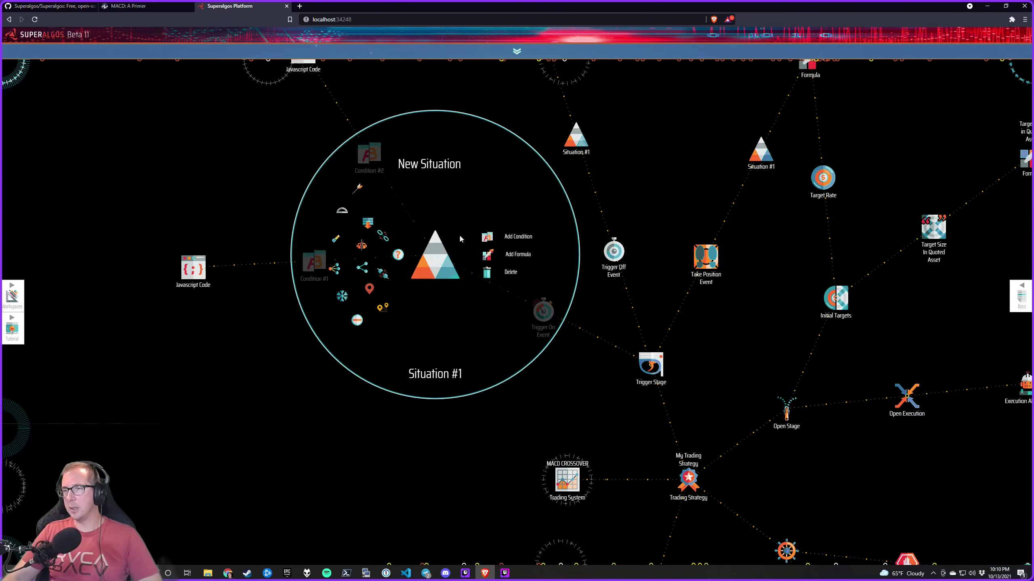
left_click(486, 237)
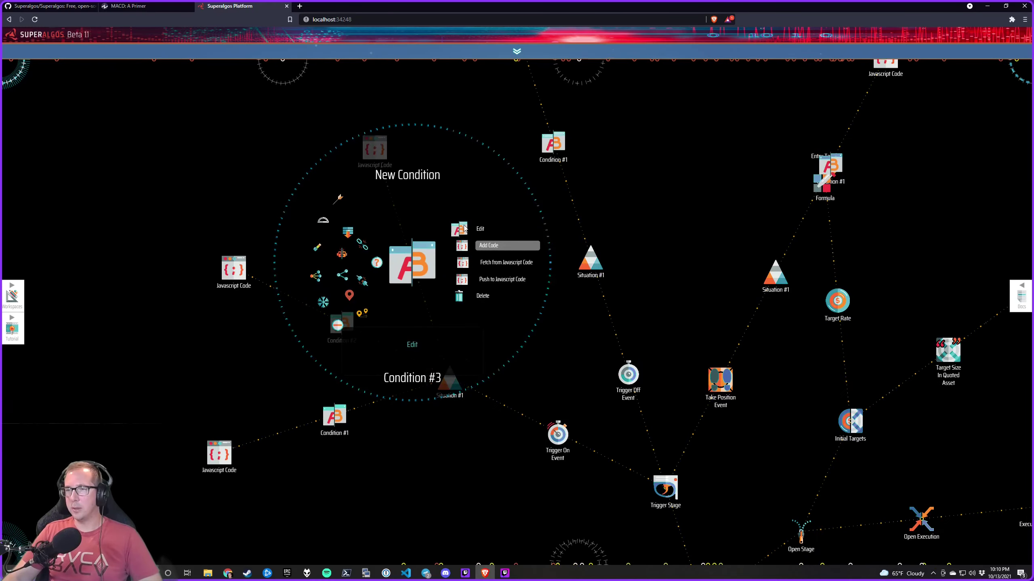
In the editor of Condition #3, set the first comparison operand to the 2 Previous value of Sparta's MACD product macd122609
left_click(468, 230)
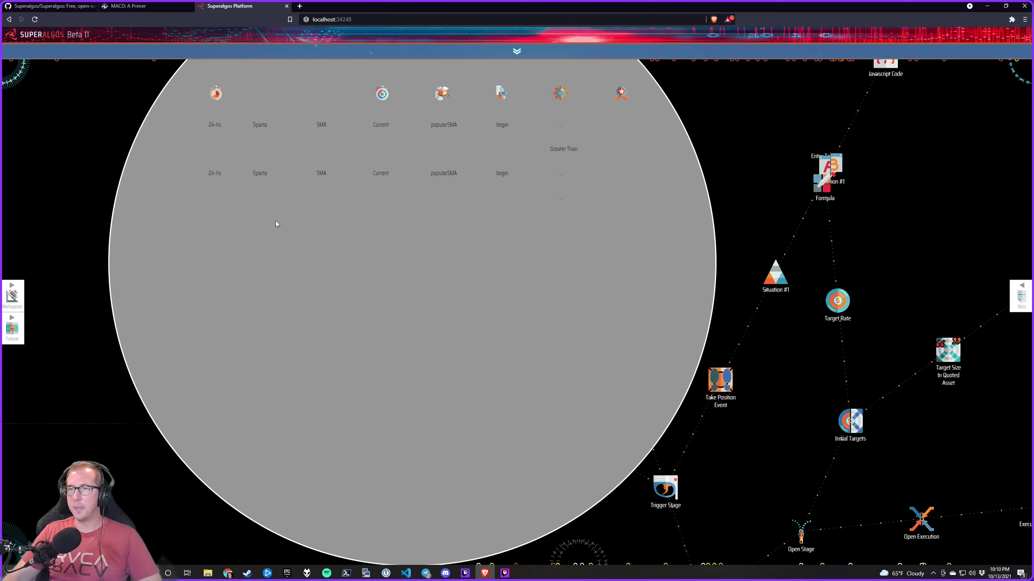
left_click(330, 133)
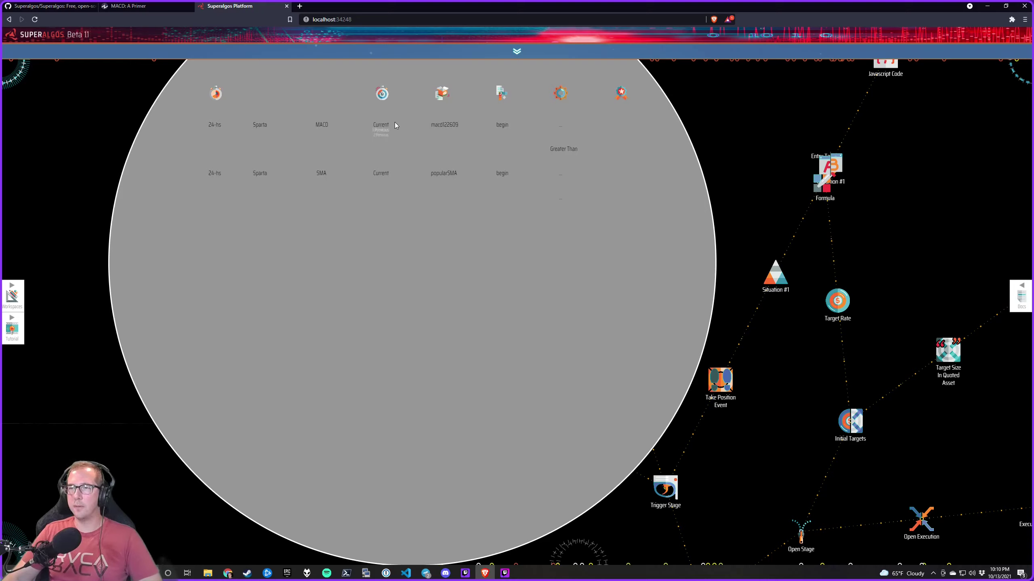
mouse_move(389, 129)
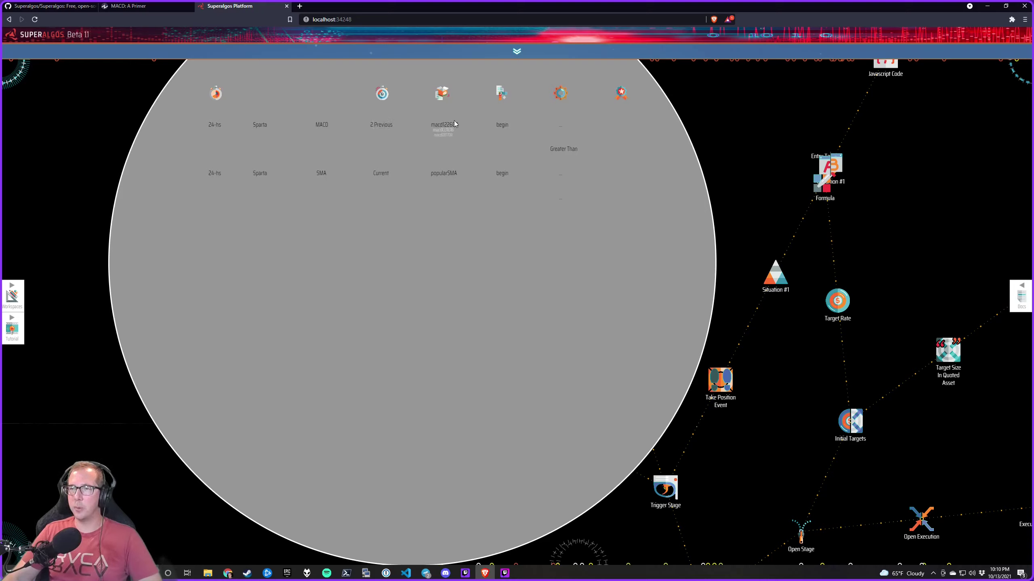
mouse_move(520, 127)
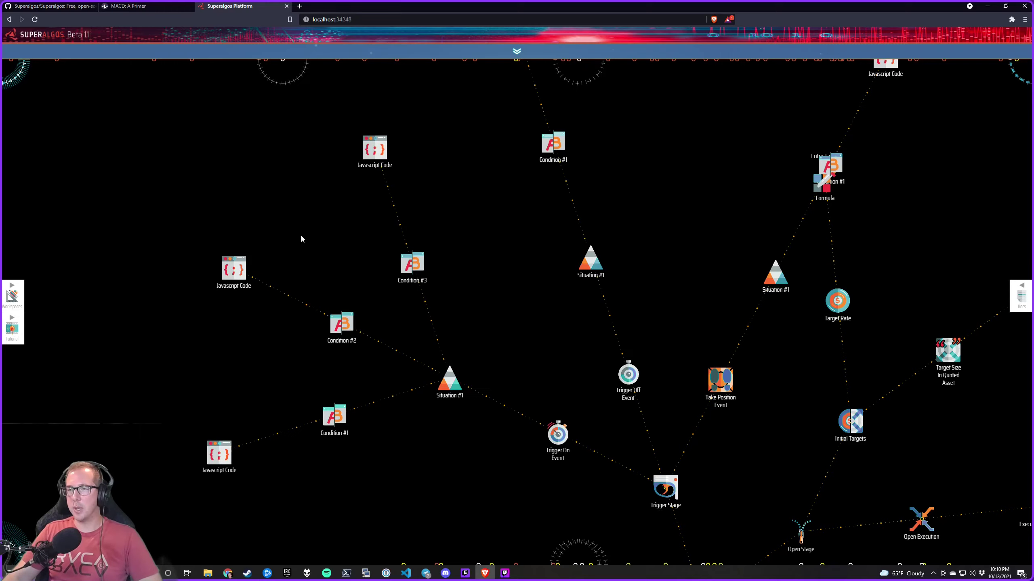
mouse_move(369, 176)
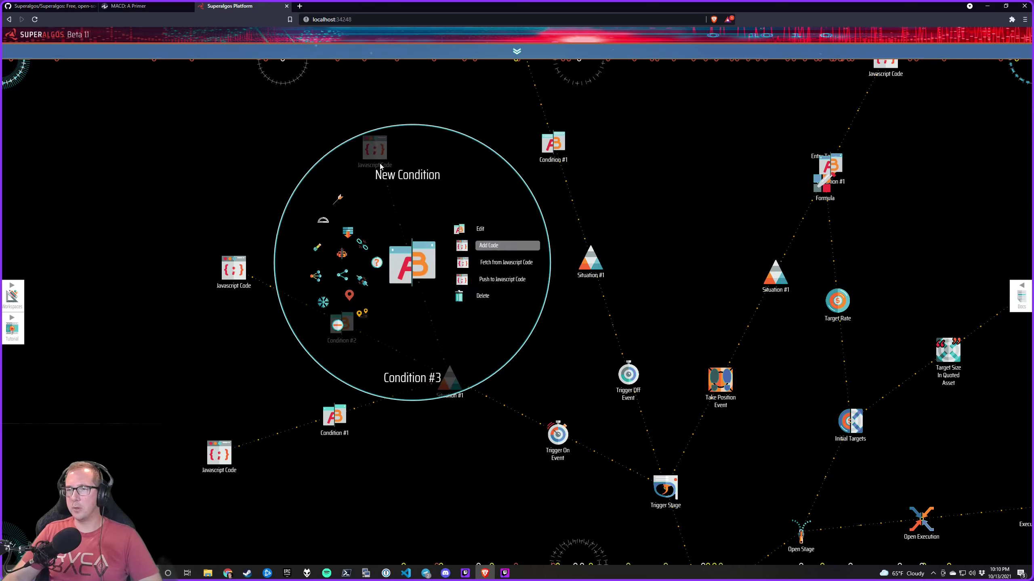
mouse_move(437, 276)
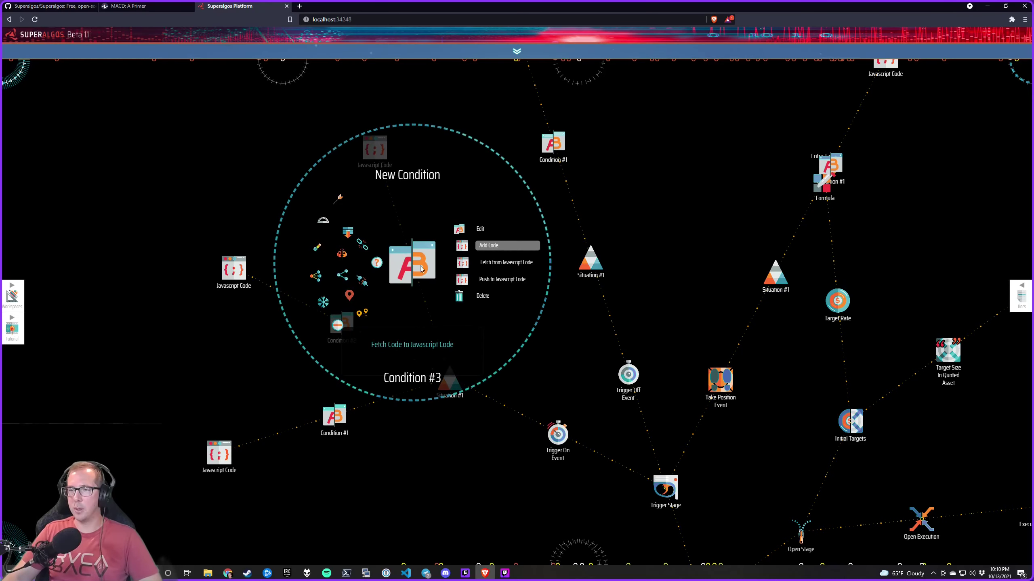
Check the Javascript Code nodes of the Trigger On conditions and open Condition #2 in the condition editor
mouse_move(321, 393)
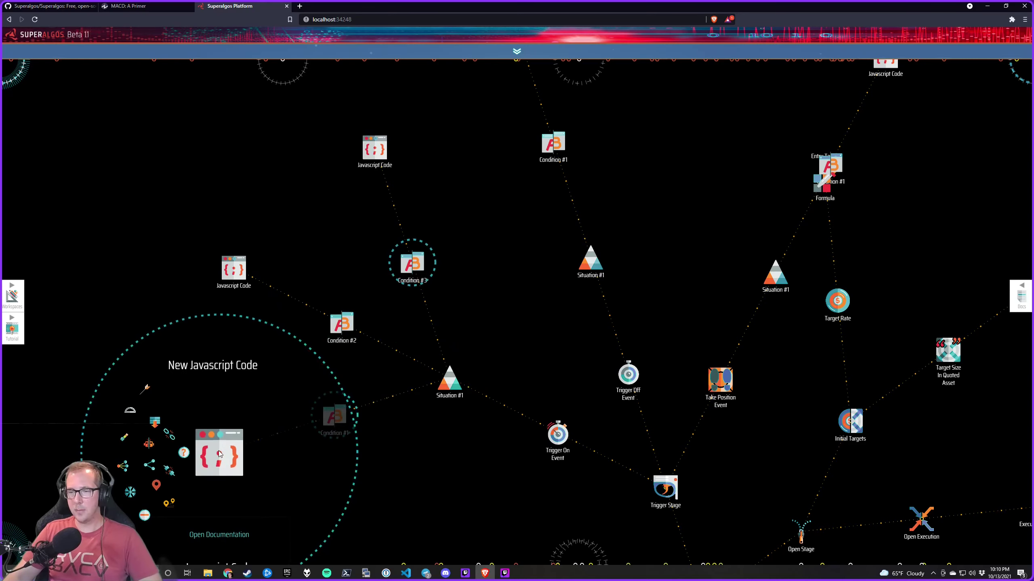
mouse_move(234, 269)
left_click(285, 259)
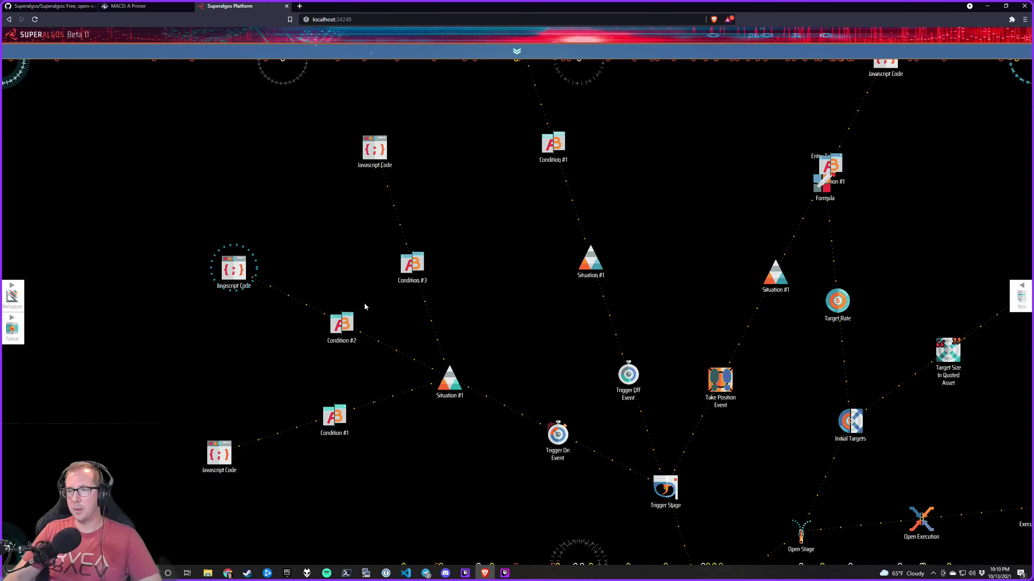
mouse_move(350, 322)
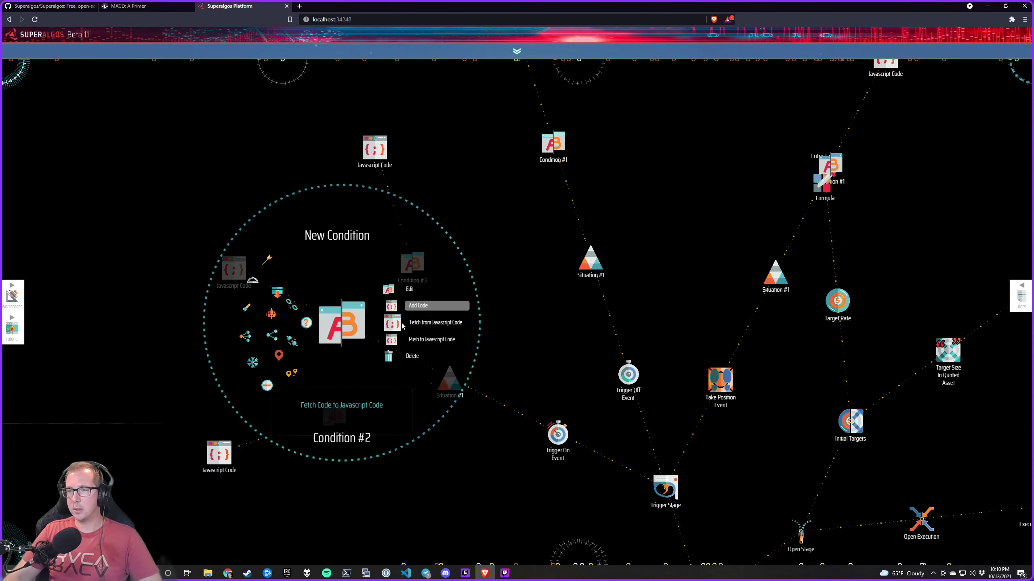
left_click(393, 292)
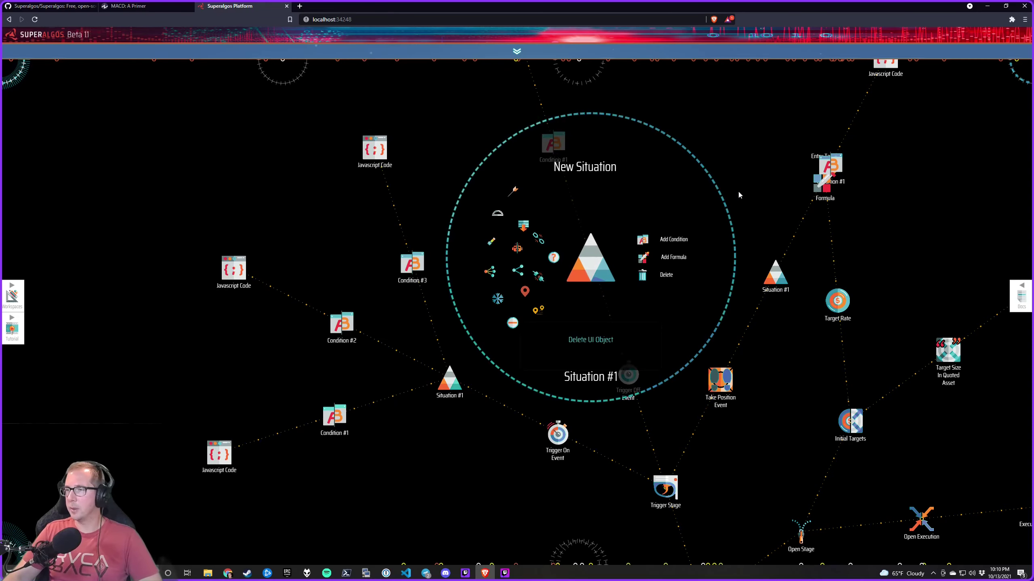
Look over the MACD CROSSOVER strategy's trigger, open, manage and close stages and the trading system's place in the workspace
left_click_drag(739, 190, 450, 150)
left_click_drag(377, 319, 377, 183)
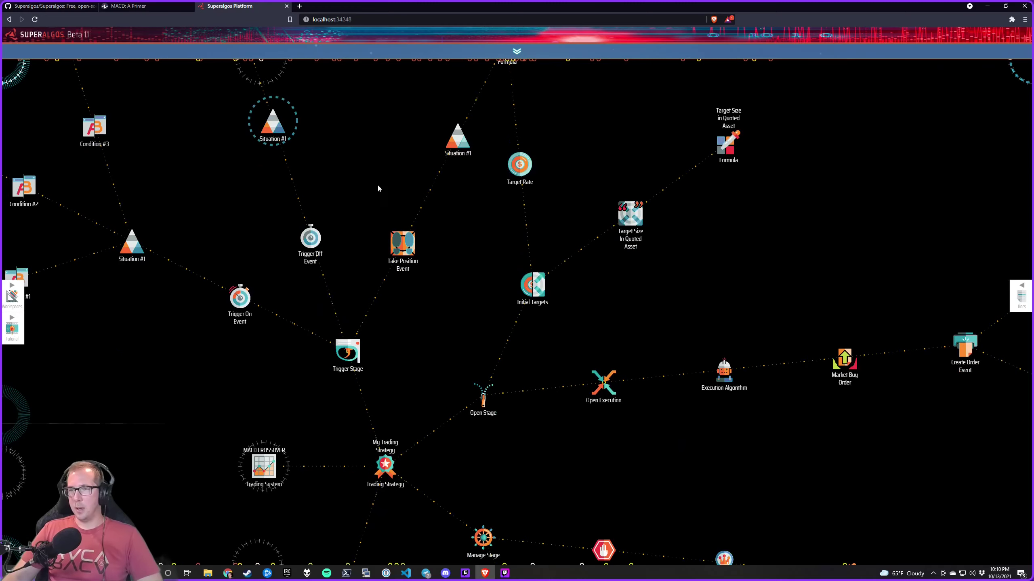
left_click_drag(370, 295, 425, 233)
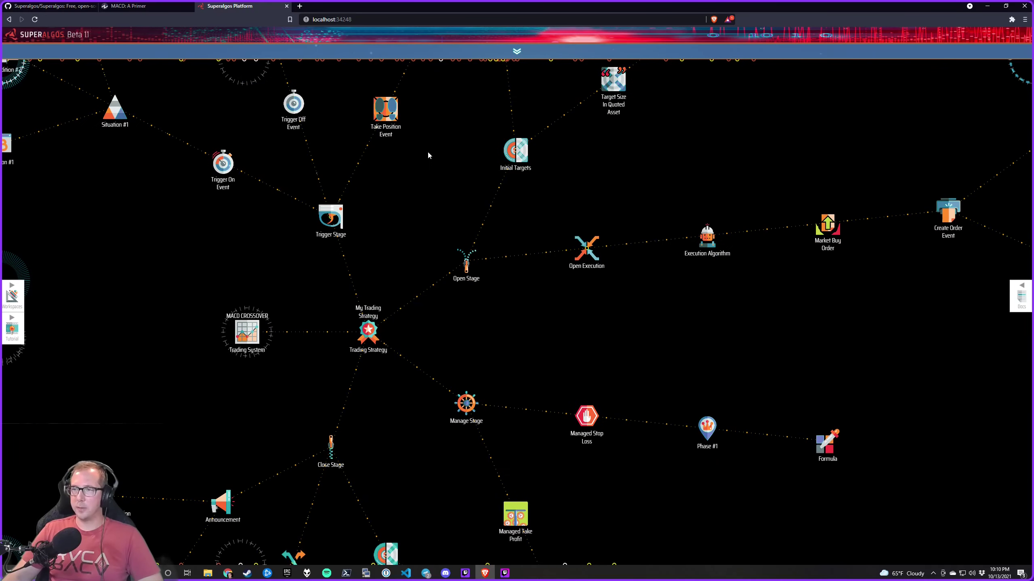
left_click_drag(443, 312, 492, 228)
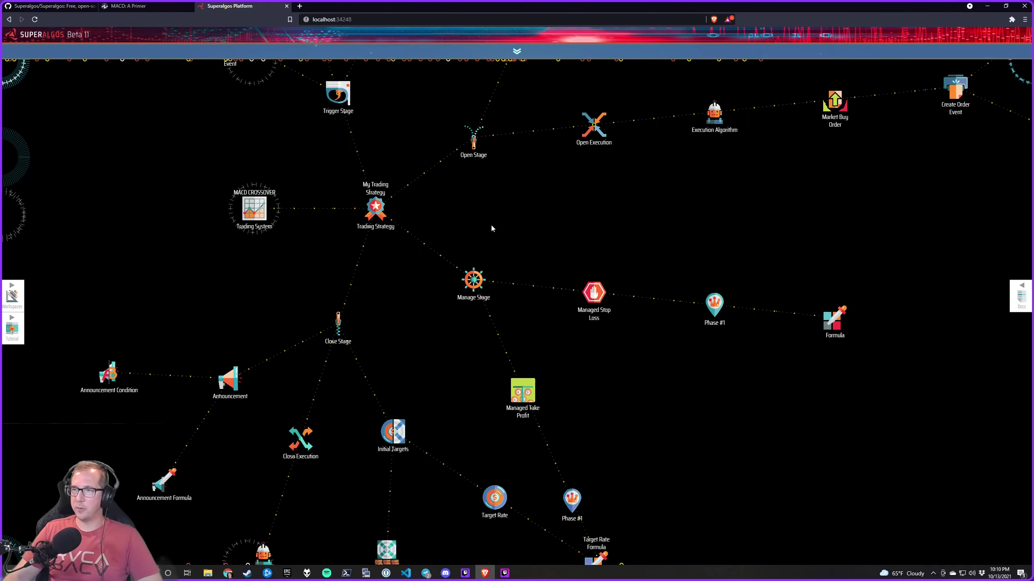
left_click_drag(439, 350, 477, 262)
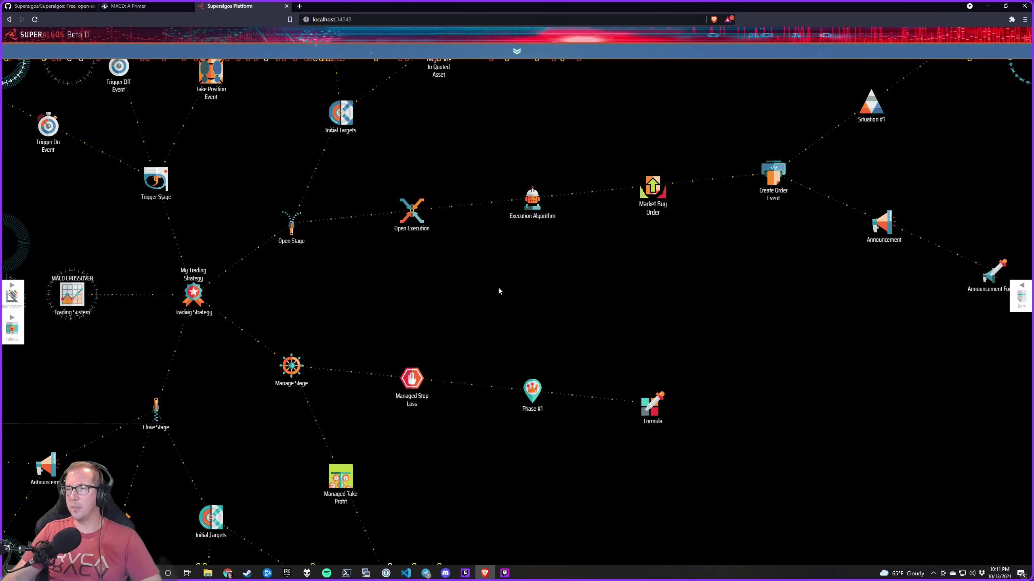
left_click_drag(497, 286, 512, 288)
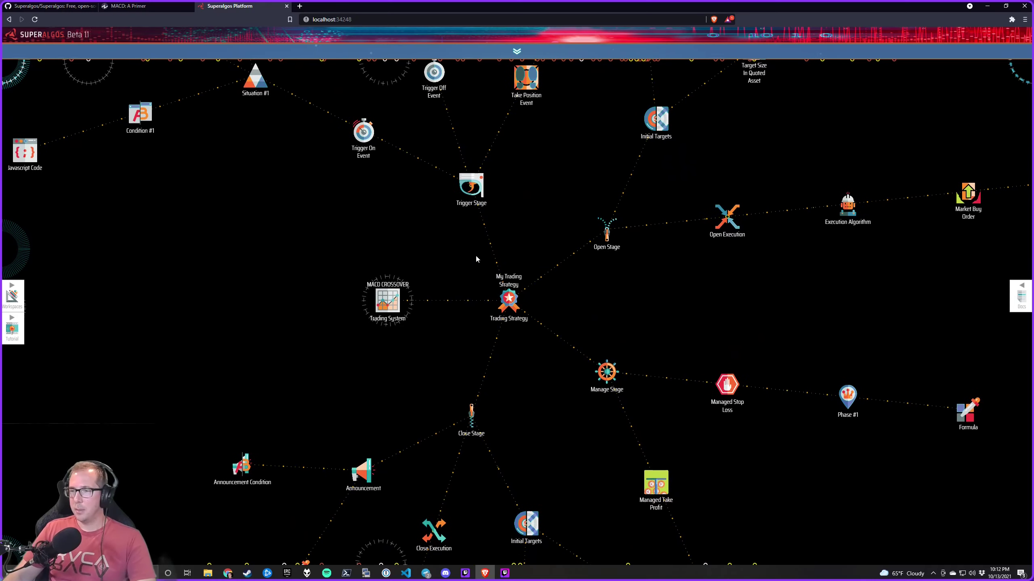
scroll(464, 299, "down", 5)
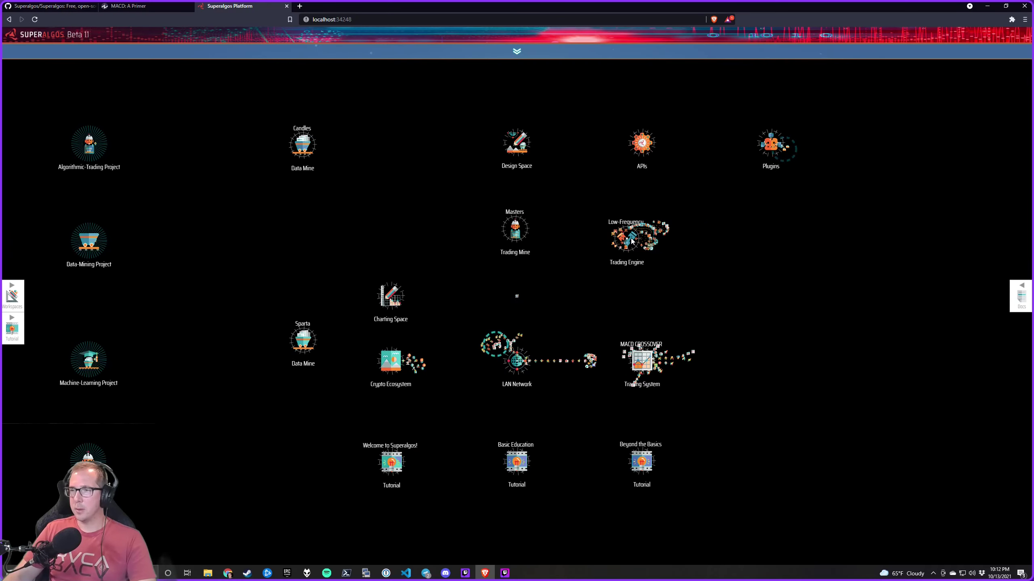
scroll(630, 241, "up", 5)
scroll(707, 252, "down", 6)
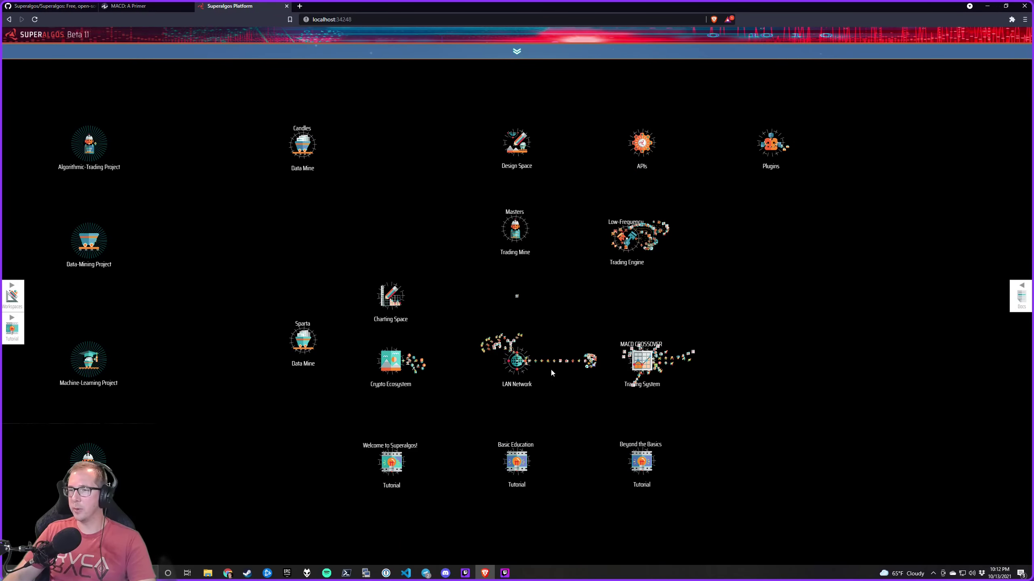
scroll(642, 354, "up", 5)
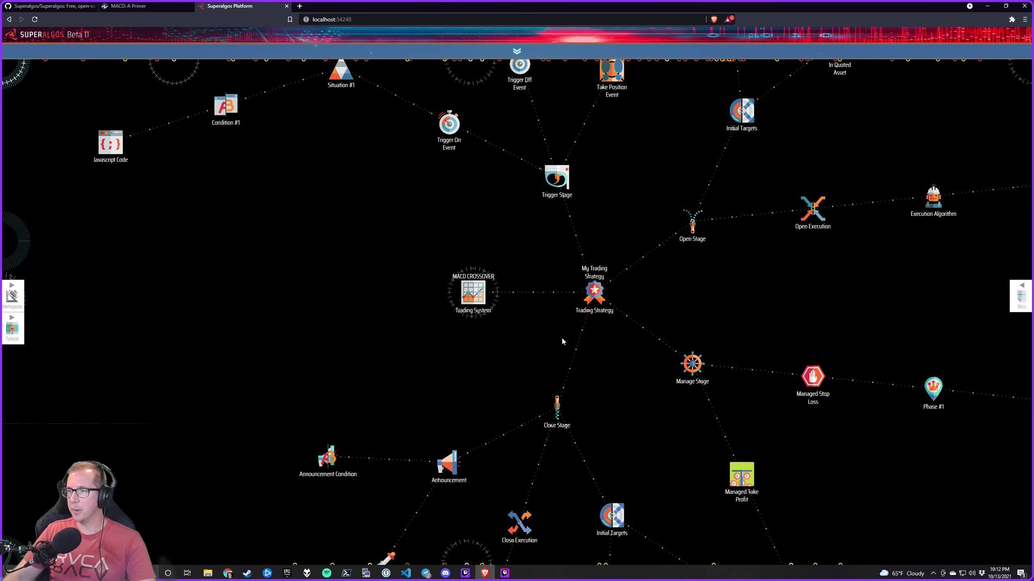